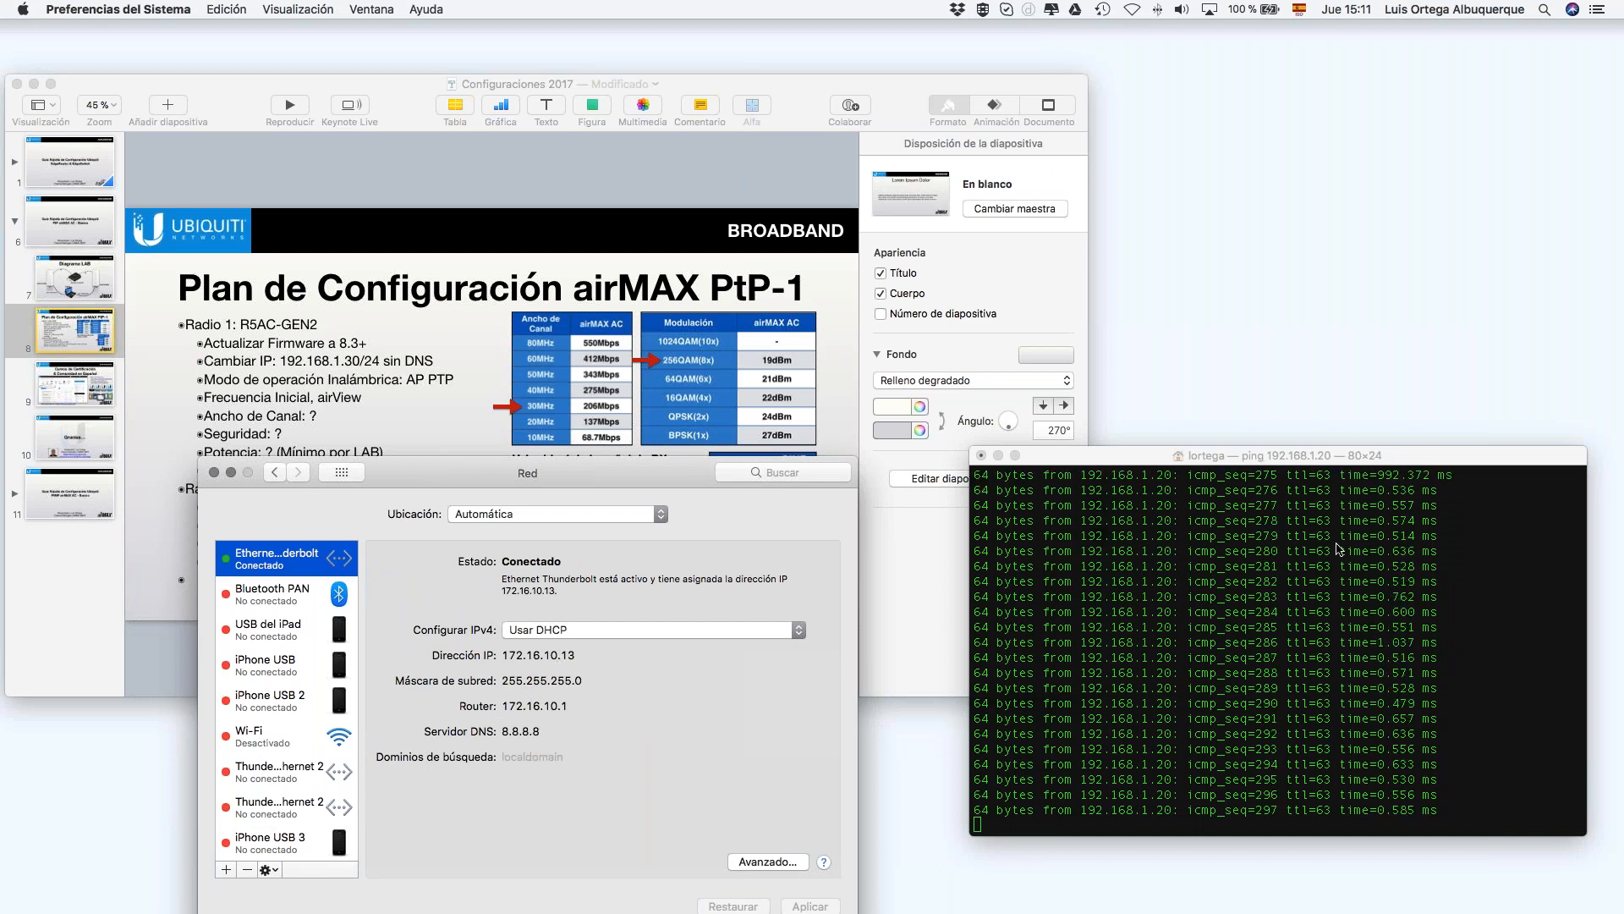
# Step: Close the Network preferences window and move the Terminal with the ping replies up and left
pyautogui.click(214, 473)
pyautogui.moveTo(1142, 455); pyautogui.dragTo(1012, 433)
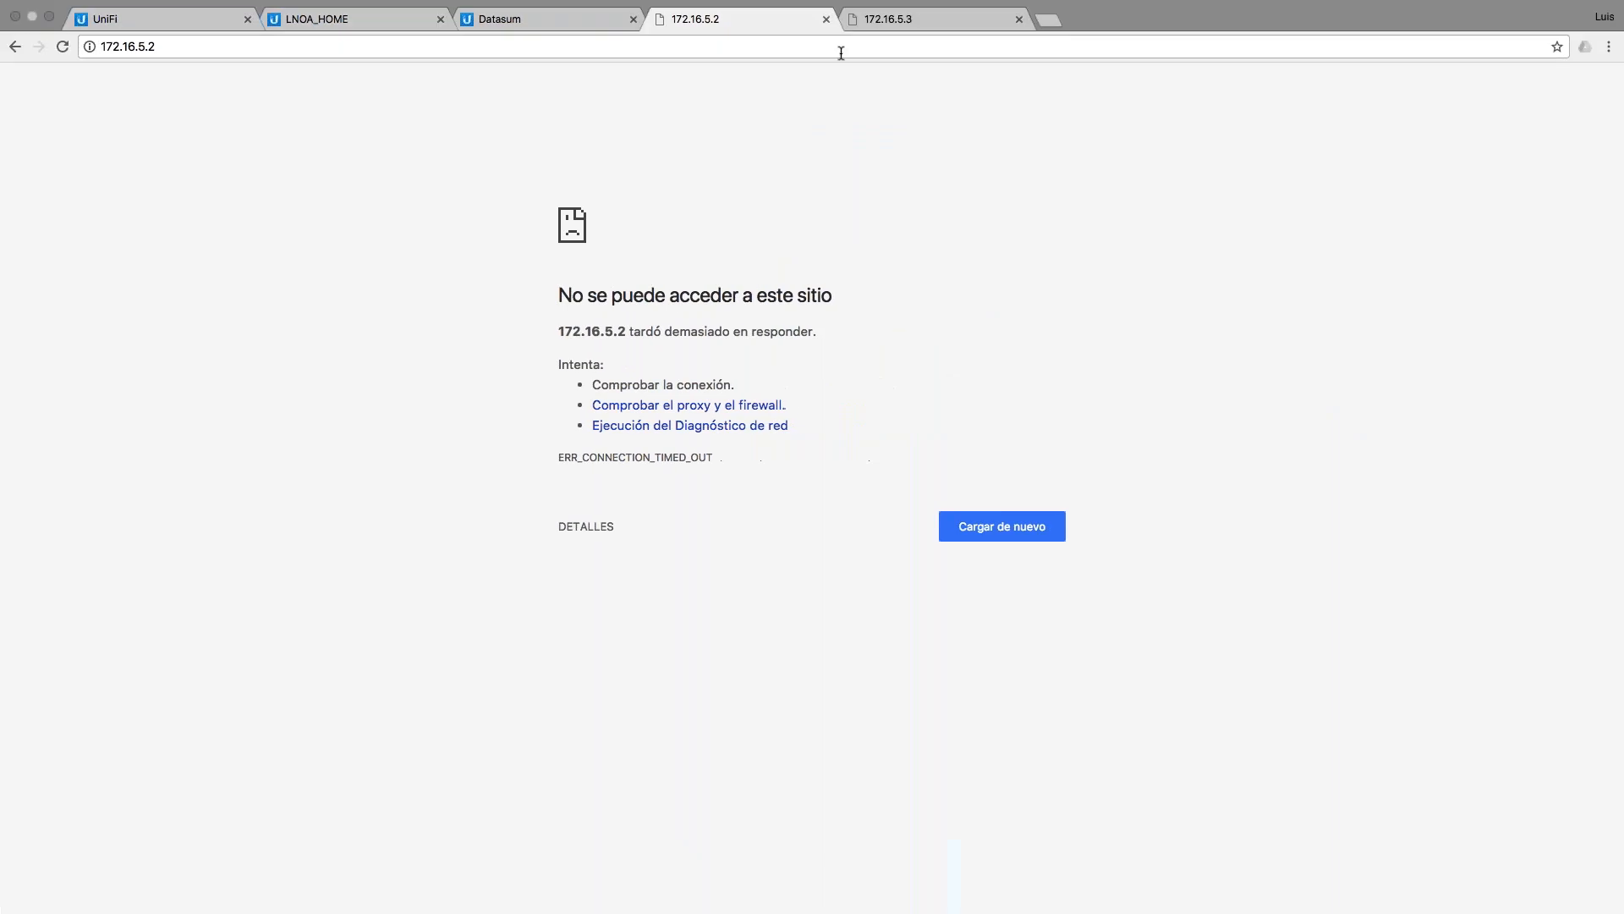
# Step: Close the 172.16.5.2, Datasum, LNOA_HOME and UniFi tabs in Chrome
pyautogui.click(825, 19)
pyautogui.click(632, 18)
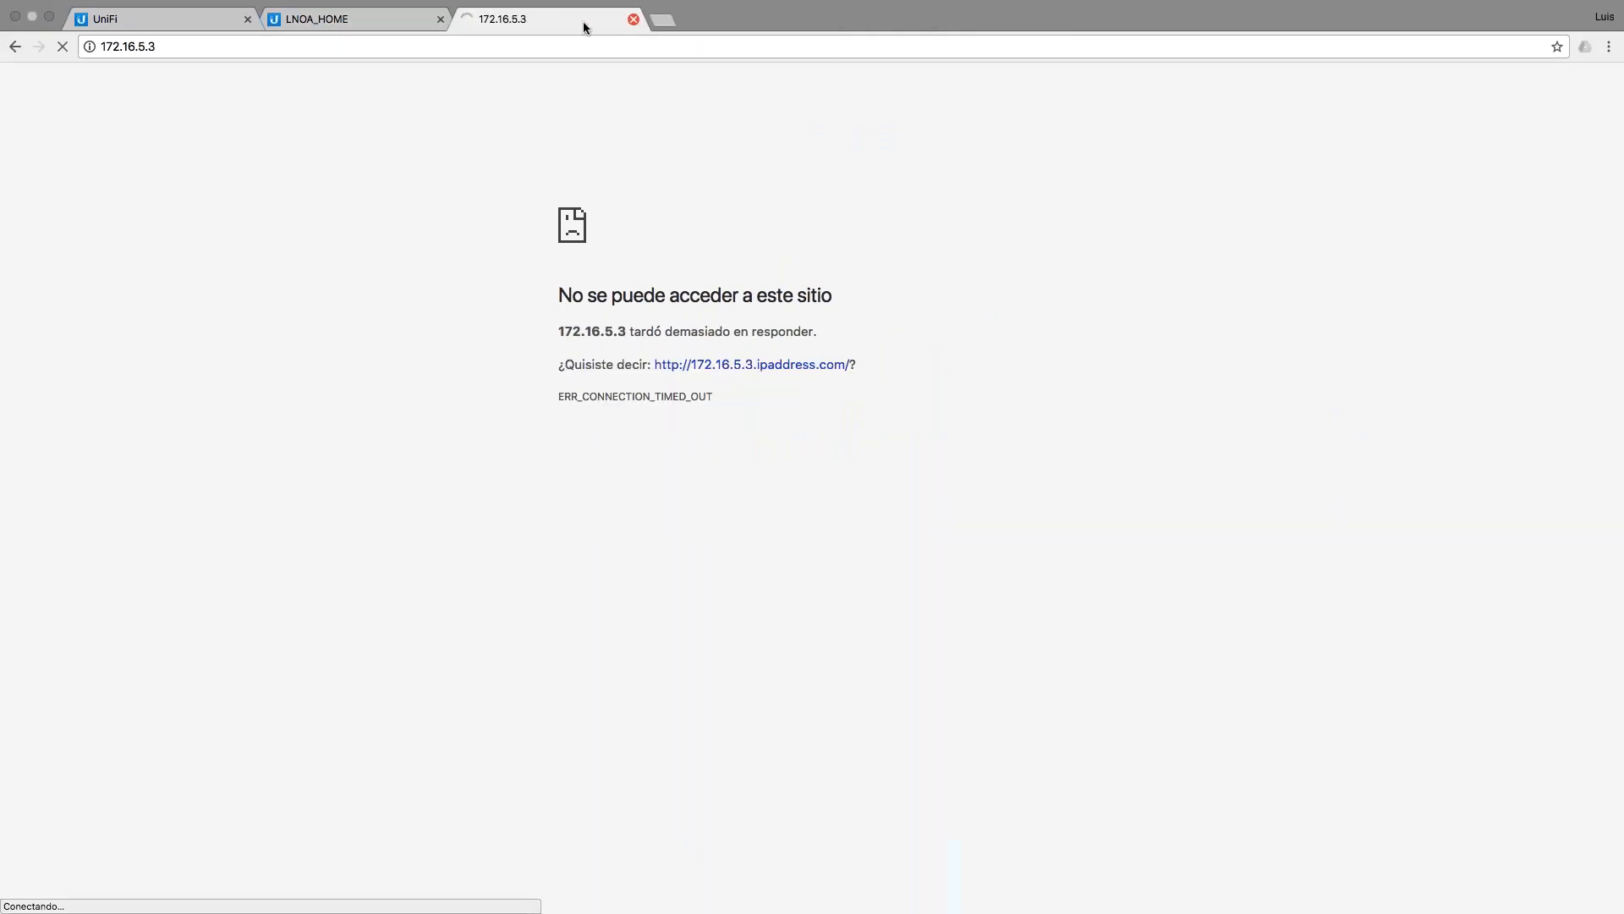
pyautogui.click(440, 18)
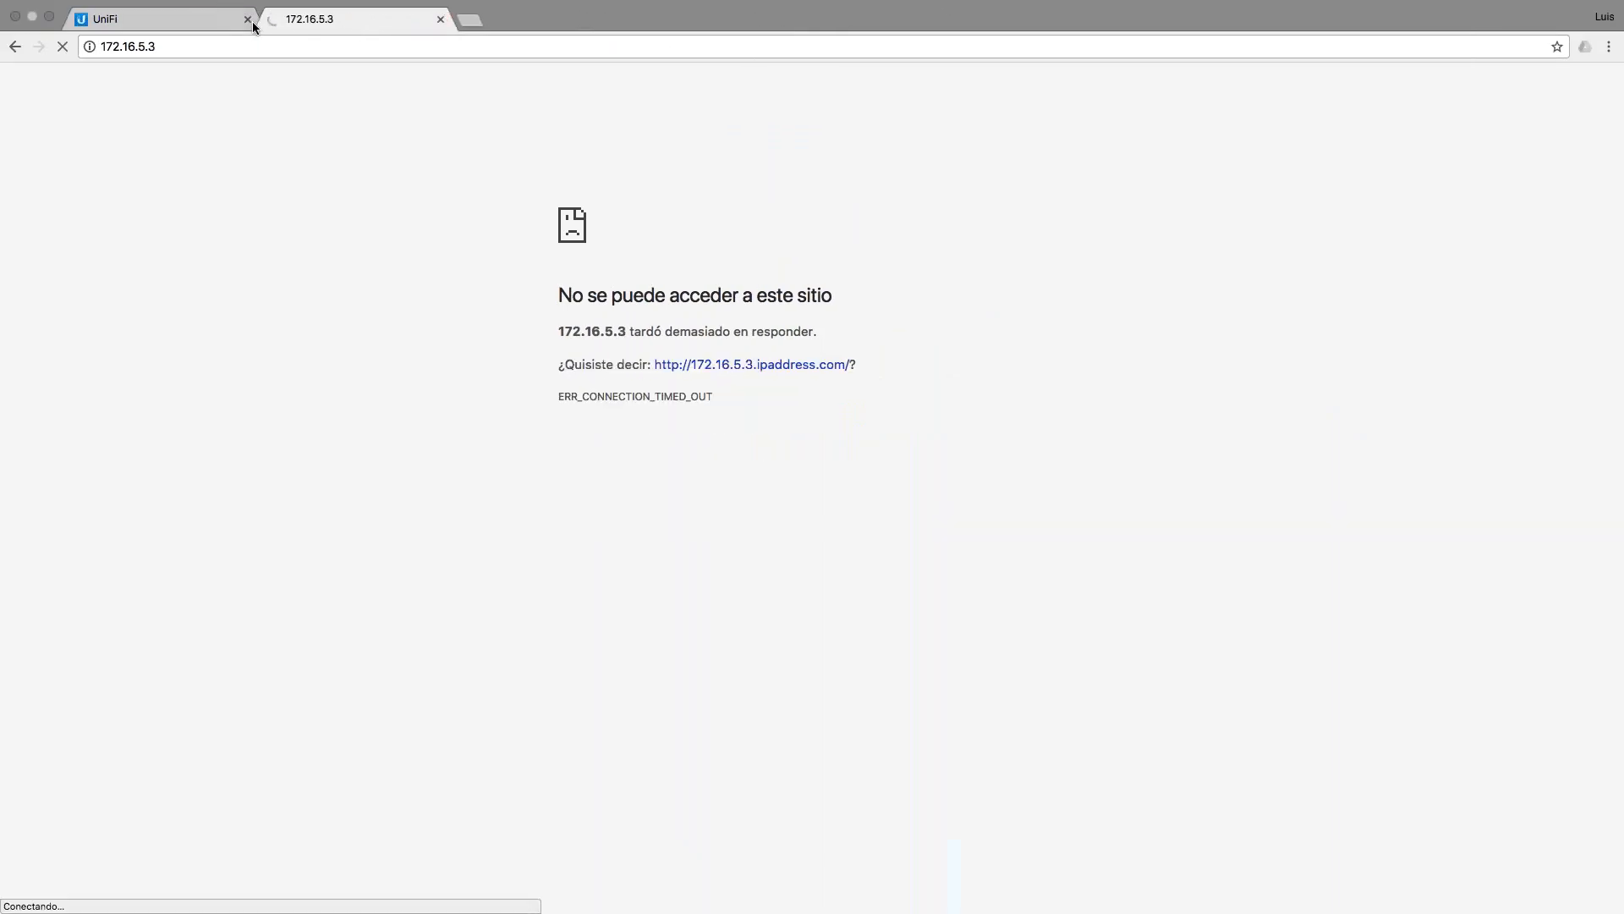
pyautogui.click(248, 19)
# Step: Load 192.168.1.20 and proceed past the privacy warning to the device login page
pyautogui.click(153, 46)
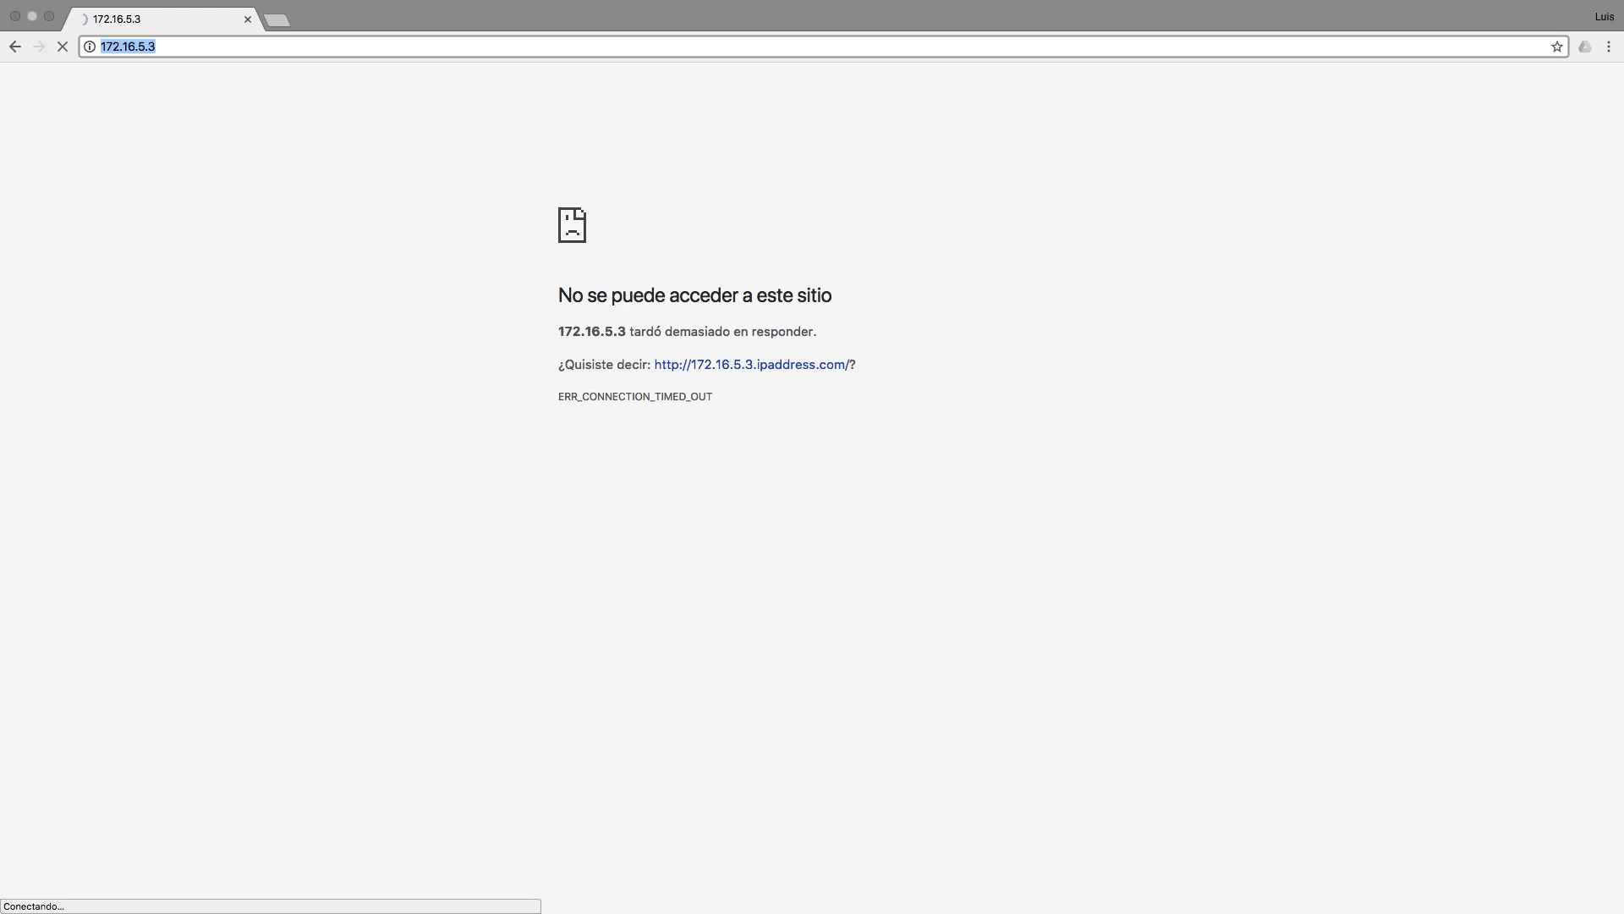
pyautogui.write("192.168.1.2'")
pyautogui.press('BackSpace')
pyautogui.write('0')
pyautogui.press('Return')
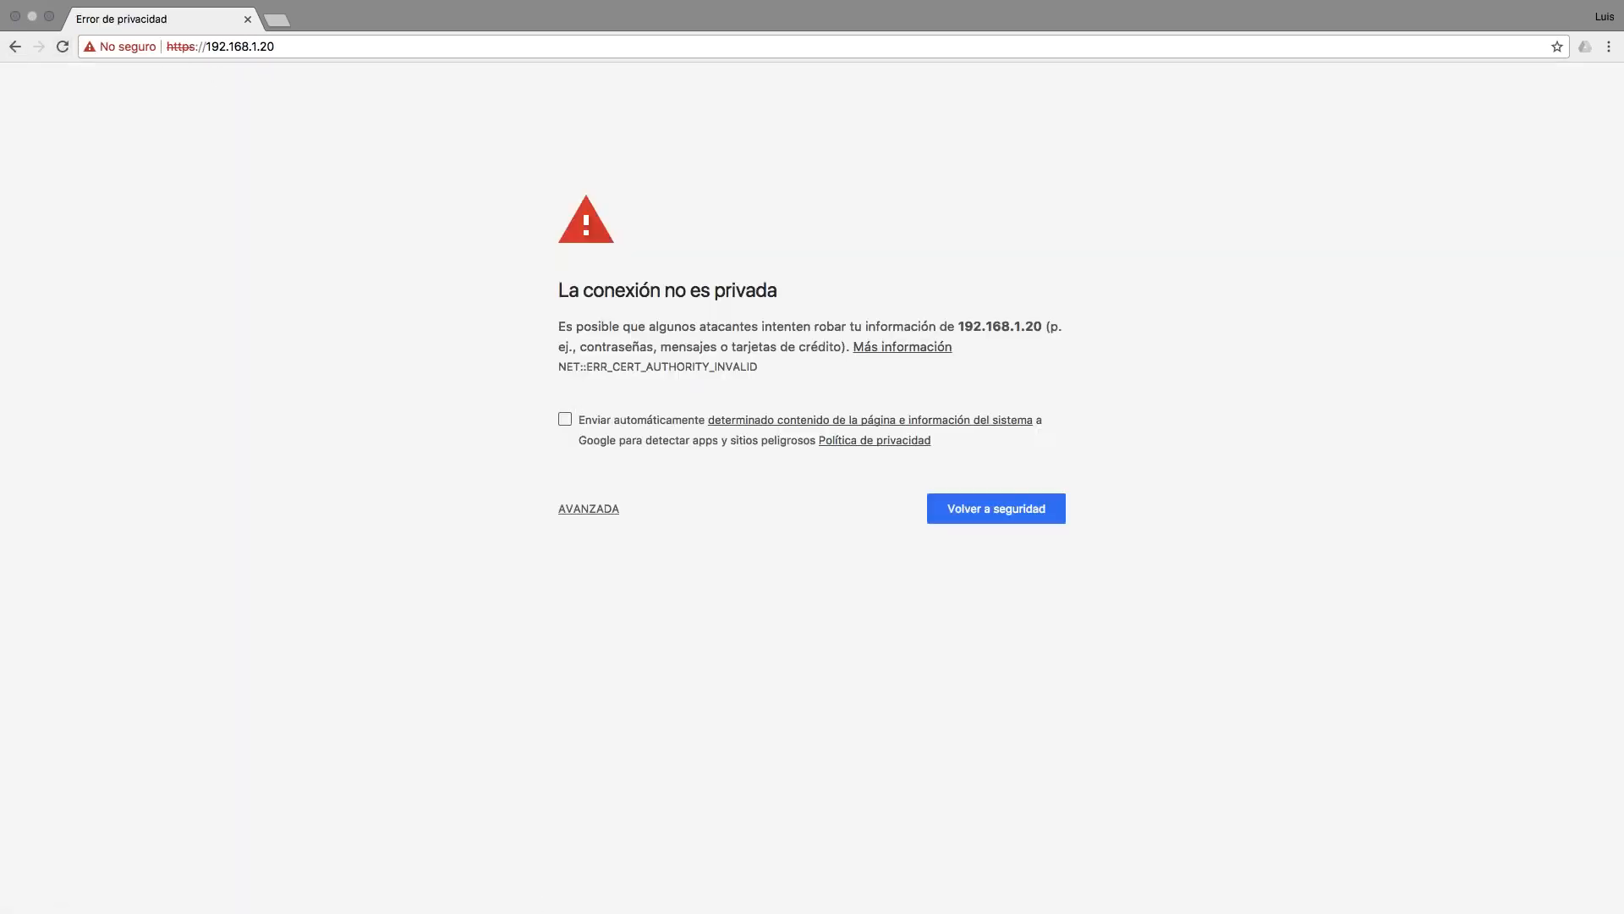
pyautogui.click(588, 514)
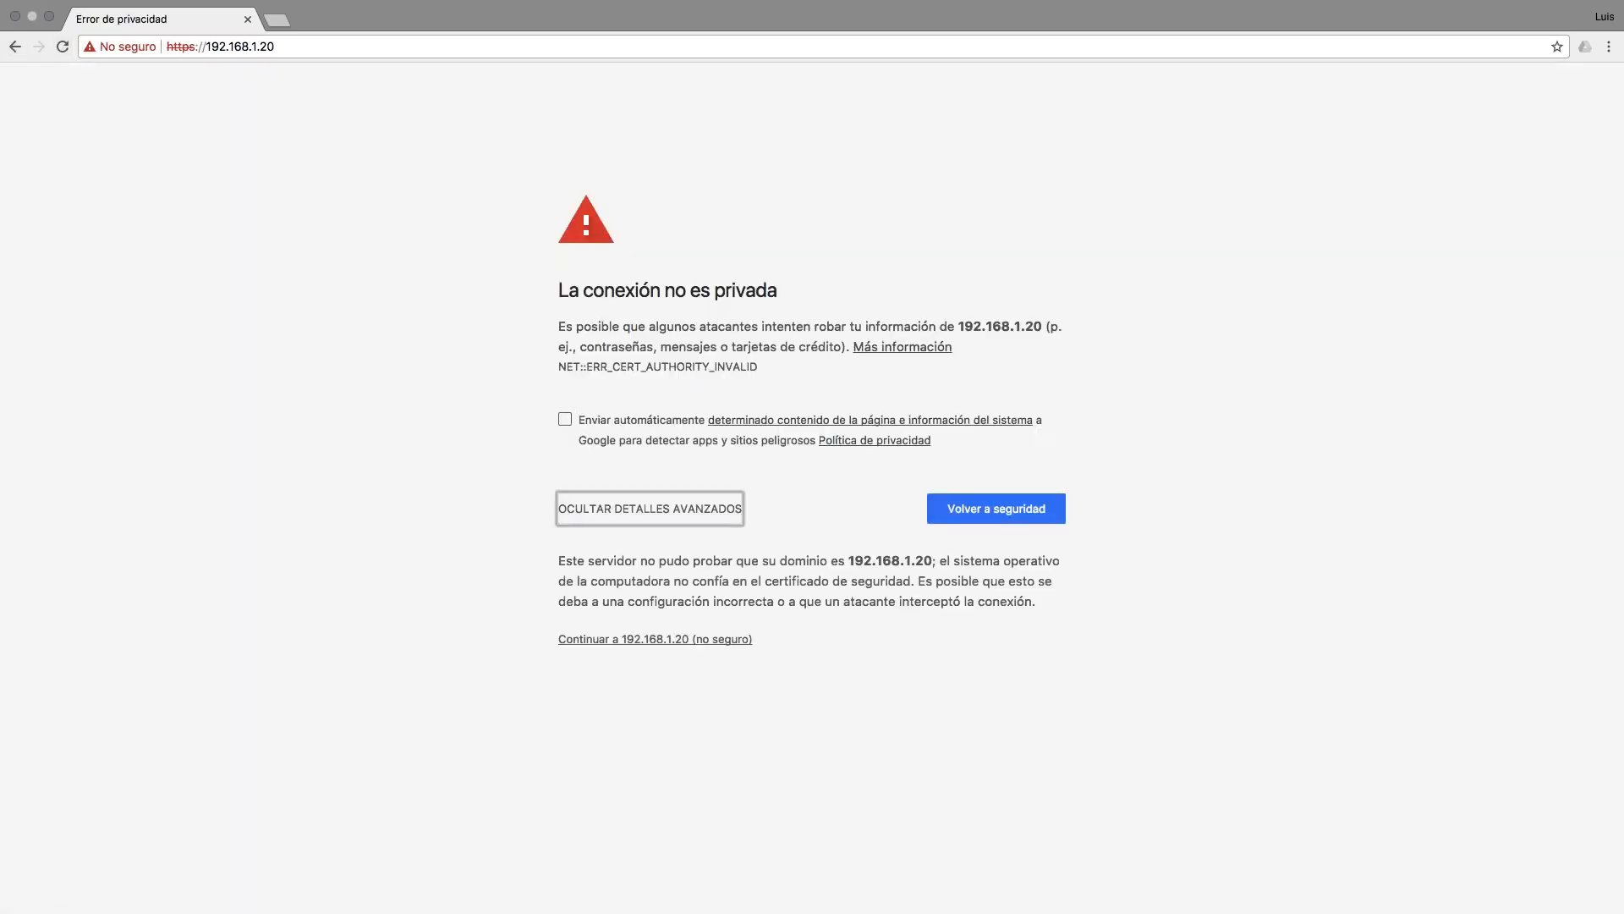
pyautogui.click(655, 639)
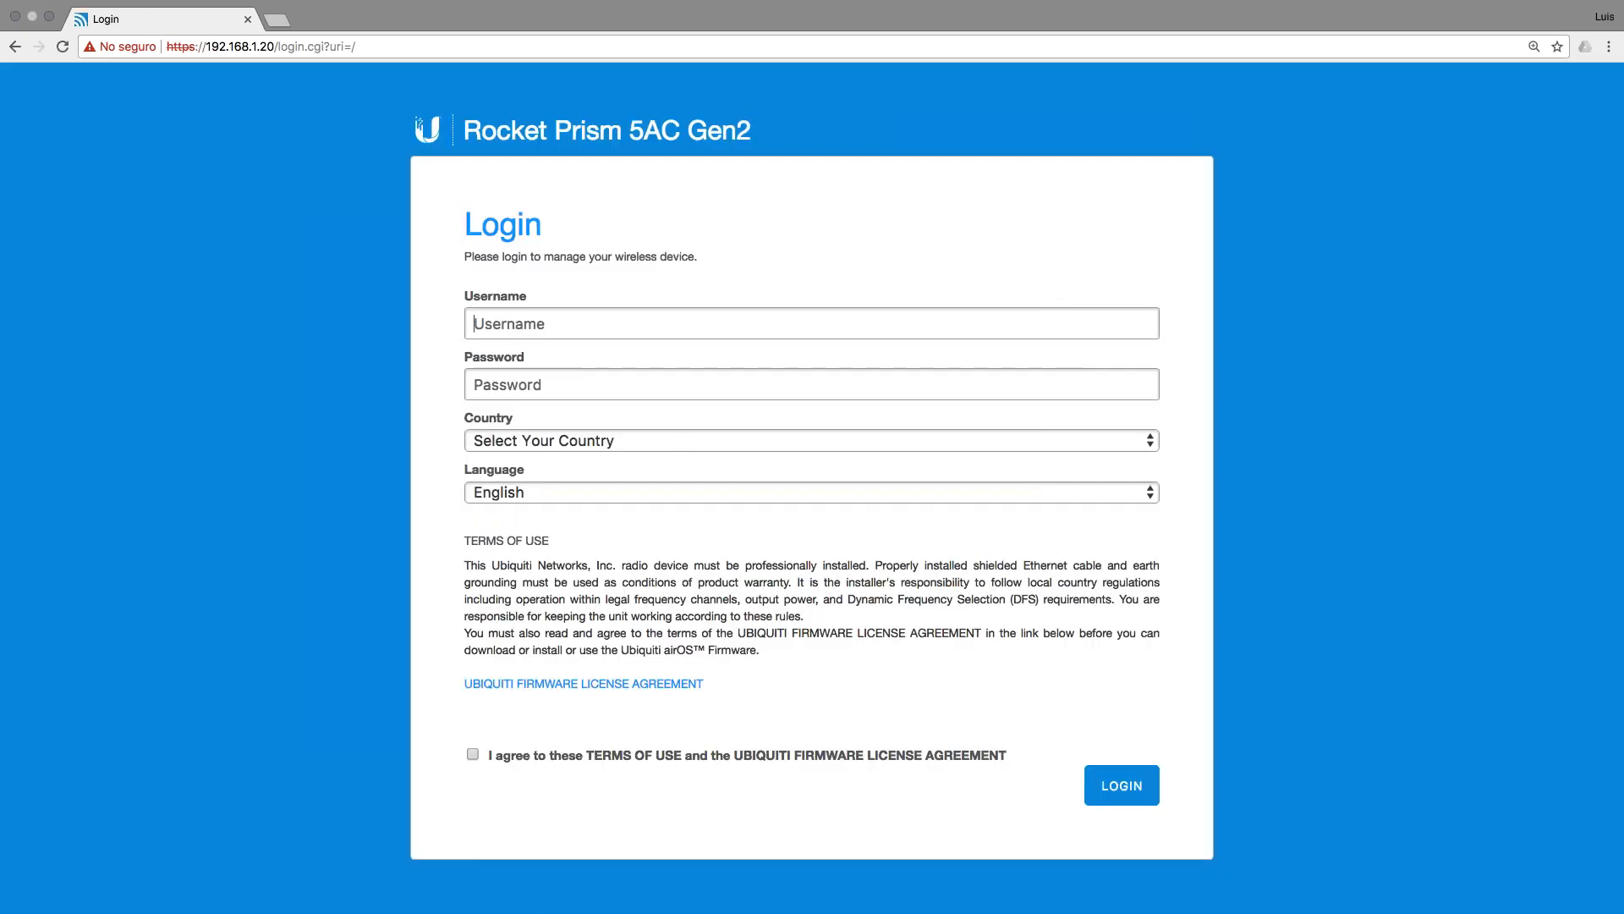
# Step: Enter the default login username and password, and select Peru as the country
pyautogui.press('Tab')
pyautogui.press('Tab')
pyautogui.press('space')
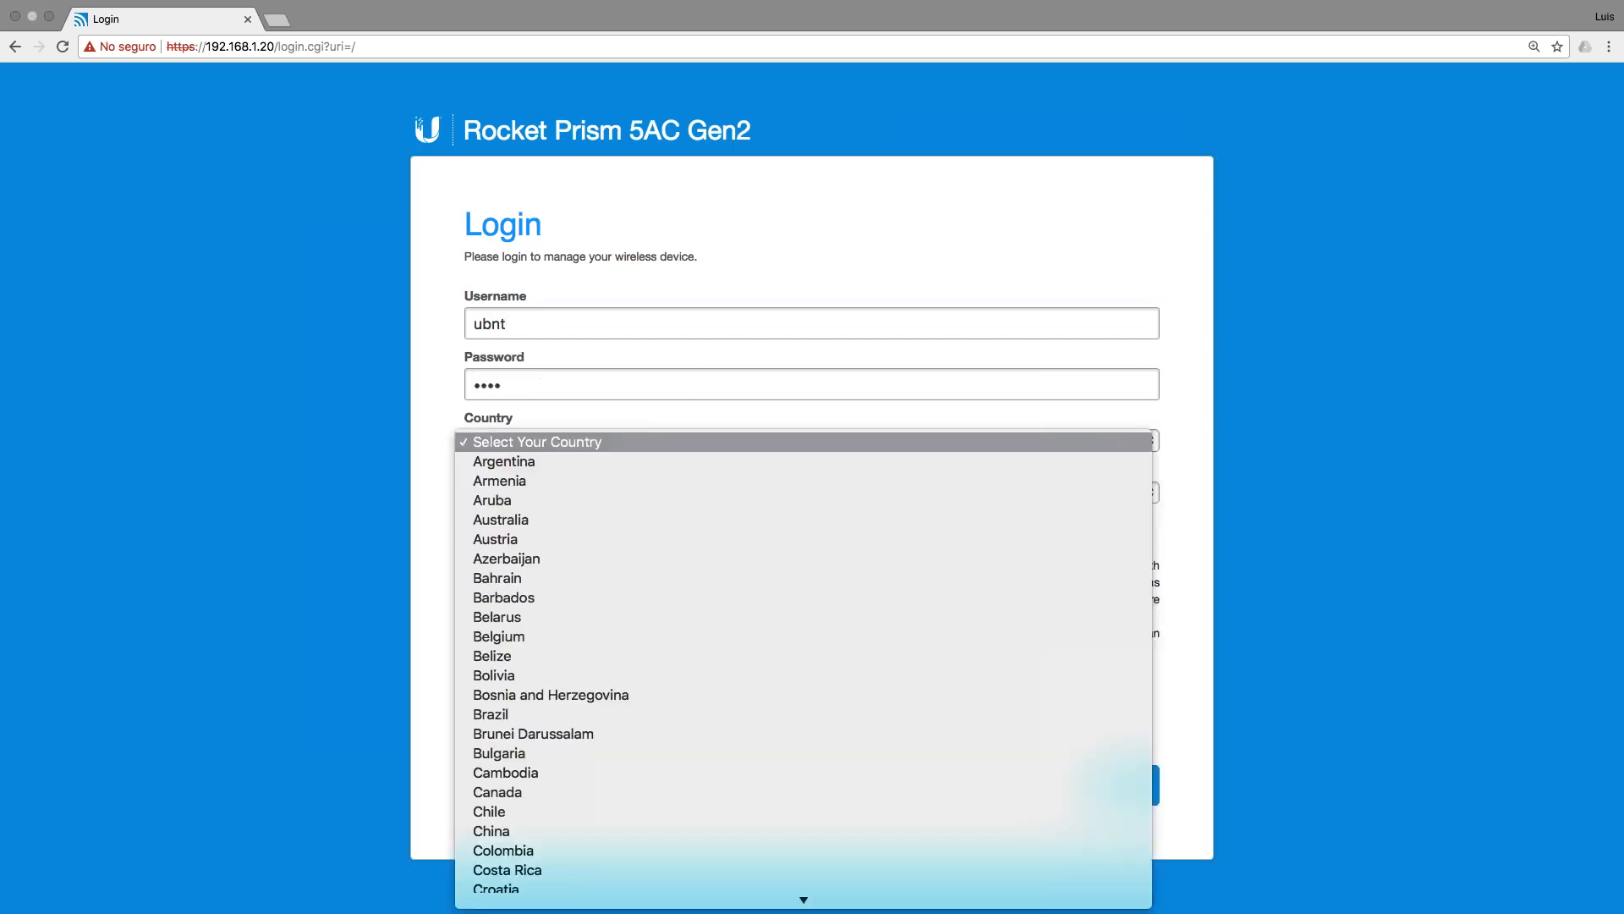
pyautogui.write('pe')
pyautogui.press('Return')
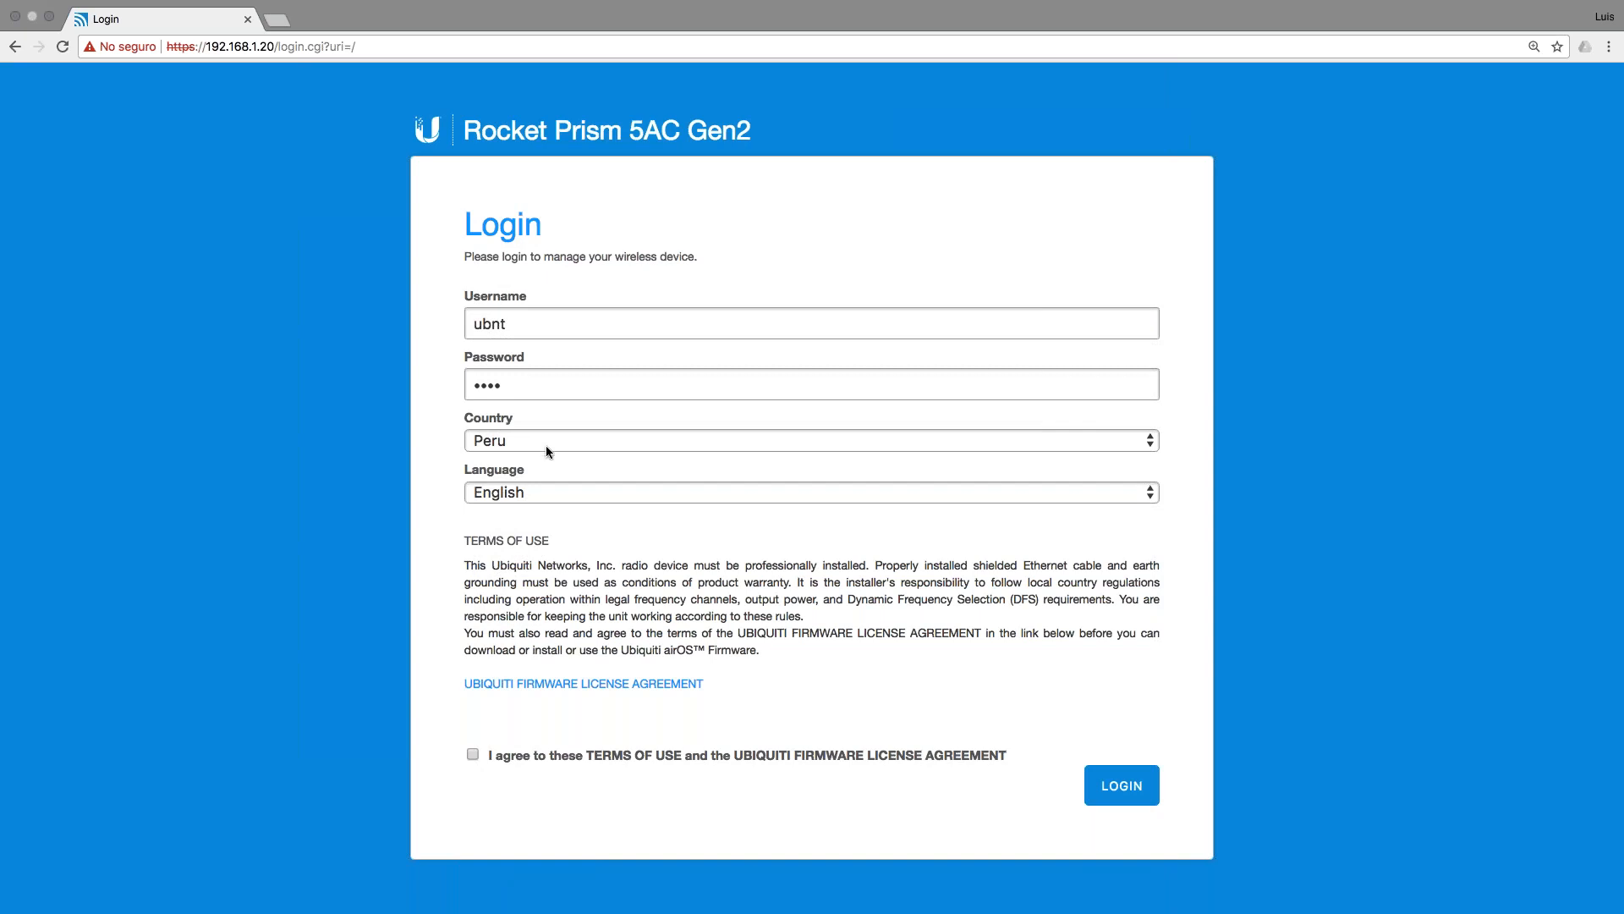
# Step: Choose Español from the Language dropdown
pyautogui.click(536, 495)
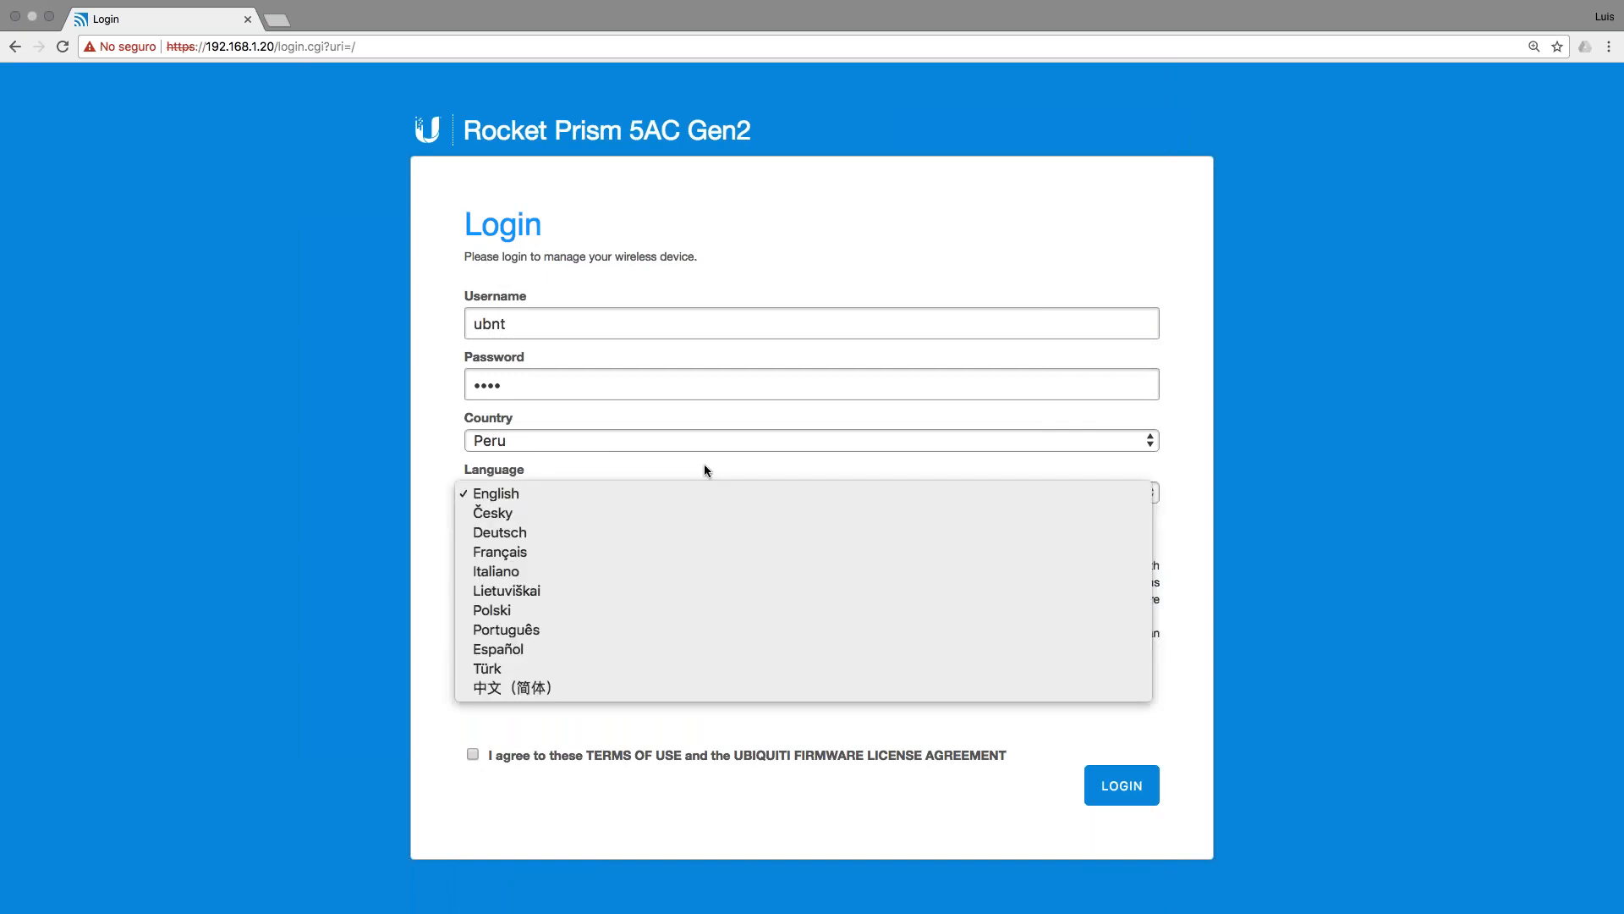
pyautogui.click(680, 462)
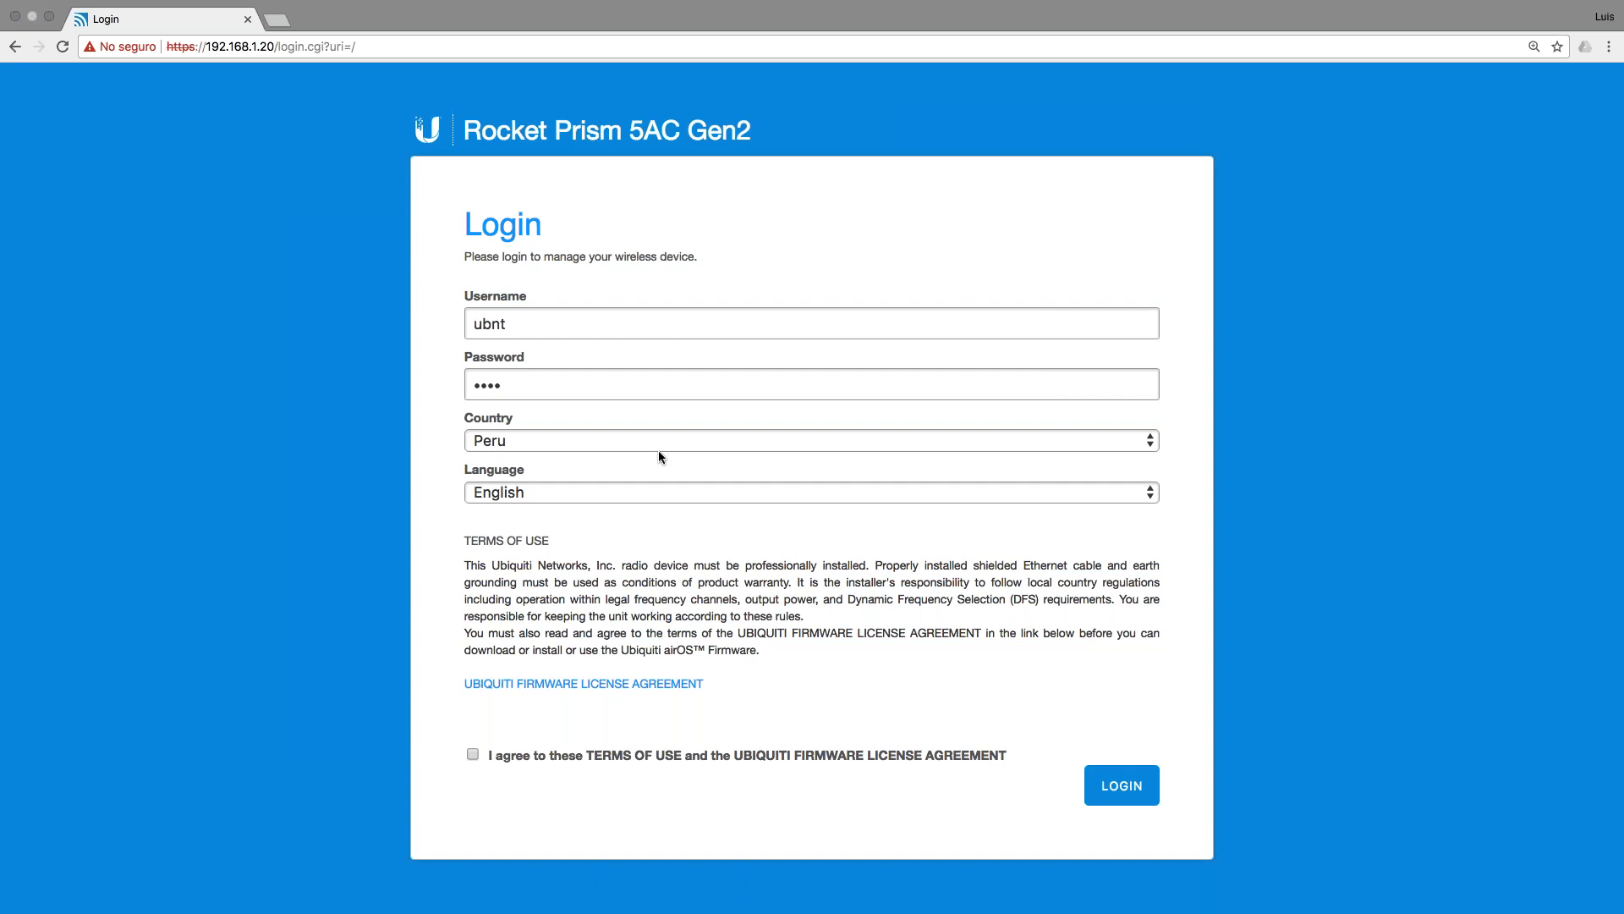
pyautogui.click(582, 492)
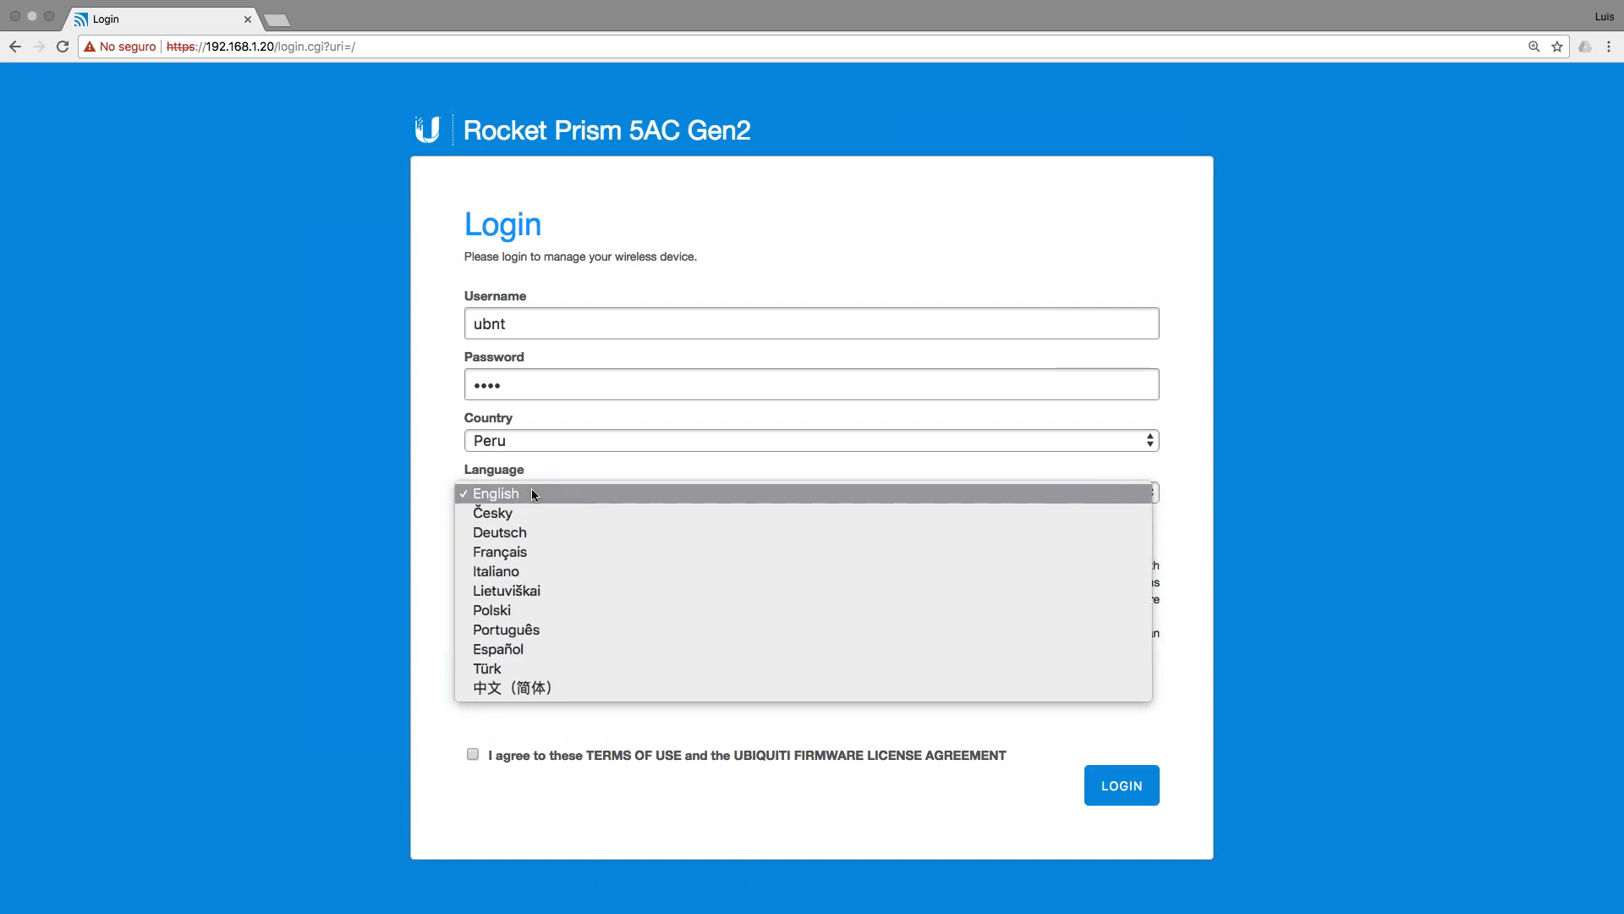
pyautogui.click(522, 649)
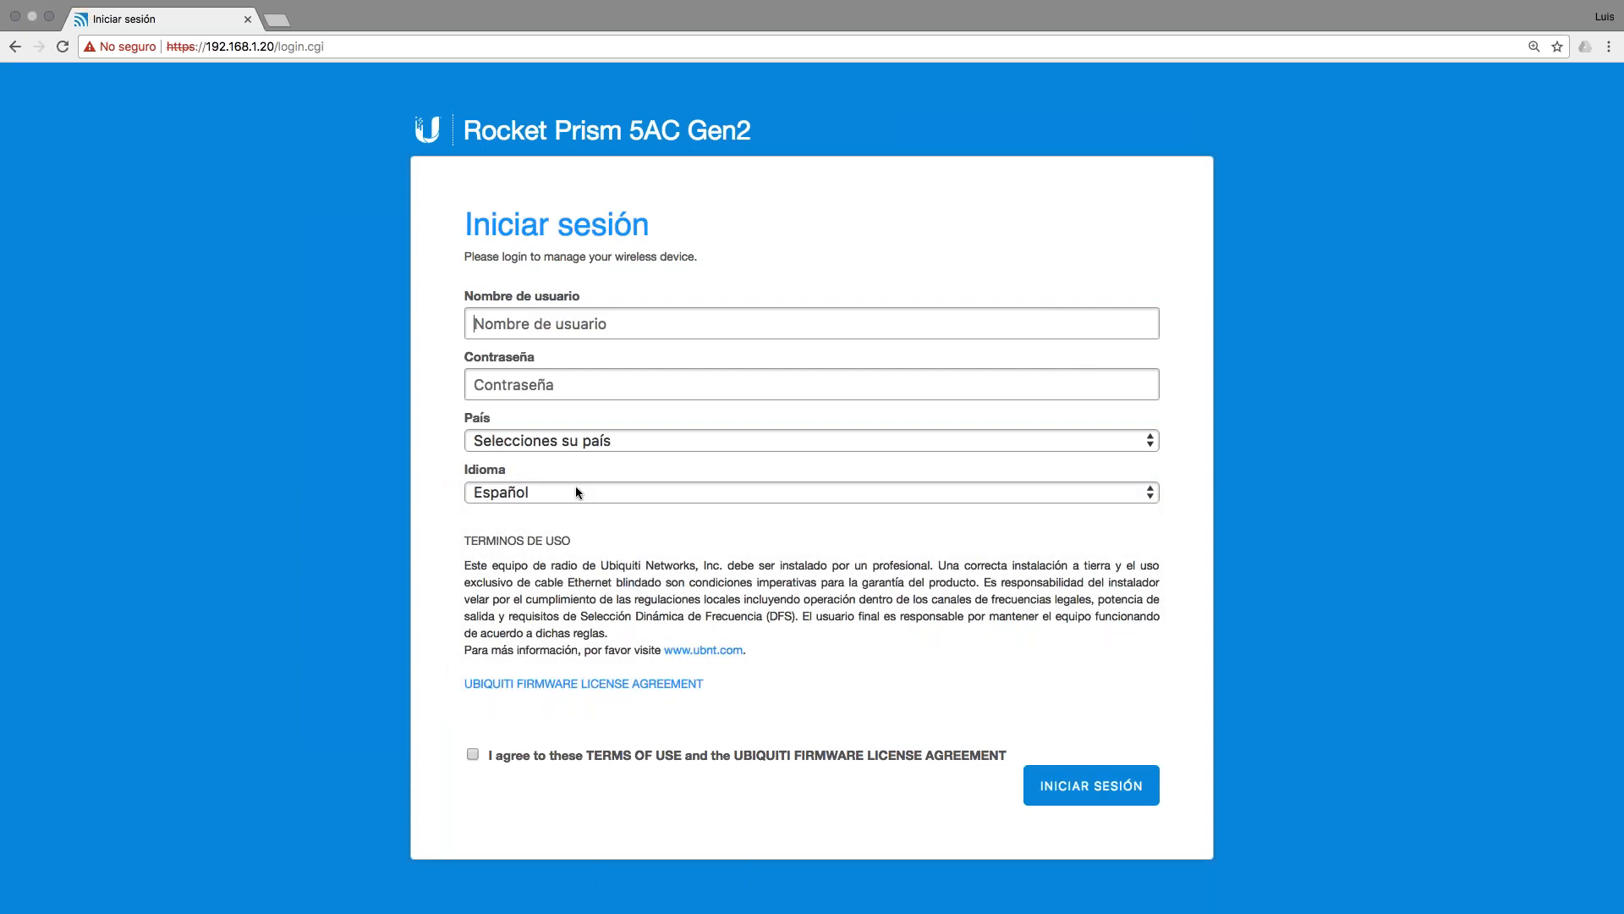
# Step: Reselect Peru as the country, re-enter the default credentials, and log in to the Rocket Prism dashboard
pyautogui.click(562, 438)
pyautogui.press('p')
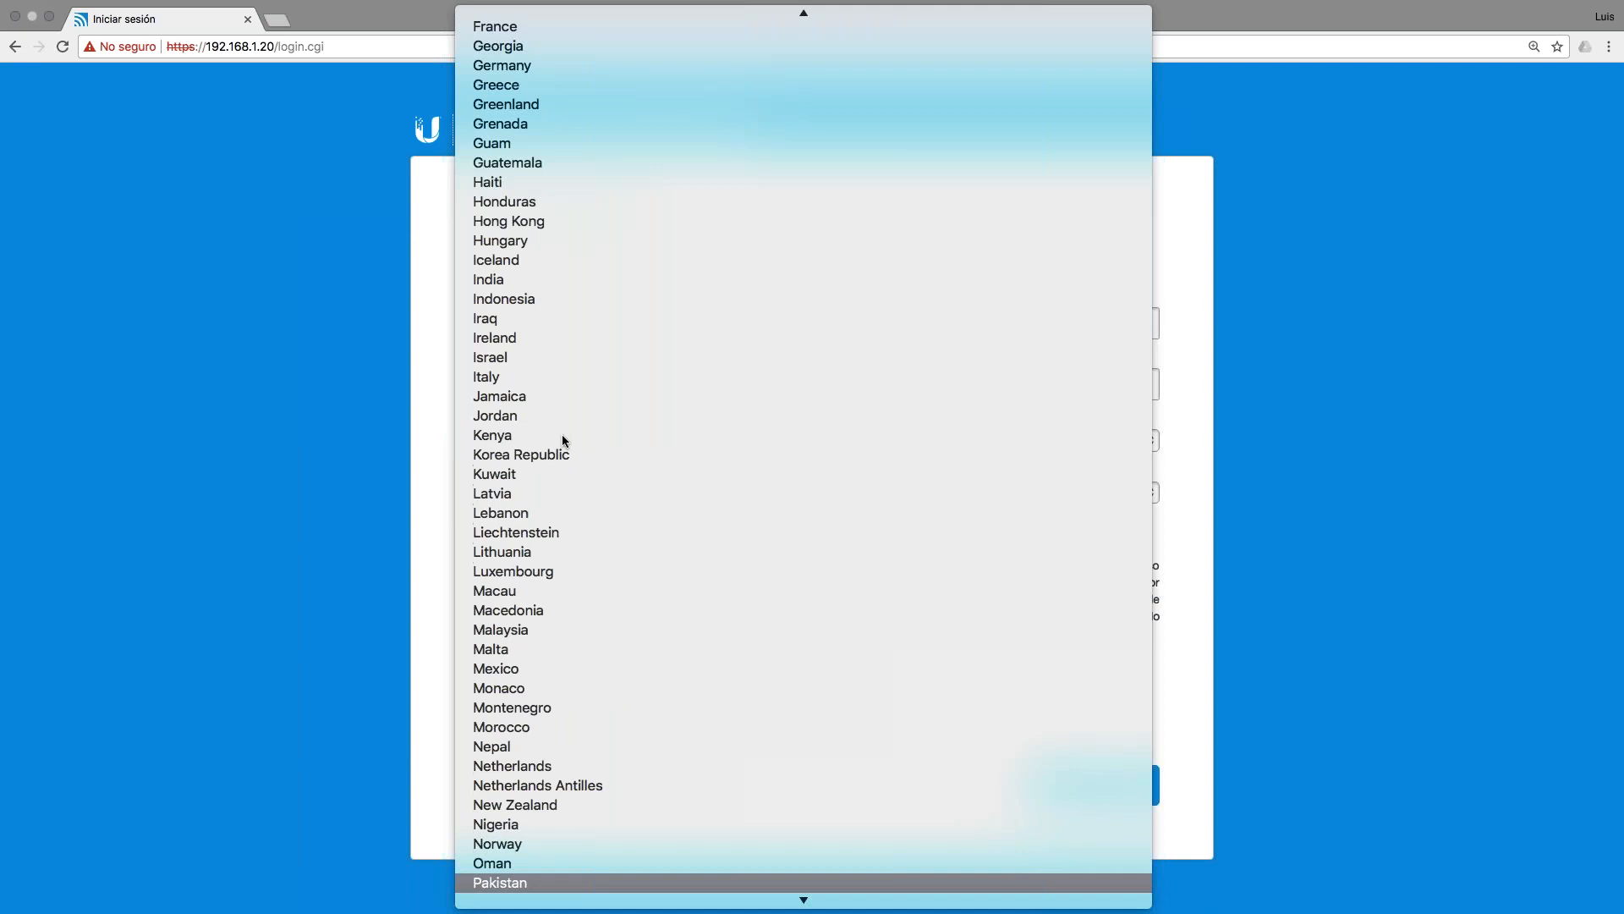
pyautogui.press('Down')
pyautogui.press('Down')
pyautogui.press('Down')
pyautogui.press('Return')
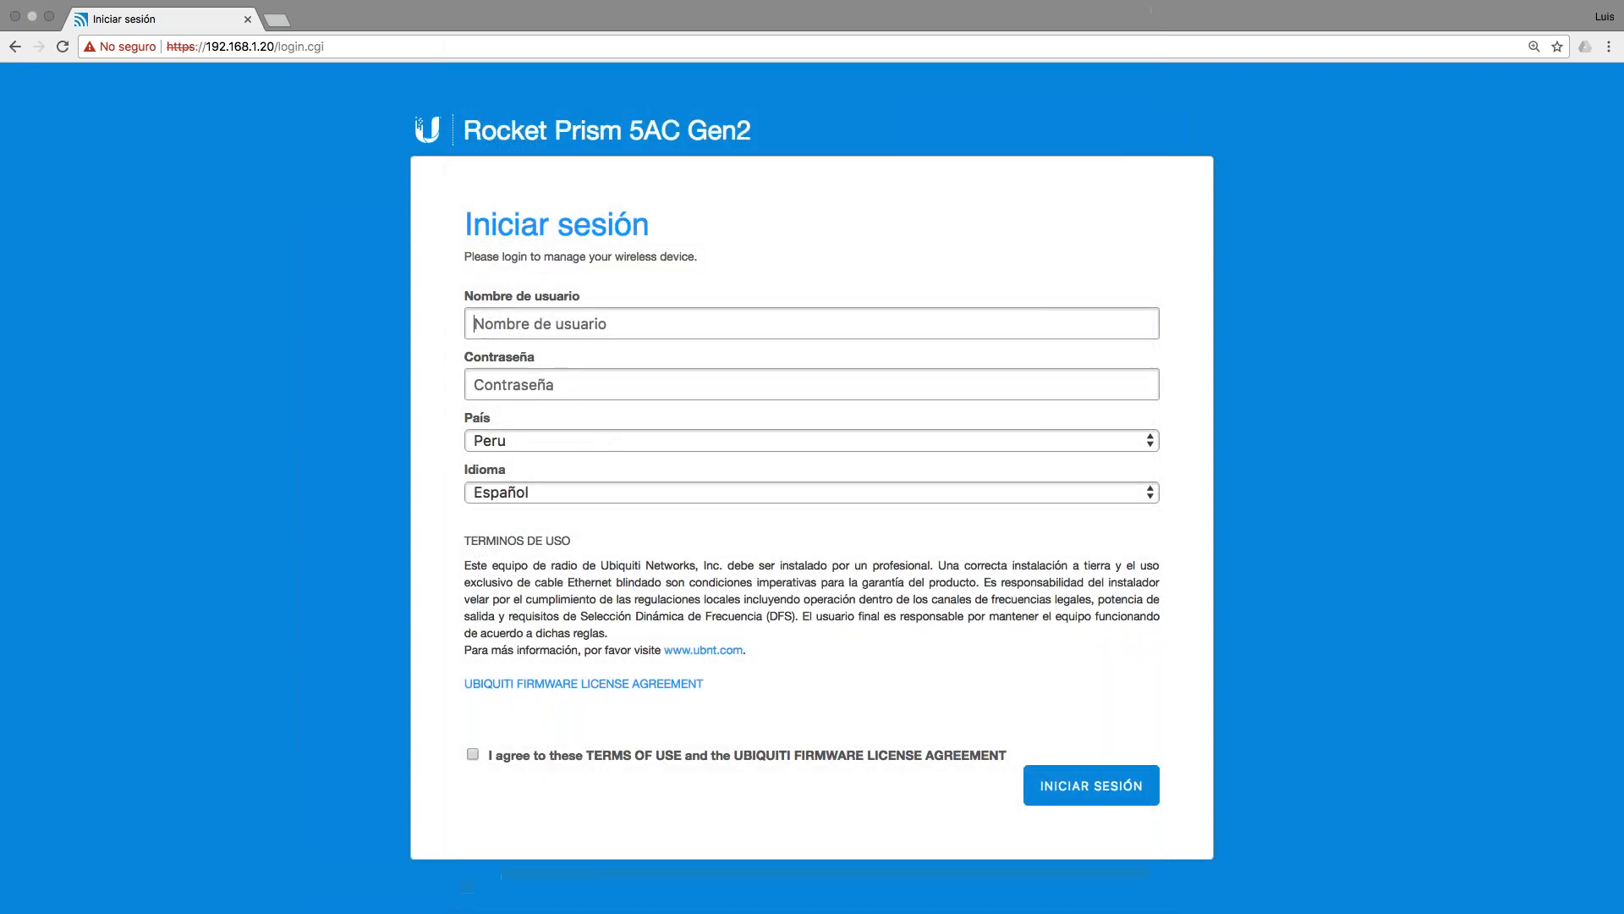
pyautogui.press('Tab')
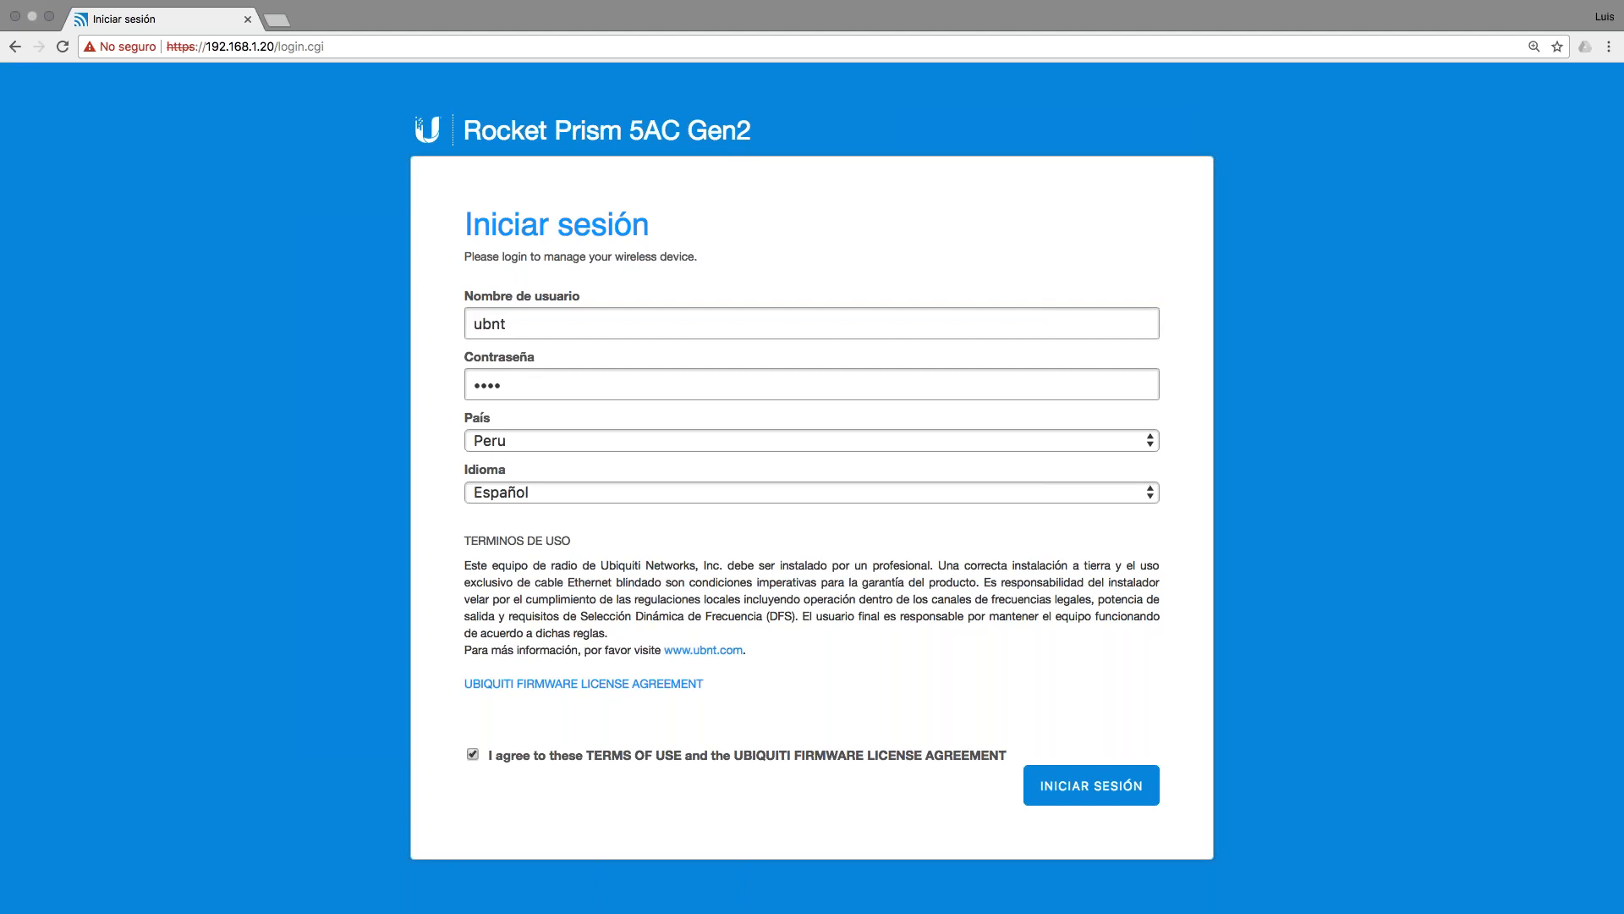
pyautogui.click(1100, 775)
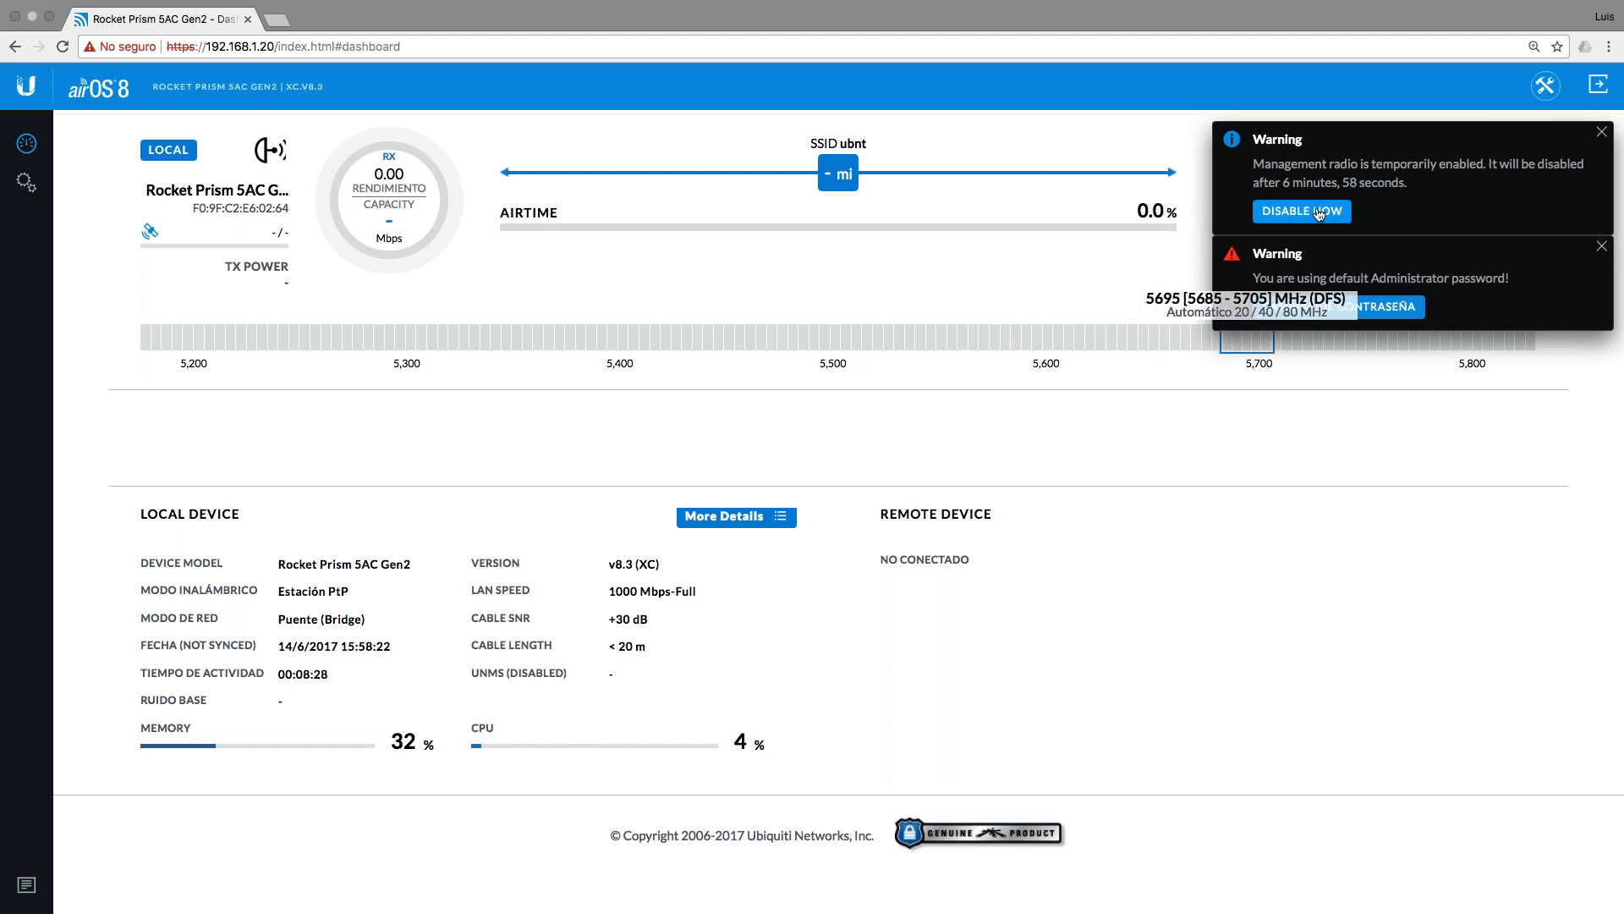
# Step: Dismiss the radio warning and replace the default admin password with a new one, then close the confirmation
pyautogui.click(1602, 133)
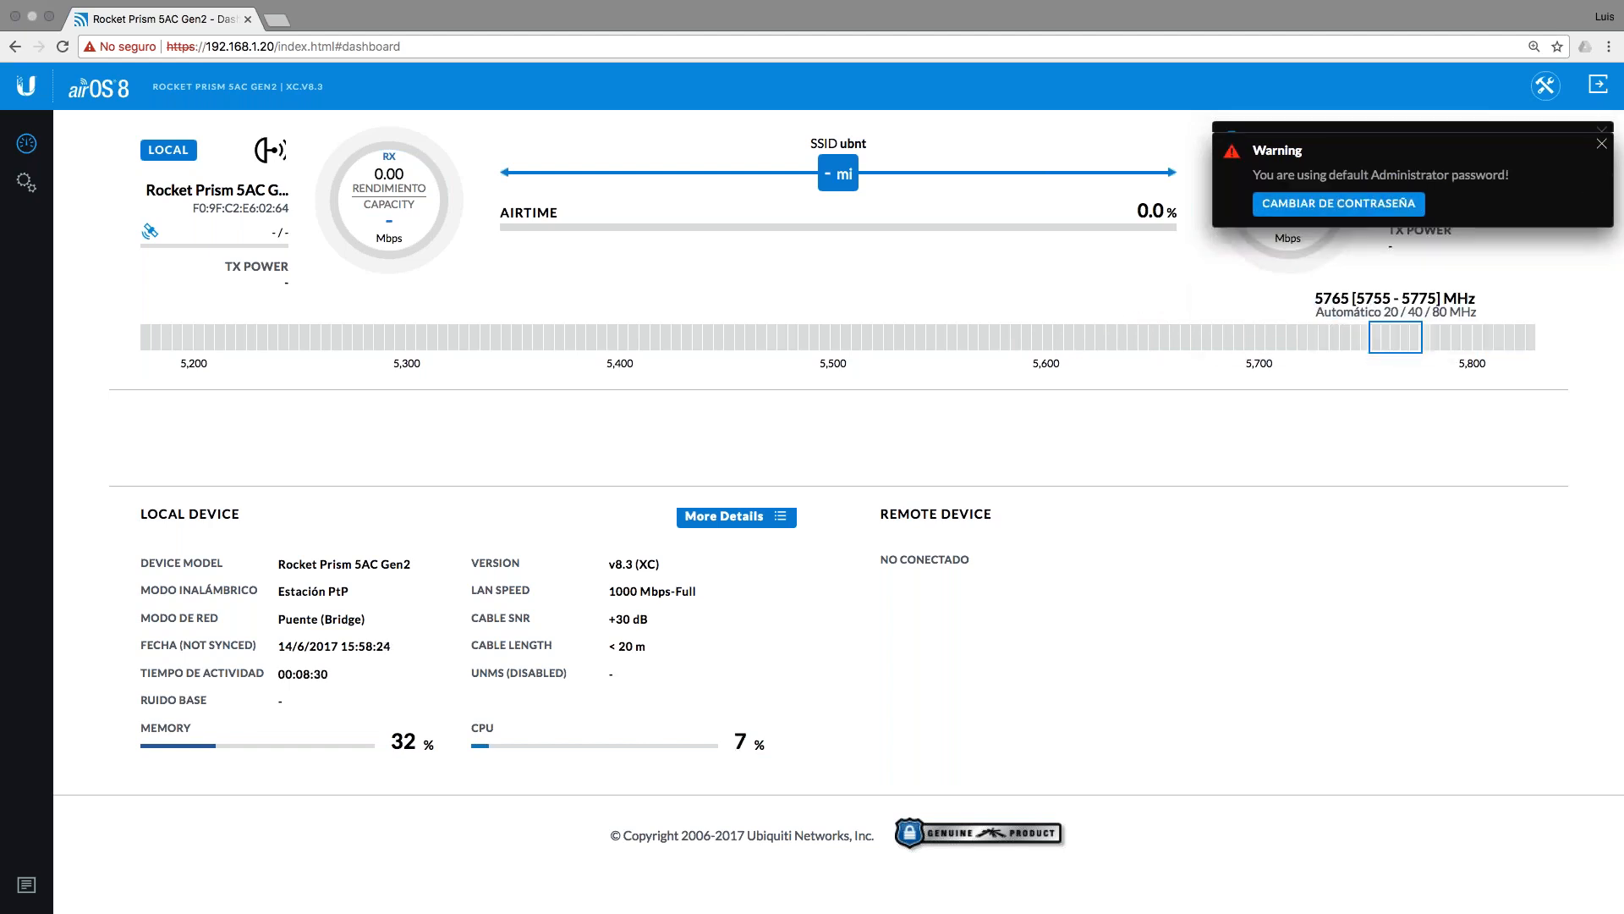
pyautogui.click(1338, 192)
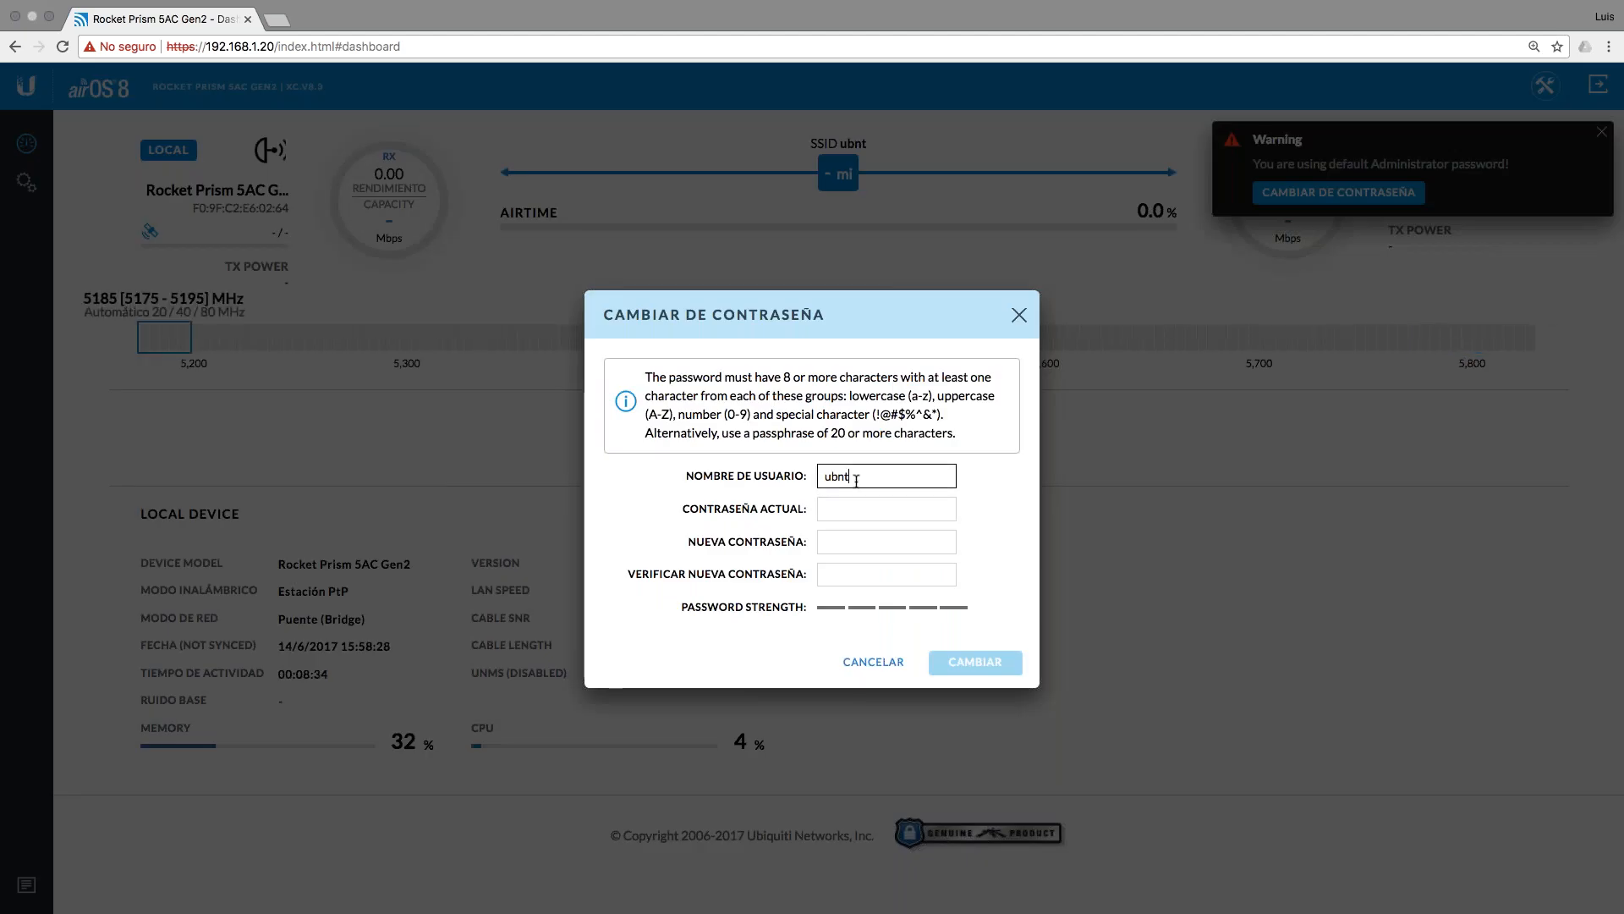
pyautogui.click(842, 510)
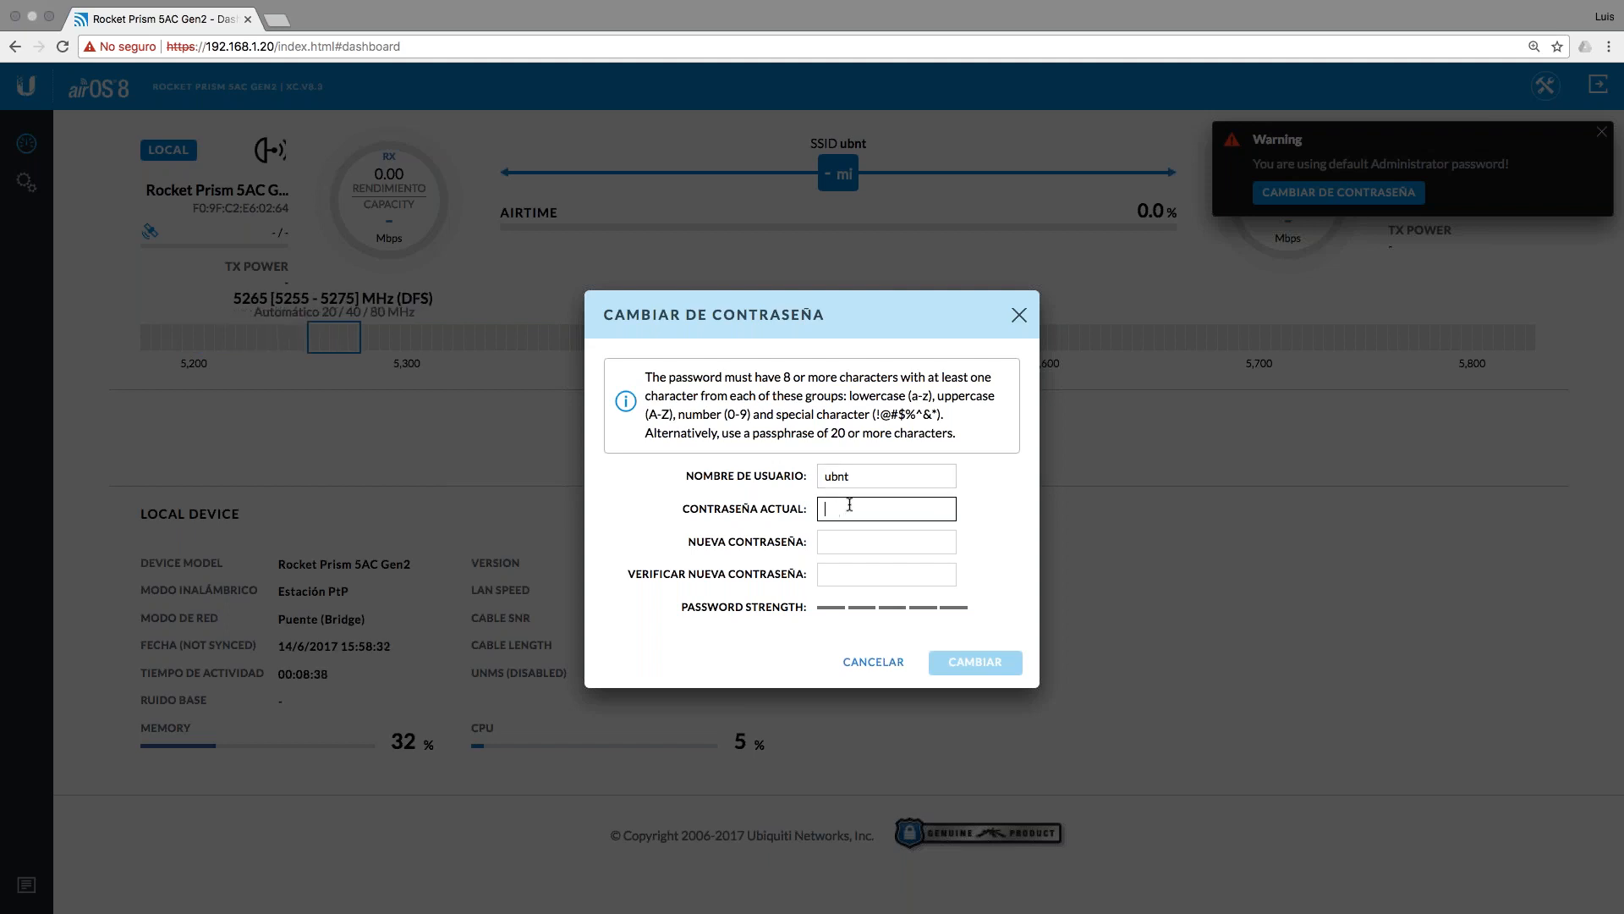
pyautogui.click(836, 542)
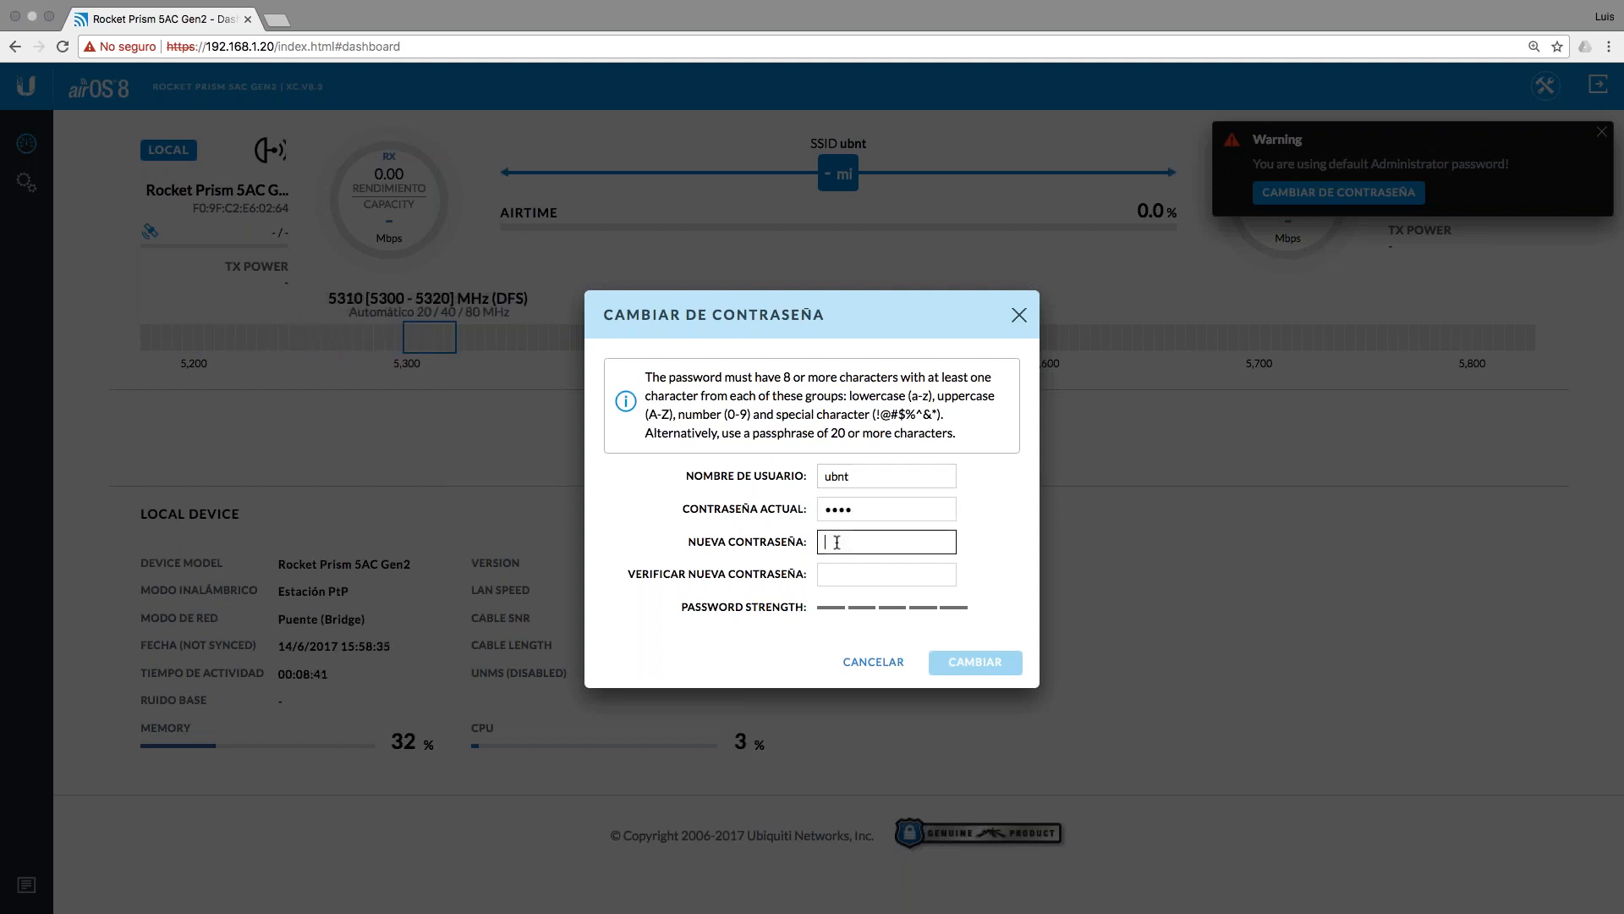
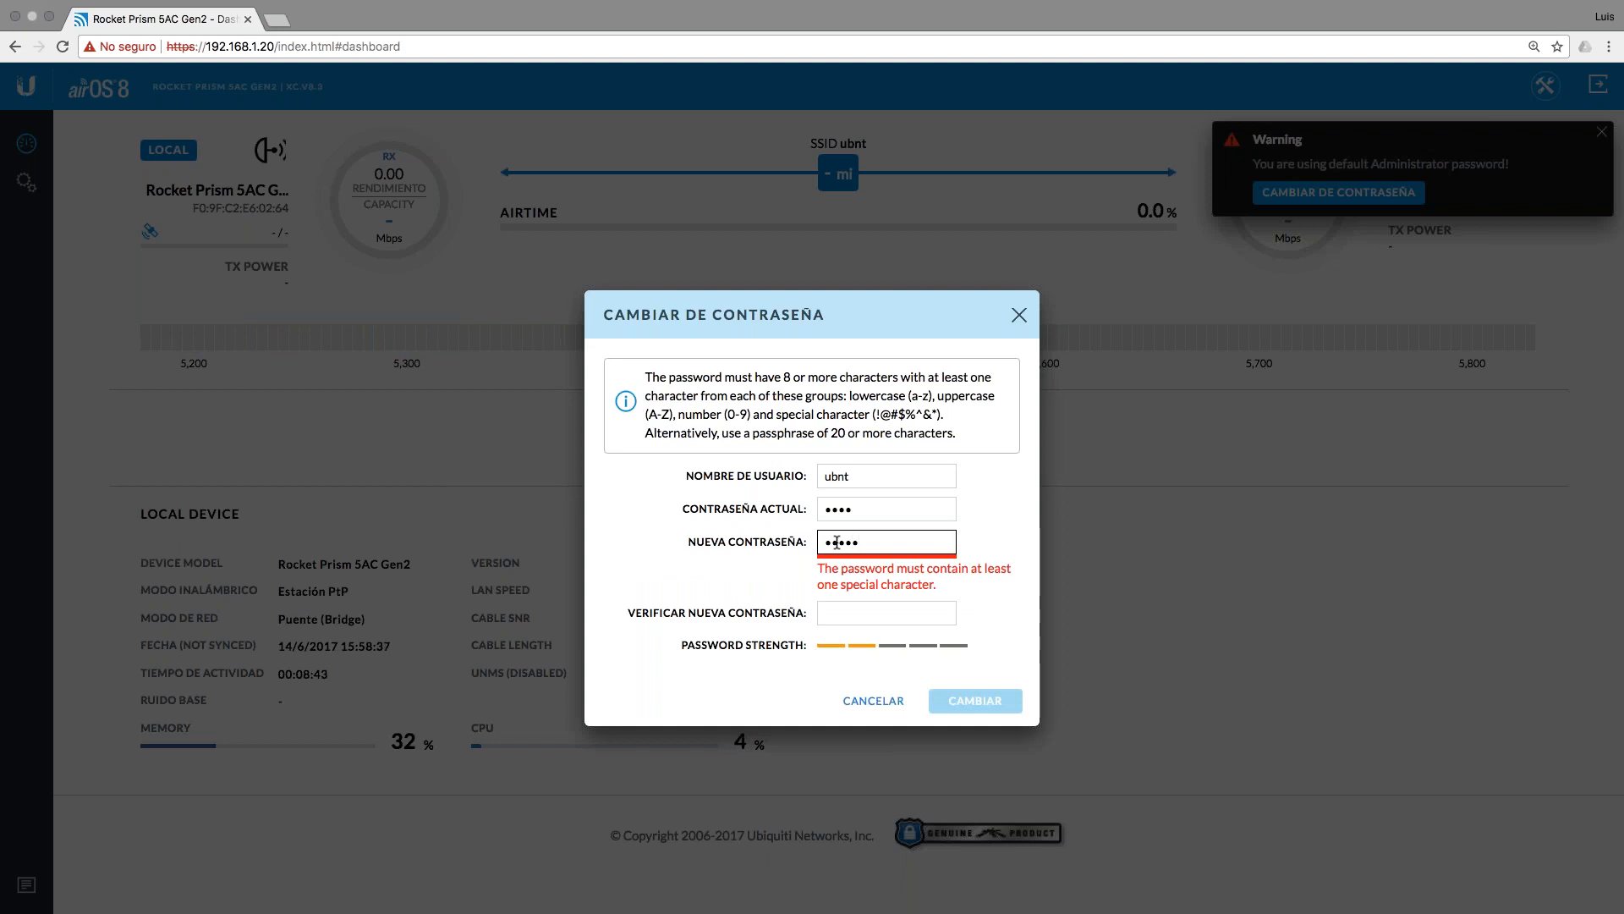
pyautogui.click(838, 569)
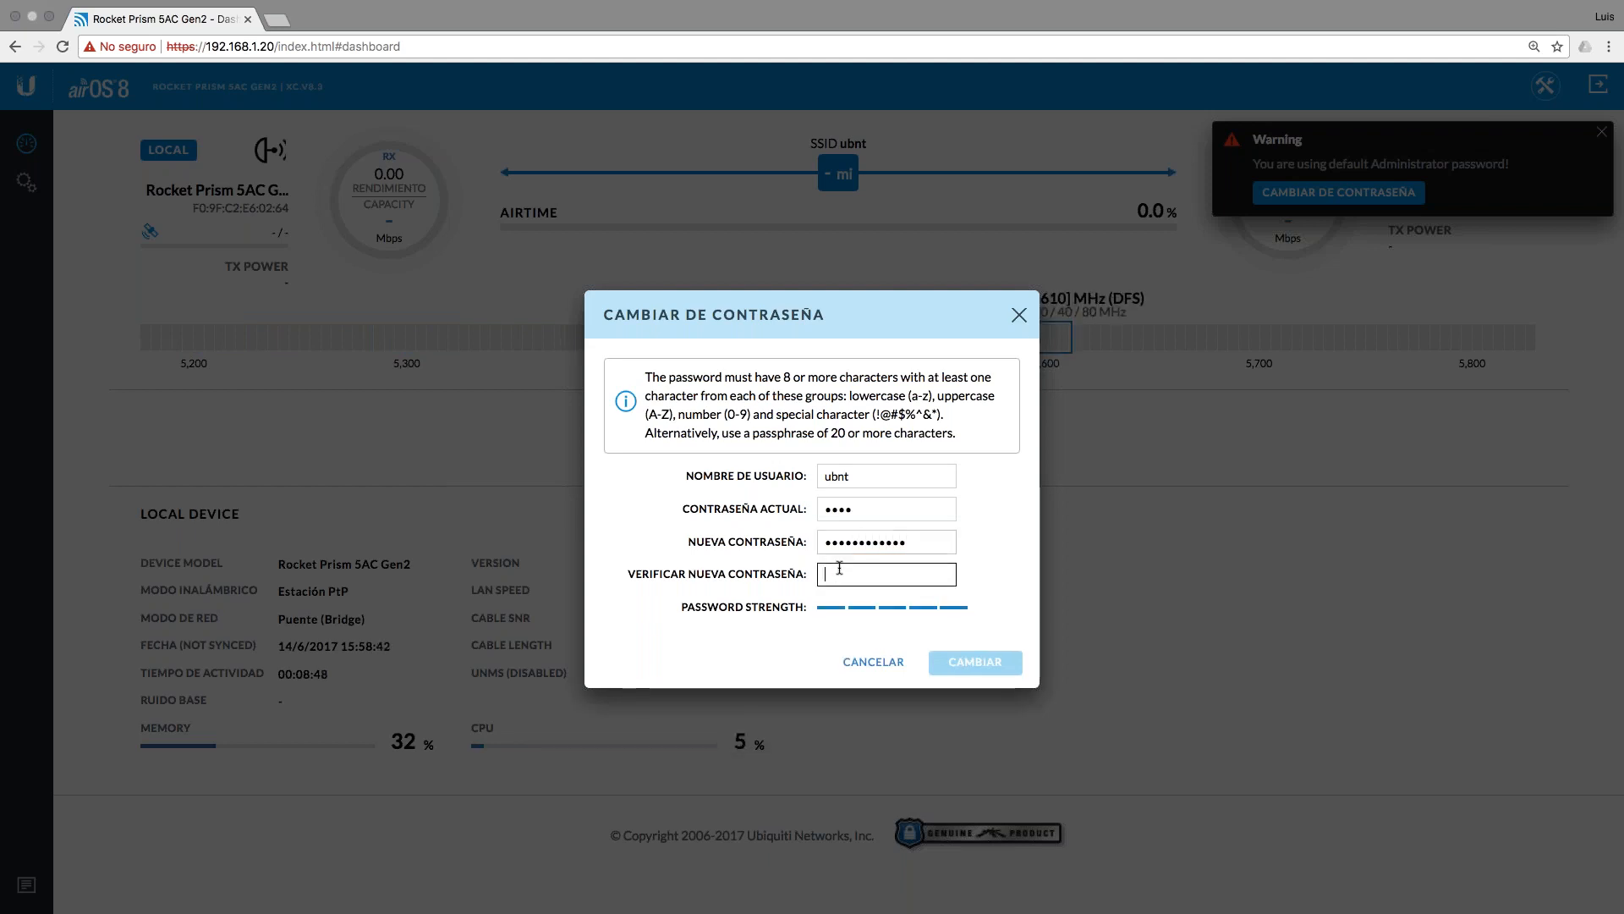
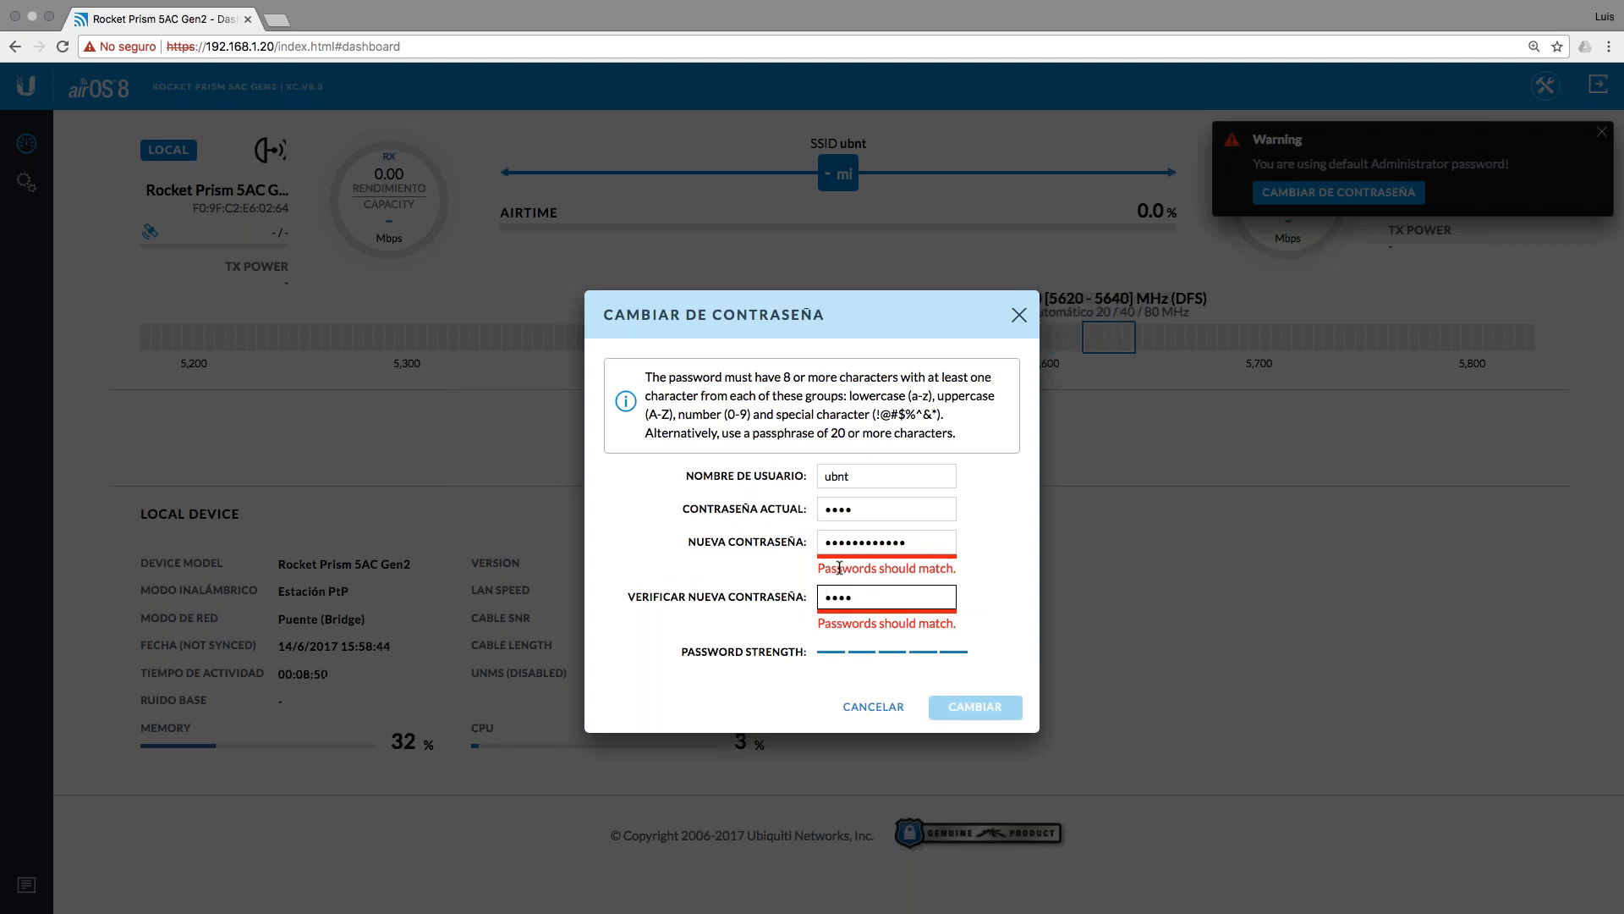
pyautogui.write('•••••')
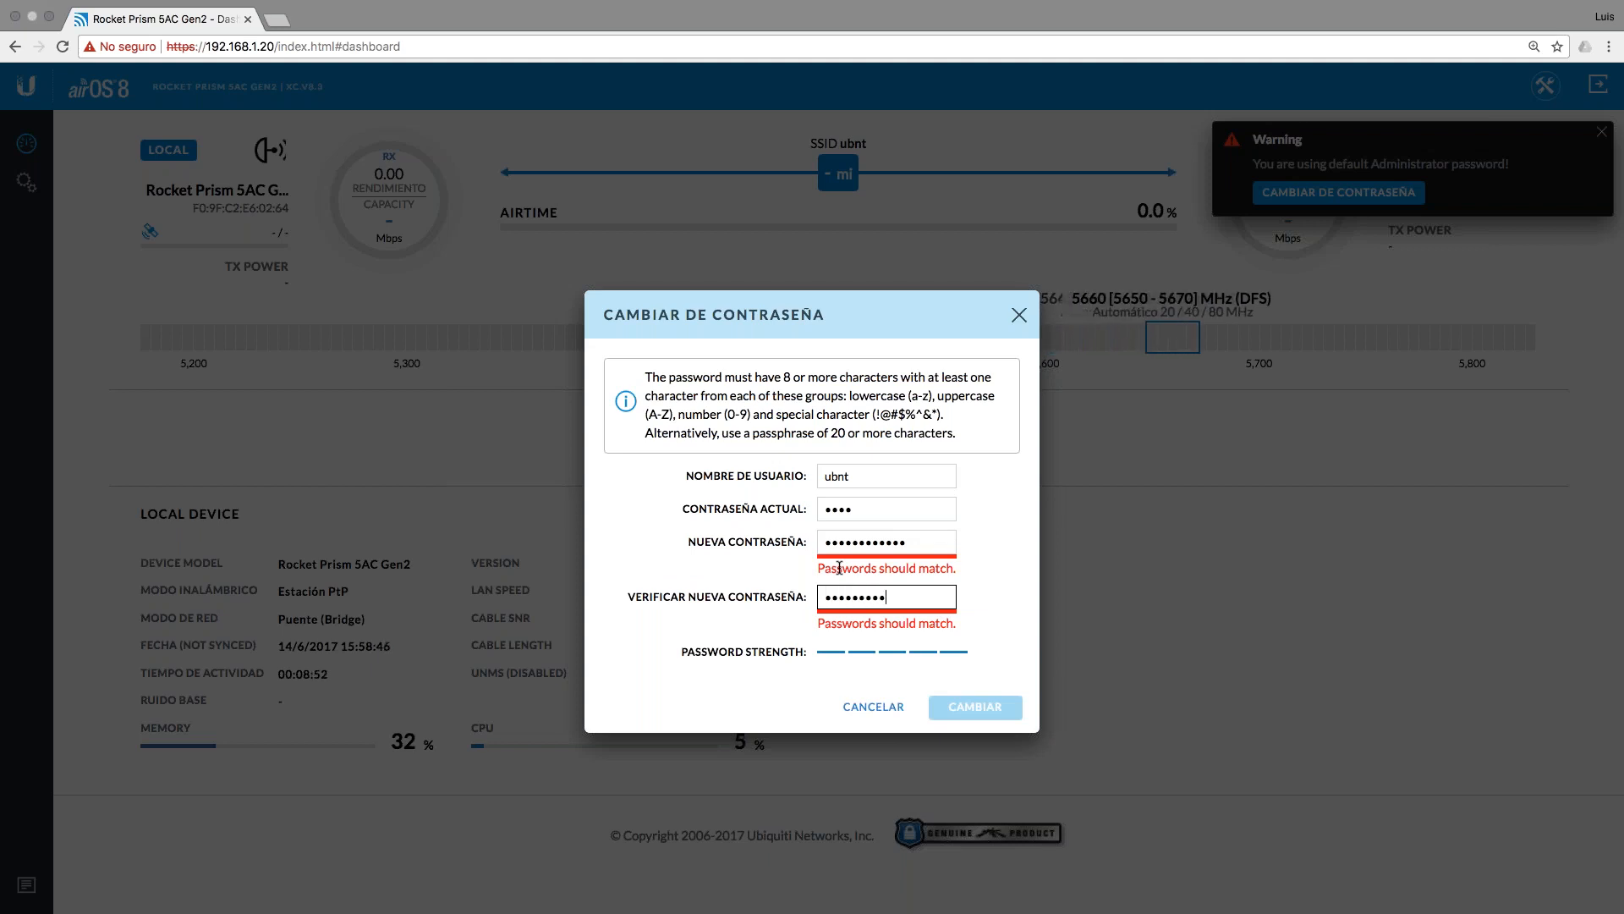
pyautogui.write('•')
pyautogui.click(970, 663)
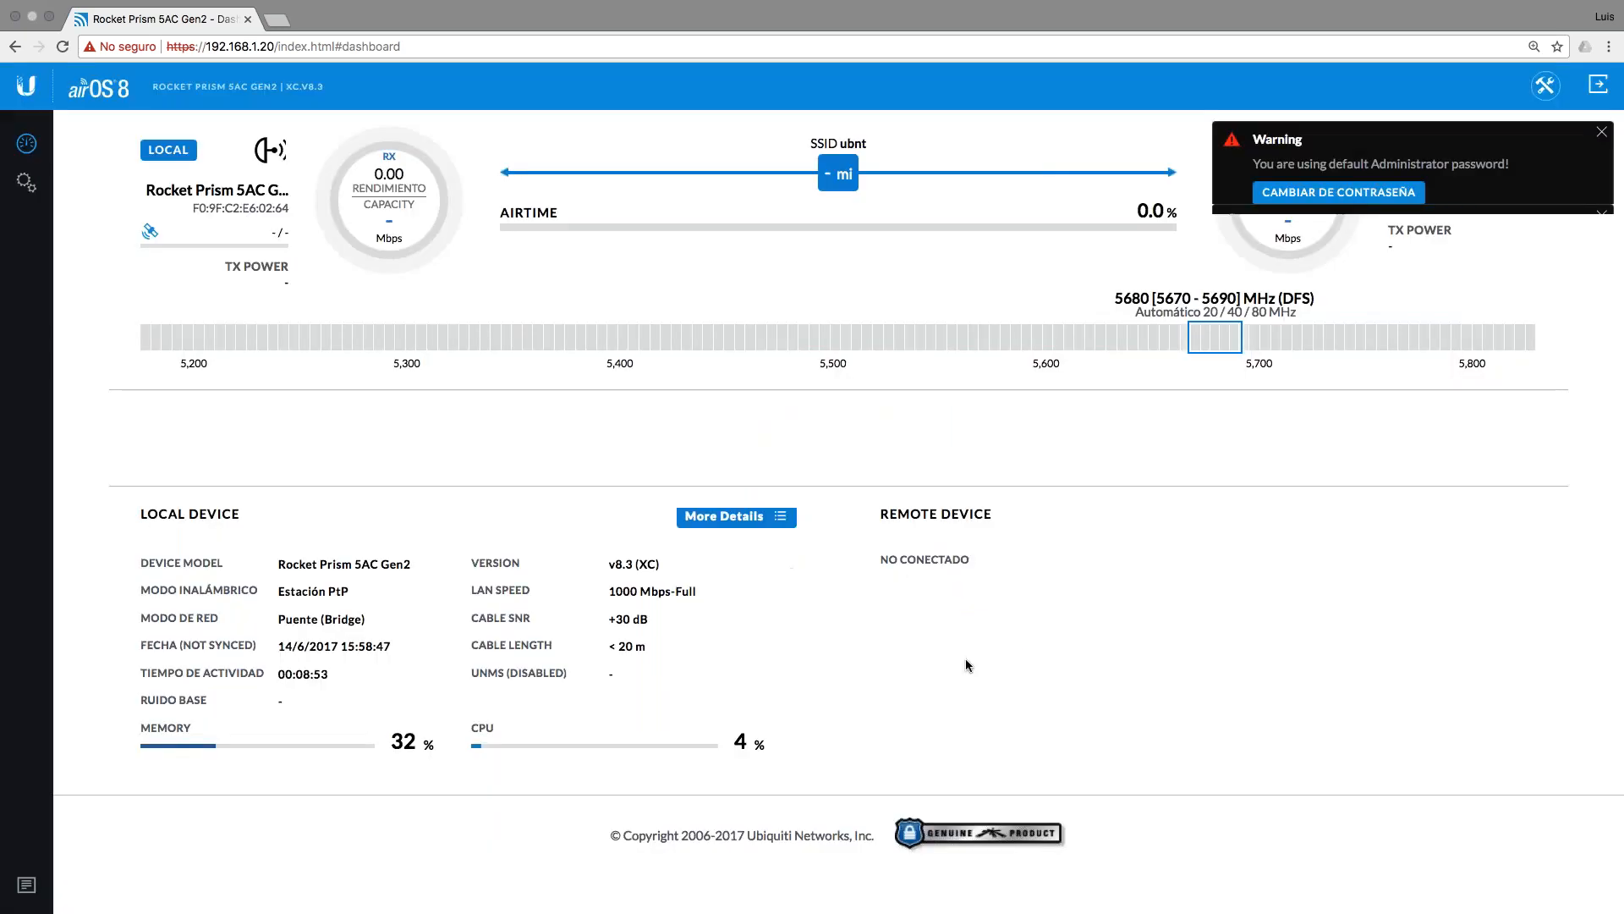
pyautogui.click(1601, 132)
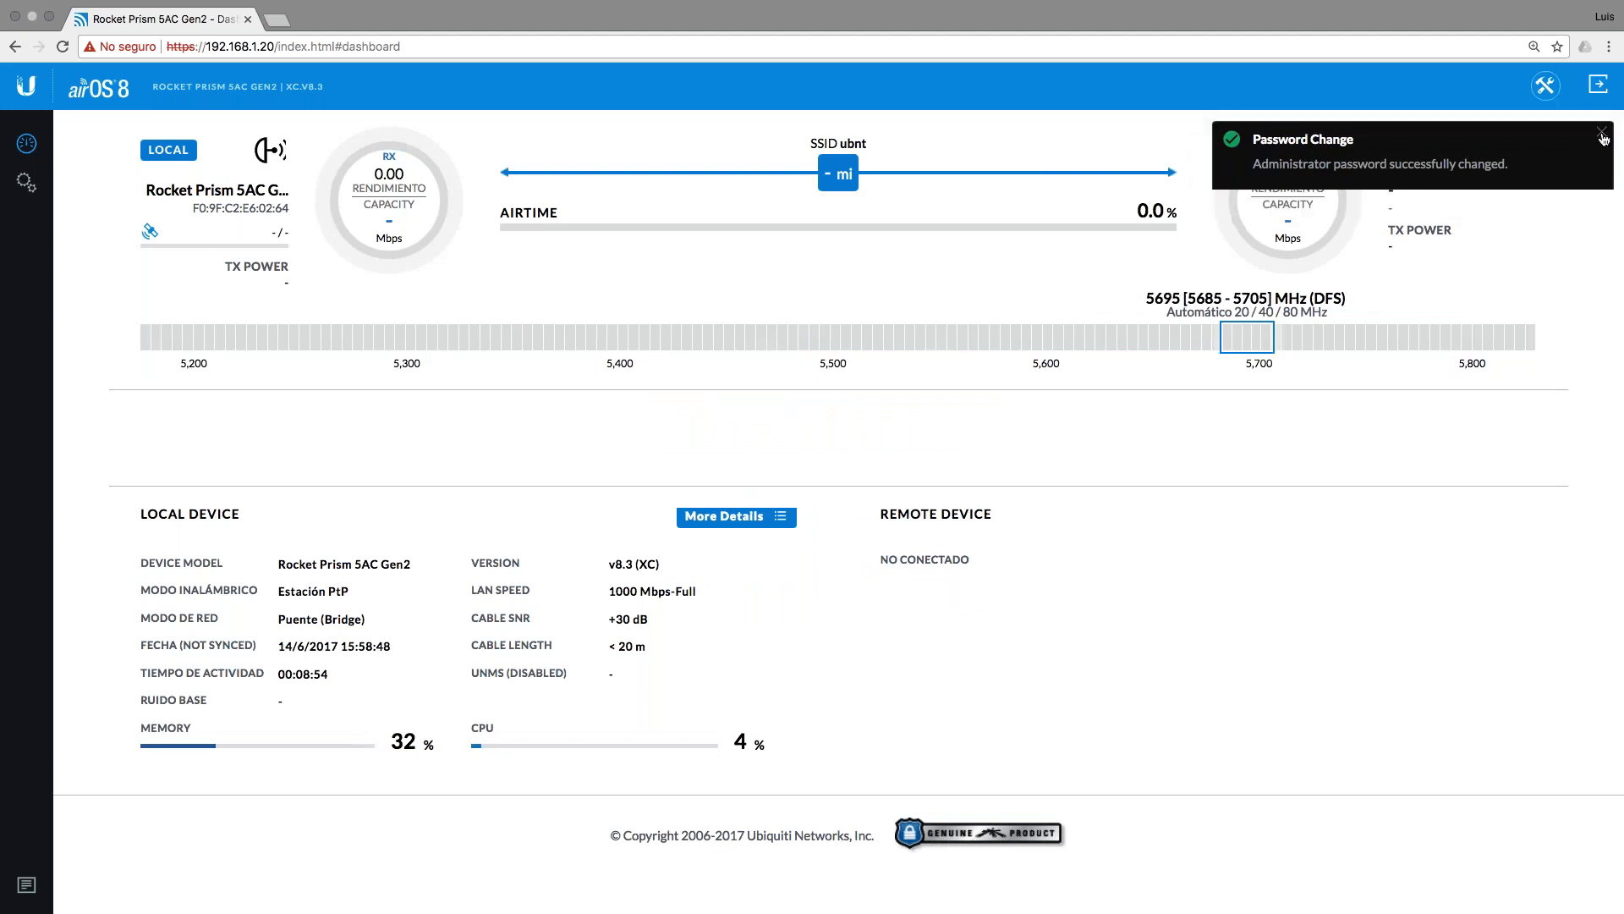
# Step: Open the SISTEMA settings showing firmware XC.V8.3 and start a firmware upload
pyautogui.click(26, 182)
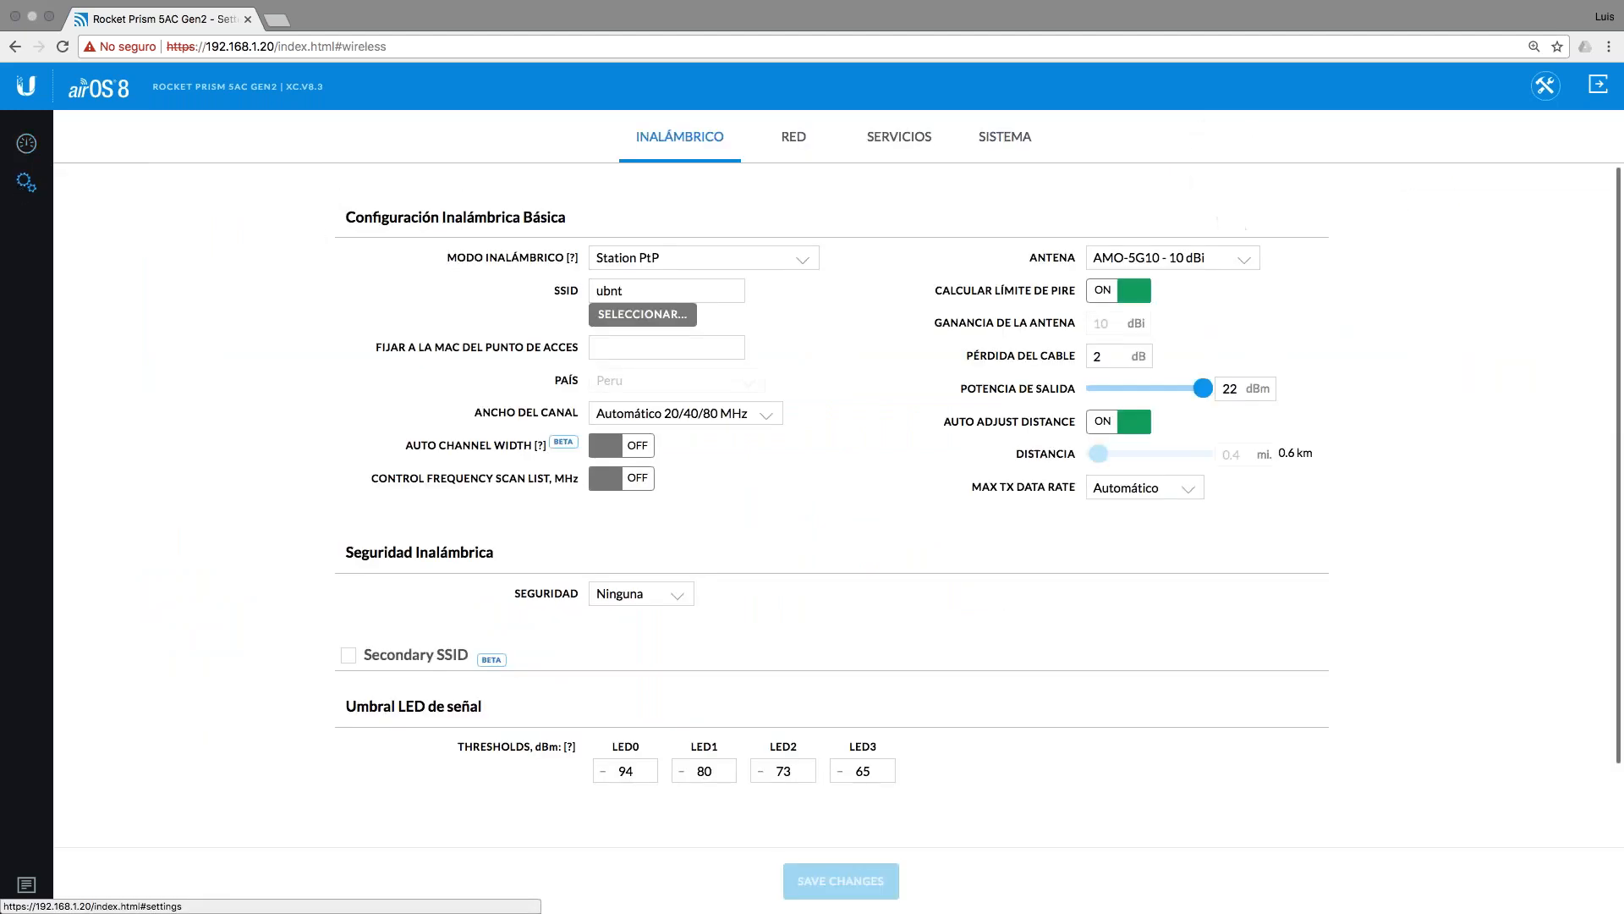
pyautogui.click(977, 138)
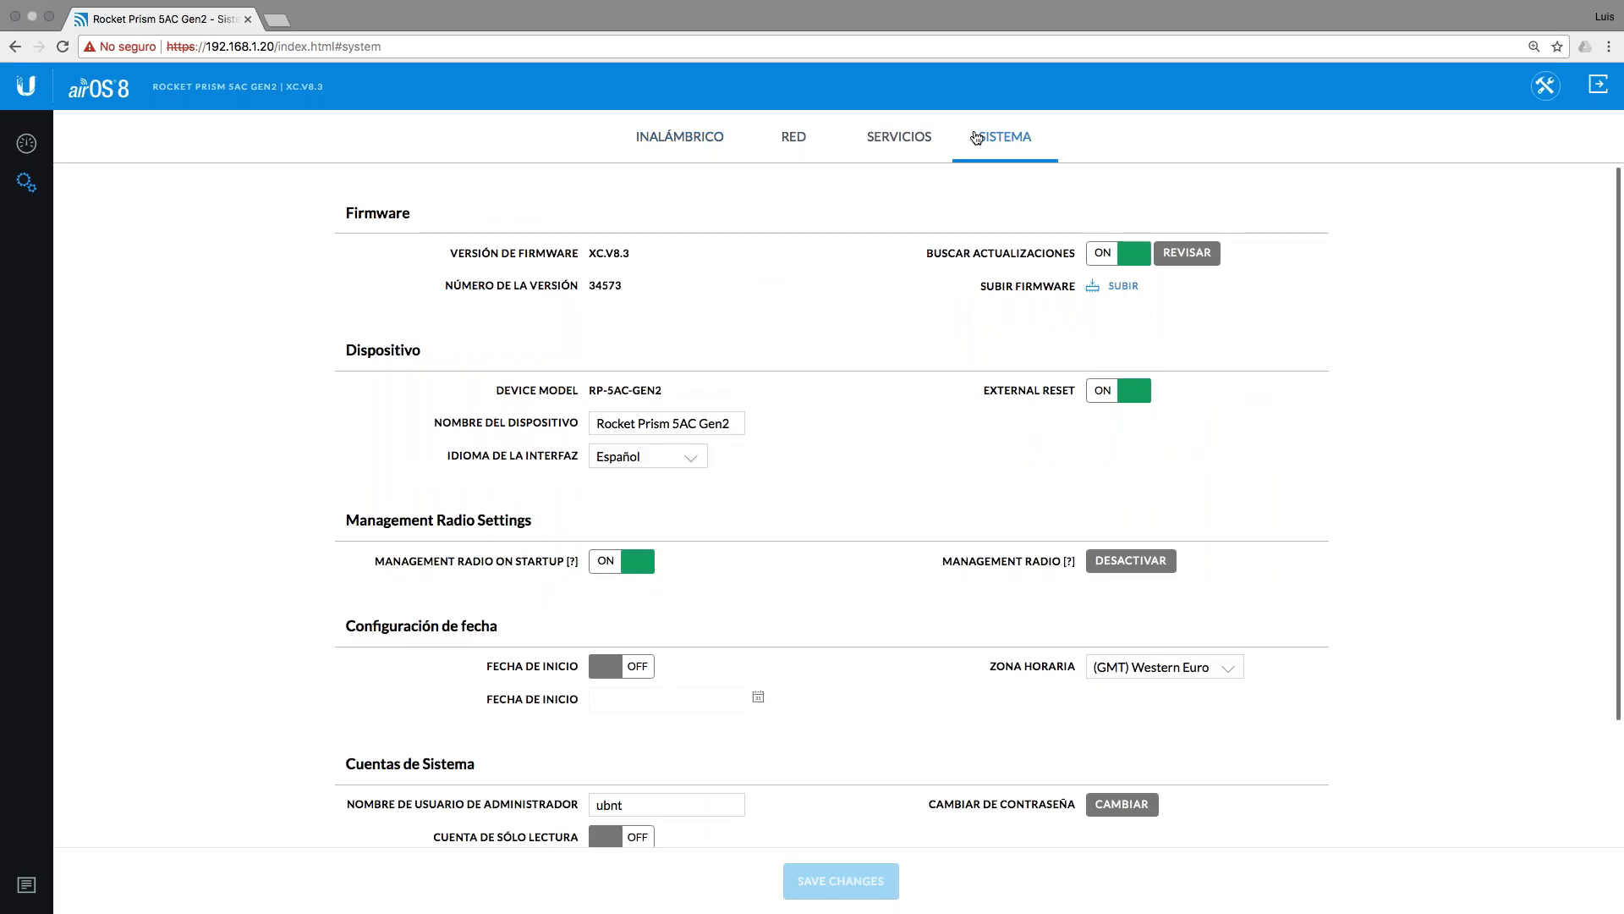
pyautogui.click(1125, 283)
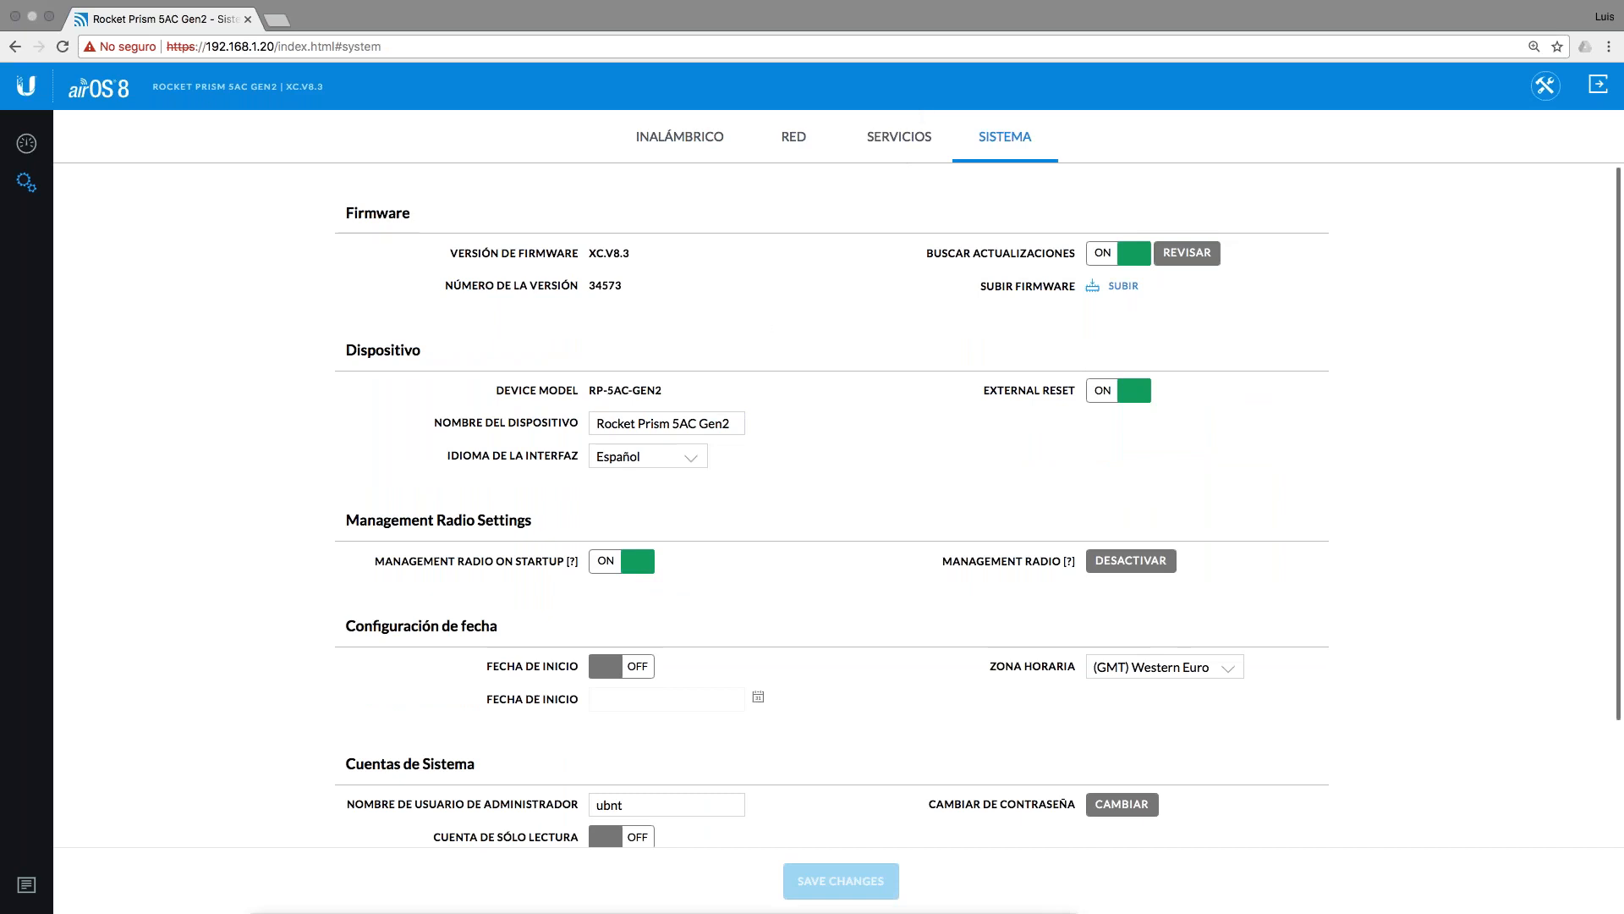
pyautogui.hotkey('ctrl', 'Left')
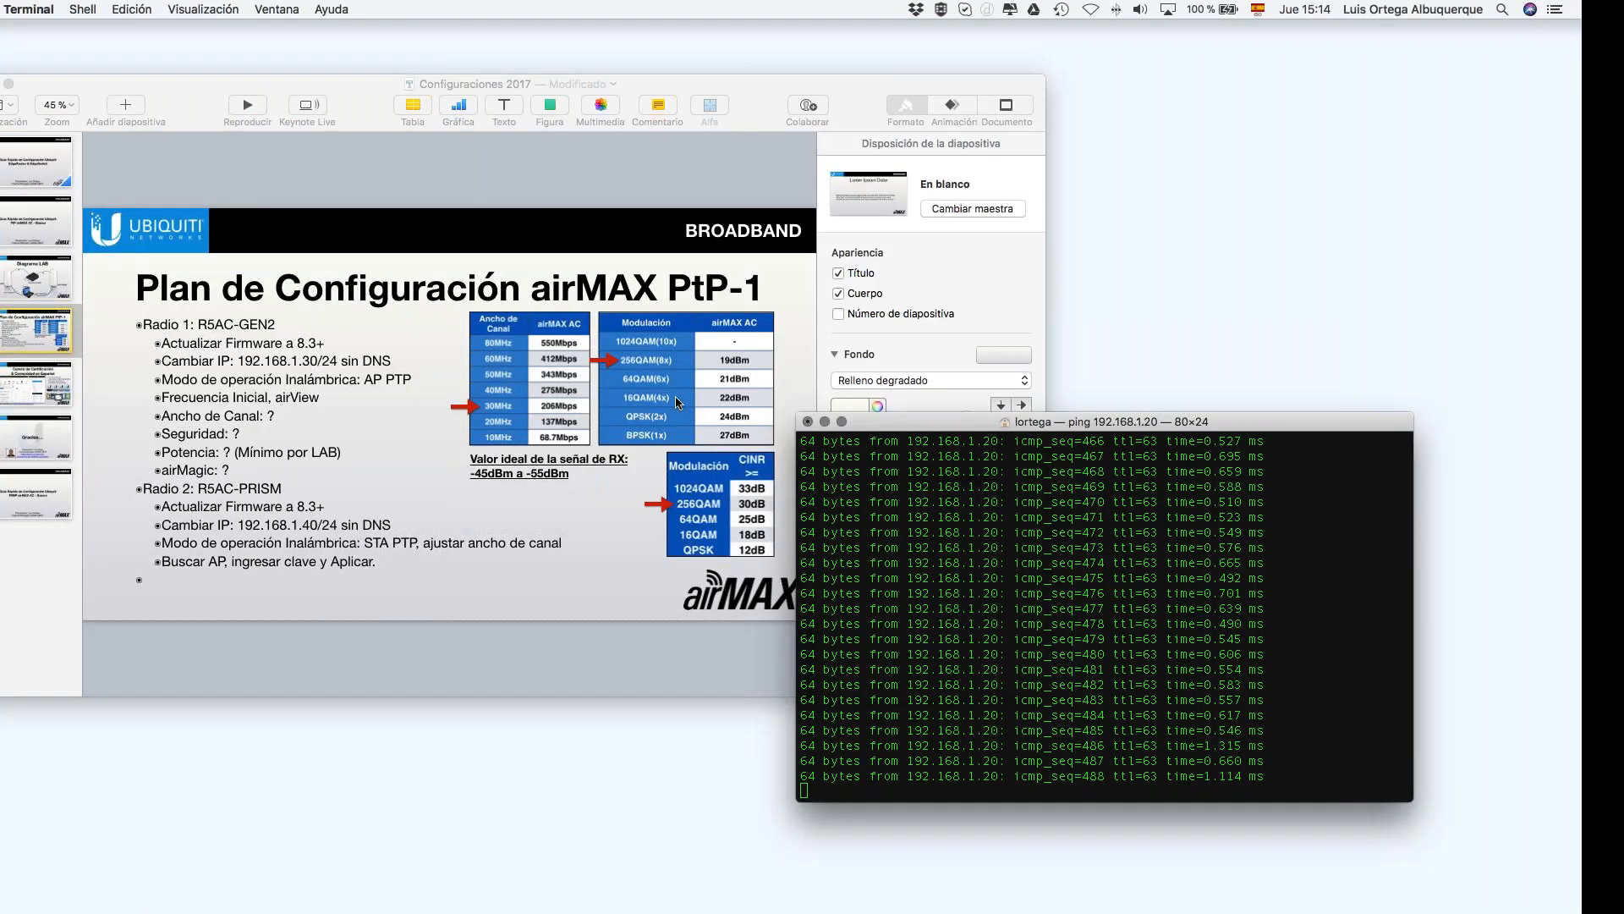
pyautogui.hotkey('ctrl', 'Right')
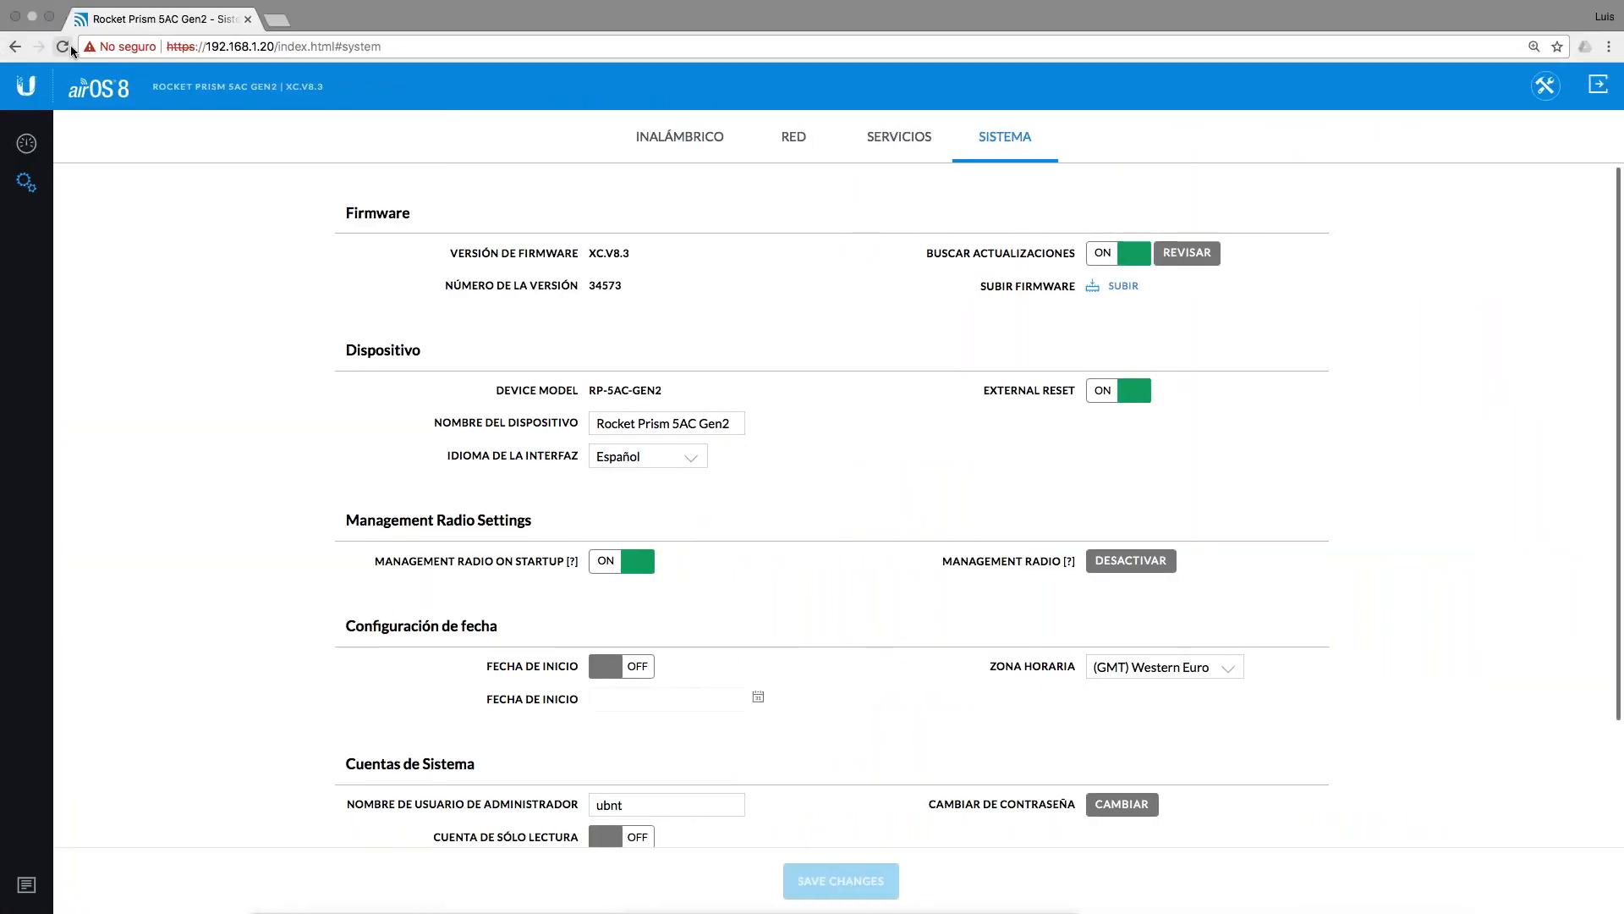
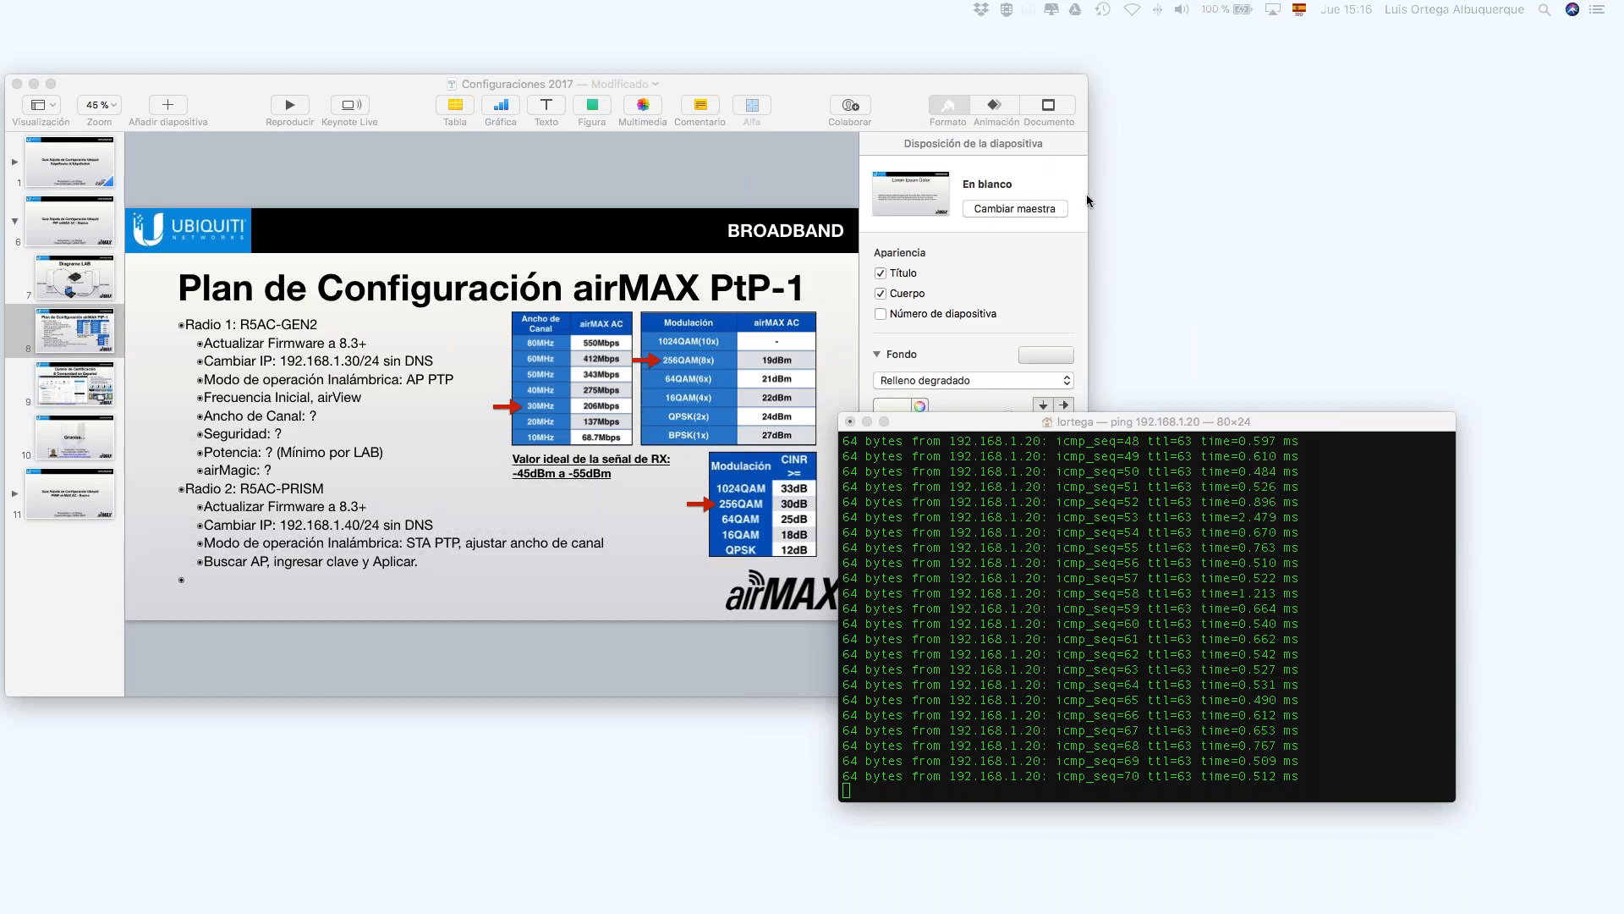
# Step: Switch from the Keynote configuration plan to Chrome's airOS Sistema page showing firmware XC.v8.3
pyautogui.hotkey('ctrl', 'Right')
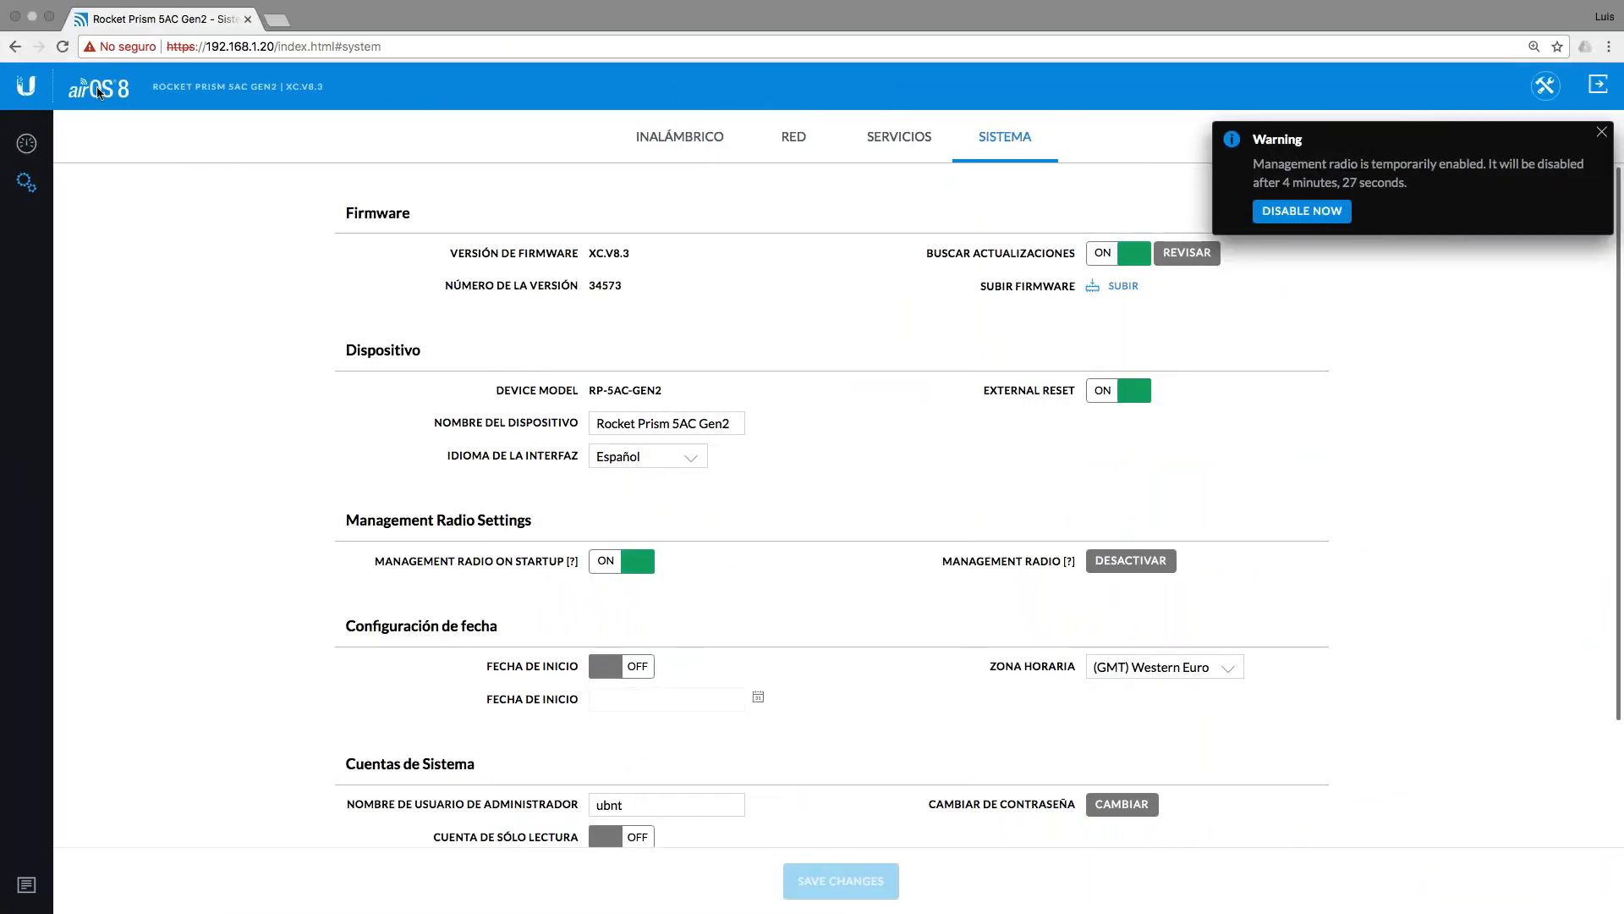
# Step: Reload the airOS page and open unifi.ubnt.com in a new browser tab
pyautogui.click(61, 46)
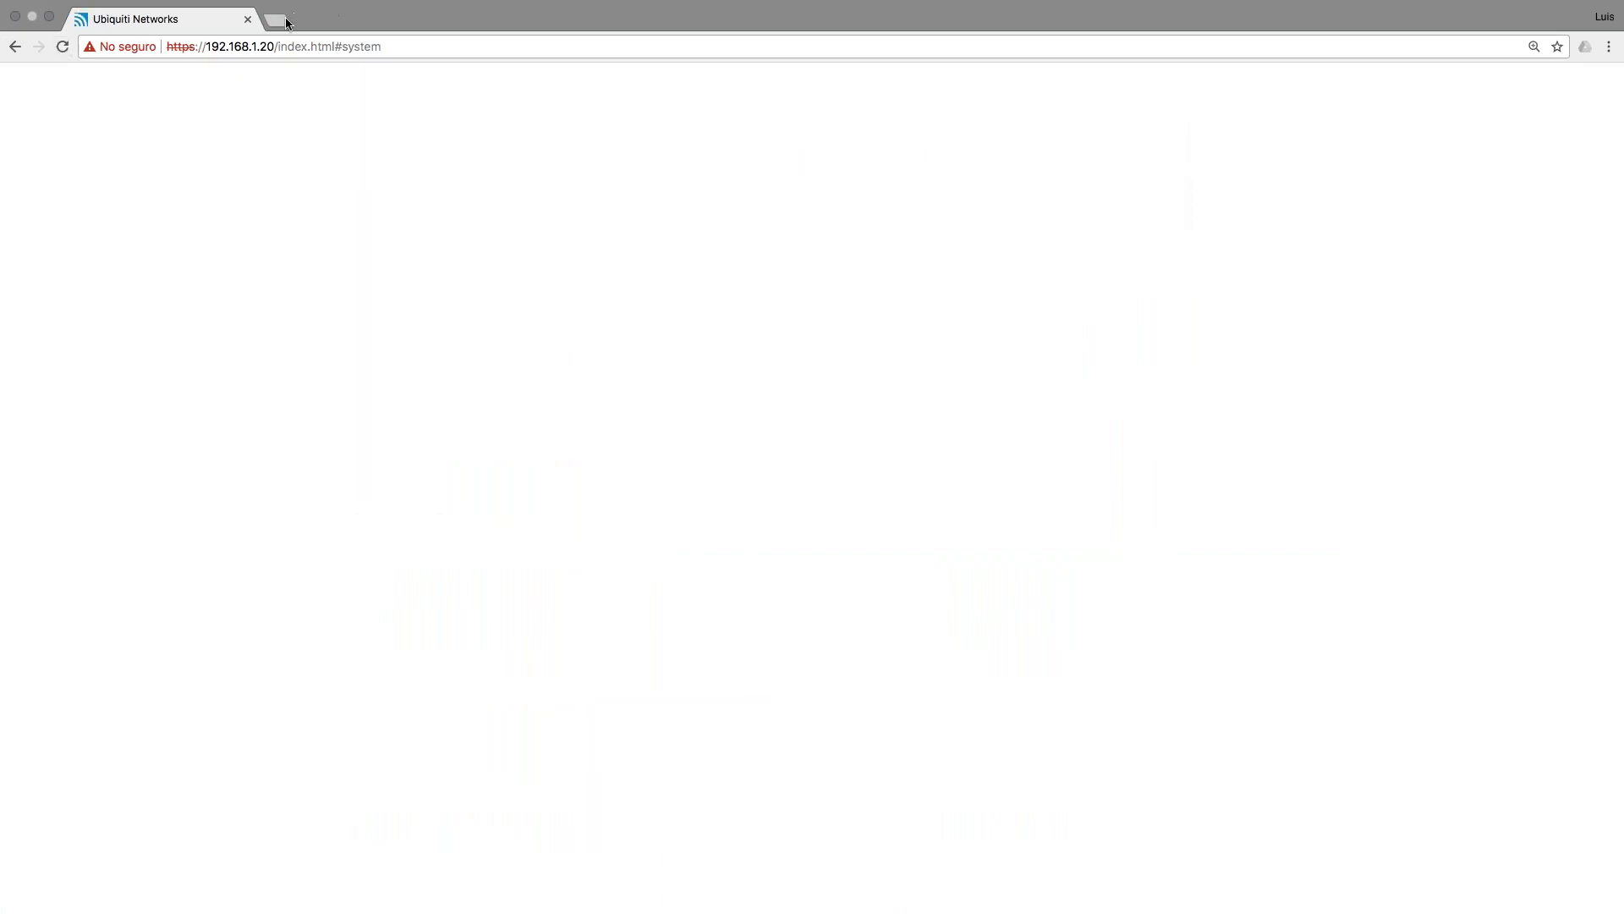
pyautogui.click(284, 22)
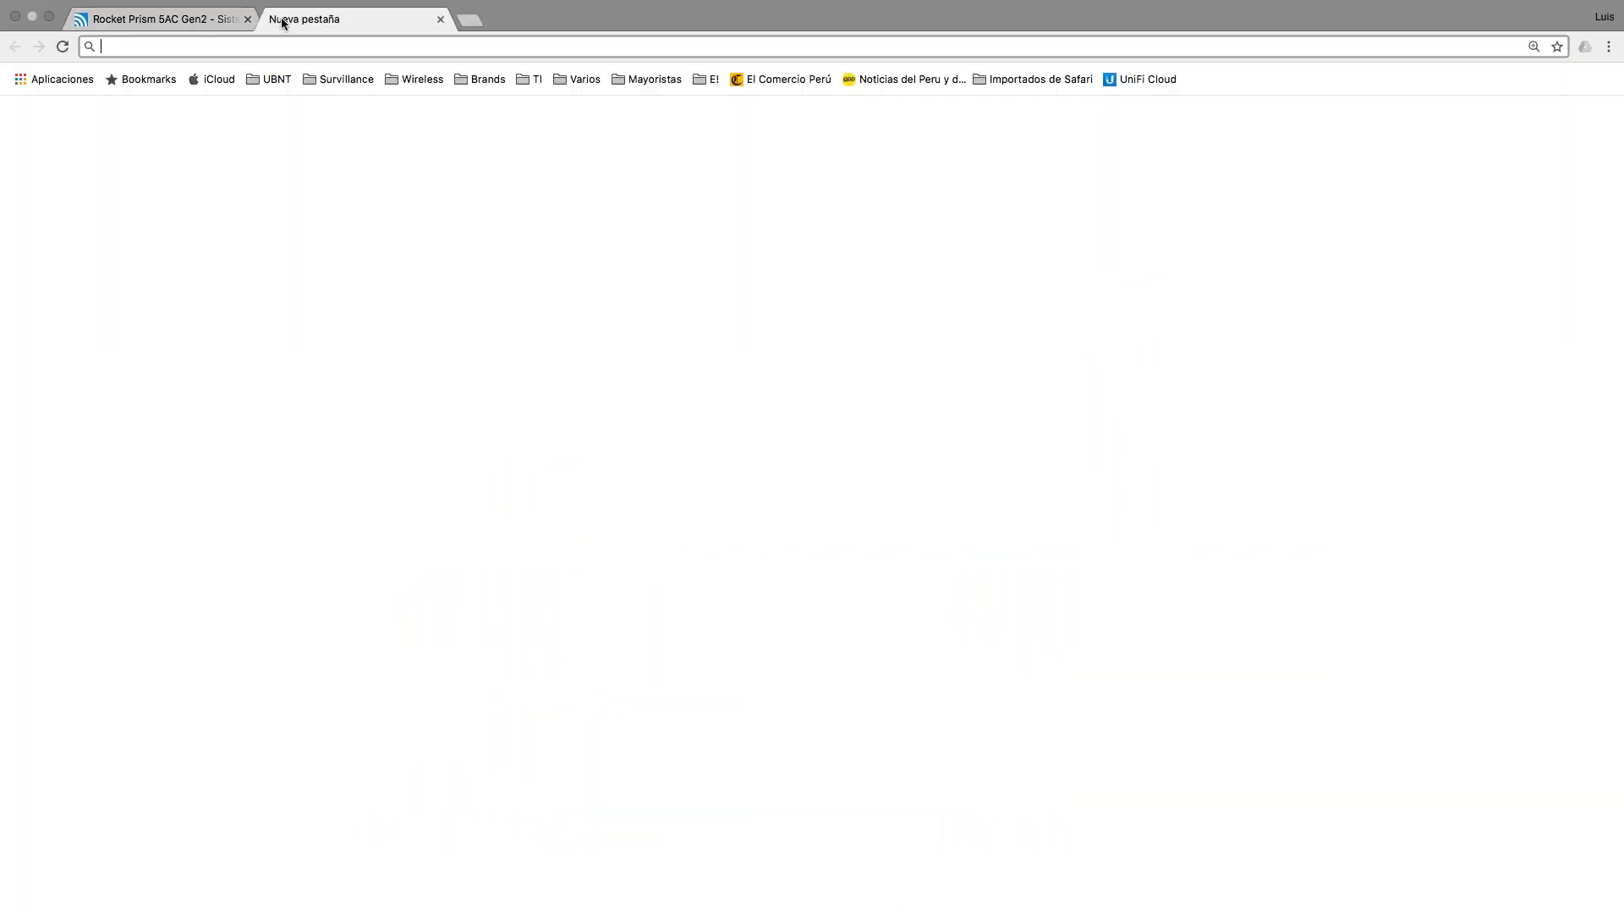
pyautogui.write('ubnt.com/marketing')
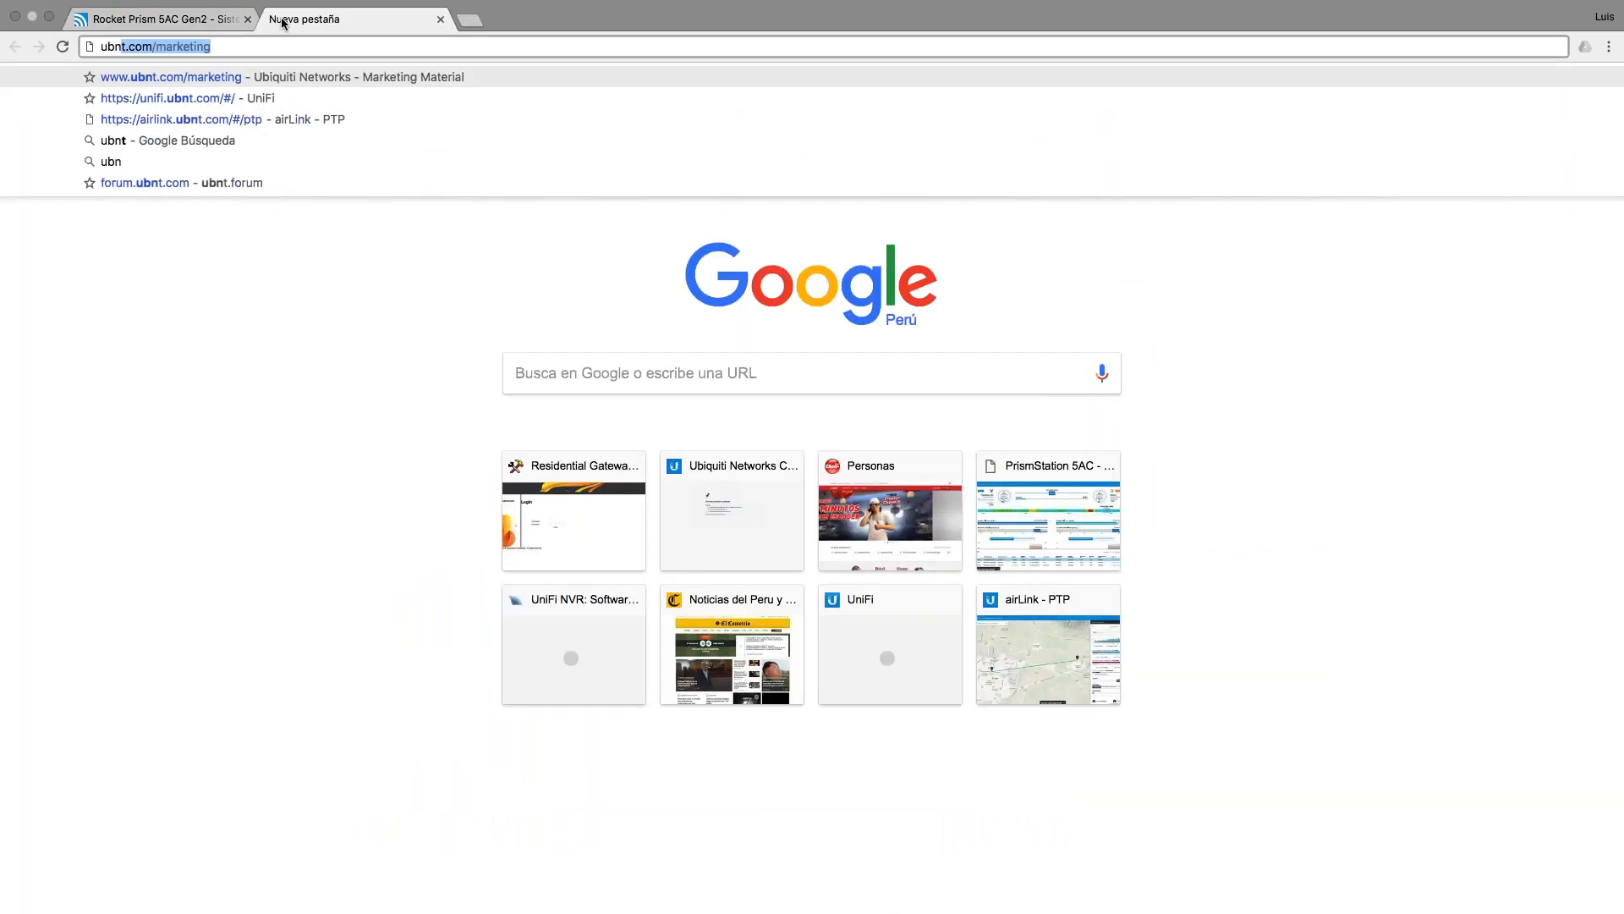
pyautogui.press('Down')
pyautogui.press('Return')
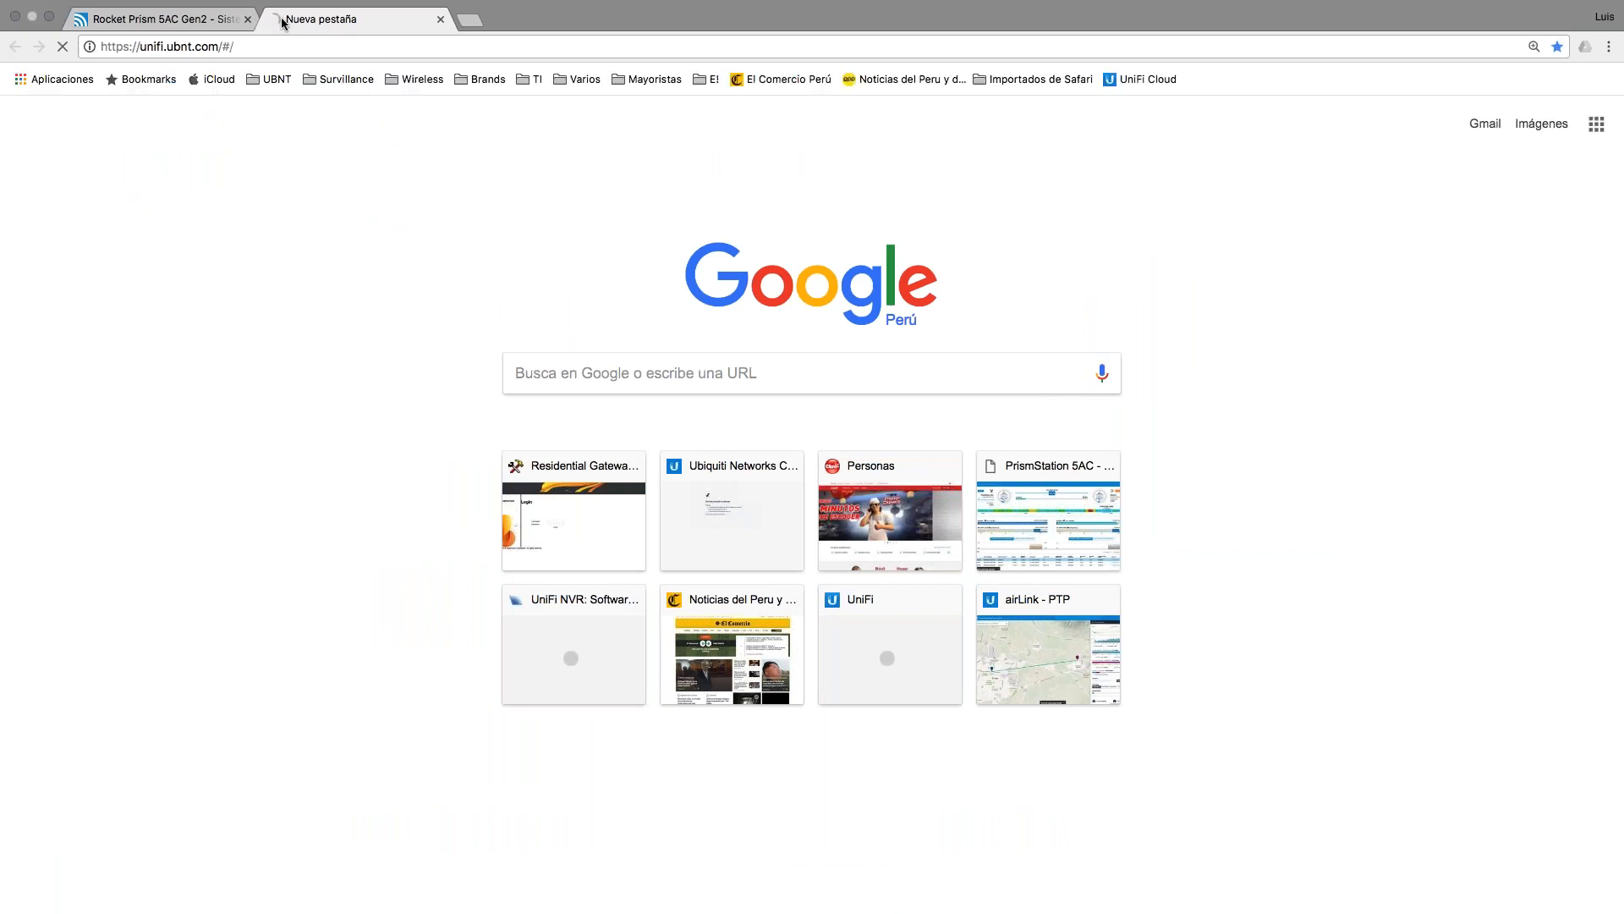
# Step: Dismiss the management-radio warning, then start entering 'ubnt' in the UniFi tab's address bar
pyautogui.click(175, 18)
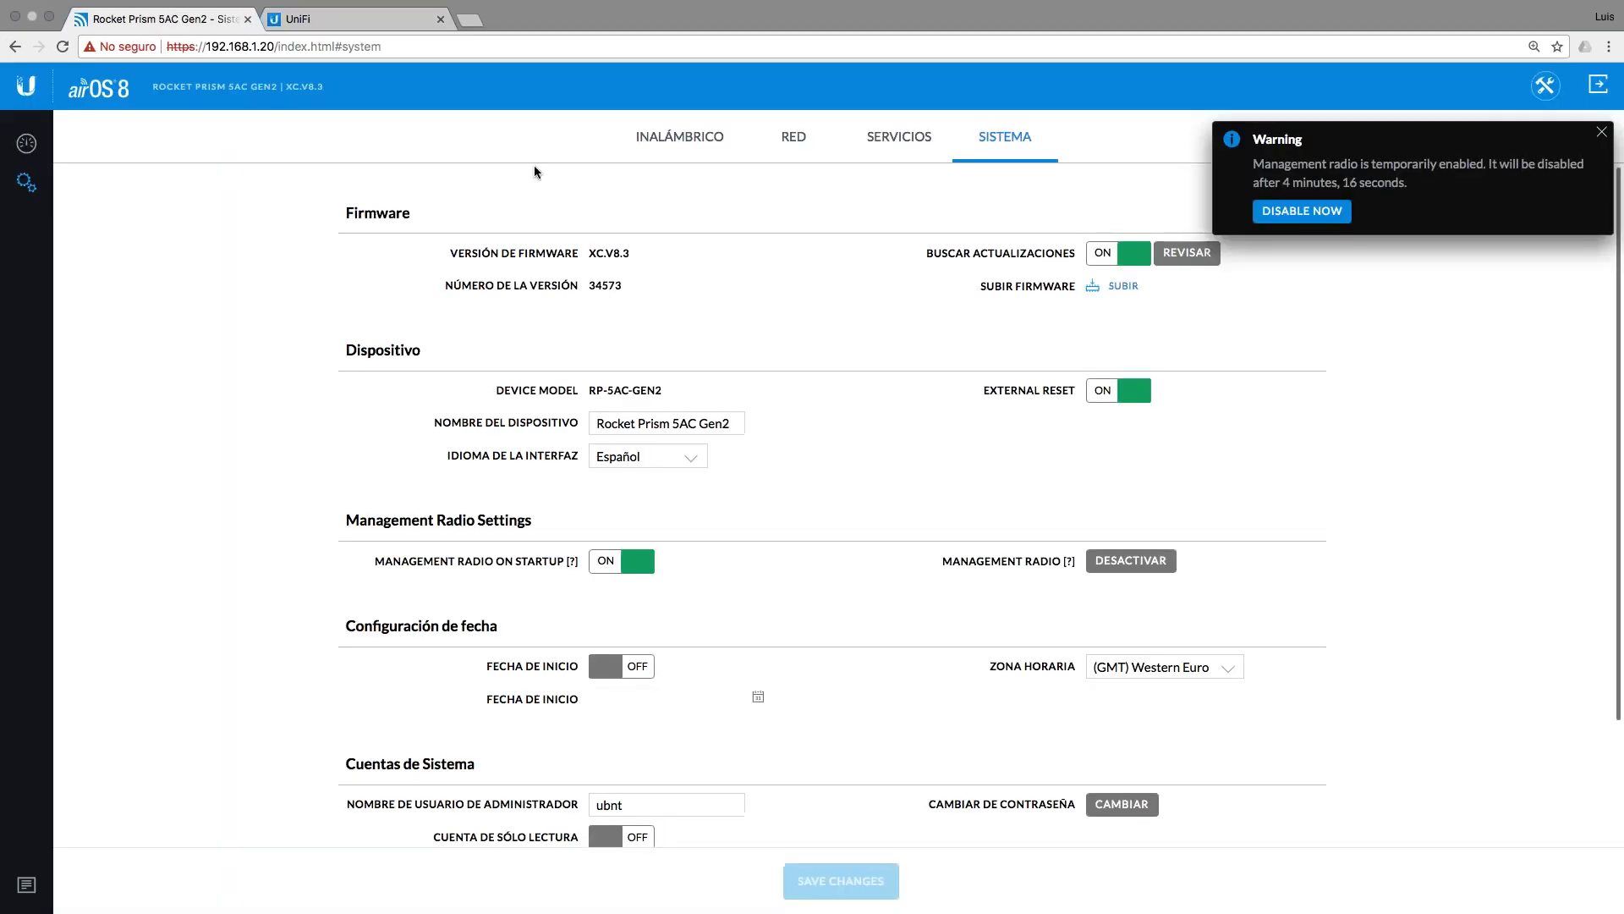
pyautogui.click(1602, 133)
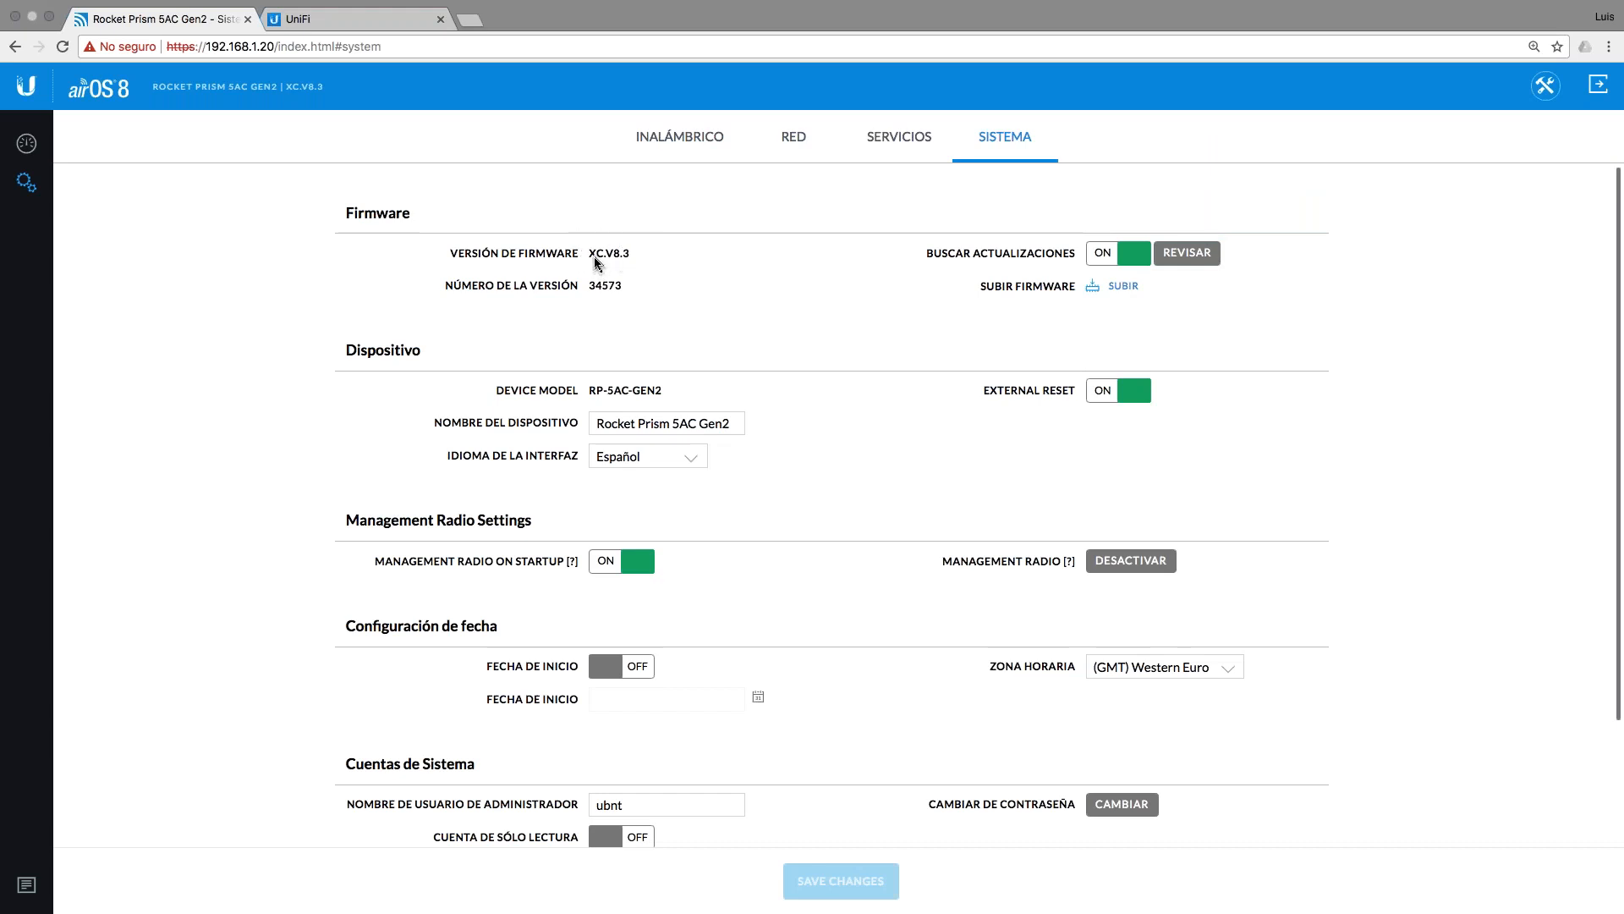
pyautogui.click(322, 20)
pyautogui.click(235, 48)
pyautogui.write('u')
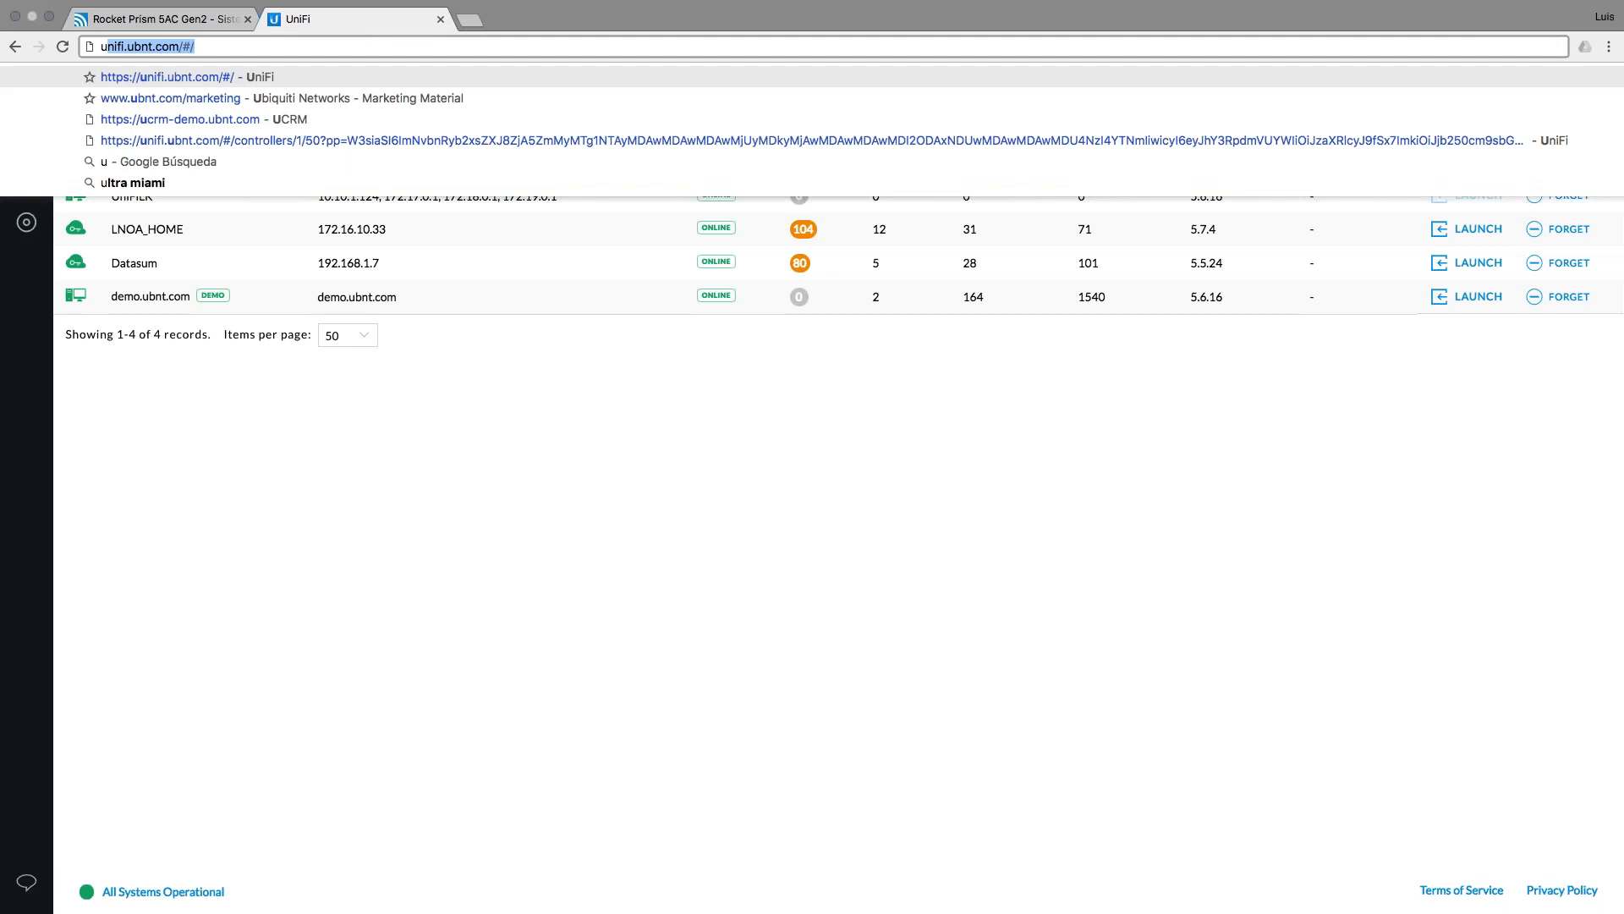
pyautogui.write('bnt')
# Step: Open the ubnt.com Downloads list for the Rocket Prism AC, including older firmware releases
pyautogui.press('Return')
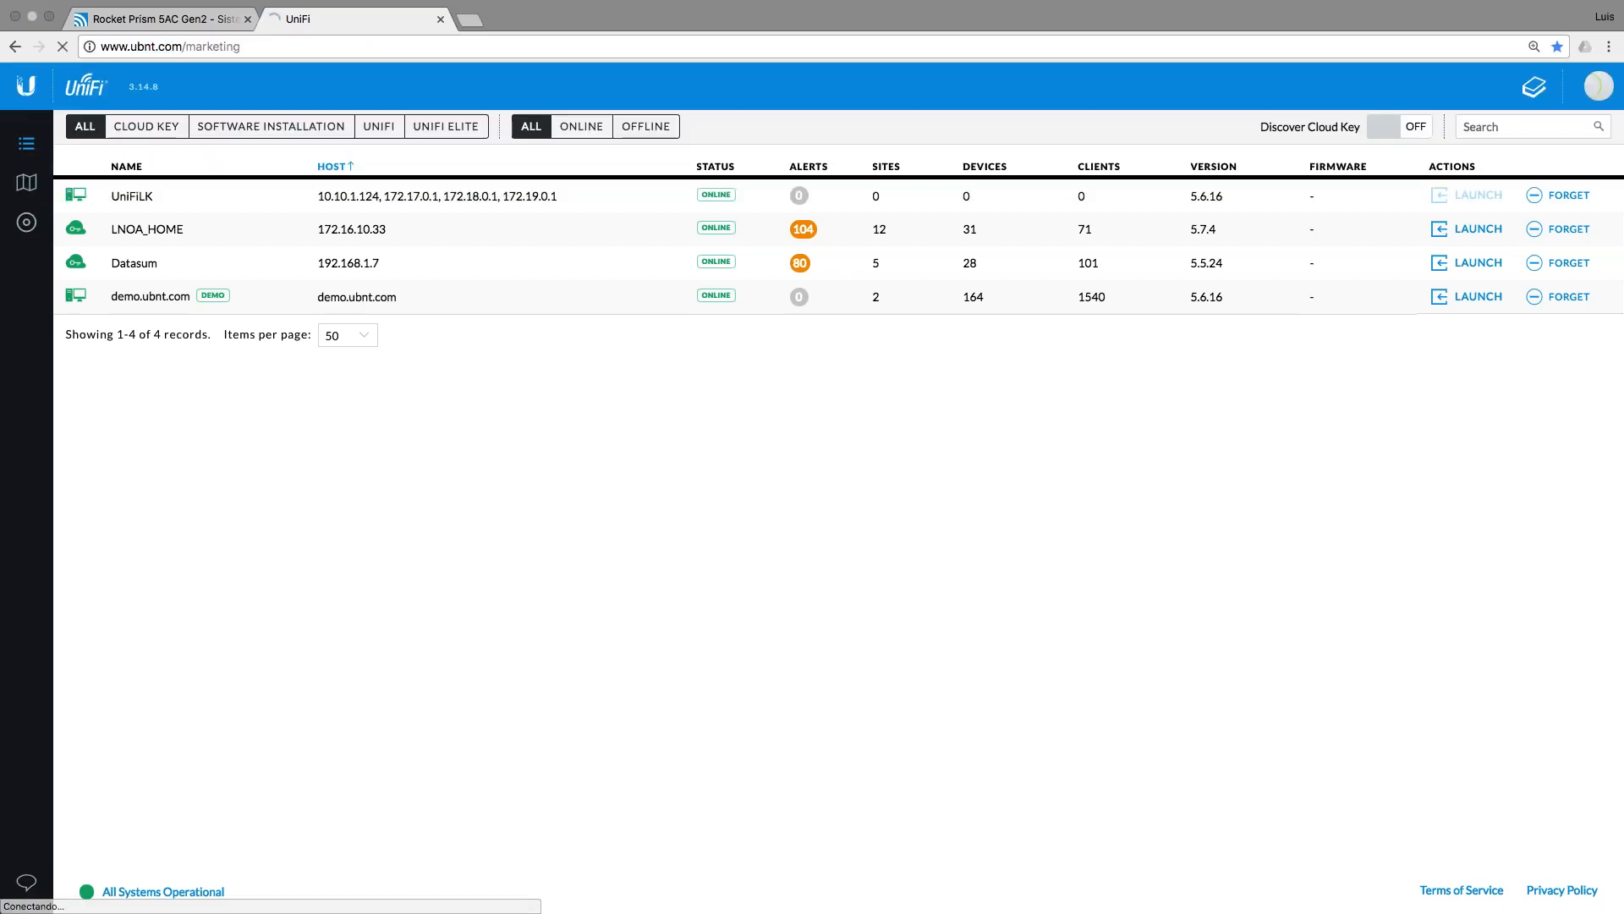
pyautogui.click(262, 49)
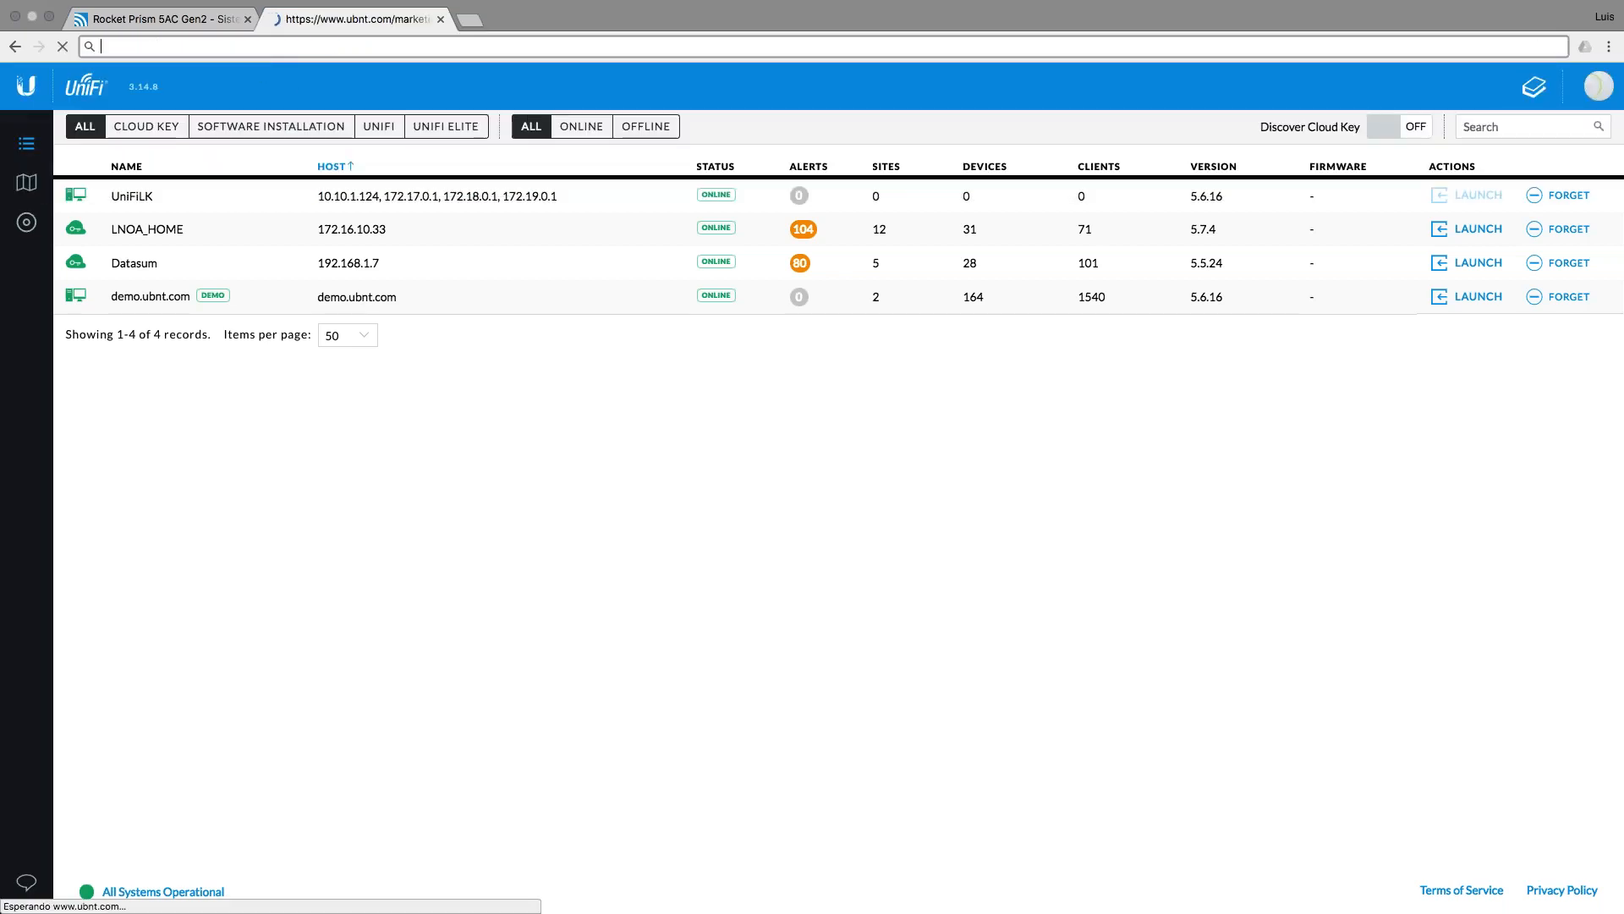
pyautogui.press('BackSpace')
pyautogui.click(1329, 91)
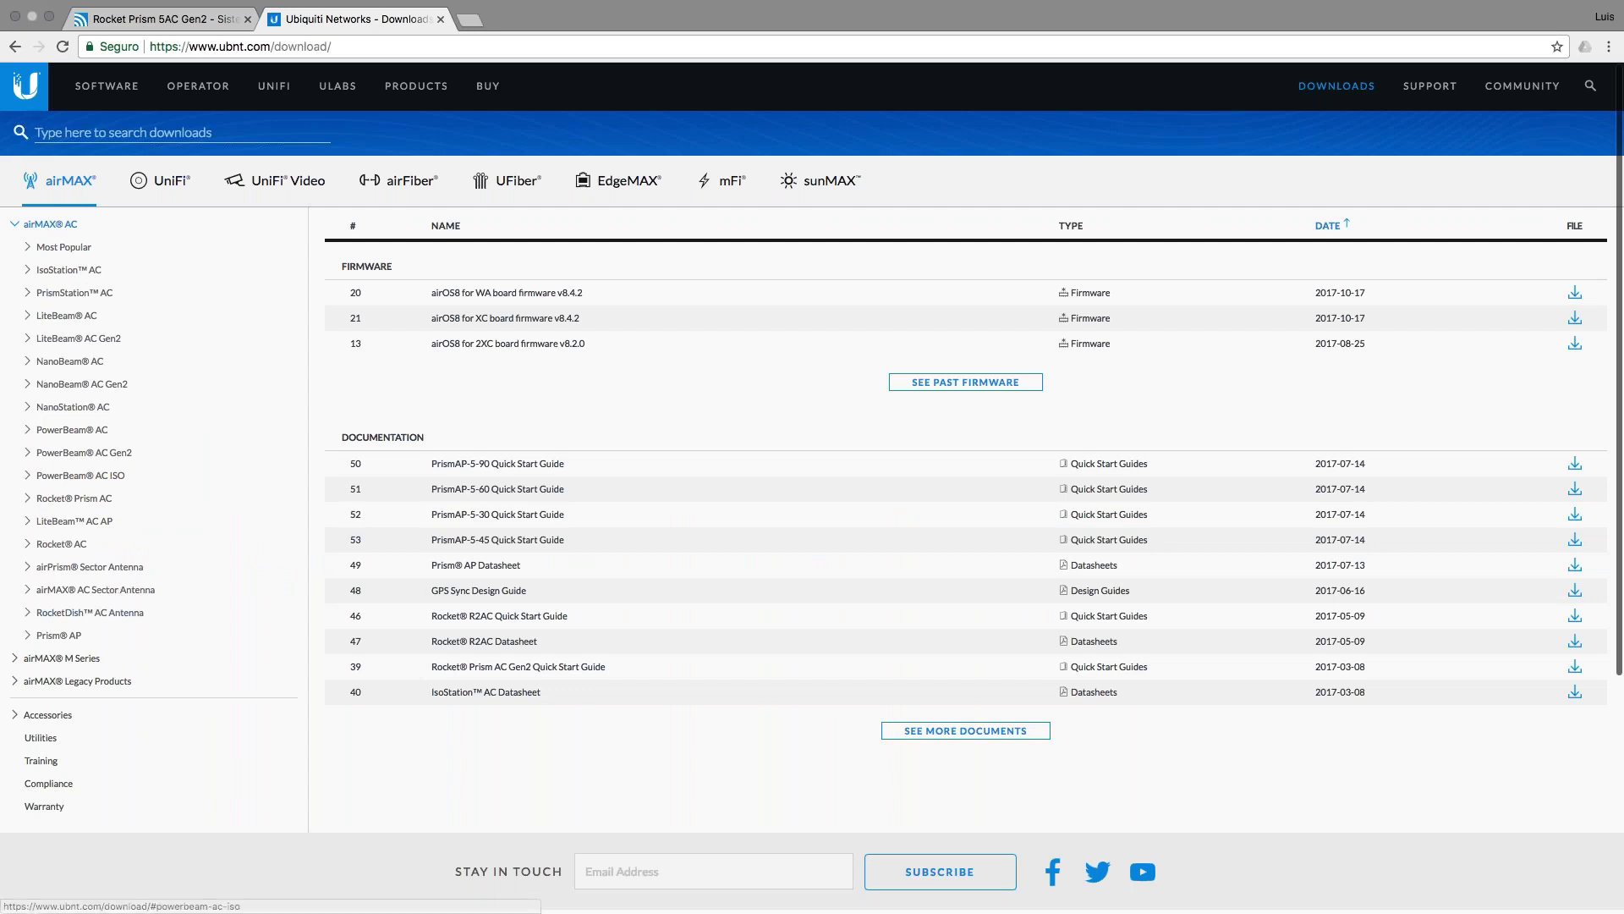
pyautogui.click(76, 500)
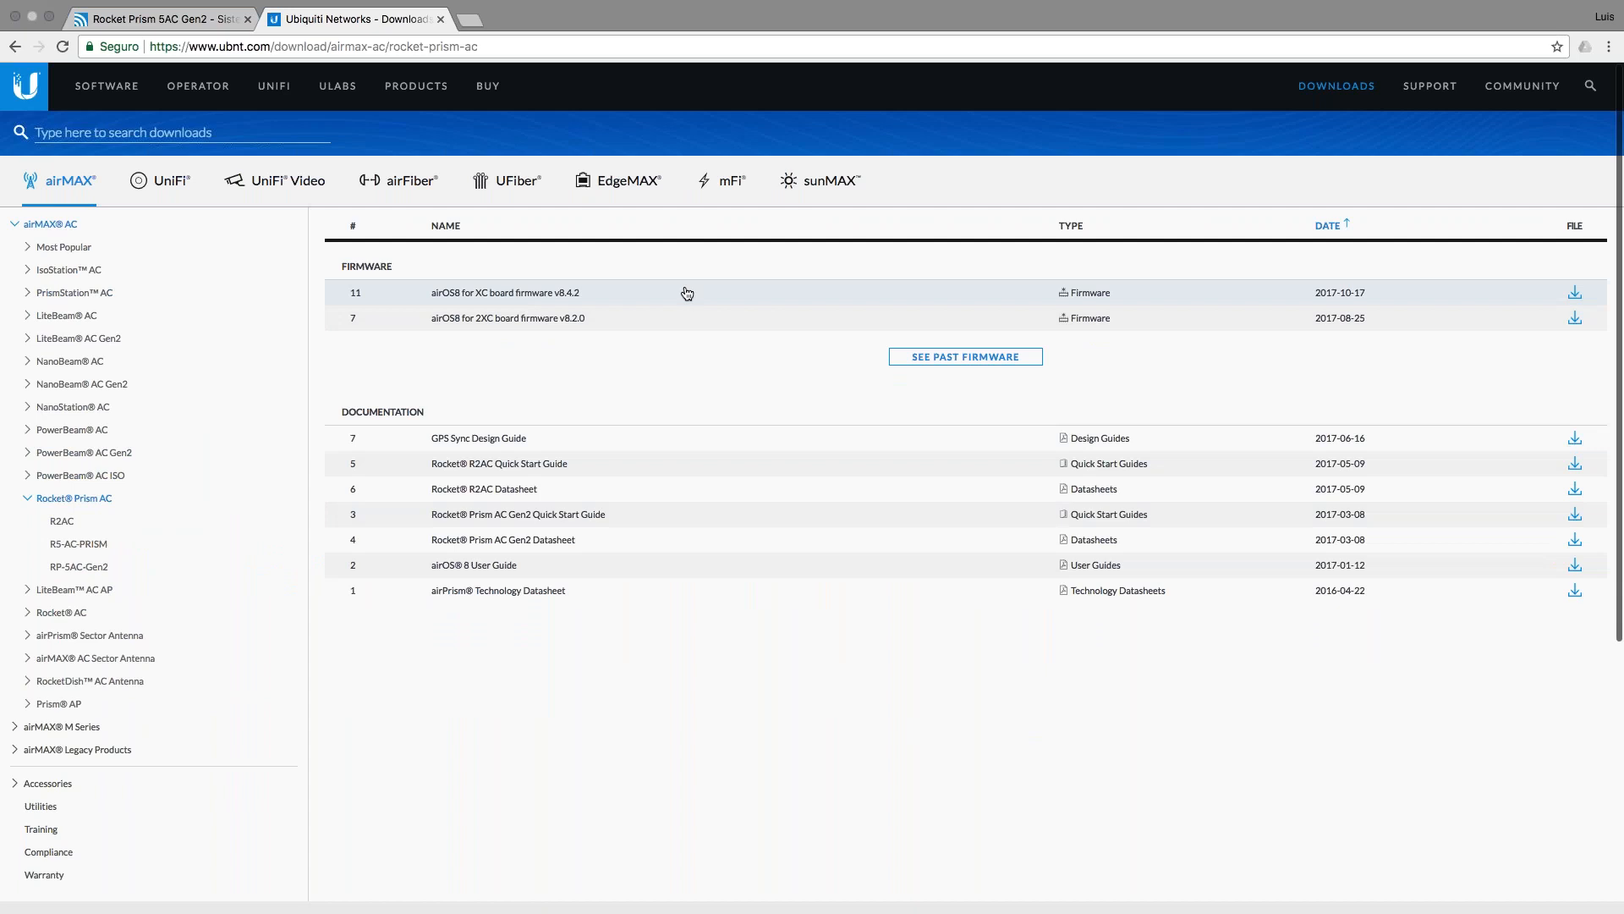
pyautogui.click(986, 364)
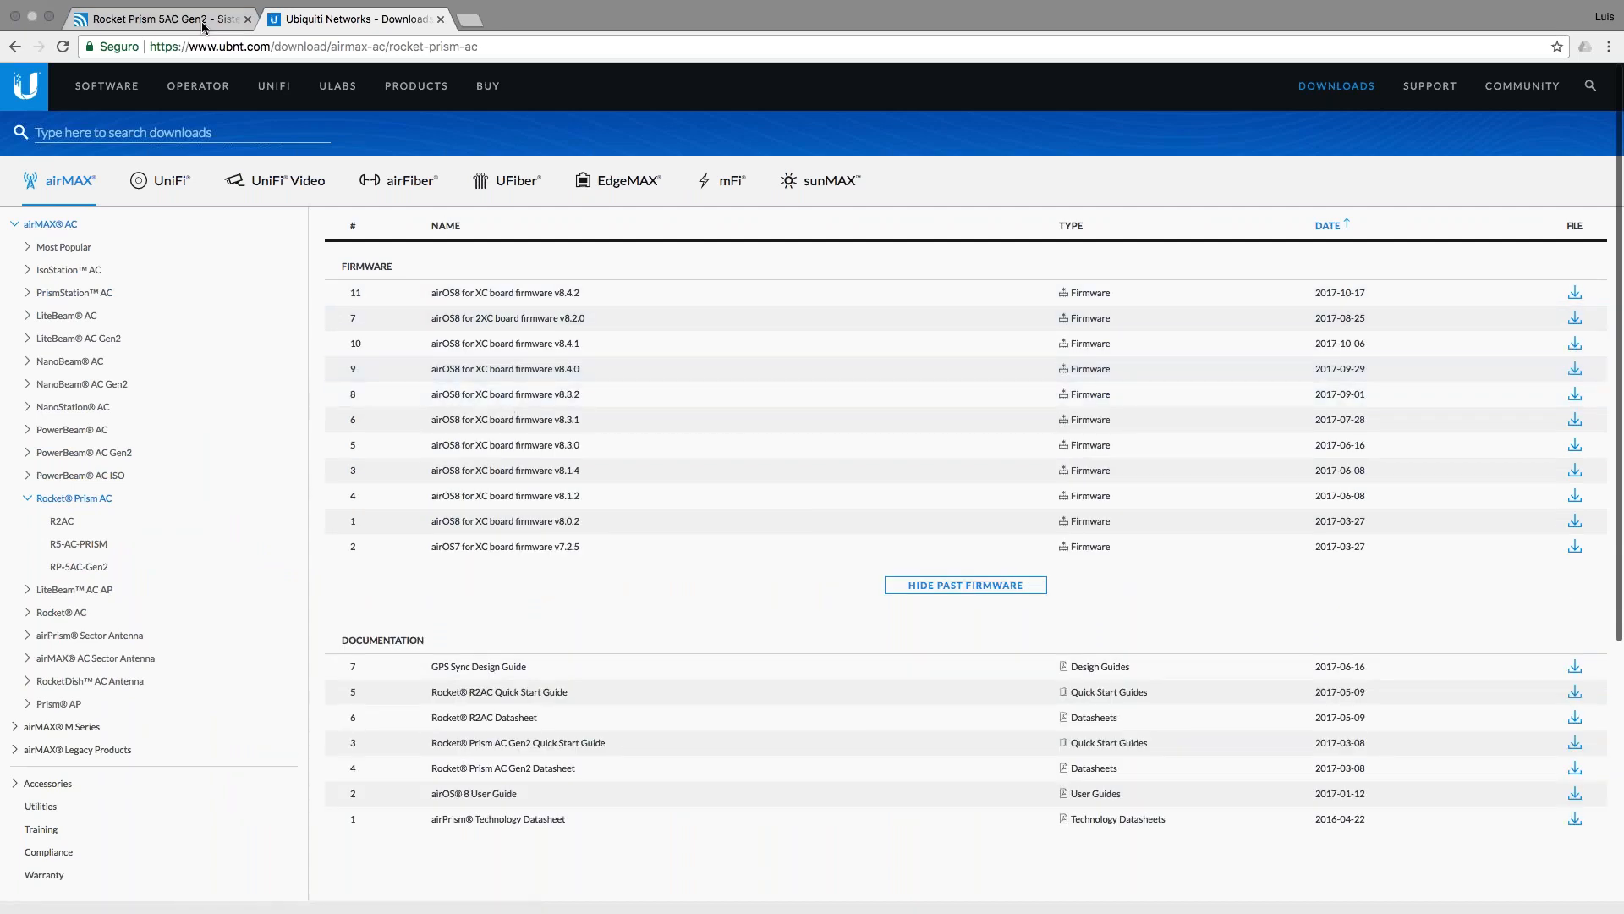
pyautogui.click(204, 20)
pyautogui.click(319, 21)
# Step: Download XC board firmware v8.4.2, accepting the licence, and save it to Escritorio
pyautogui.click(606, 301)
pyautogui.click(1544, 247)
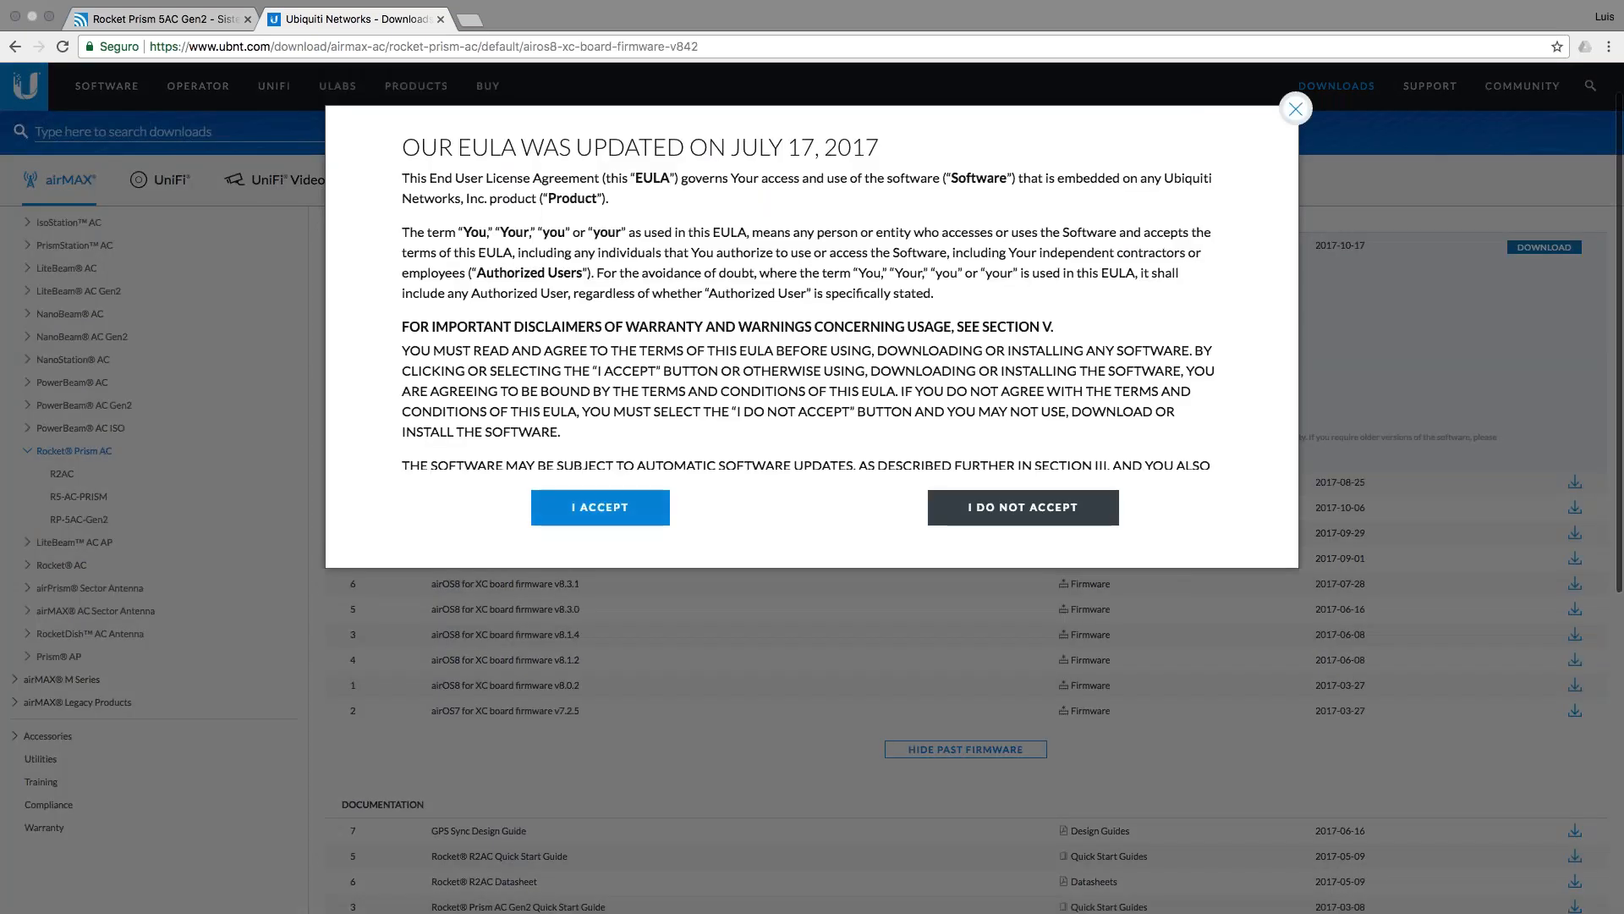
pyautogui.click(600, 506)
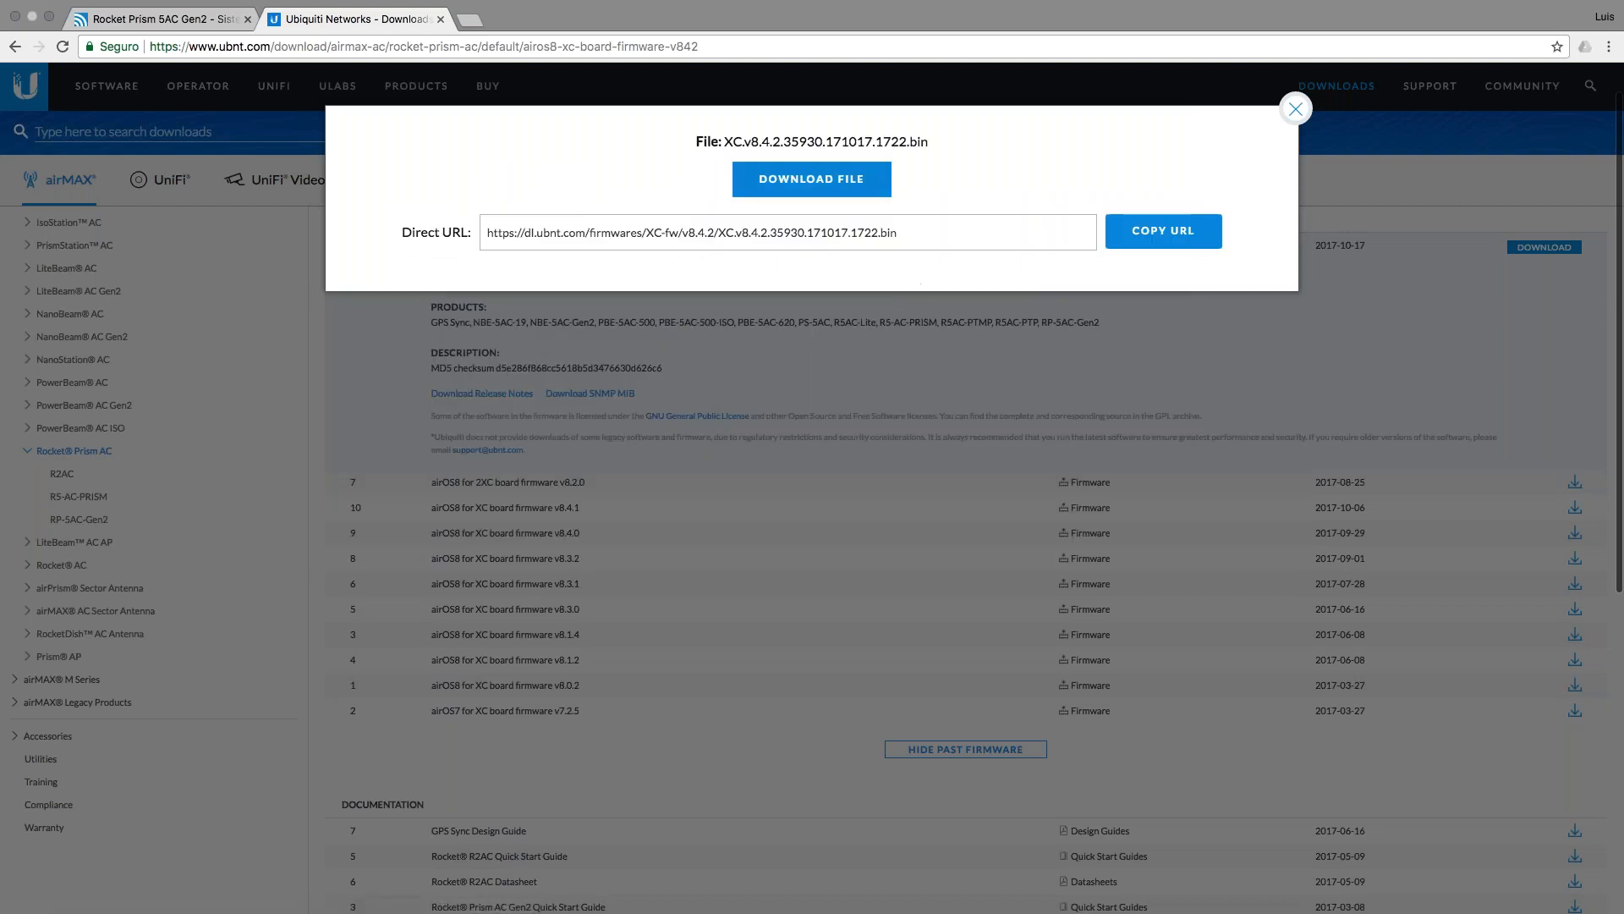
pyautogui.click(844, 186)
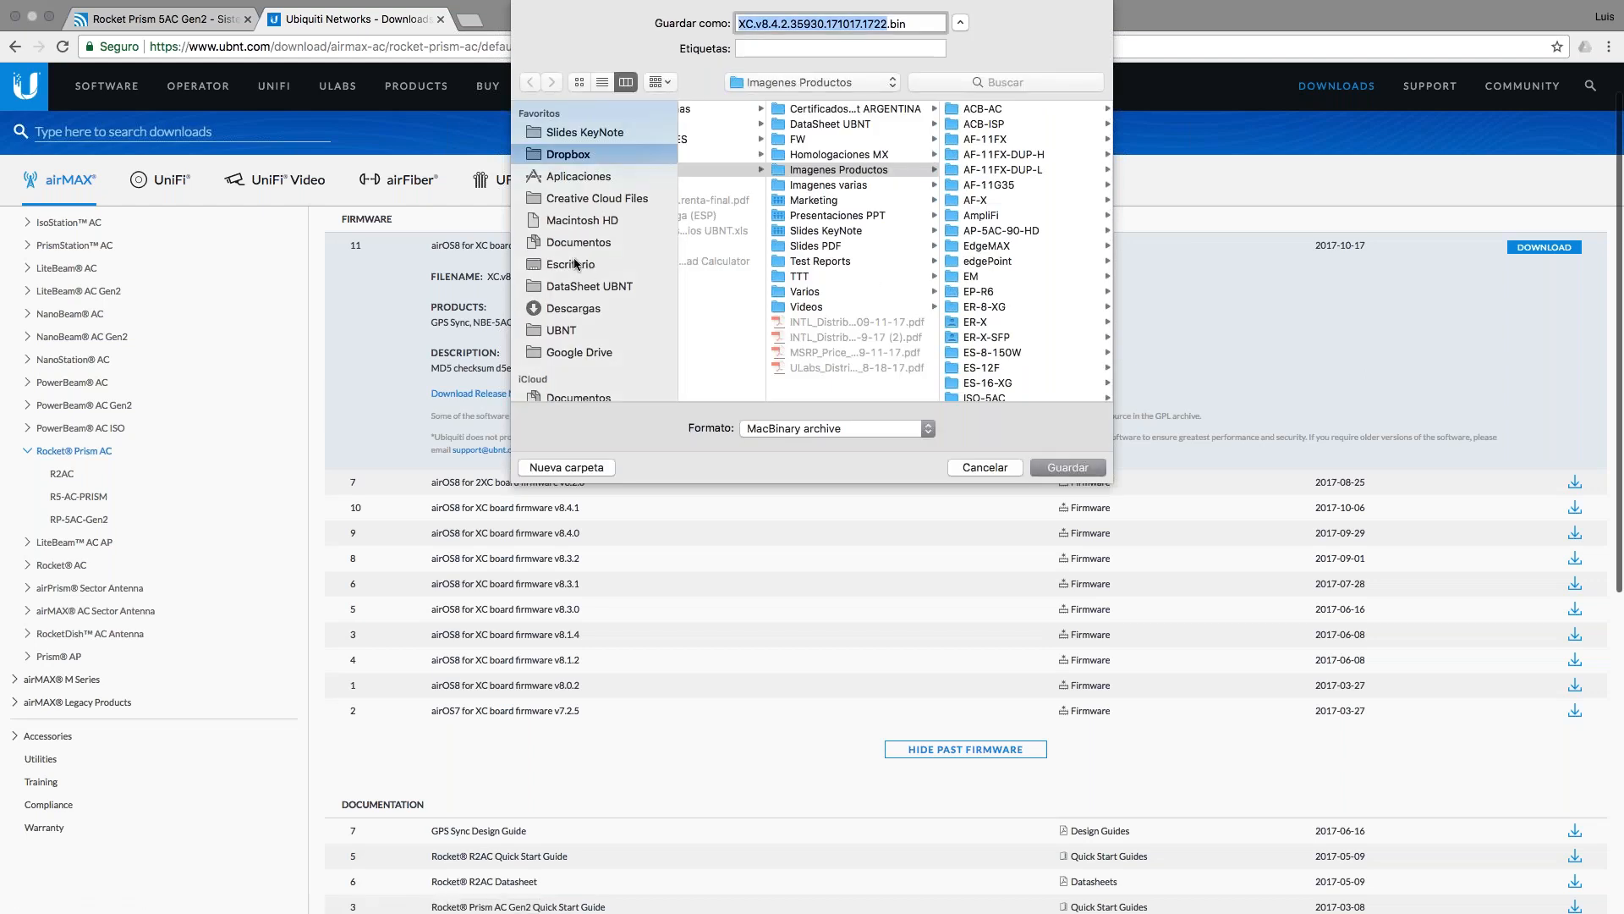
pyautogui.click(584, 266)
pyautogui.press('Return')
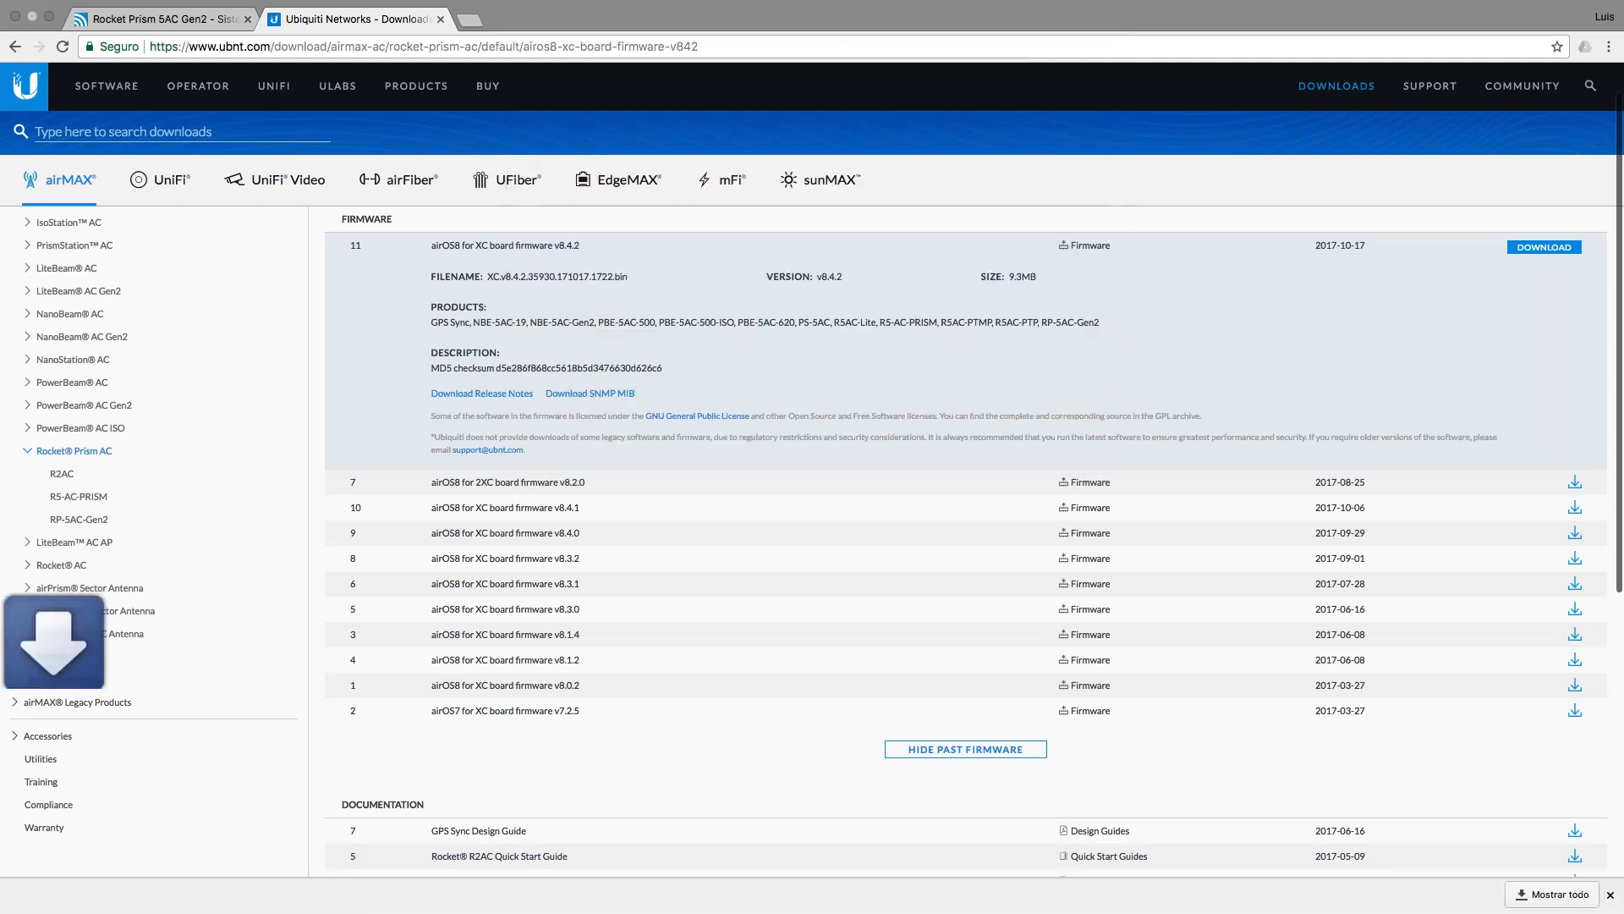
pyautogui.scroll(-2, 964, 508)
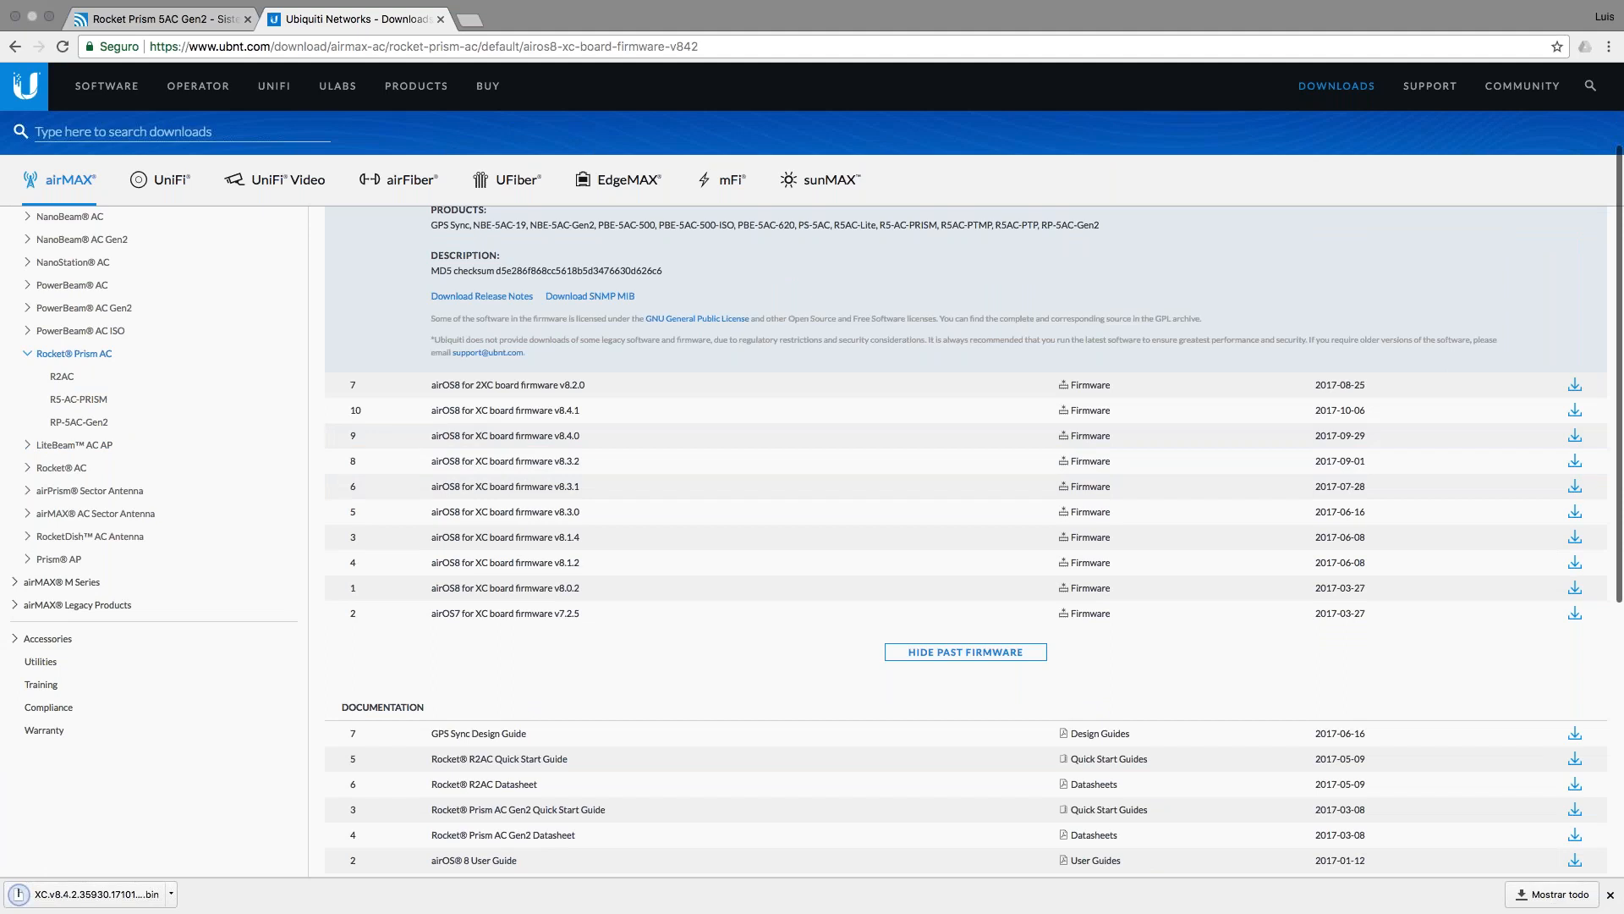
pyautogui.click(195, 25)
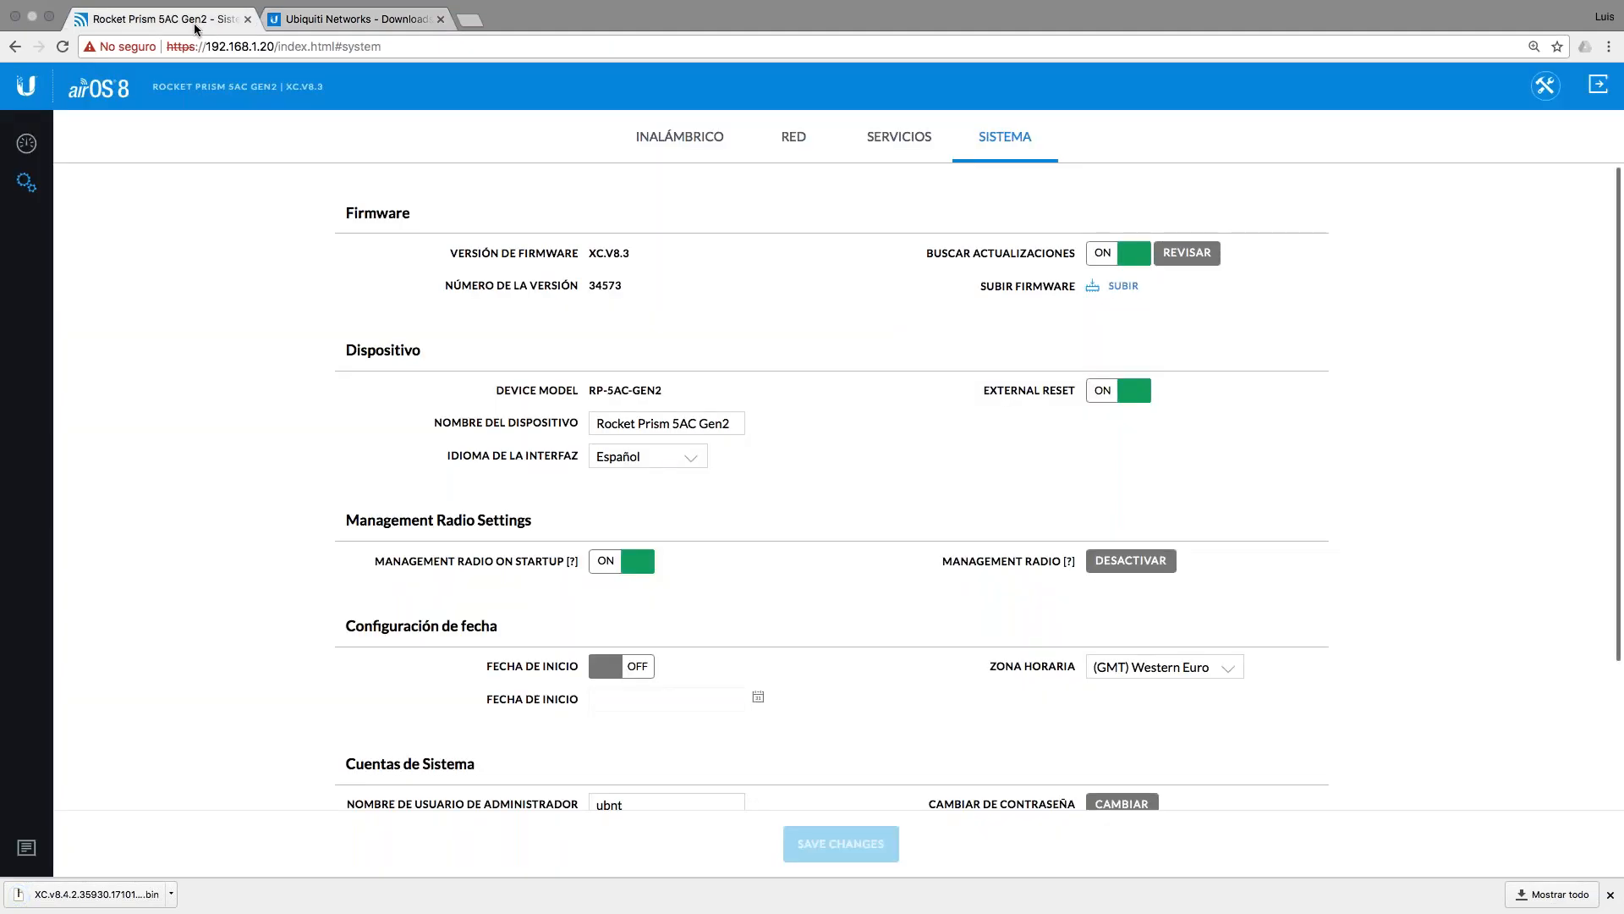
# Step: Upload the XC.v8.4.2 firmware file from the desktop and apply the upgrade
pyautogui.click(1118, 286)
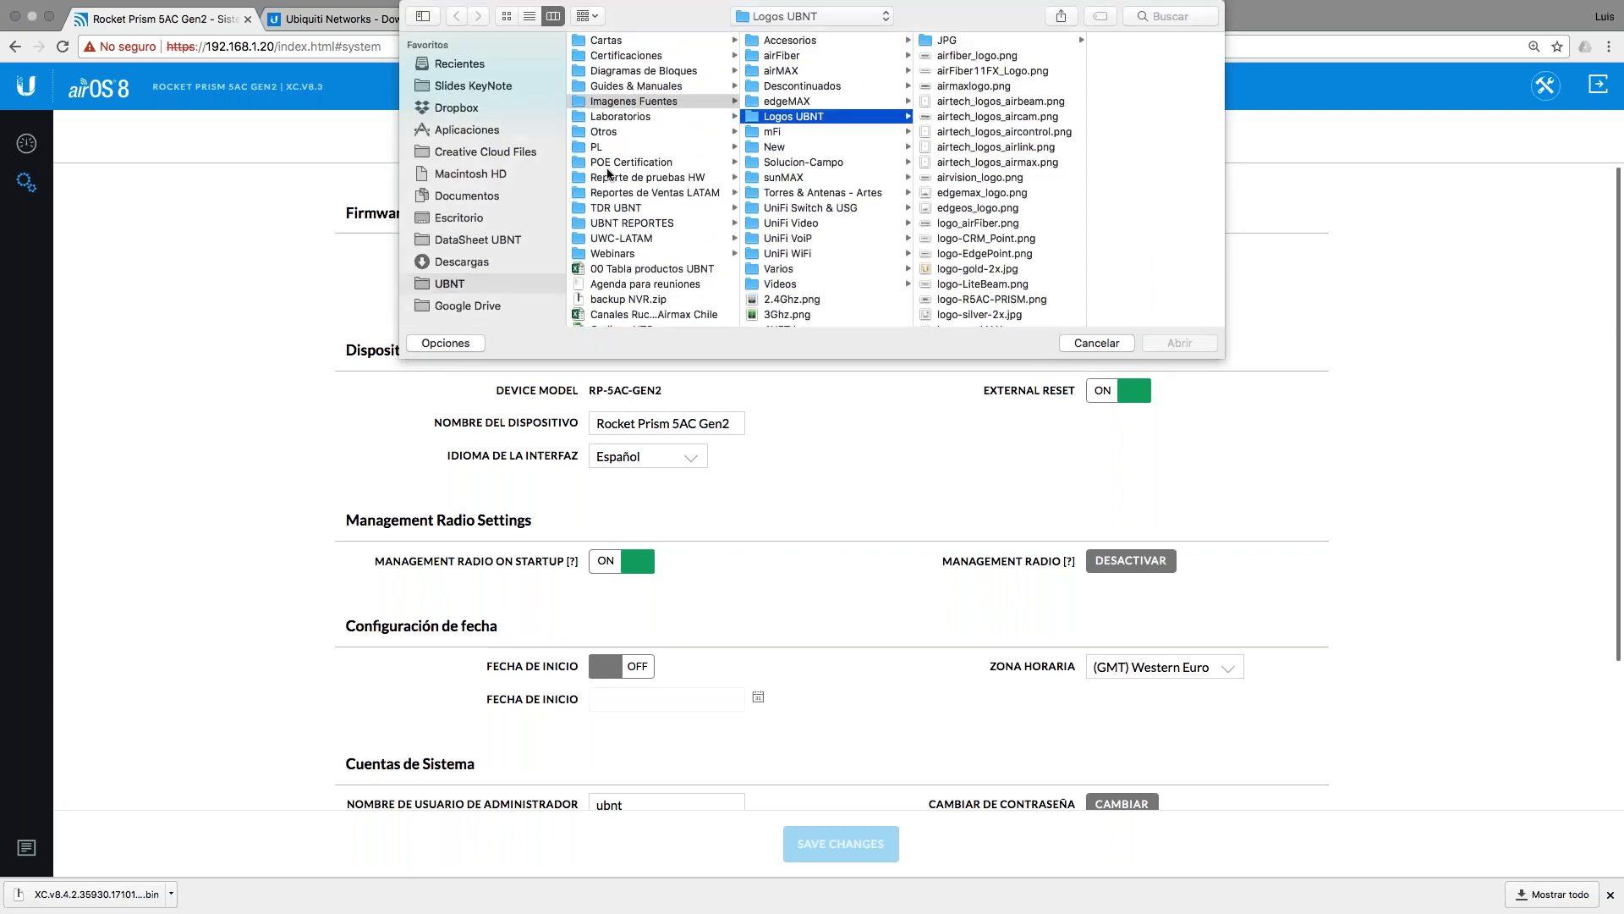
pyautogui.click(464, 218)
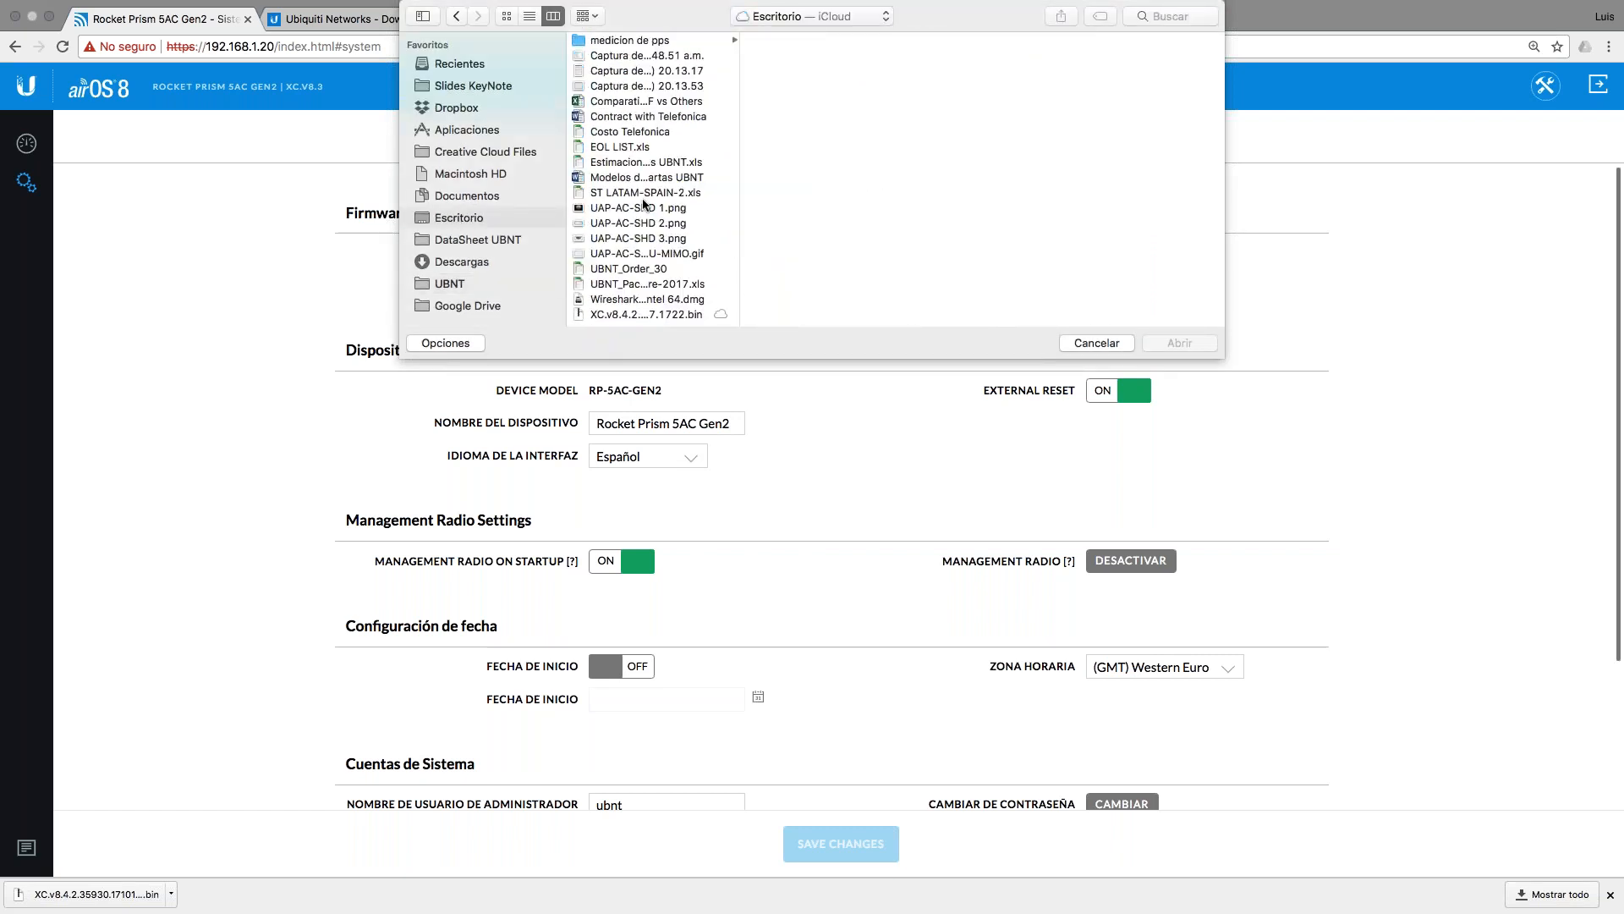
pyautogui.click(646, 315)
pyautogui.click(1178, 344)
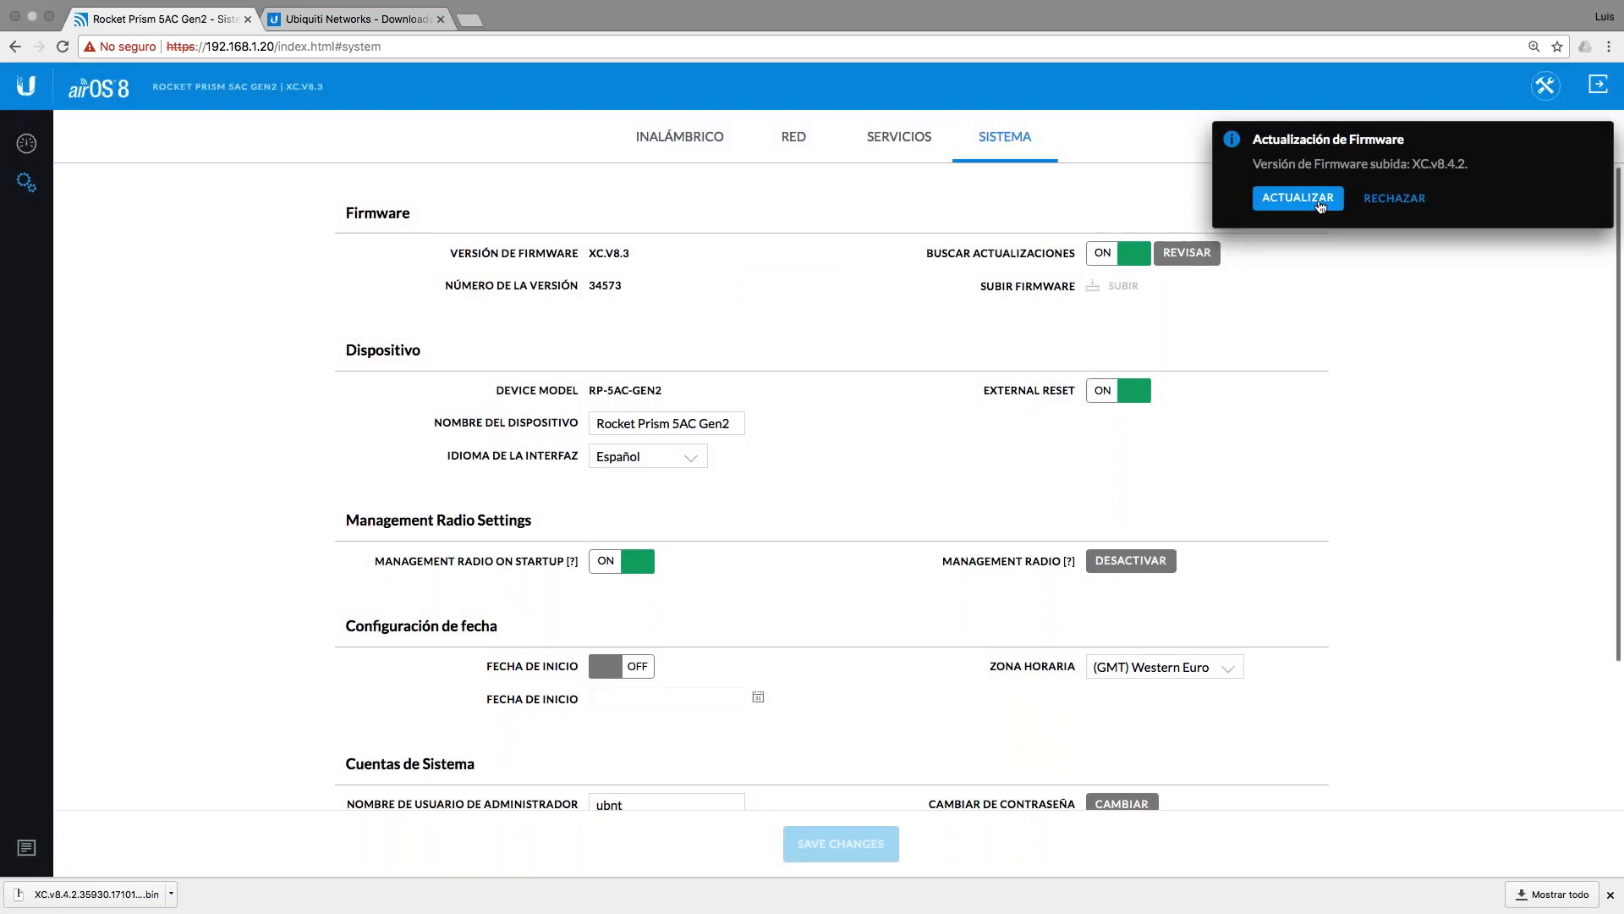
pyautogui.click(1319, 203)
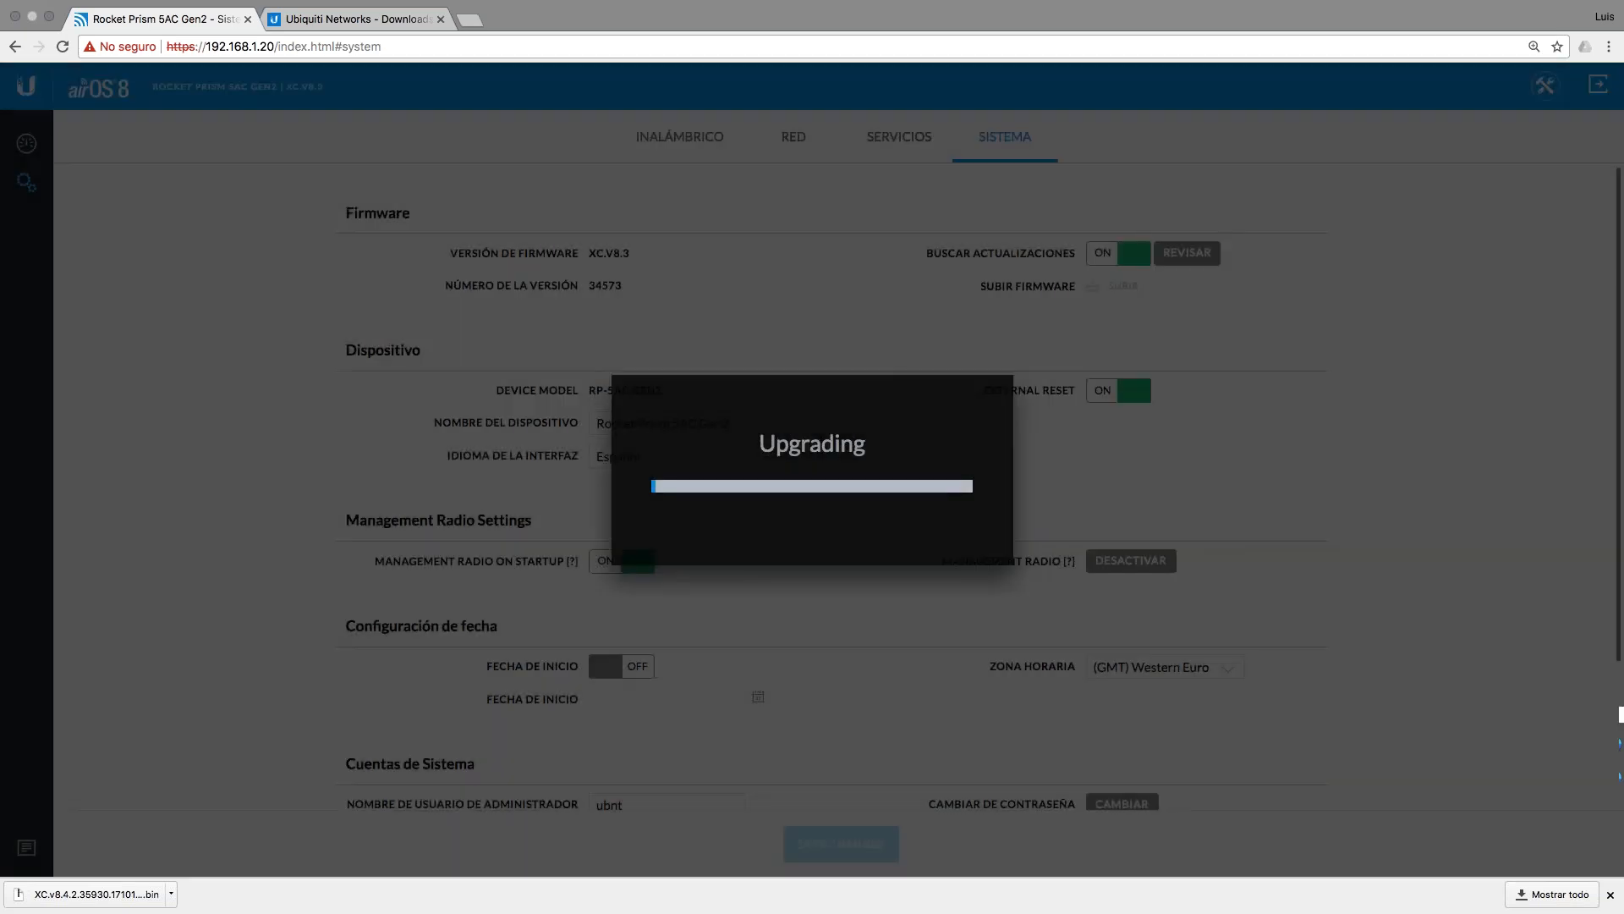
pyautogui.click(1610, 894)
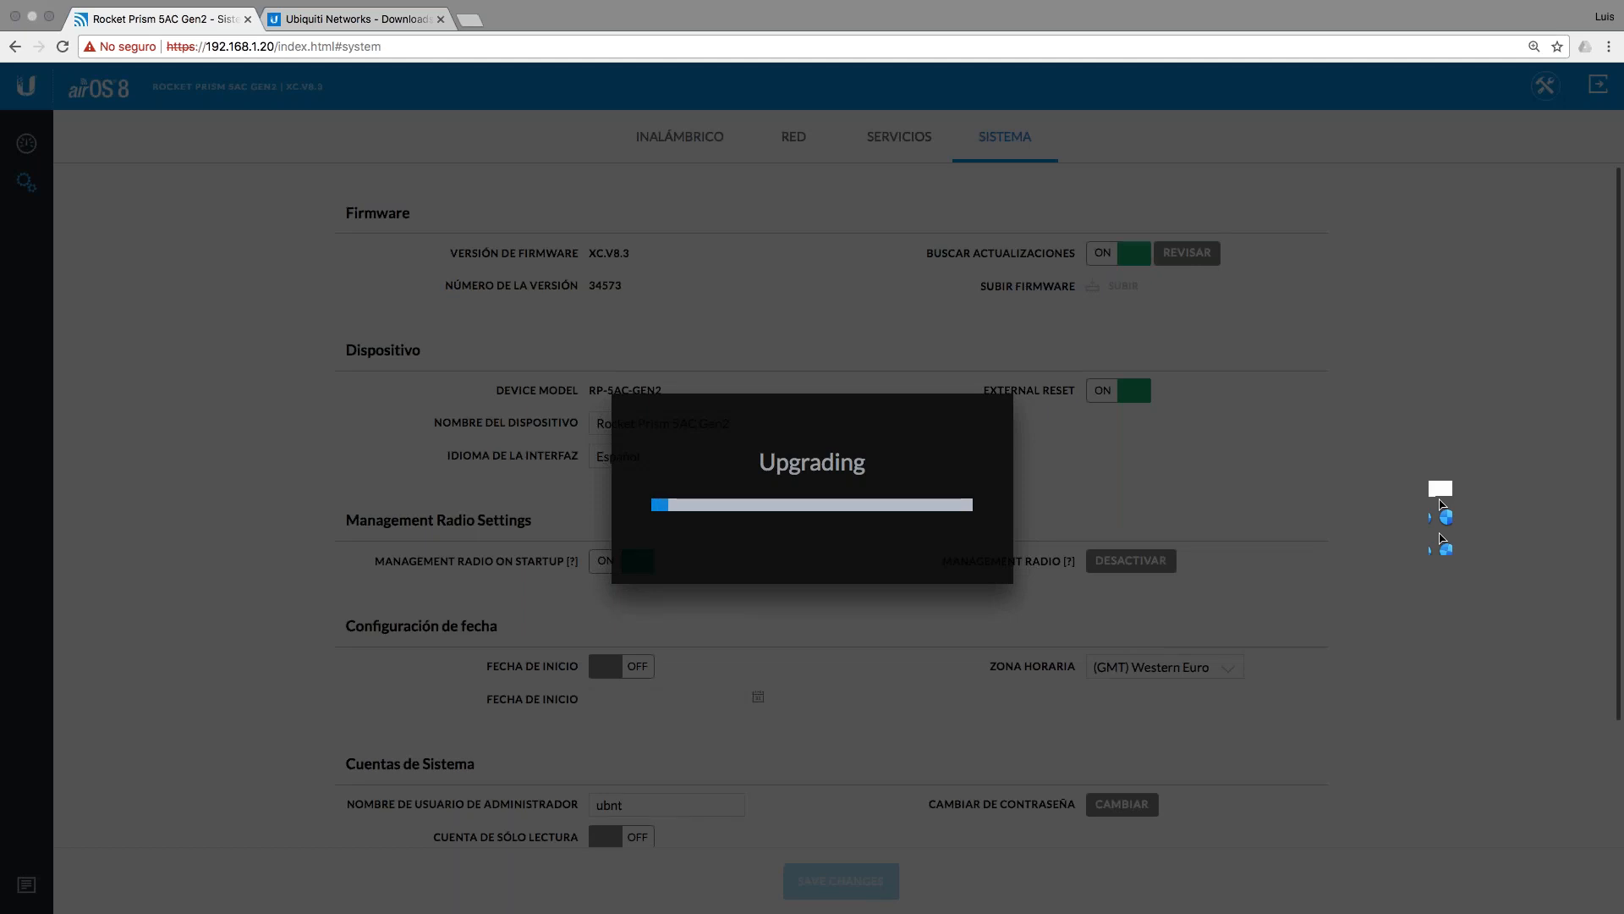
pyautogui.click(353, 16)
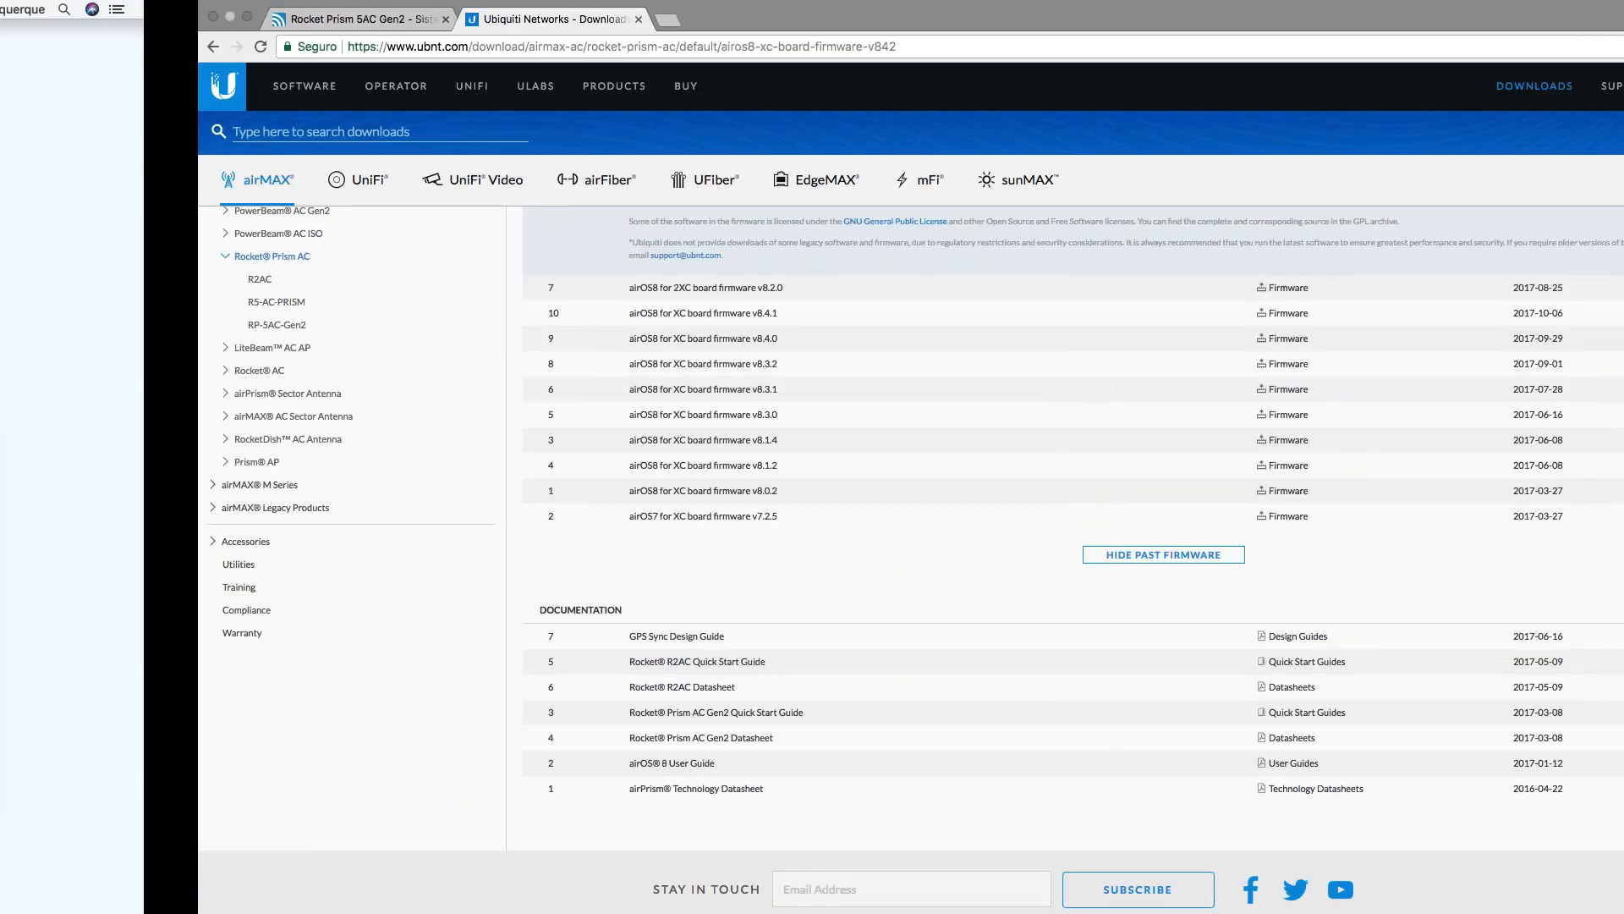
# Step: Check that the Terminal ping to 192.168.1.20 gets replies again after the reboot
pyautogui.hotkey('ctrl', 'Left')
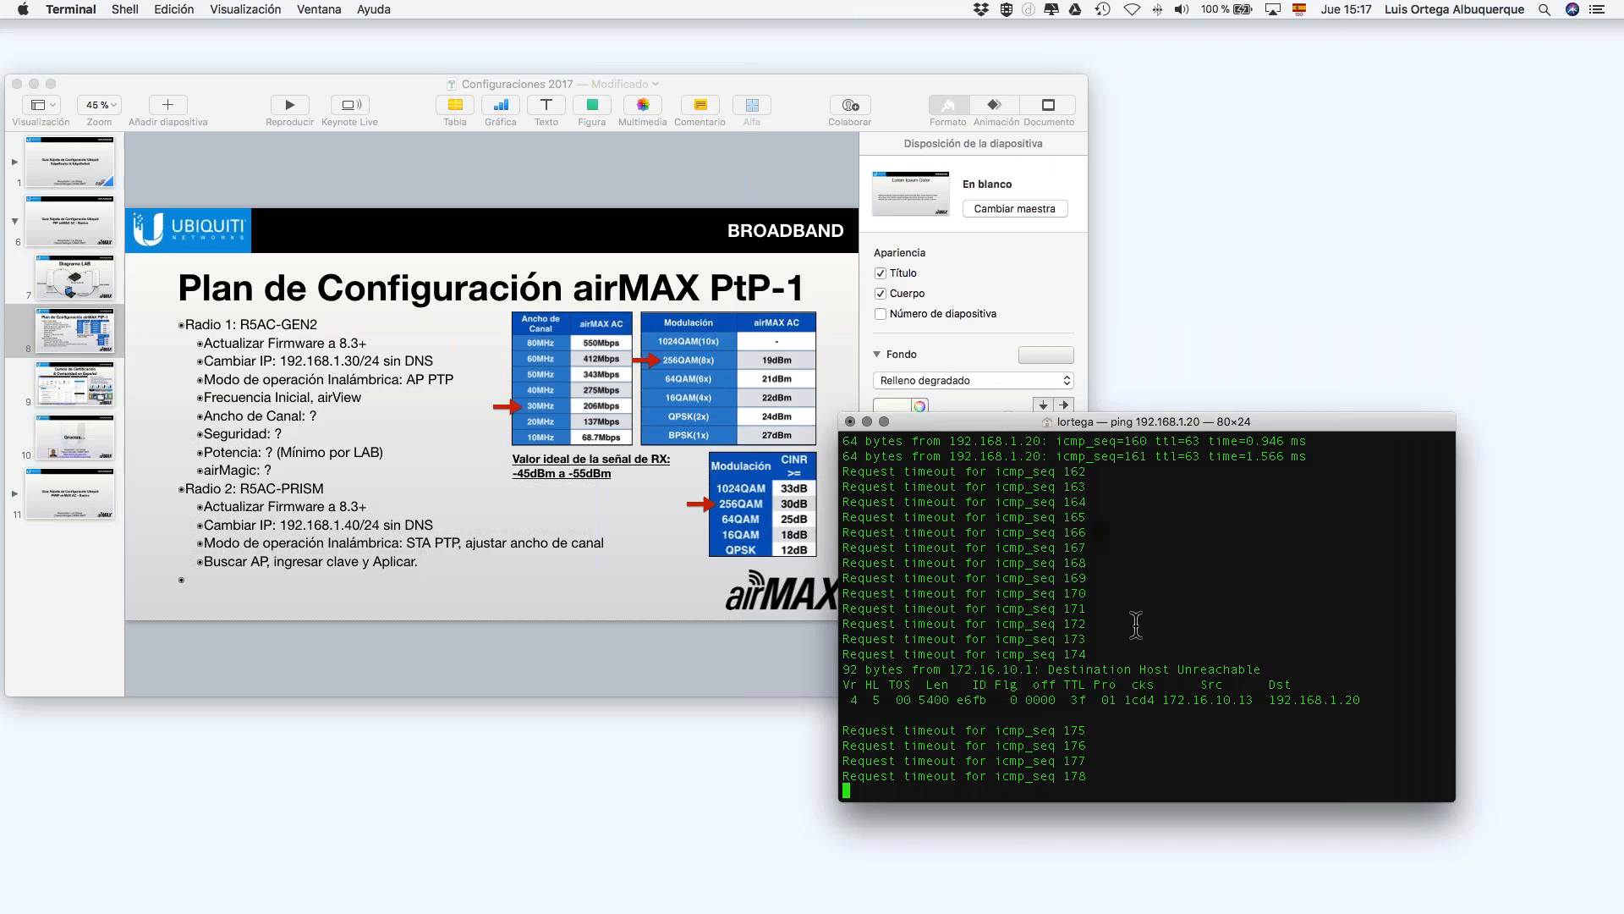
pyautogui.moveTo(1279, 421); pyautogui.dragTo(1316, 190)
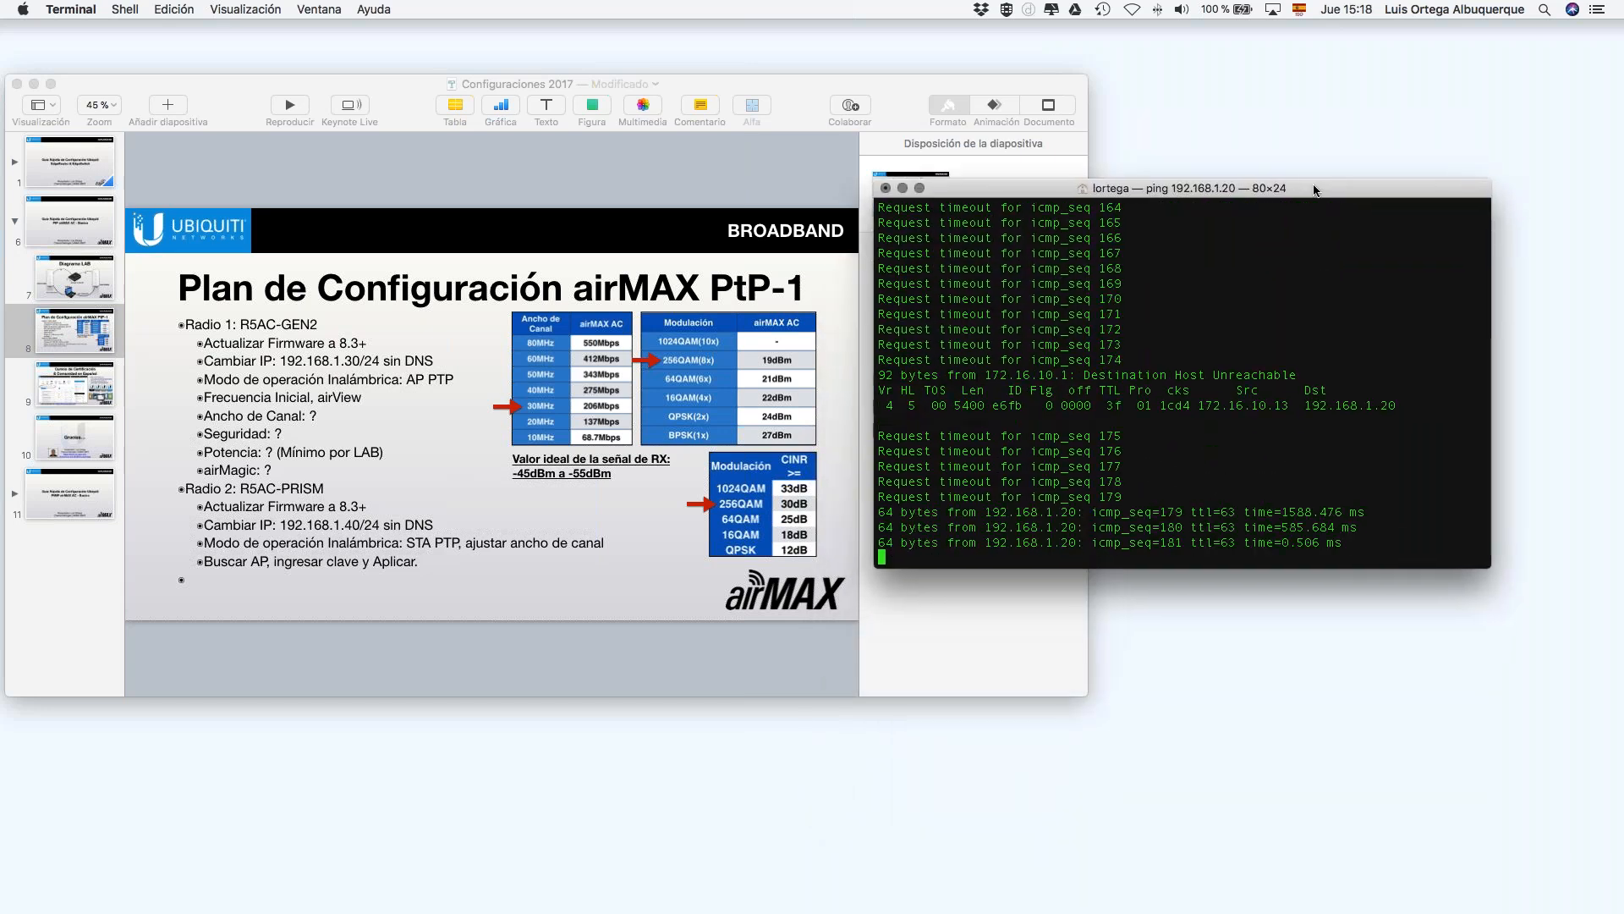
pyautogui.hotkey('ctrl', 'Right')
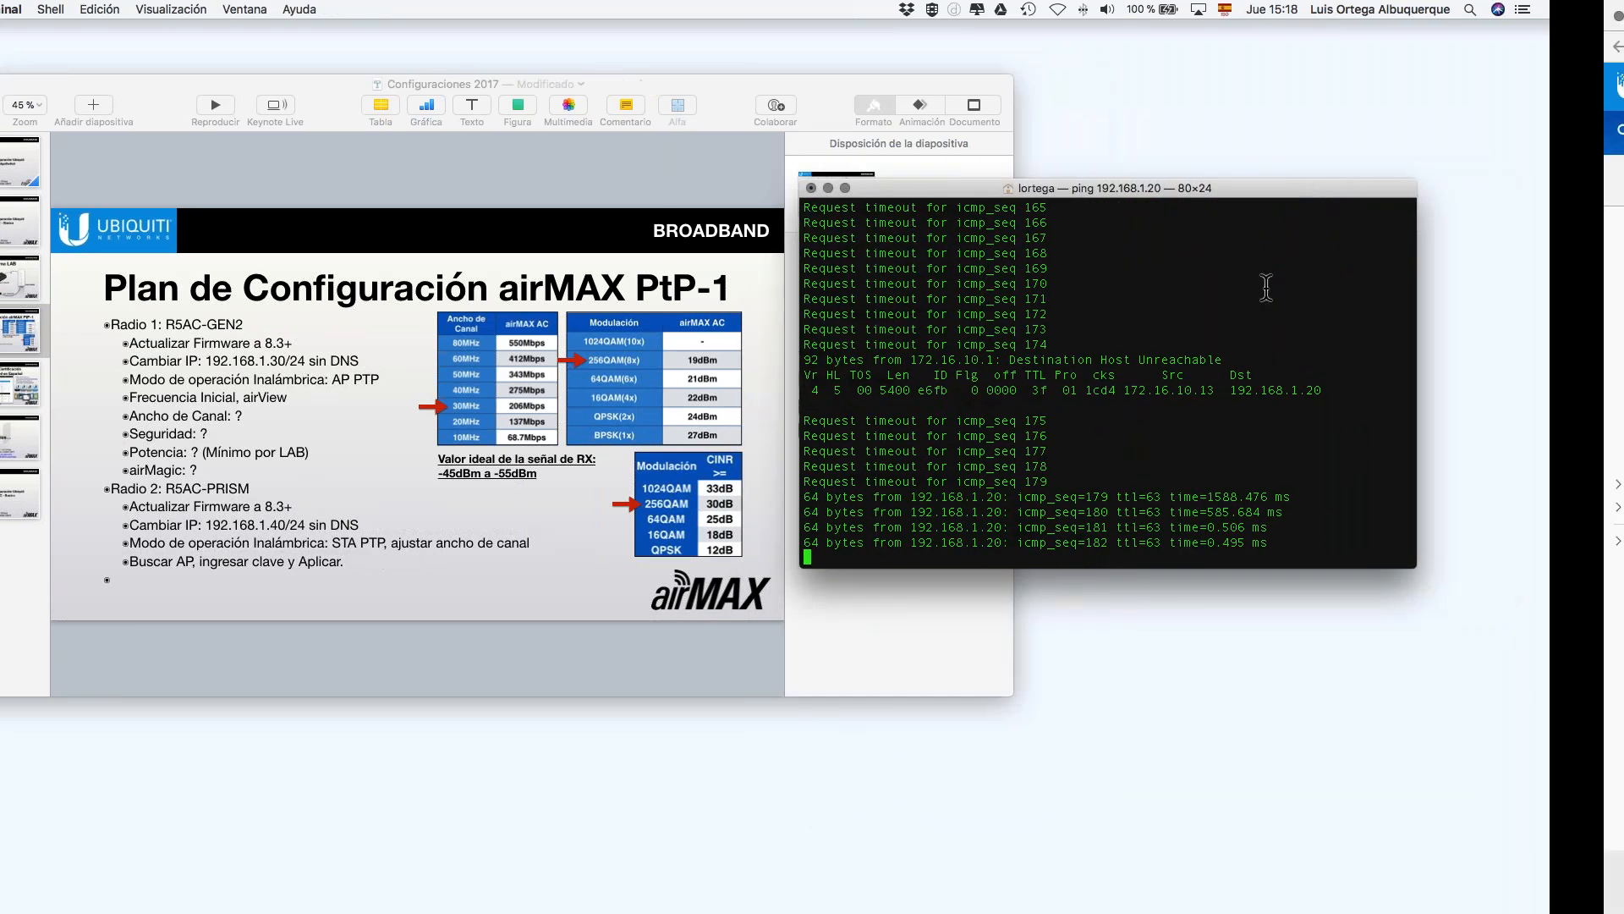
# Step: Load 192.168.1.20 in a new tab past the certificate warning, then check the ping replies
pyautogui.click(471, 40)
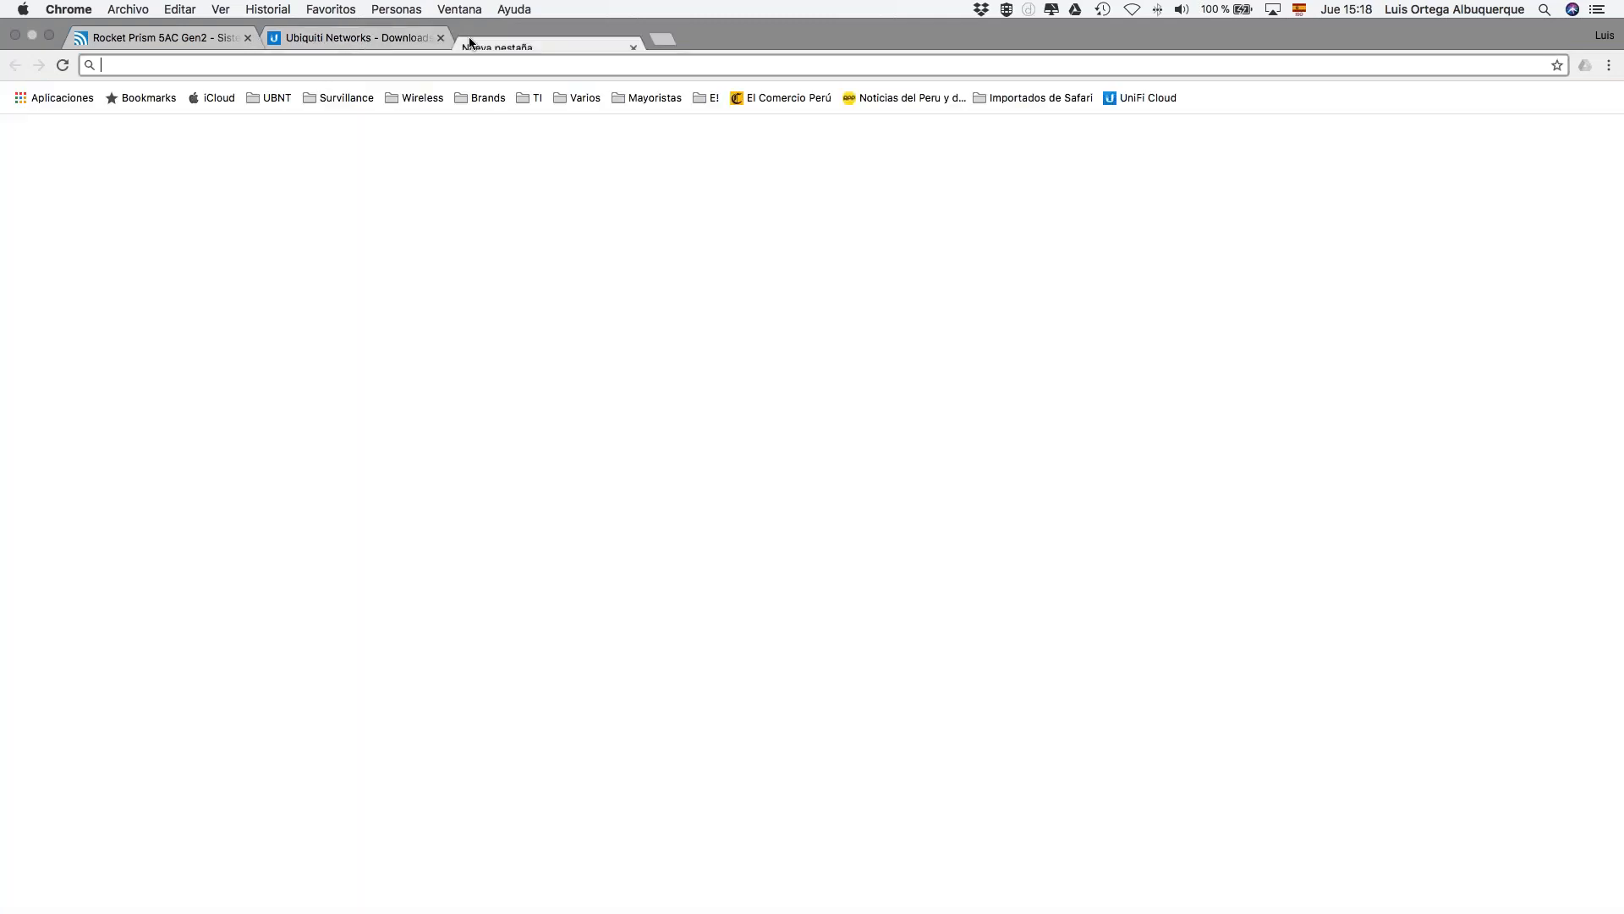
pyautogui.write('192.168.01')
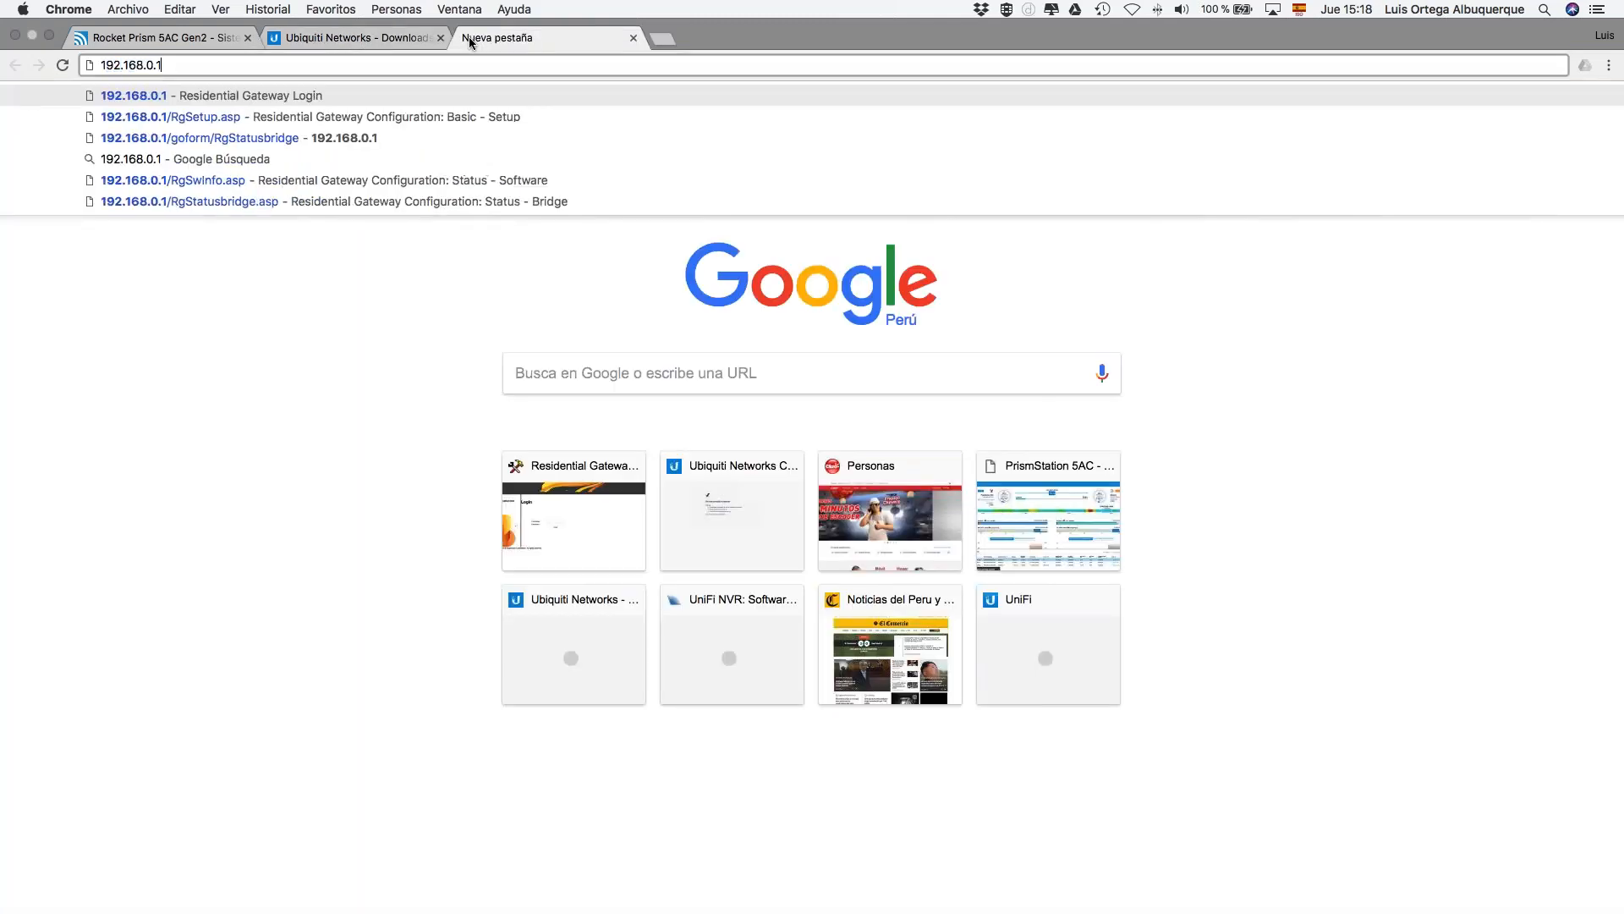
pyautogui.press('BackSpace')
pyautogui.press('BackSpace')
pyautogui.write('1.20')
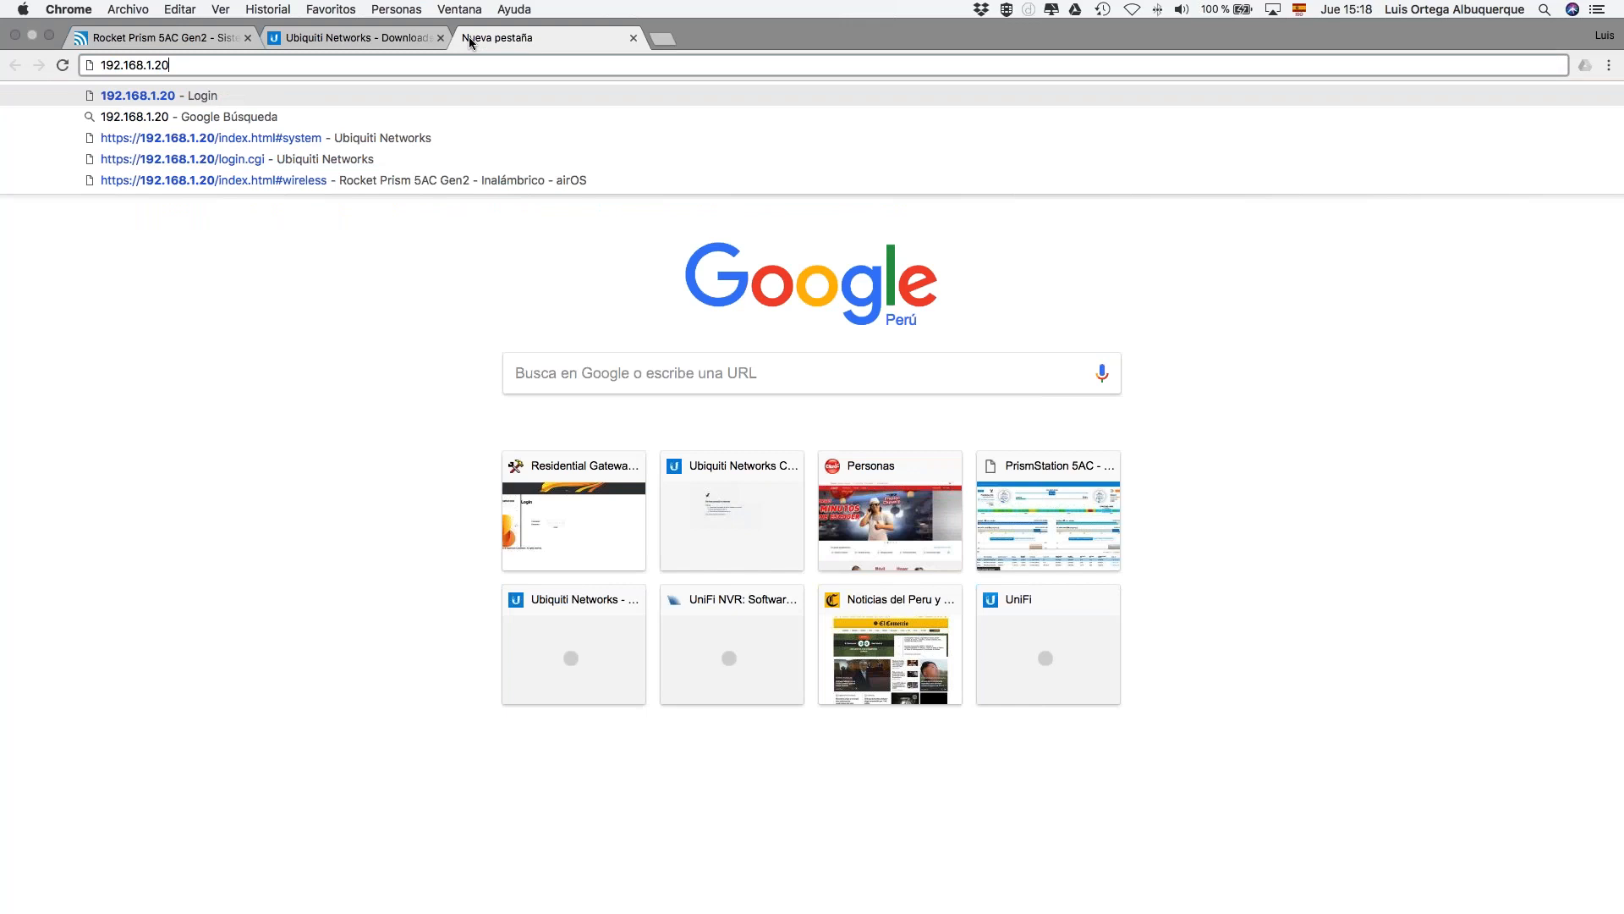
pyautogui.press('Return')
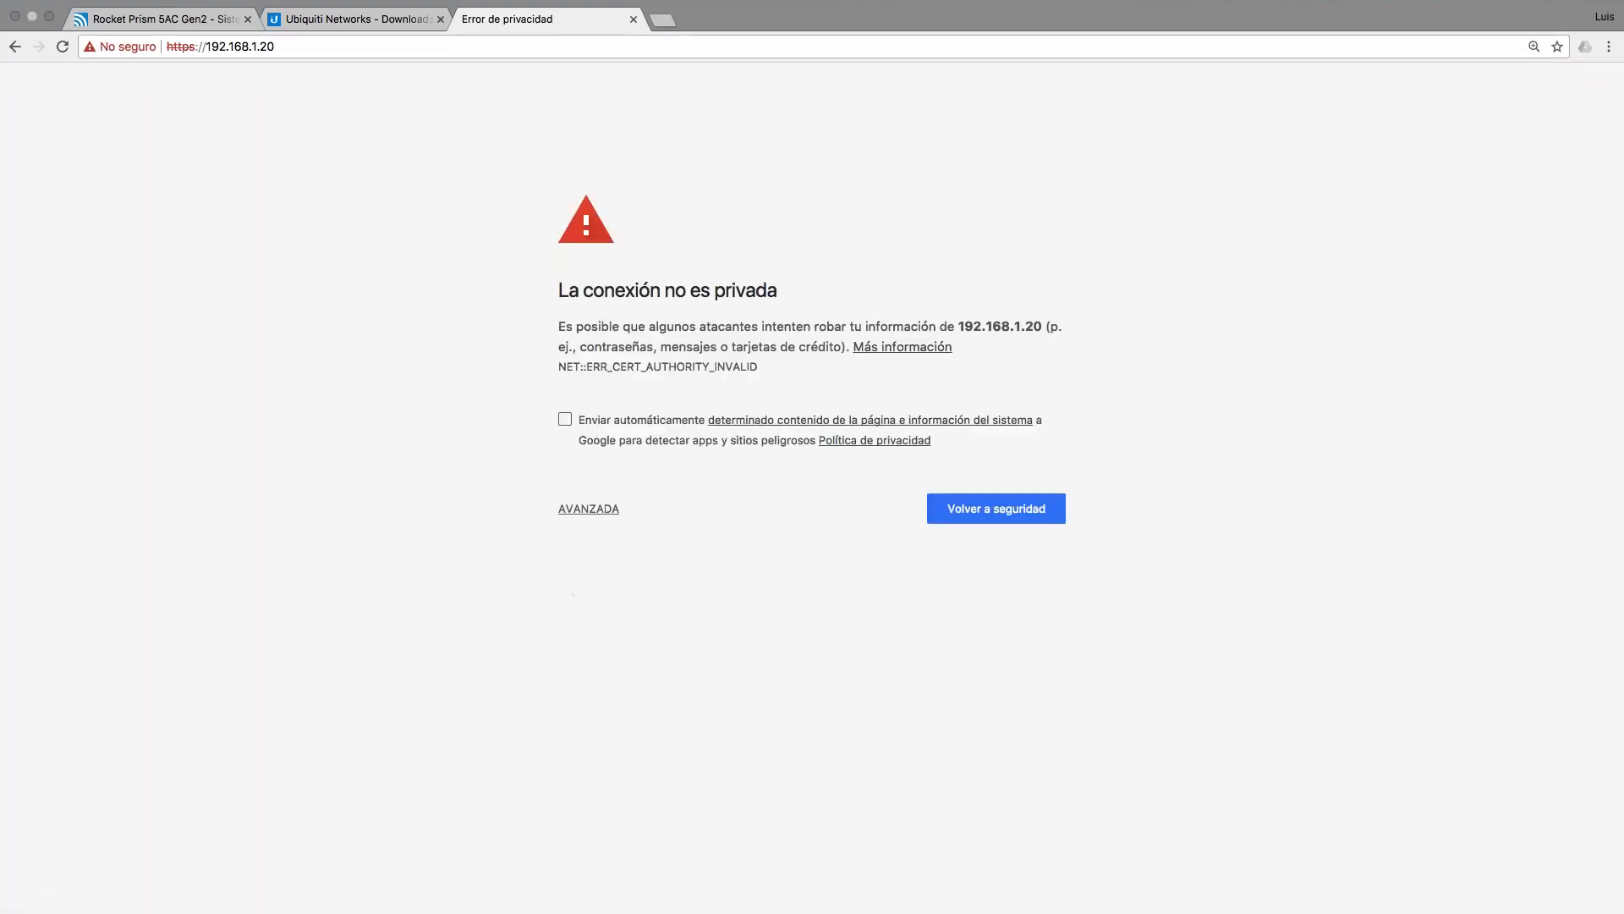
pyautogui.click(584, 512)
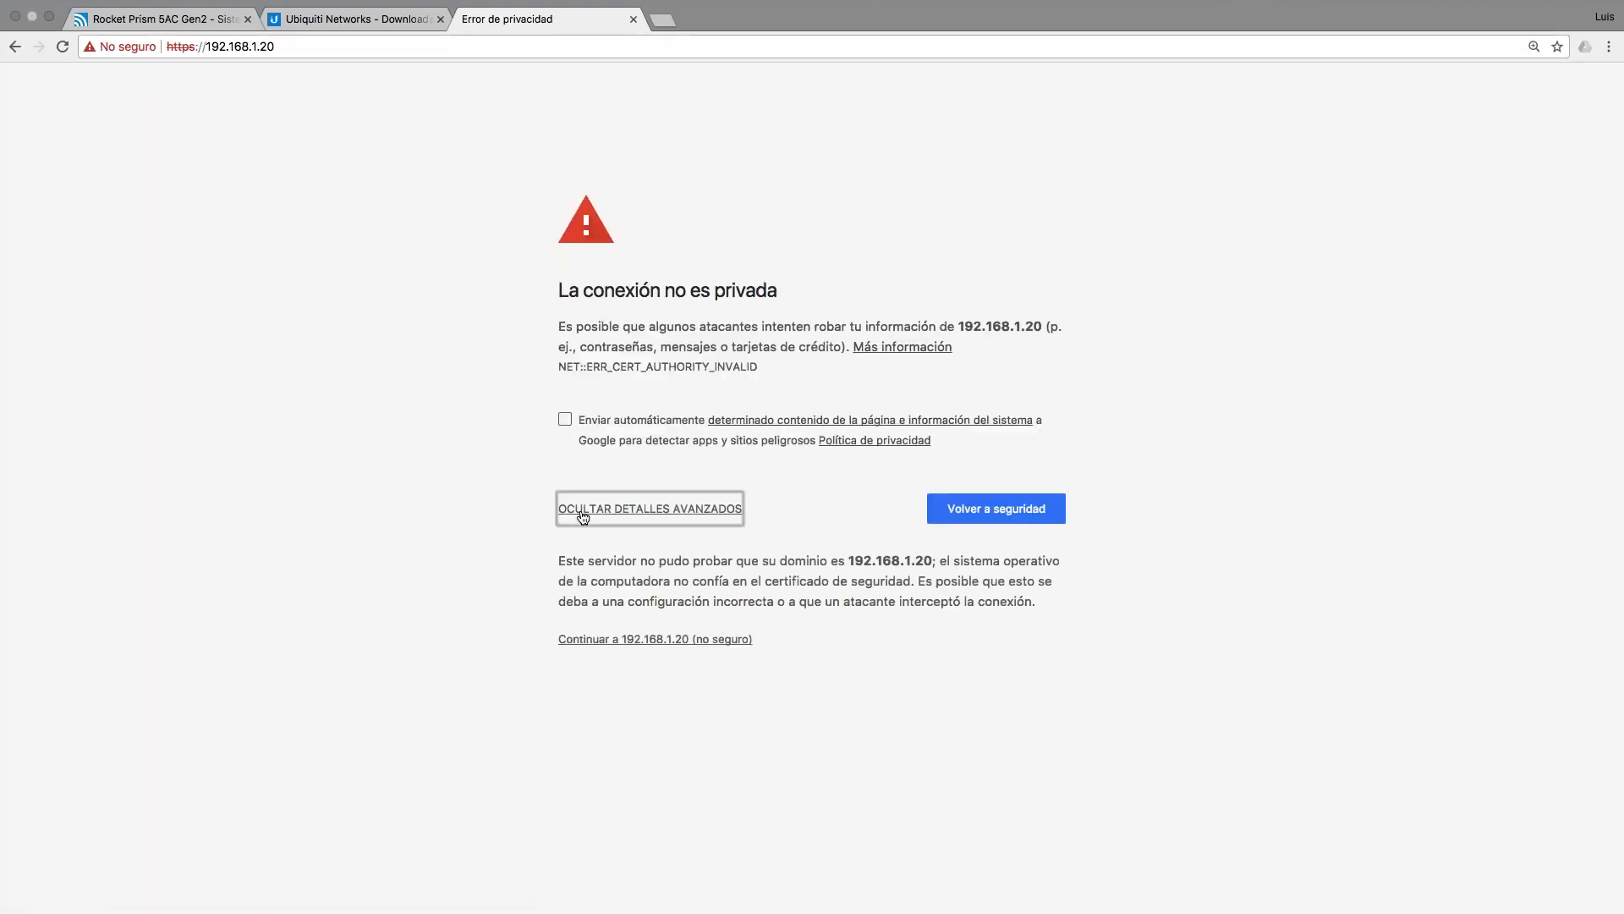
pyautogui.click(636, 639)
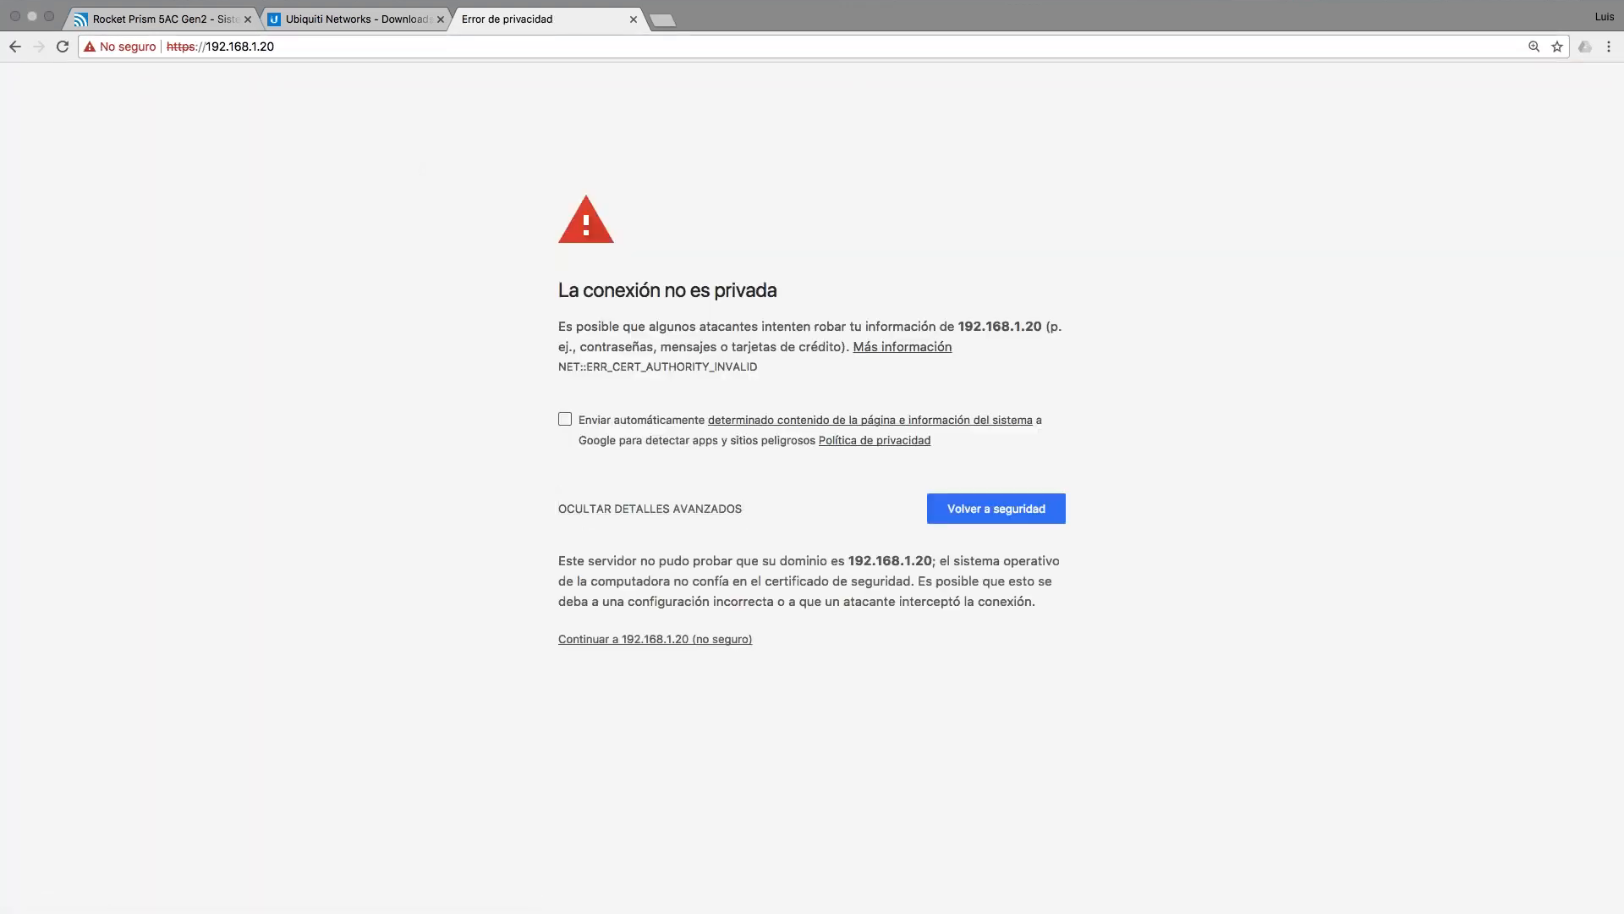
pyautogui.hotkey('ctrl', 'Left')
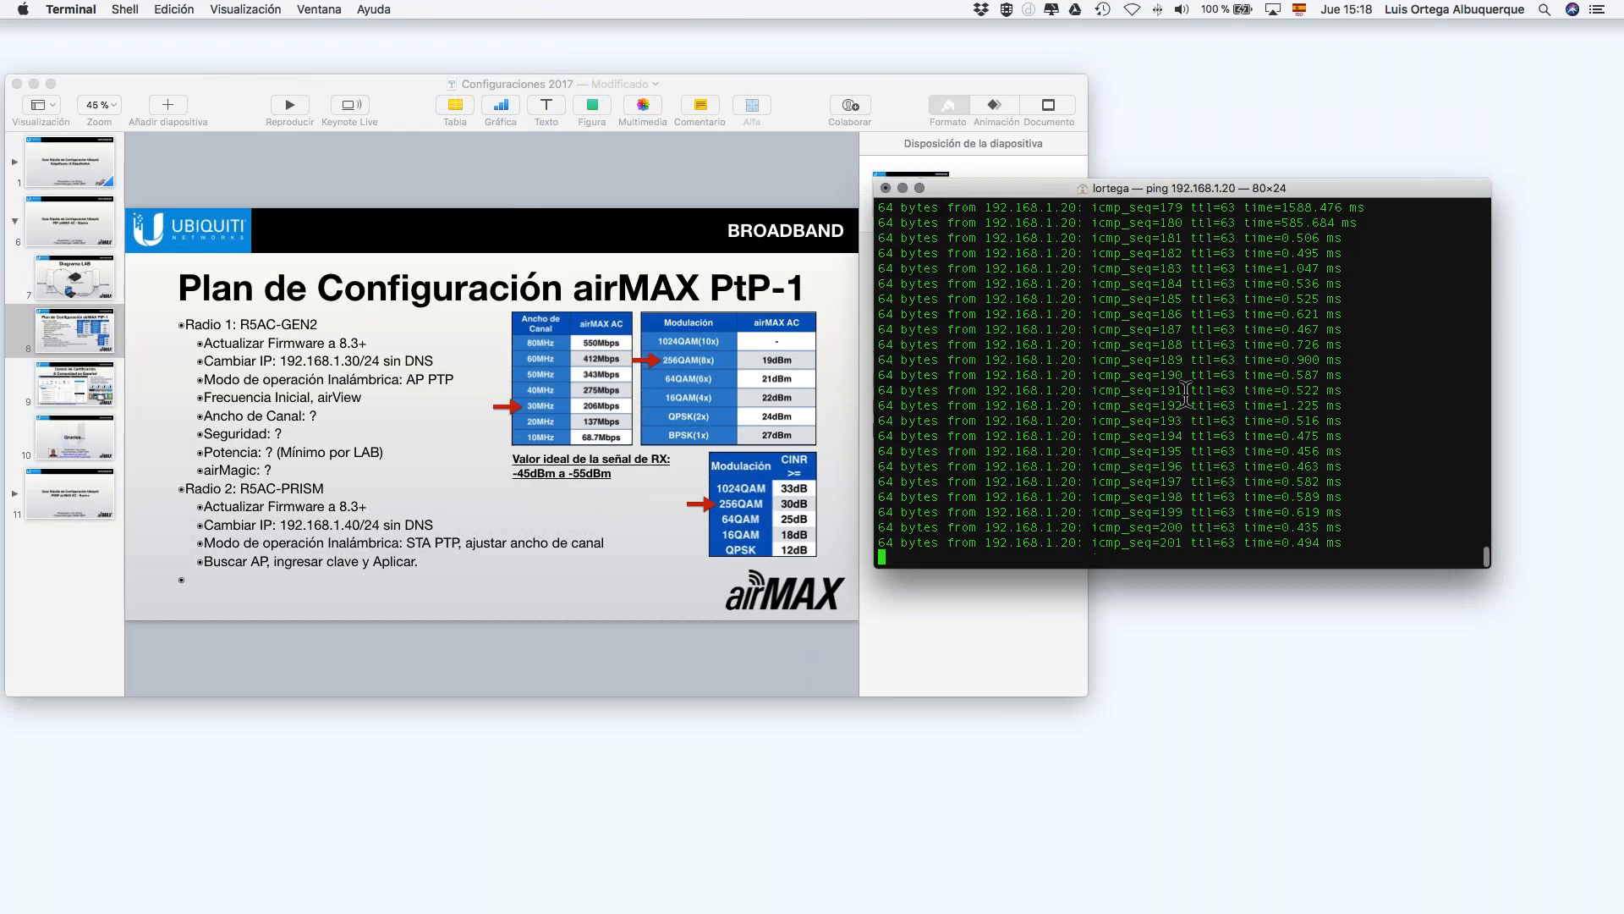
# Step: Set the login page language to Español and the country to Peru
pyautogui.hotkey('ctrl', 'Right')
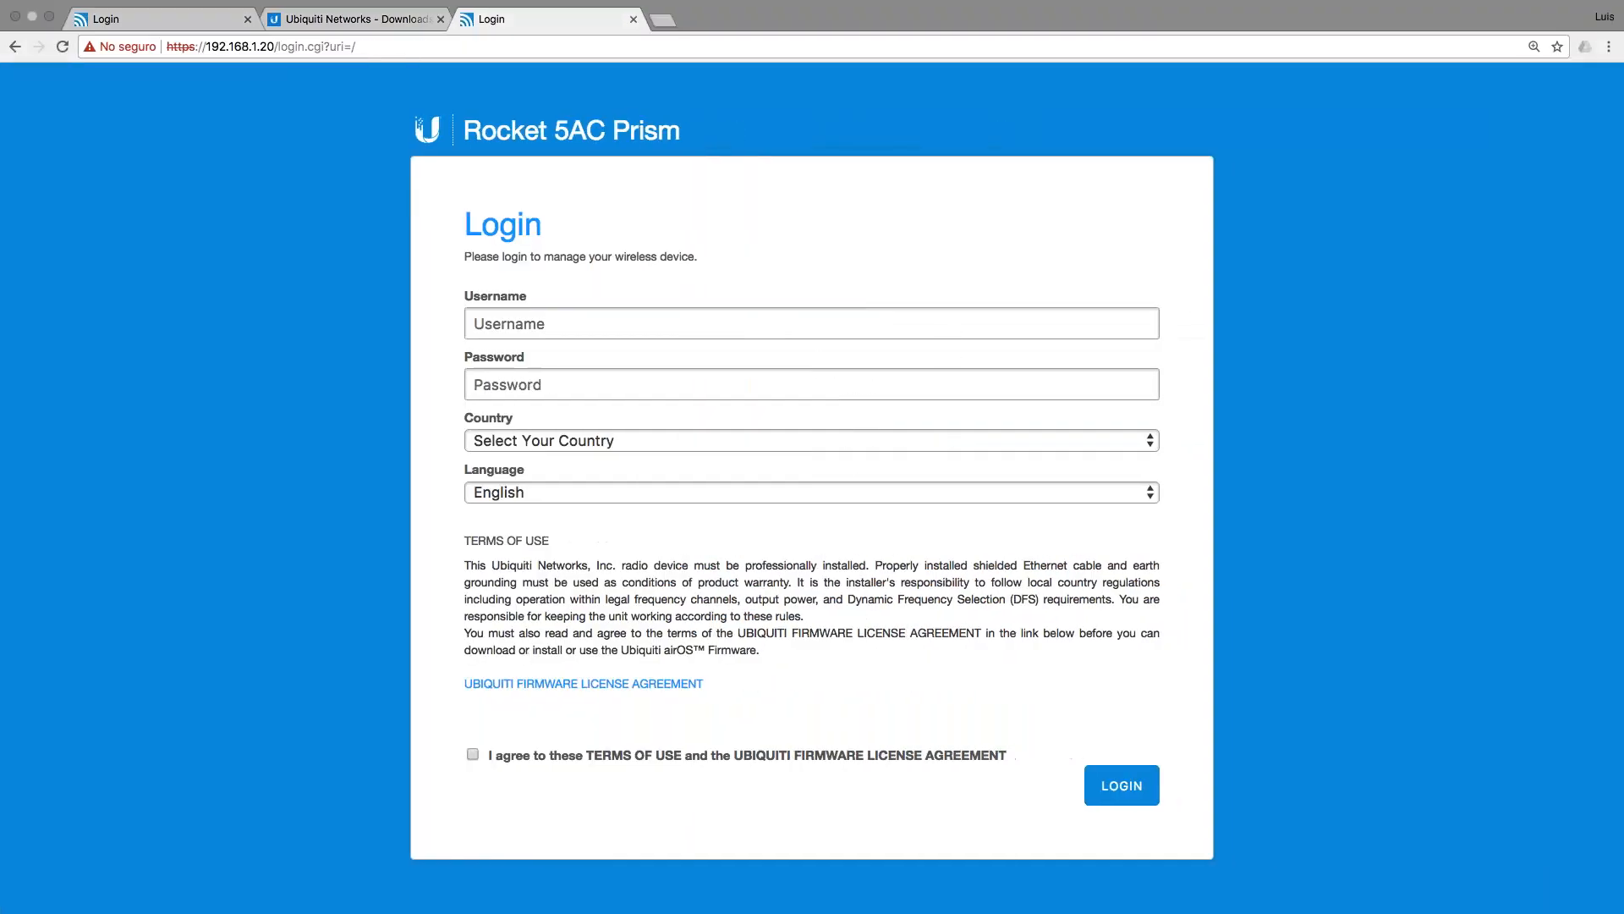
pyautogui.click(577, 498)
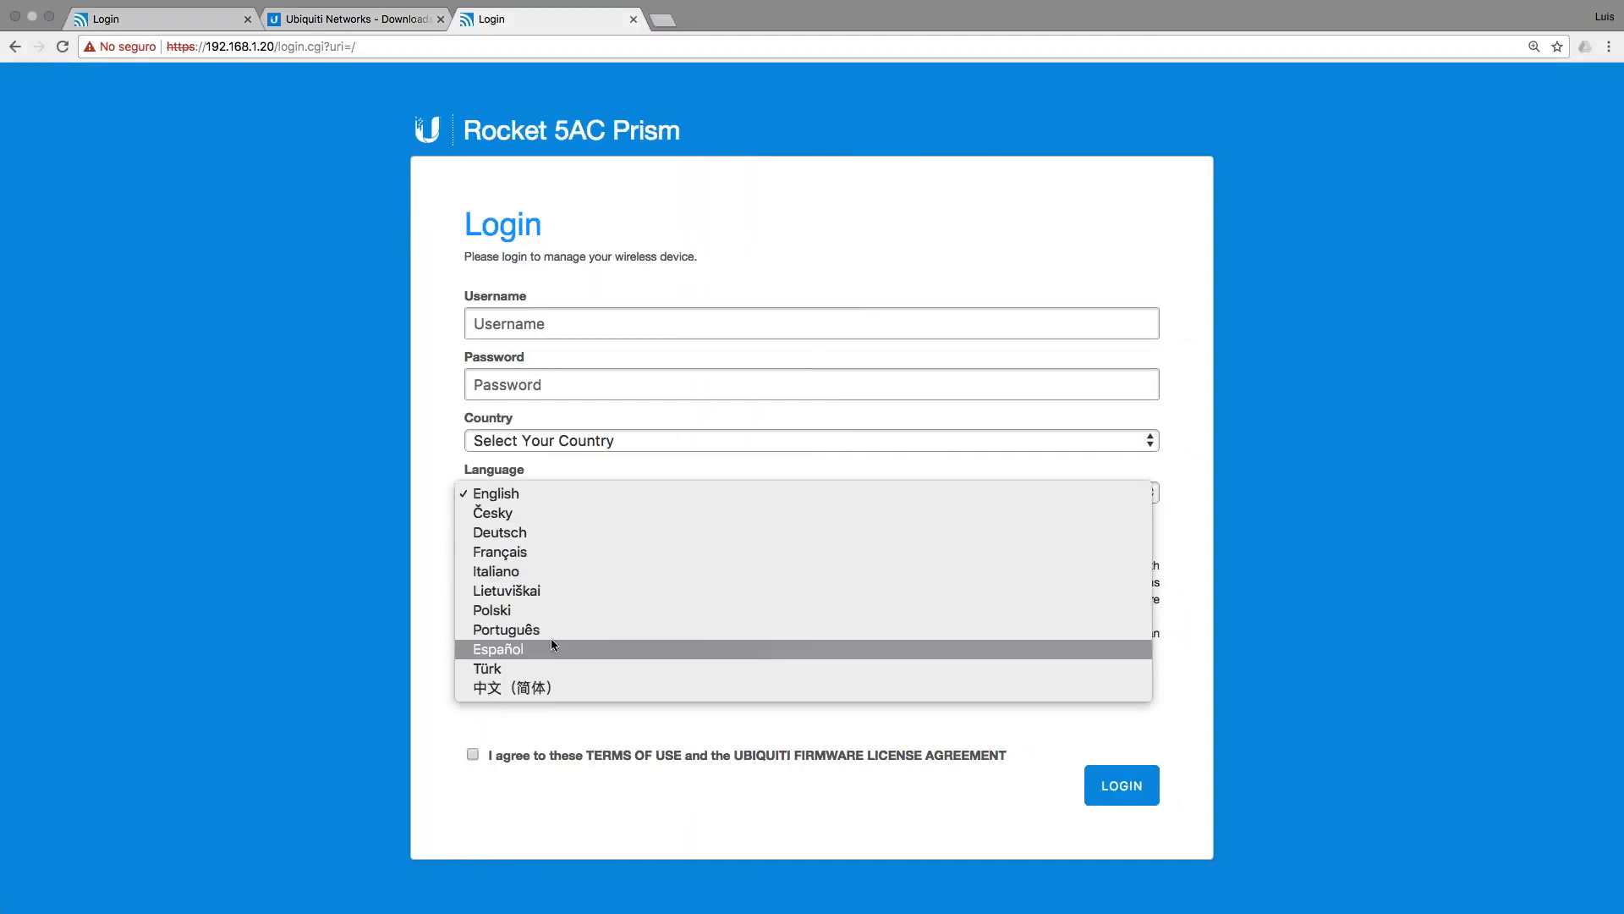
pyautogui.click(601, 490)
pyautogui.click(490, 434)
pyautogui.click(568, 439)
pyautogui.click(569, 439)
pyautogui.scroll(-10, 566, 436)
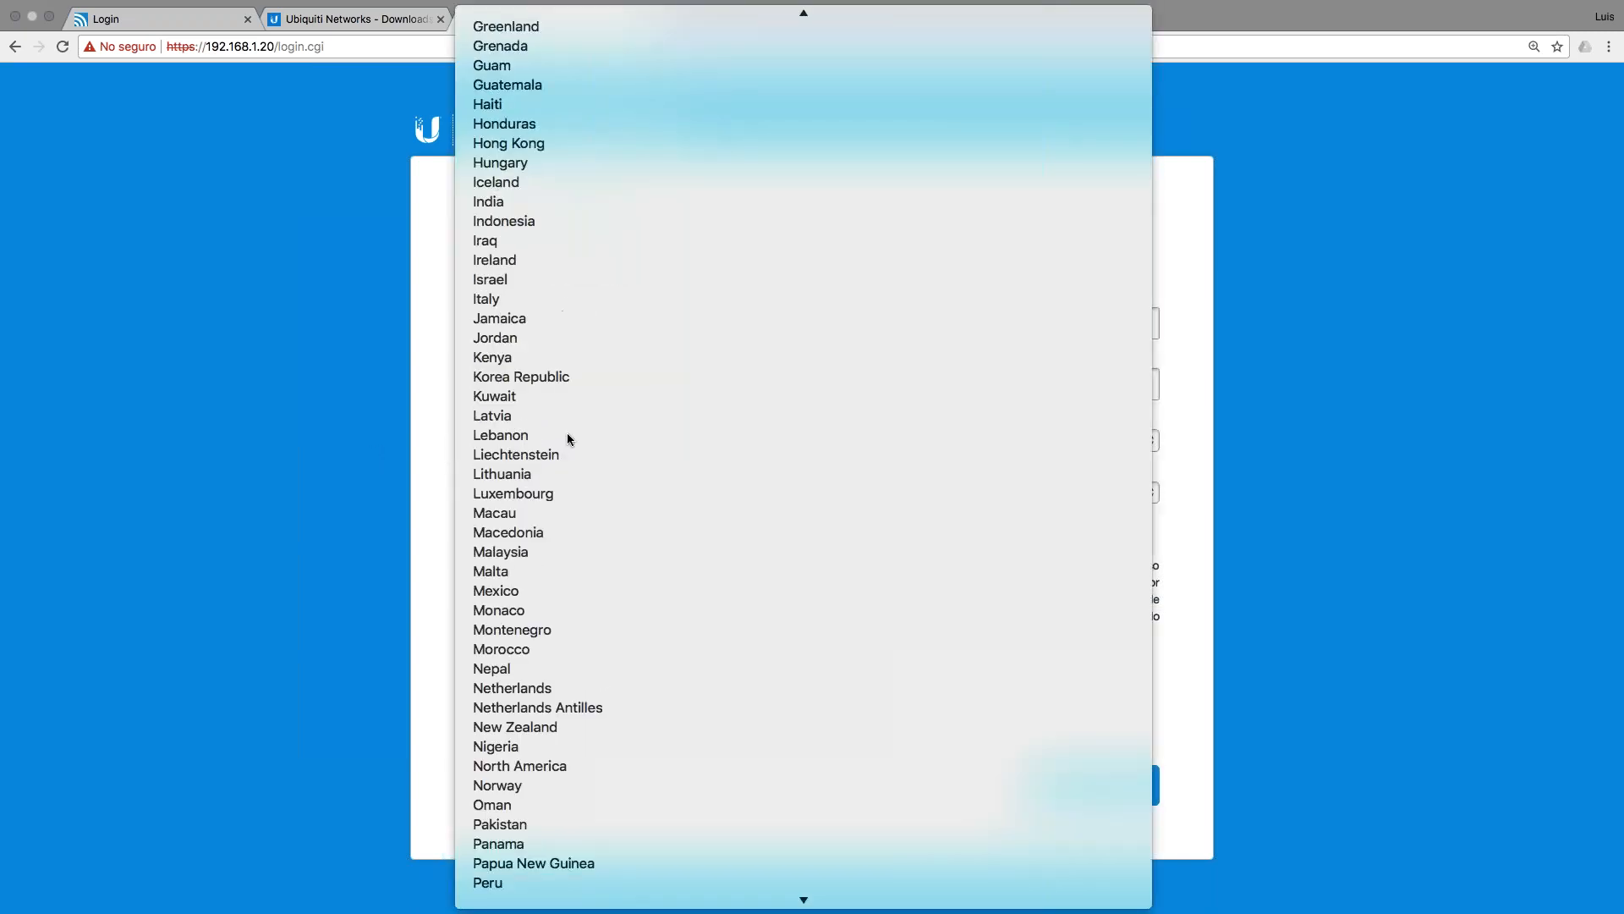
pyautogui.click(567, 435)
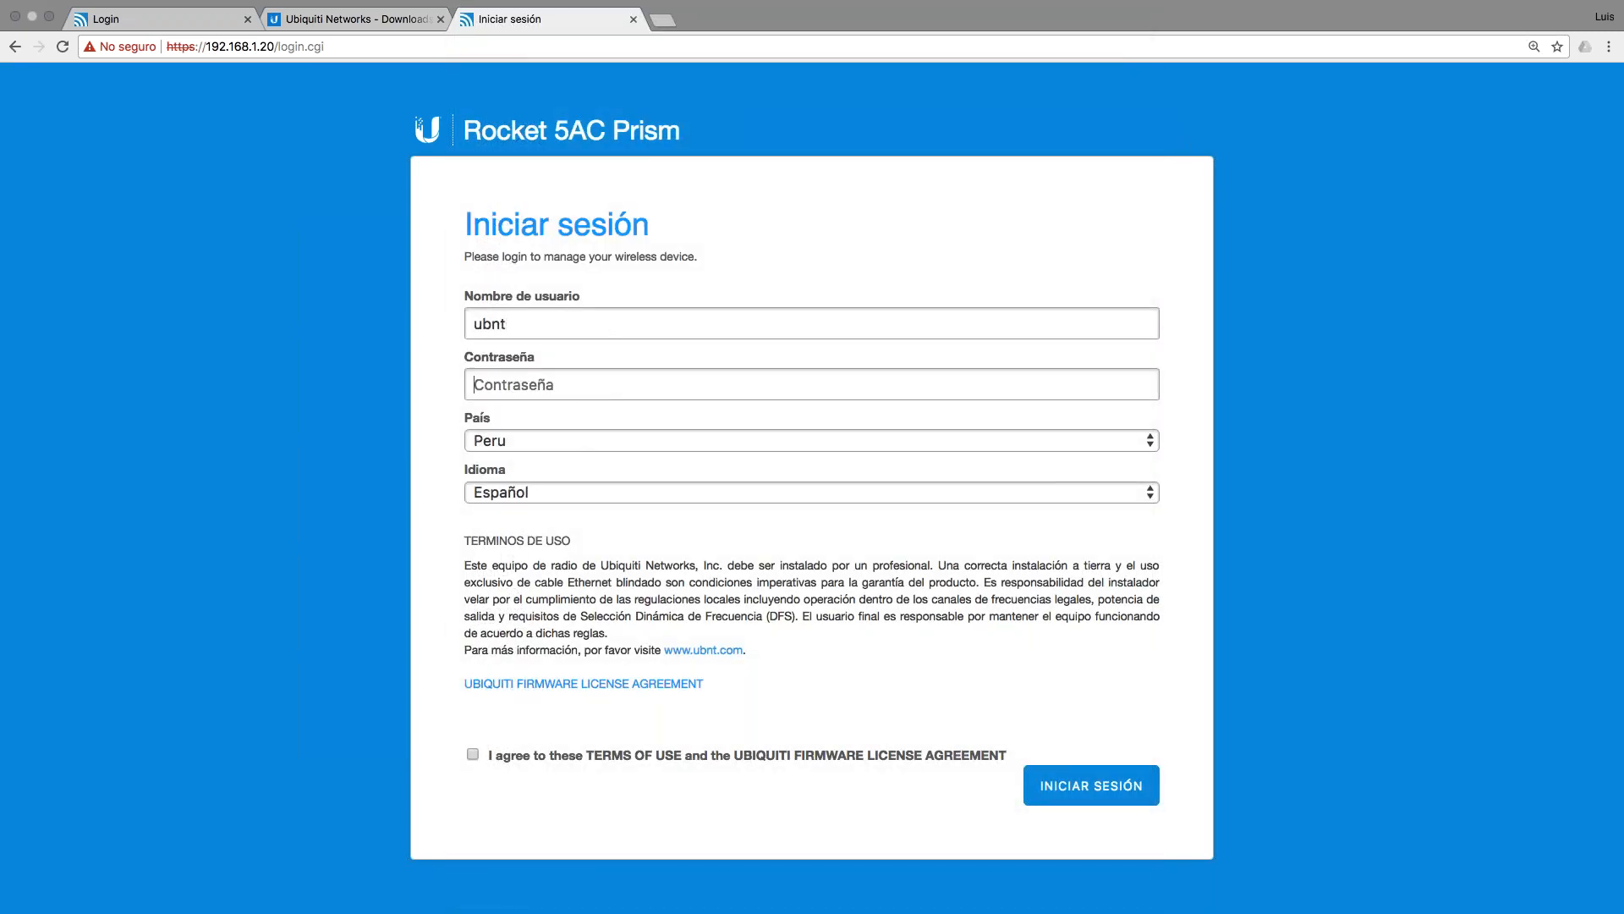
# Step: Enter the default username and password, accept the terms of use, and sign in
pyautogui.press('Tab')
pyautogui.click(472, 753)
pyautogui.click(1082, 786)
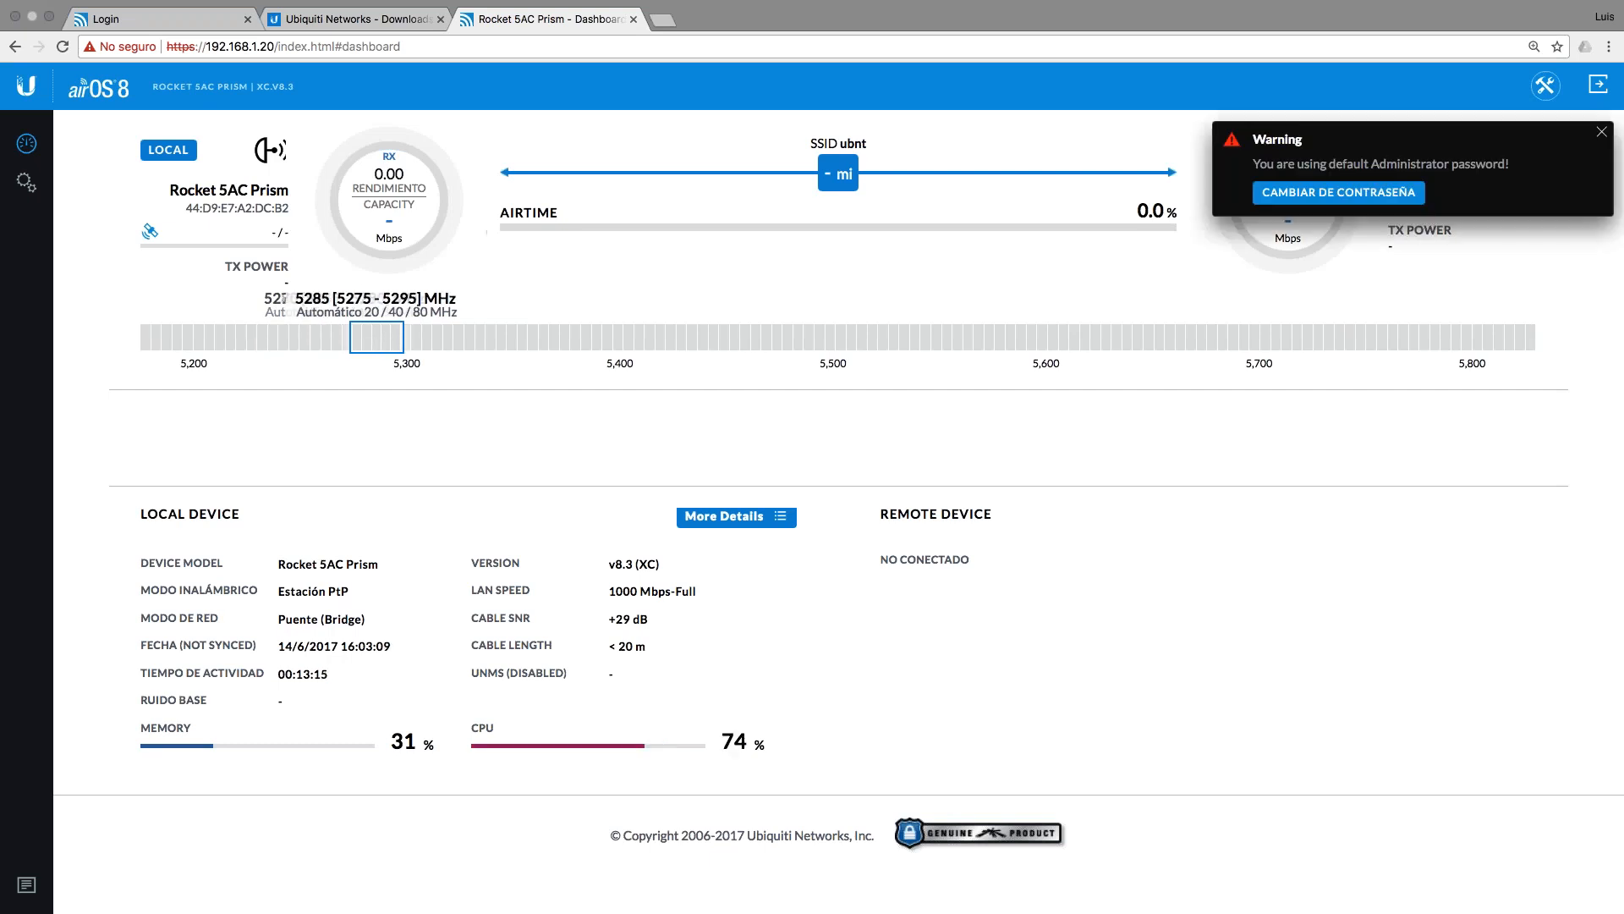
# Step: Replace the default administrator password with a new password, entered and confirmed
pyautogui.click(1338, 192)
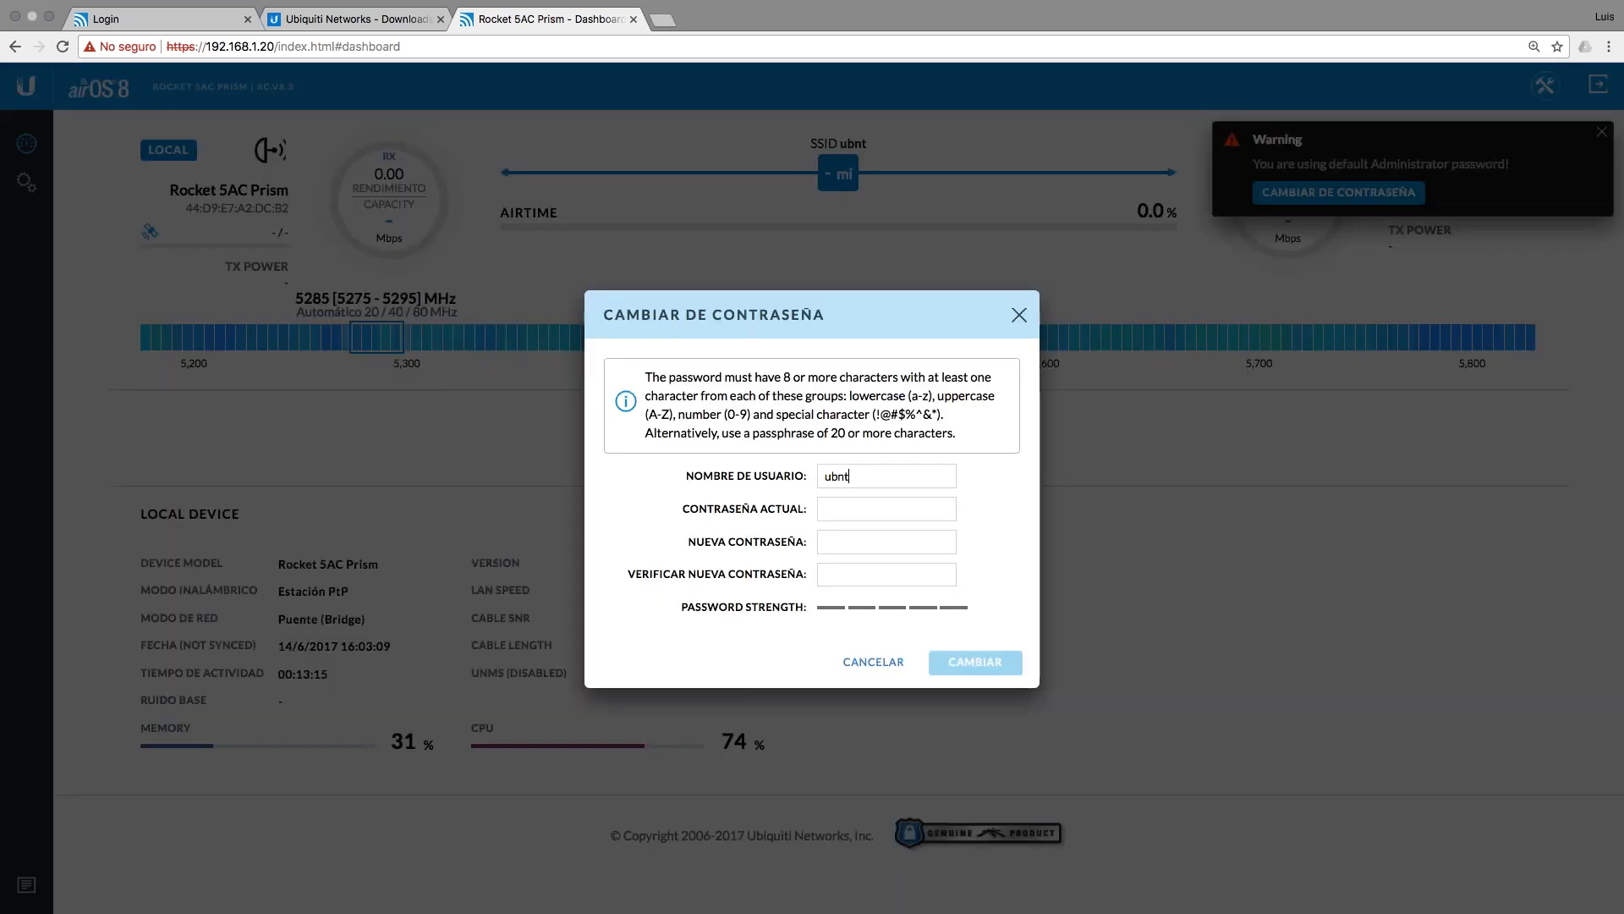
pyautogui.click(845, 508)
pyautogui.press('Tab')
pyautogui.write('a')
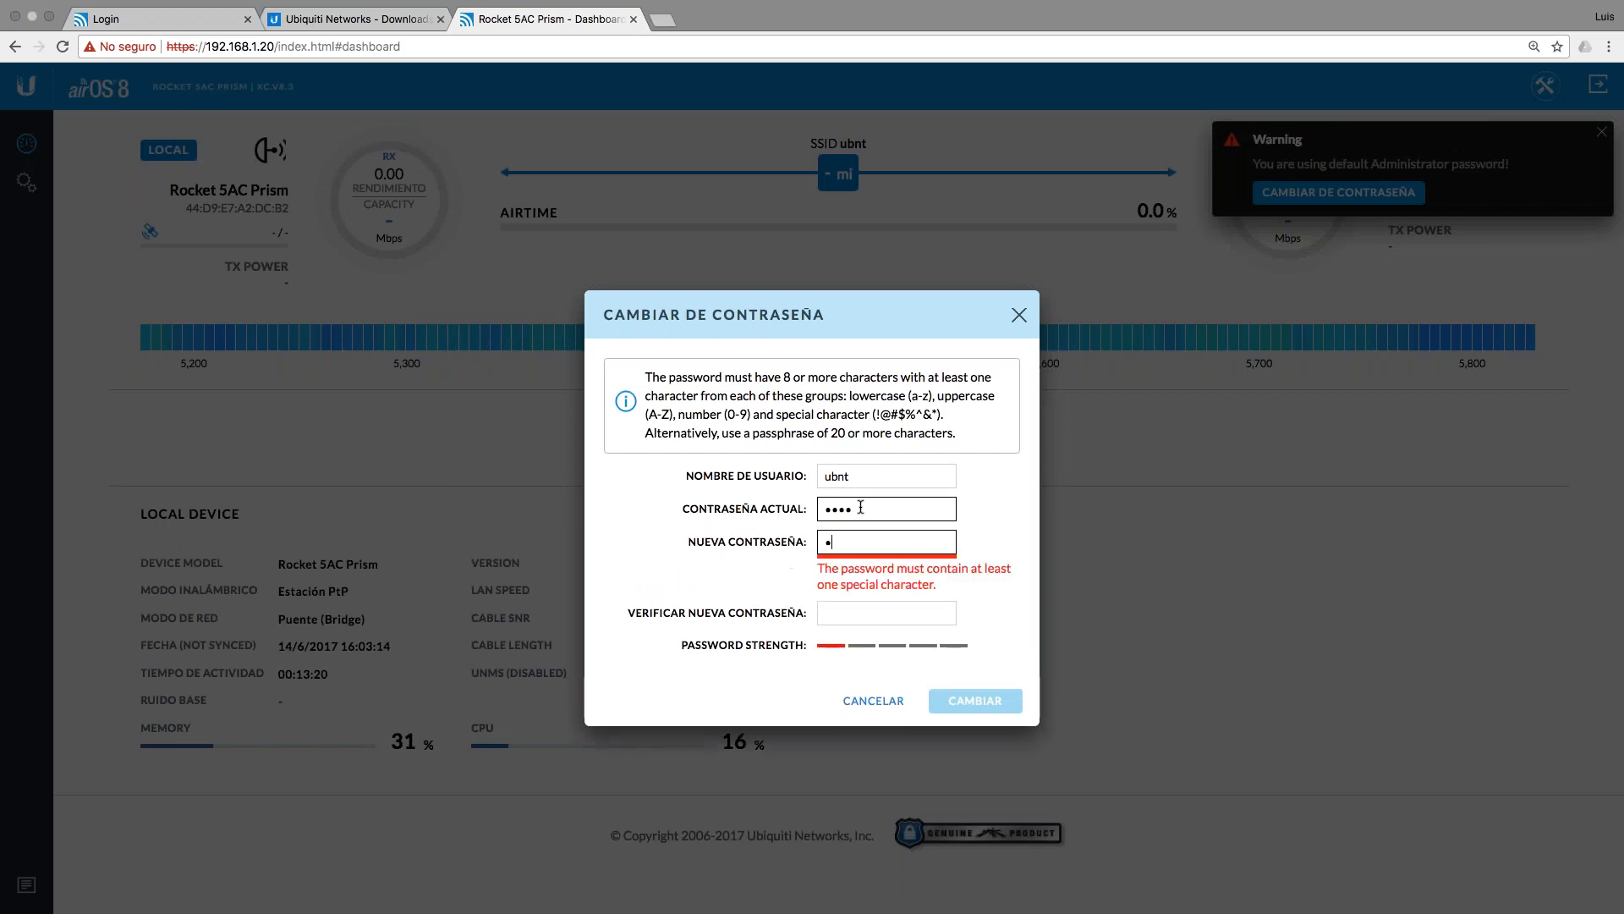
pyautogui.write('••••••')
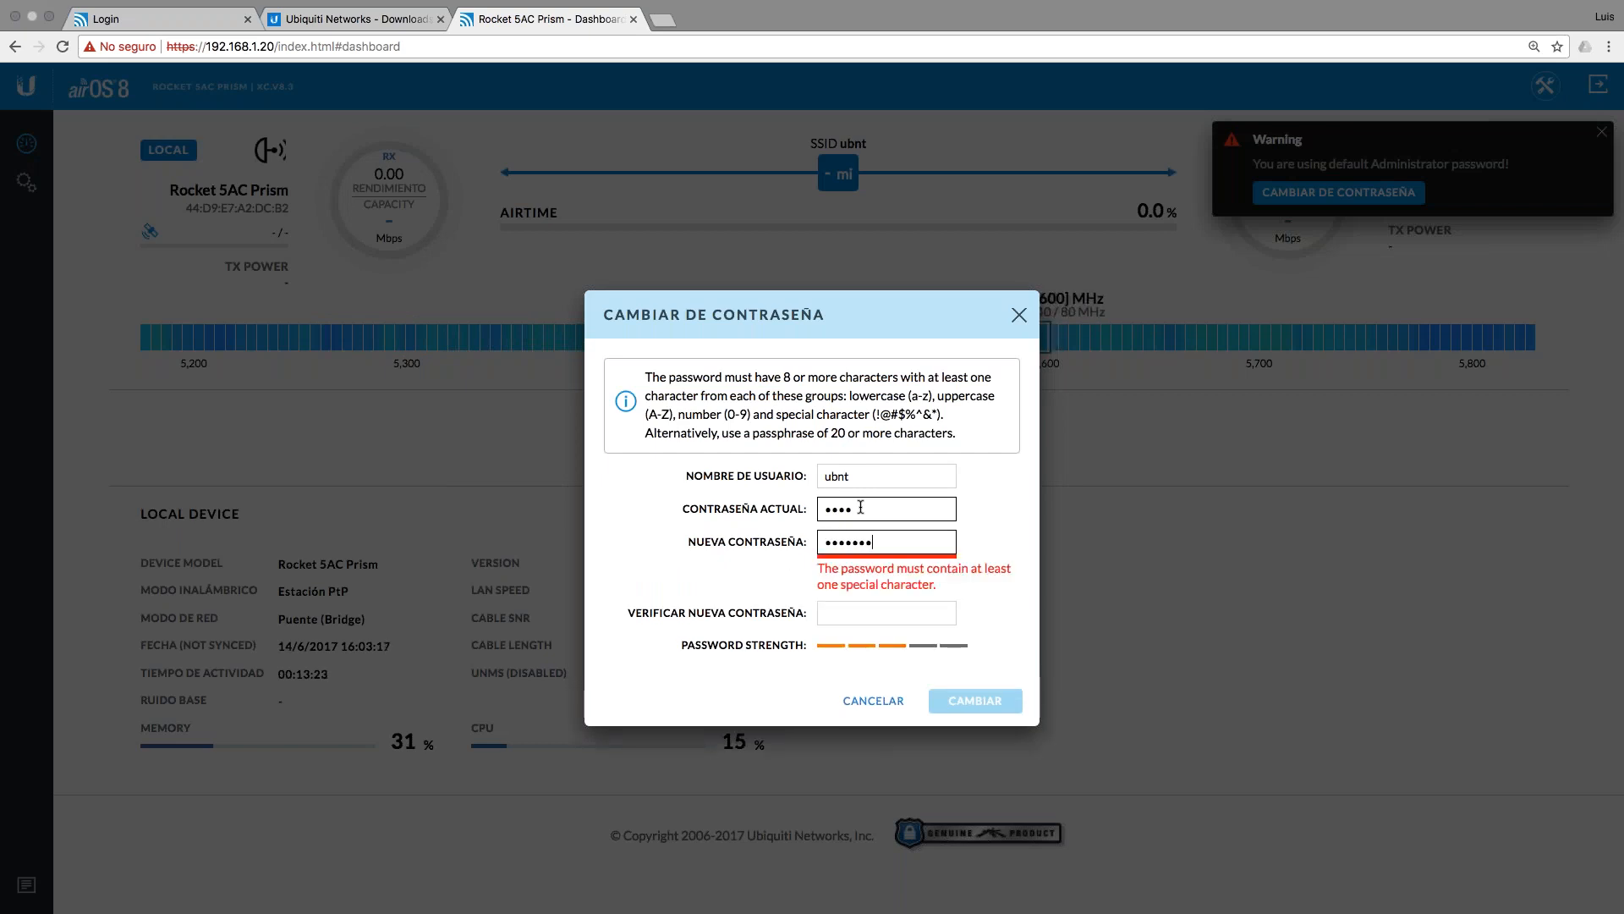
pyautogui.write('•••••')
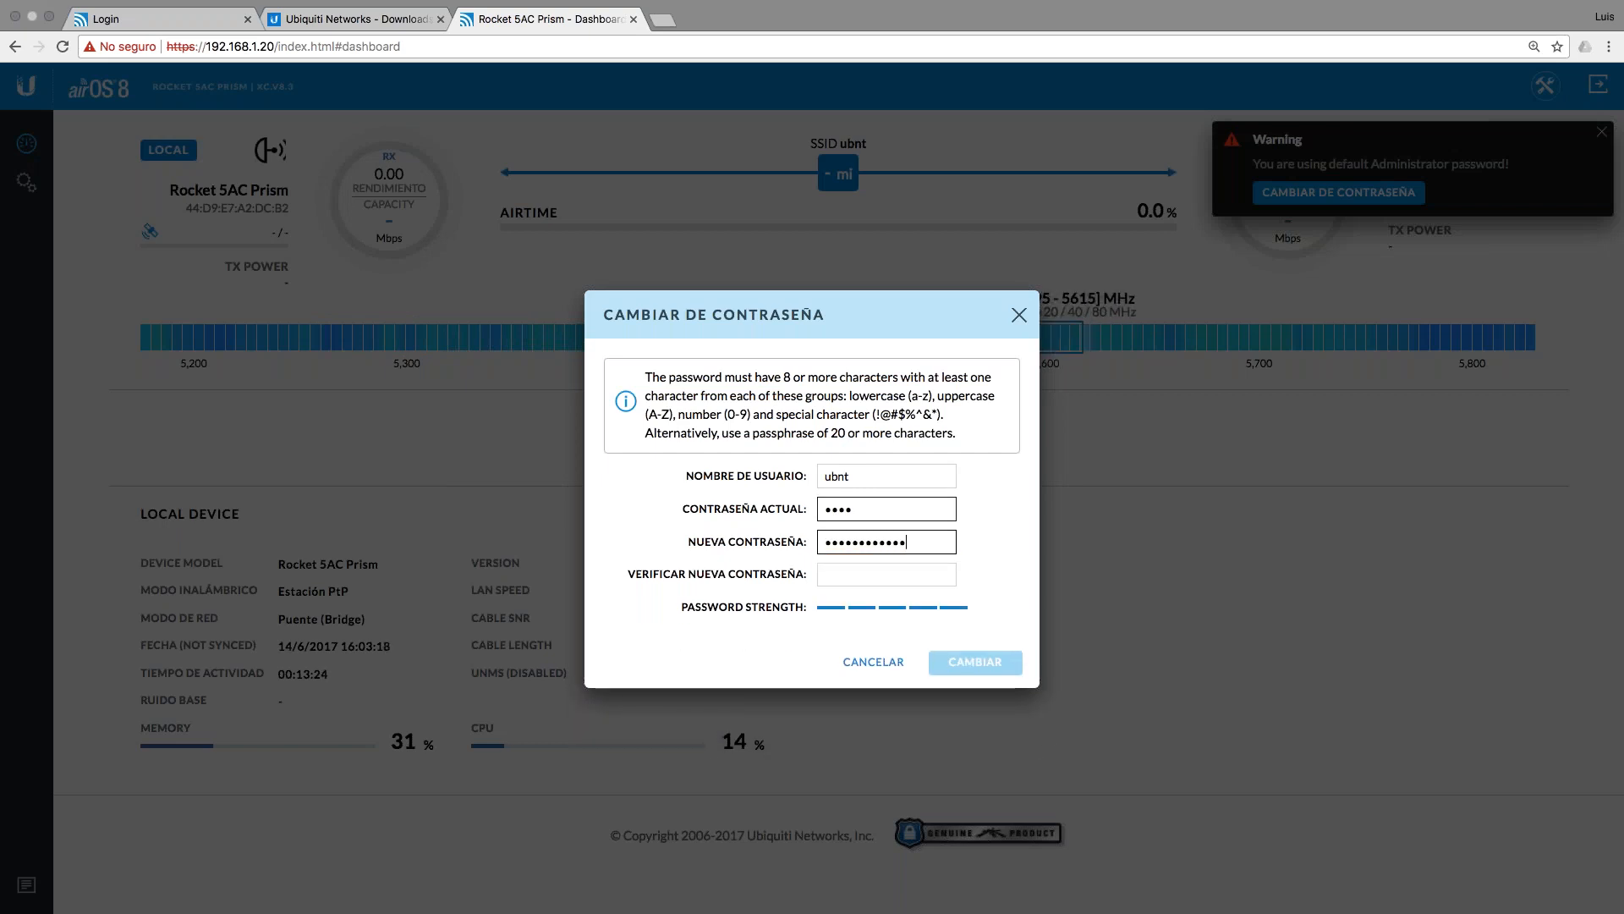
pyautogui.press('Tab')
pyautogui.write('••••')
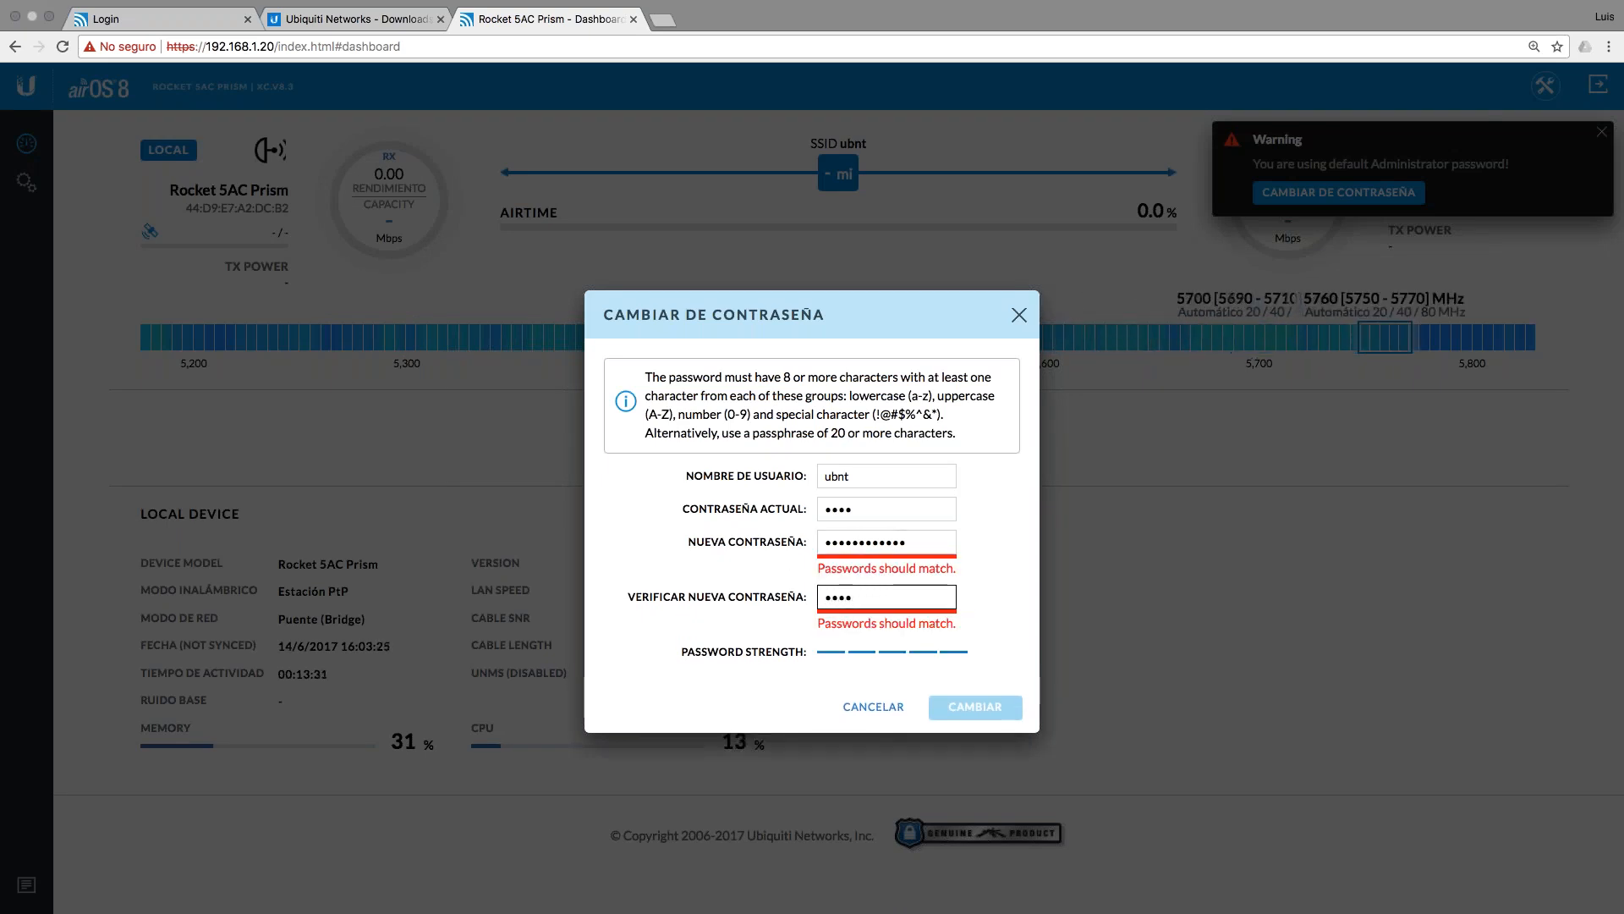
pyautogui.write('•••••')
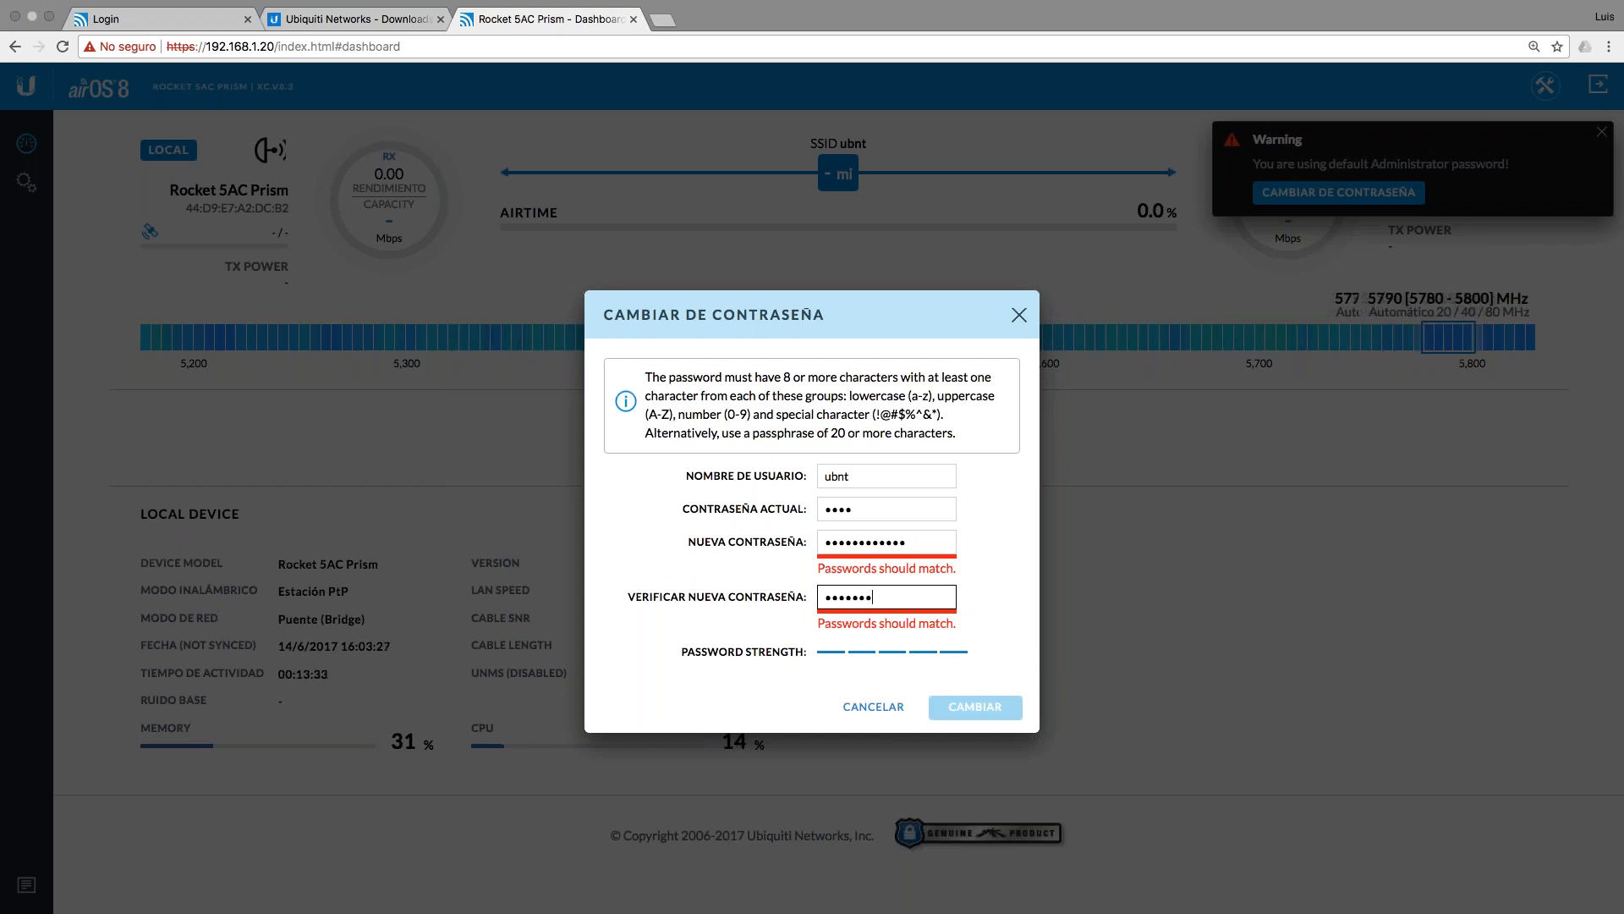
pyautogui.write('••')
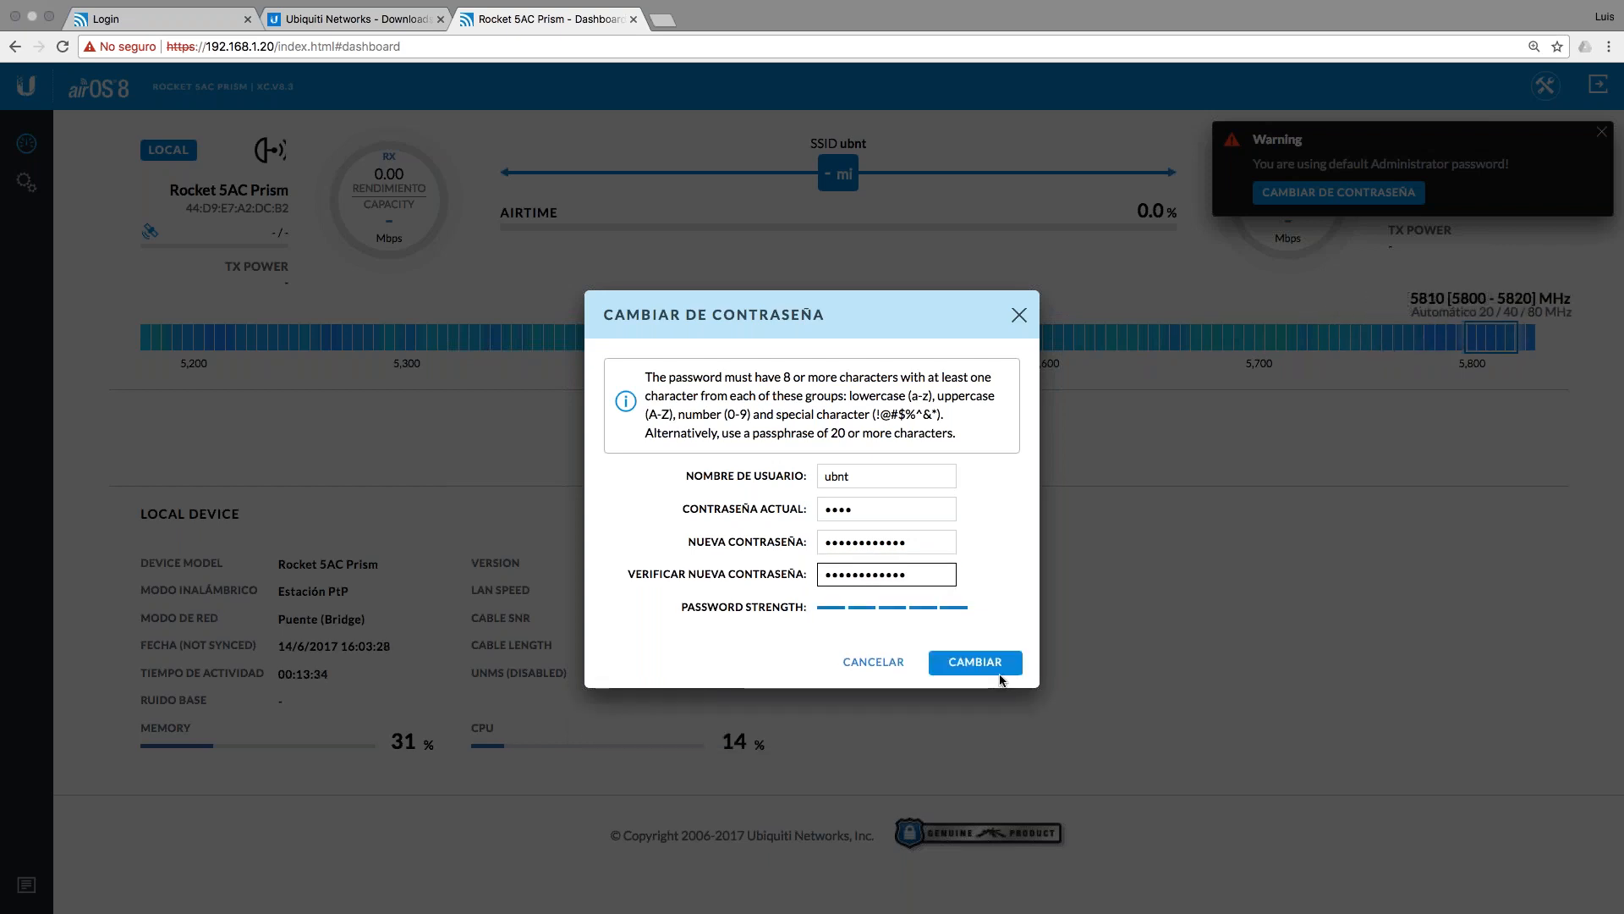
pyautogui.click(975, 707)
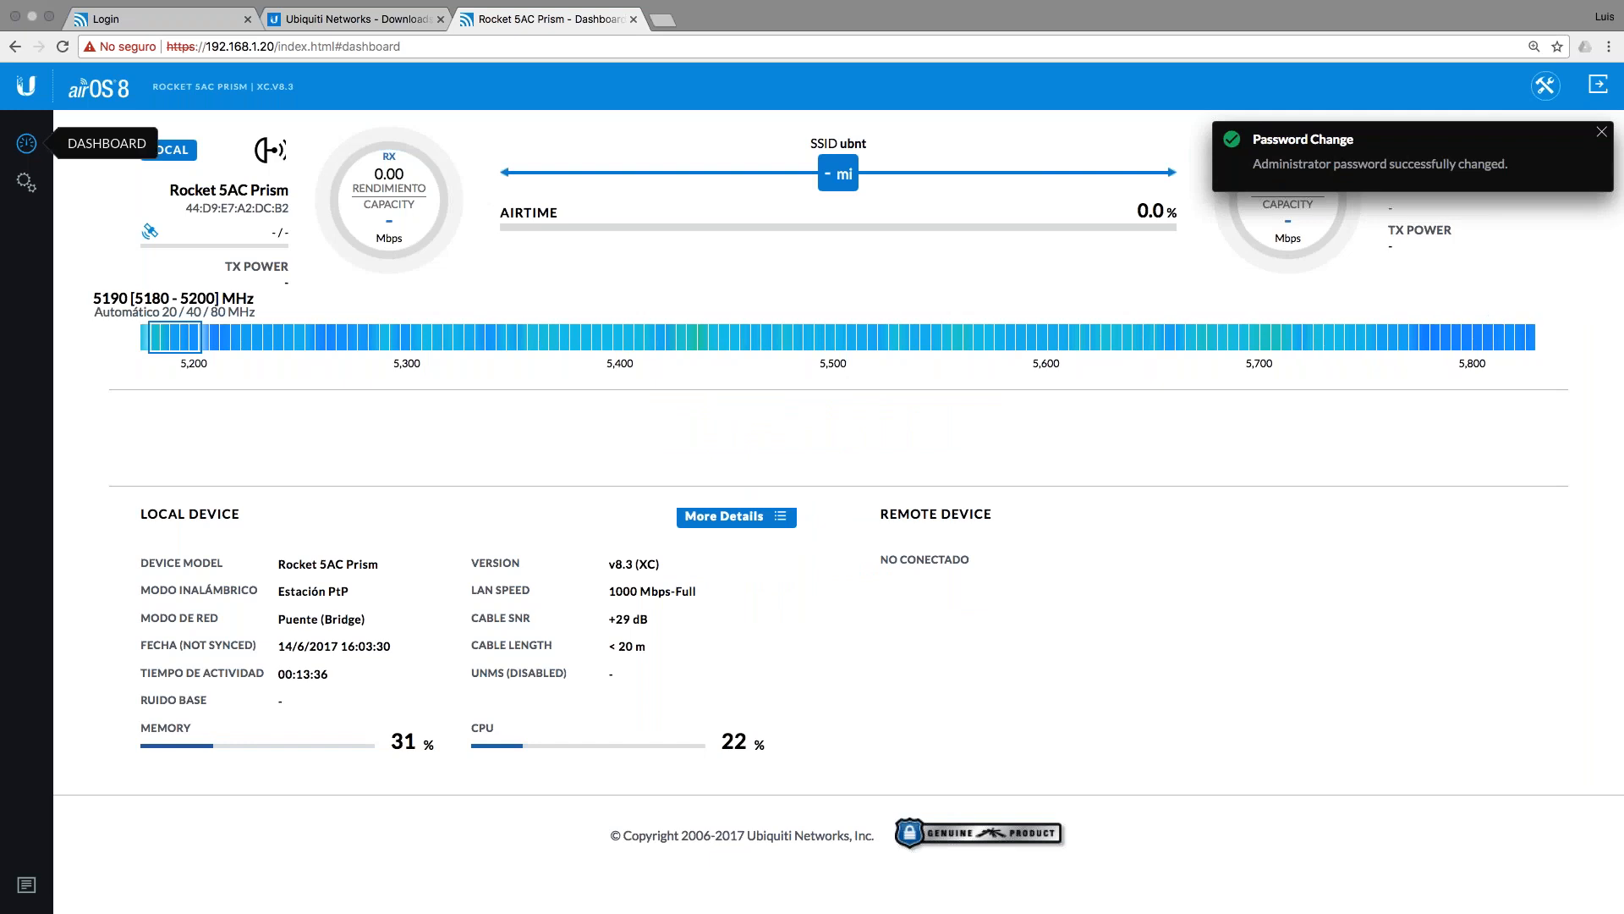
pyautogui.click(27, 181)
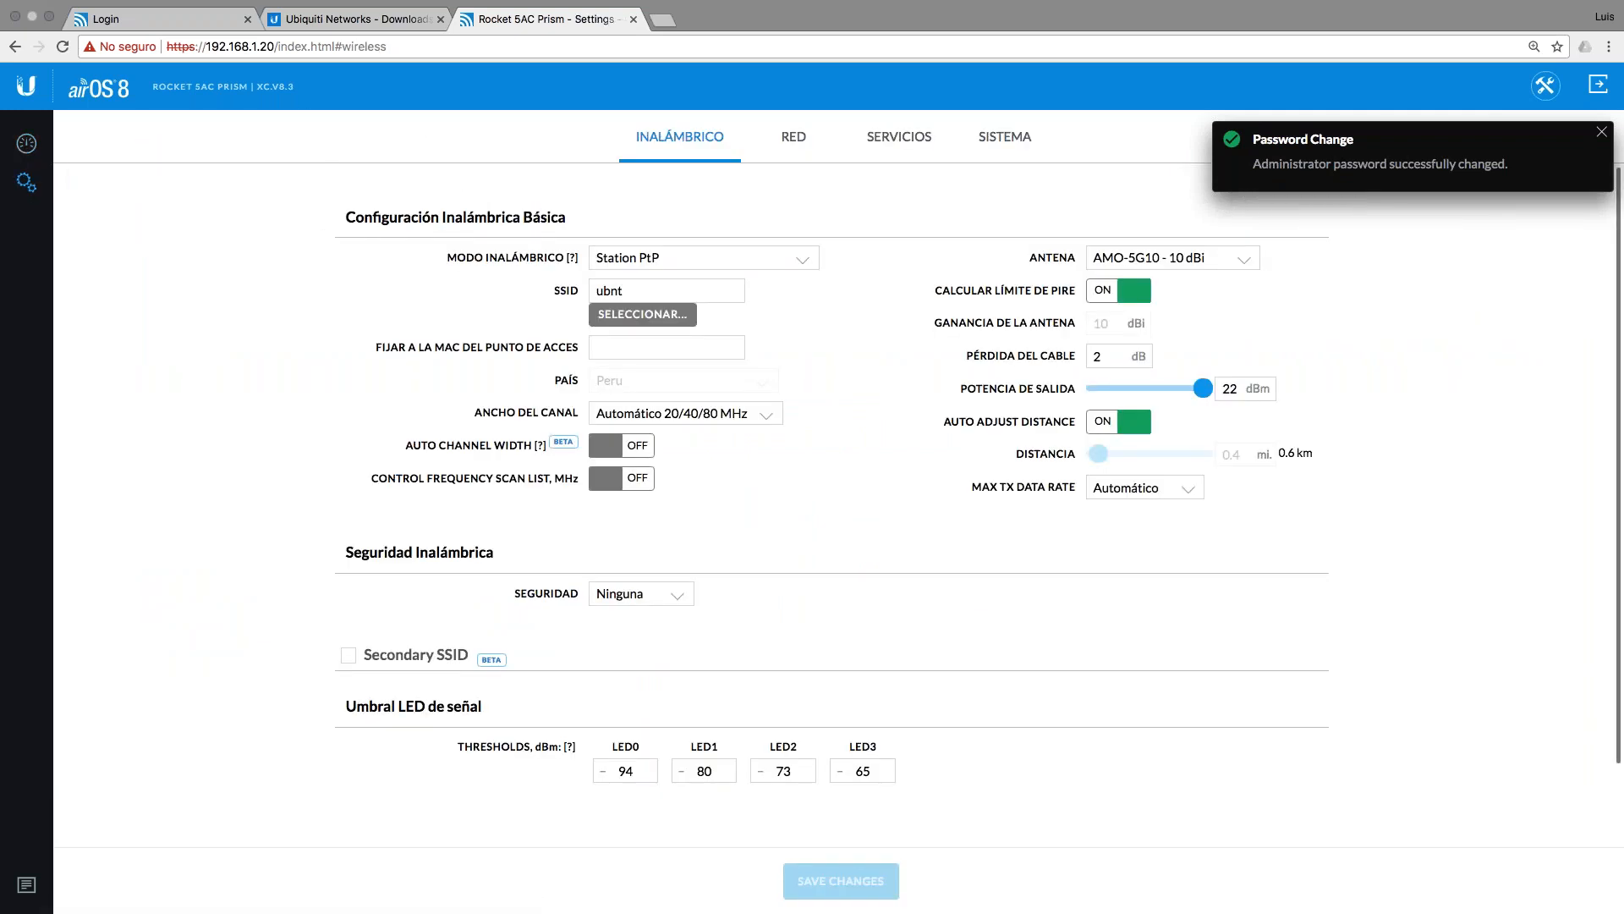
# Step: On the Sistema page, upload the XC.v8.4.2 .bin firmware file under Subir Firmware
pyautogui.click(1005, 137)
pyautogui.click(1599, 133)
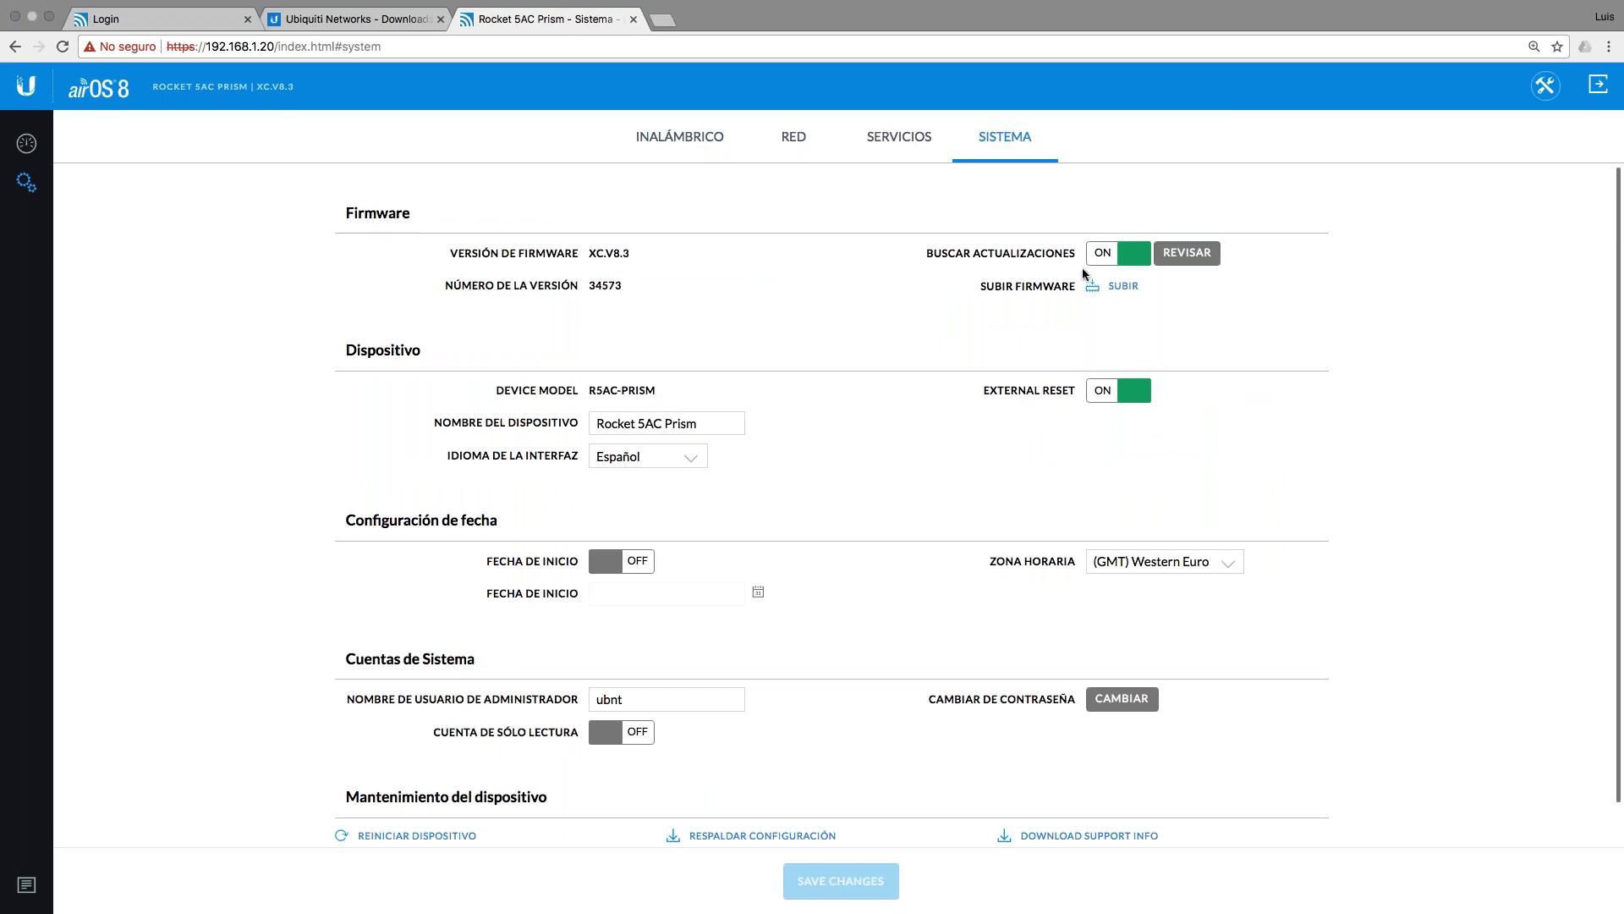
pyautogui.click(1124, 286)
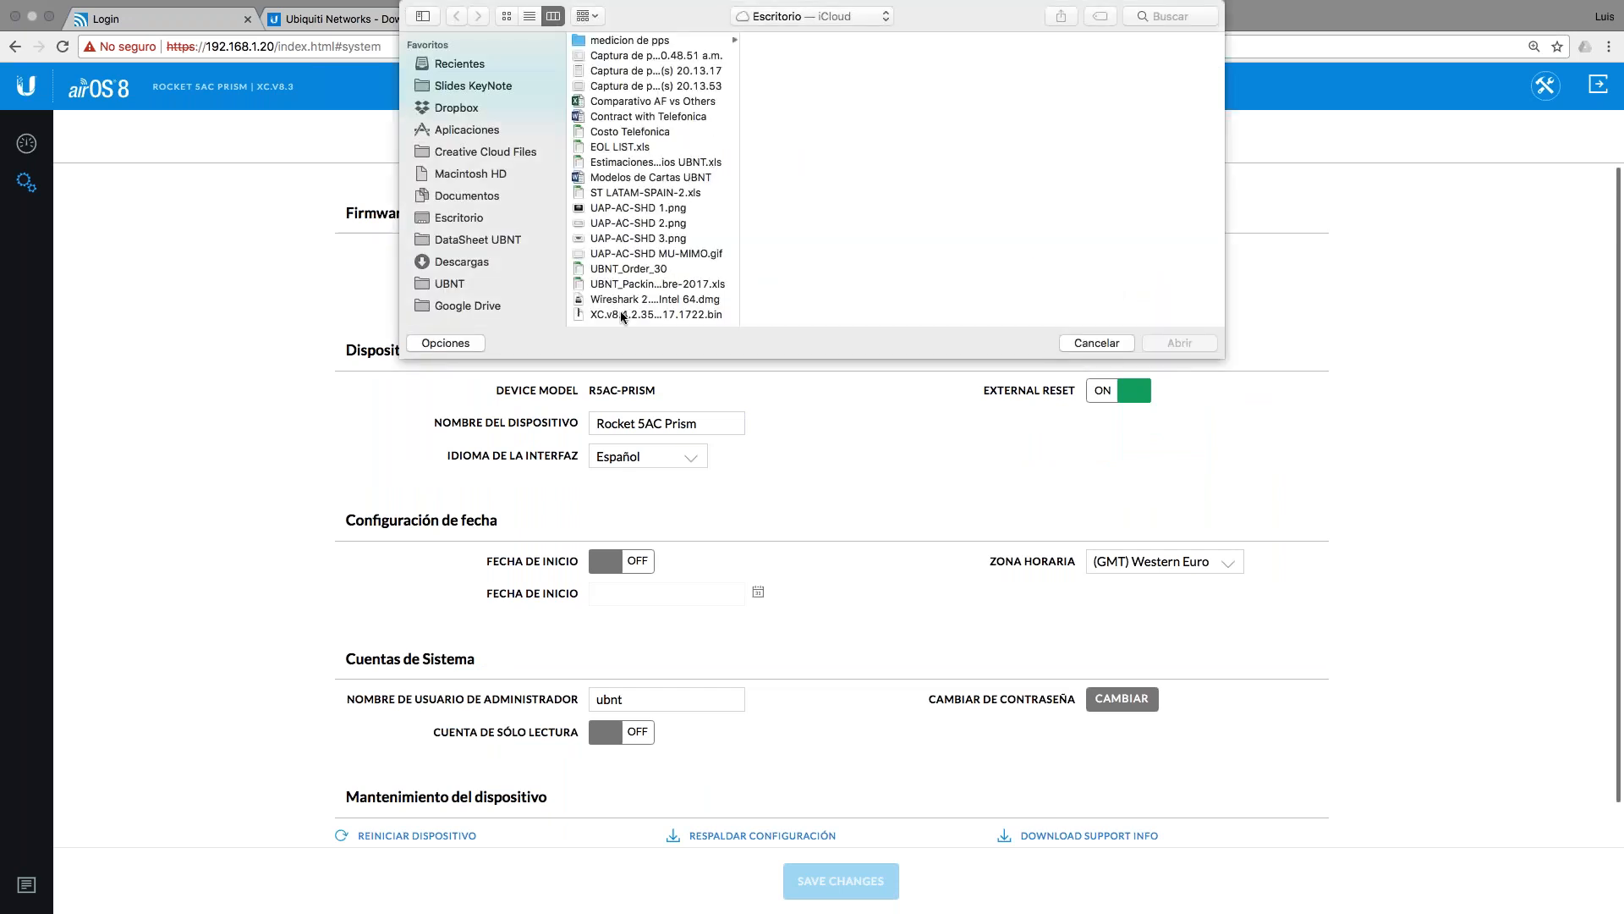
pyautogui.click(621, 315)
pyautogui.click(1183, 343)
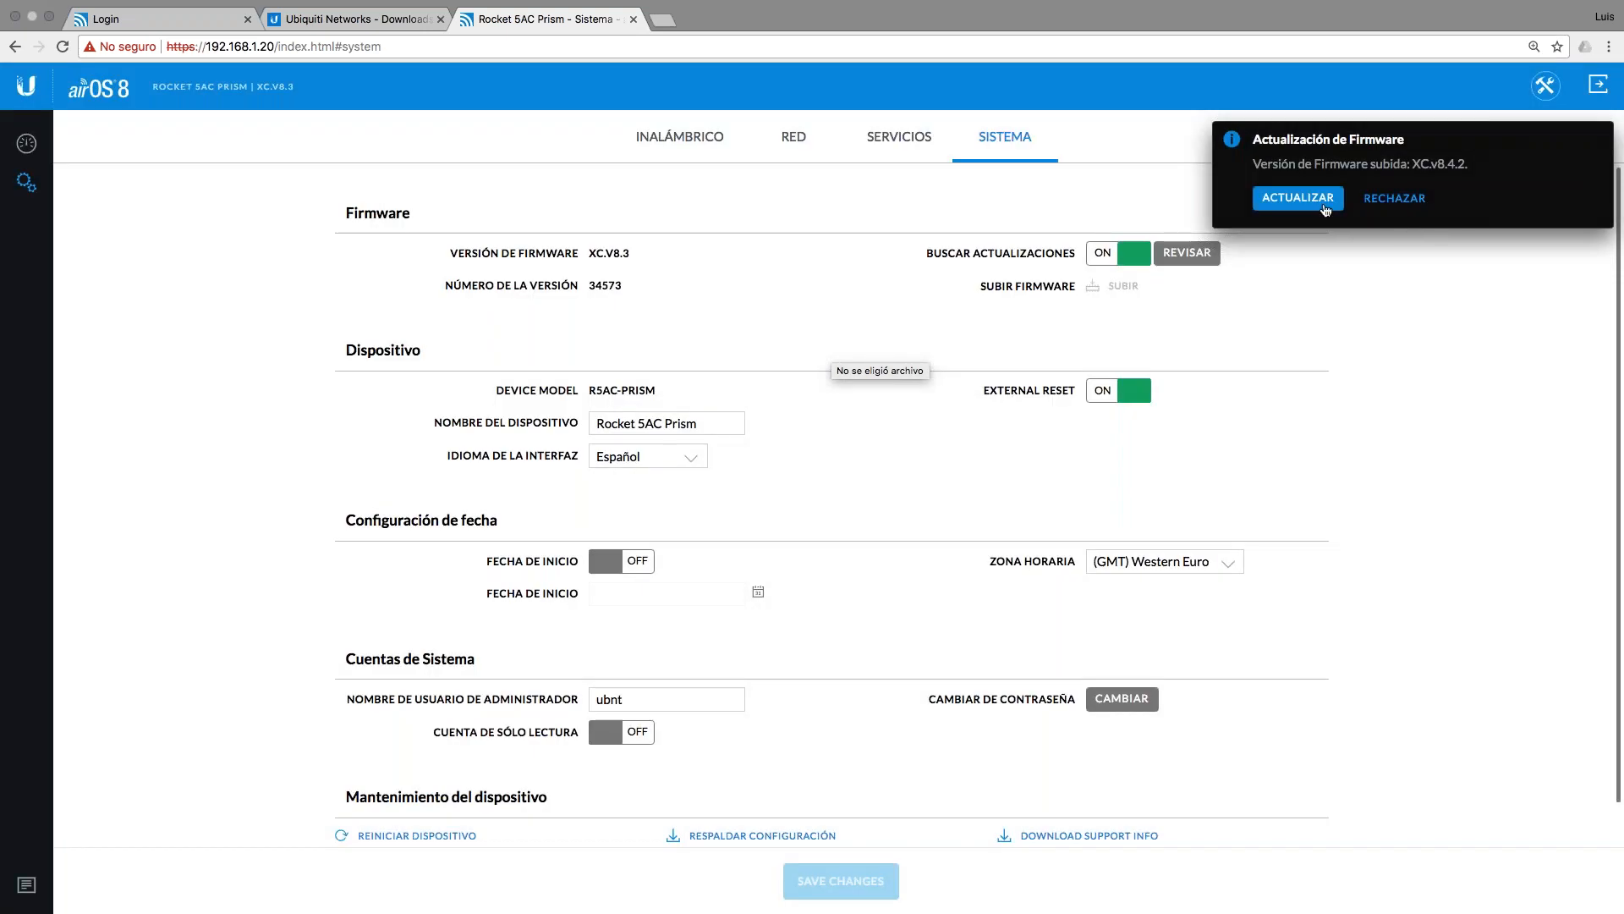
# Step: Install the uploaded v8.4.2 firmware with ACTUALIZAR and watch the ping during the reboot
pyautogui.click(1297, 199)
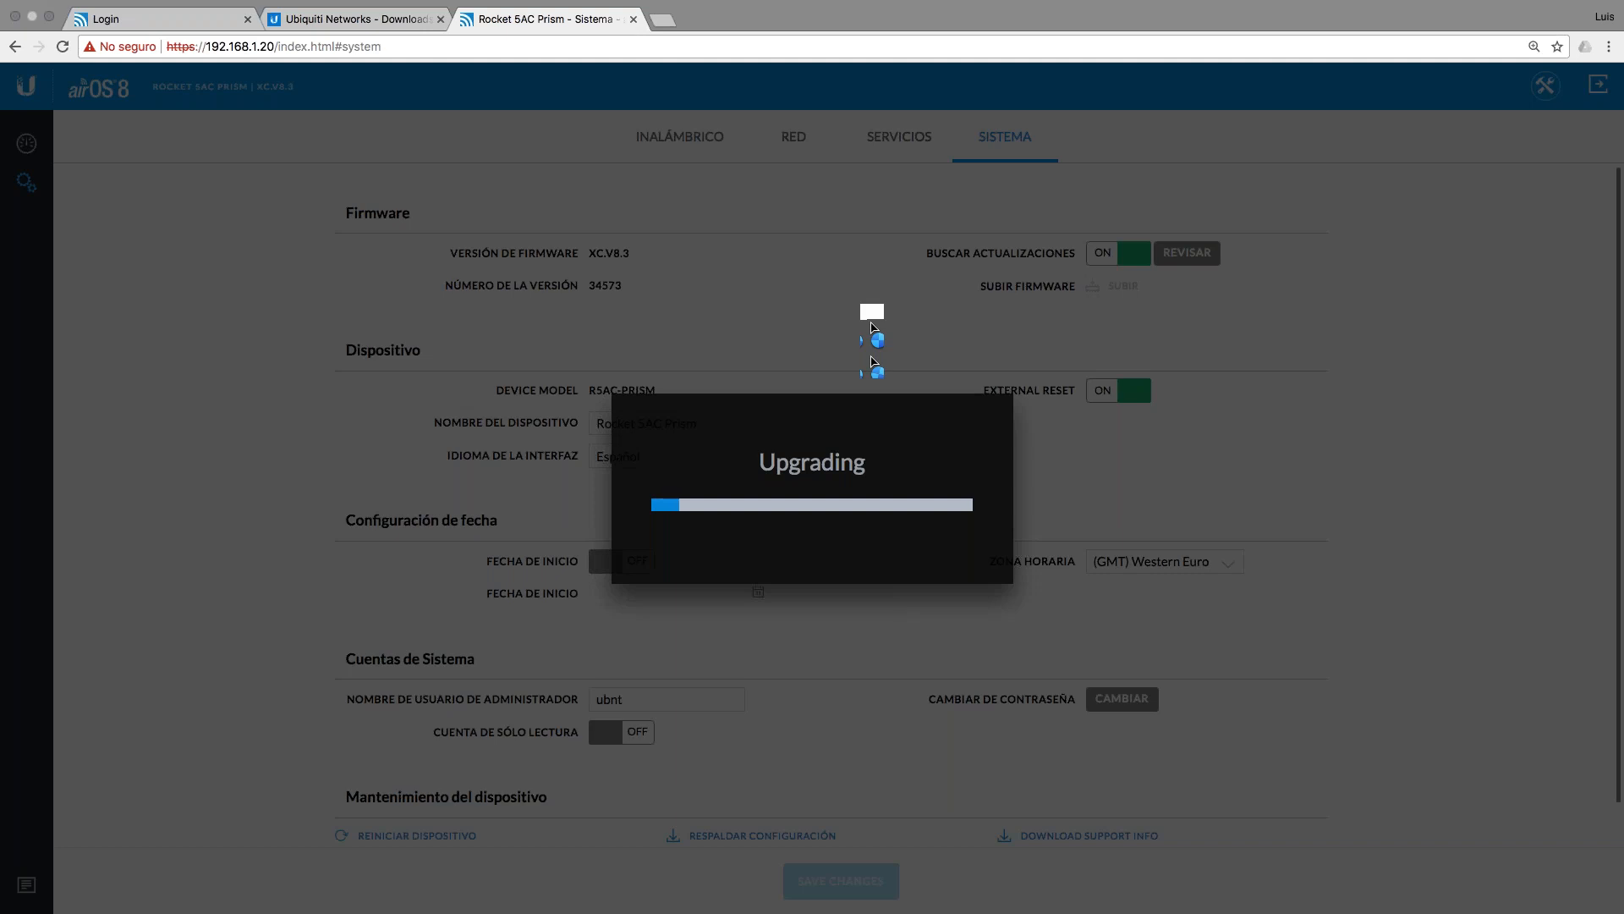
pyautogui.hotkey('ctrl', 'Left')
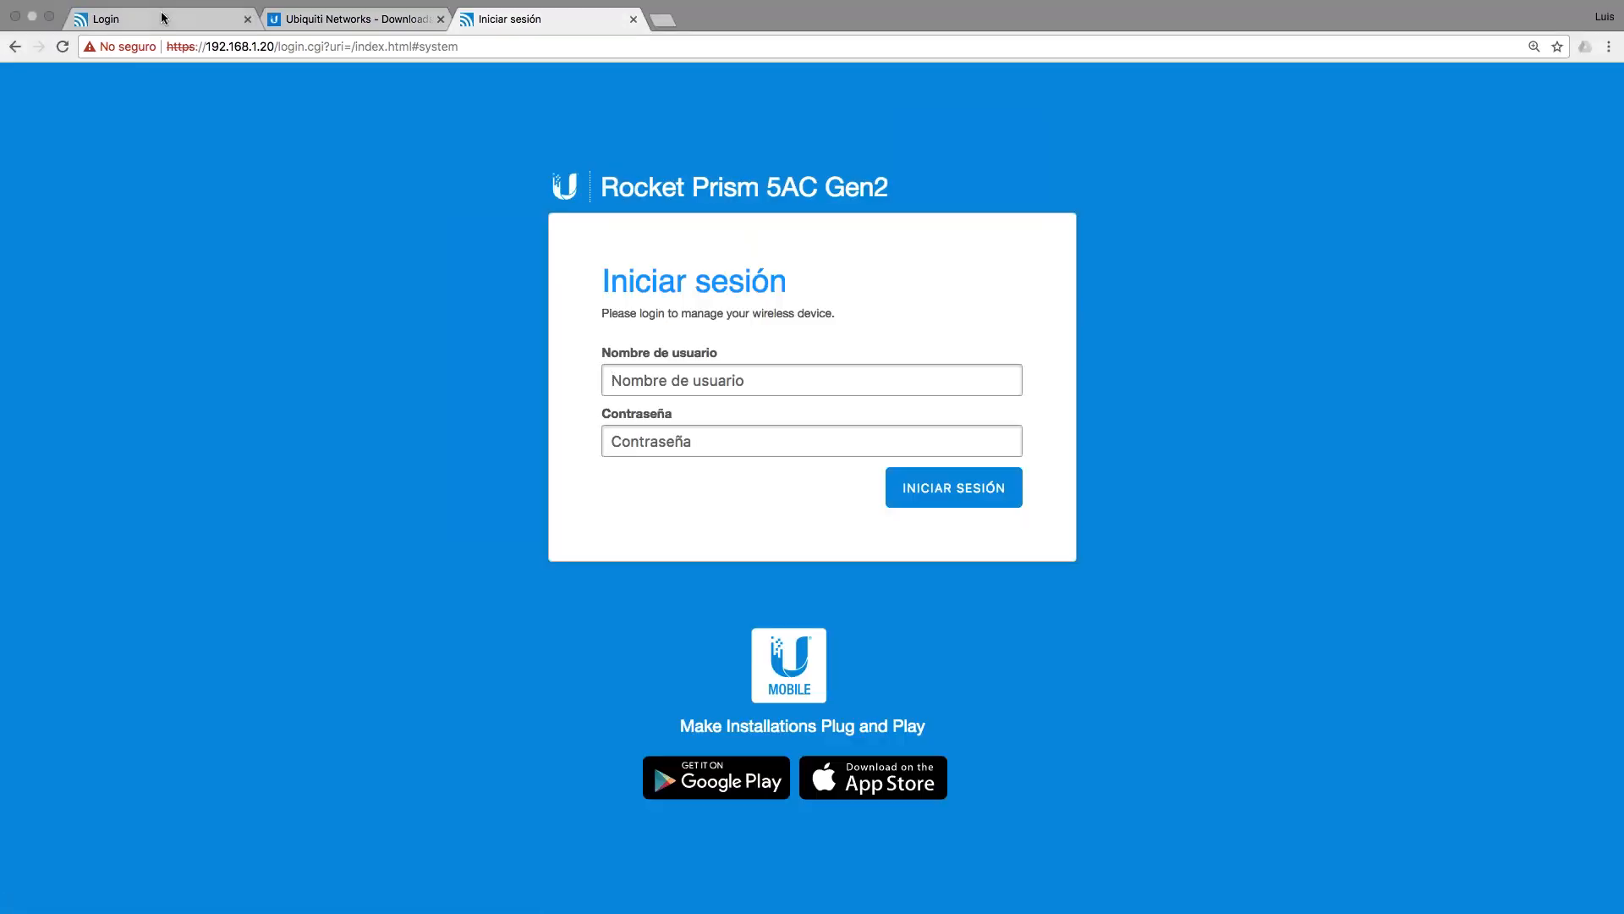
# Step: Reload the upgraded radio's login page and sign in with the admin username and password to reach the v8.4.2 (XC) dashboard
pyautogui.click(159, 21)
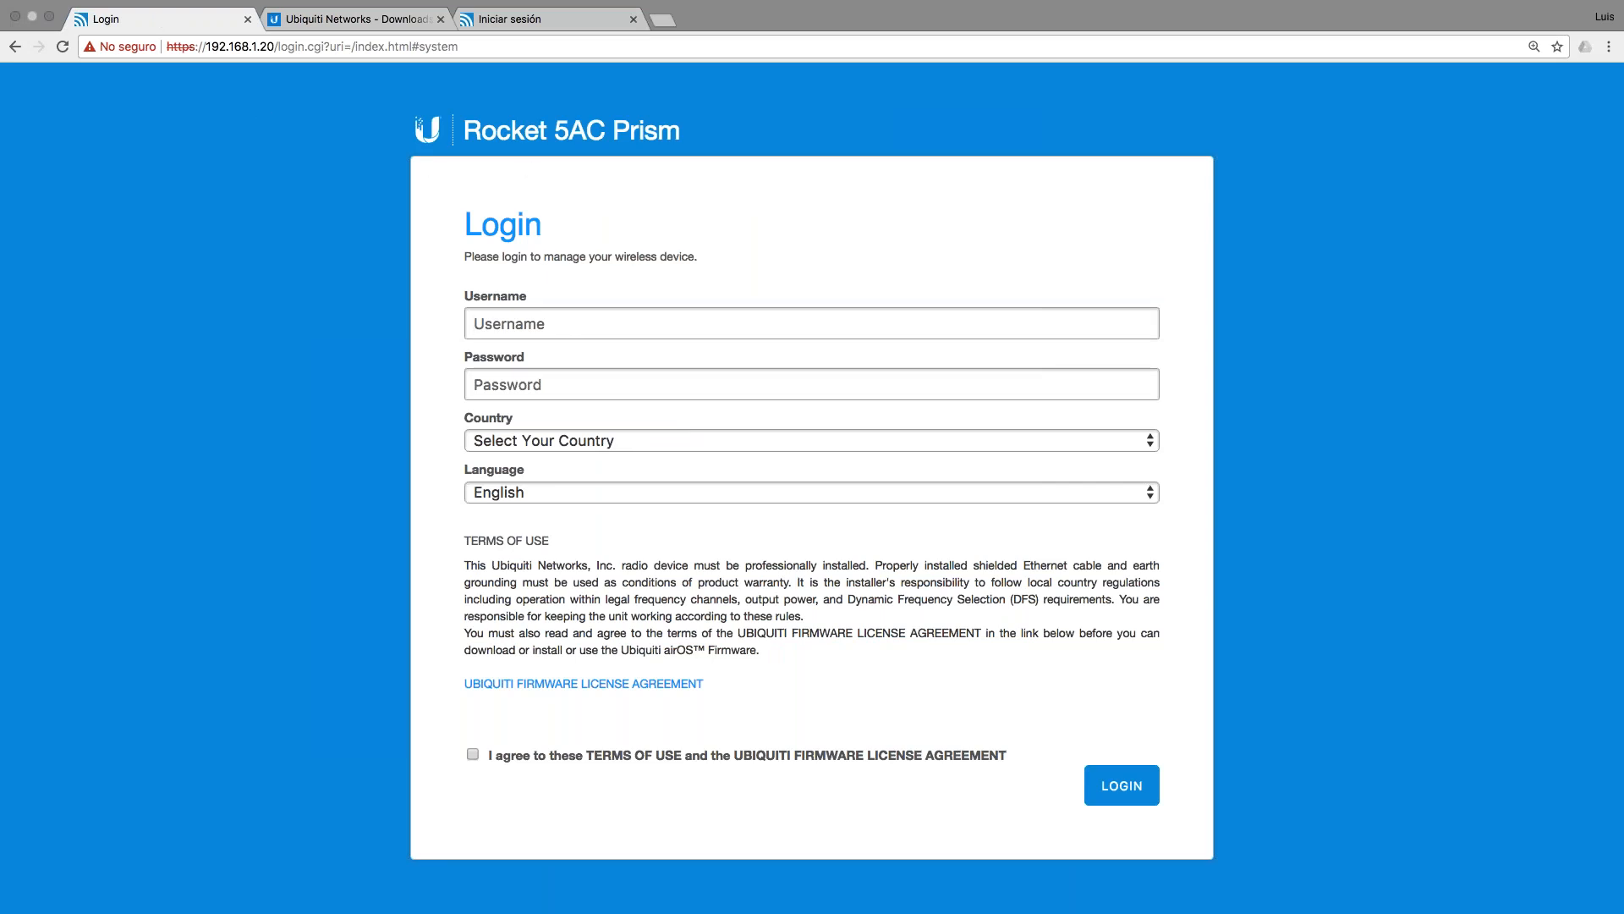
pyautogui.click(62, 46)
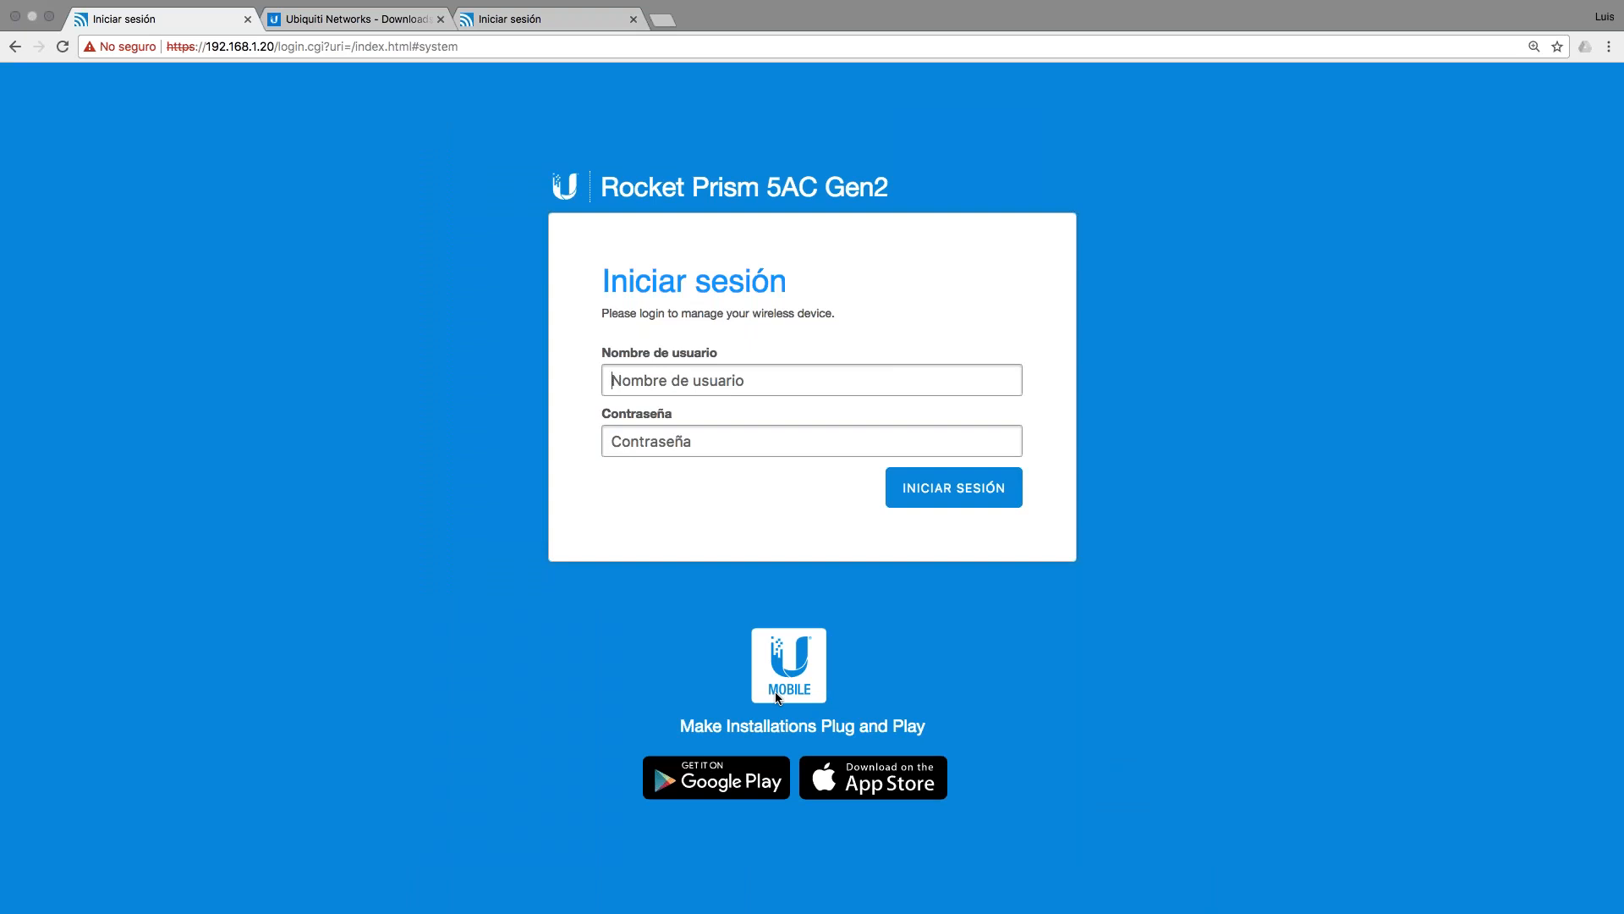
pyautogui.click(662, 383)
pyautogui.press('Tab')
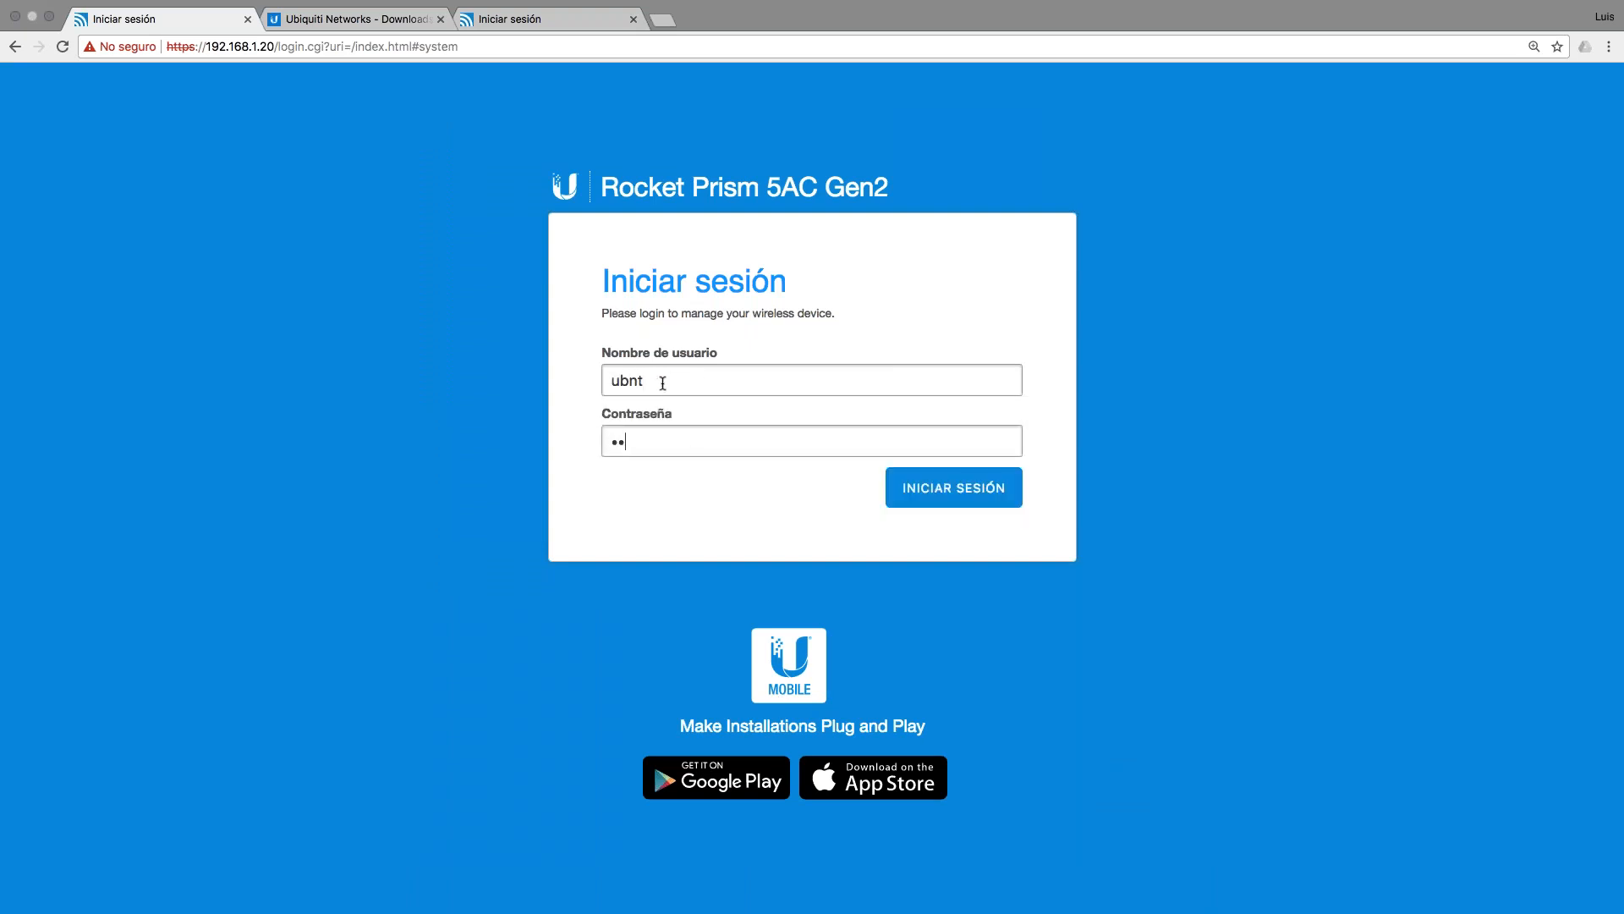
pyautogui.write('***')
pyautogui.click(944, 499)
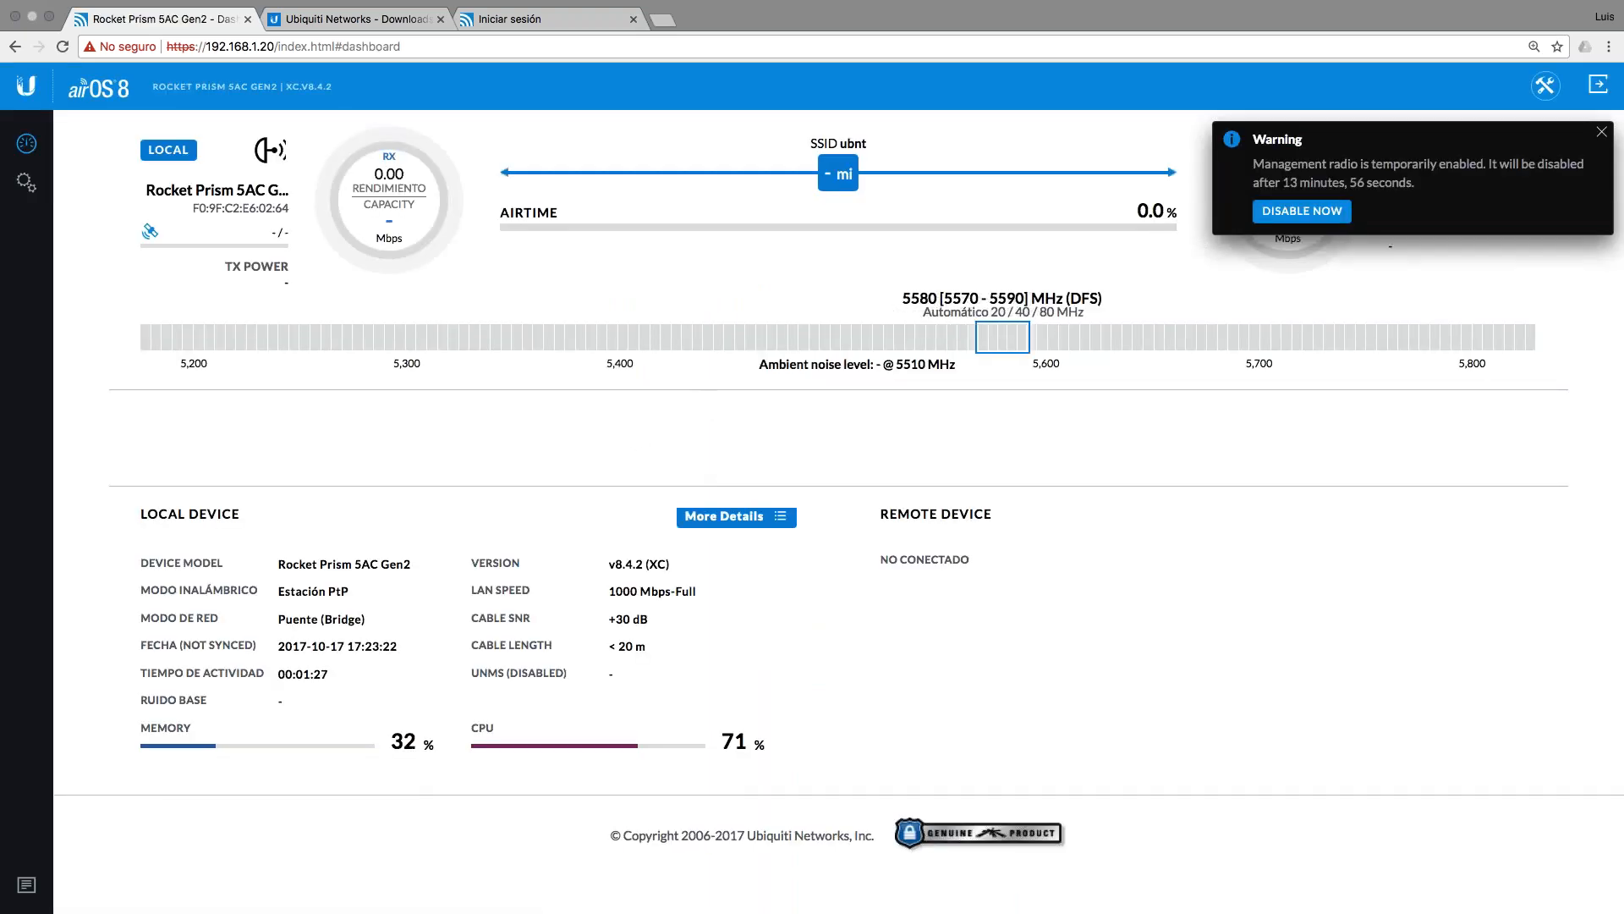
pyautogui.hotkey('ctrl', 'Left')
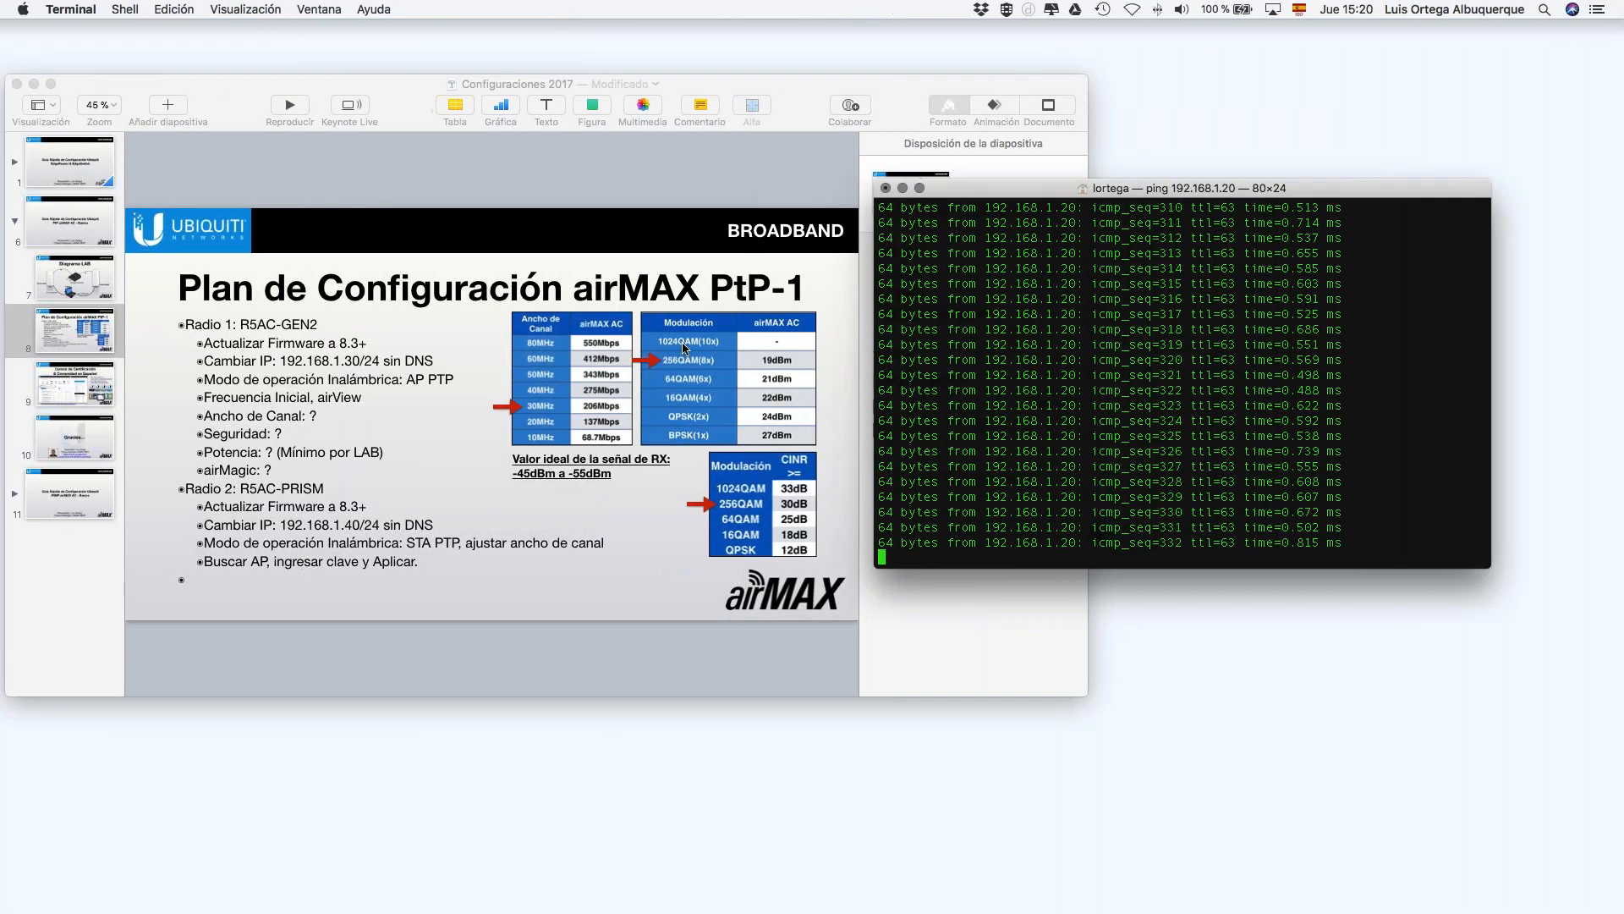
# Step: Move and enlarge the Keynote window to read the airMAX PtP-1 configuration plan slide
pyautogui.click(942, 112)
pyautogui.moveTo(874, 109); pyautogui.dragTo(862, 88)
pyautogui.moveTo(1079, 668); pyautogui.dragTo(1480, 874)
pyautogui.scroll(5, 658, 476)
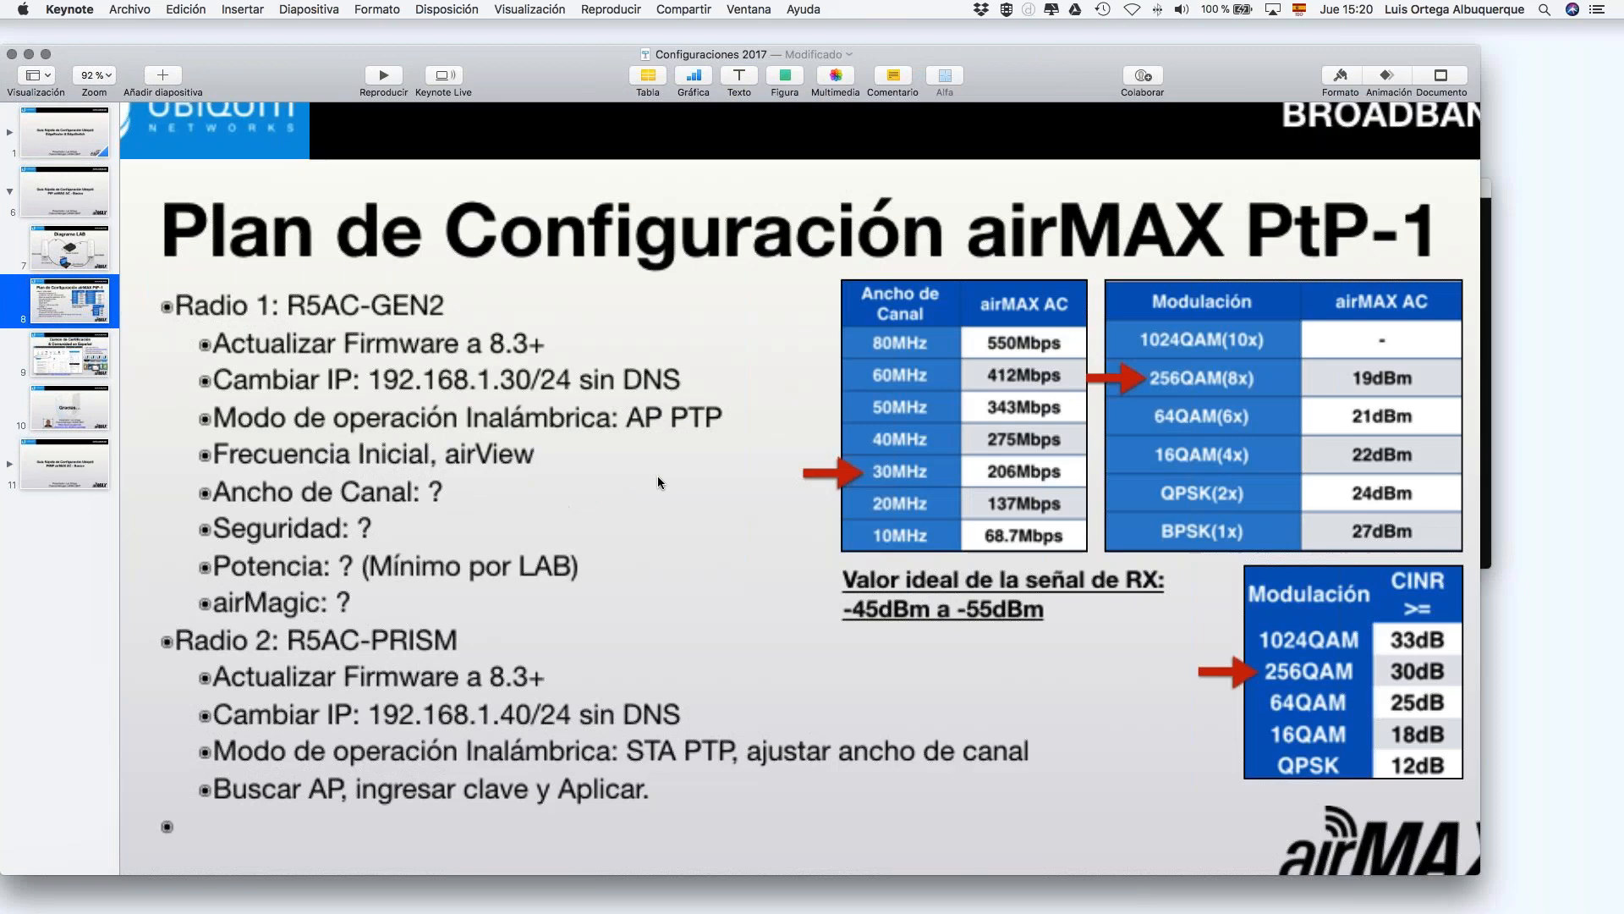
pyautogui.scroll(-4, 657, 476)
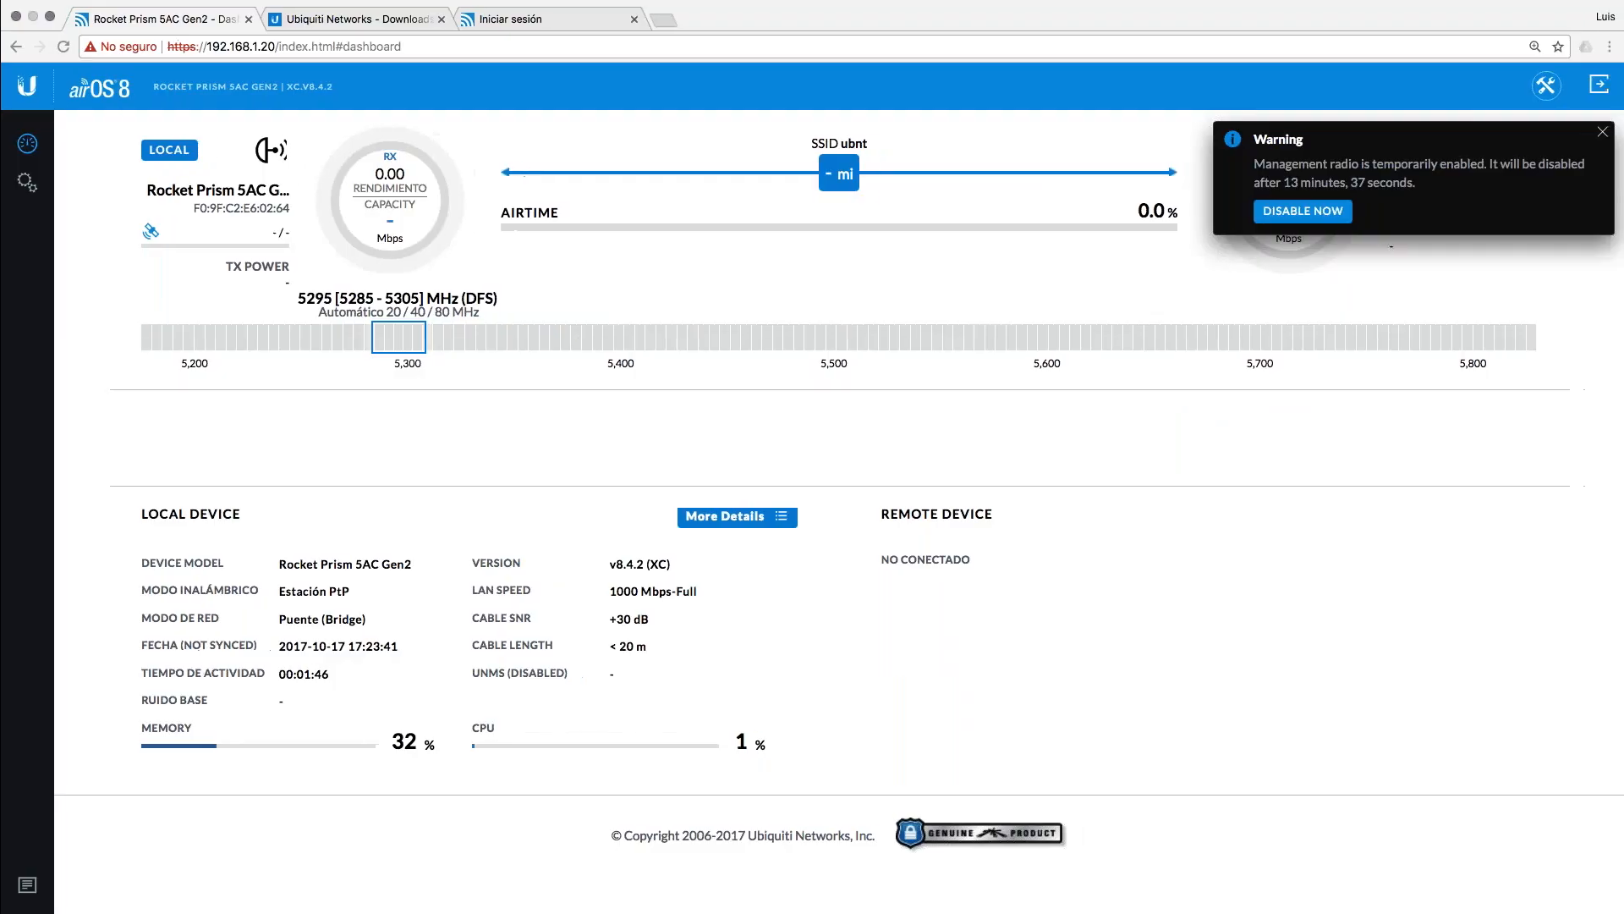
# Step: Open the RED network settings, dismiss the warning, and set Modo de Configuración to Avanzadas, then back to Simple
pyautogui.click(27, 184)
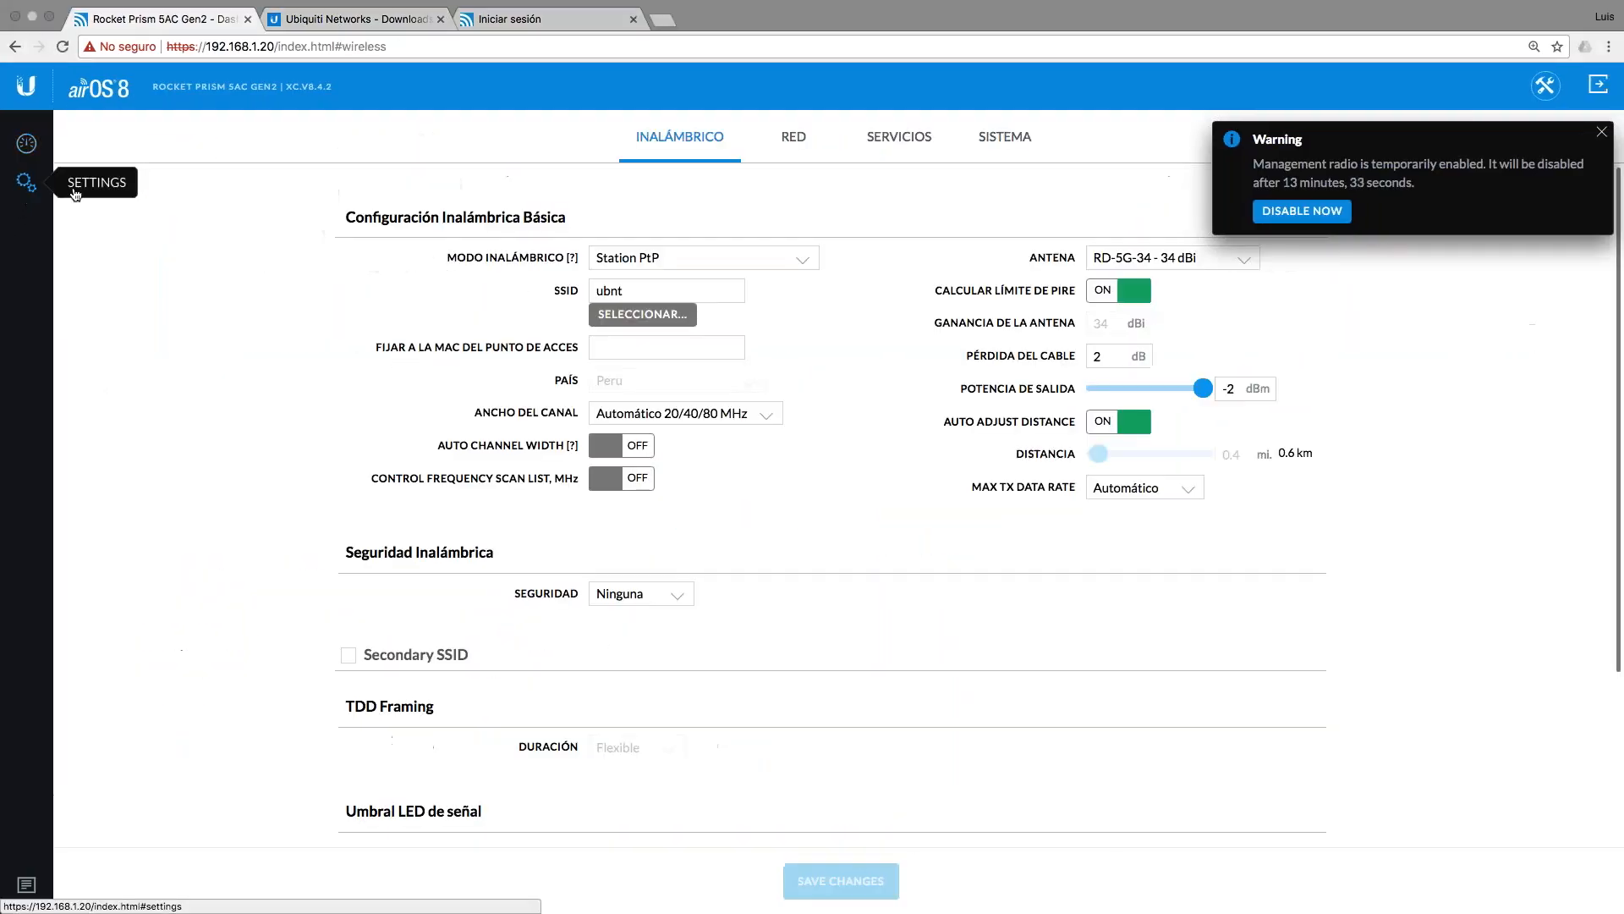
pyautogui.click(794, 136)
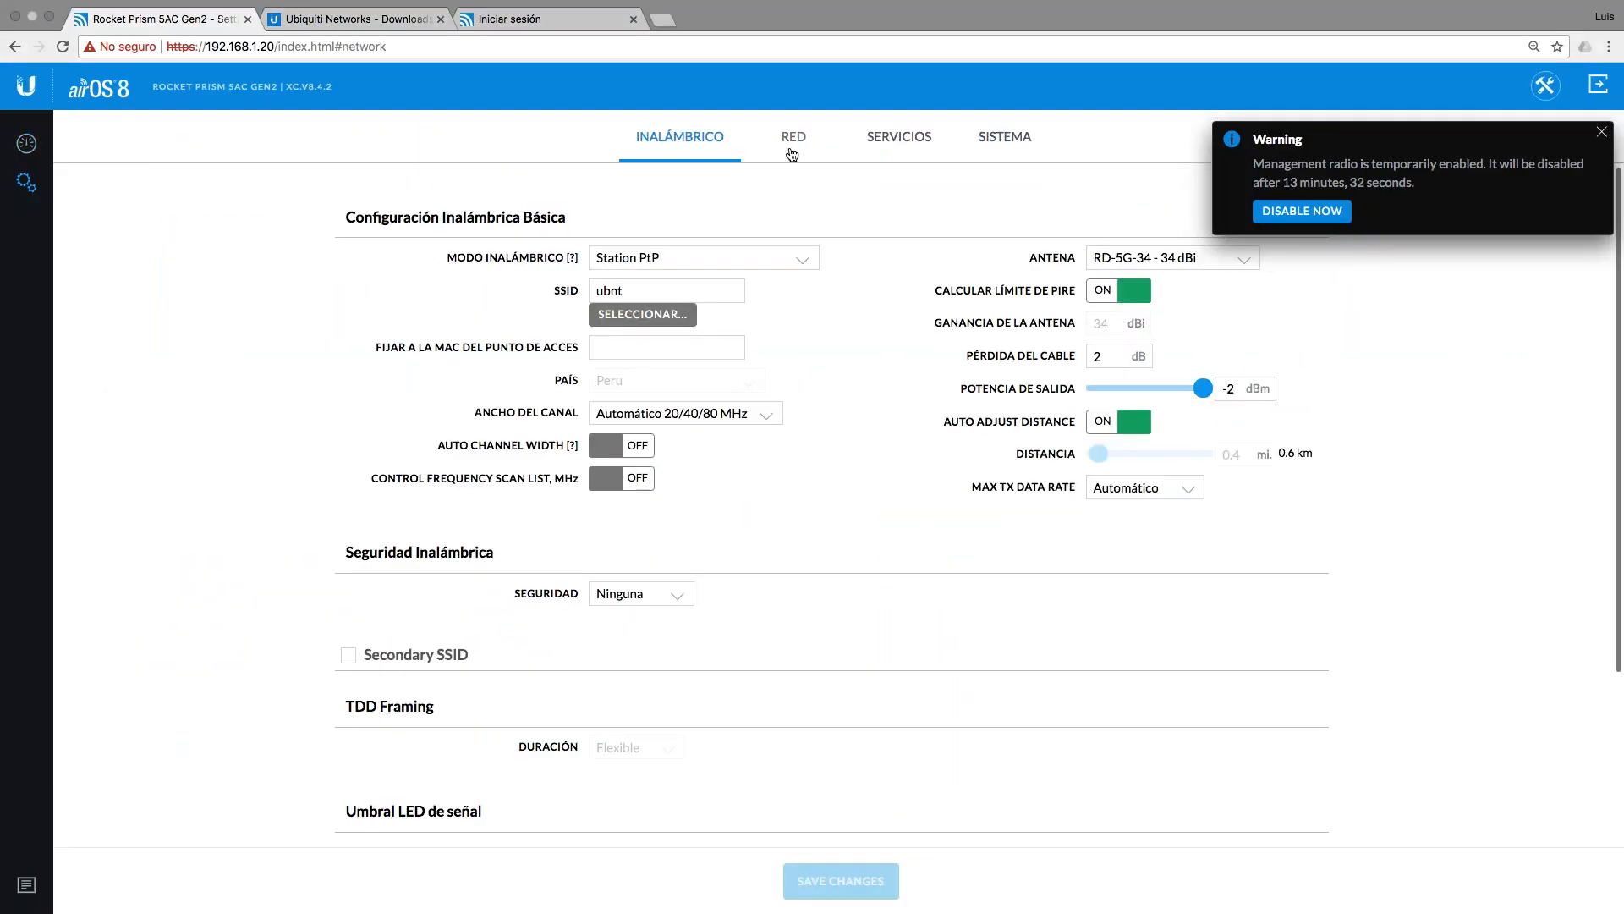
pyautogui.click(1601, 132)
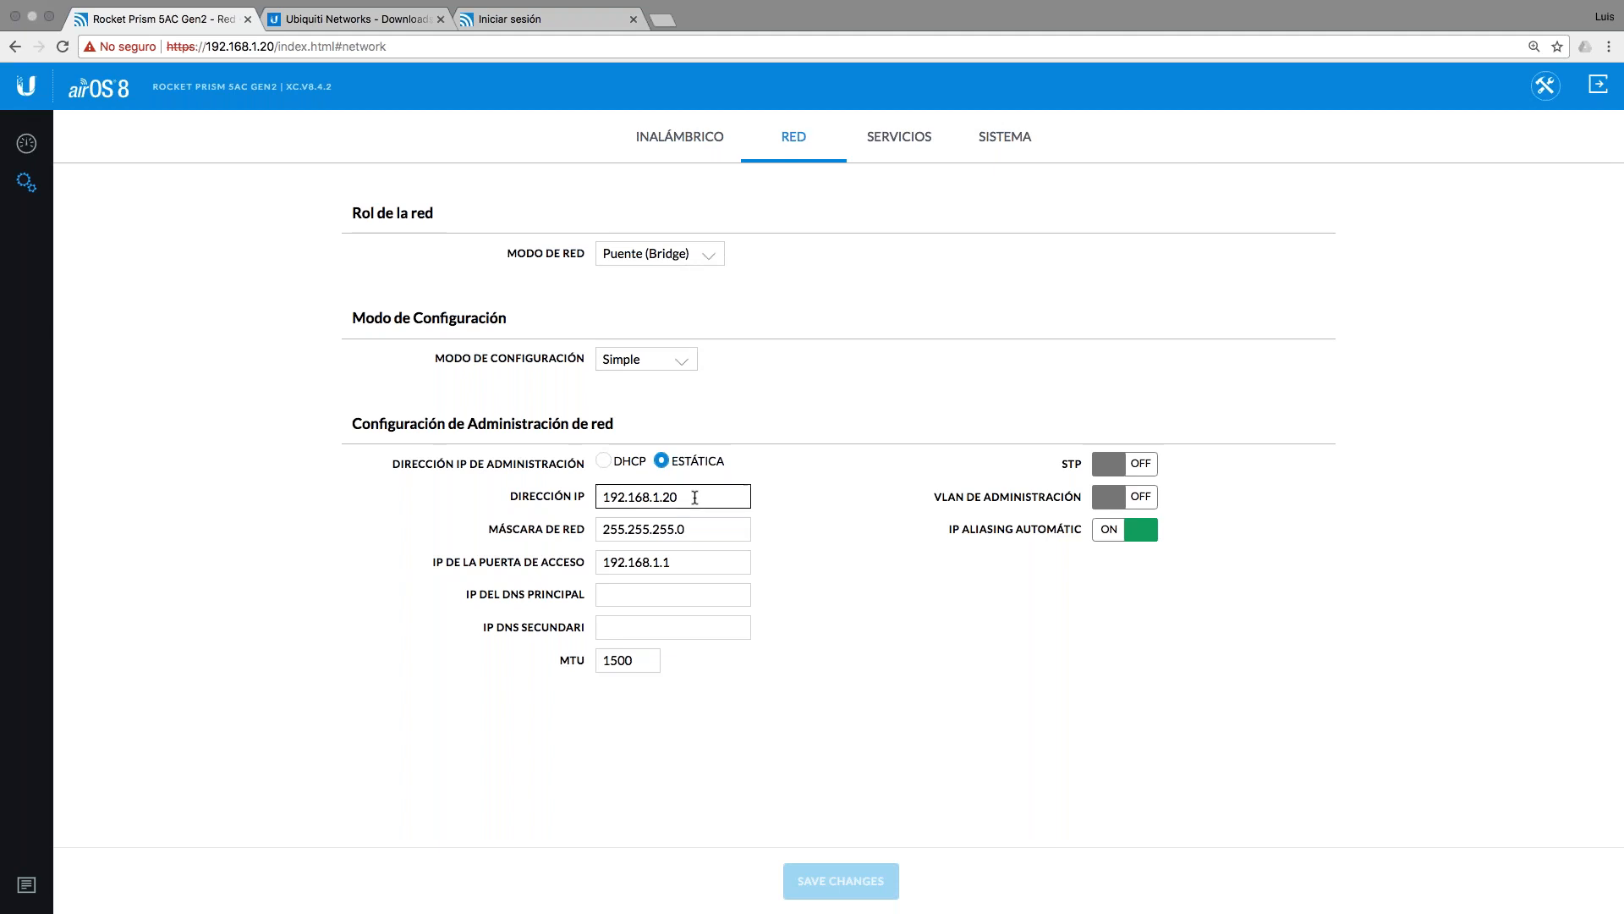
pyautogui.click(670, 365)
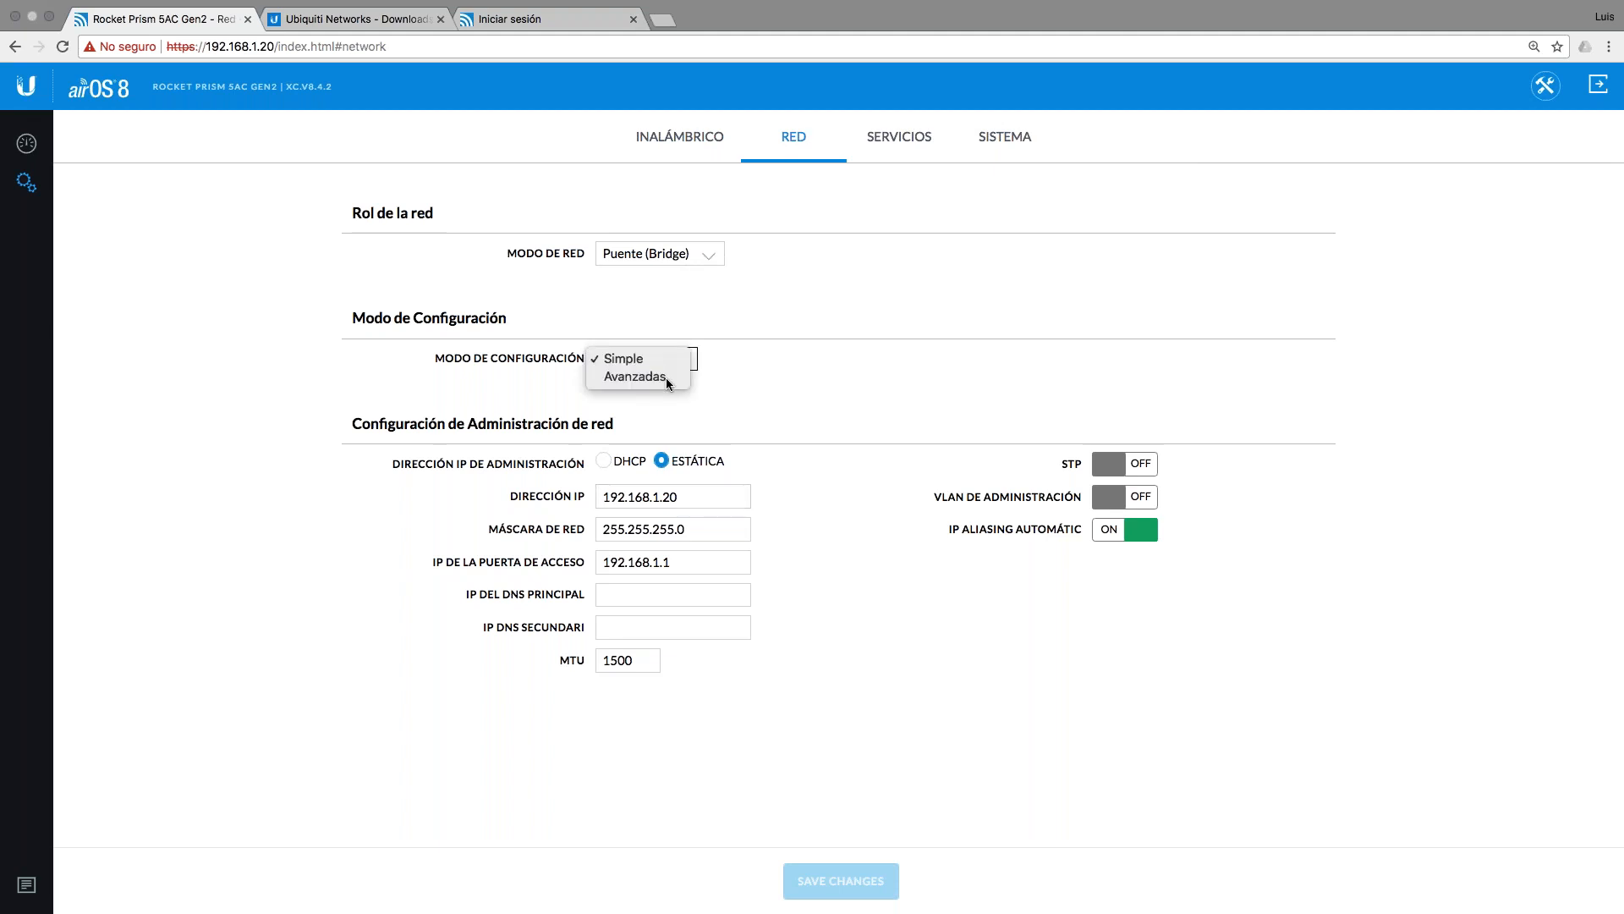
pyautogui.click(668, 375)
pyautogui.scroll(-1, 918, 652)
pyautogui.scroll(-10, 920, 658)
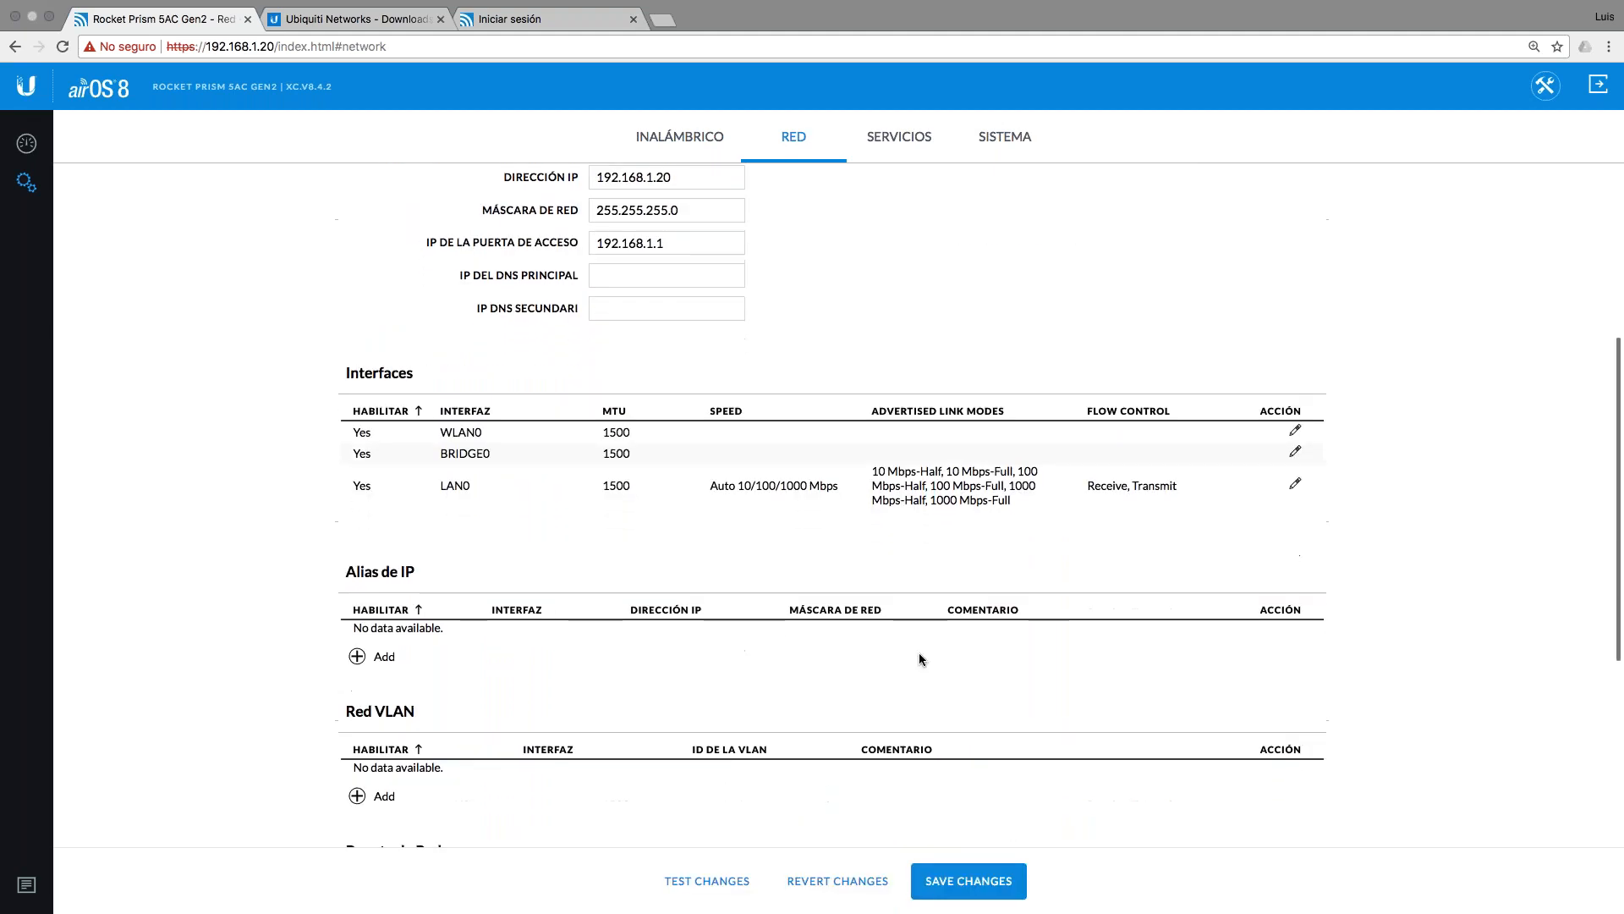
pyautogui.scroll(10, 647, 367)
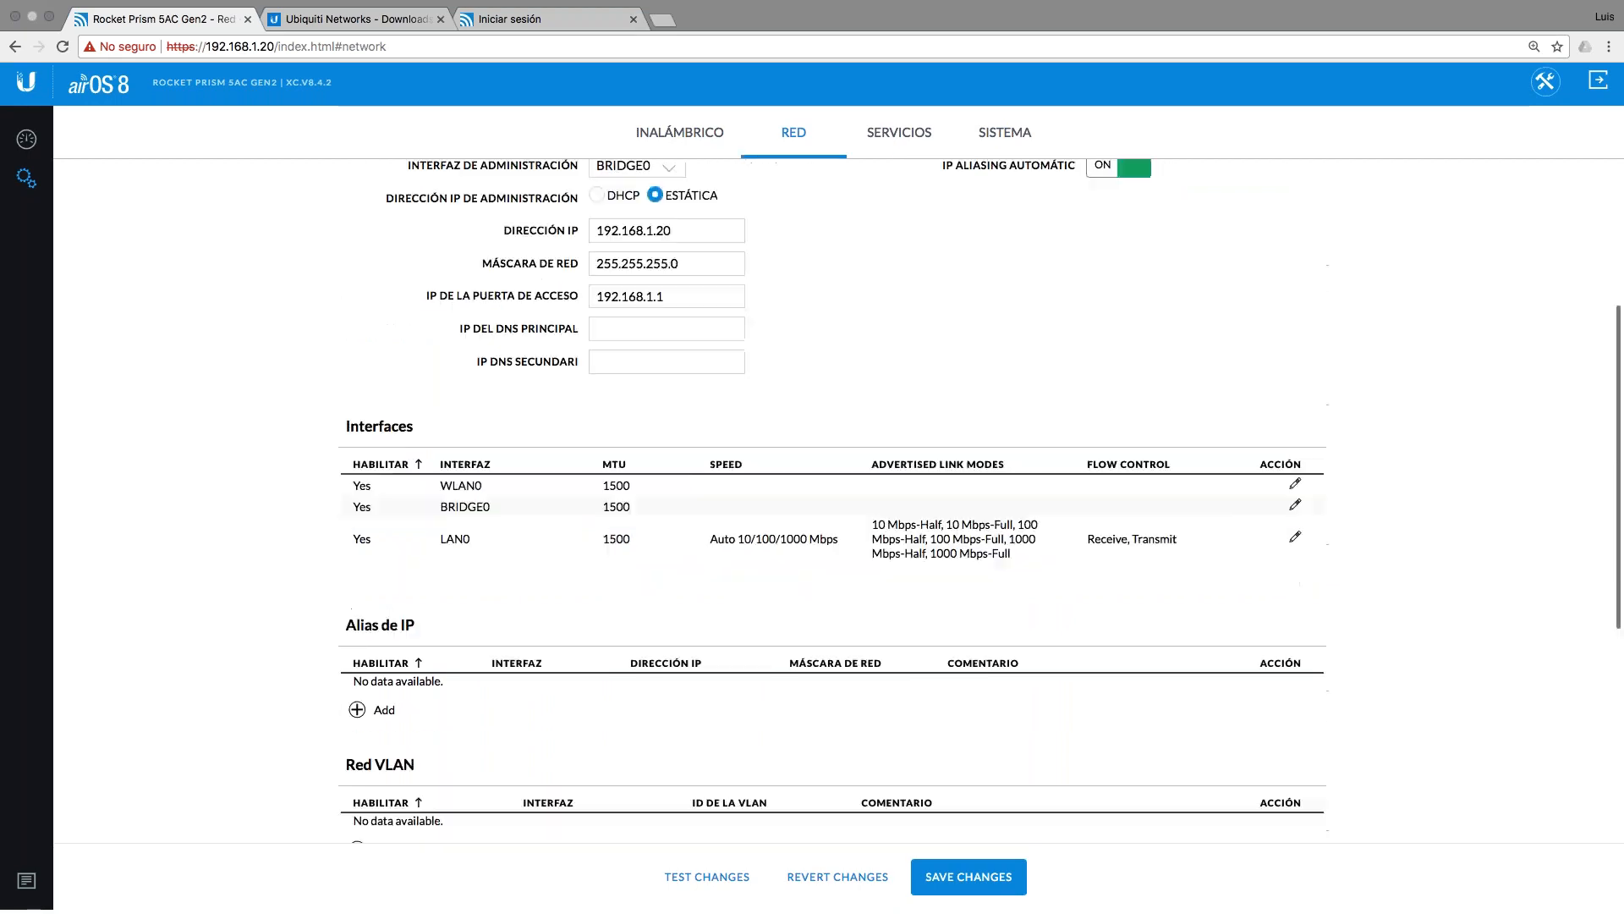
pyautogui.click(647, 368)
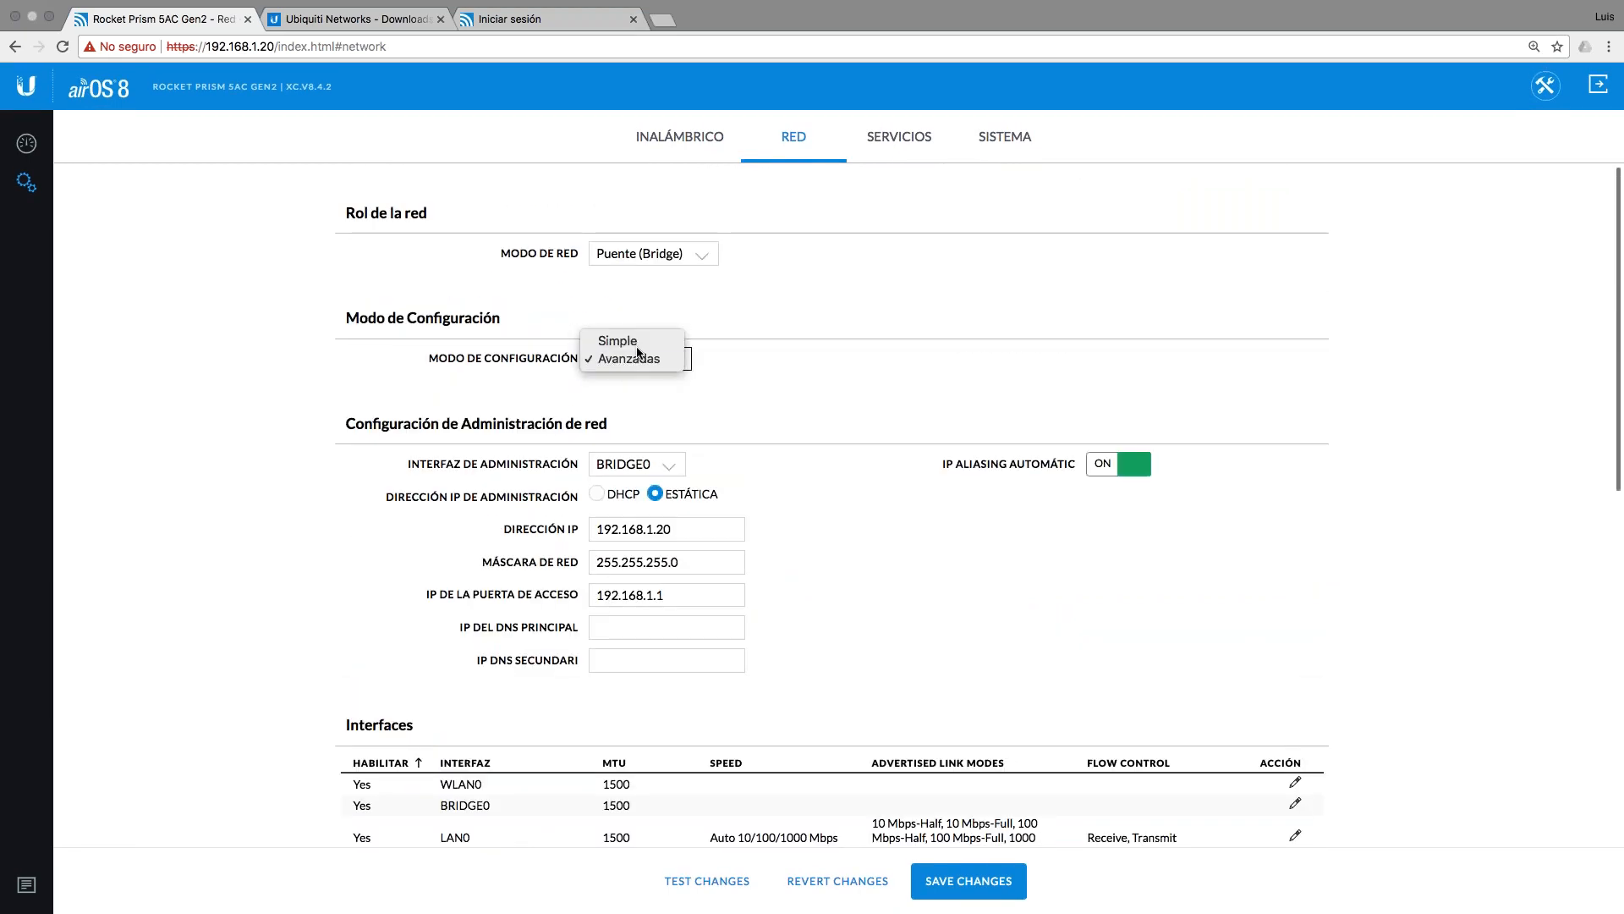
pyautogui.click(618, 340)
# Step: Change Dirección IP from 192.168.1.20 to 192.168.1.30, checking the plan slide
pyautogui.click(687, 499)
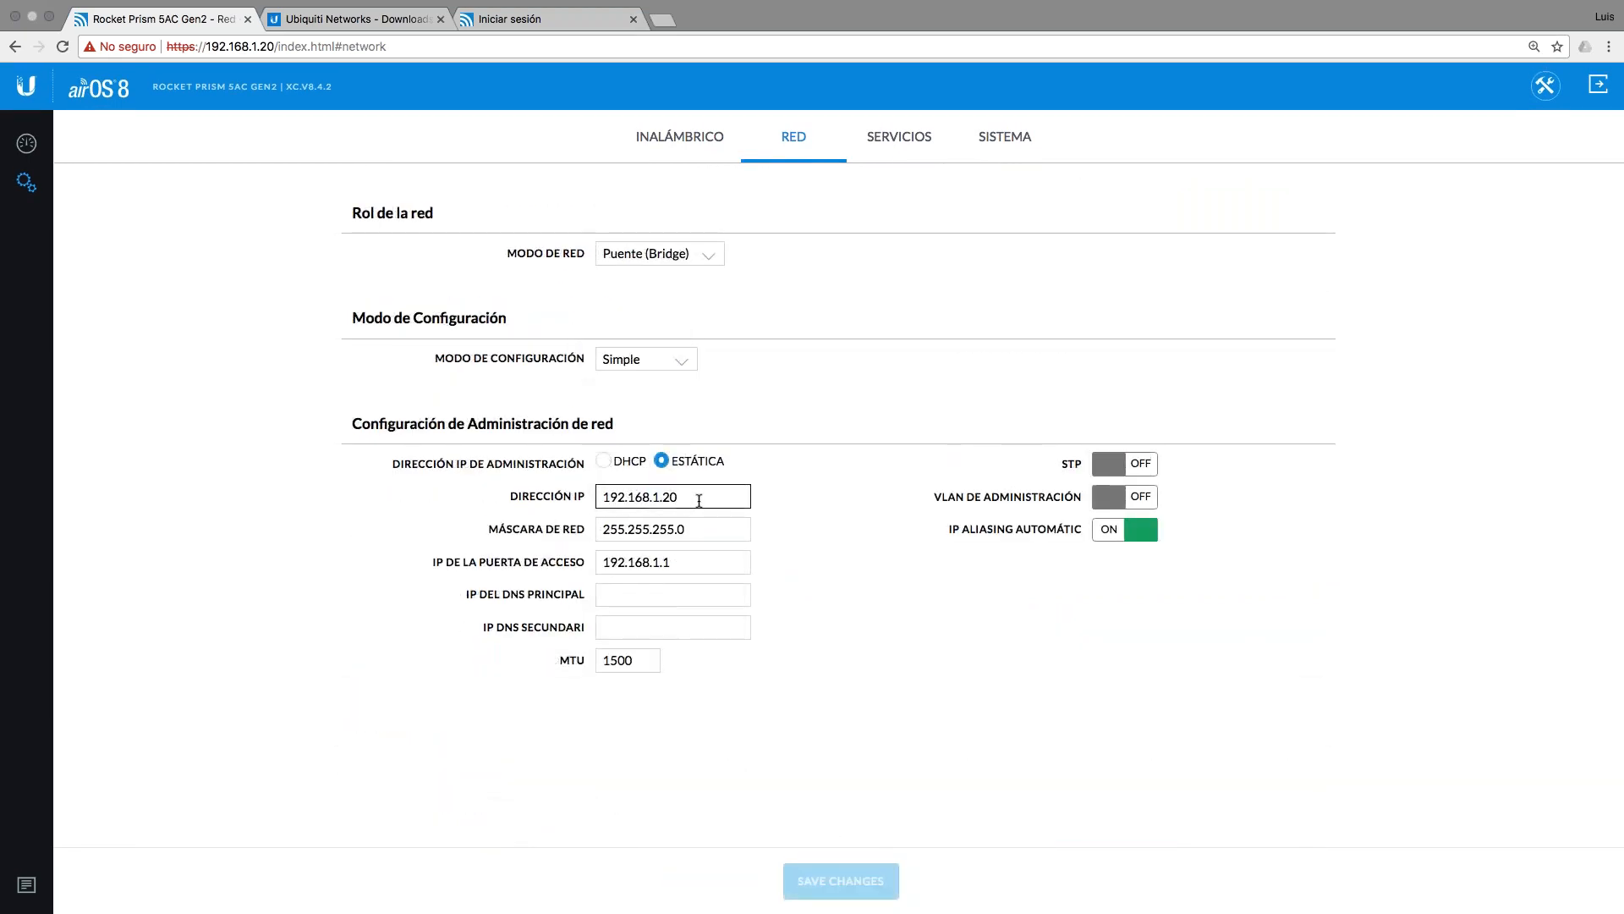
pyautogui.write('0')
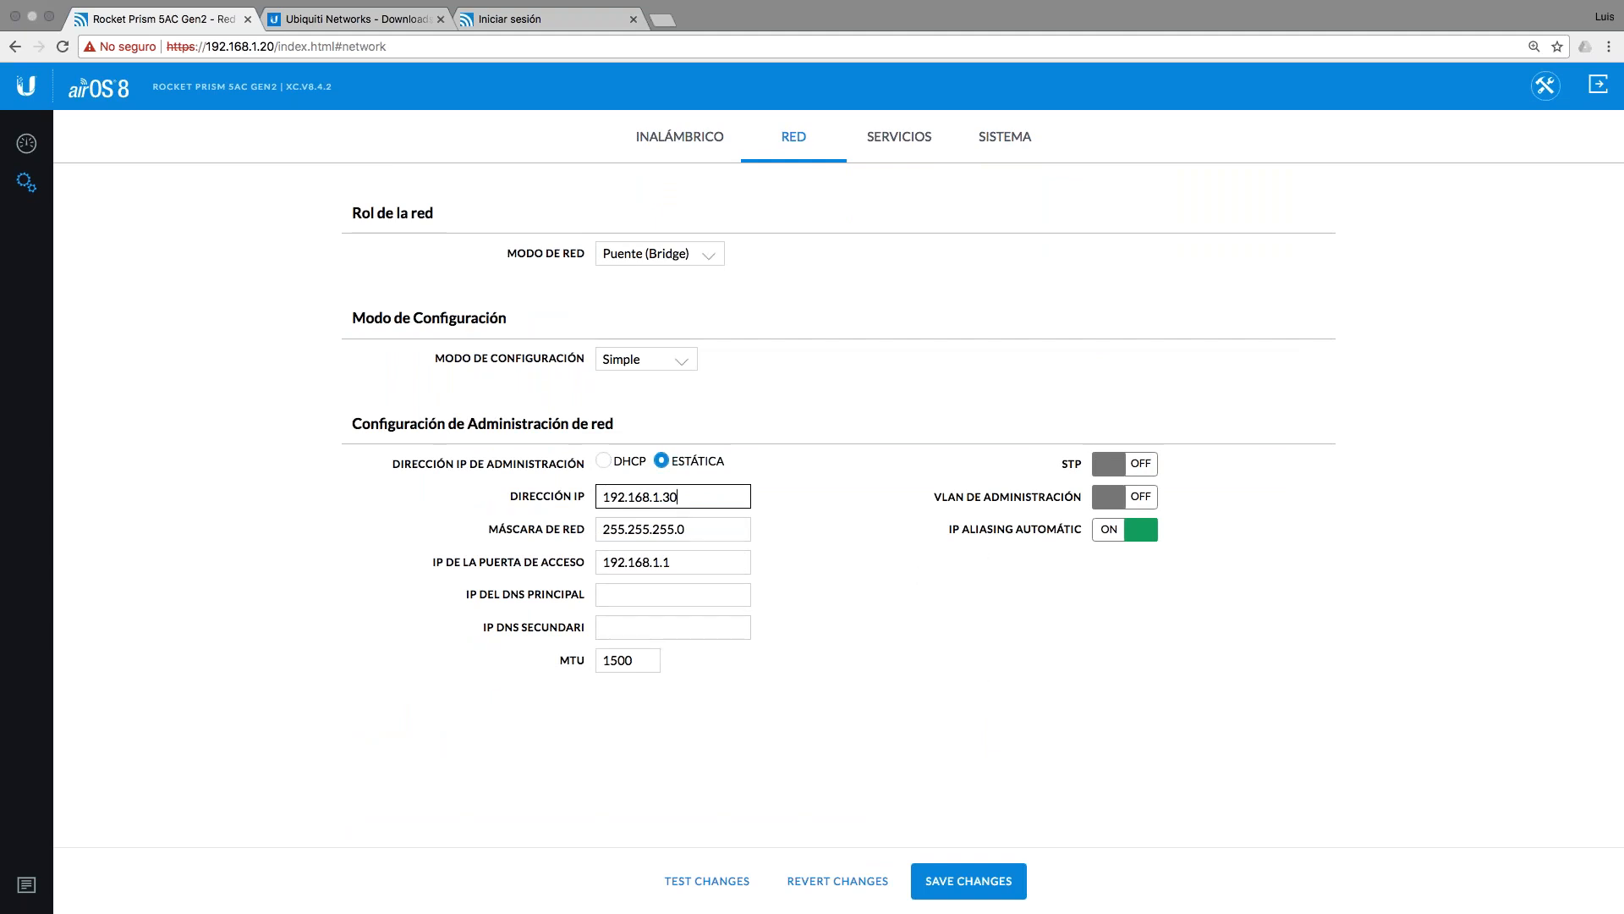
pyautogui.hotkey('ctrl', 'Left')
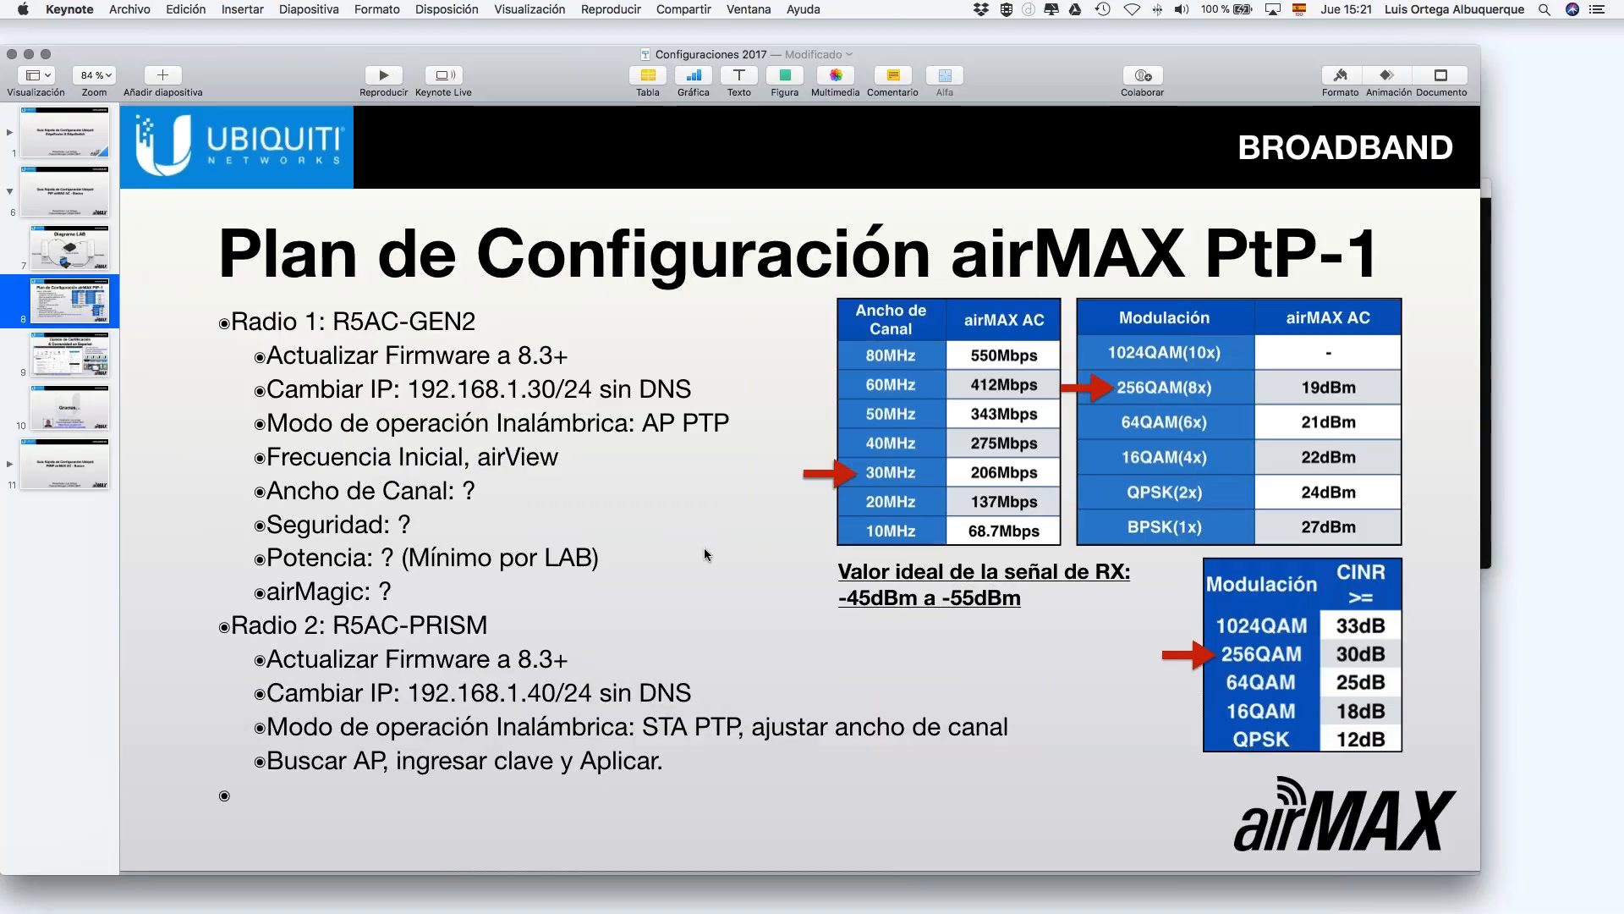
pyautogui.hotkey('ctrl', 'Right')
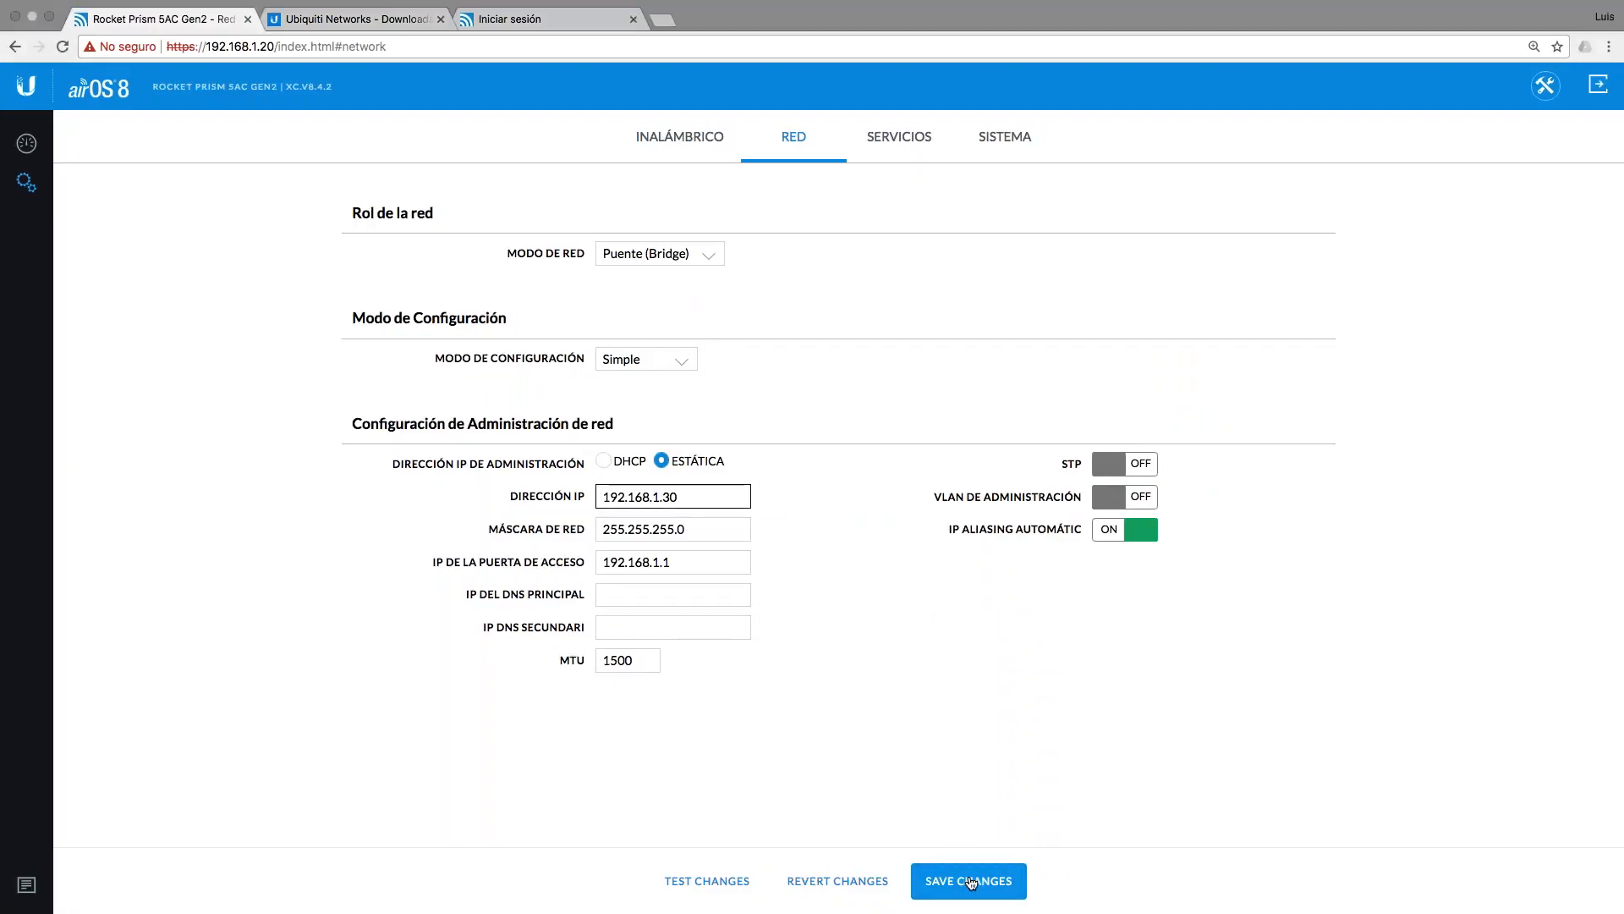
# Step: Save the 192.168.1.30 address and confirm disabling the management radio
pyautogui.click(971, 883)
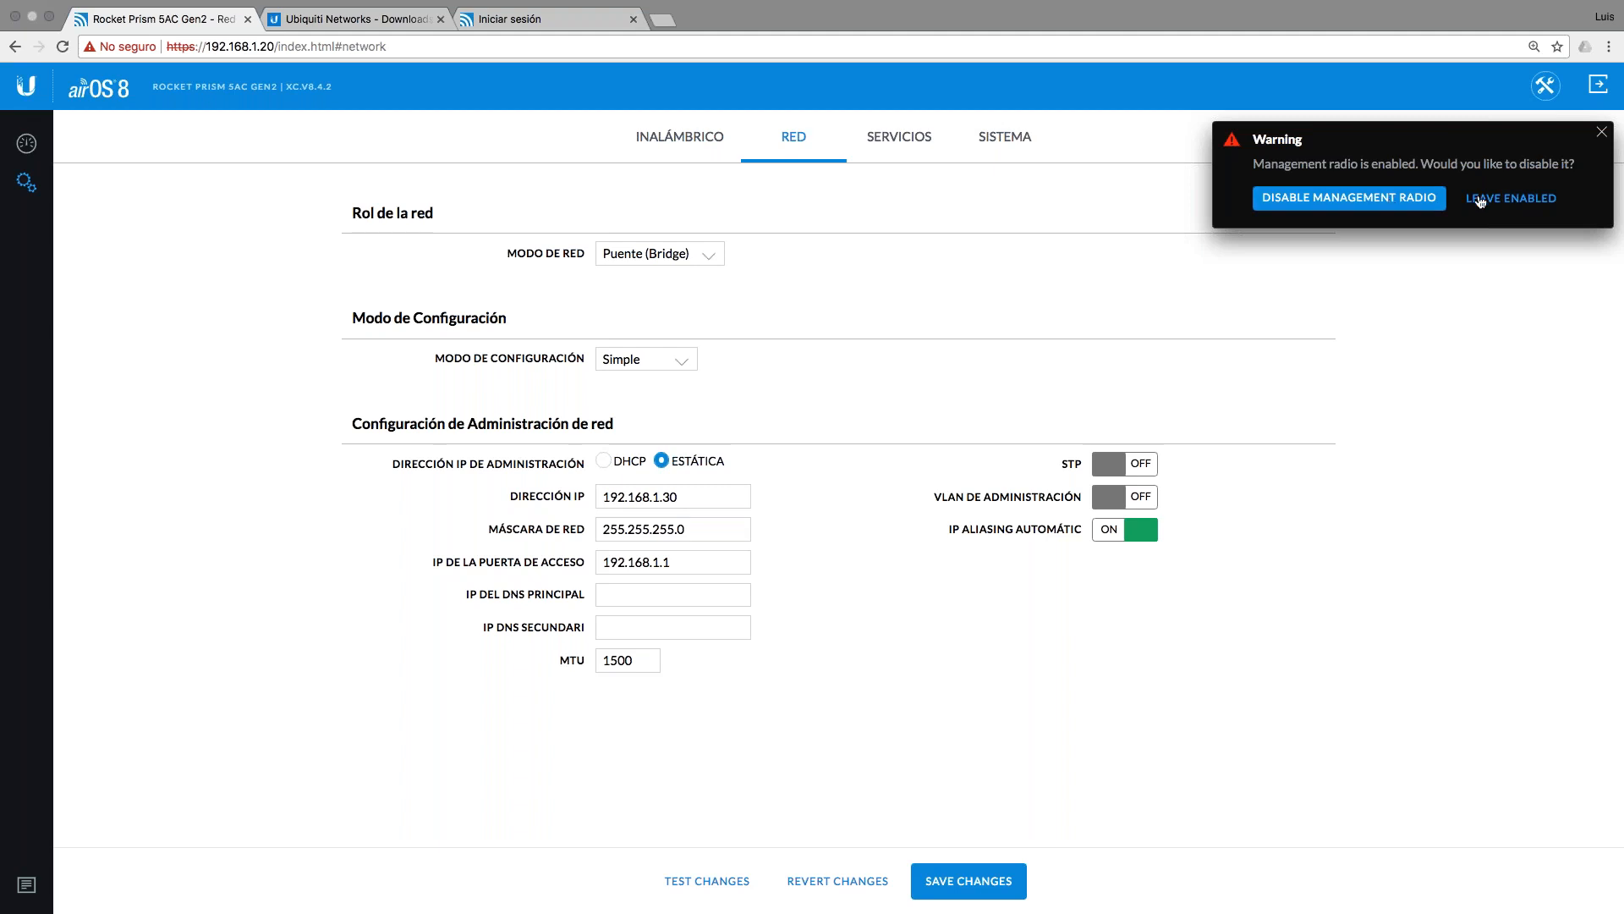
pyautogui.click(1395, 201)
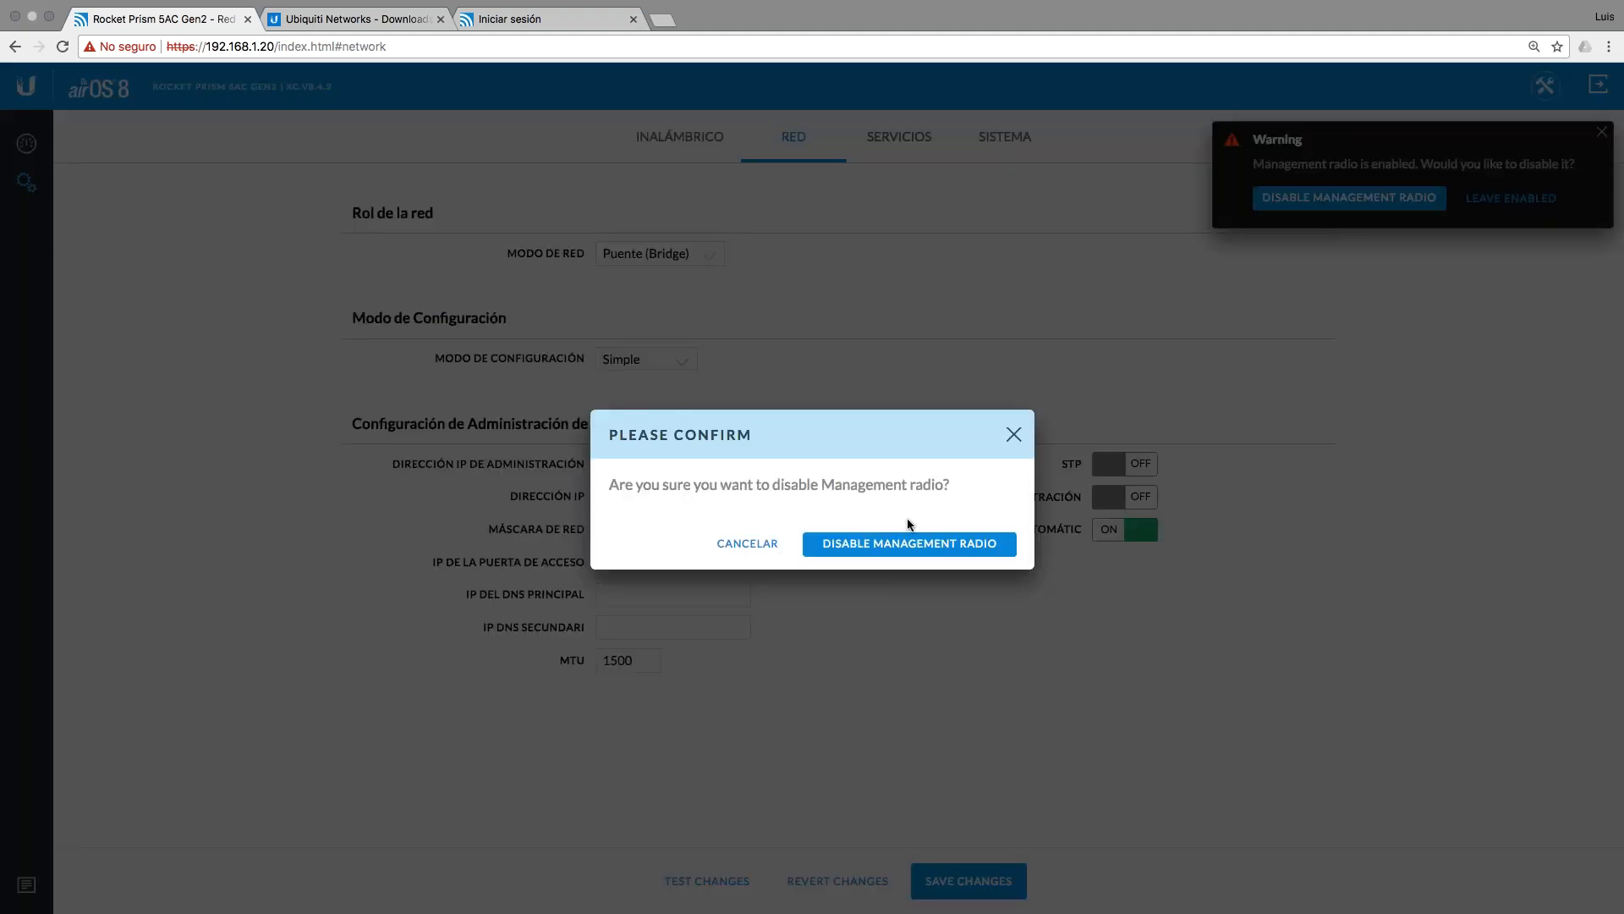
pyautogui.click(908, 542)
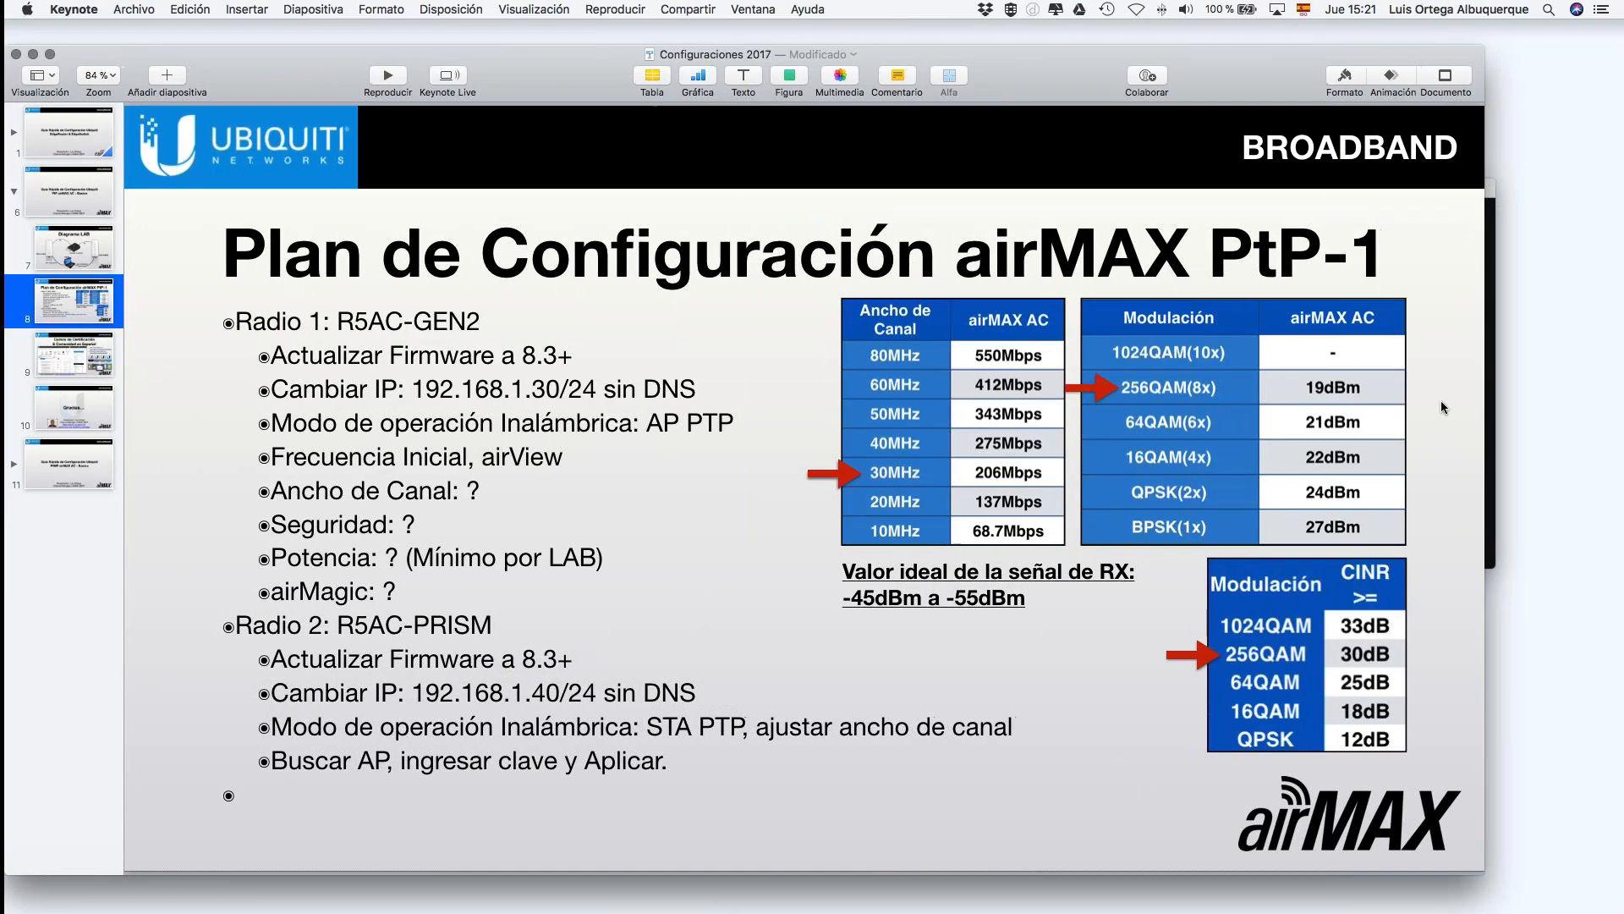
# Step: Stop the ping to 192.168.1.20 and start pinging 192.168.1.30 instead
pyautogui.click(1486, 371)
pyautogui.moveTo(1184, 188); pyautogui.dragTo(1293, 338)
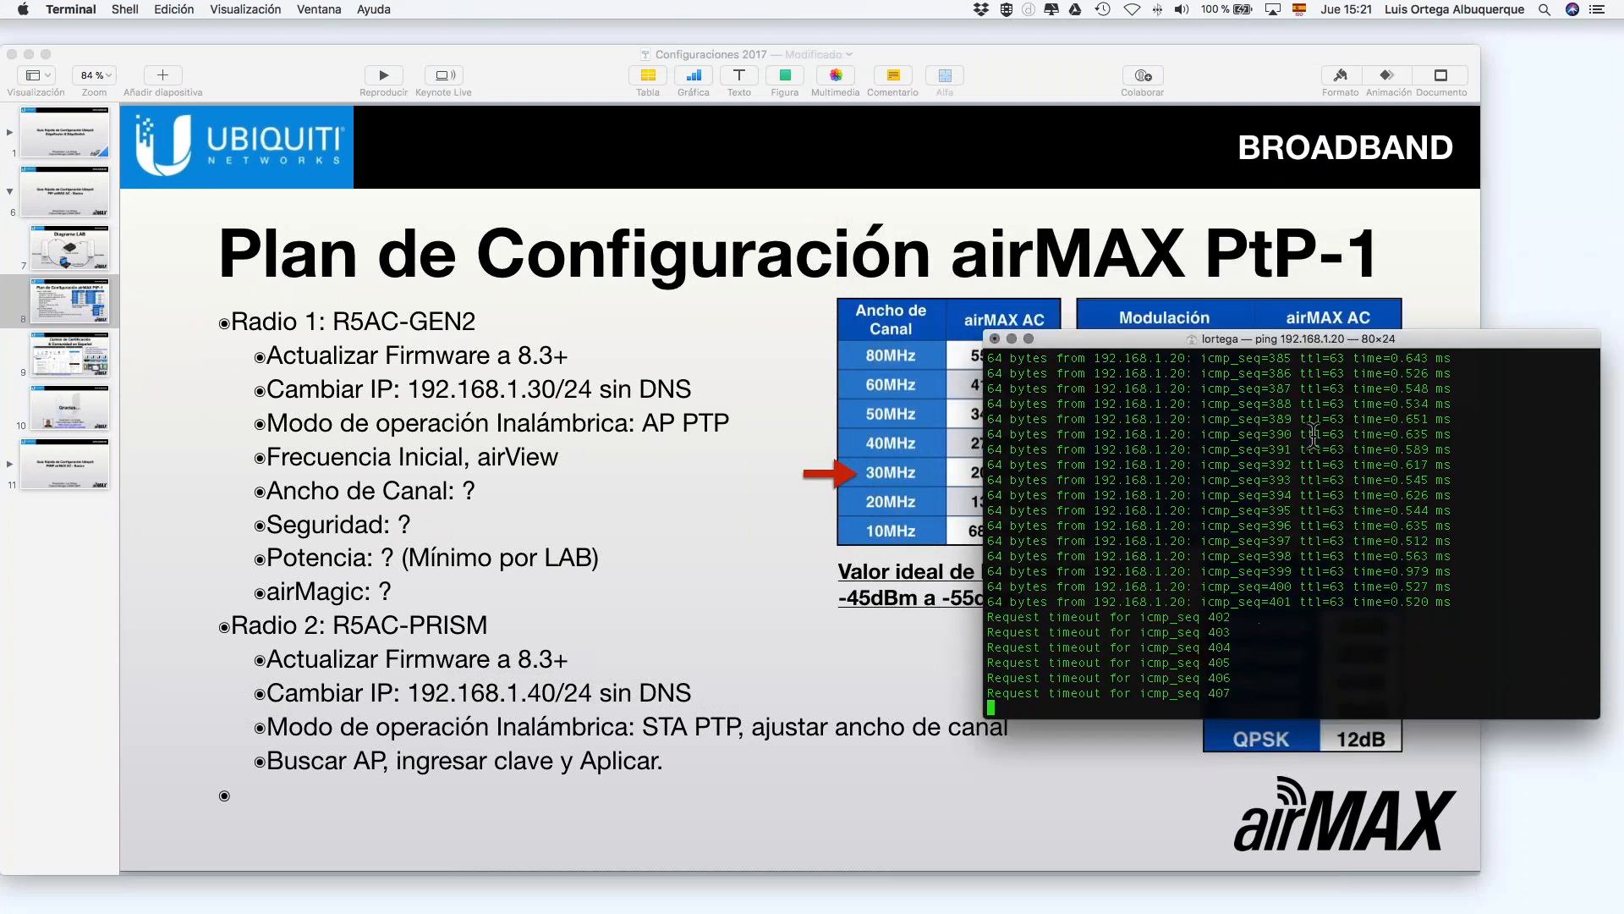
pyautogui.hotkey('ctrl', 'c')
pyautogui.press('Up')
pyautogui.press('BackSpace')
pyautogui.write('30')
pyautogui.press('Return')
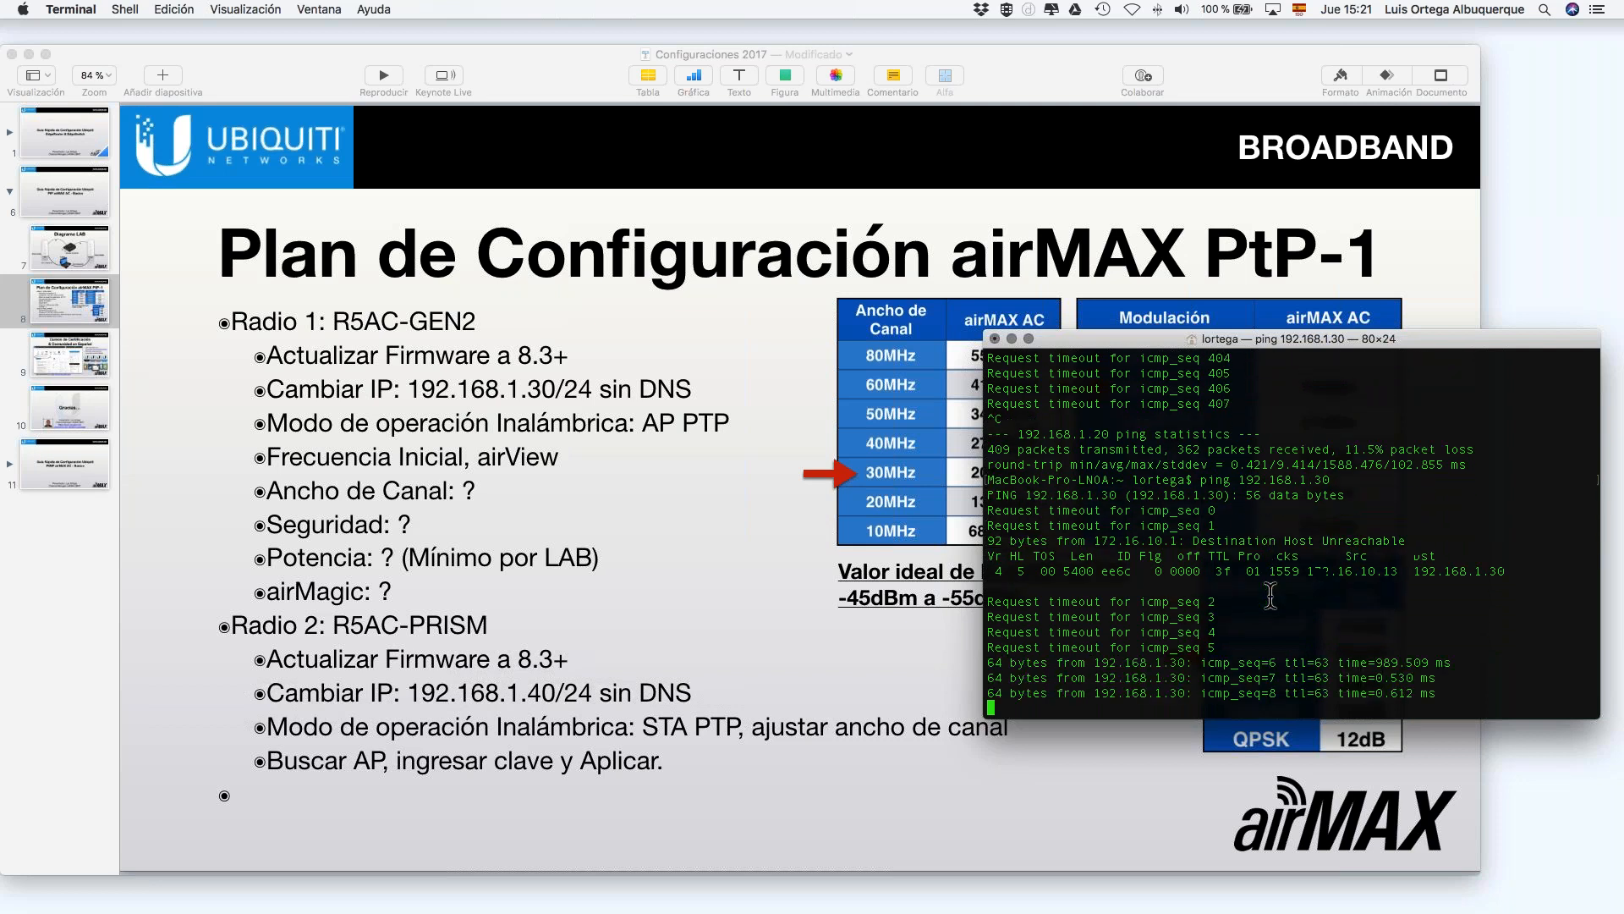
pyautogui.hotkey('ctrl', 'Right')
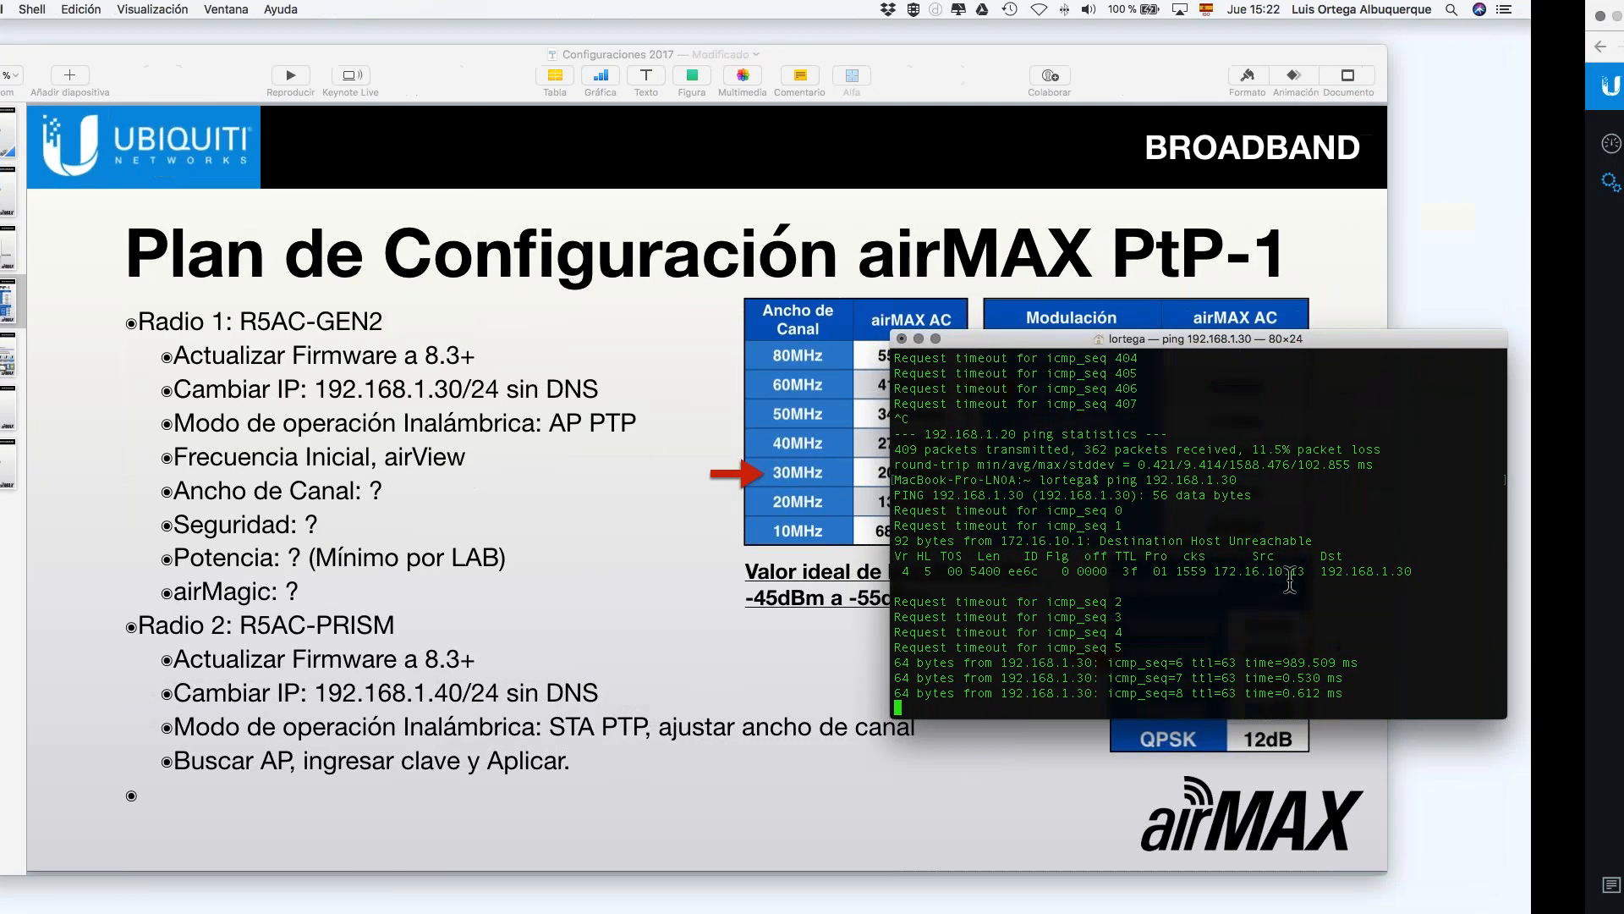
pyautogui.click(298, 50)
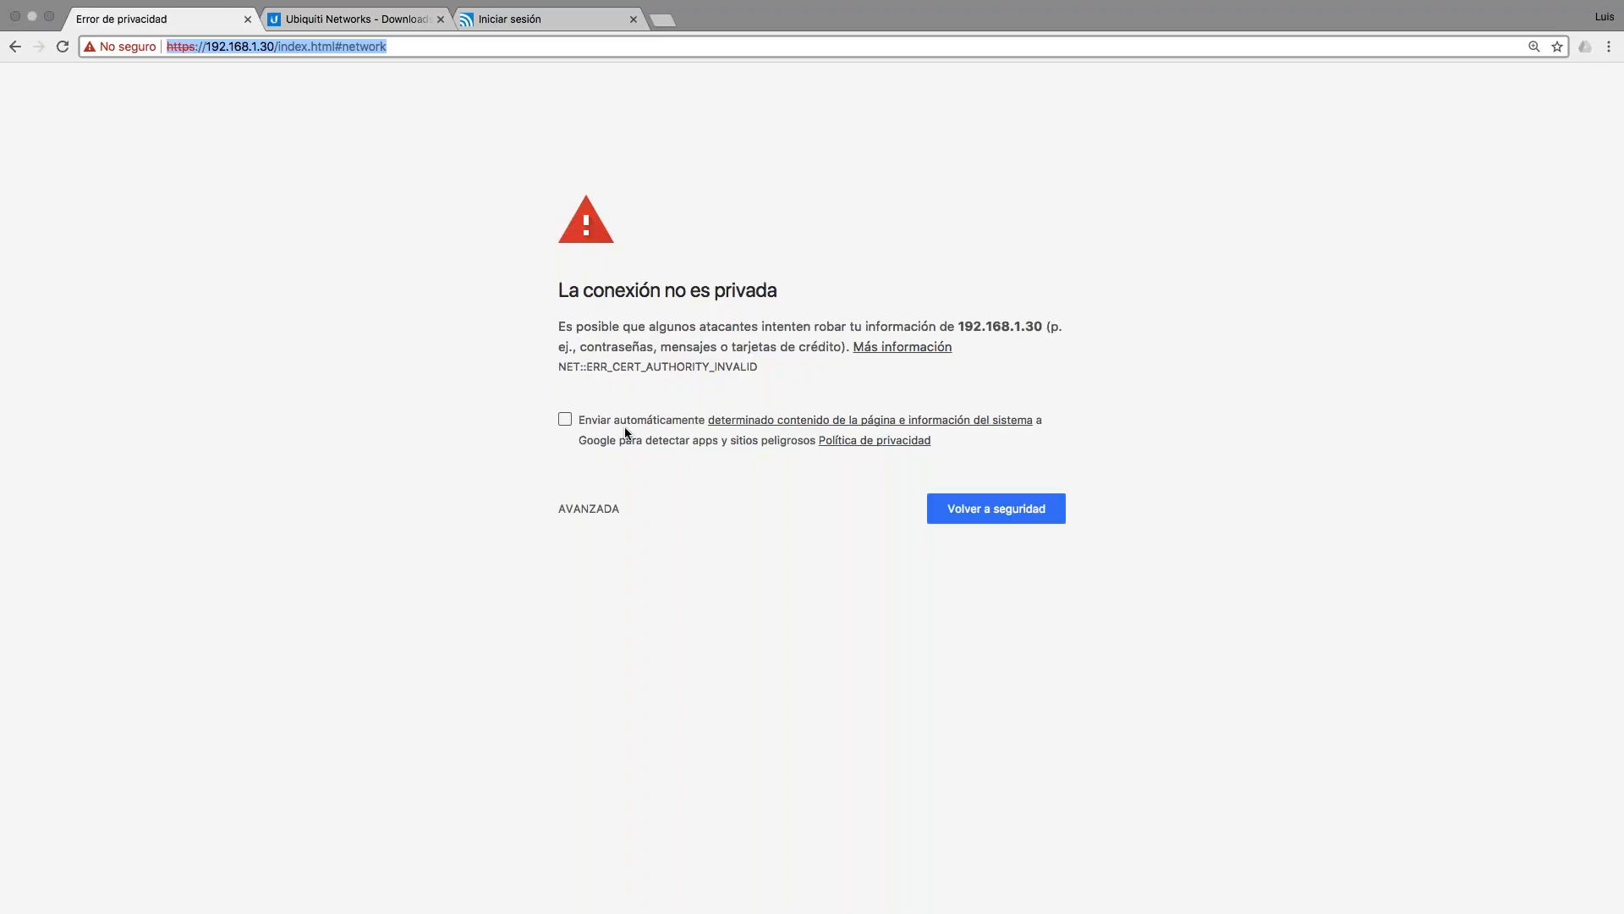
# Step: Proceed past the certificate warning to 192.168.1.30 and log in with the admin credentials
pyautogui.click(607, 511)
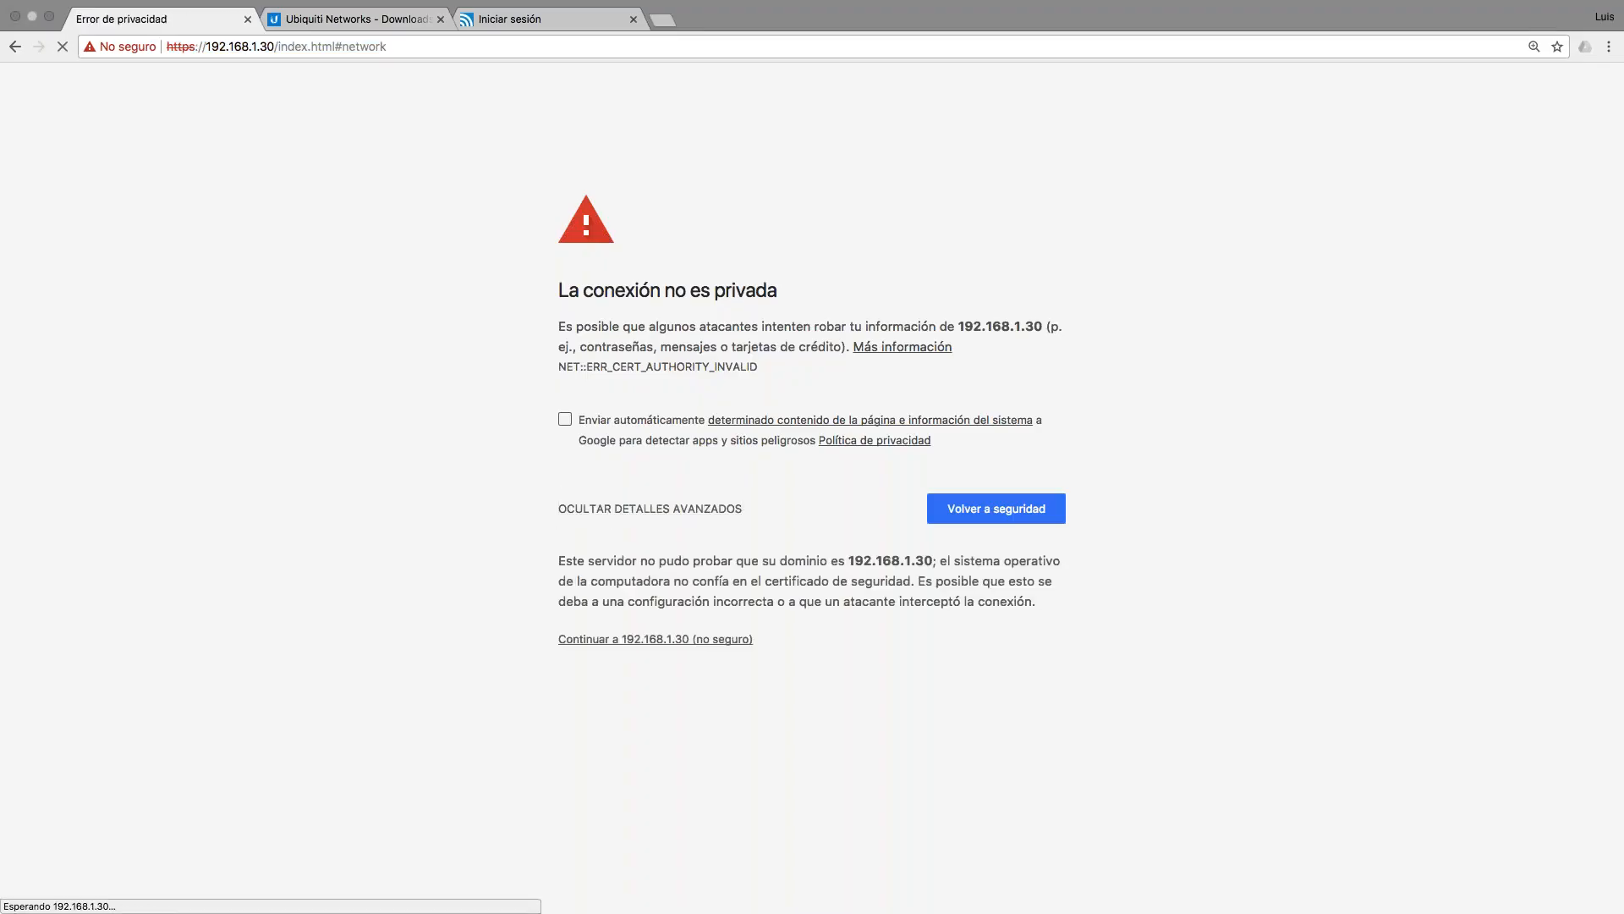
pyautogui.click(656, 638)
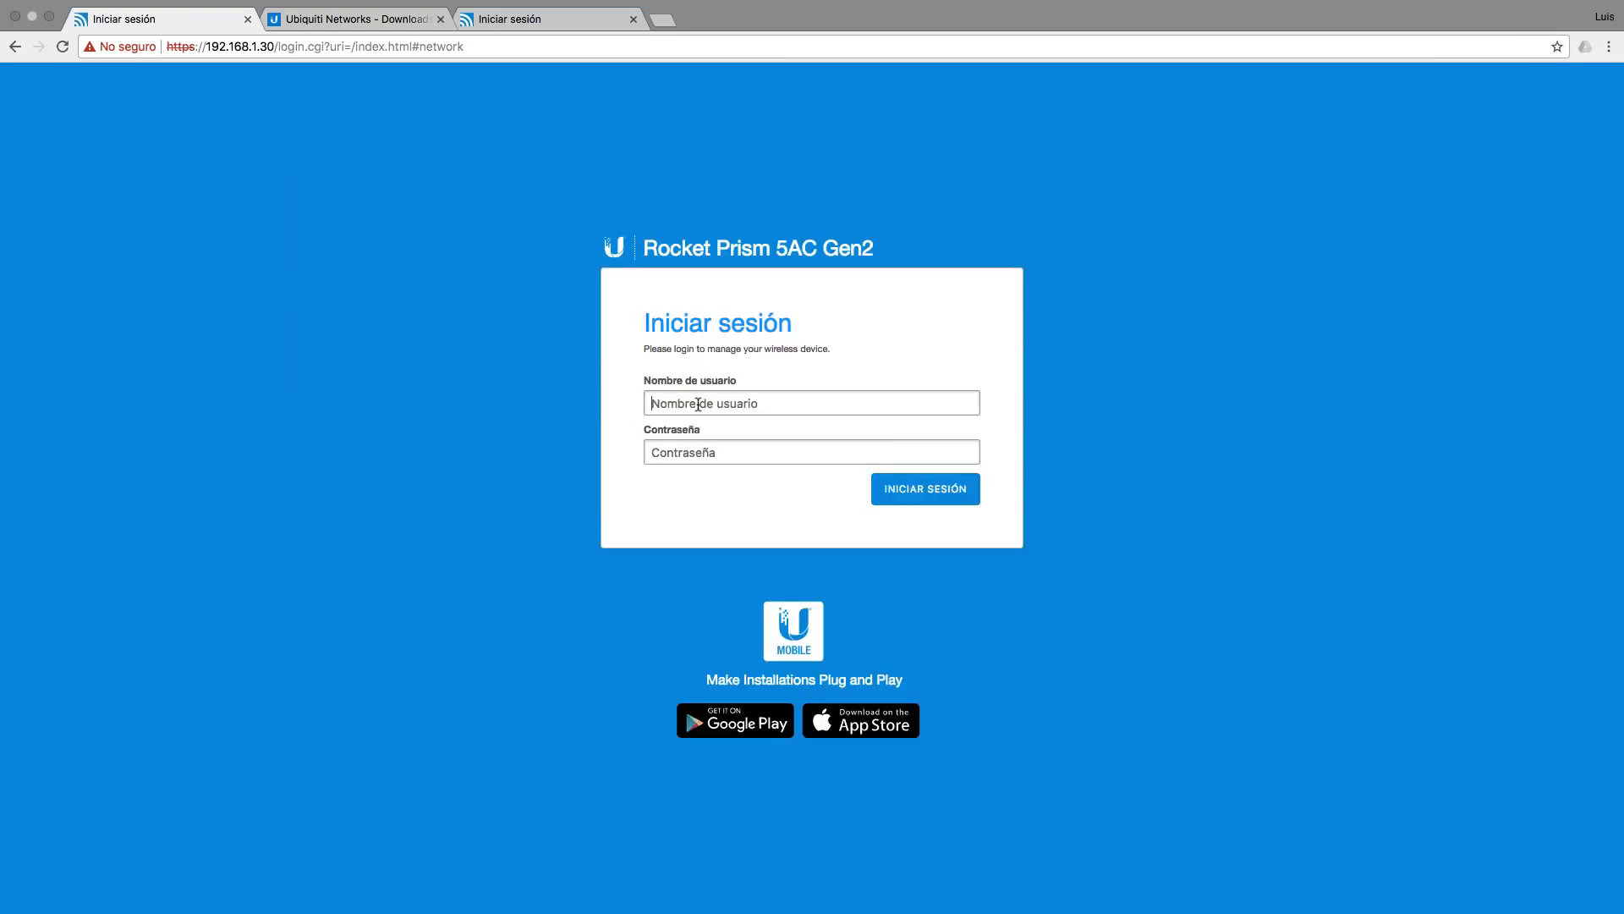
pyautogui.write('ubnt')
pyautogui.press('Tab')
pyautogui.write('u')
pyautogui.click(935, 485)
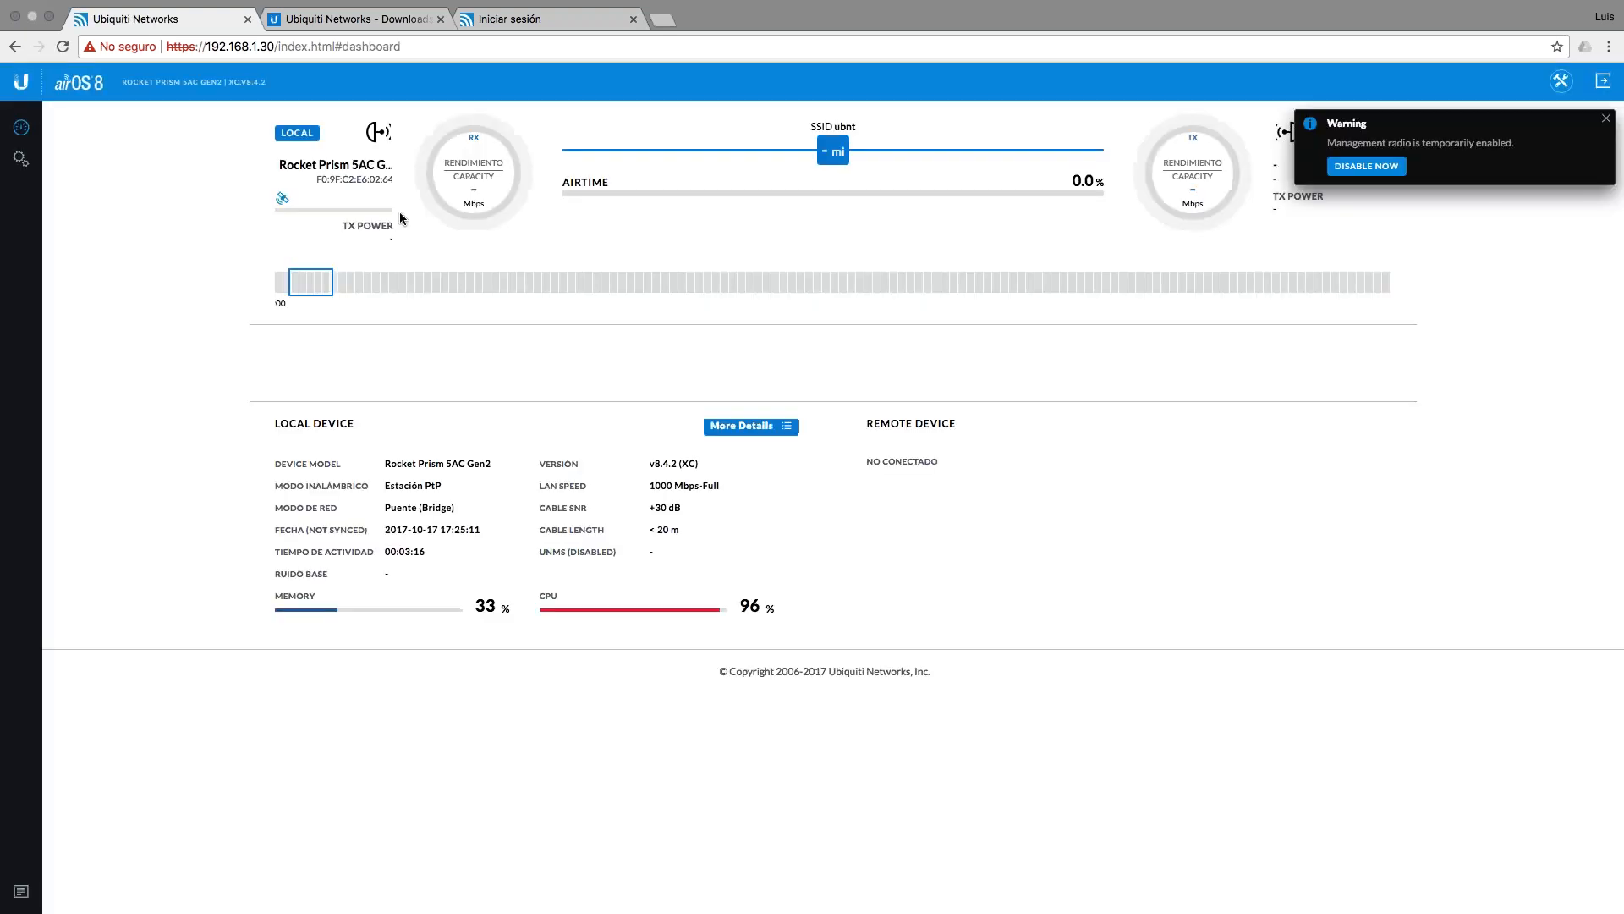
# Step: Disable the management radio, enlarge the page, and open the device settings
pyautogui.click(1366, 181)
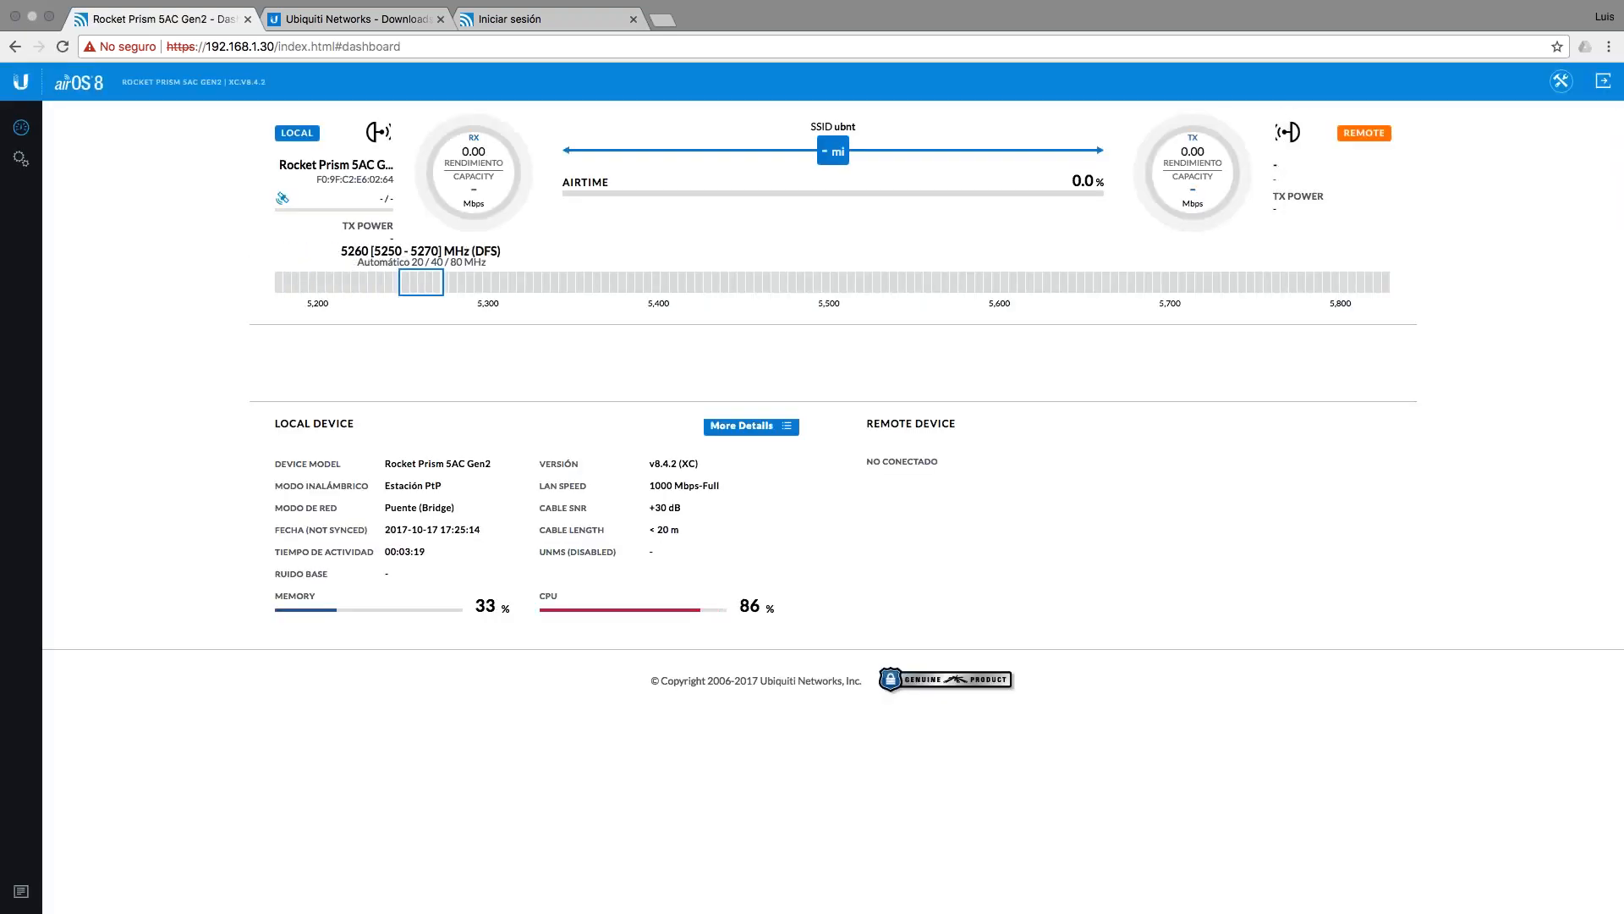
pyautogui.press('super+plus')
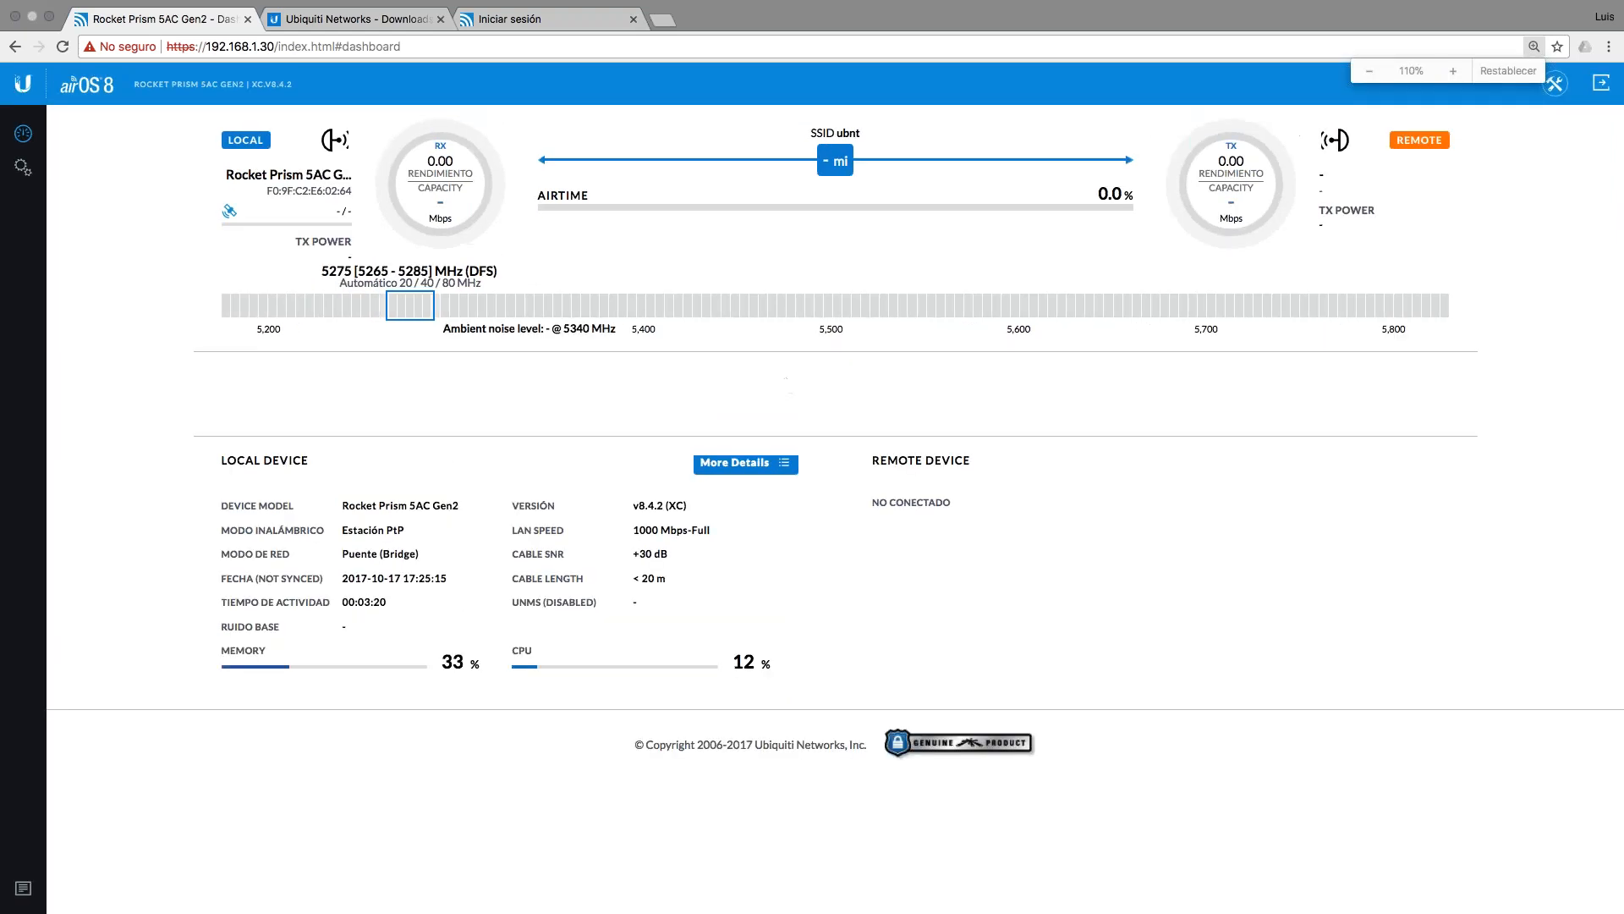
pyautogui.click(23, 167)
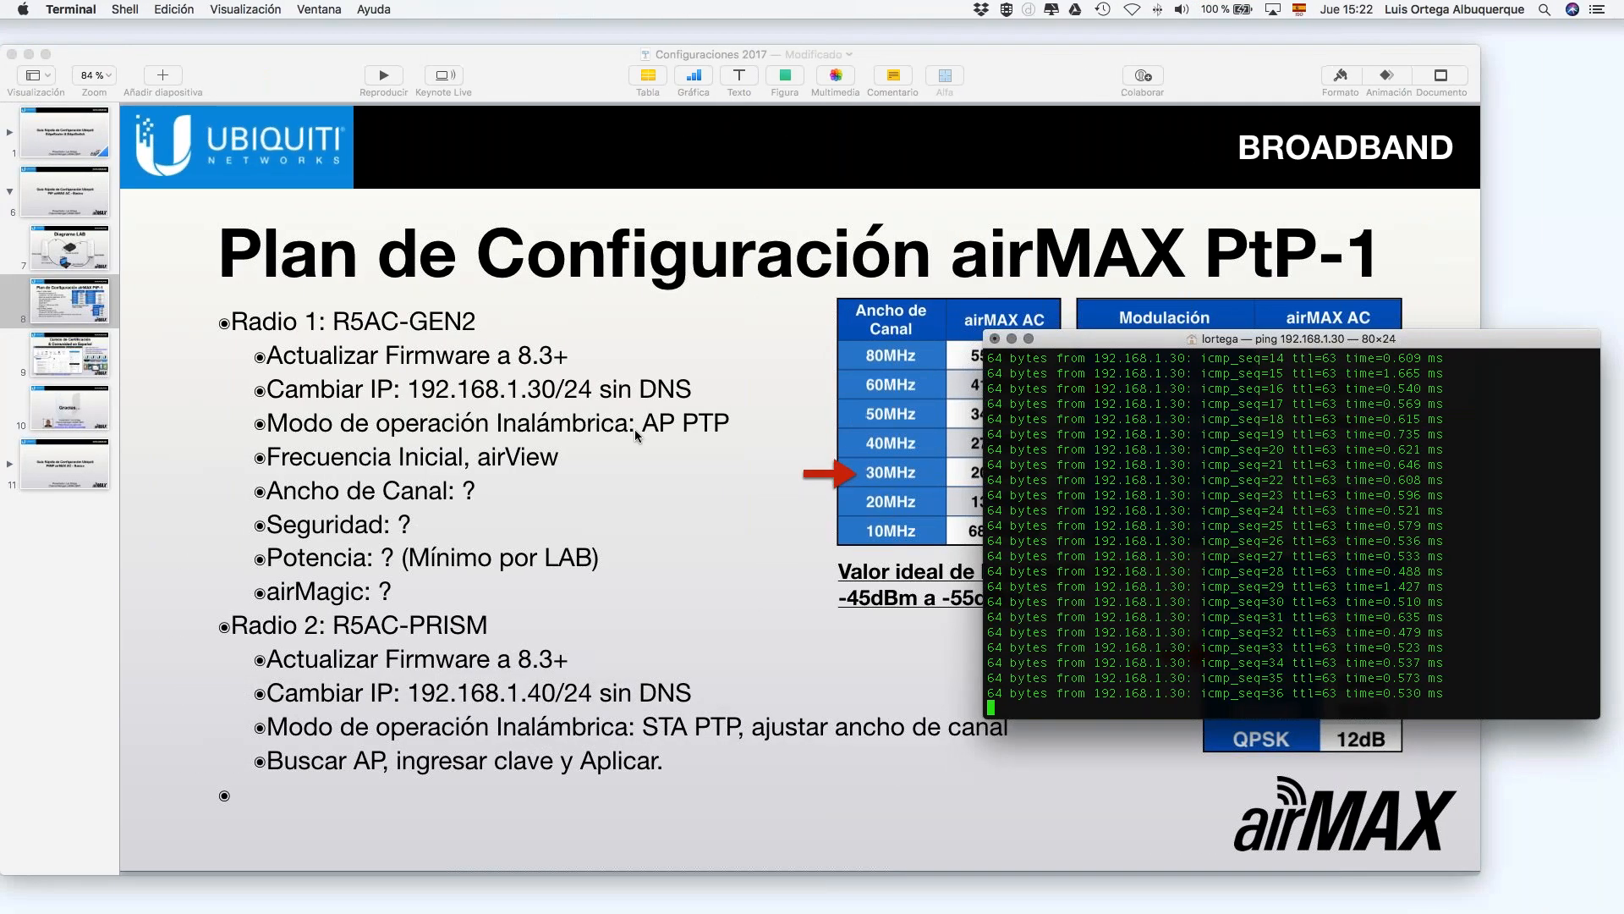
pyautogui.click(516, 437)
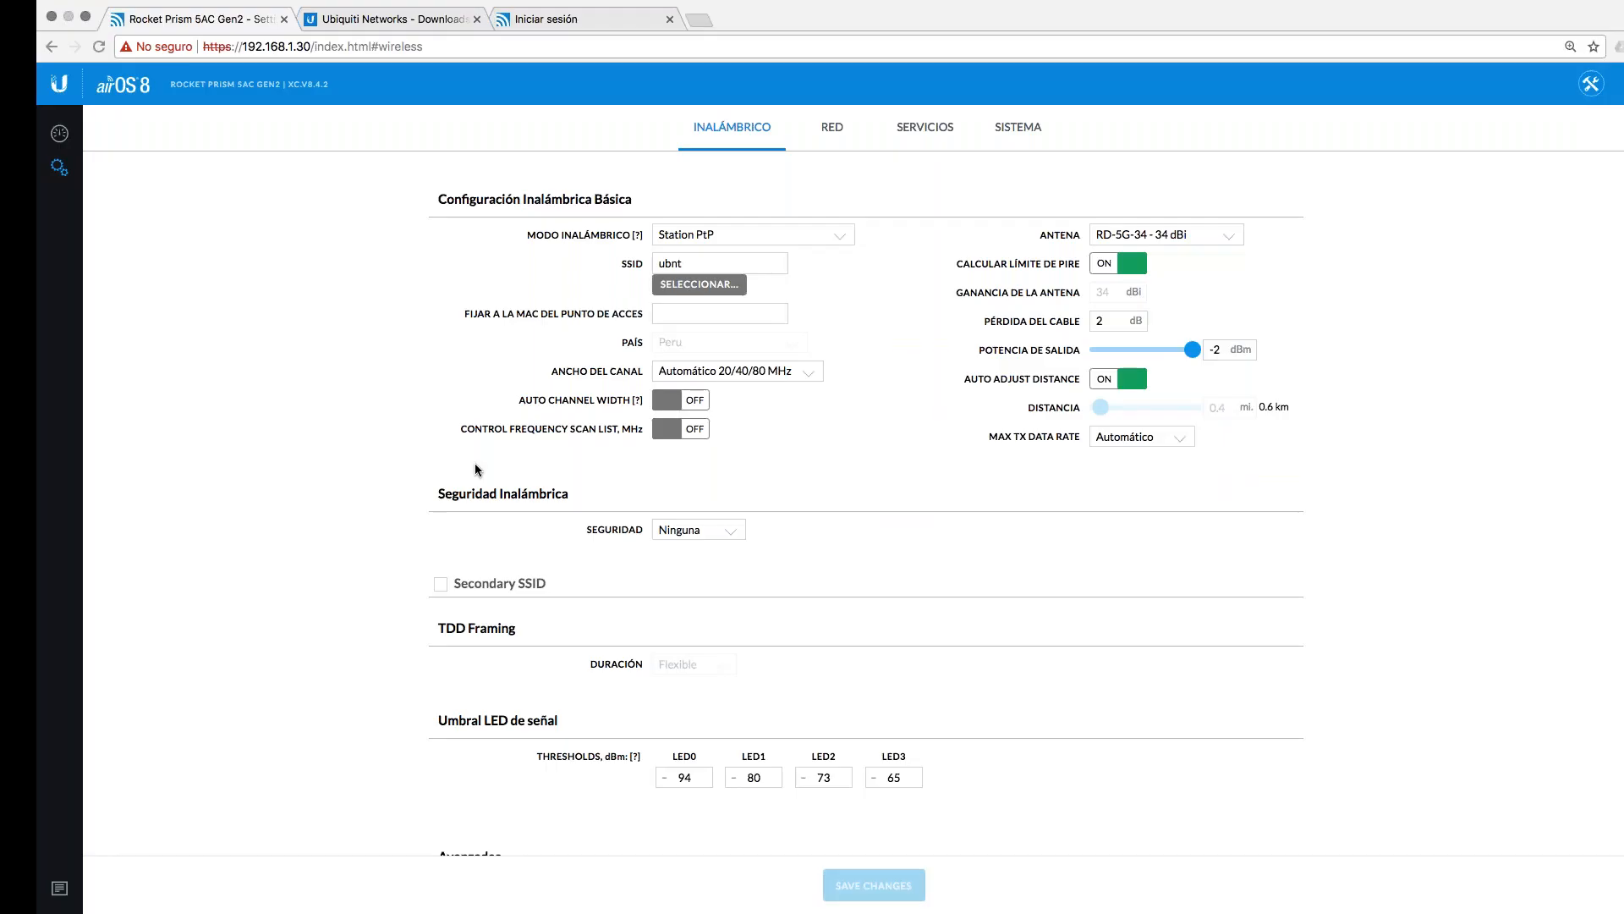
# Step: Set Modo Inalámbrico to Access Point PtP and rename the SSID to ubnt_CET
pyautogui.click(23, 133)
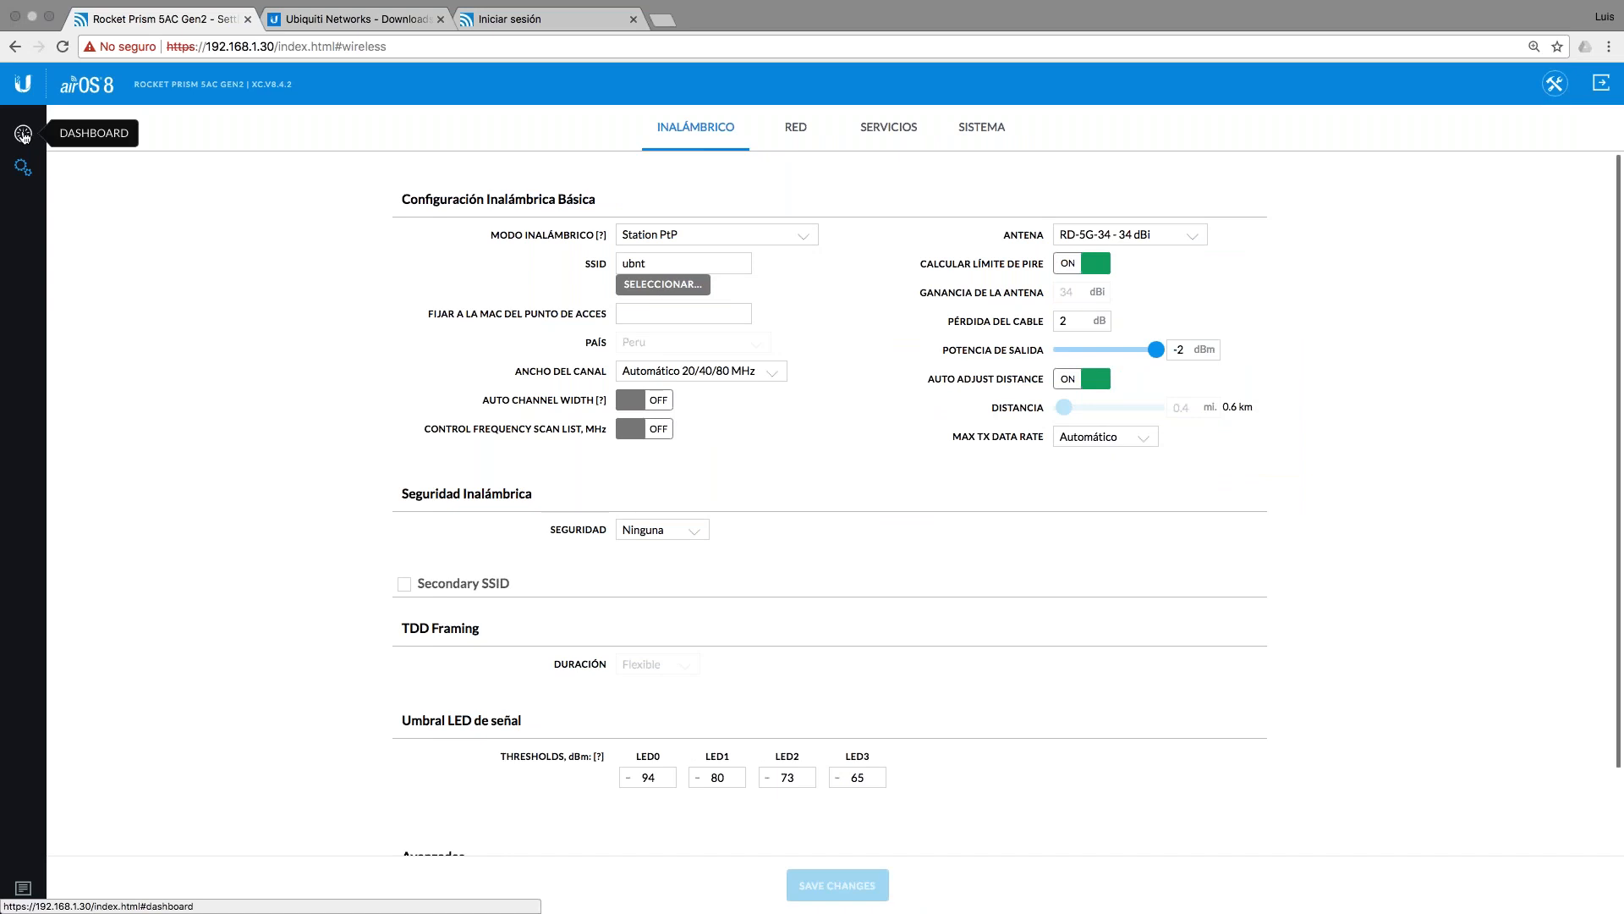
pyautogui.click(22, 169)
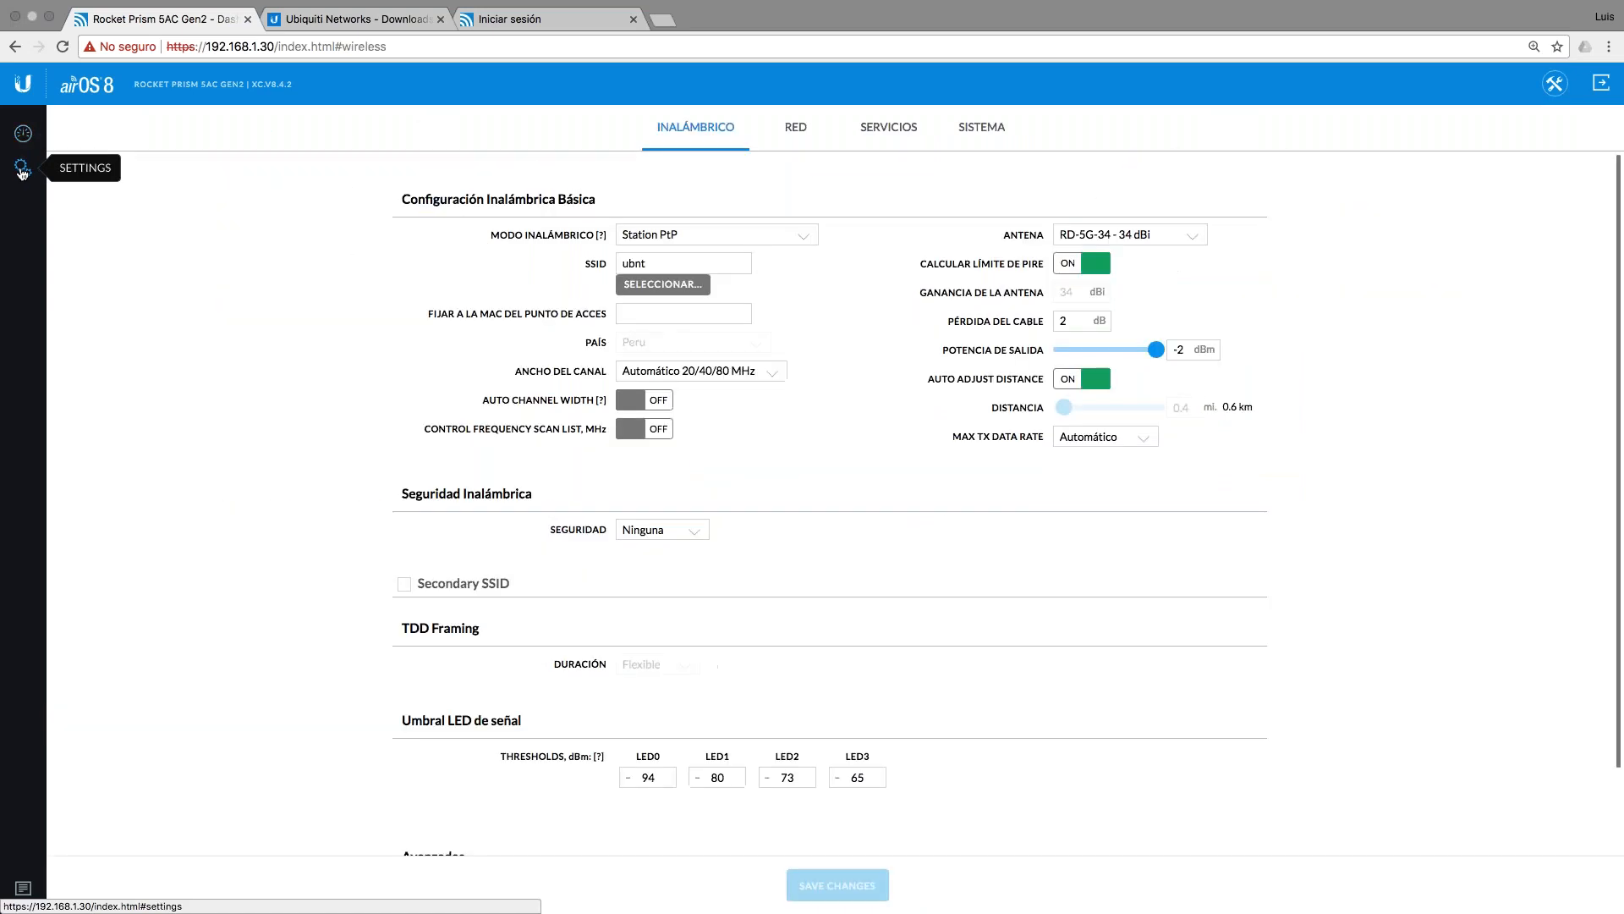
pyautogui.click(723, 233)
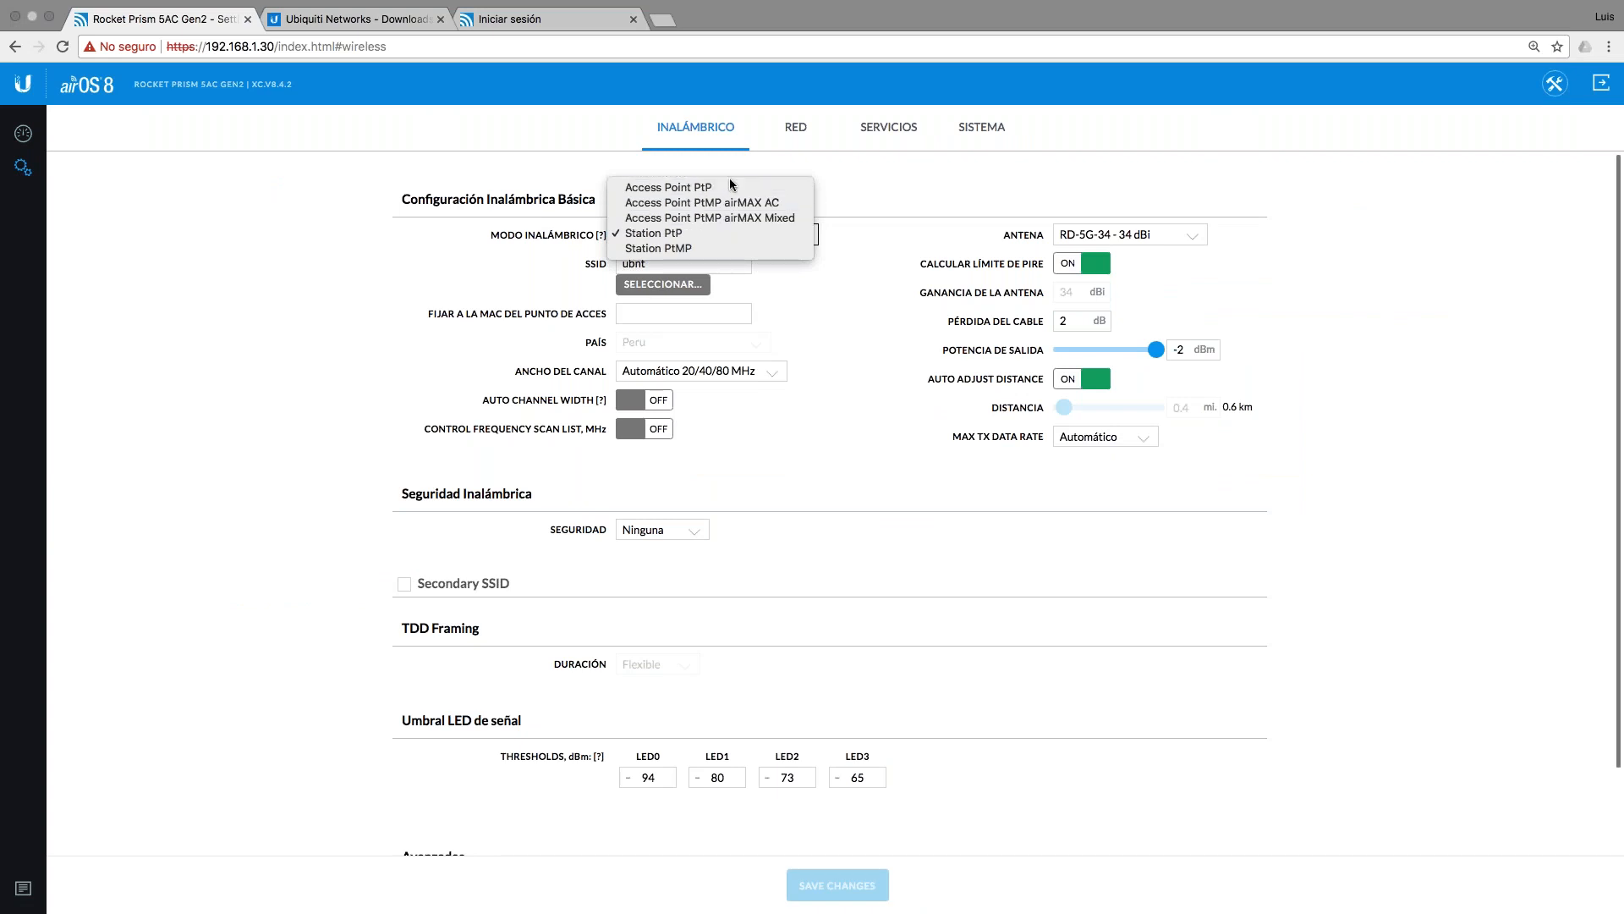
pyautogui.click(727, 182)
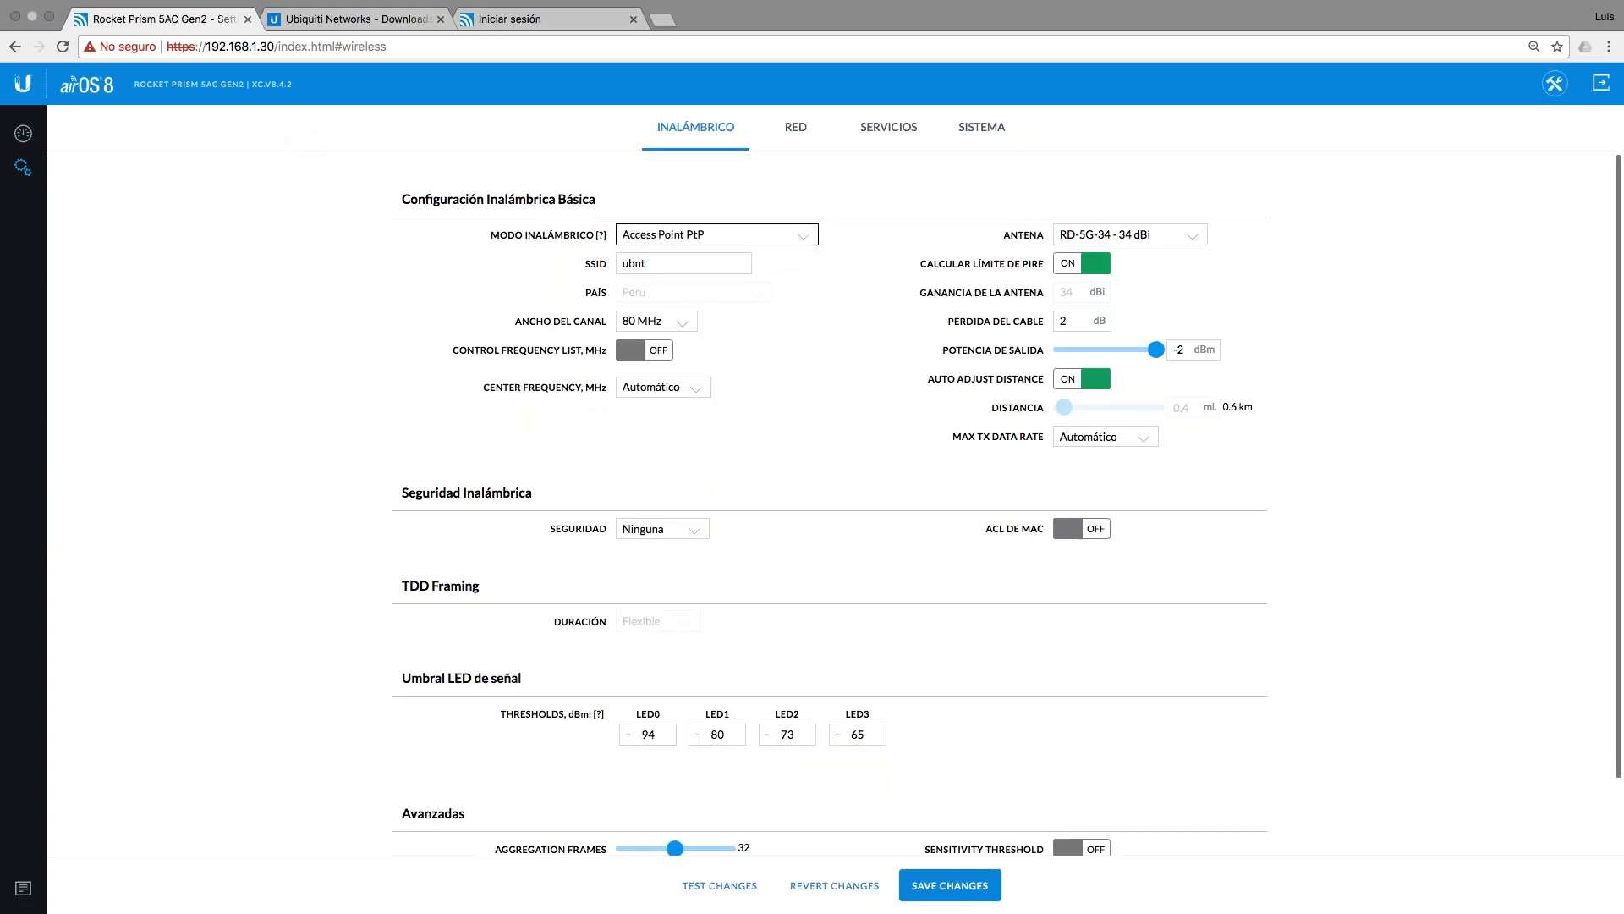
pyautogui.click(695, 264)
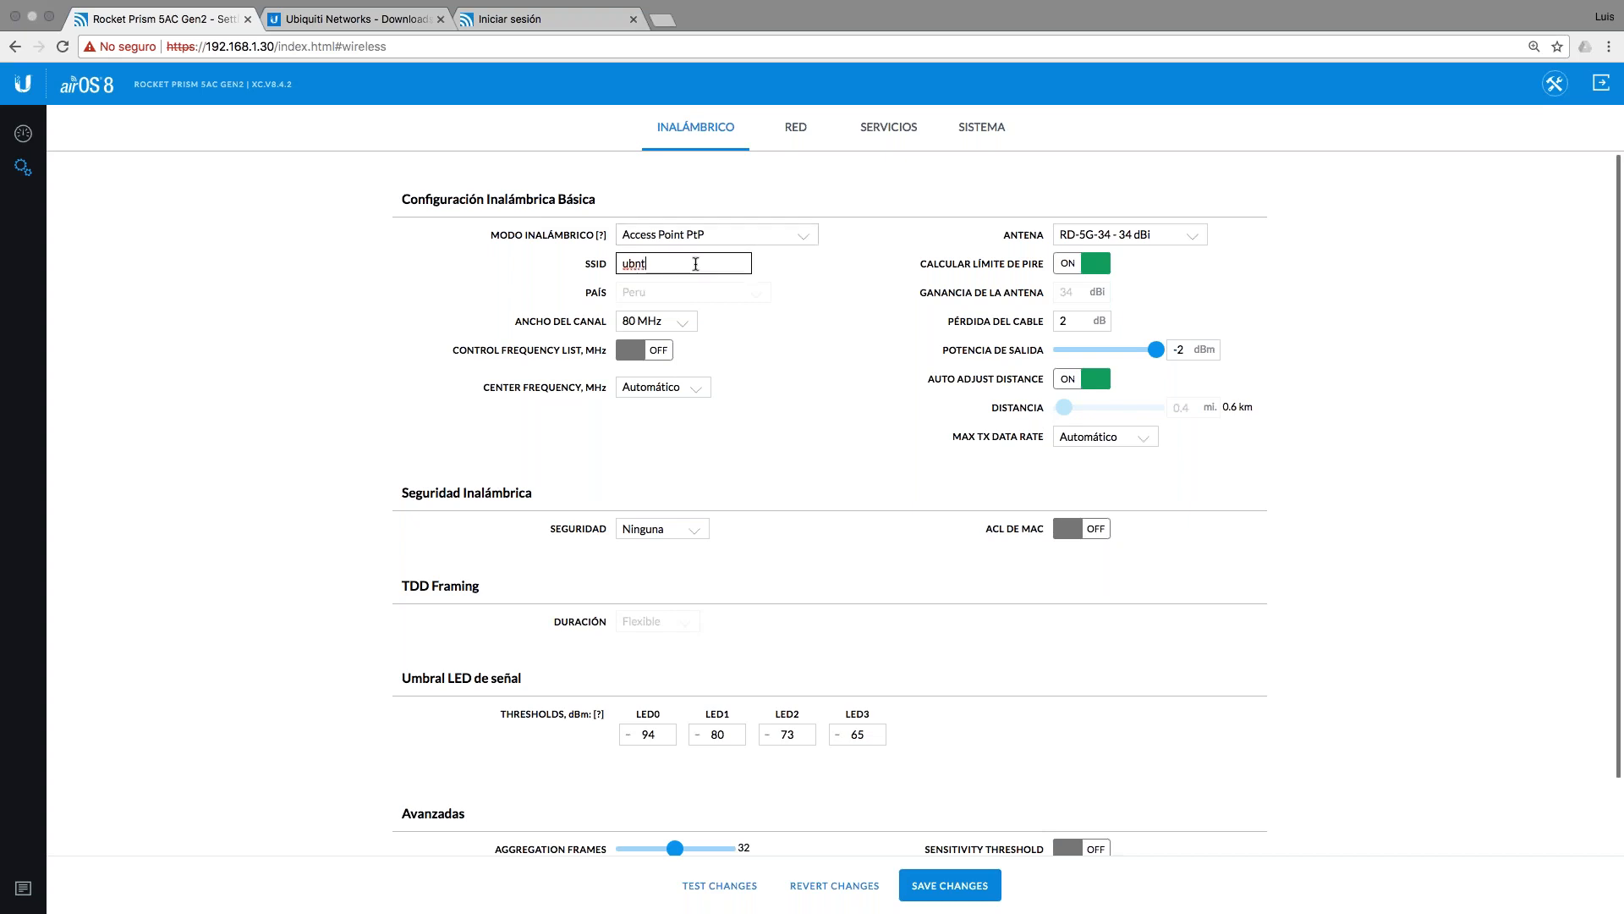
pyautogui.write('_')
pyautogui.write('CET')
# Step: Check the Ancho del Canal options against the slide's zoomed channel-width table
pyautogui.click(679, 321)
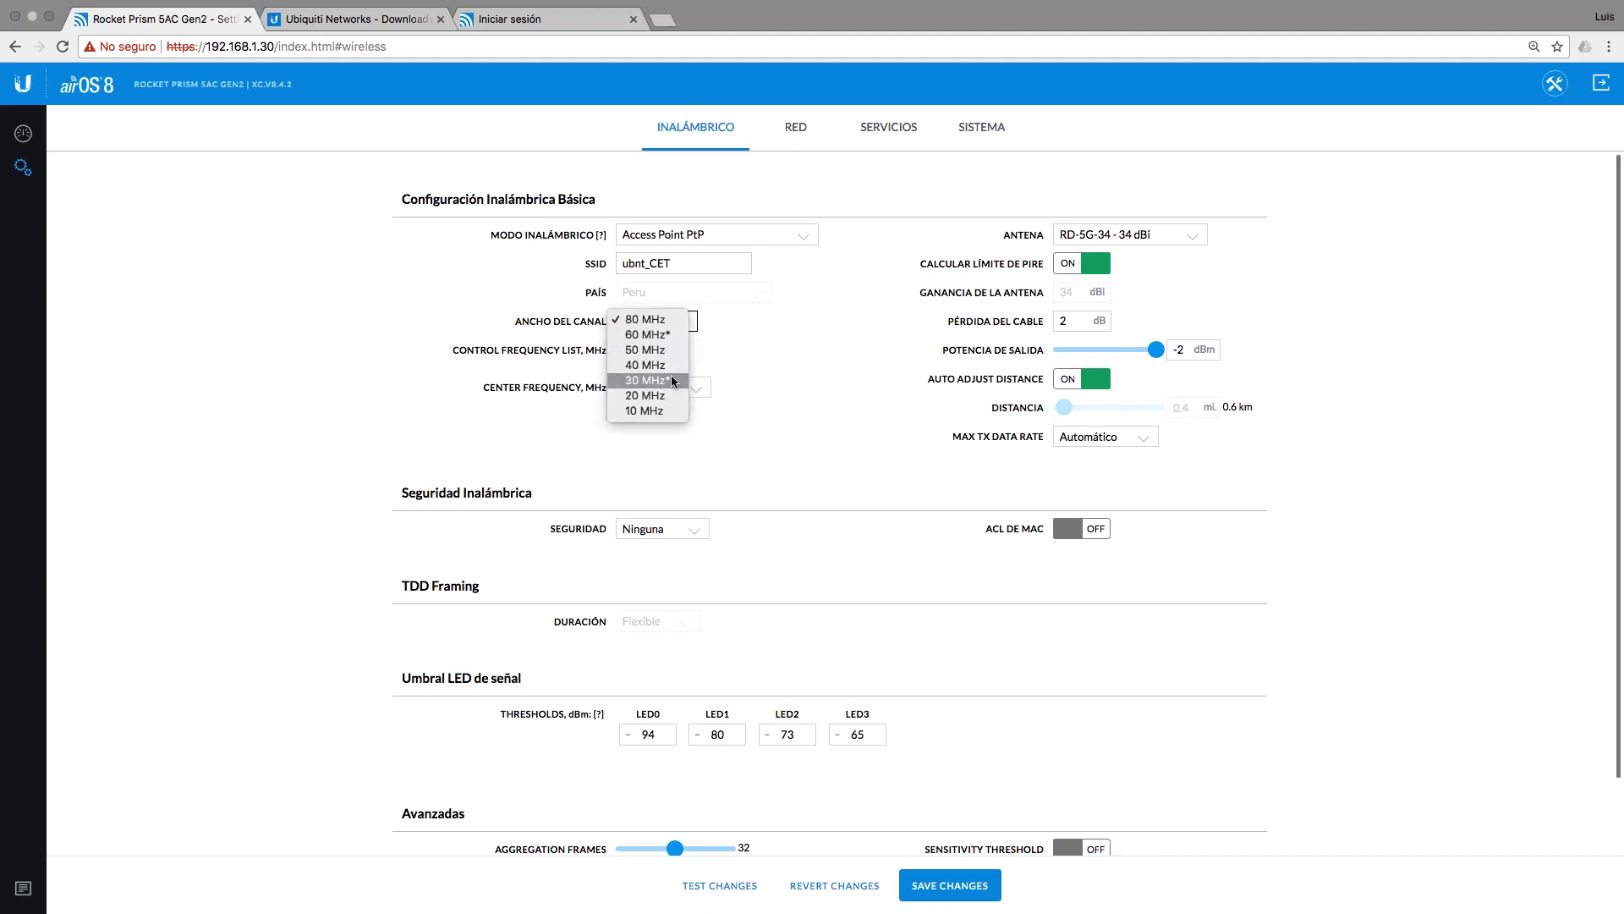
pyautogui.hotkey('ctrl', 'Left')
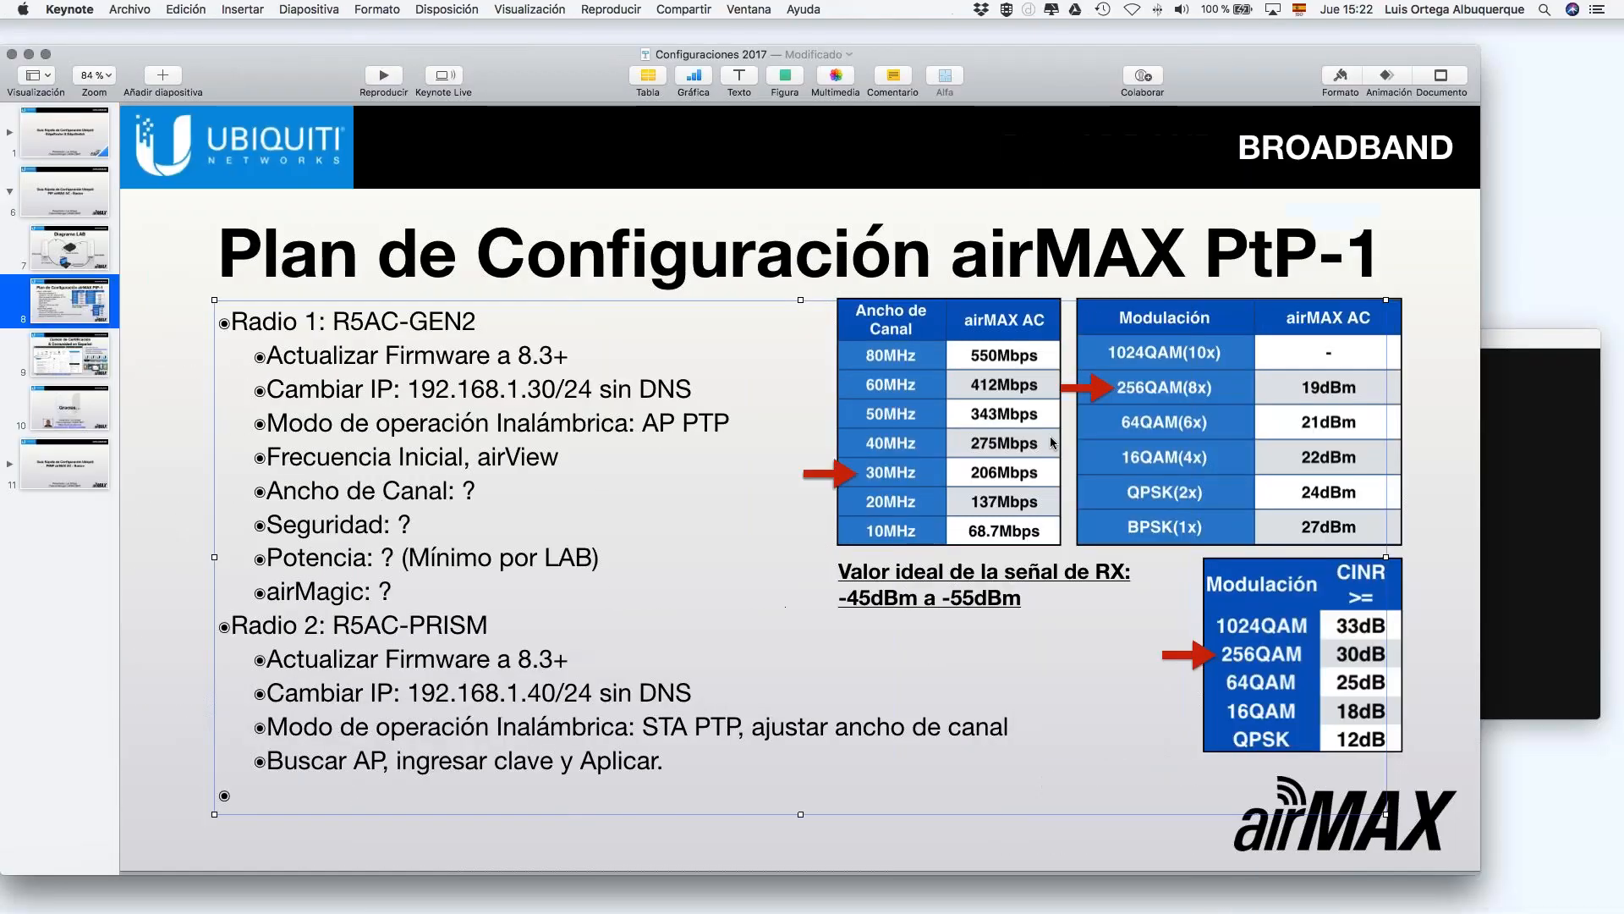
pyautogui.click(962, 482)
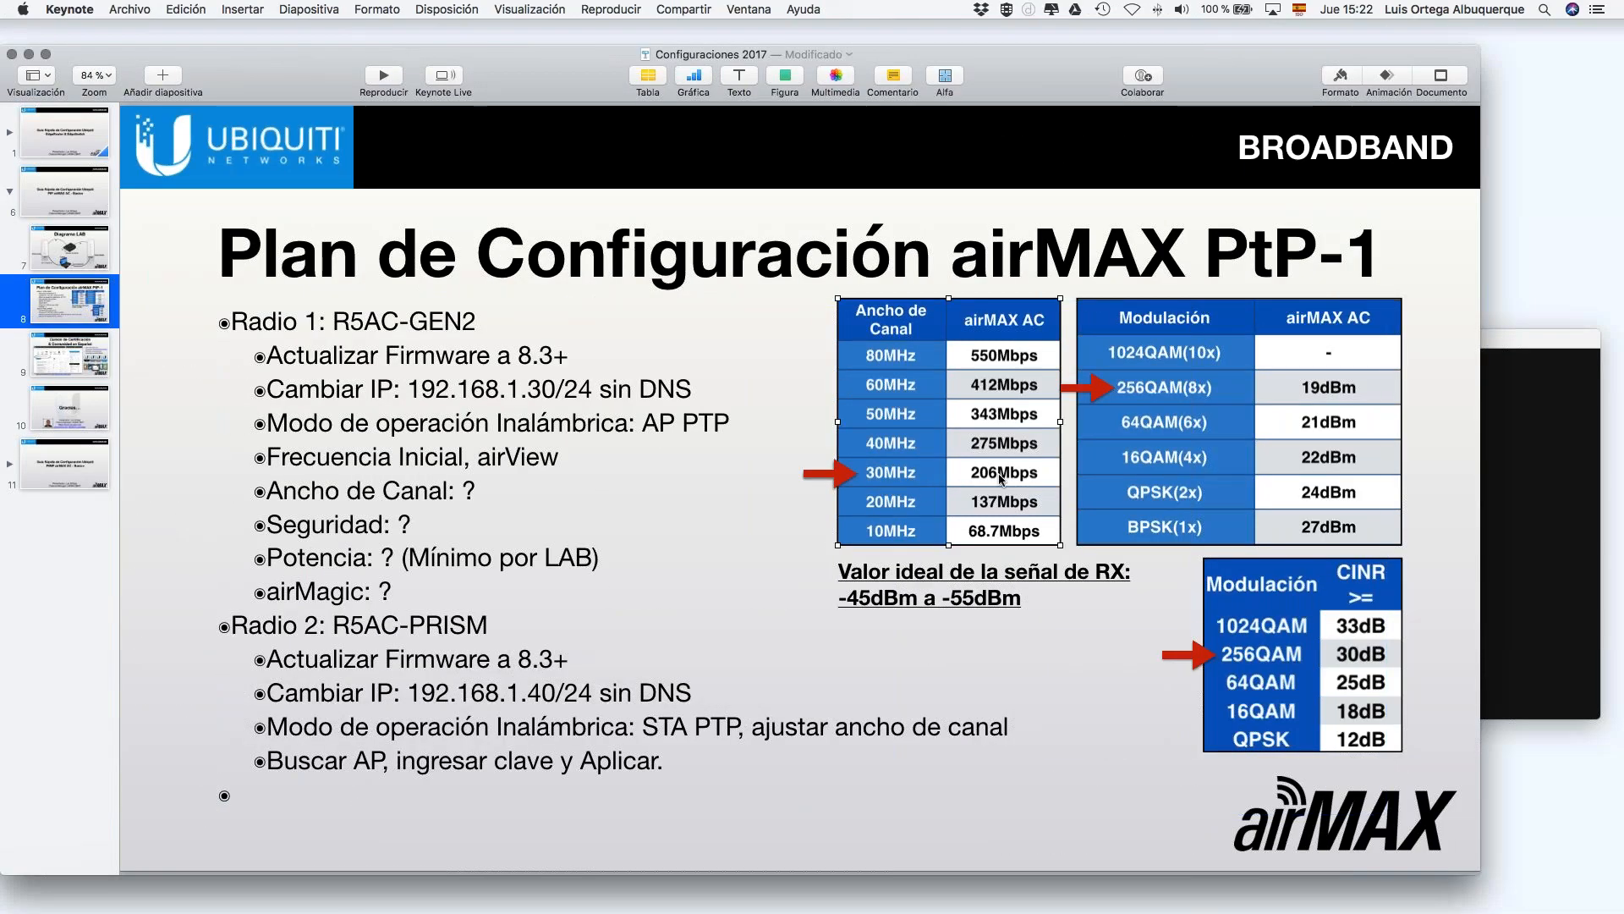
pyautogui.scroll(3, 998, 474)
pyautogui.scroll(5, 998, 474)
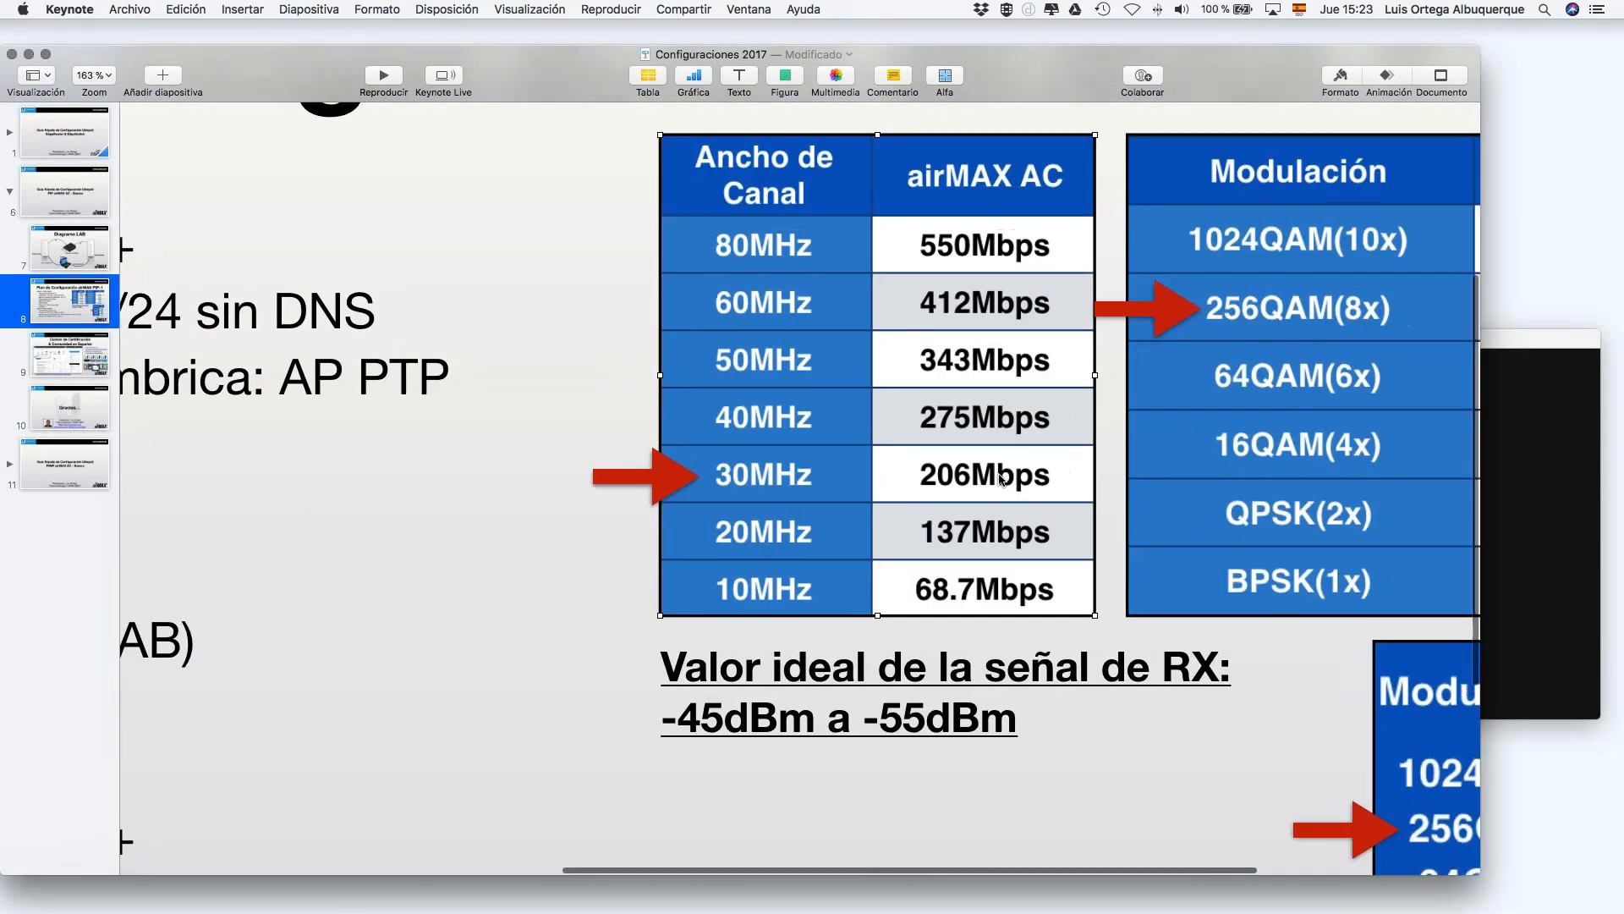
pyautogui.hscroll(3, 1000, 480)
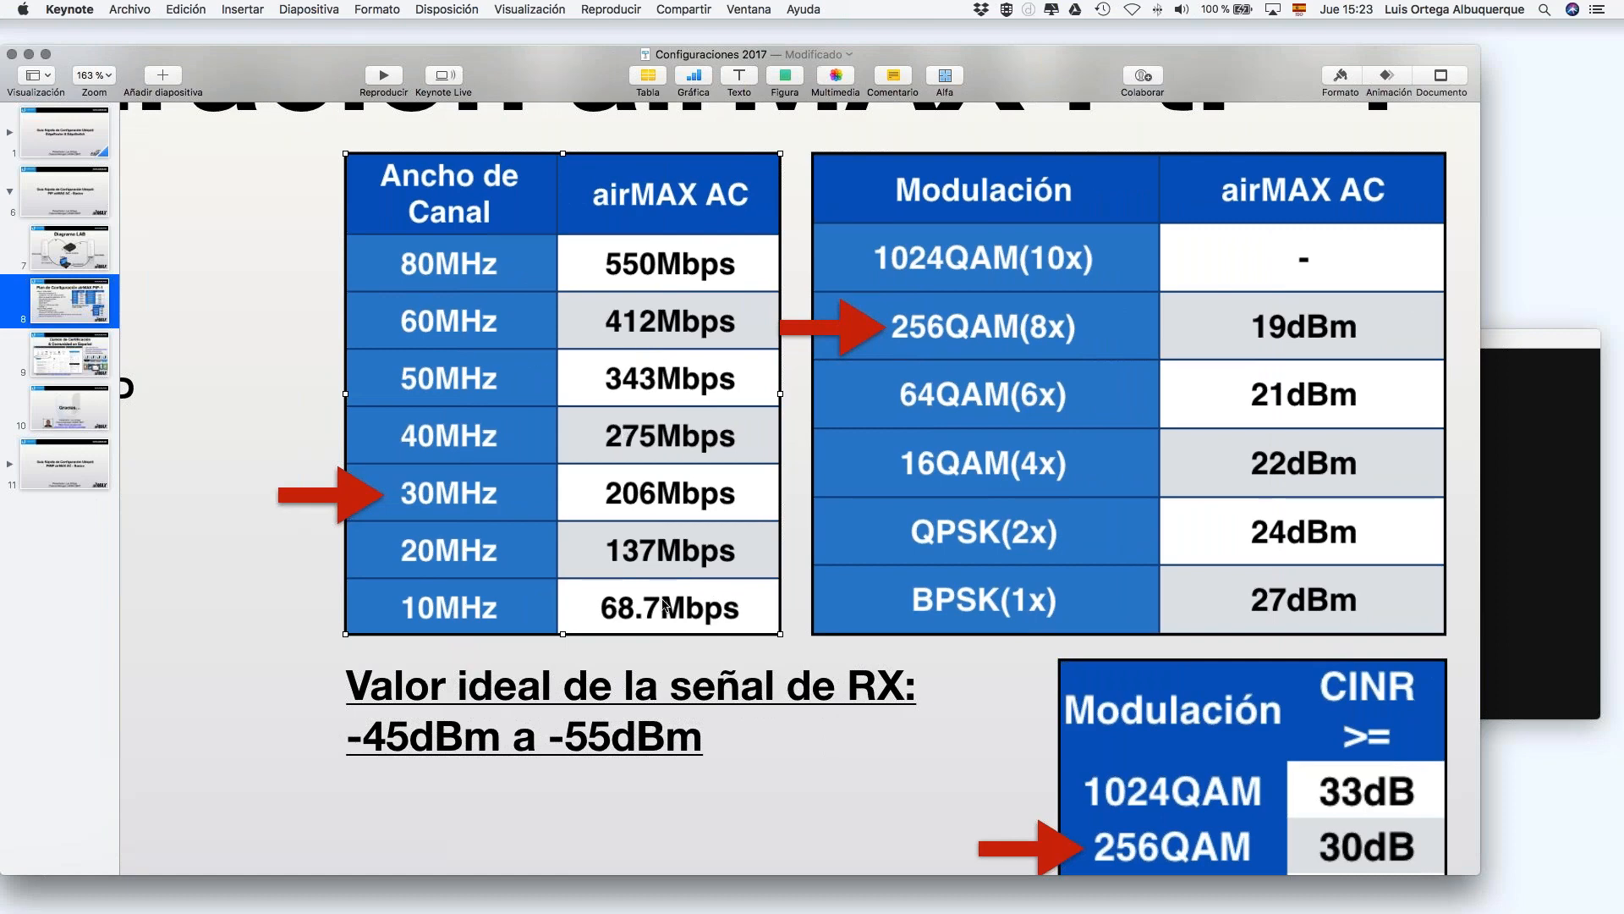
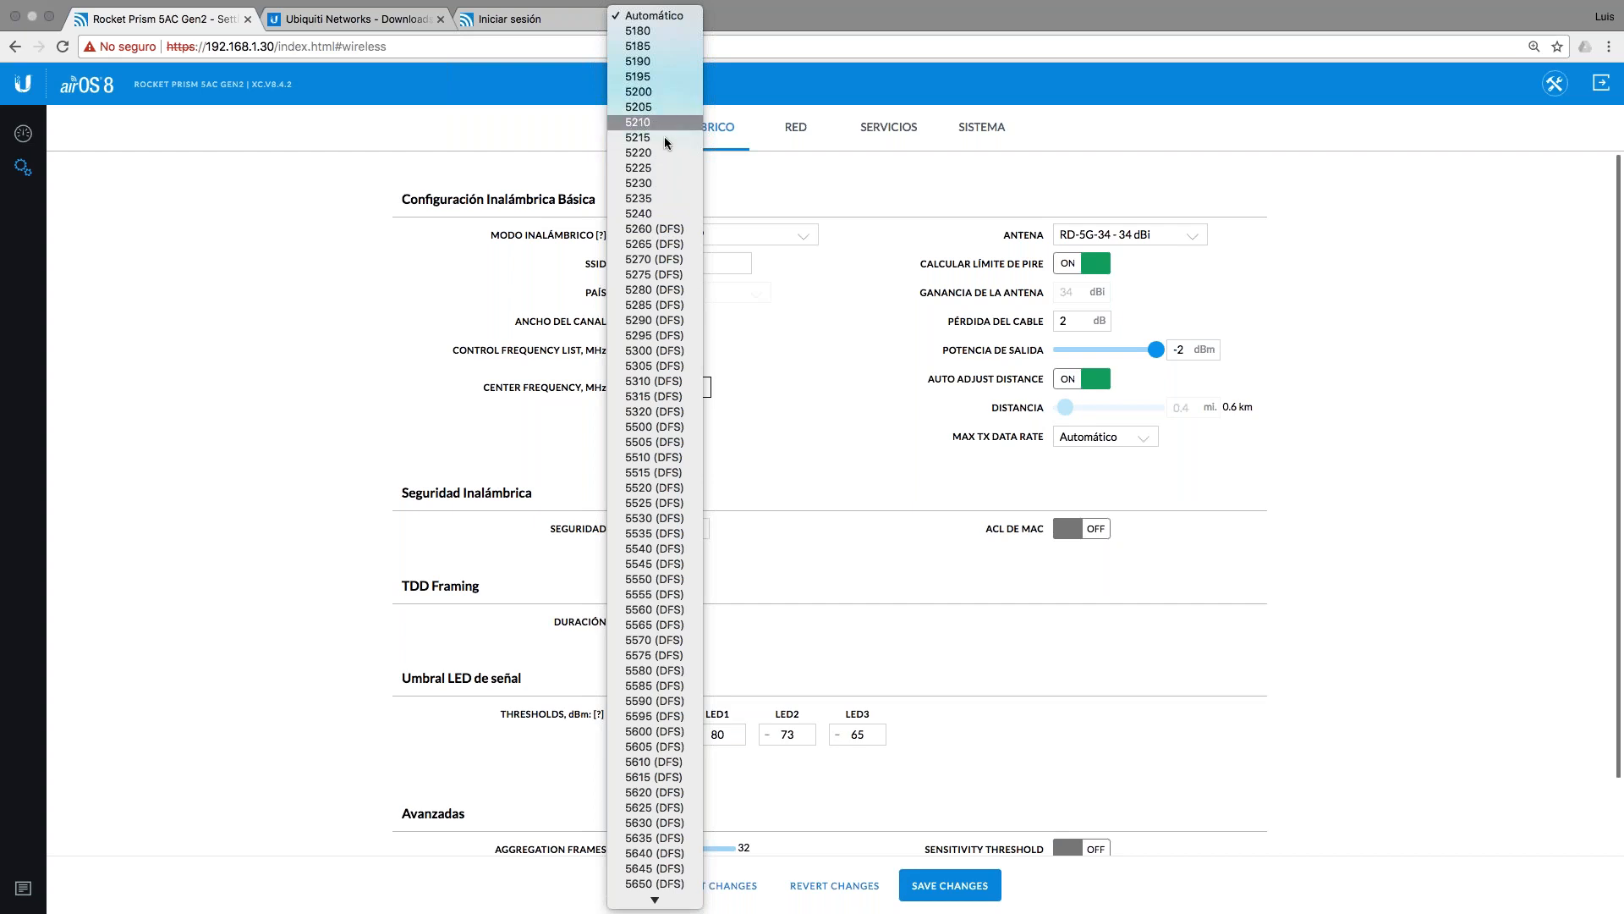
# Step: Choose 5200 from the Center Frequency dropdown on the wireless settings
pyautogui.click(662, 93)
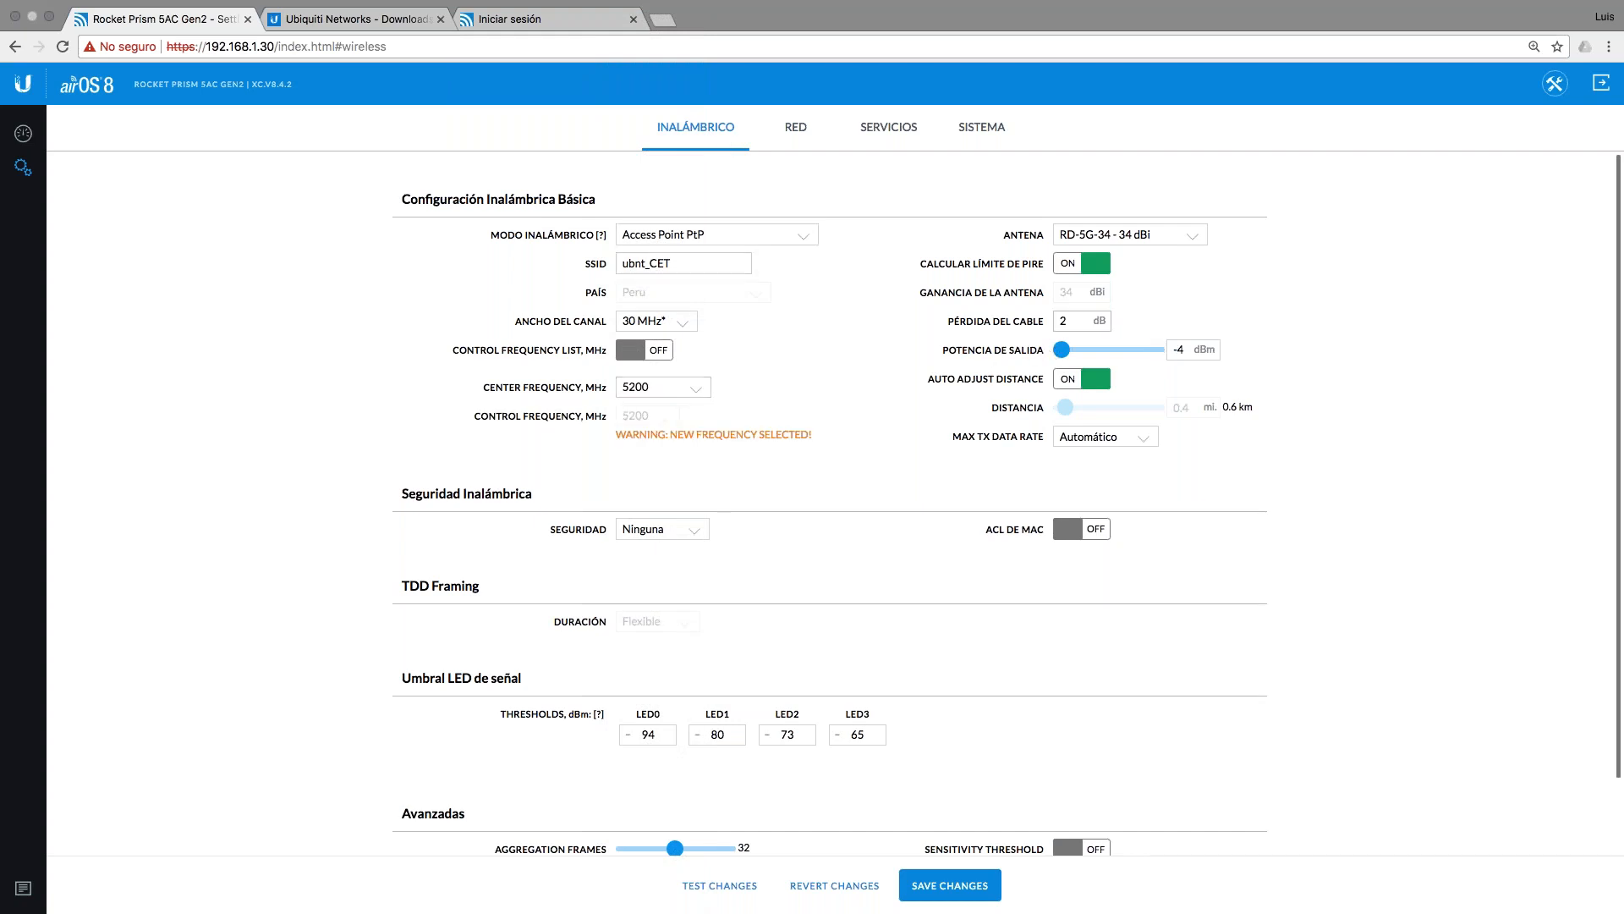
pyautogui.click(1142, 234)
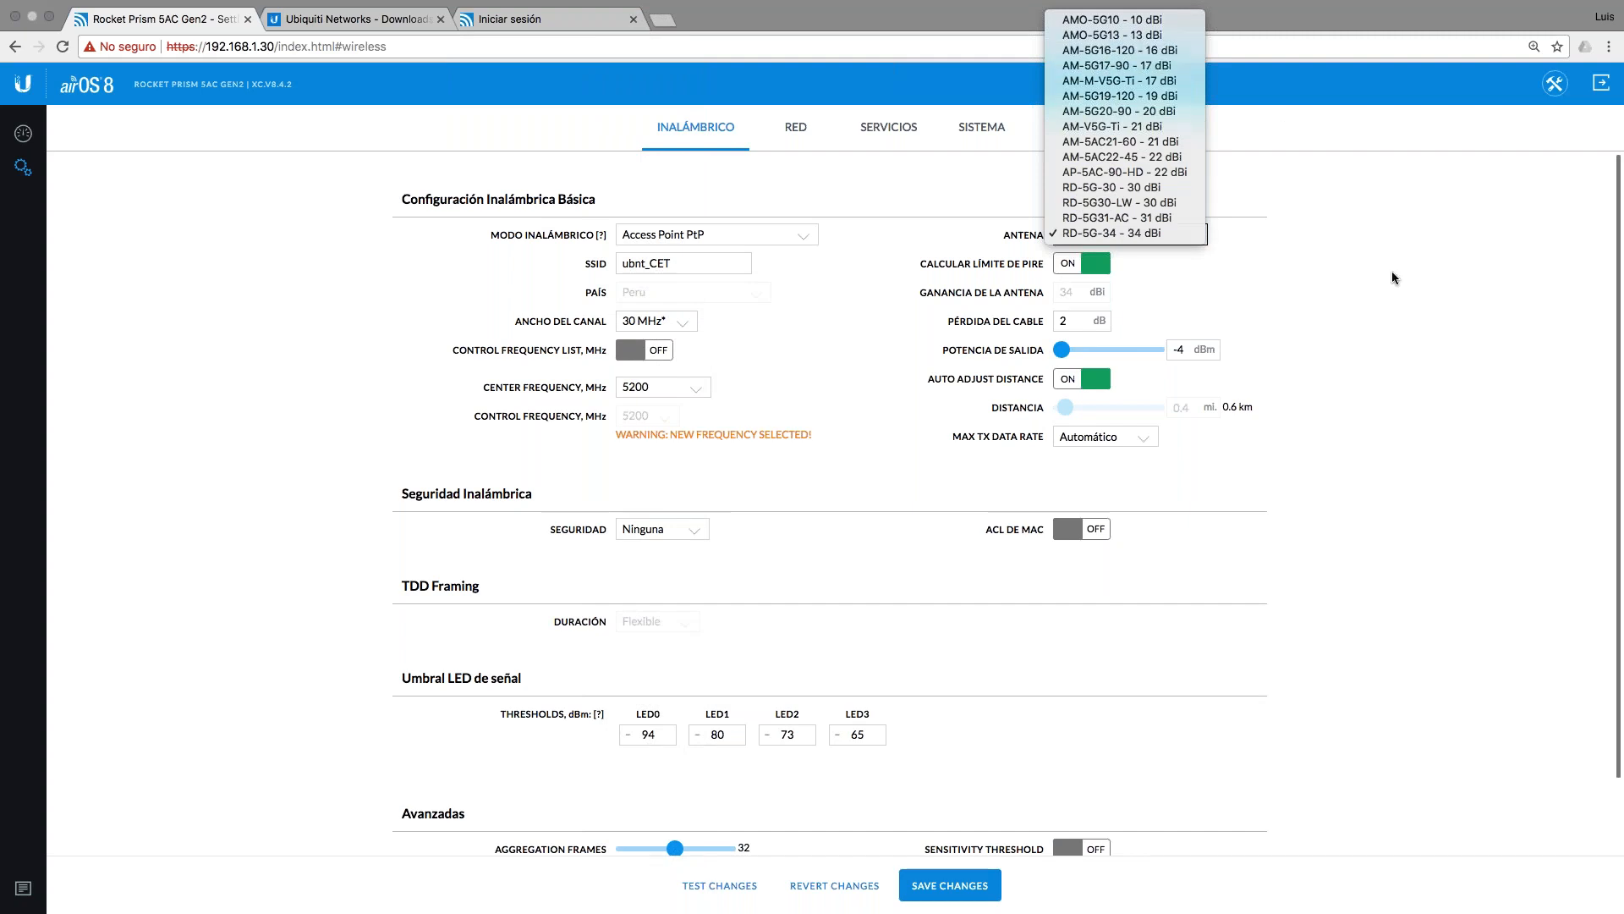
# Step: Try the AMO-5G10 antenna and EIRP toggle, then restore the RD-5G-34 34 dBi antenna
pyautogui.click(1128, 22)
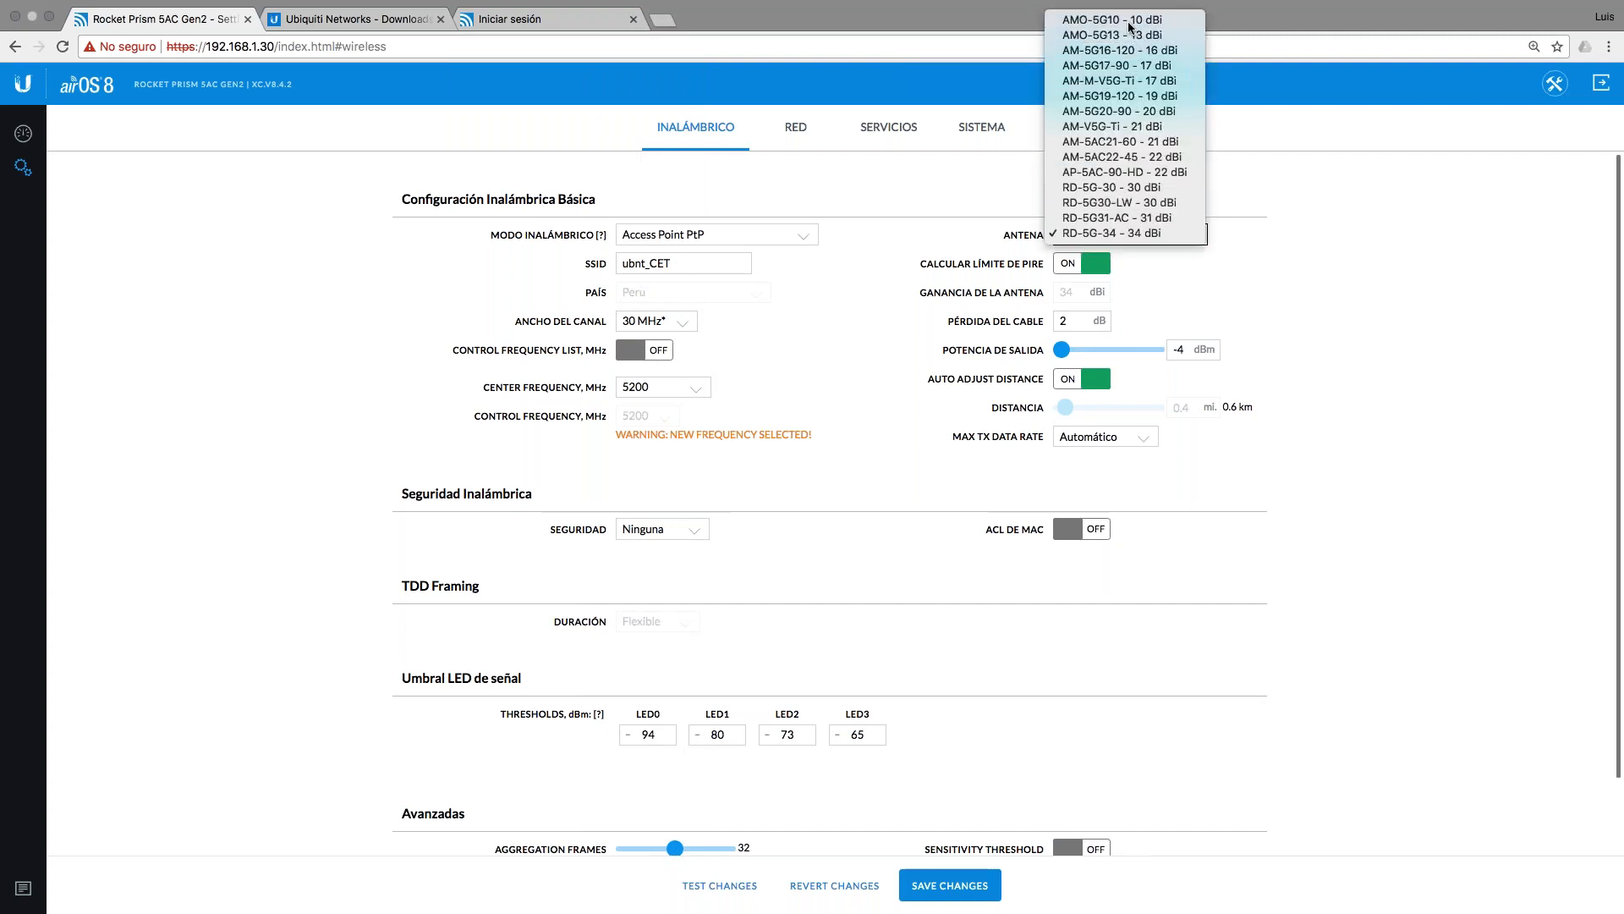
pyautogui.click(1075, 269)
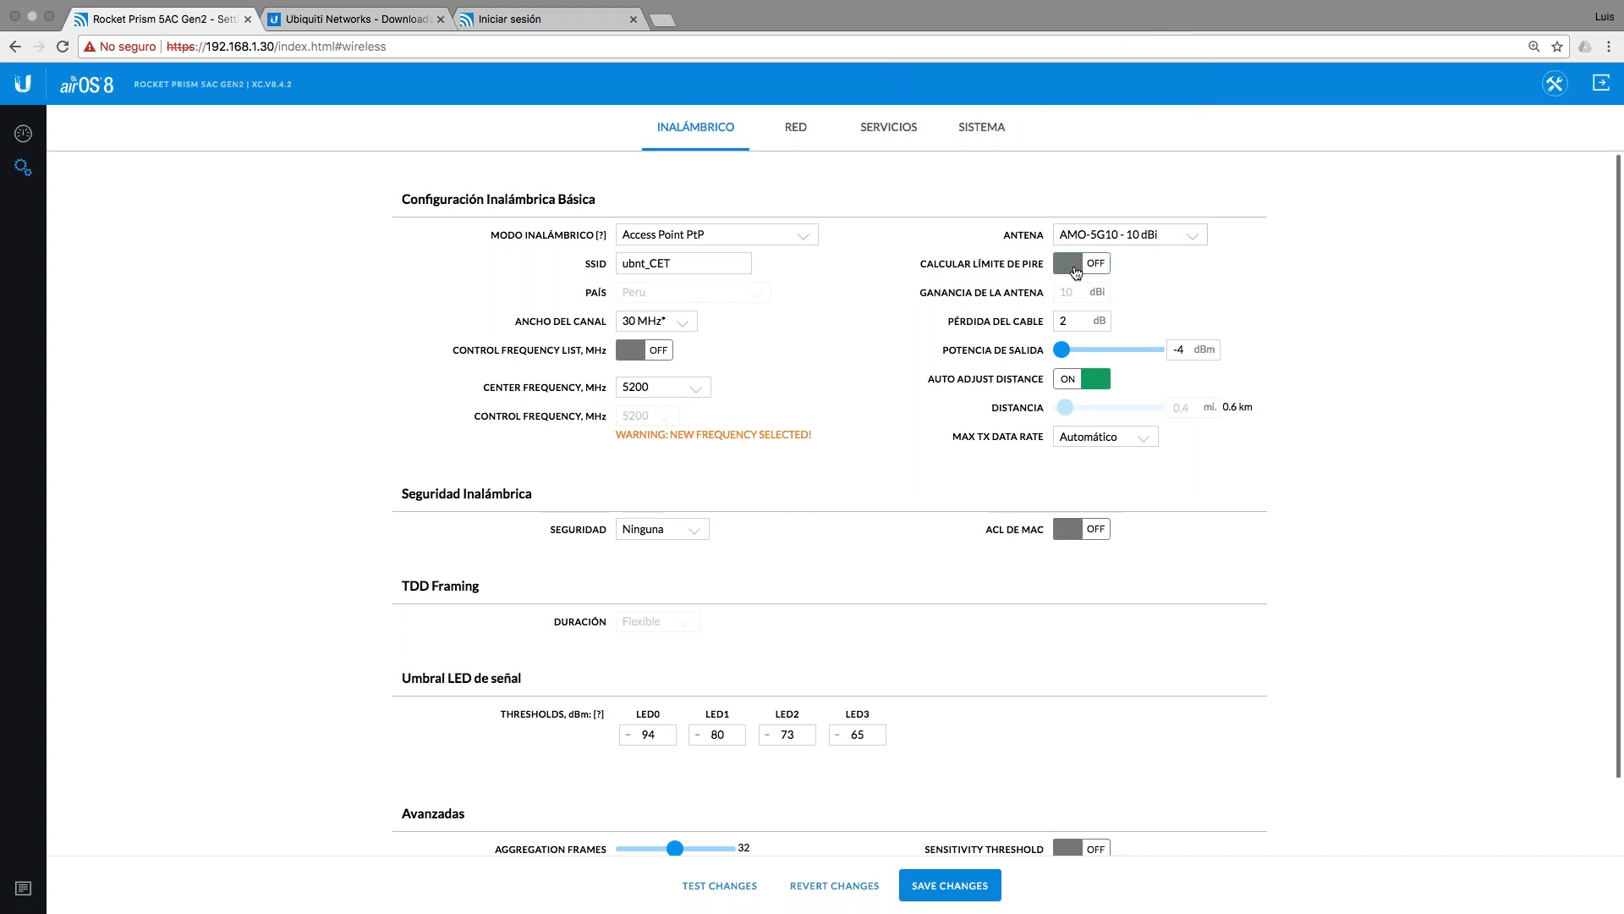
pyautogui.click(1076, 269)
pyautogui.click(1132, 242)
pyautogui.click(1131, 443)
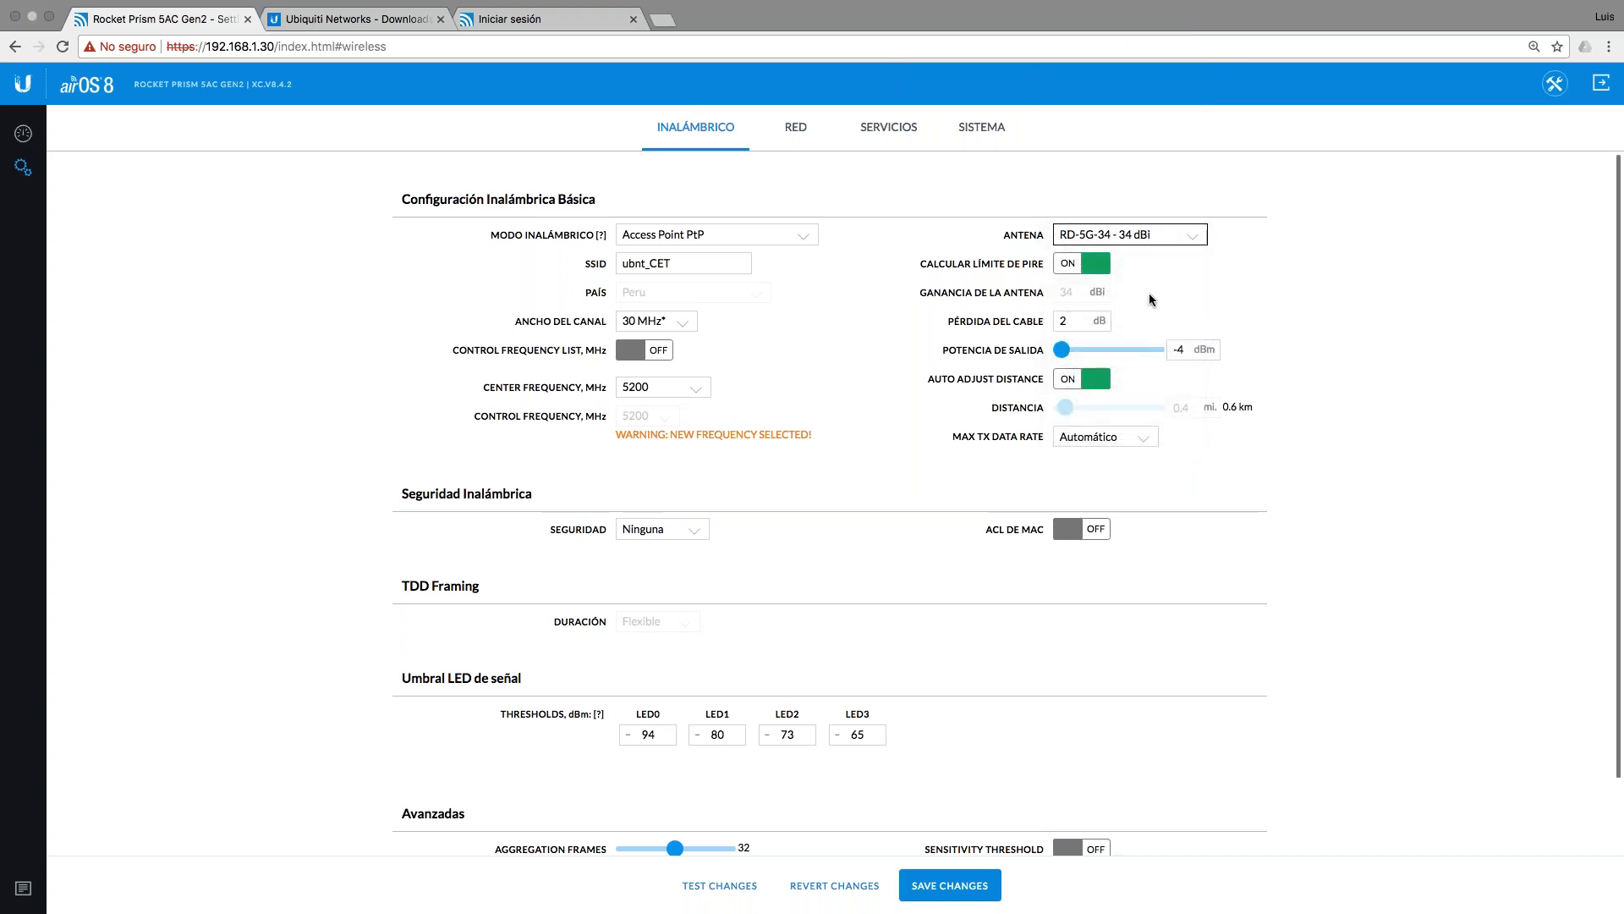
# Step: Turn off Calcular Límite de PIRE and raise output power to 28 dBm
pyautogui.moveTo(1062, 348); pyautogui.dragTo(1131, 353)
pyautogui.click(1087, 267)
pyautogui.moveTo(1063, 350); pyautogui.dragTo(1166, 355)
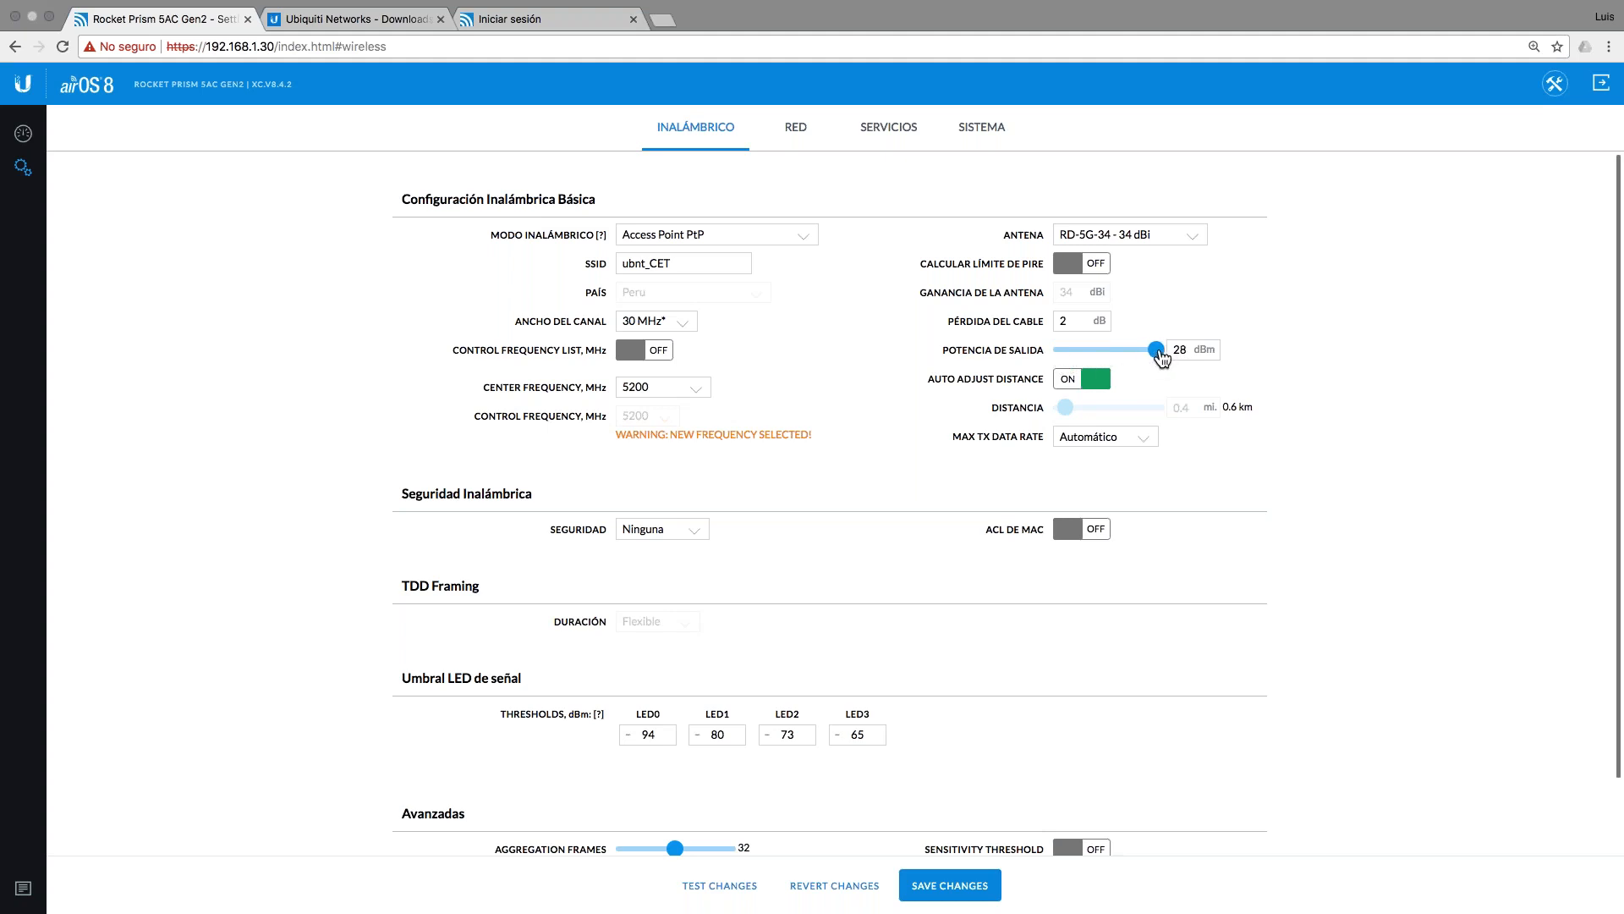
pyautogui.hotkey('ctrl', 'Left')
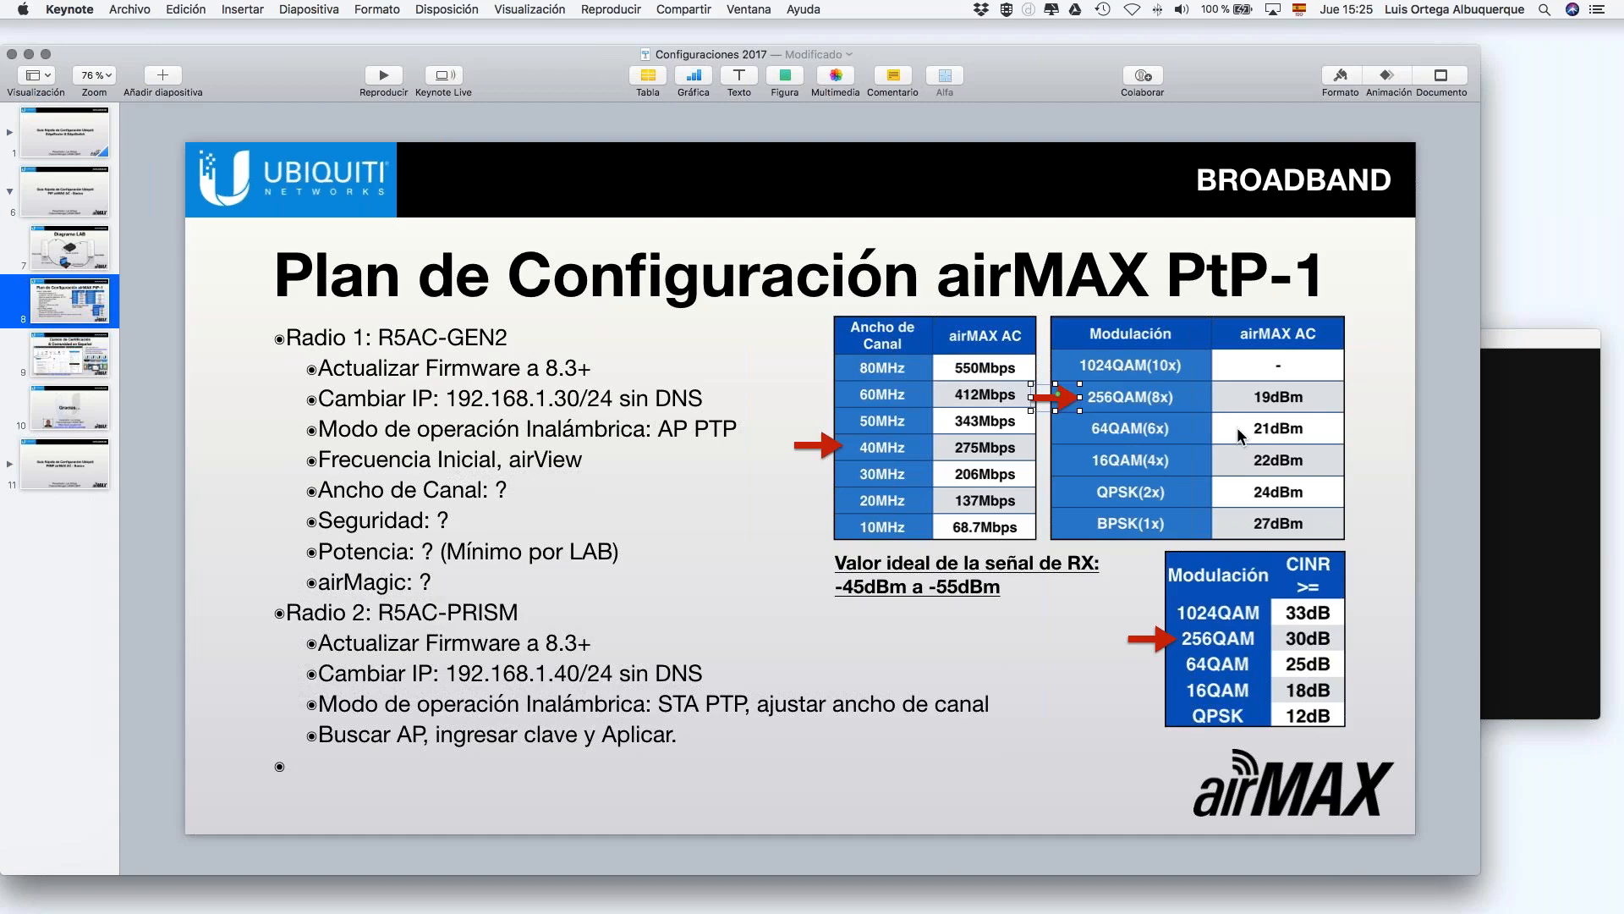
# Step: Back in the radio settings, set Potencia de Salida to 19 dBm, the plan's 256QAM value
pyautogui.hotkey('ctrl', 'Right')
pyautogui.moveTo(1156, 349); pyautogui.dragTo(1129, 359)
pyautogui.press('Right')
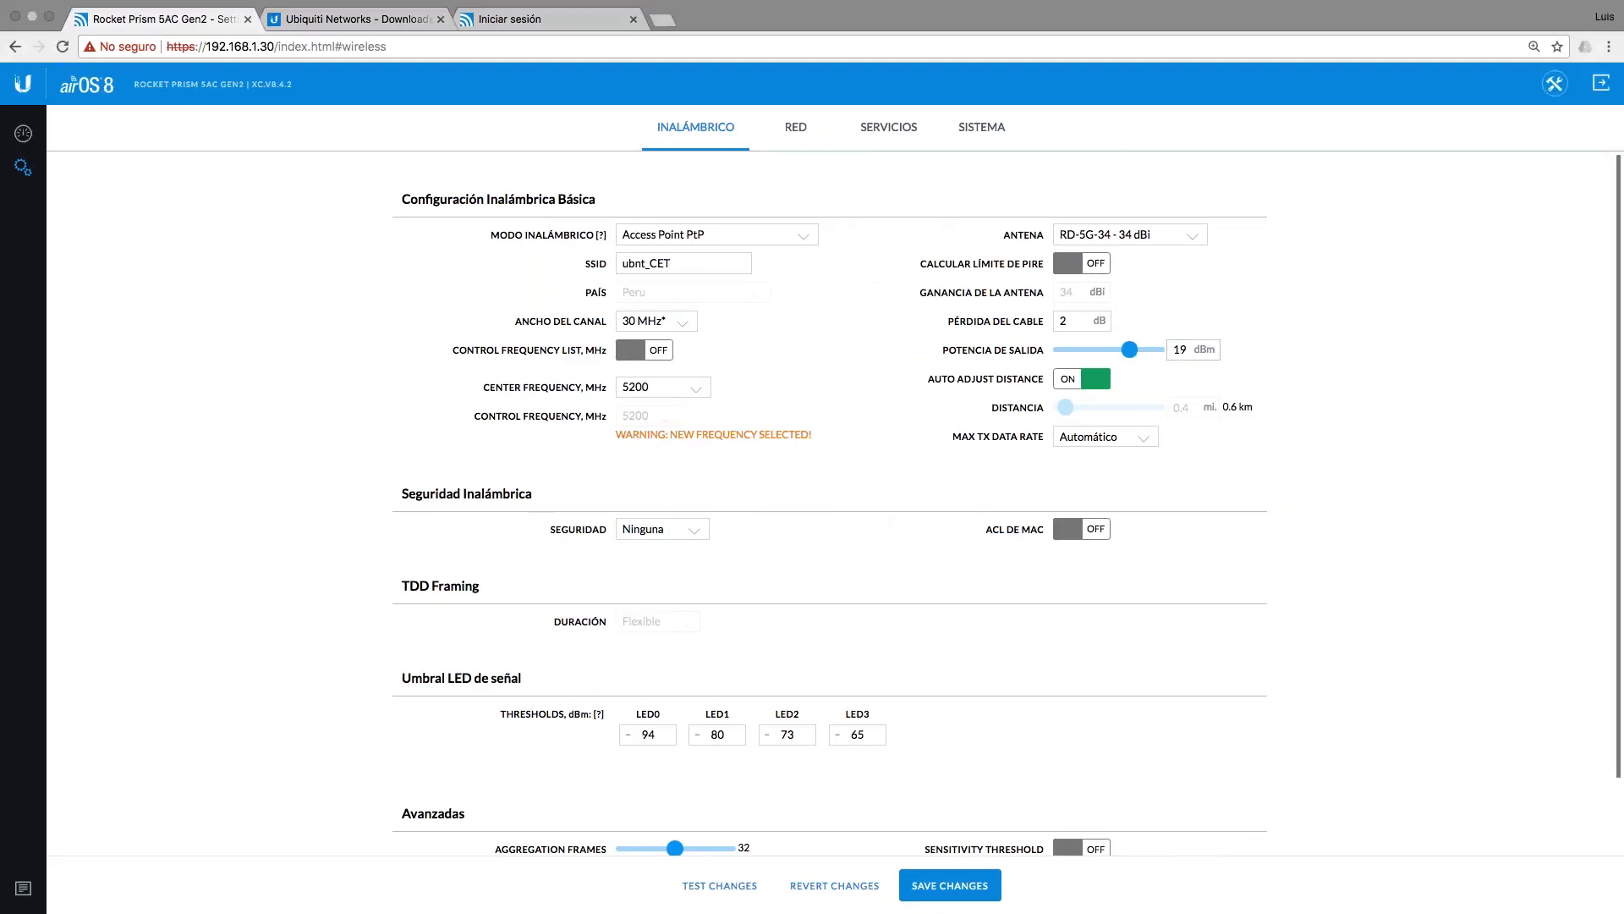
# Step: Drop output power to -4 dBm, keeping the RD-5G-34 antenna and automatic max TX rate
pyautogui.scroll(-1, 1213, 302)
pyautogui.scroll(-2, 1213, 302)
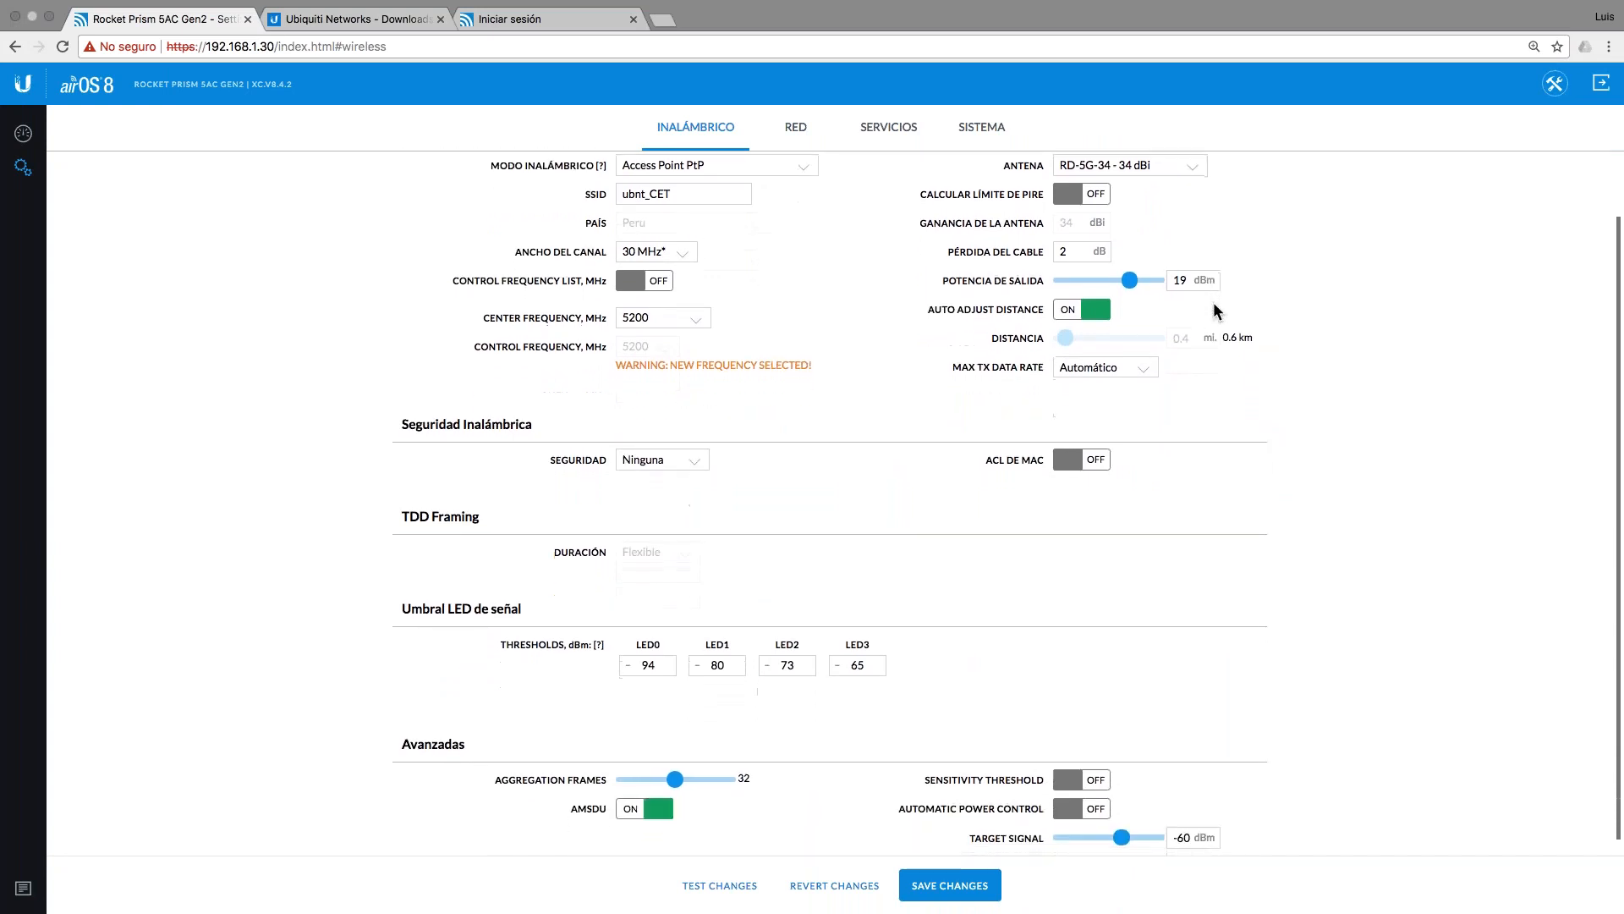
pyautogui.scroll(3, 1160, 298)
pyautogui.moveTo(1131, 351); pyautogui.dragTo(1059, 356)
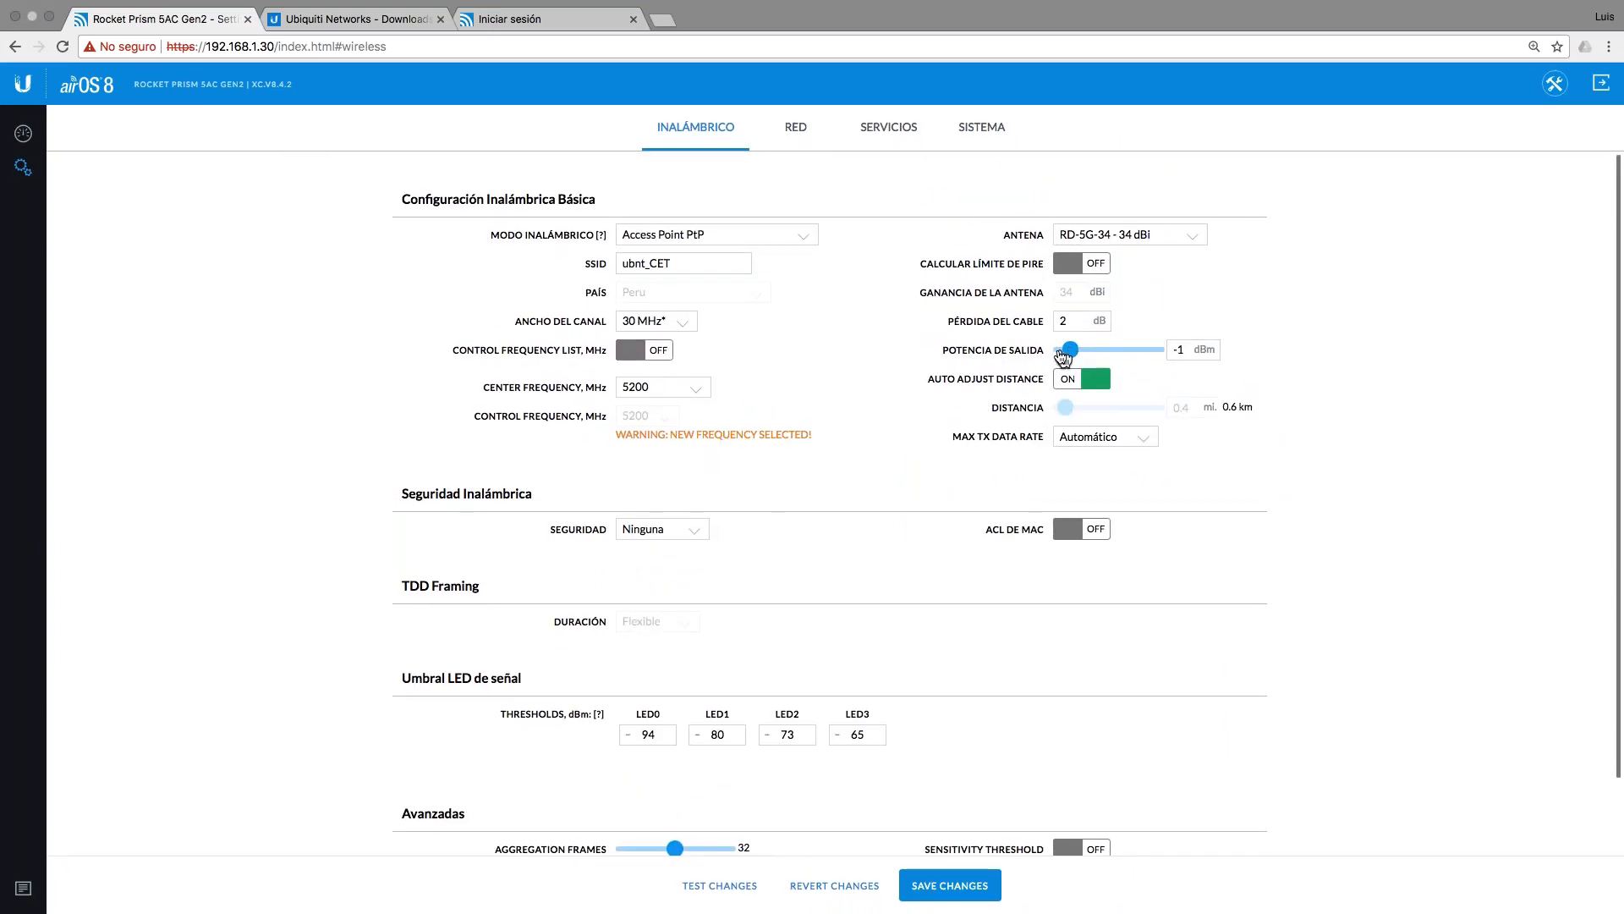
pyautogui.click(1155, 228)
pyautogui.click(1262, 290)
pyautogui.click(1134, 435)
pyautogui.click(1098, 435)
# Step: Set Seguridad to WPA2-AES and enter the WPA pre-shared key, checking it with MOSTRAR
pyautogui.click(662, 528)
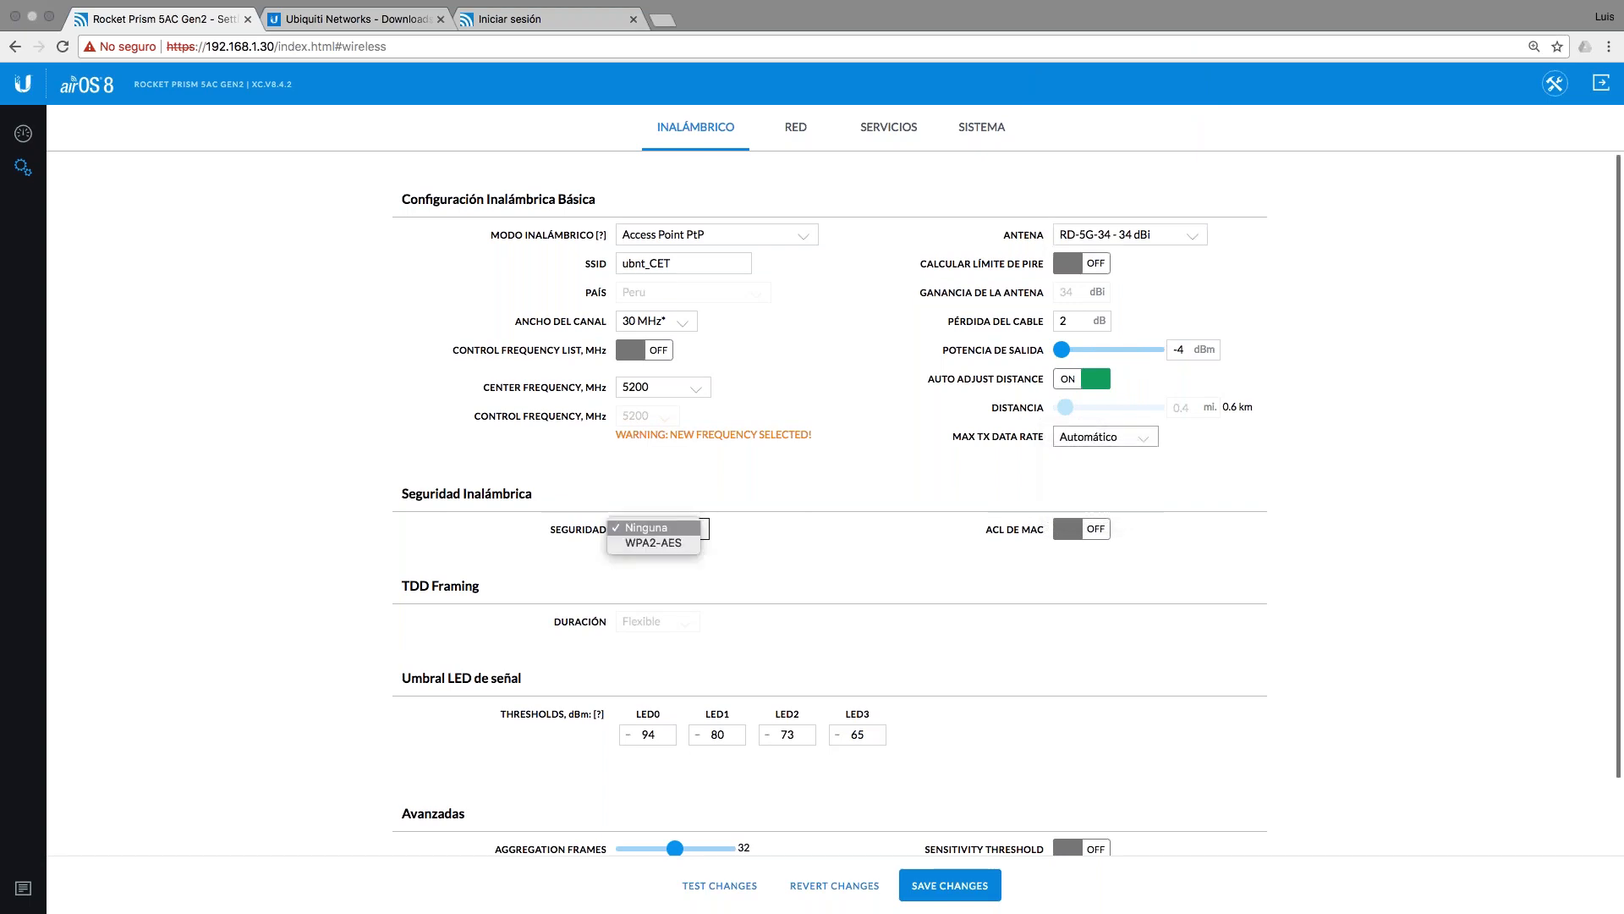
pyautogui.click(676, 542)
pyautogui.click(661, 587)
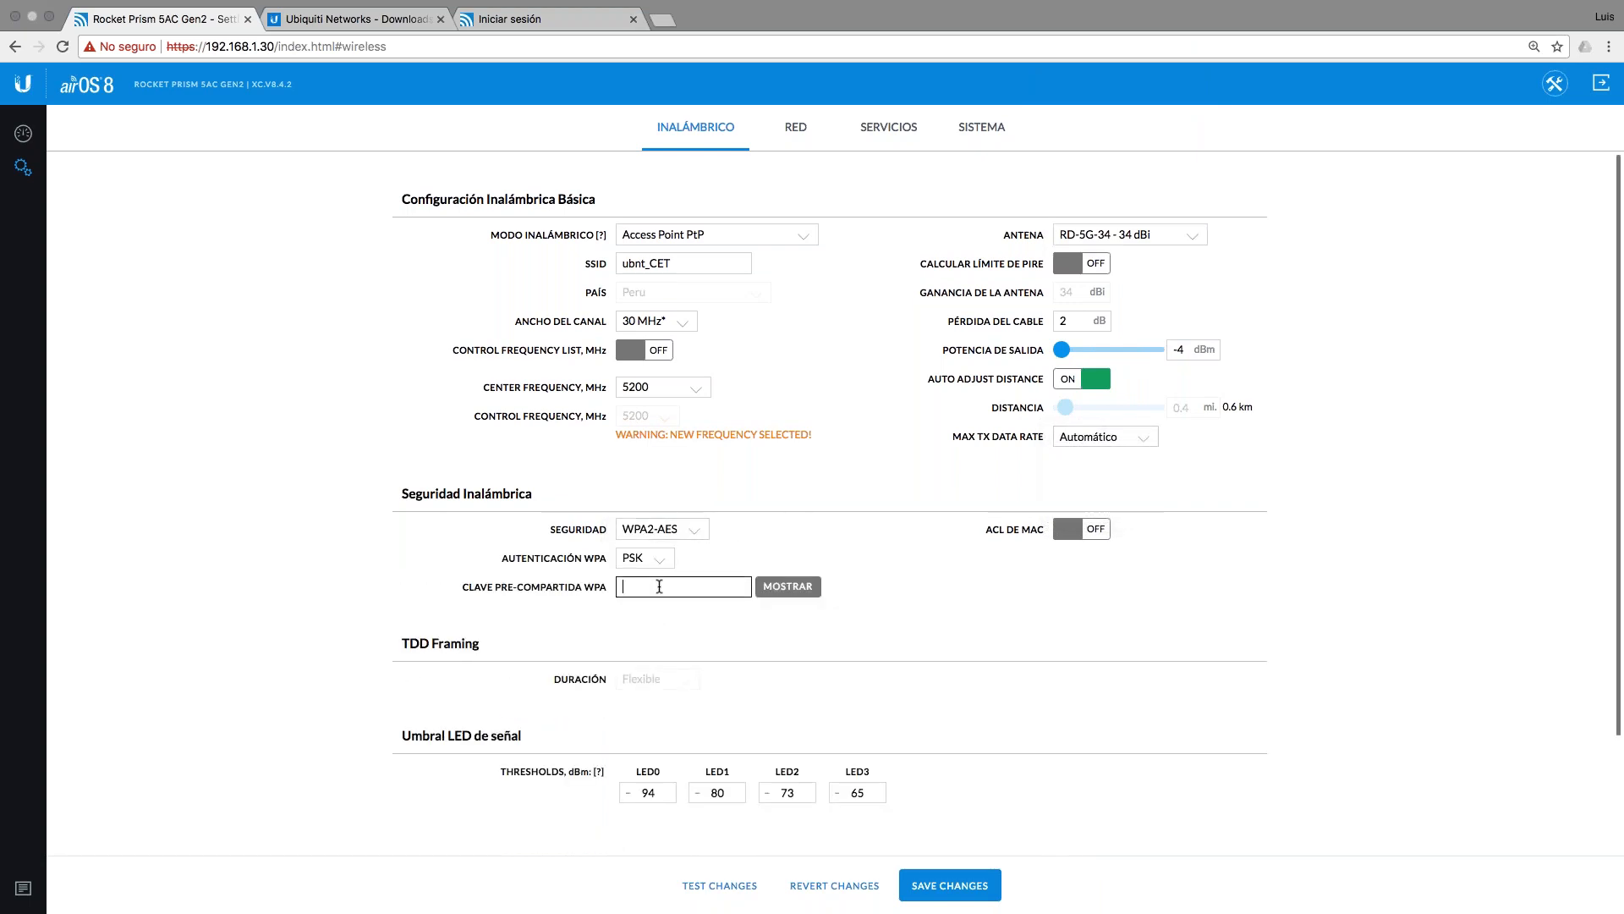
pyautogui.click(791, 586)
pyautogui.click(909, 688)
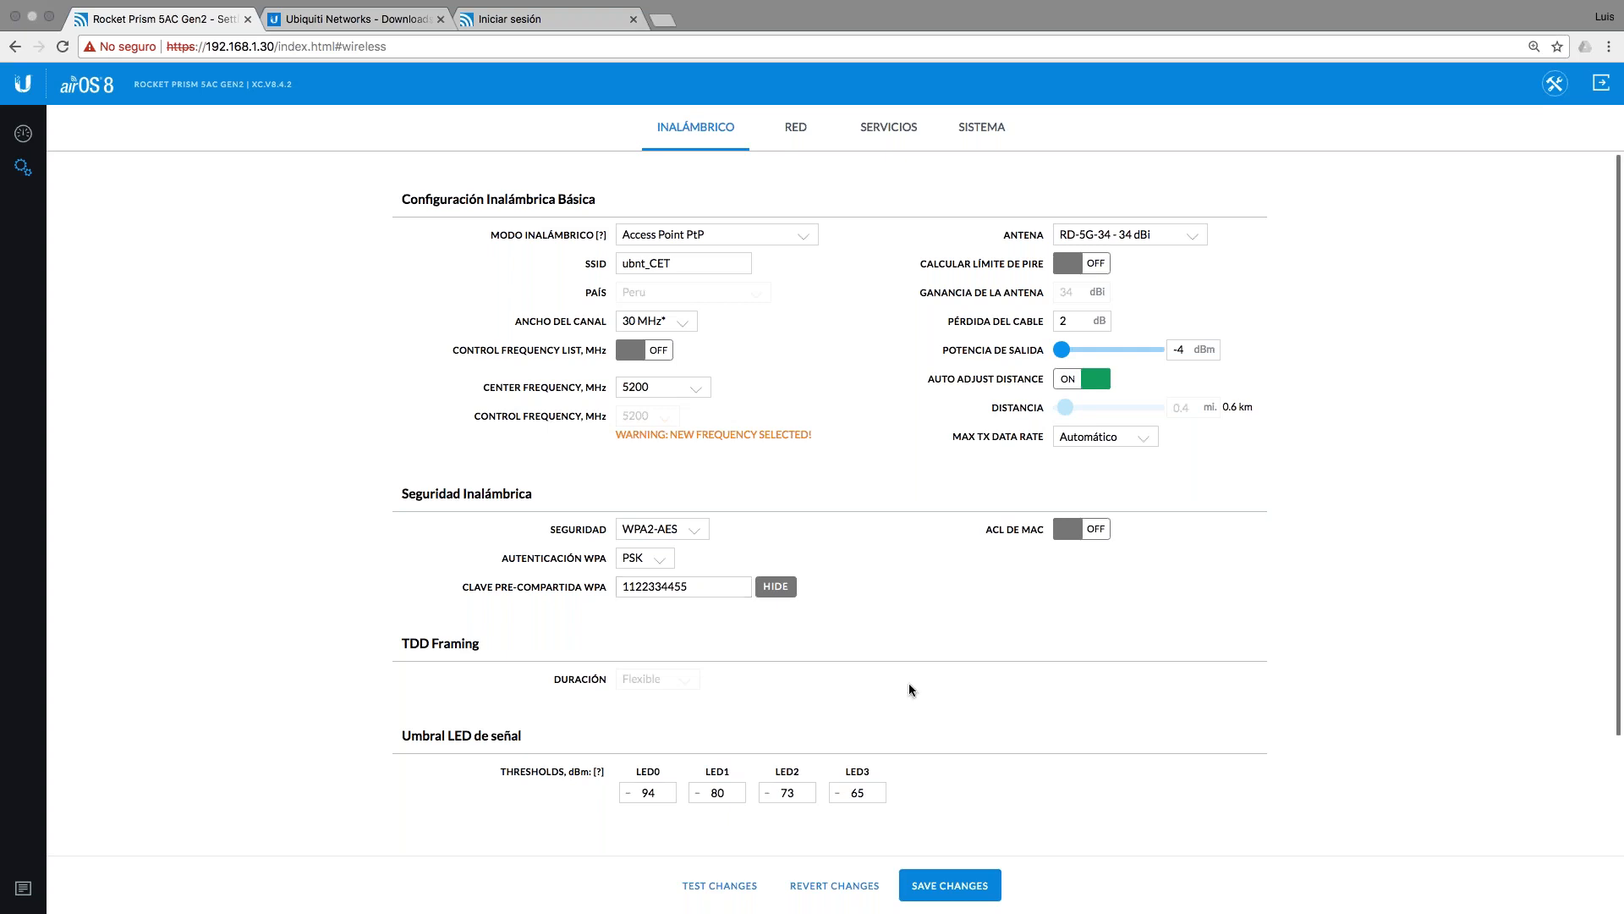
pyautogui.click(795, 128)
pyautogui.click(717, 135)
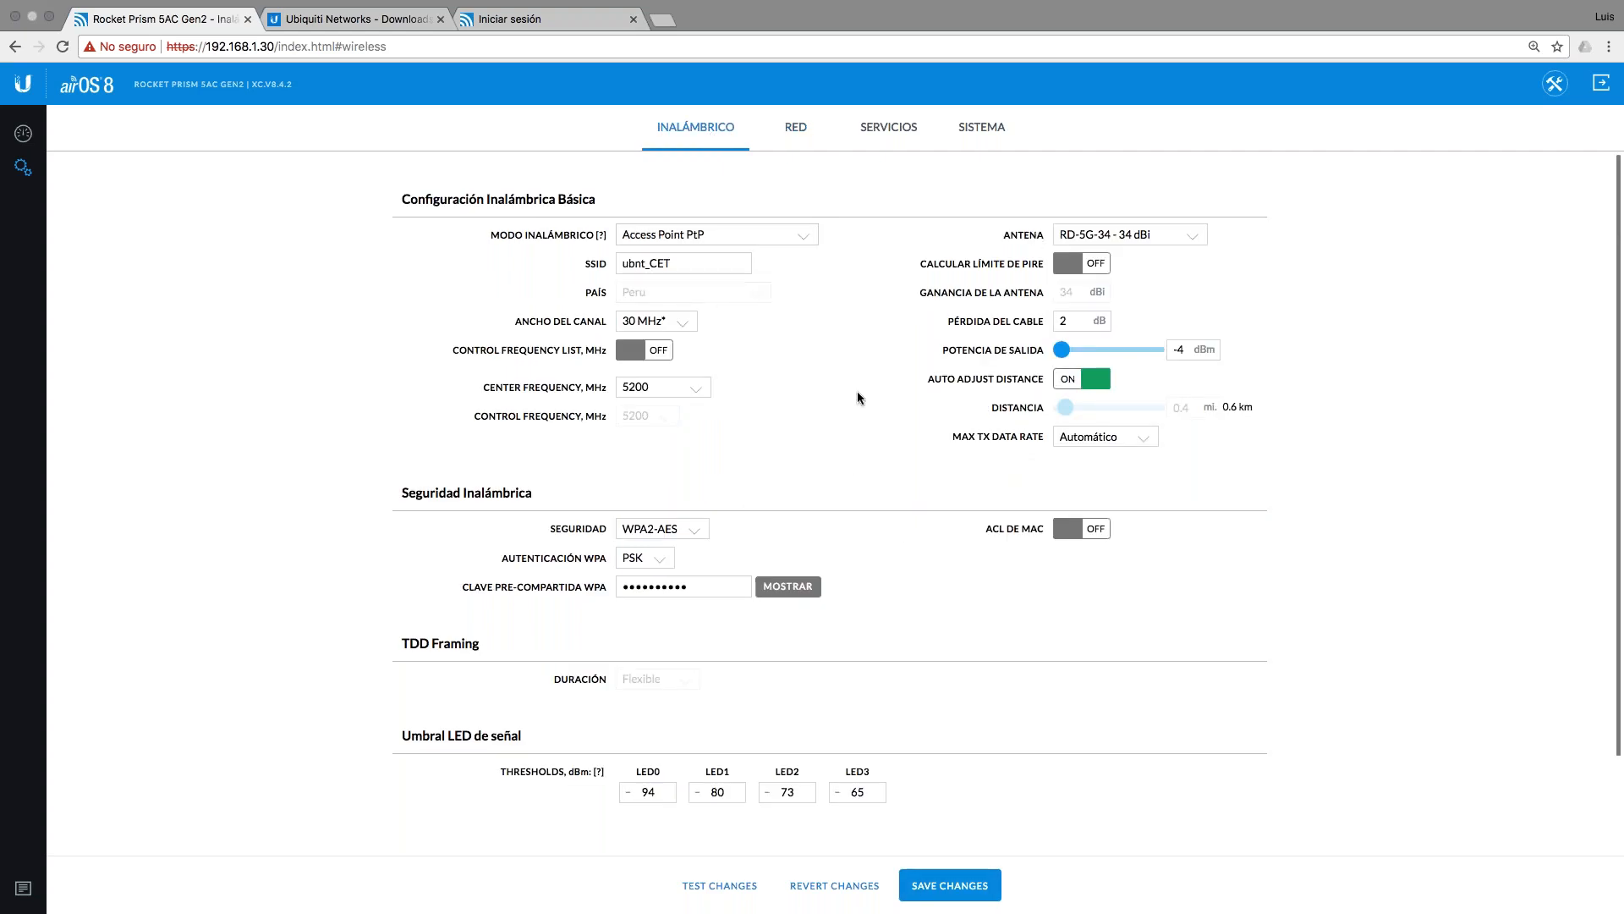
# Step: On the SISTEMA page, change Nombre del Dispositivo from AP to AP_CET
pyautogui.click(795, 128)
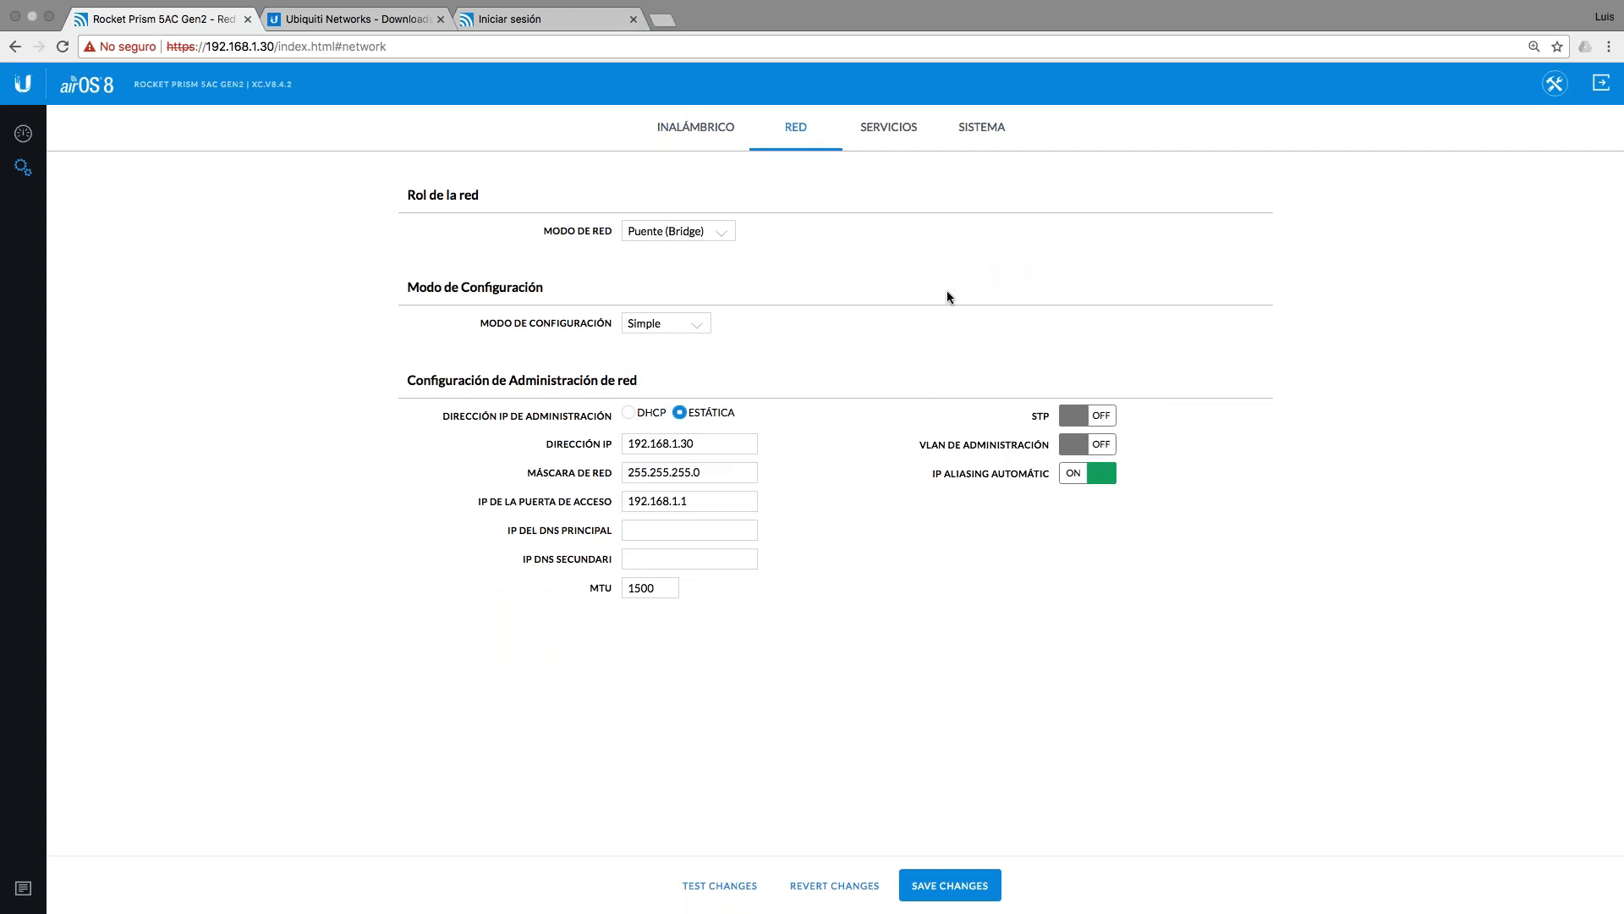
pyautogui.click(889, 135)
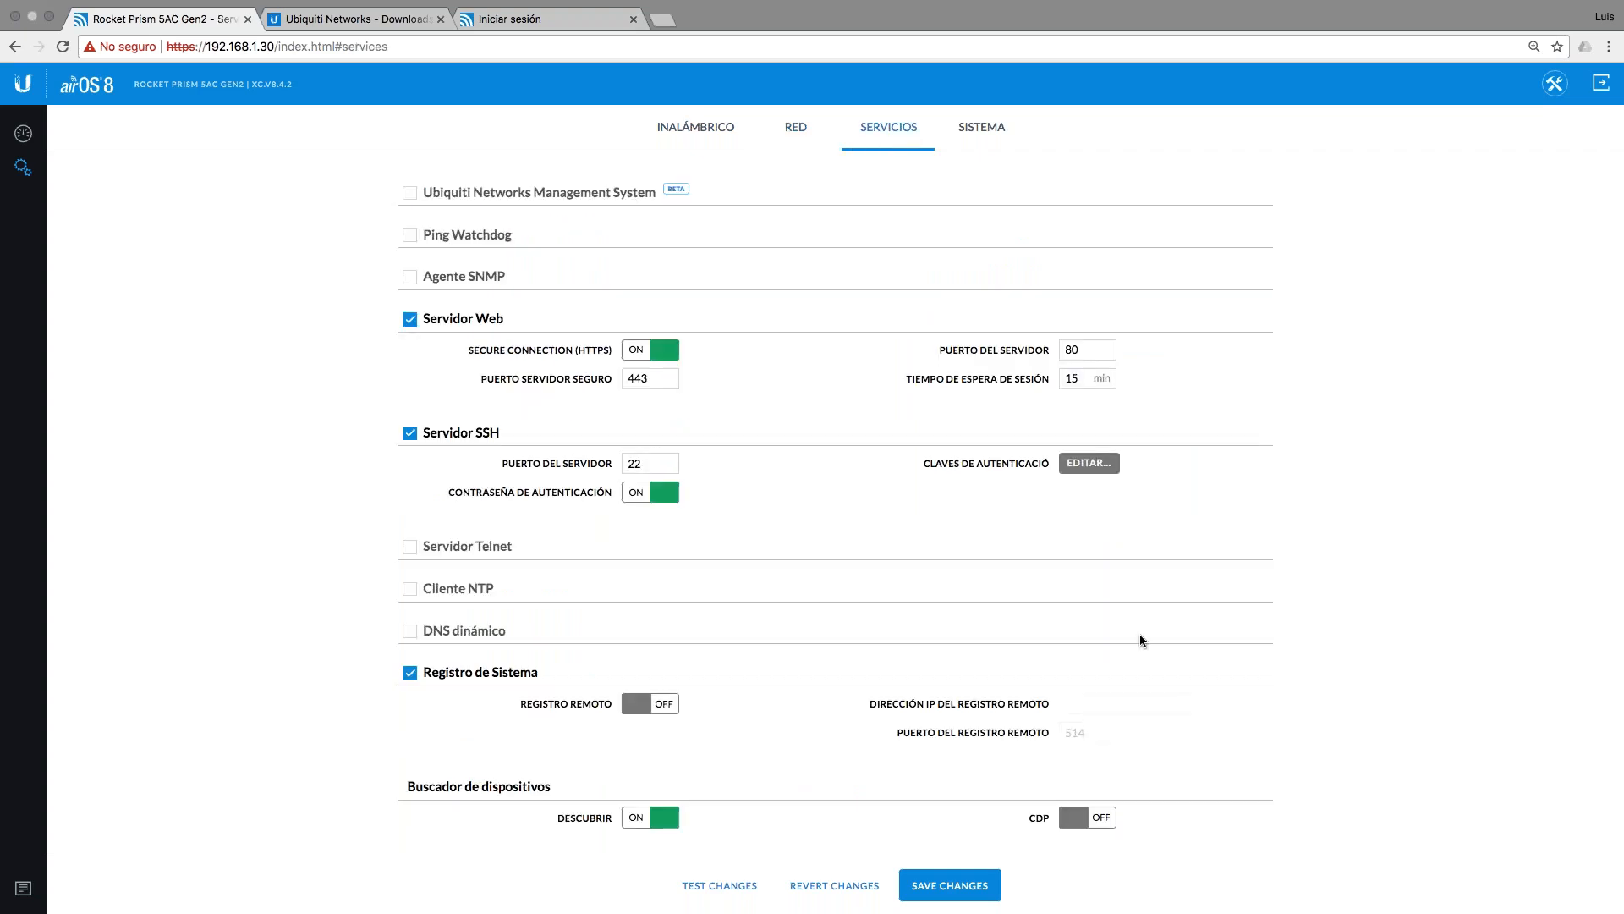
pyautogui.click(985, 131)
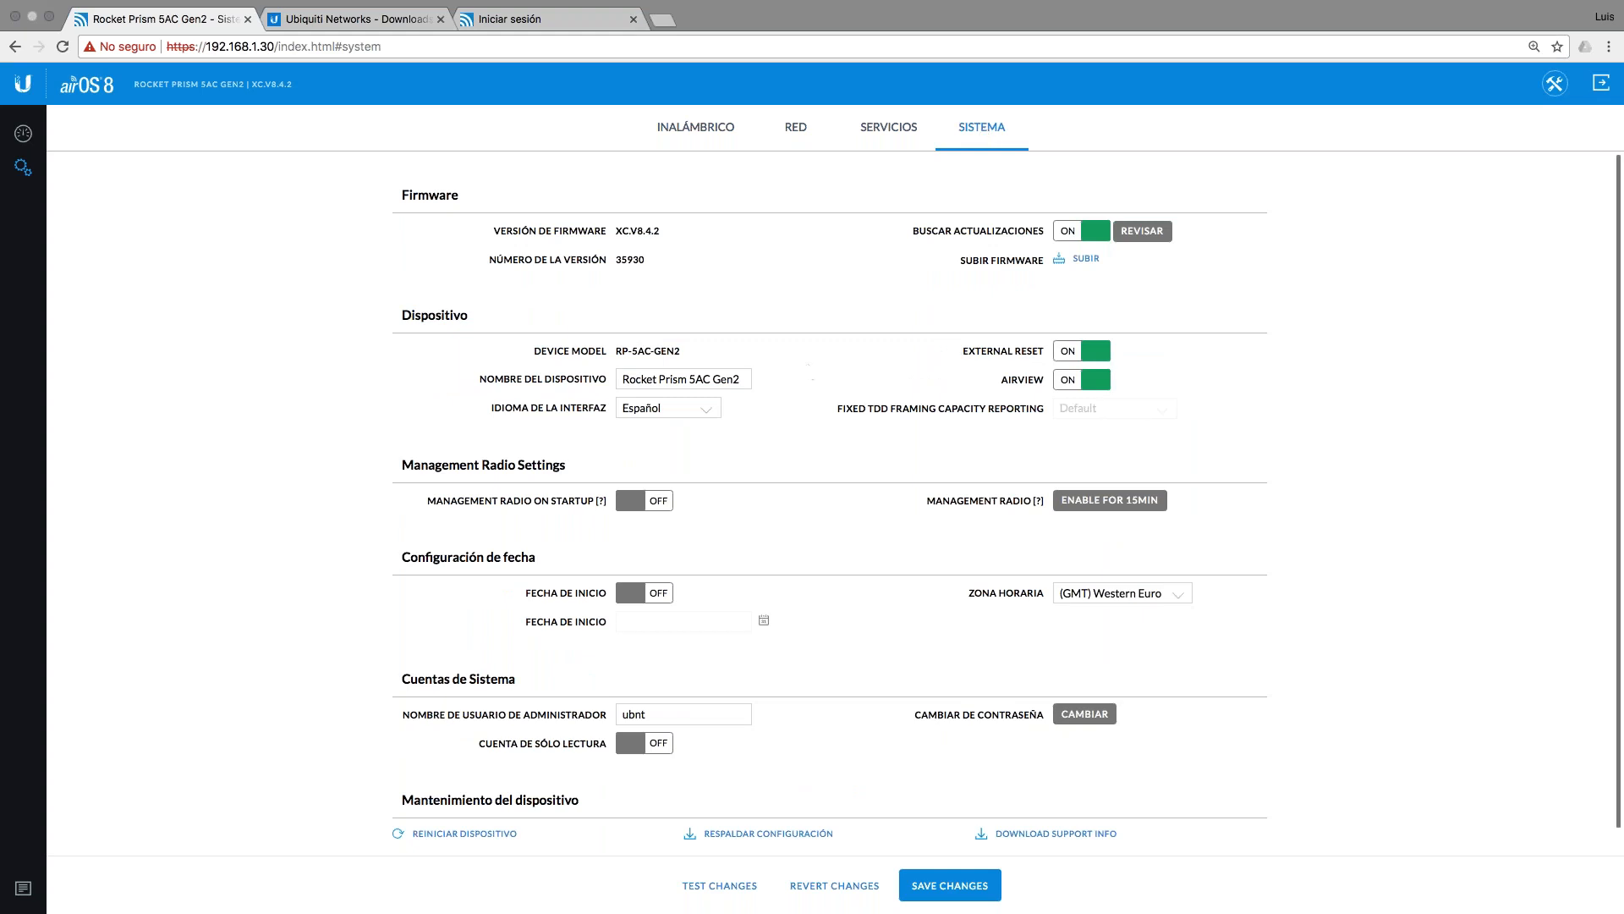
pyautogui.moveTo(741, 378); pyautogui.dragTo(596, 383)
pyautogui.write('A')
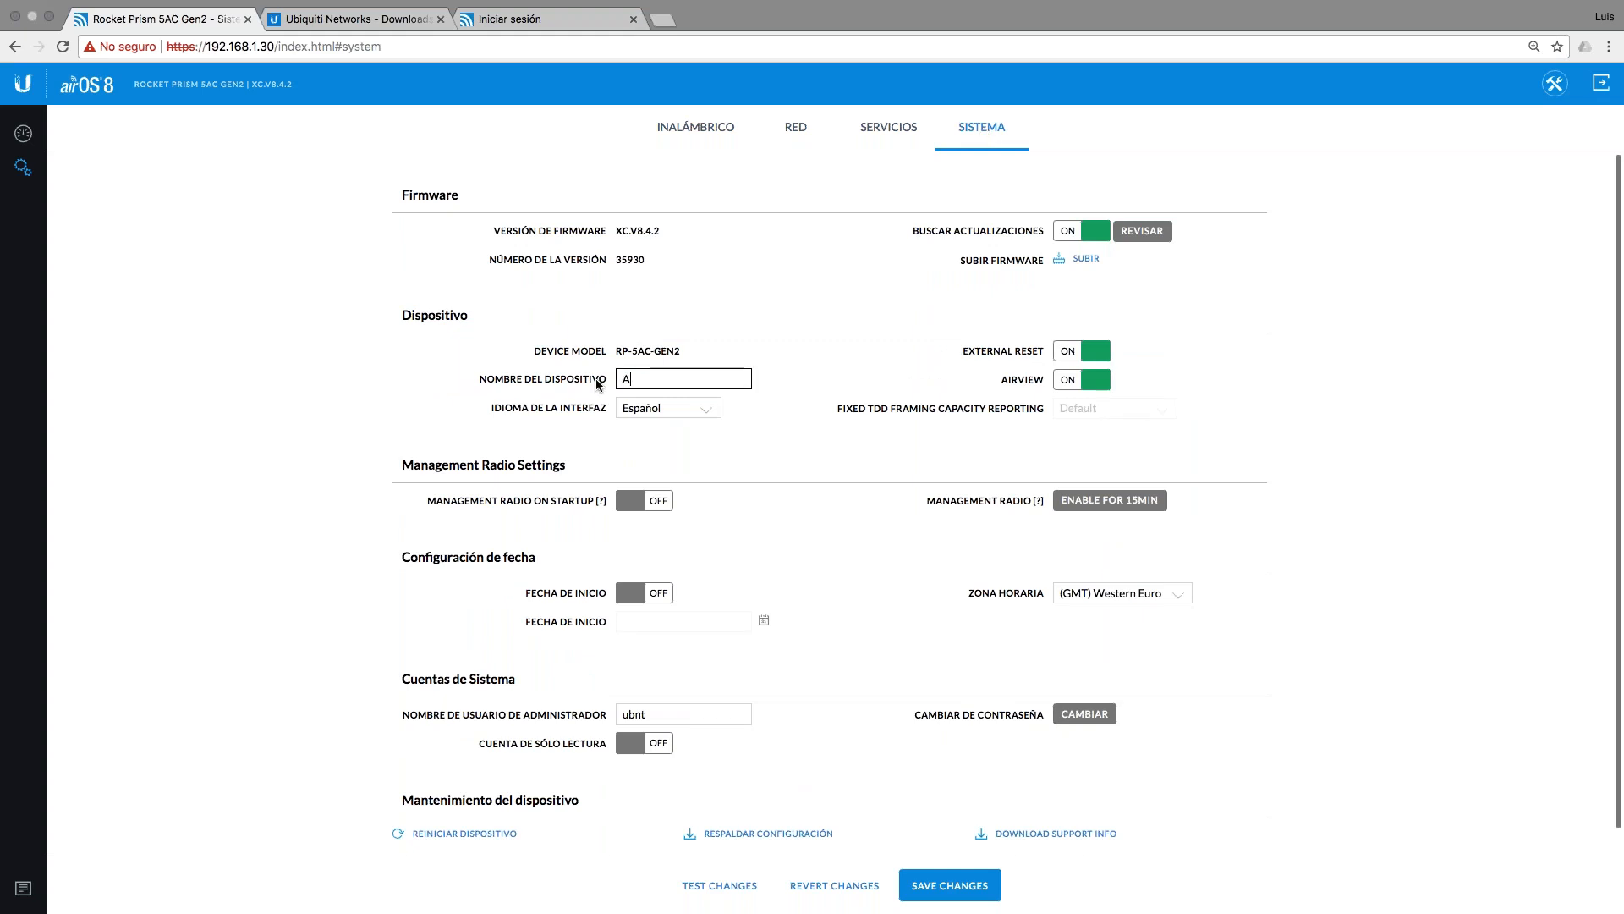
pyautogui.write('P_CET')
pyautogui.scroll(-1, 840, 495)
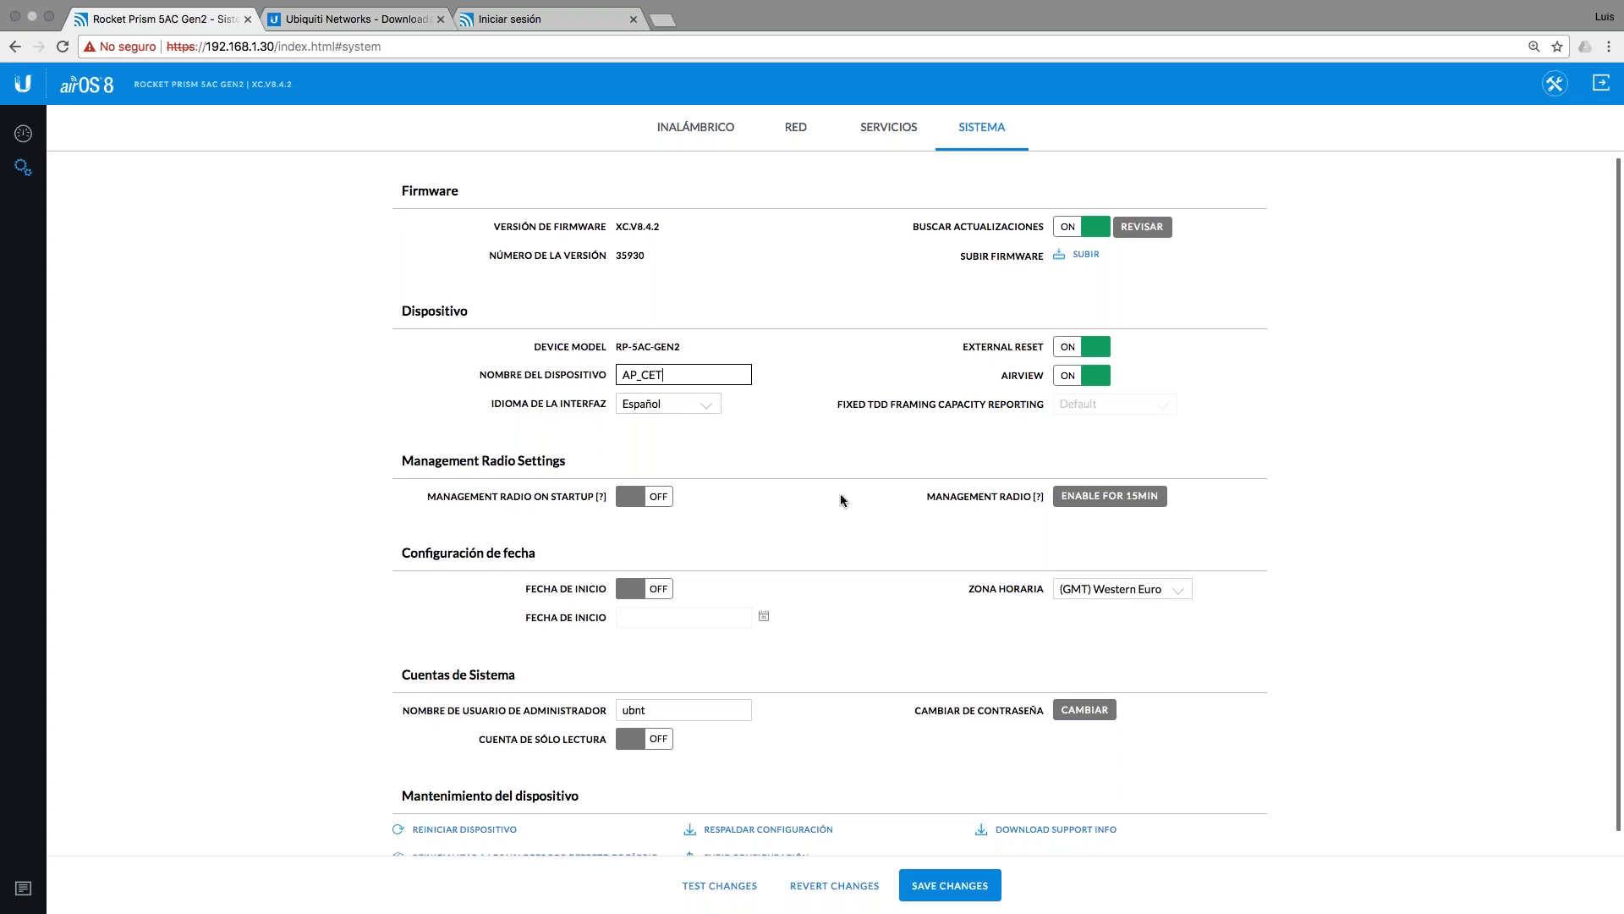
pyautogui.scroll(-1, 840, 499)
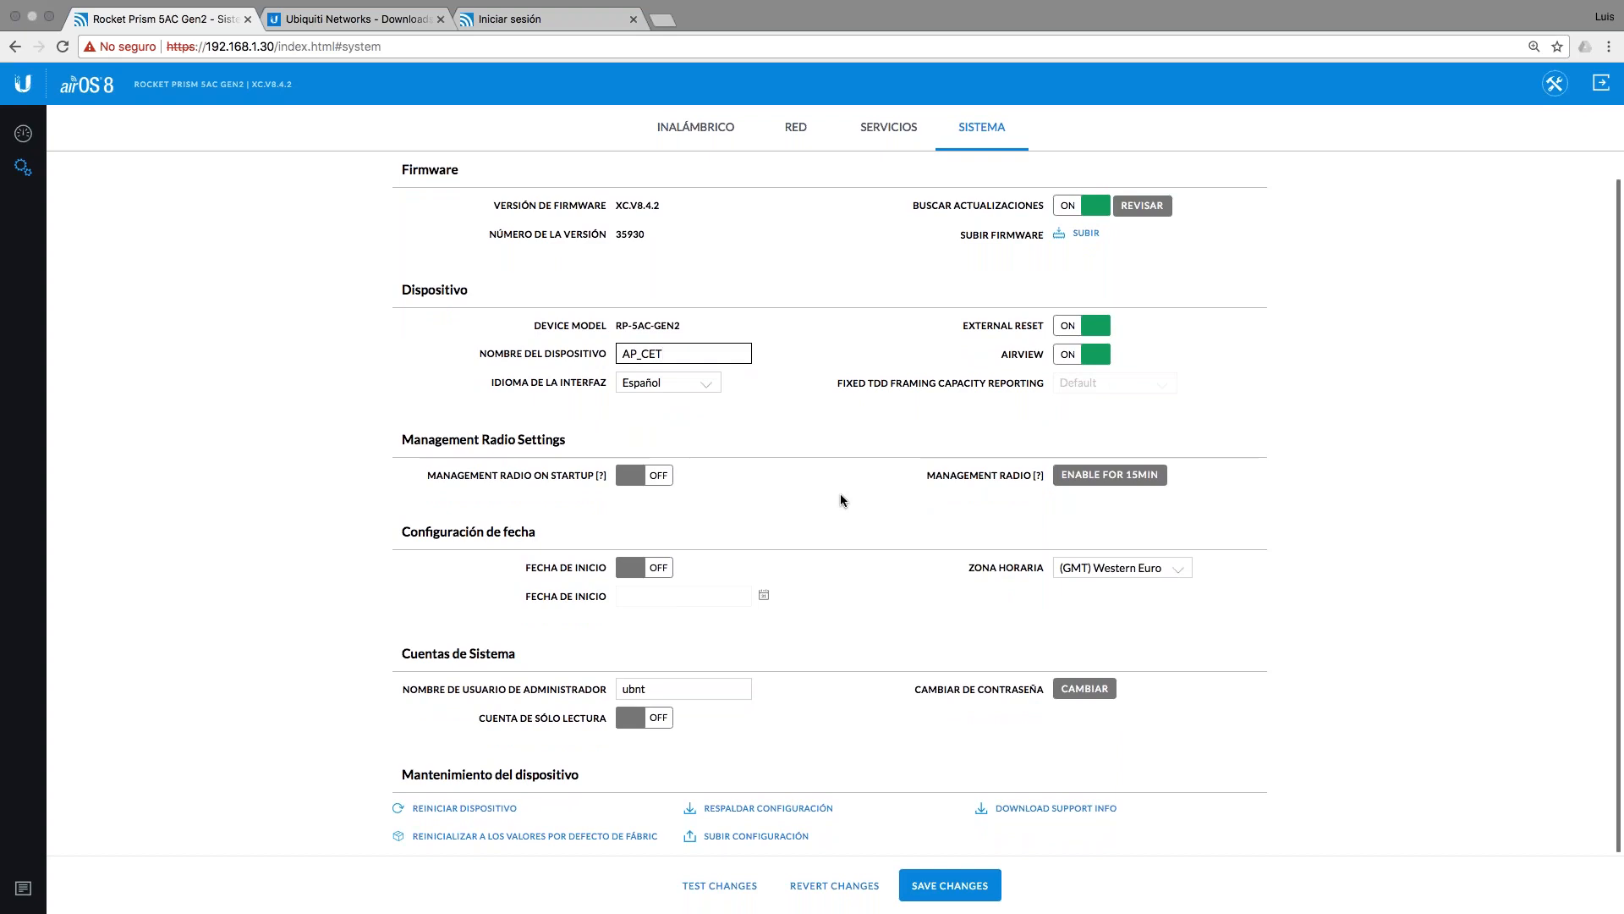
pyautogui.scroll(1, 840, 494)
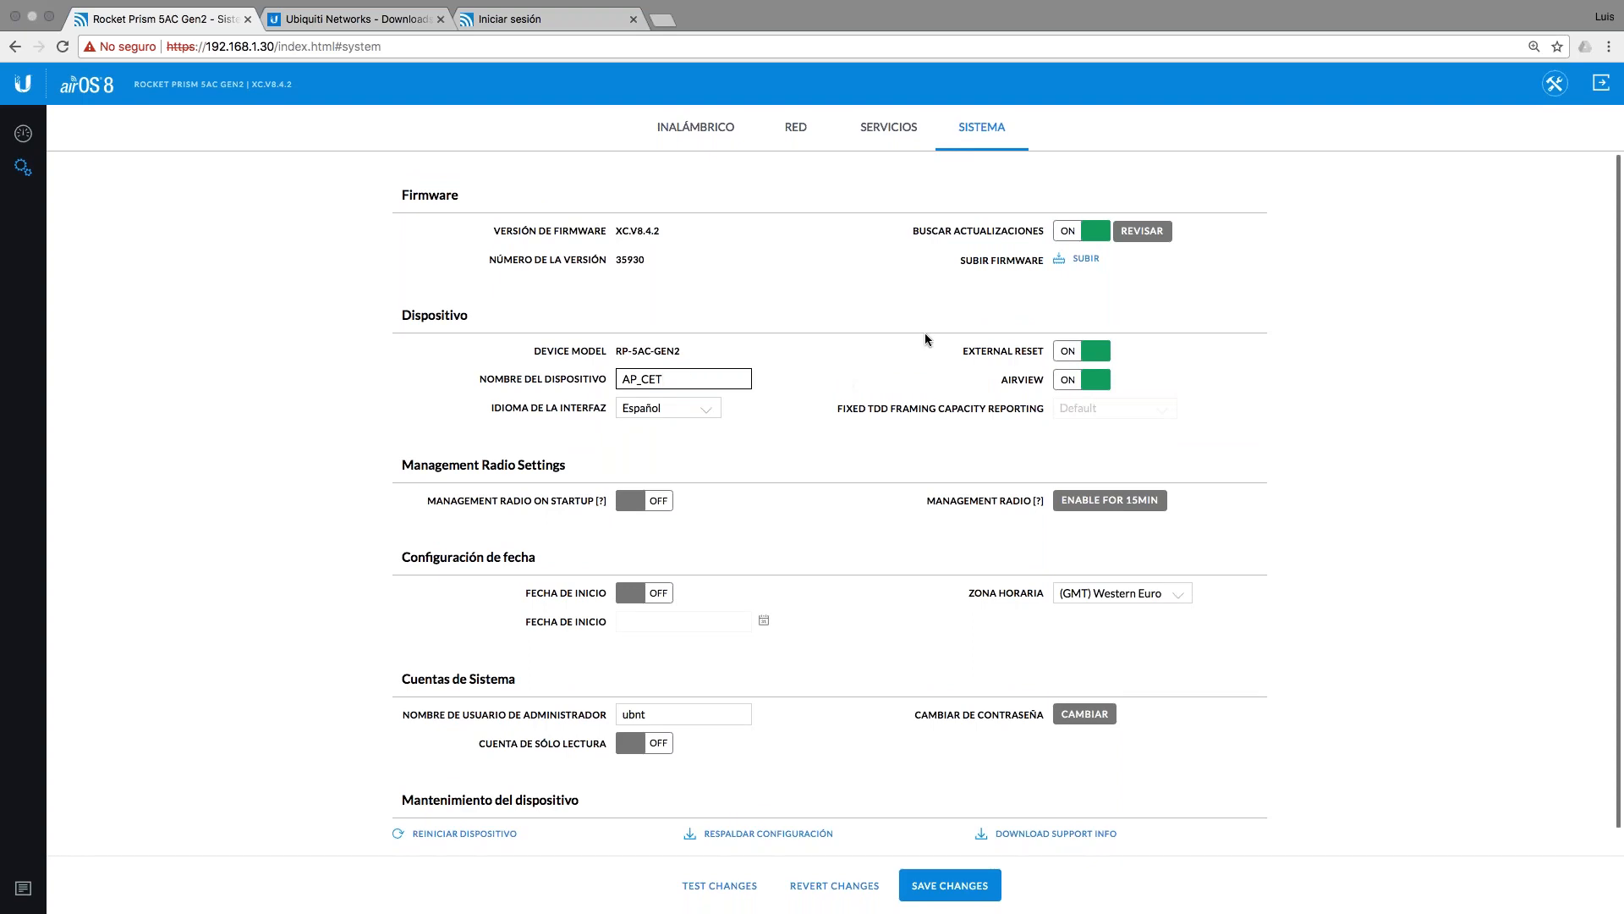
# Step: Save and apply all changes from the Inalámbrico page, then open the 192.168.1.20 login page
pyautogui.click(698, 131)
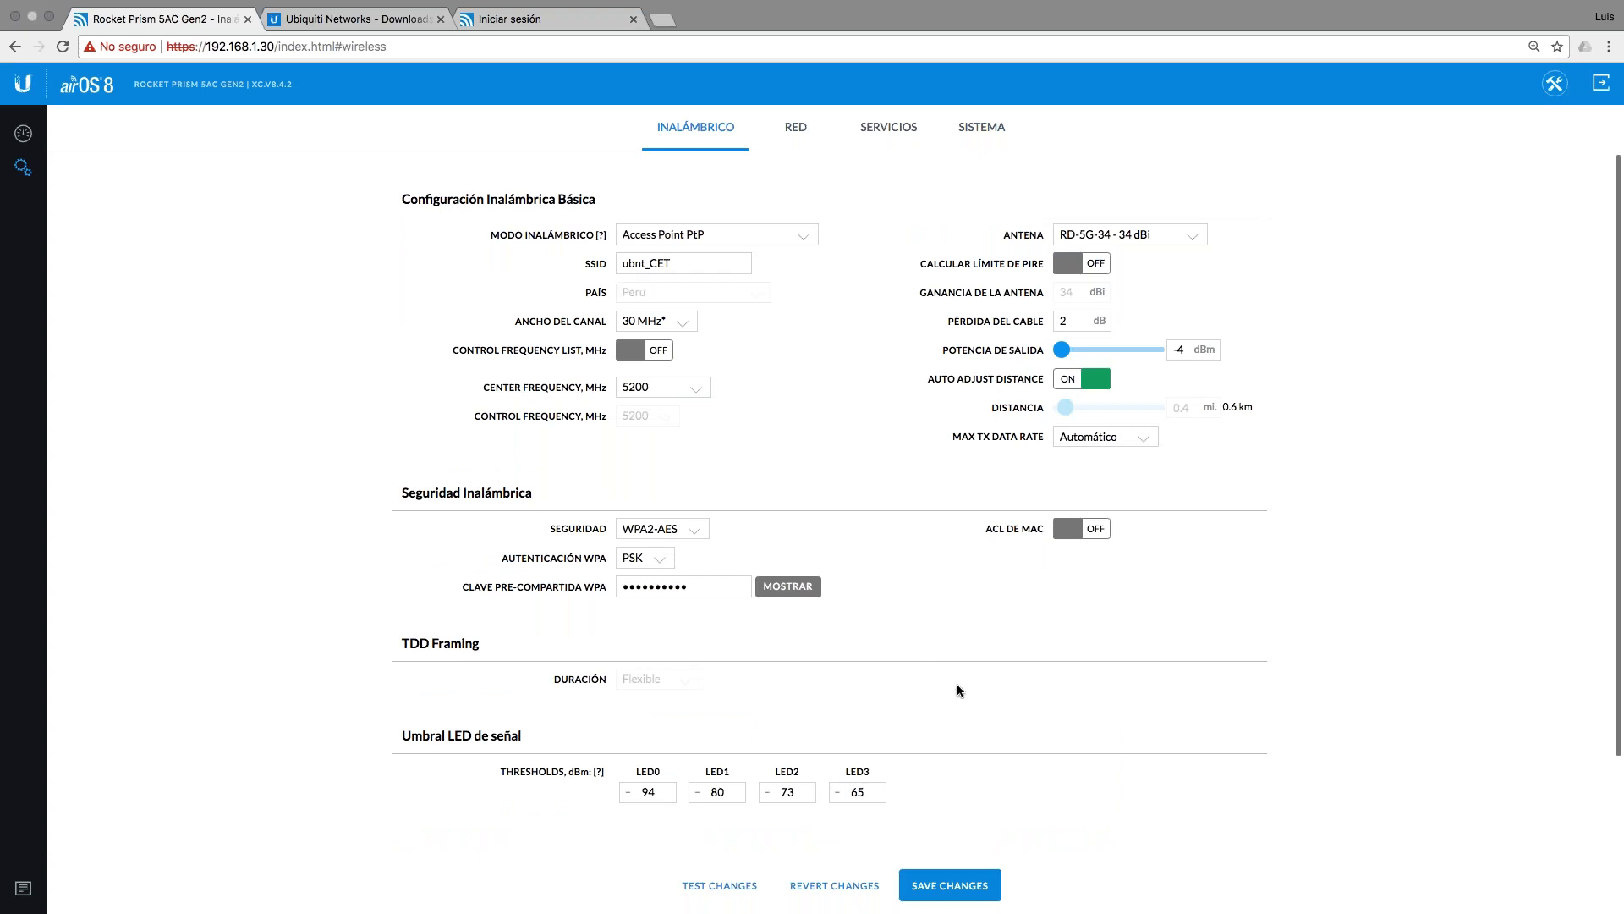
pyautogui.click(974, 891)
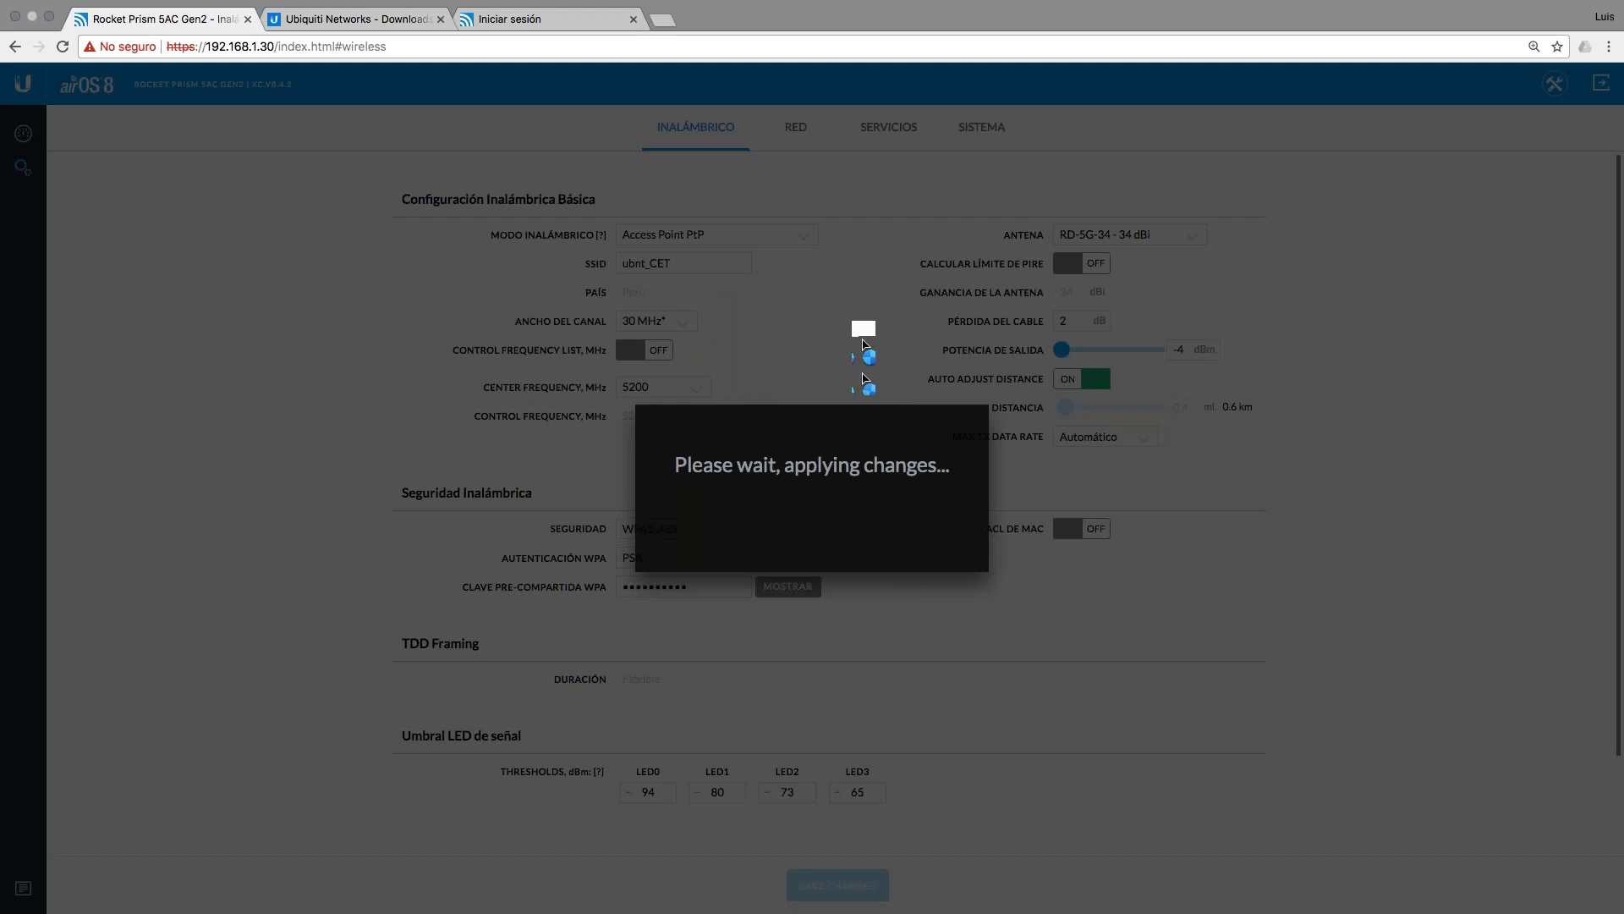
pyautogui.click(536, 20)
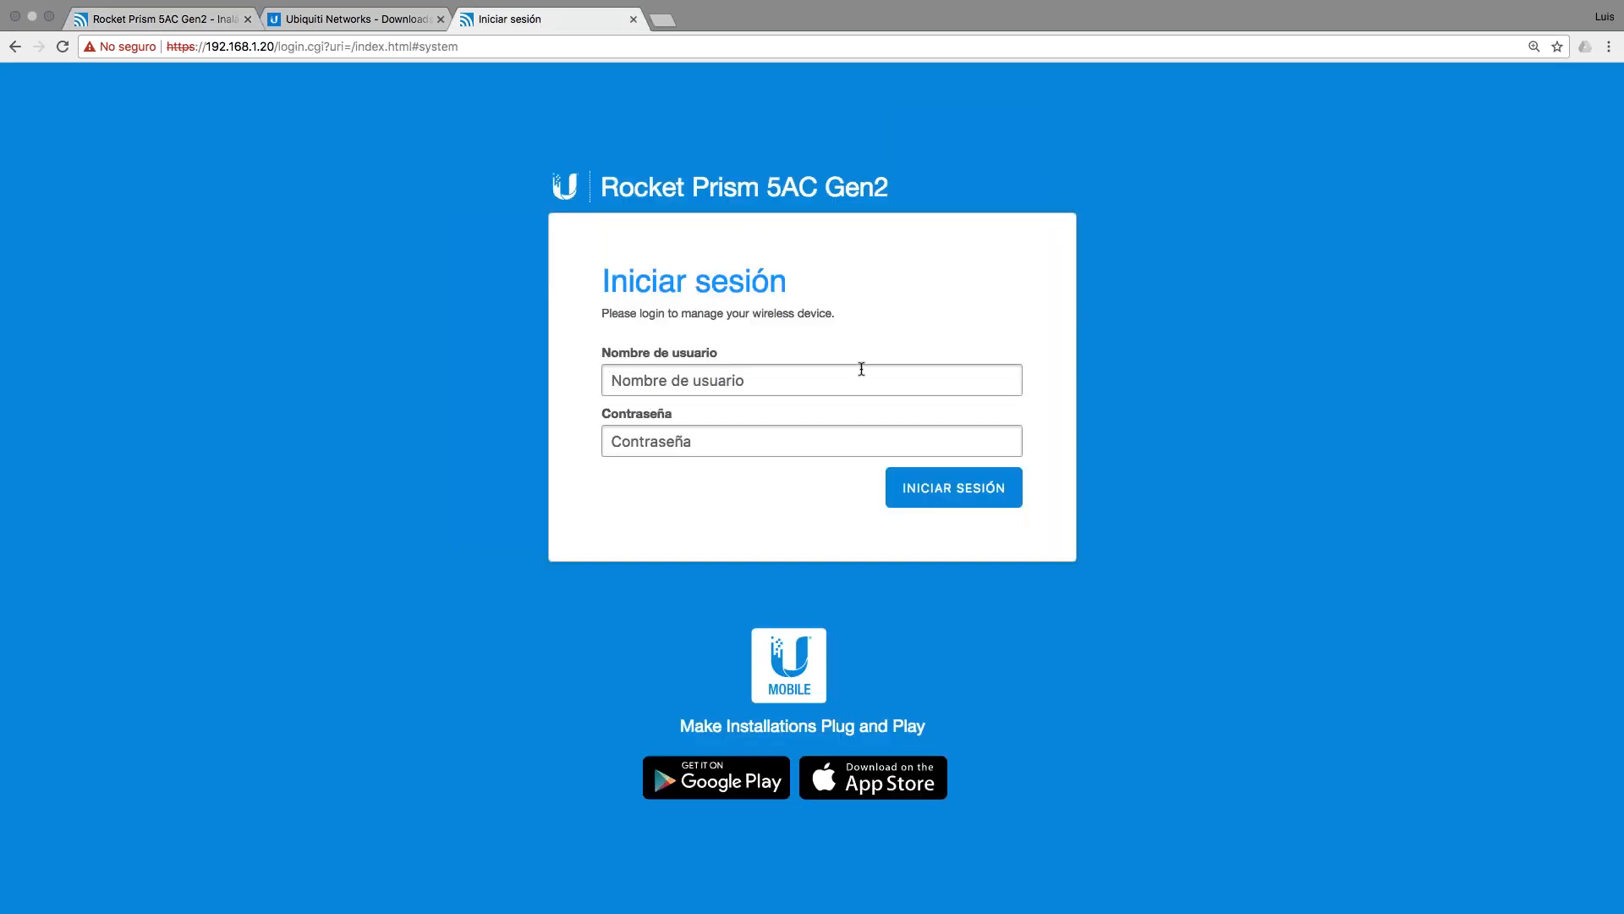
pyautogui.hotkey('ctrl', 'Left')
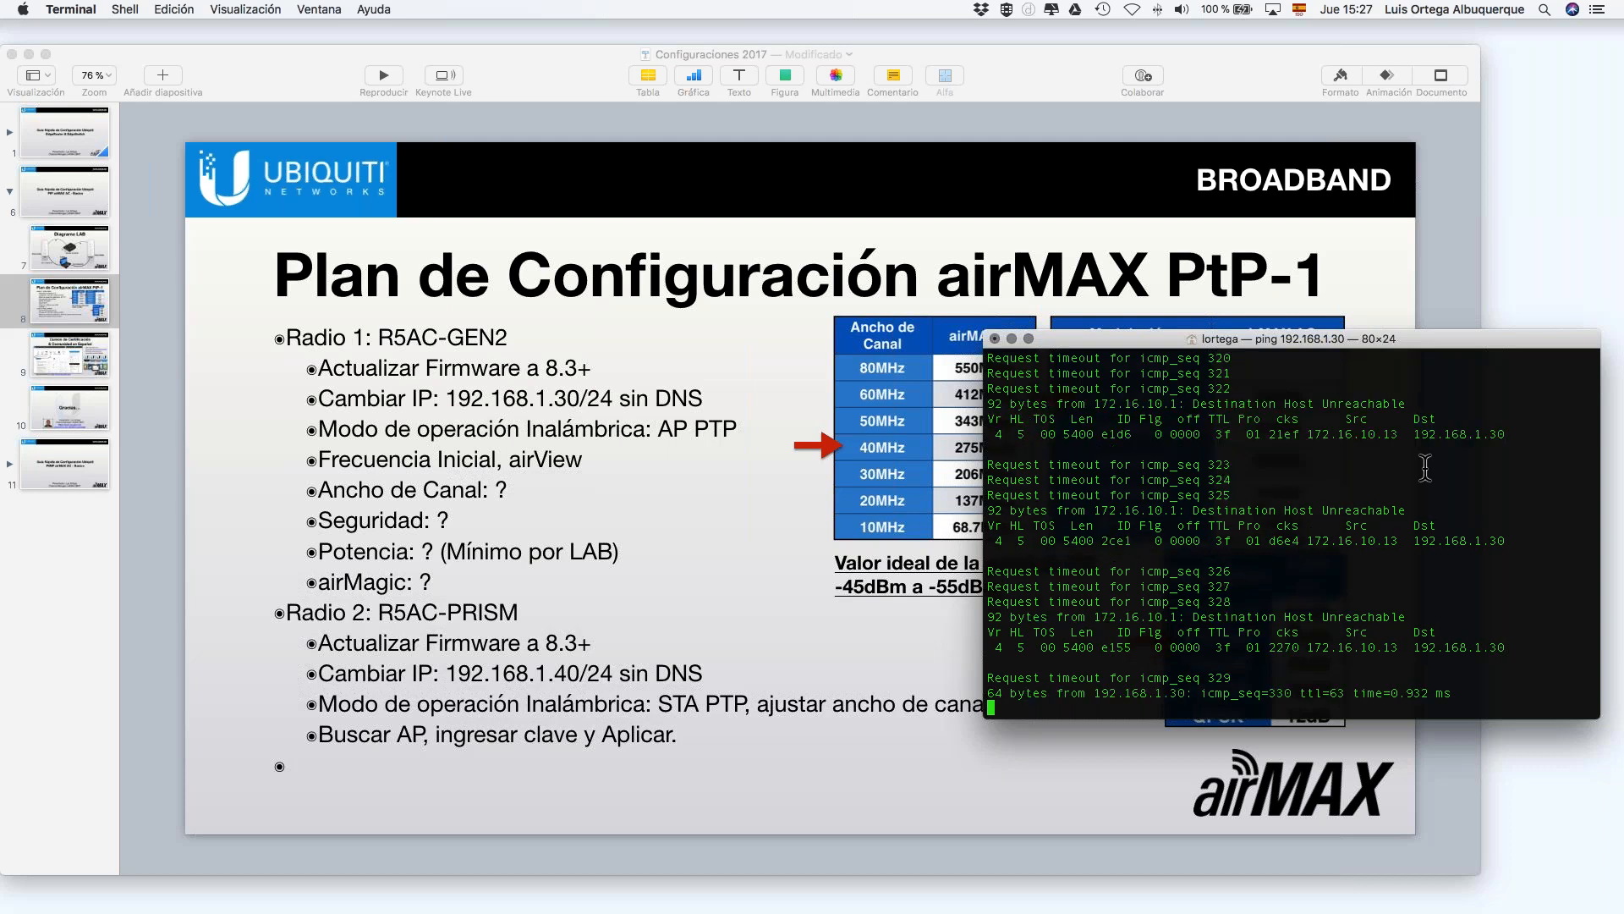
# Step: Stop the ping to 192.168.1.30 and start pinging 192.168.1.20
pyautogui.hotkey('ctrl', 'c')
pyautogui.press('Up')
pyautogui.press('BackSpace')
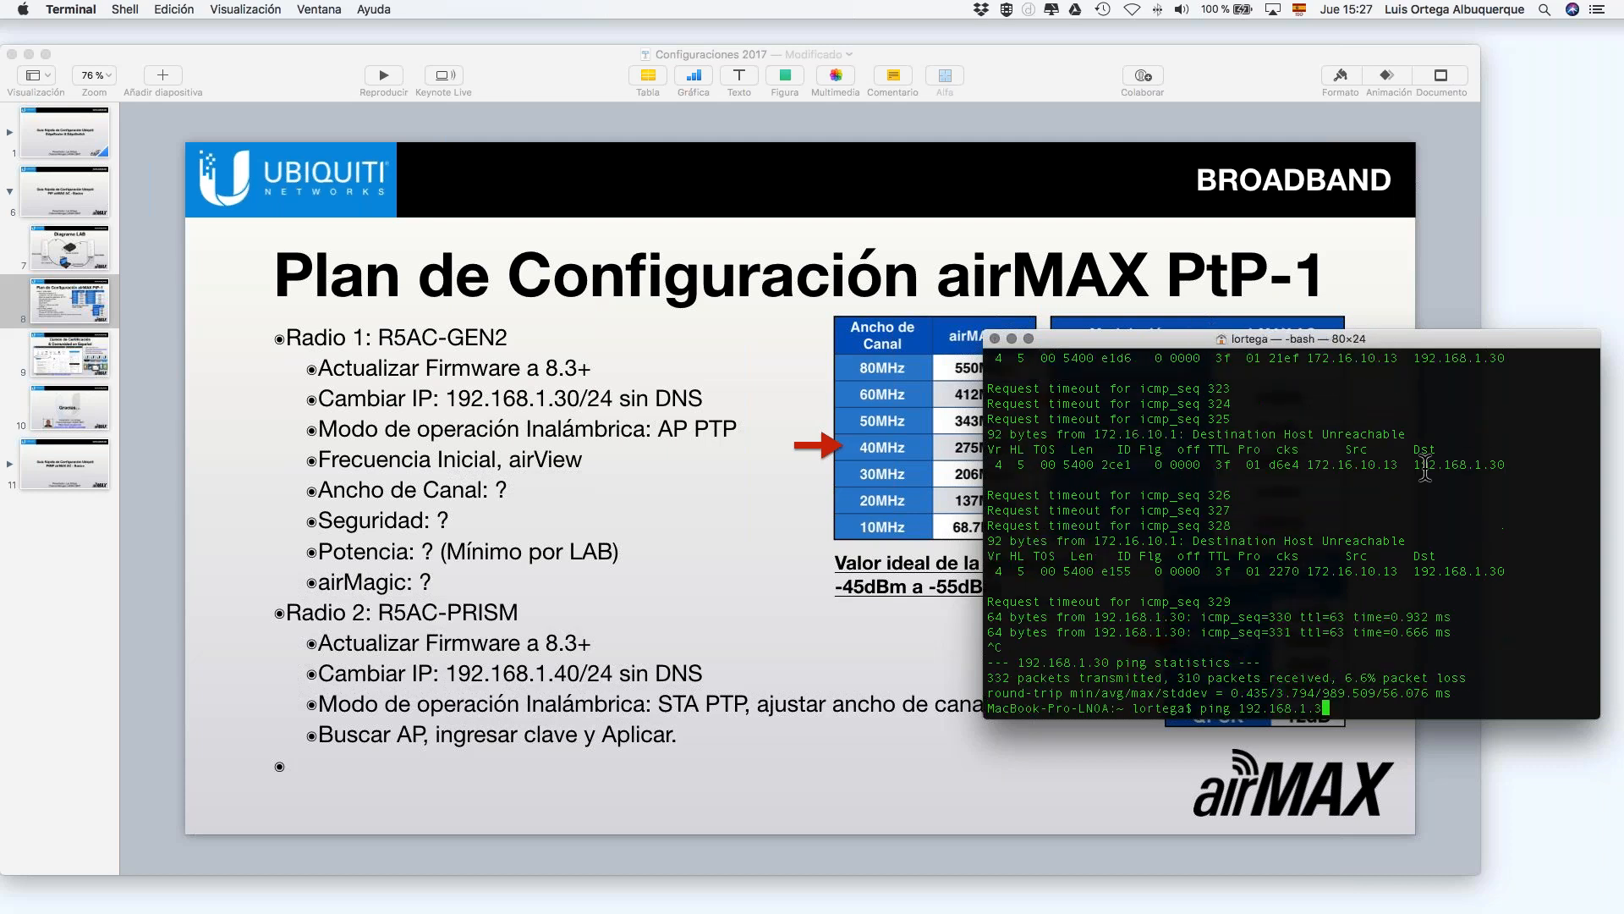
pyautogui.press('BackSpace')
pyautogui.write('20')
pyautogui.press('Return')
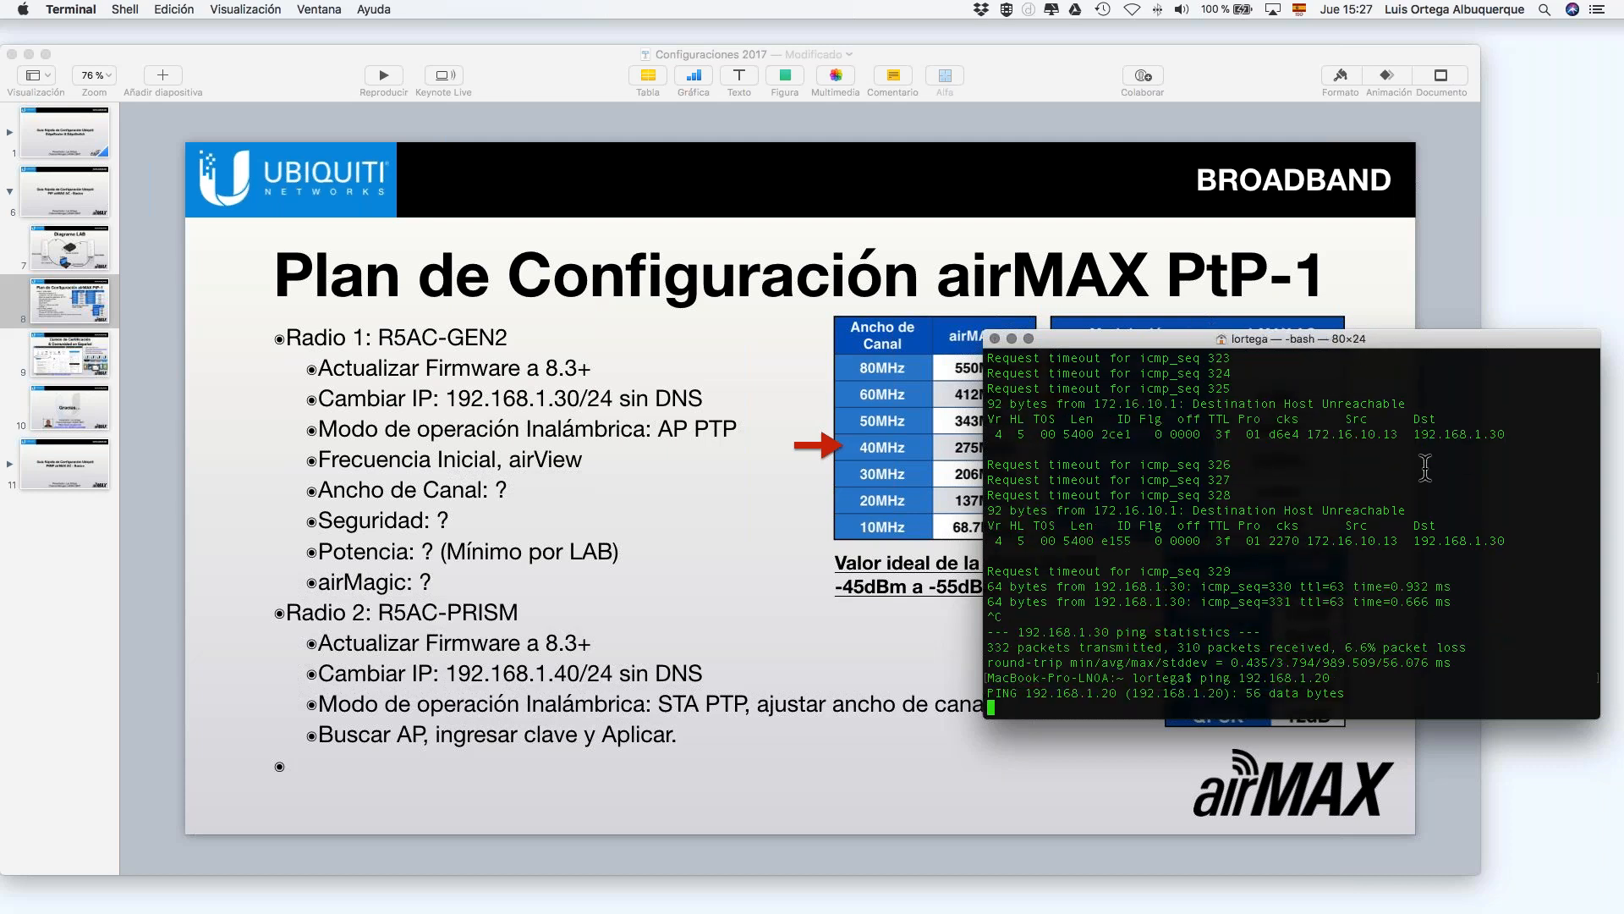
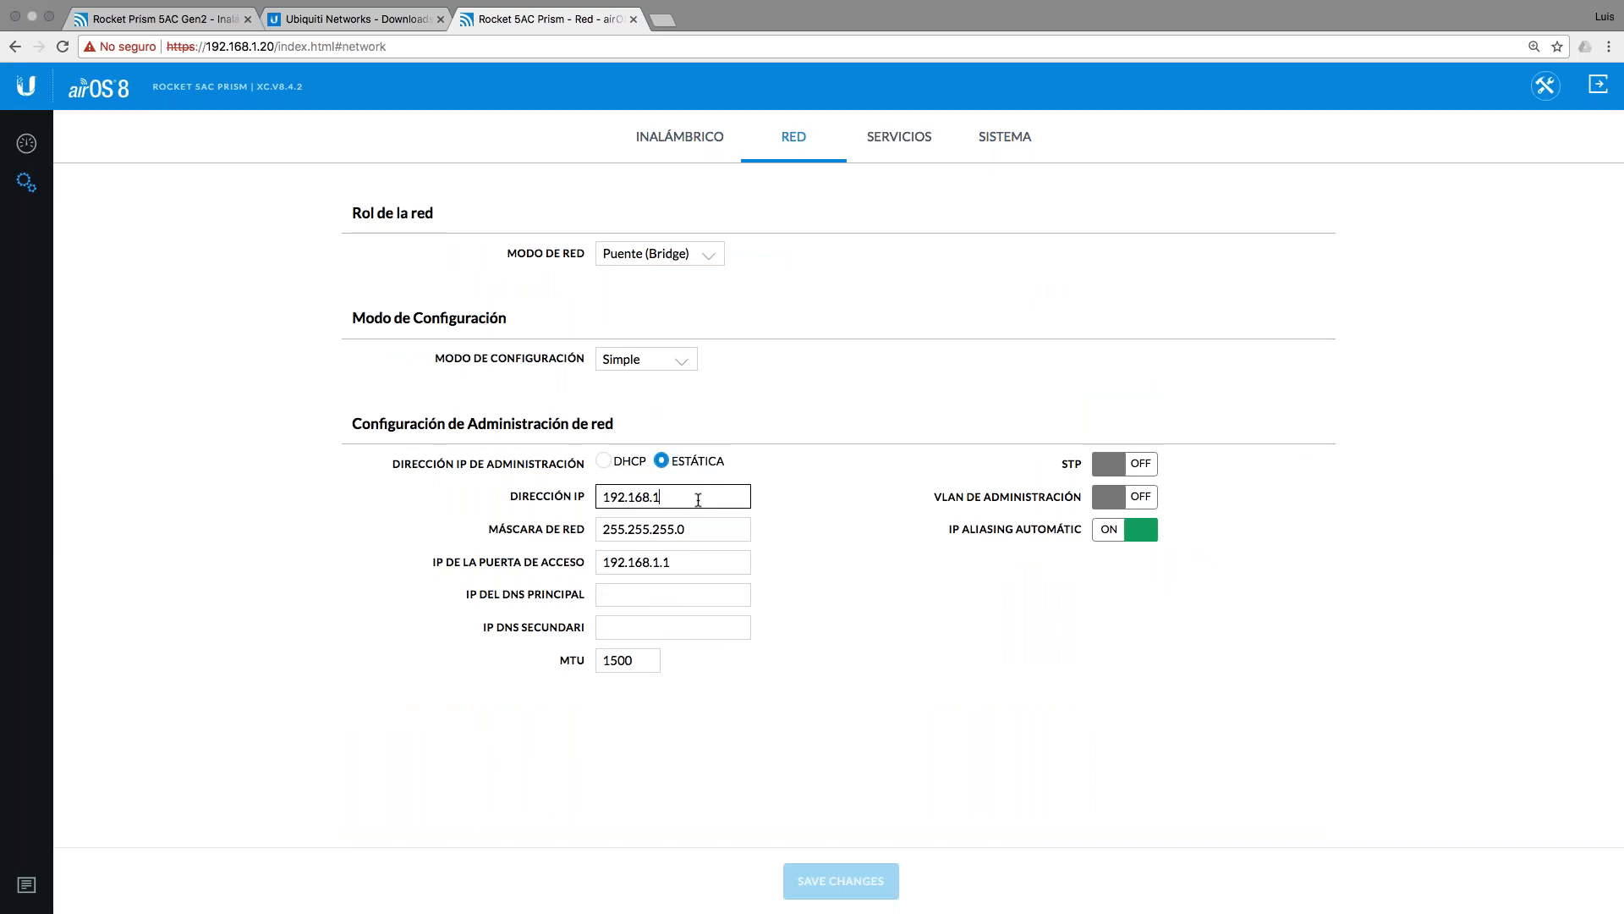
# Step: Change the Dirección IP to 192.168.1.40, confirming the address on the configuration plan slide
pyautogui.write('.40')
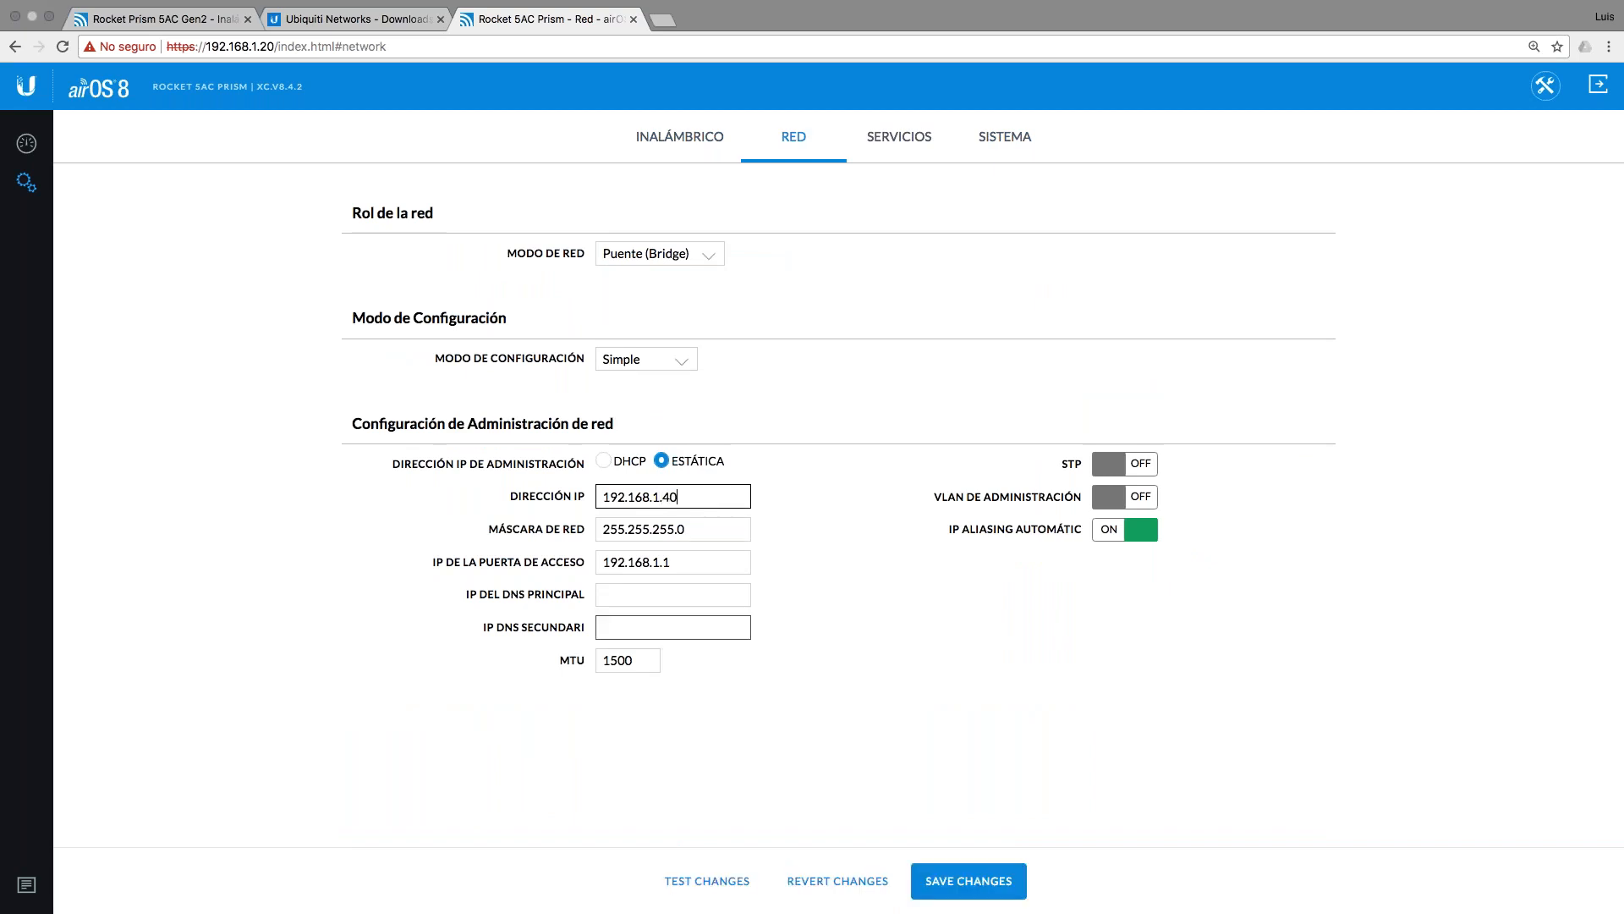
pyautogui.hotkey('ctrl', 'Left')
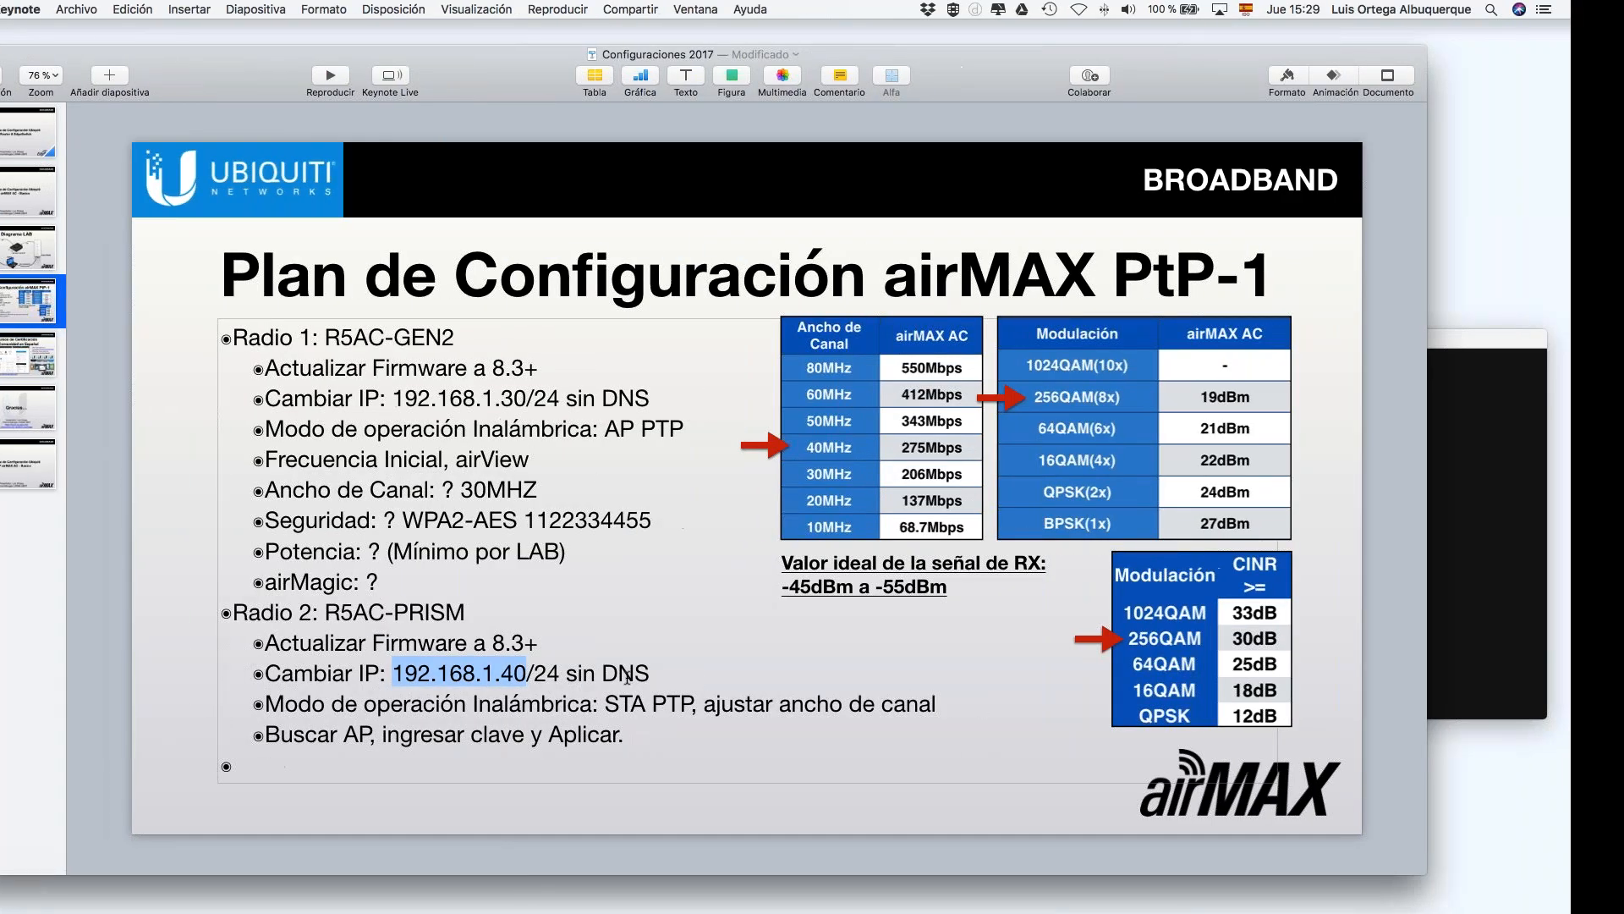
pyautogui.hotkey('ctrl', 'Right')
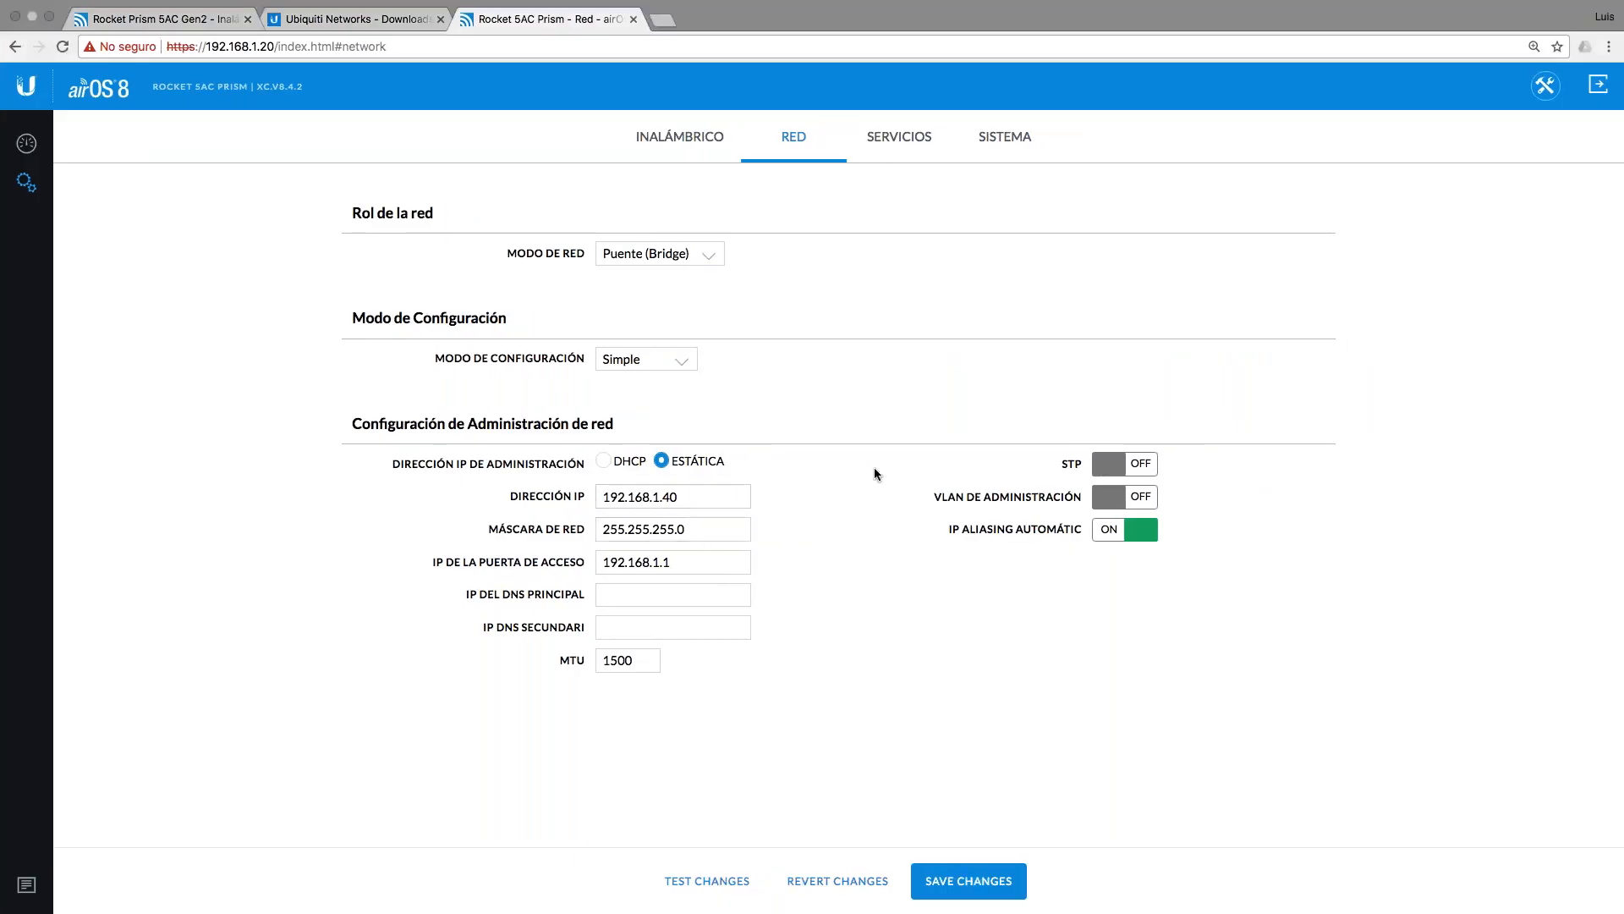
# Step: Keep the wireless mode at Station PtP and run a site survey for nearby access points
pyautogui.click(703, 138)
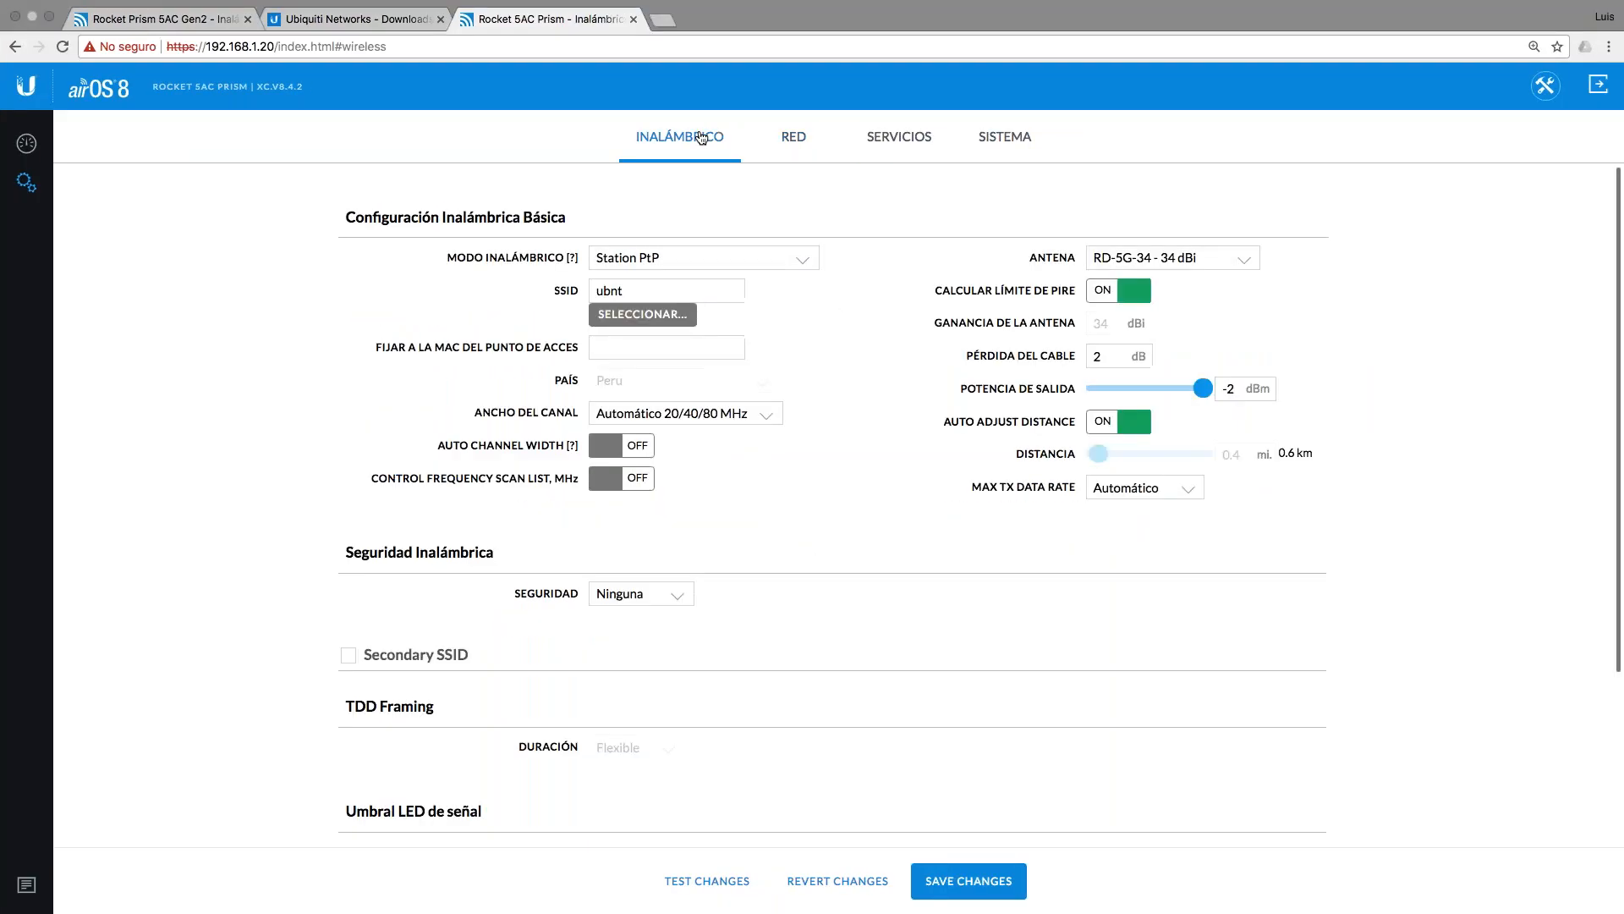
pyautogui.click(725, 265)
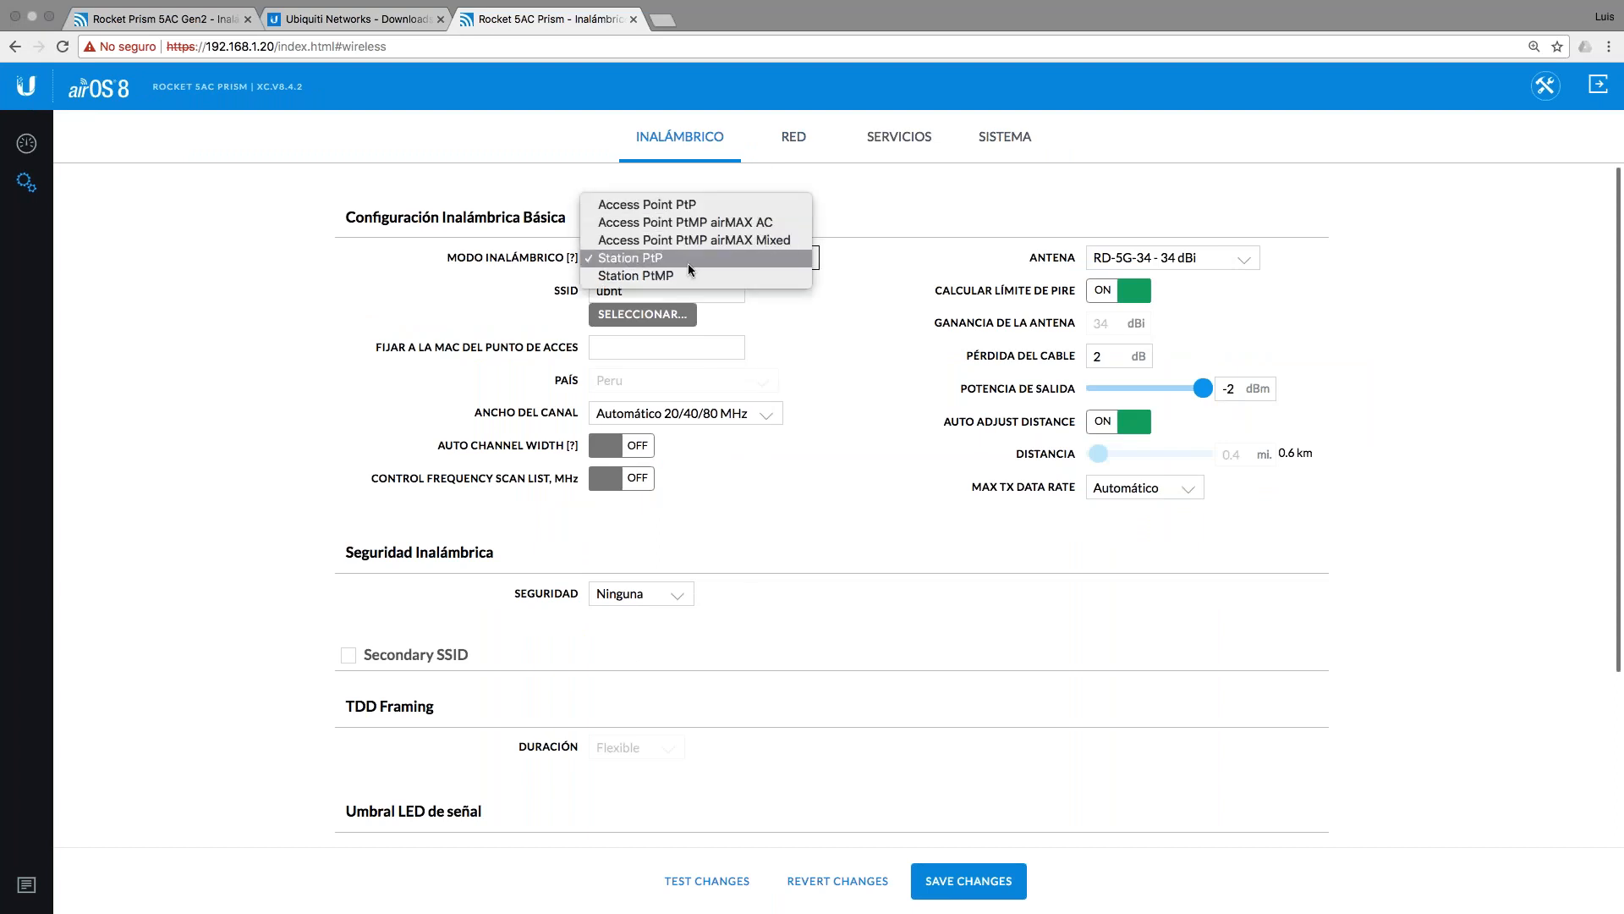
pyautogui.click(688, 262)
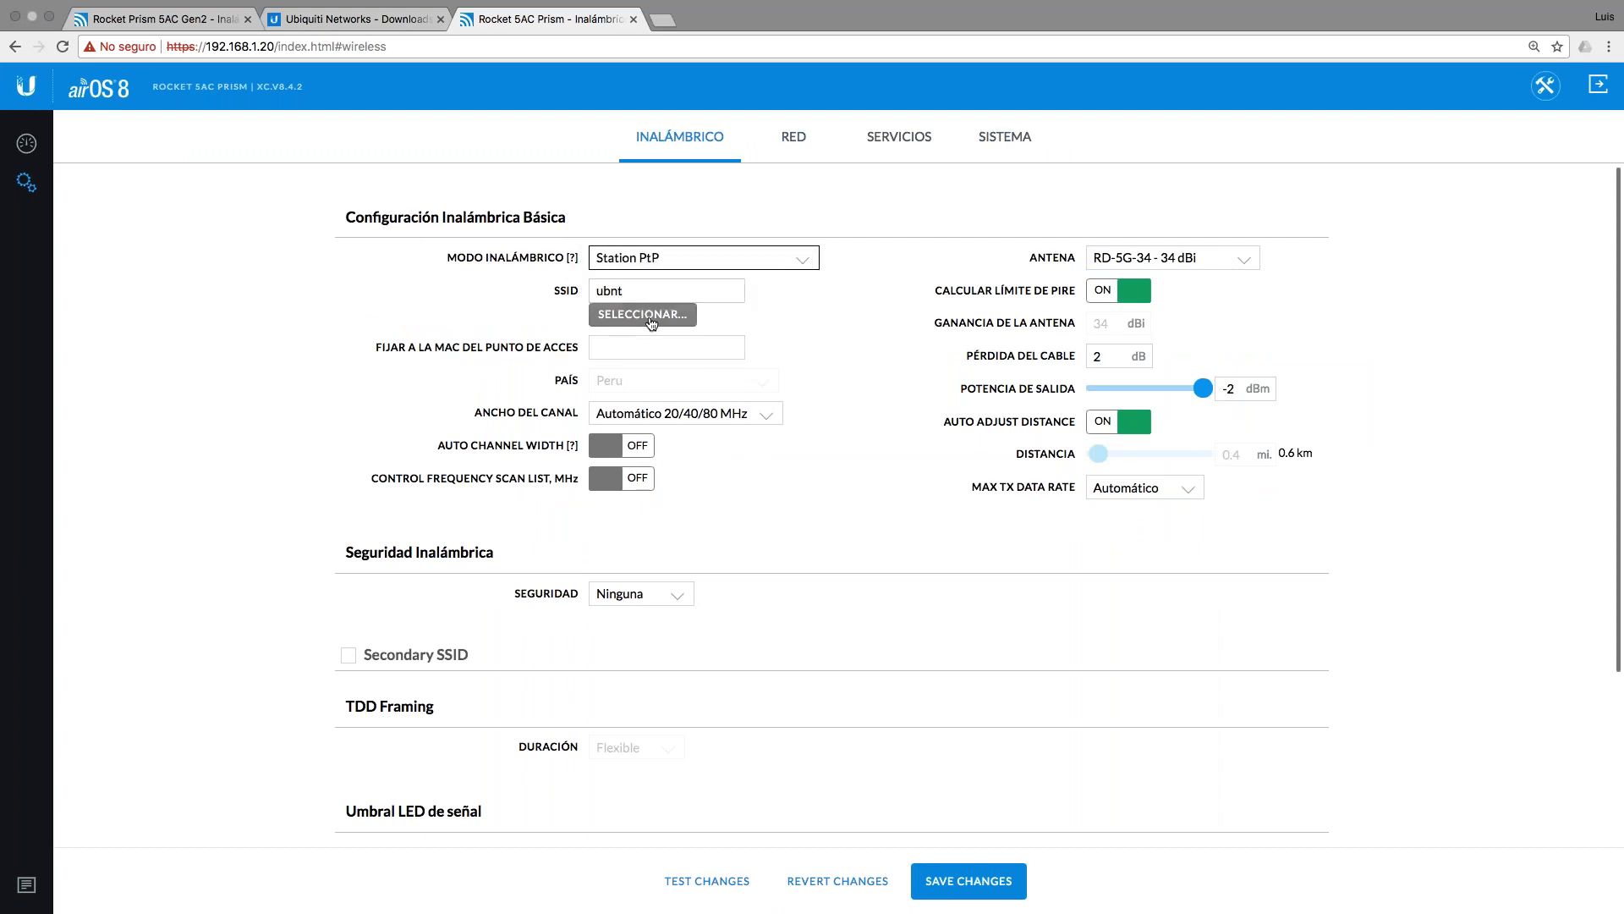
pyautogui.click(648, 315)
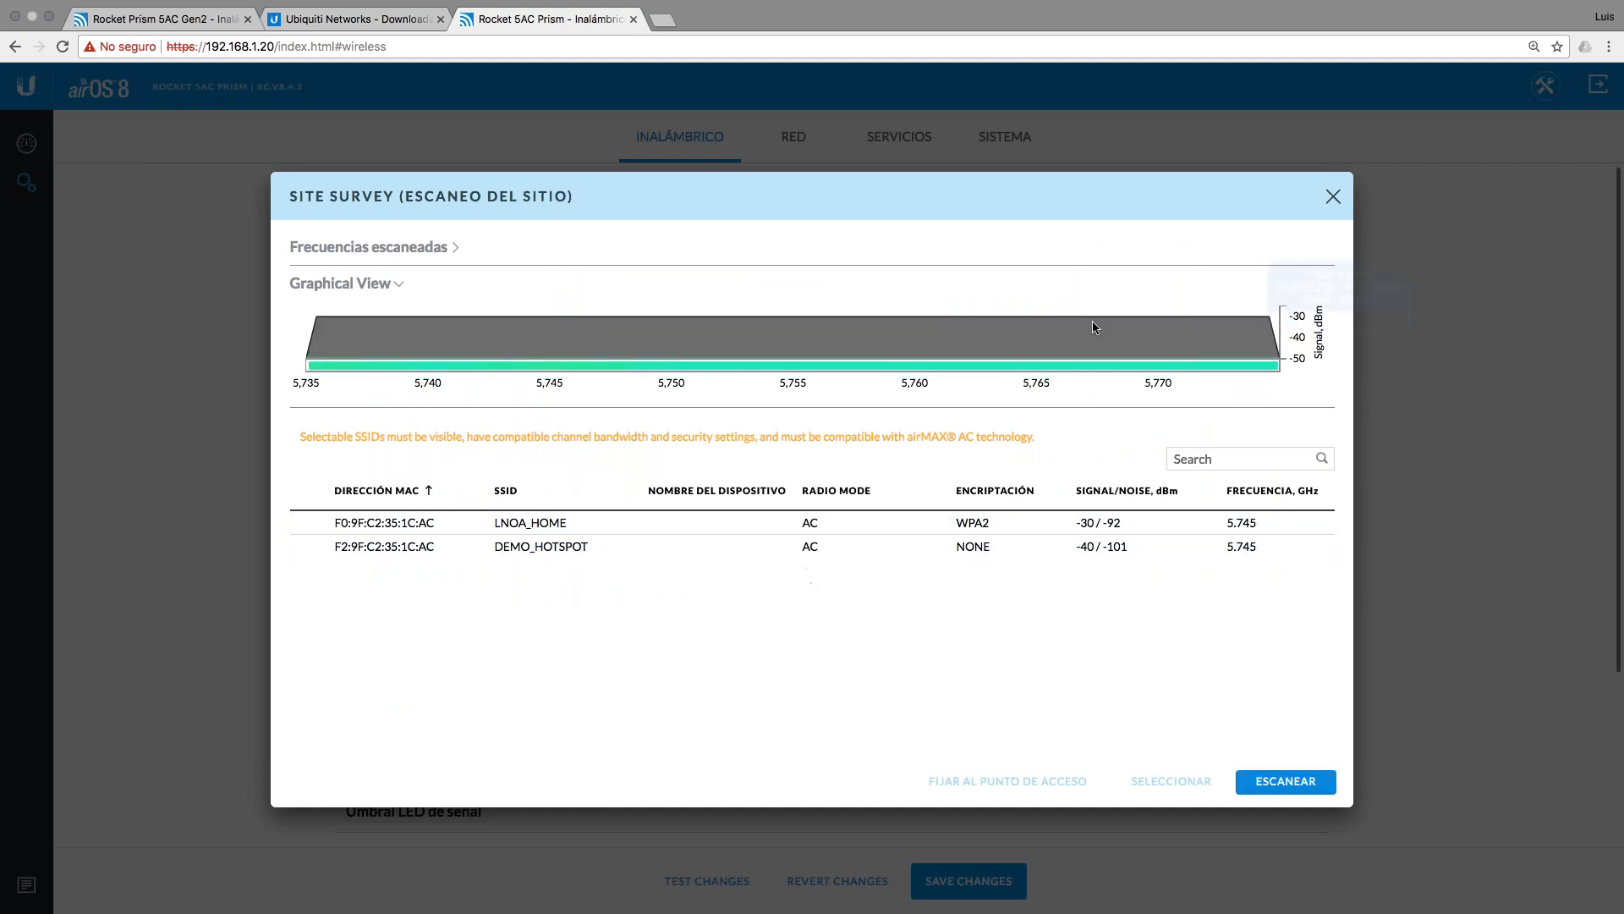
pyautogui.click(1333, 196)
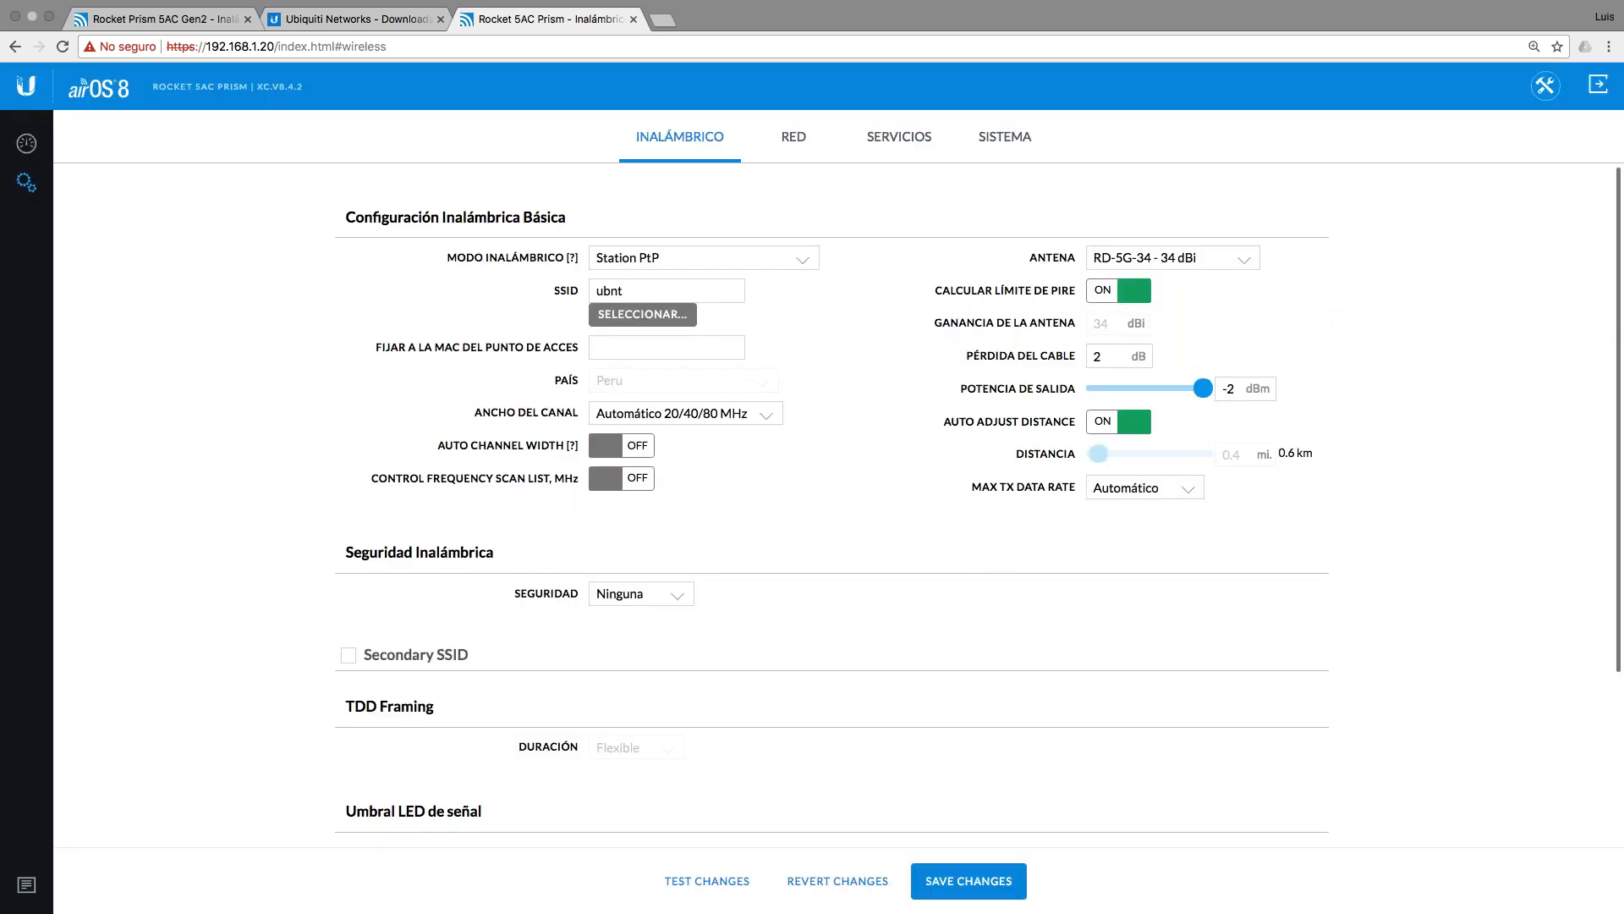
# Step: Set channel width to 30 MHz, turn off PIRE limit, lower output power to -4 dBm, and save
pyautogui.click(721, 415)
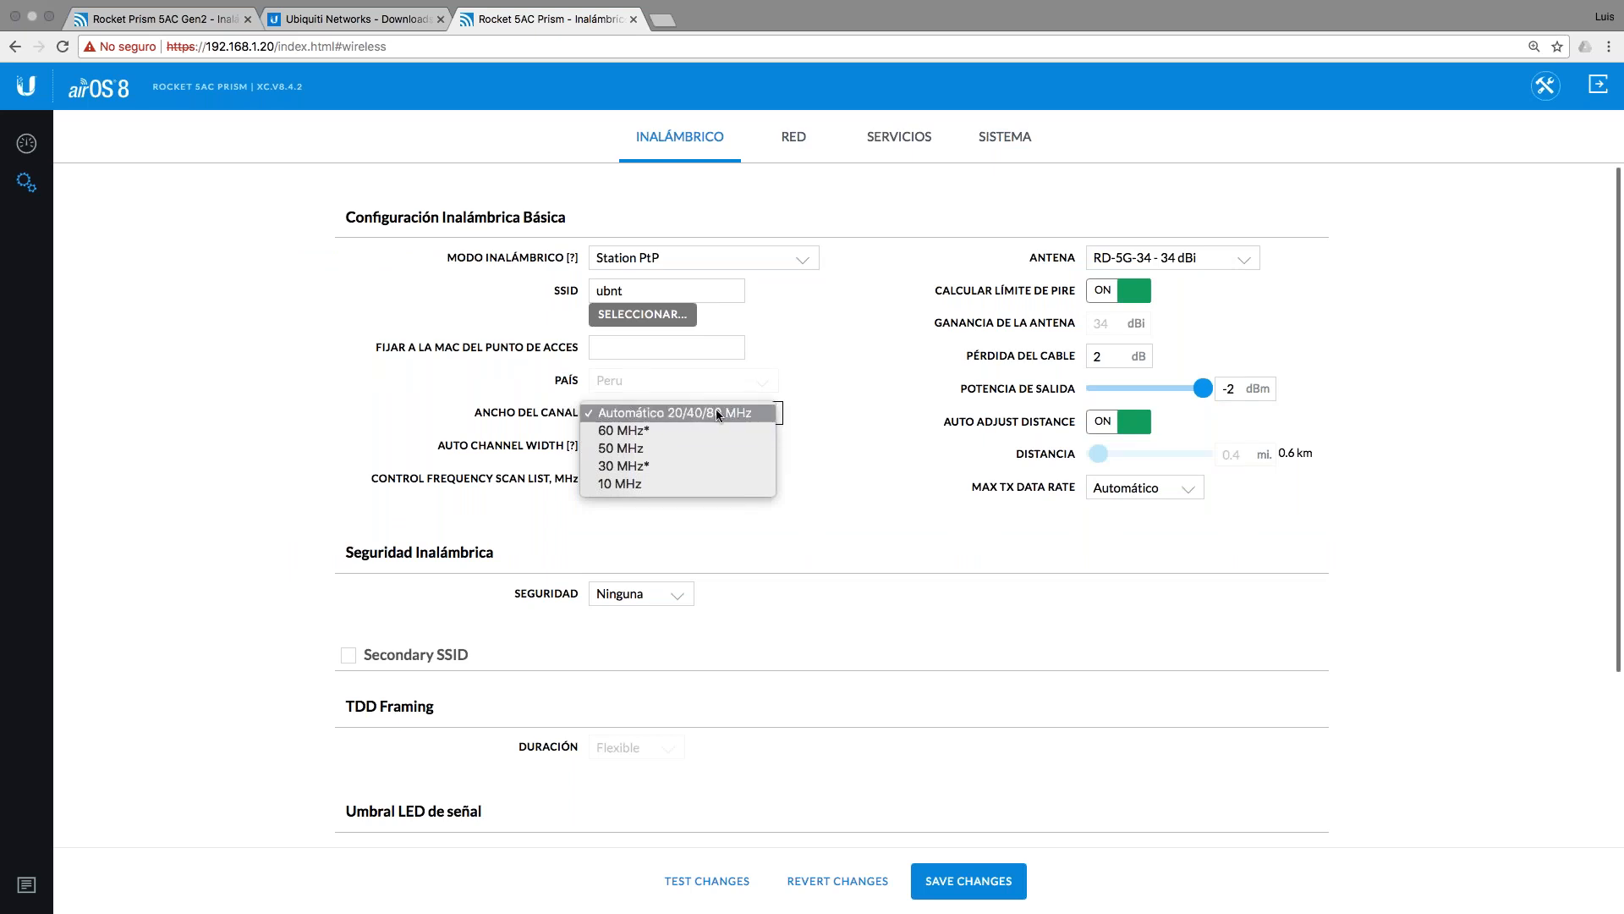
pyautogui.click(664, 467)
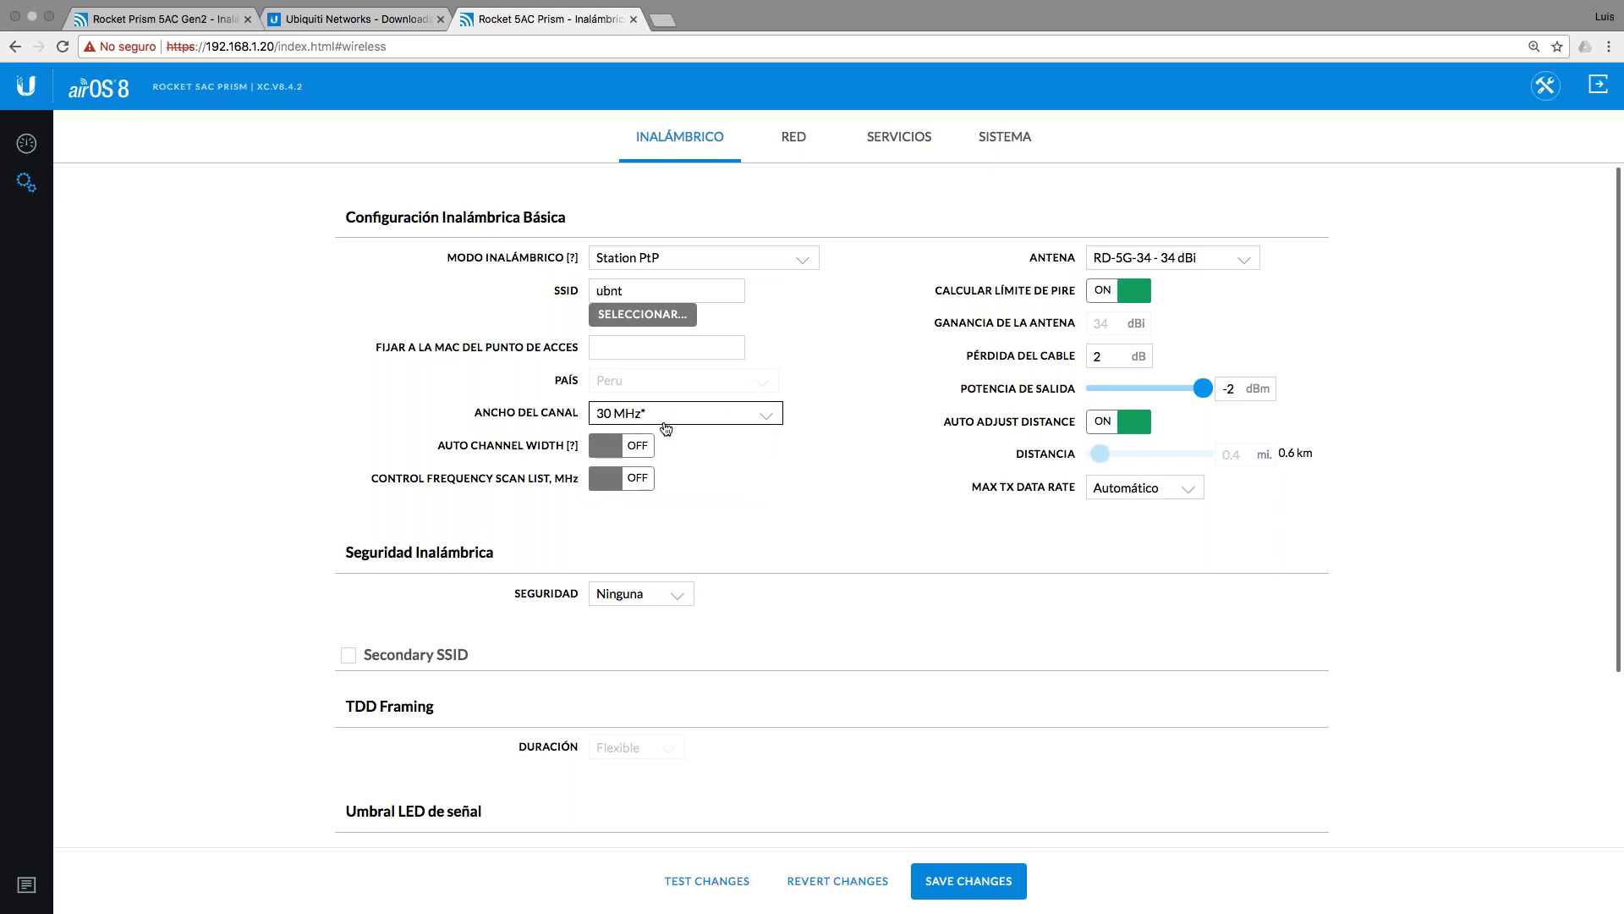
pyautogui.click(1130, 388)
pyautogui.click(1125, 290)
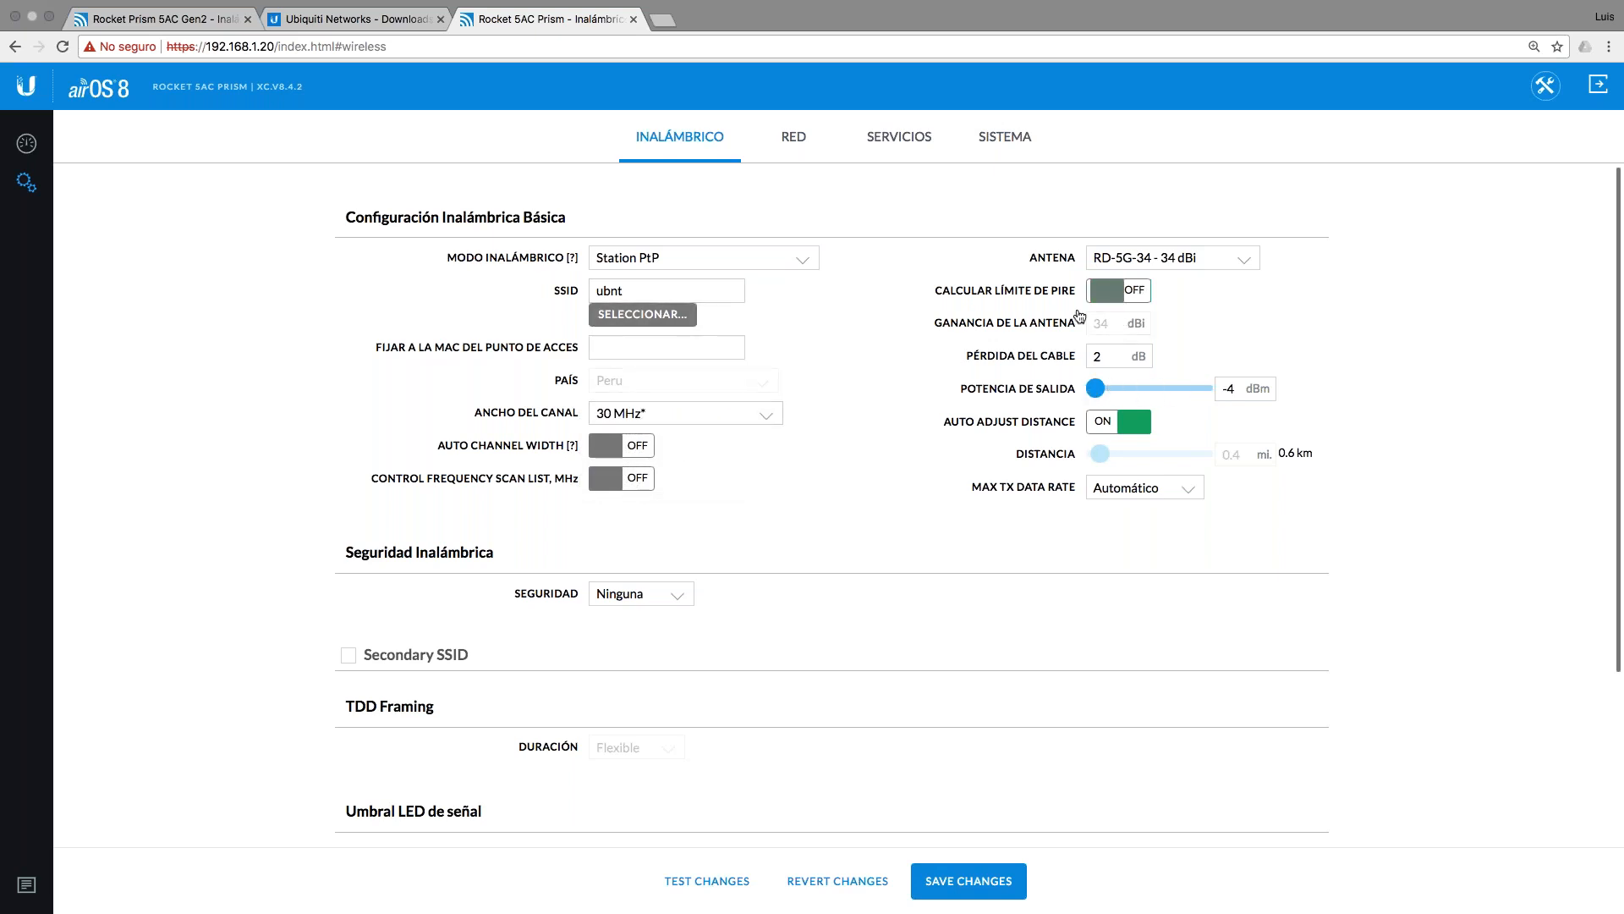
pyautogui.scroll(-3, 866, 526)
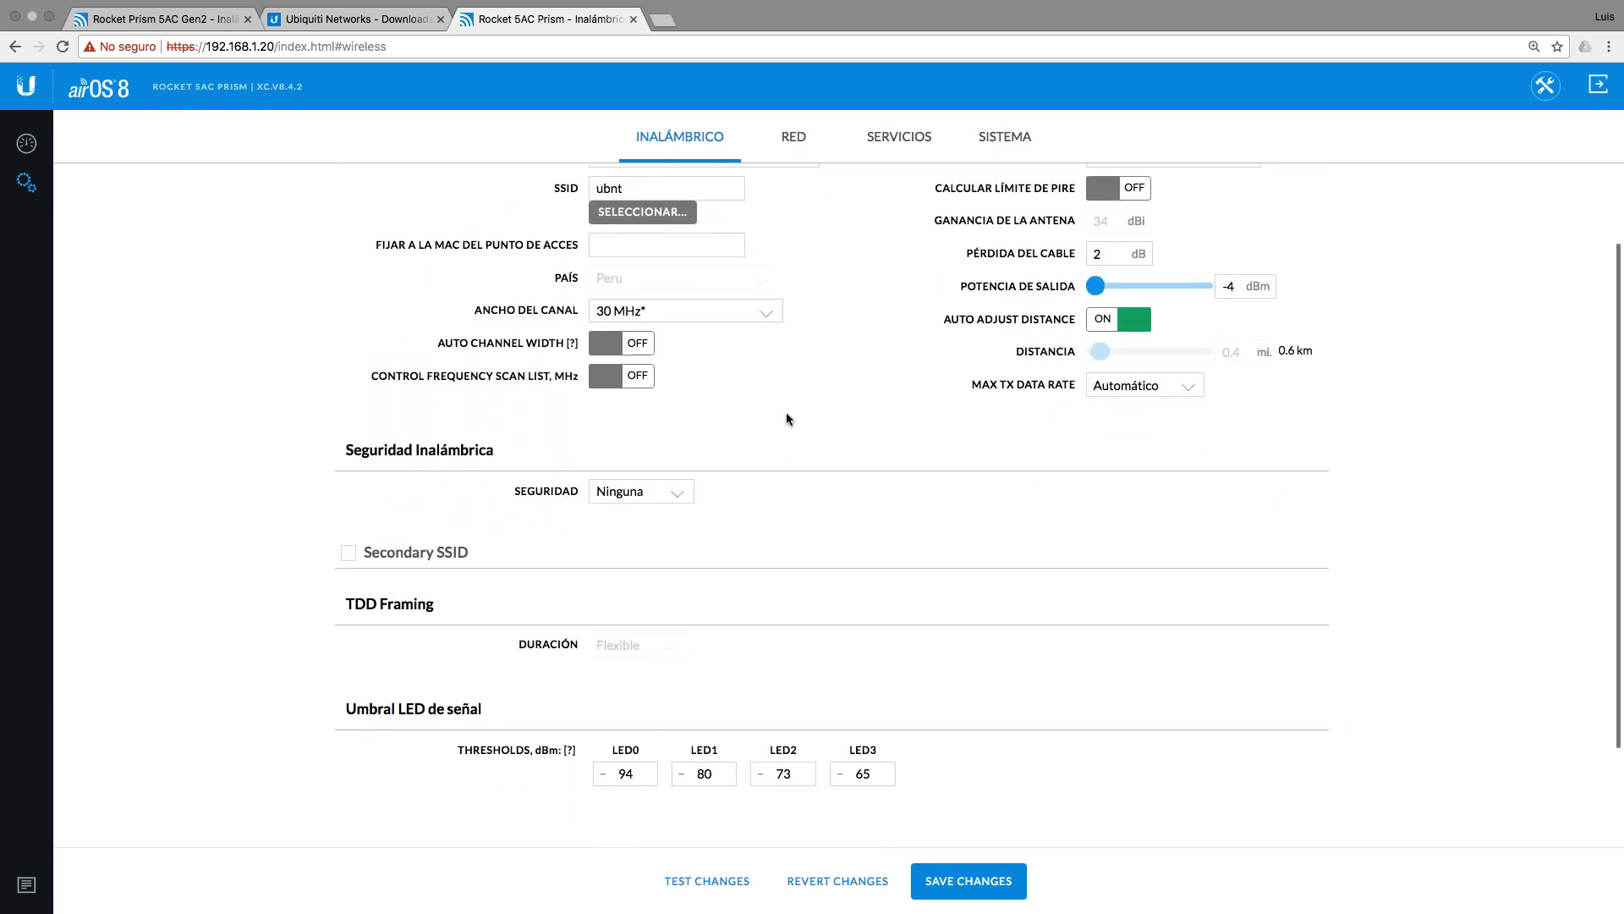
pyautogui.scroll(3, 785, 413)
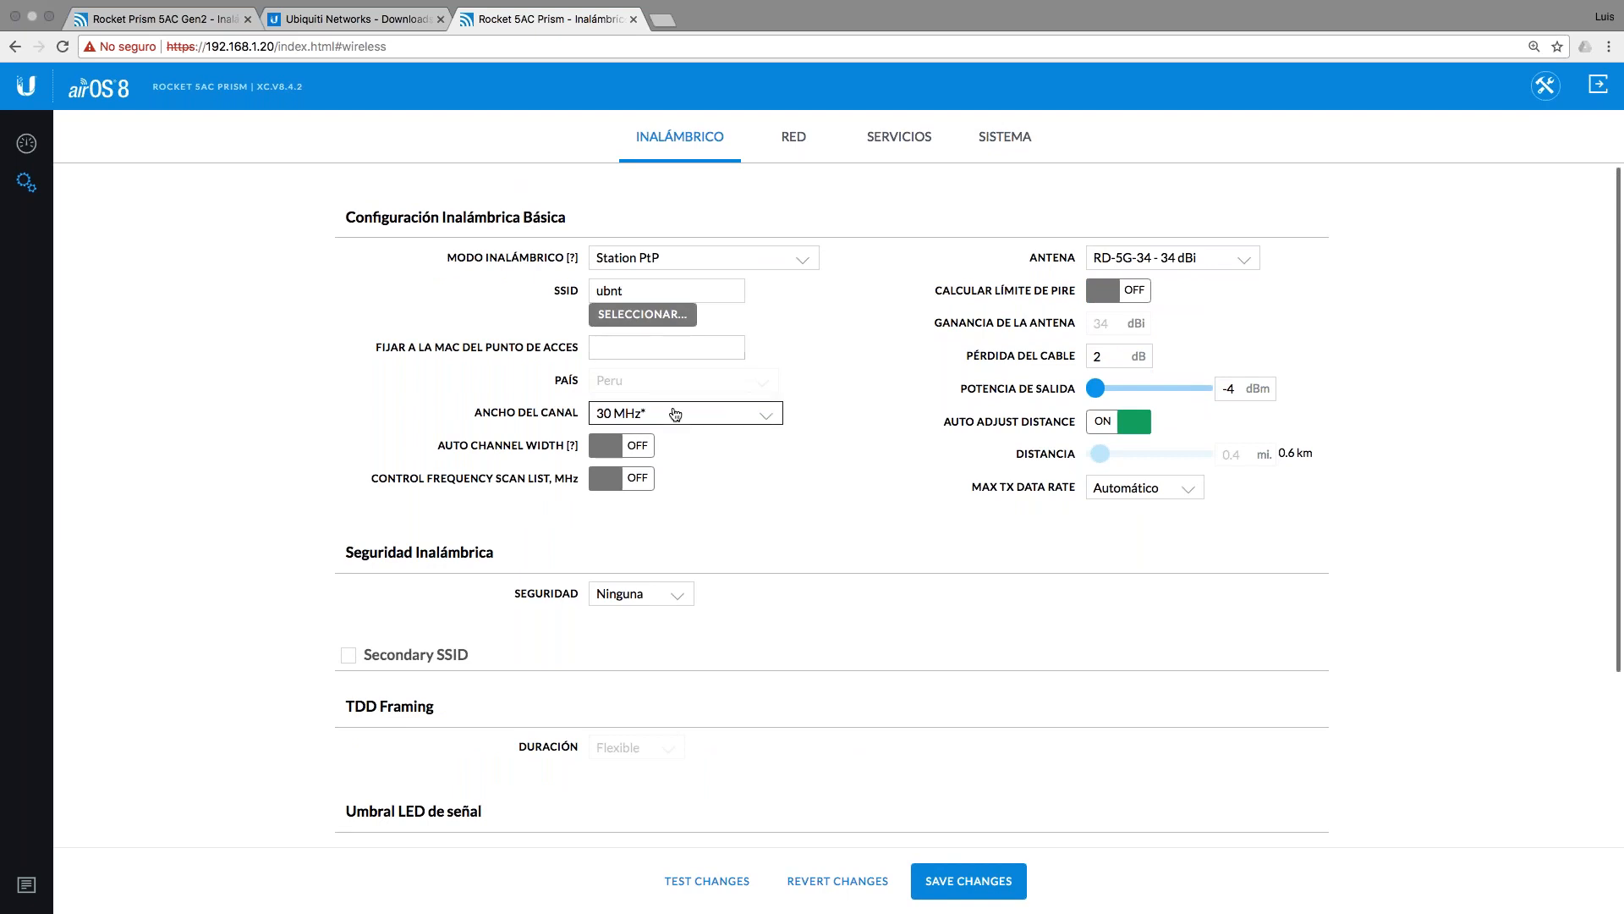
pyautogui.scroll(-6, 962, 718)
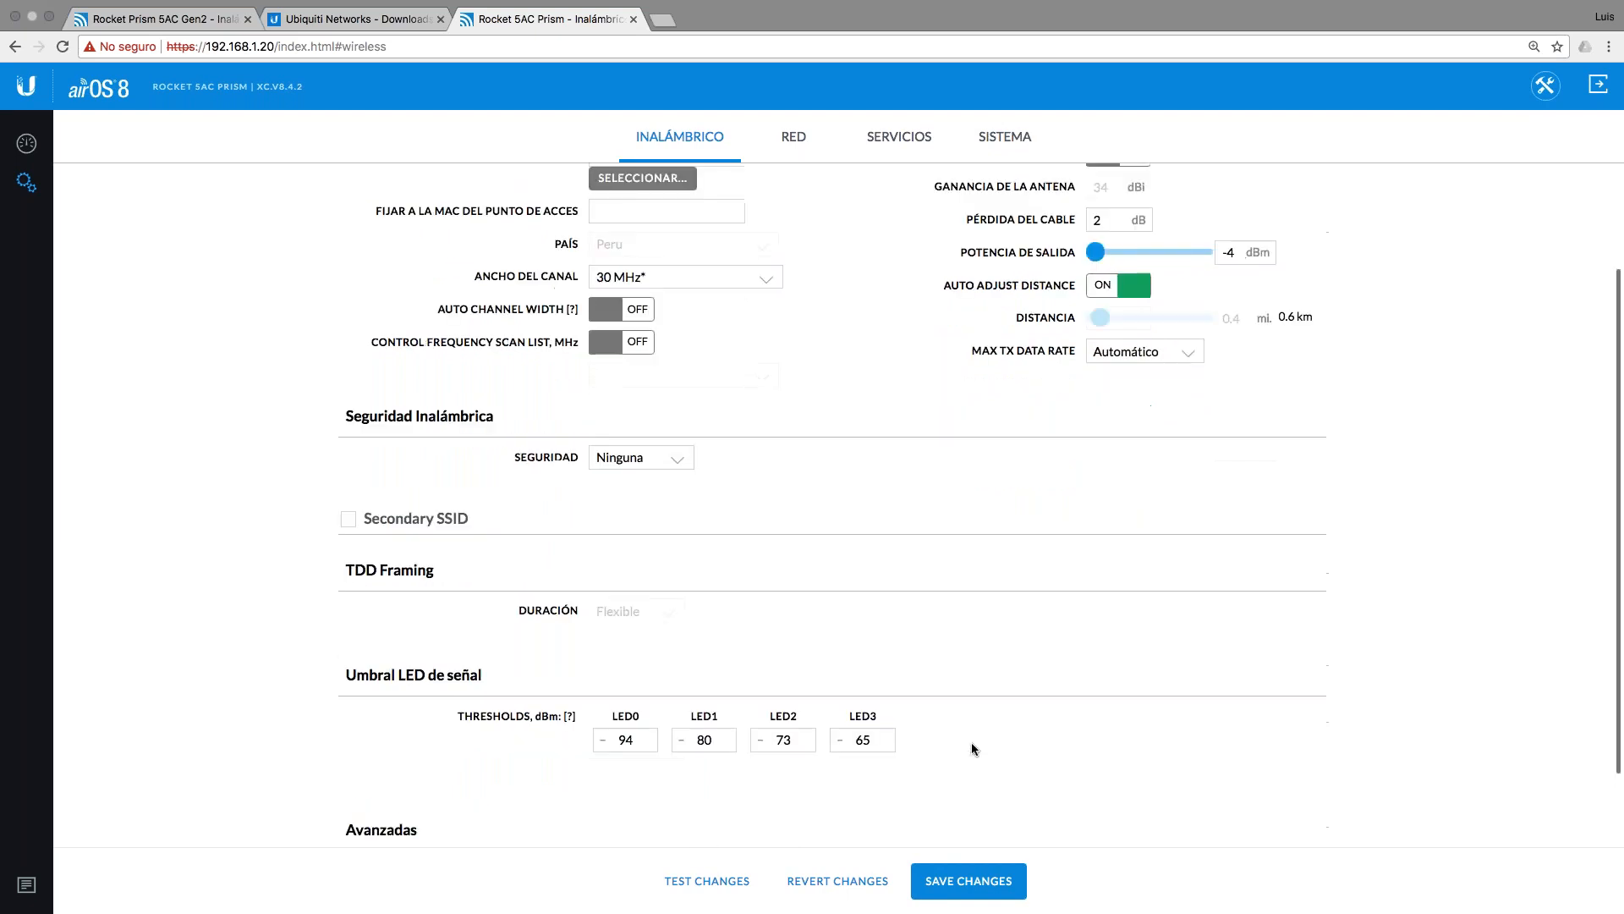
pyautogui.click(992, 885)
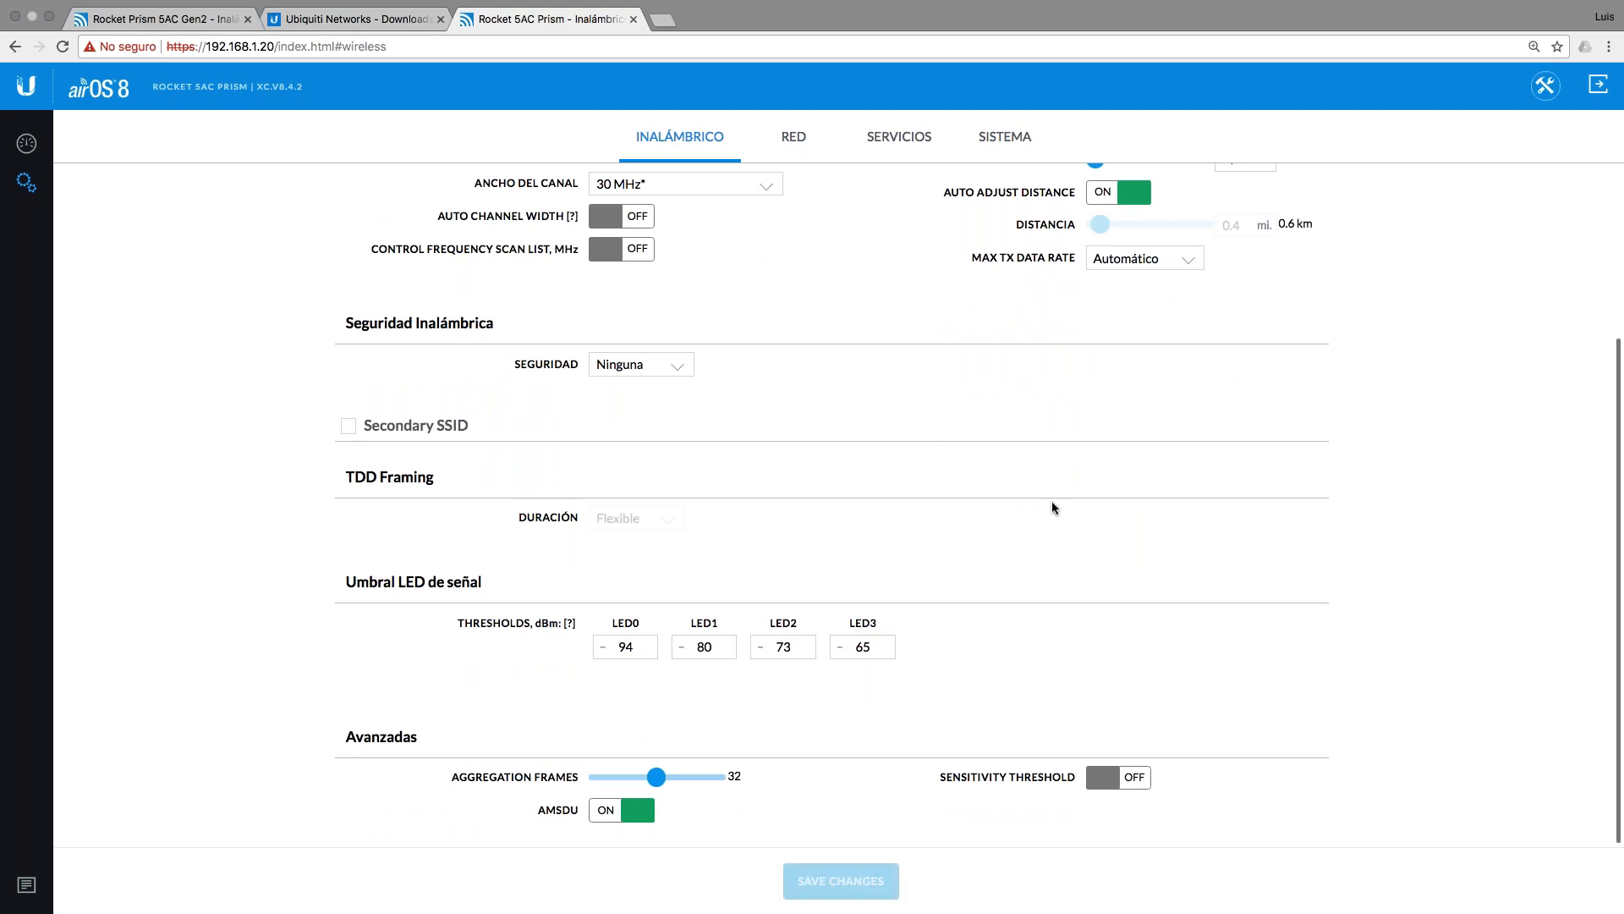
pyautogui.hotkey('ctrl', 'Left')
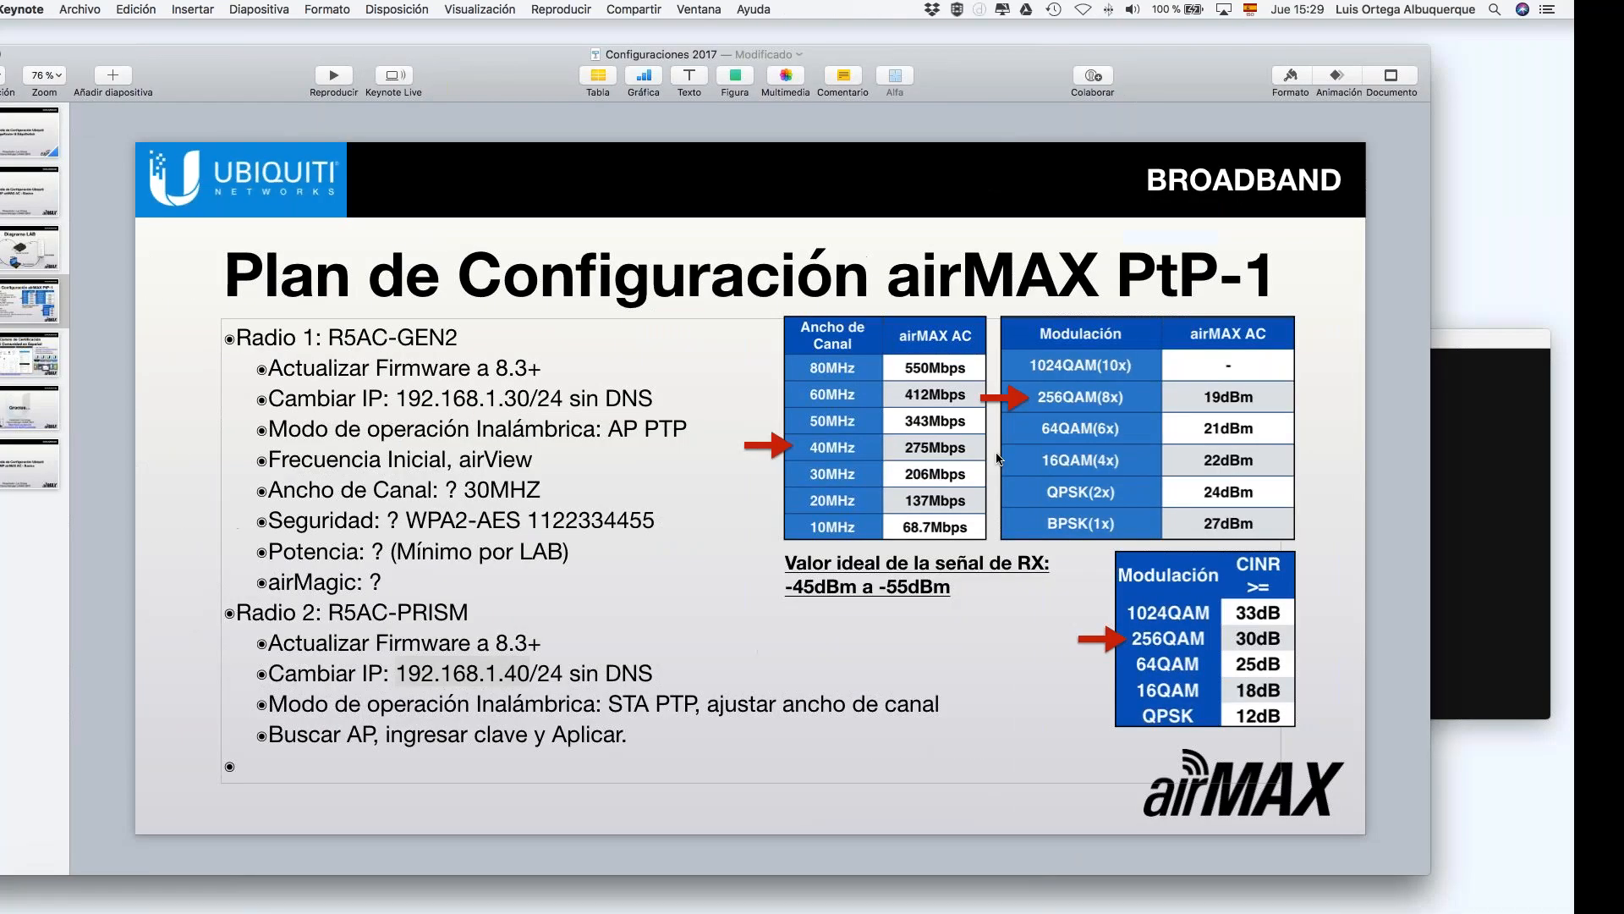
# Step: Stop the ping to 192.168.1.20 and ping 192.168.1.40 until the radio replies
pyautogui.click(1540, 473)
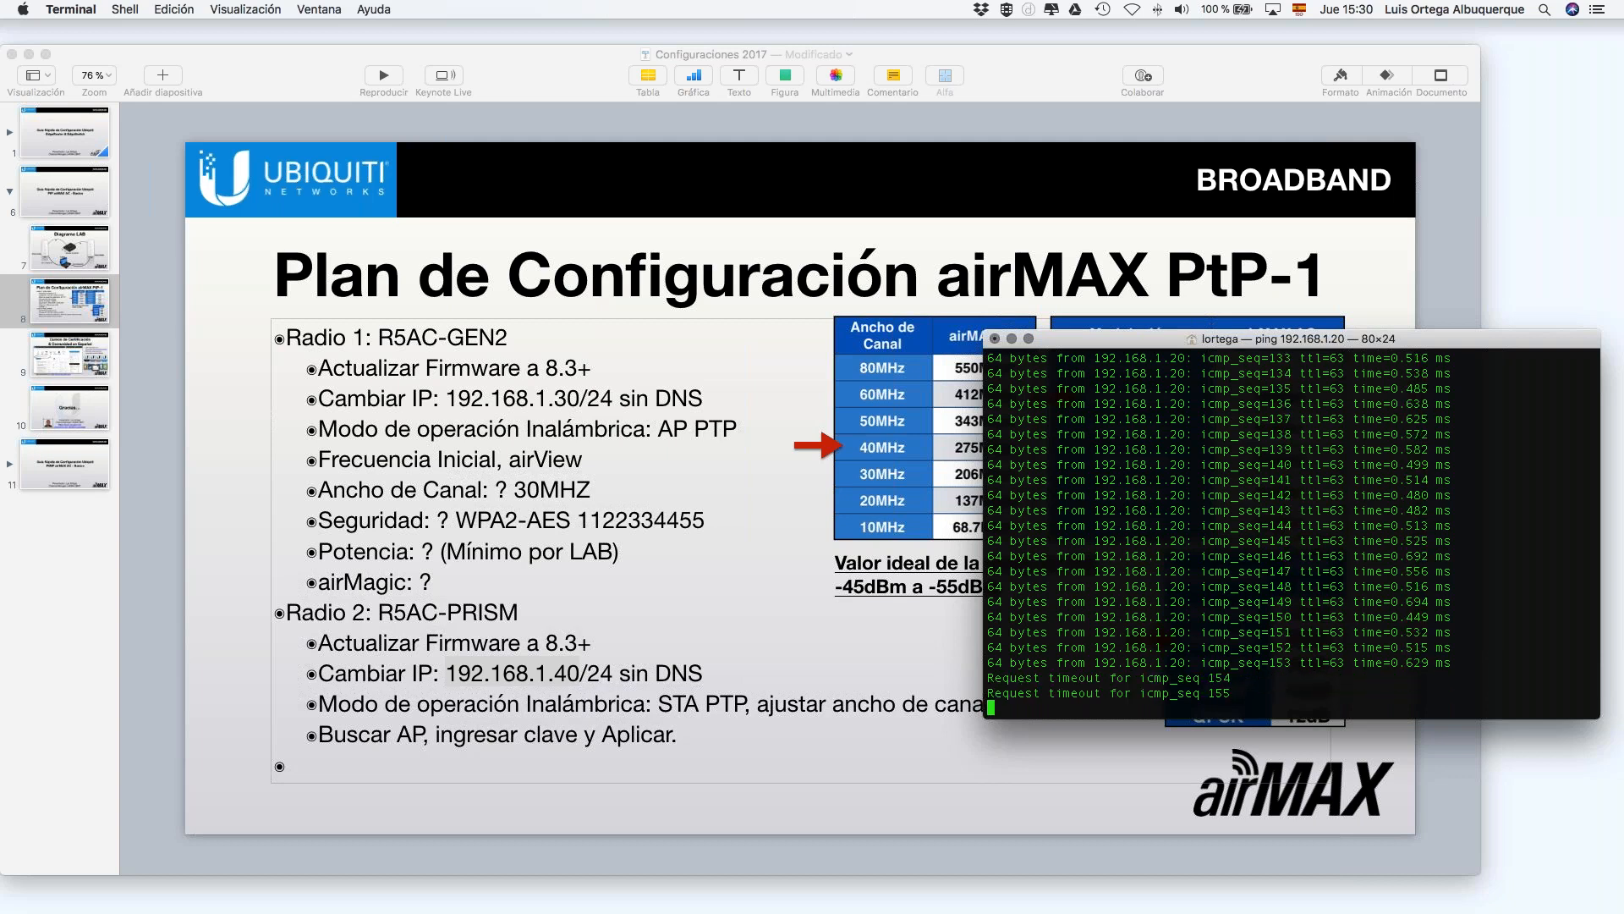
pyautogui.hotkey('ctrl', 'c')
pyautogui.press('Up')
pyautogui.press('BackSpace')
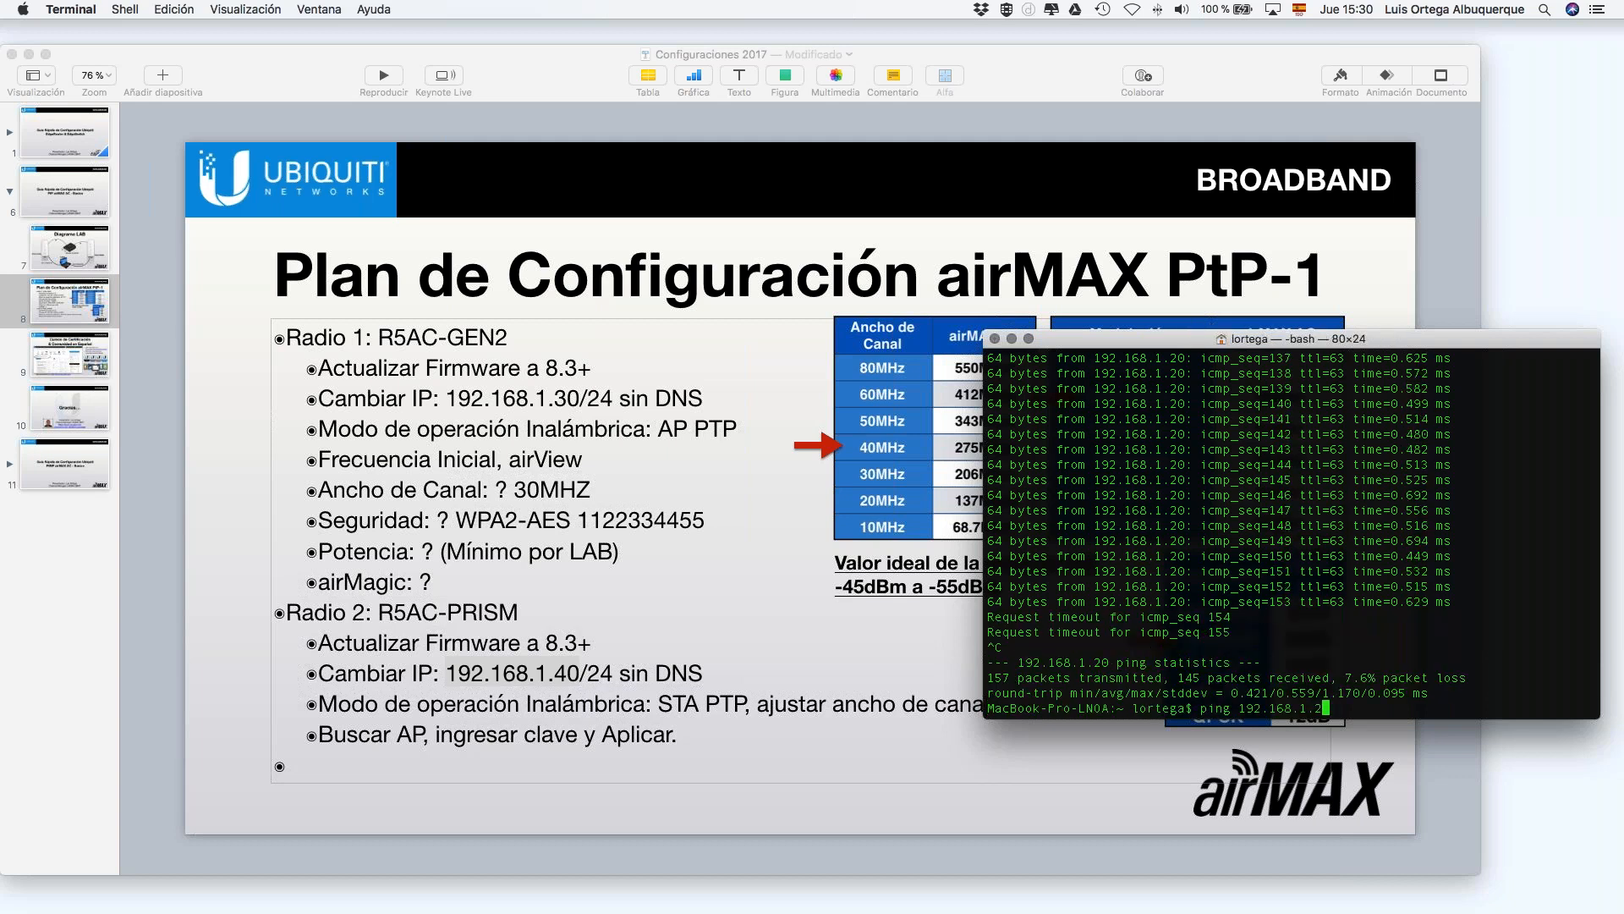
pyautogui.write('40')
pyautogui.press('Return')
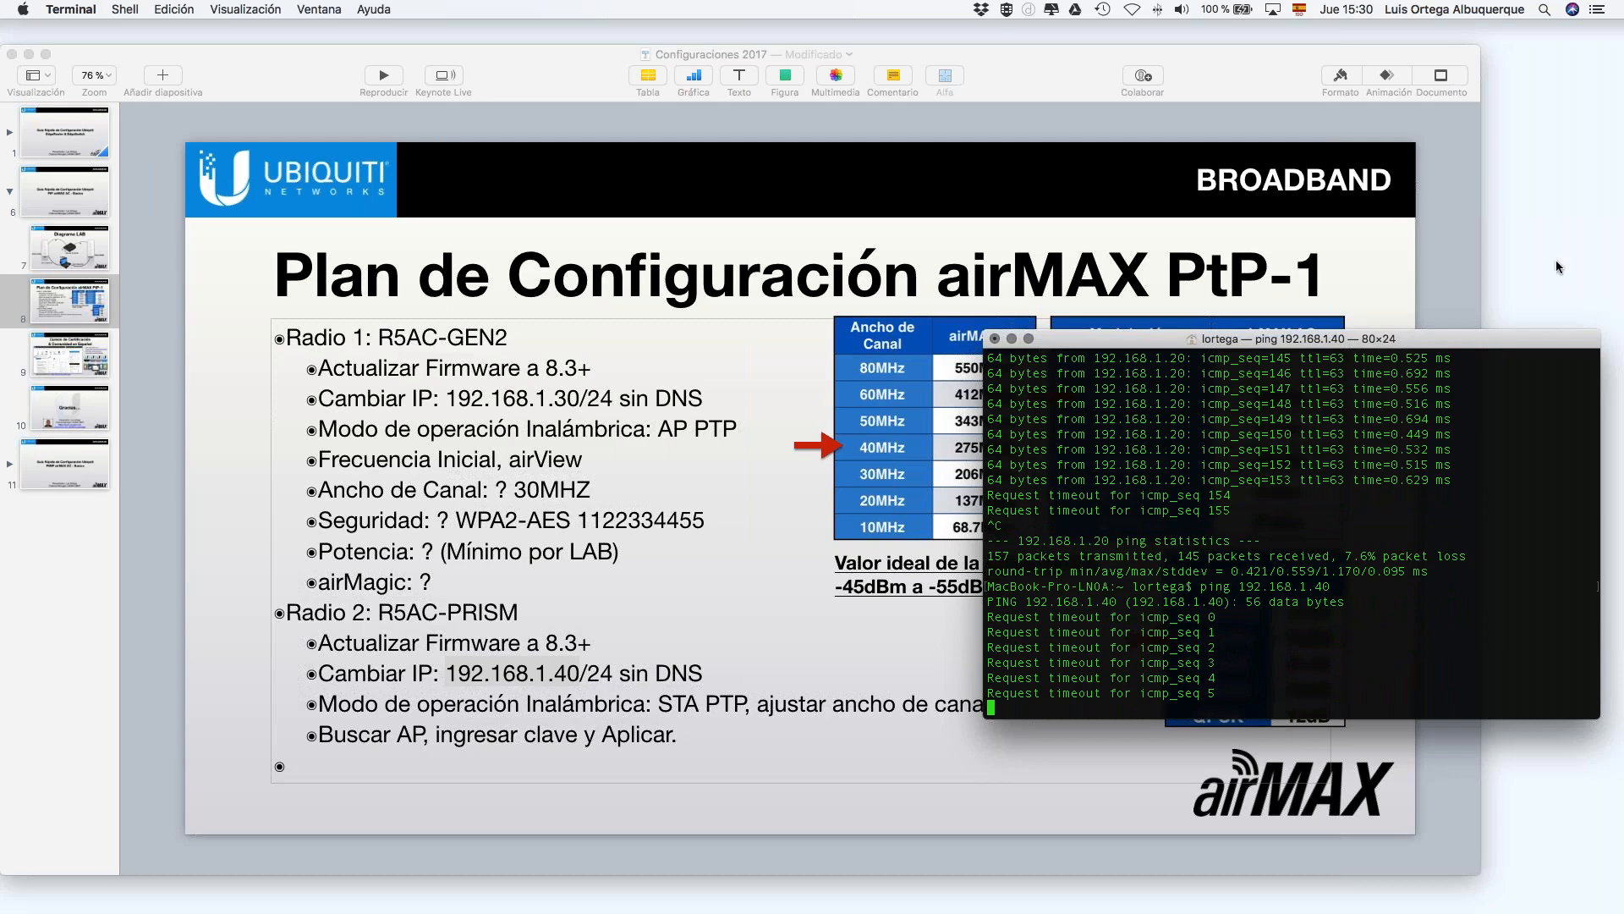
pyautogui.moveTo(1506, 338); pyautogui.dragTo(1501, 228)
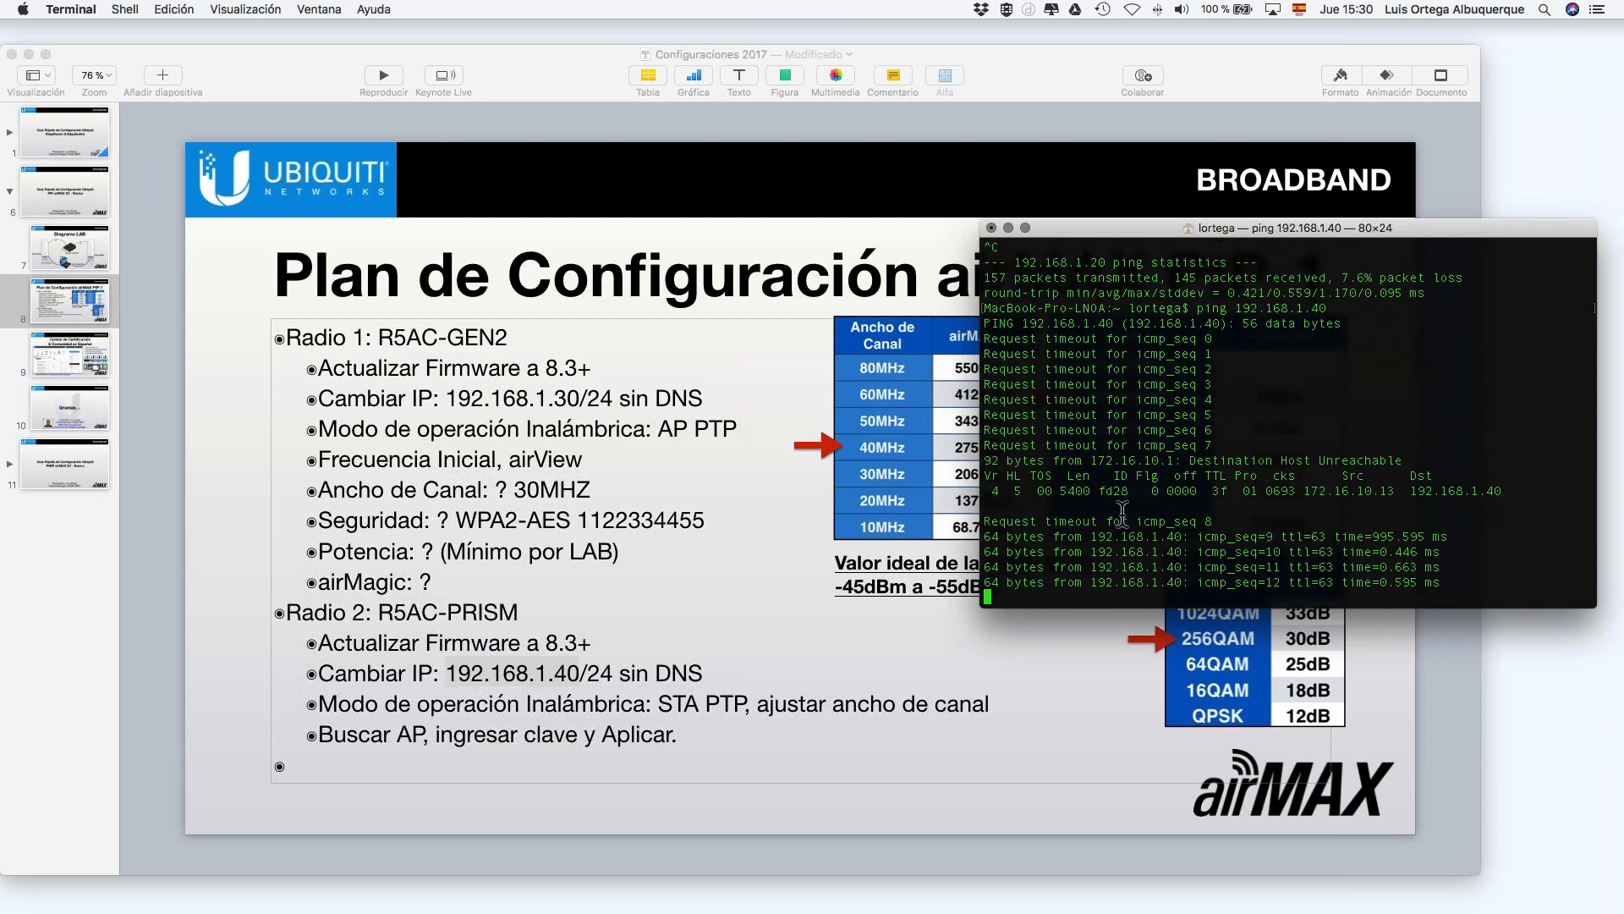
pyautogui.hotkey('ctrl', 'Right')
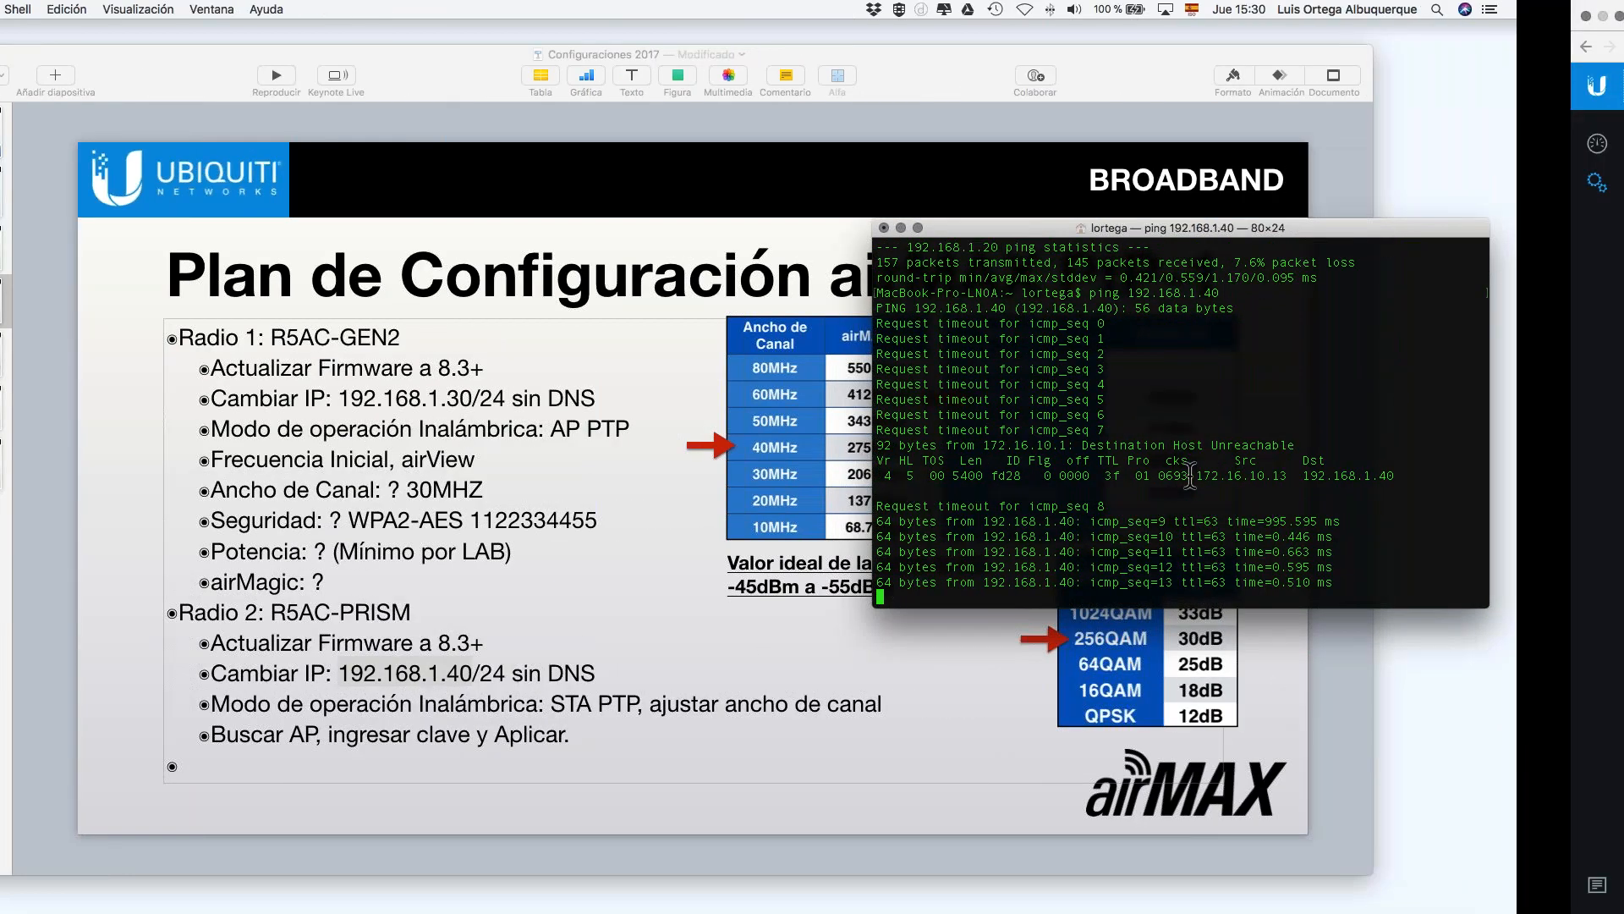
pyautogui.hotkey('ctrl', 'Left')
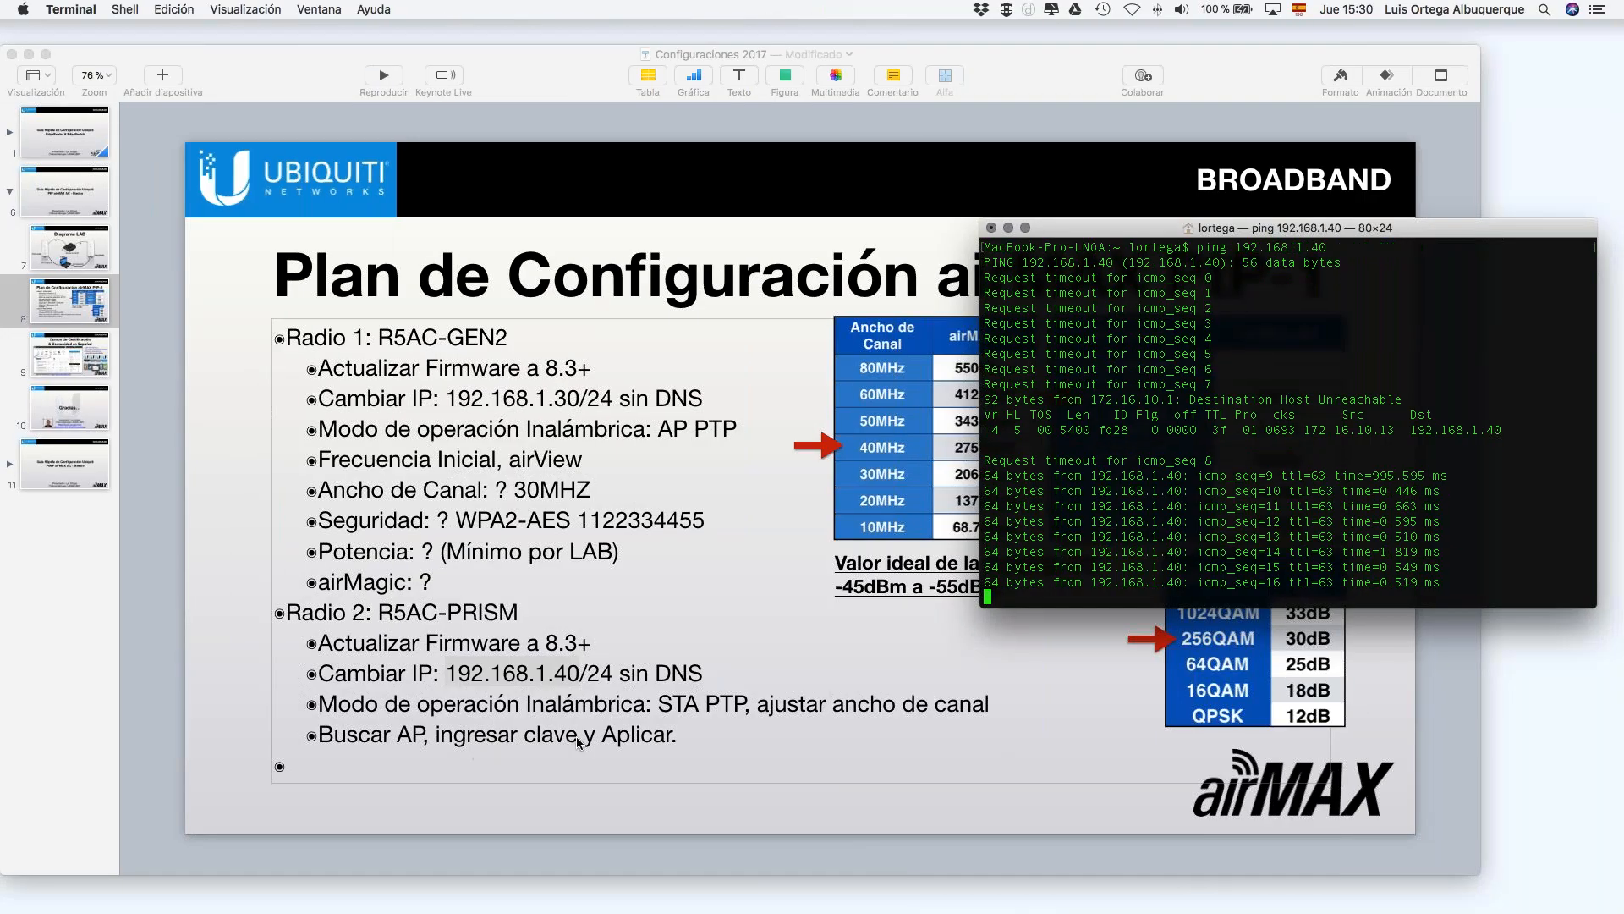
pyautogui.hotkey('ctrl', 'Right')
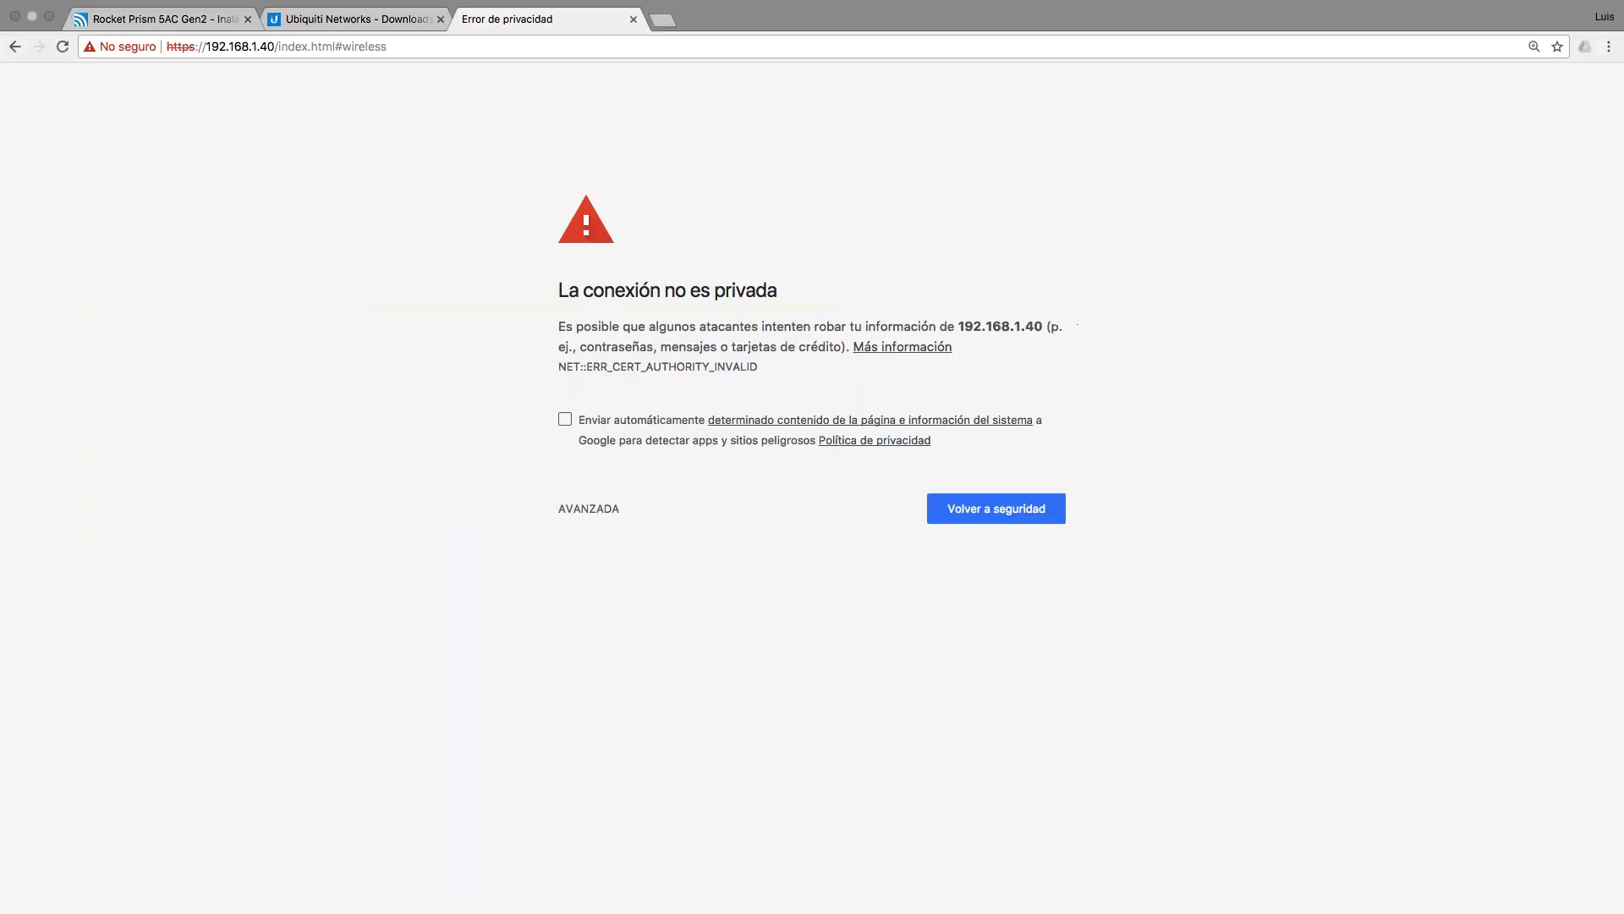
# Step: Bypass the certificate warning and log in to 192.168.1.40 with the radio's username and password
pyautogui.click(571, 508)
pyautogui.click(609, 640)
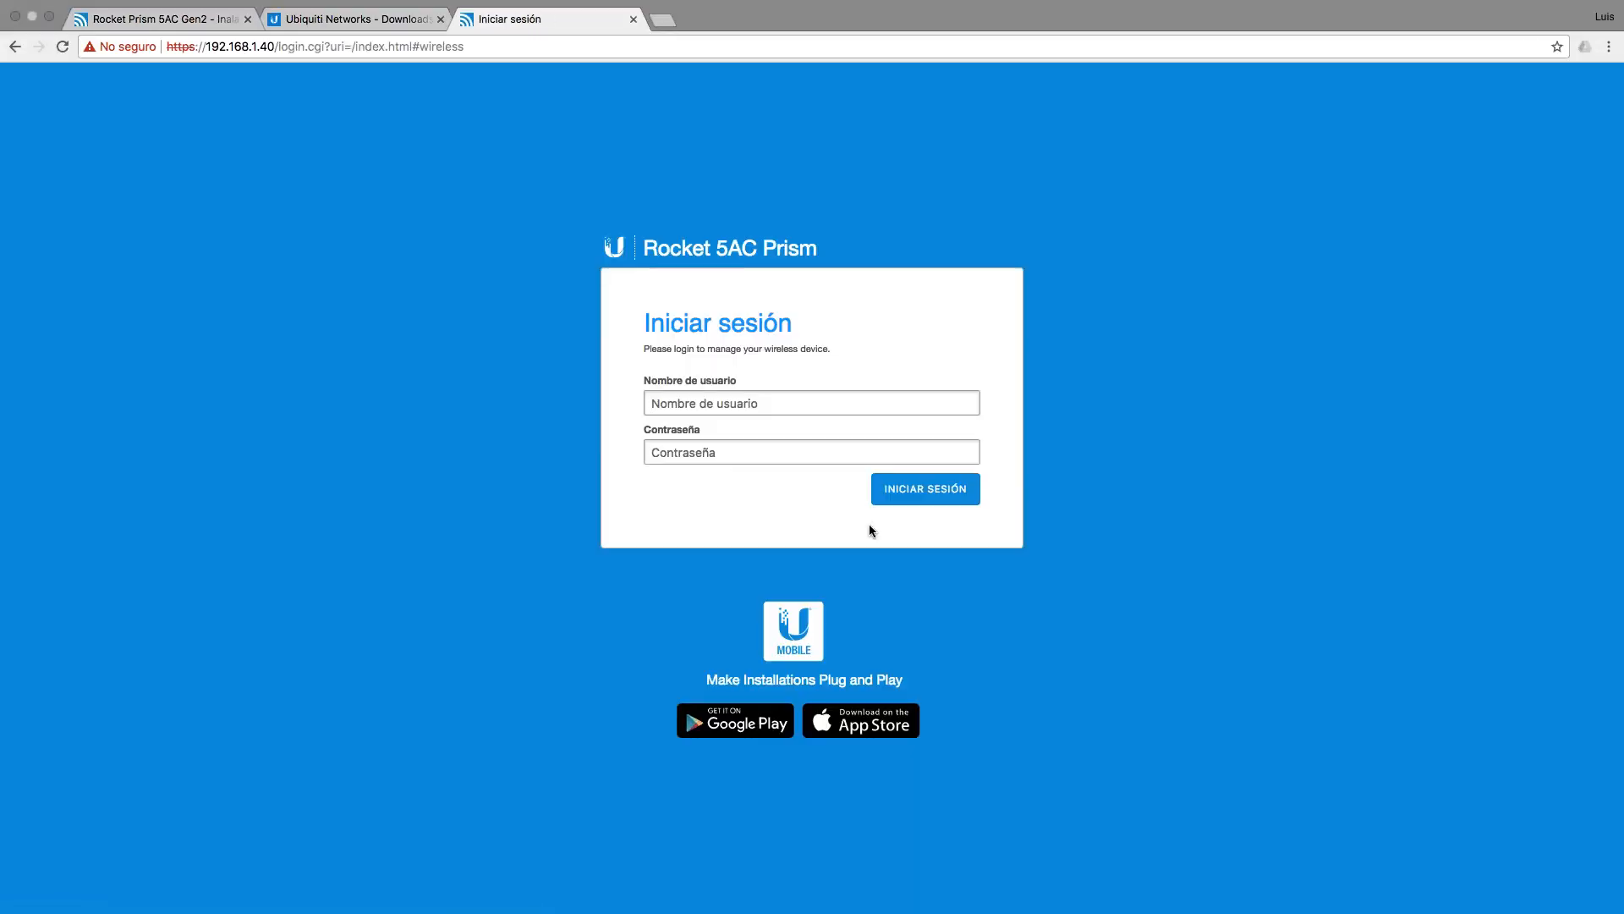
pyautogui.write('ubnt')
pyautogui.press('Tab')
pyautogui.write('u')
pyautogui.press('BackSpace')
pyautogui.press('BackSpace')
pyautogui.press('Return')
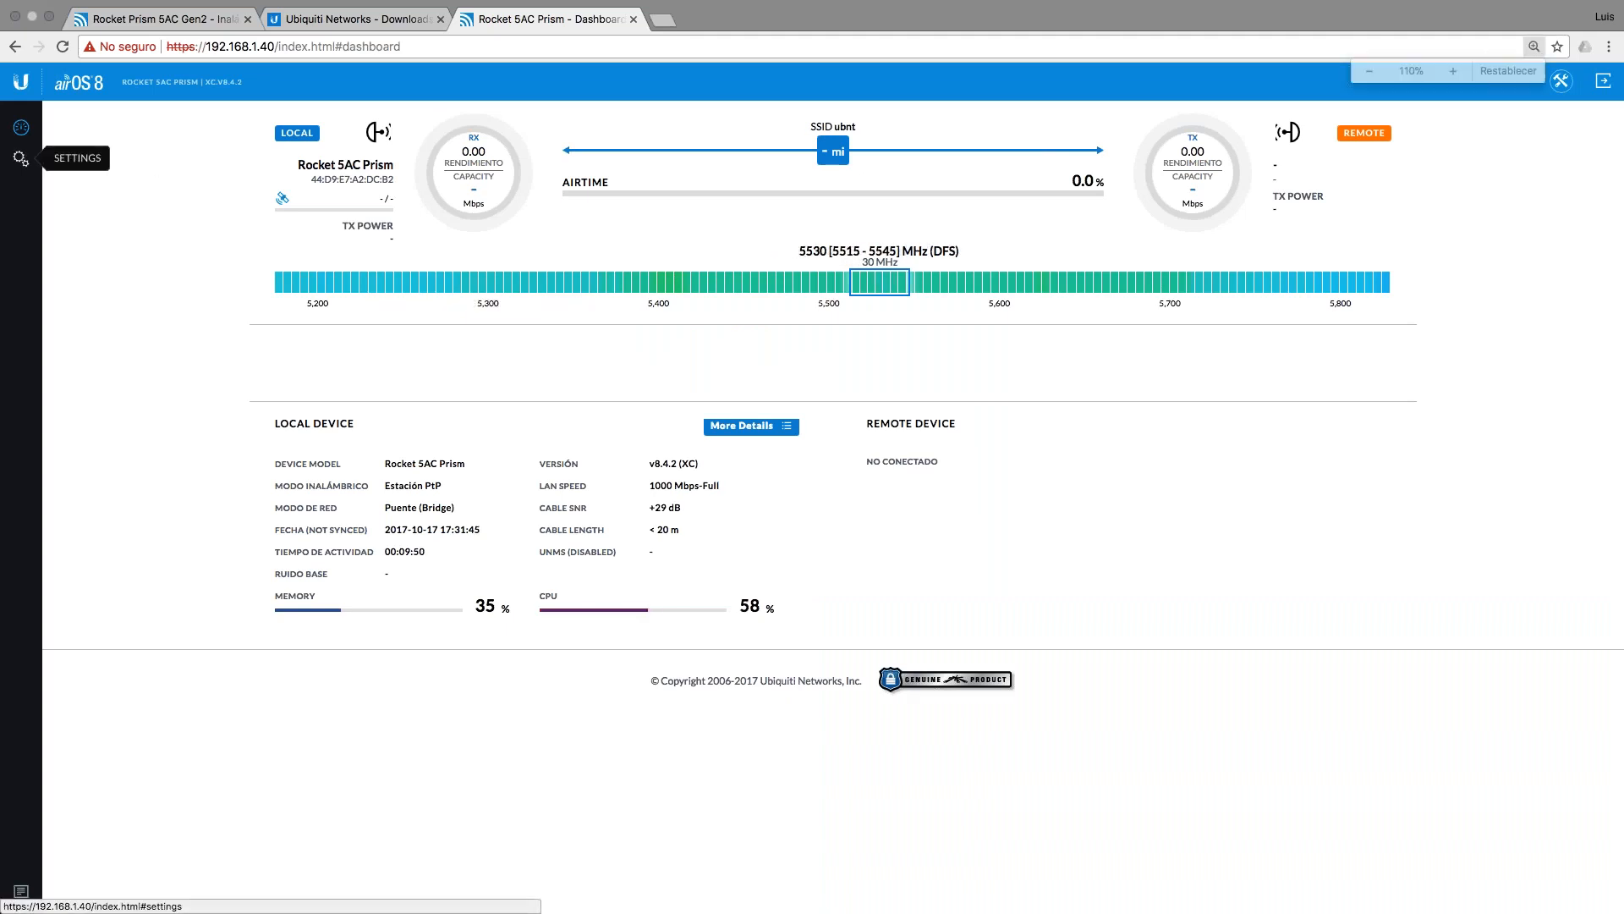
pyautogui.press('super+equal')
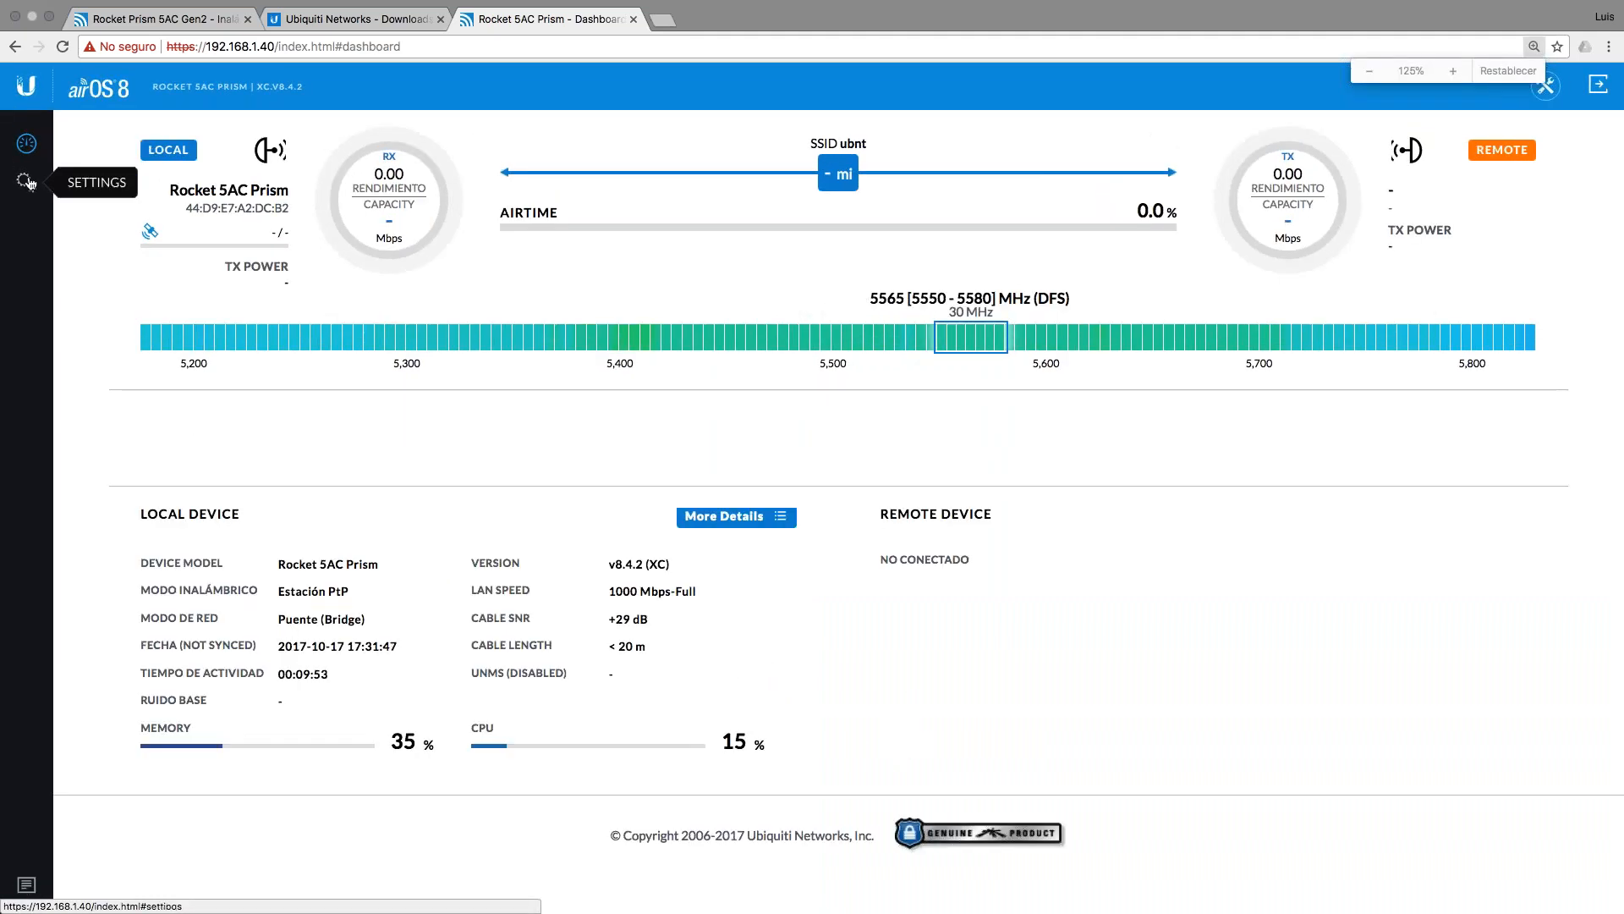
# Step: Link the station to the ubnt_CET access point from the site survey, verify its WPA key, and save
pyautogui.click(27, 181)
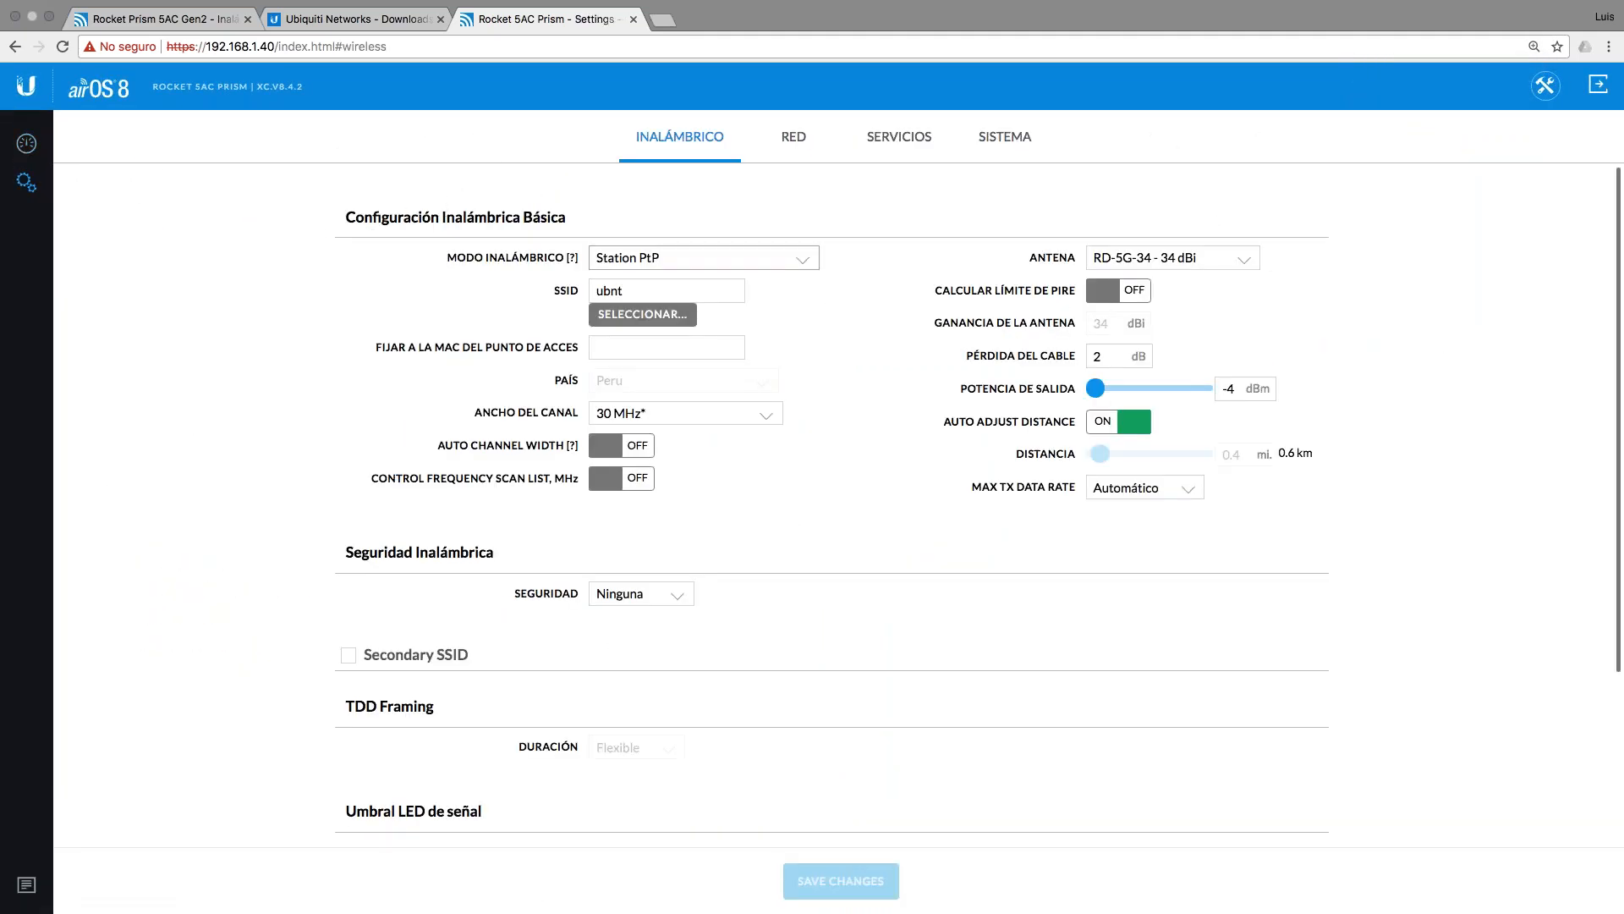
pyautogui.click(644, 314)
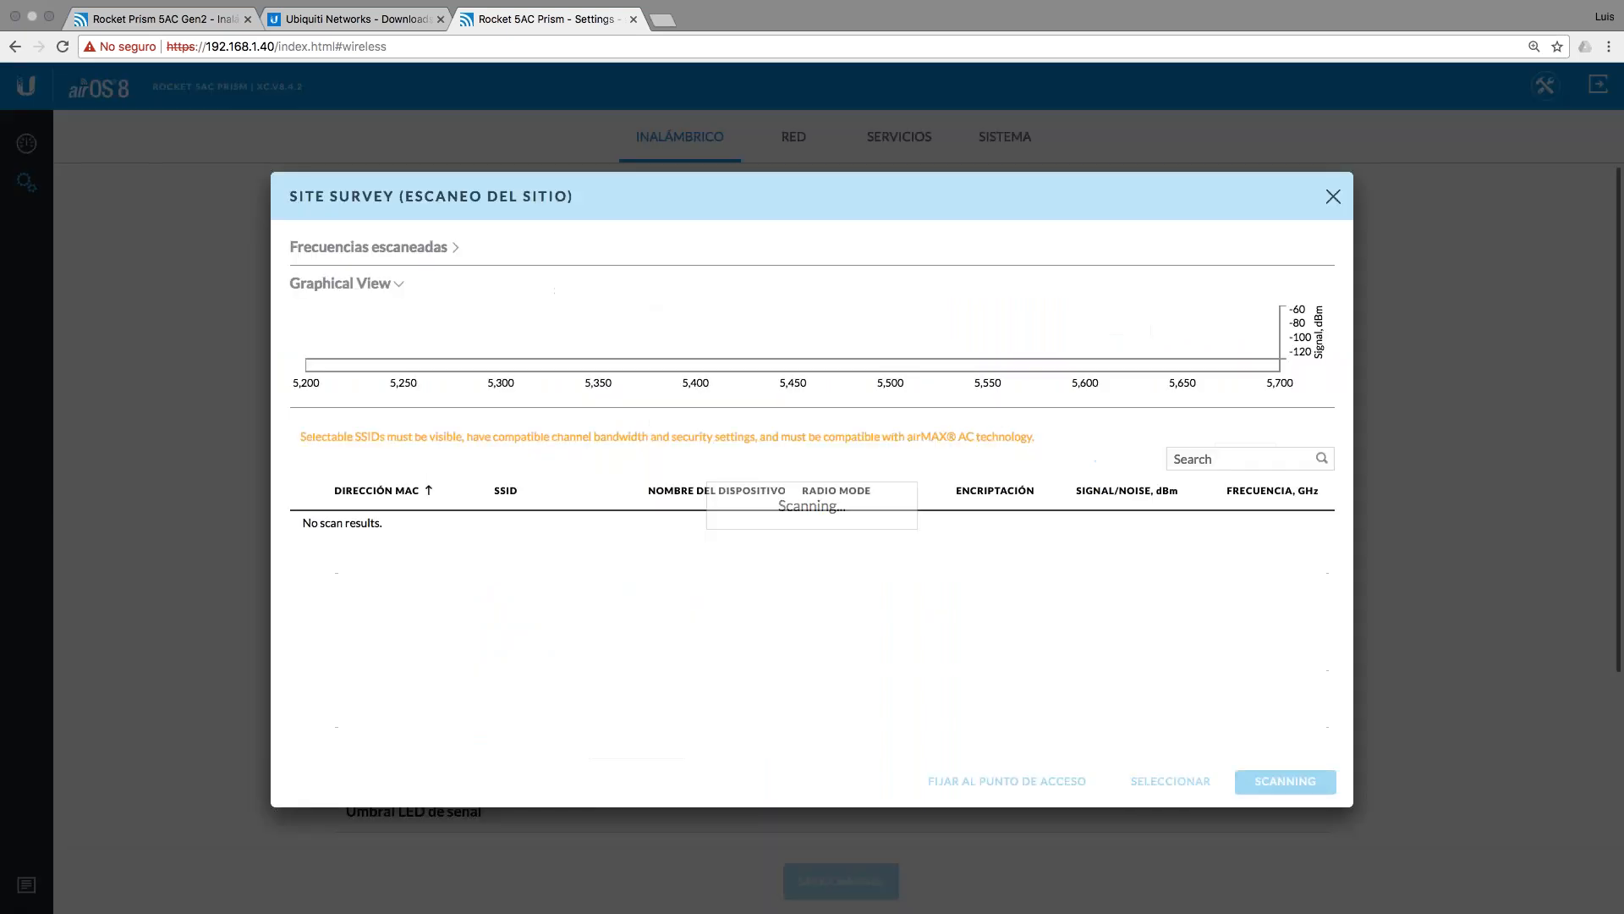
pyautogui.click(313, 526)
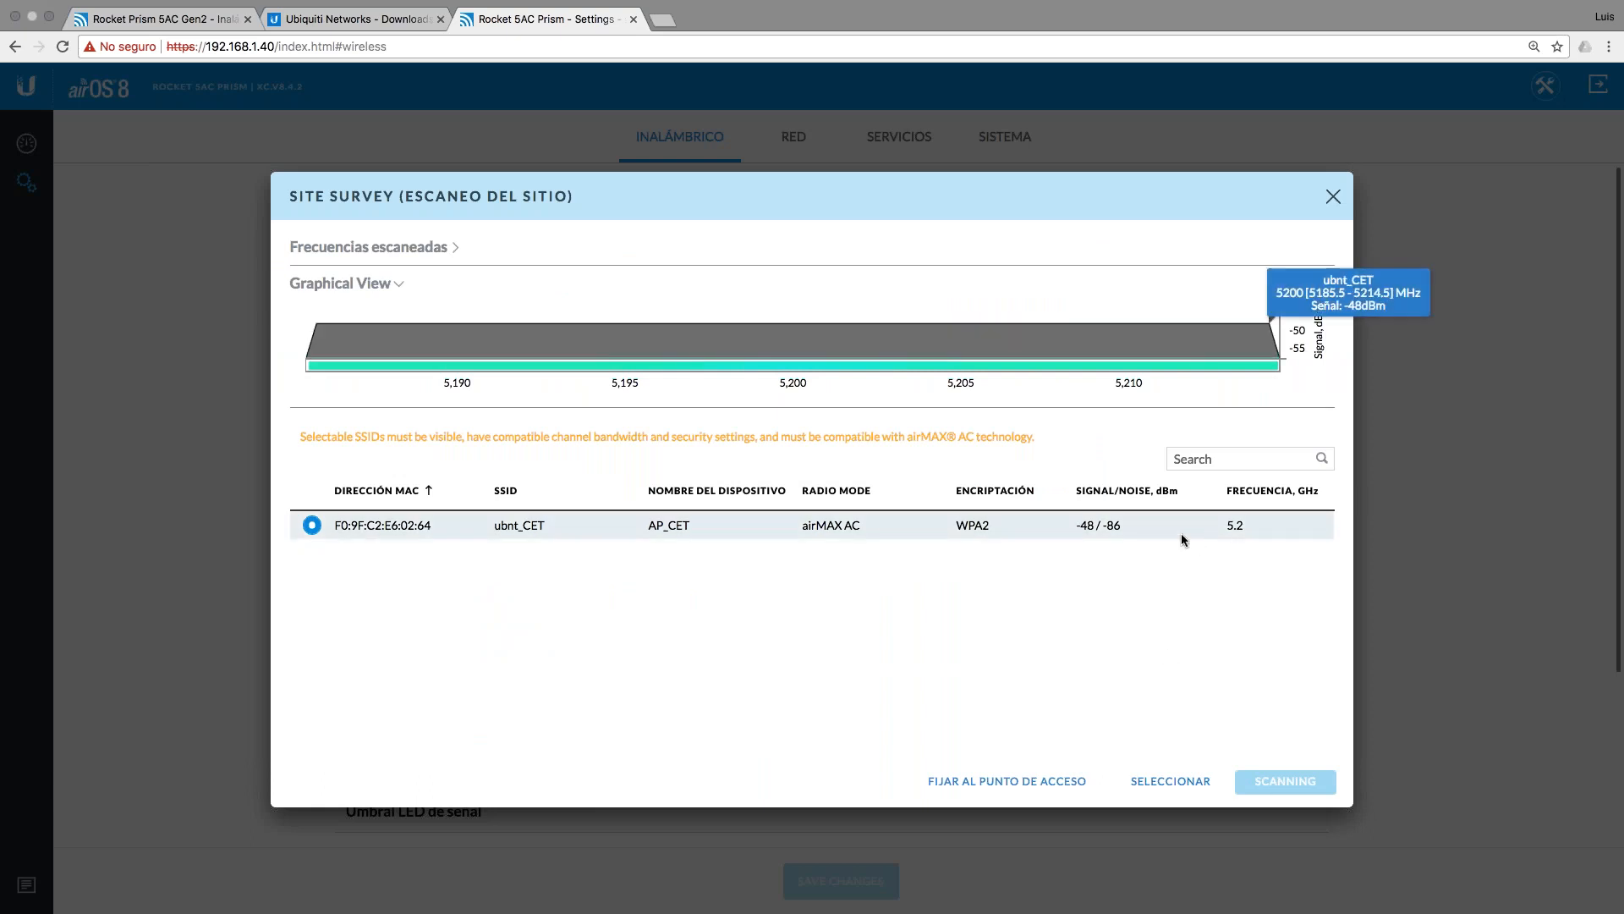
pyautogui.click(1160, 778)
pyautogui.click(619, 659)
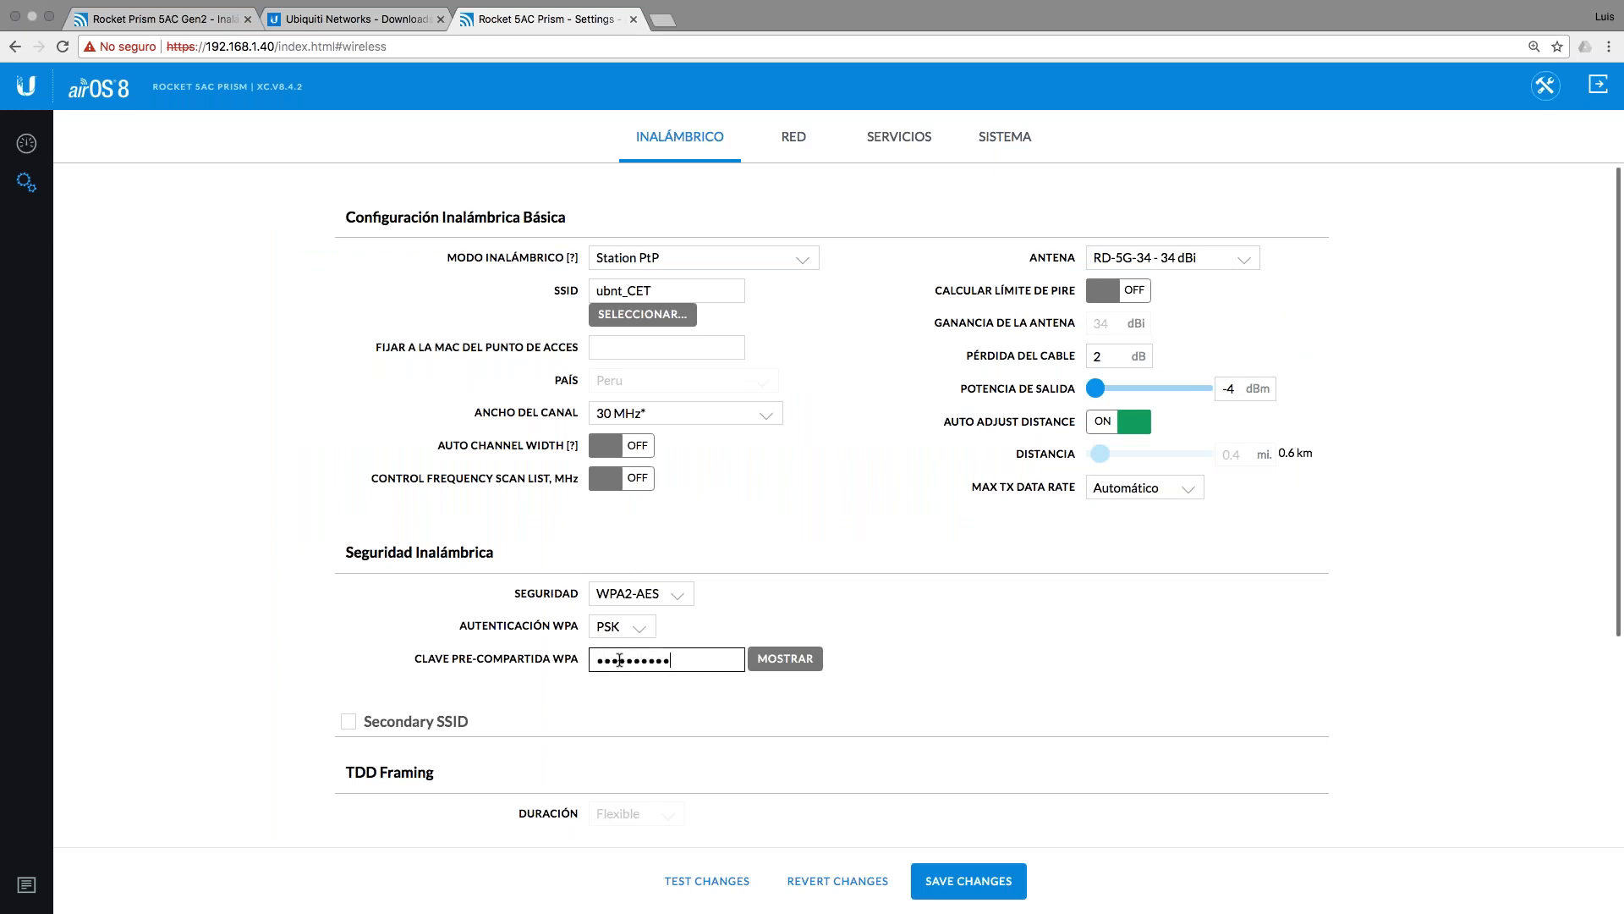
pyautogui.click(786, 659)
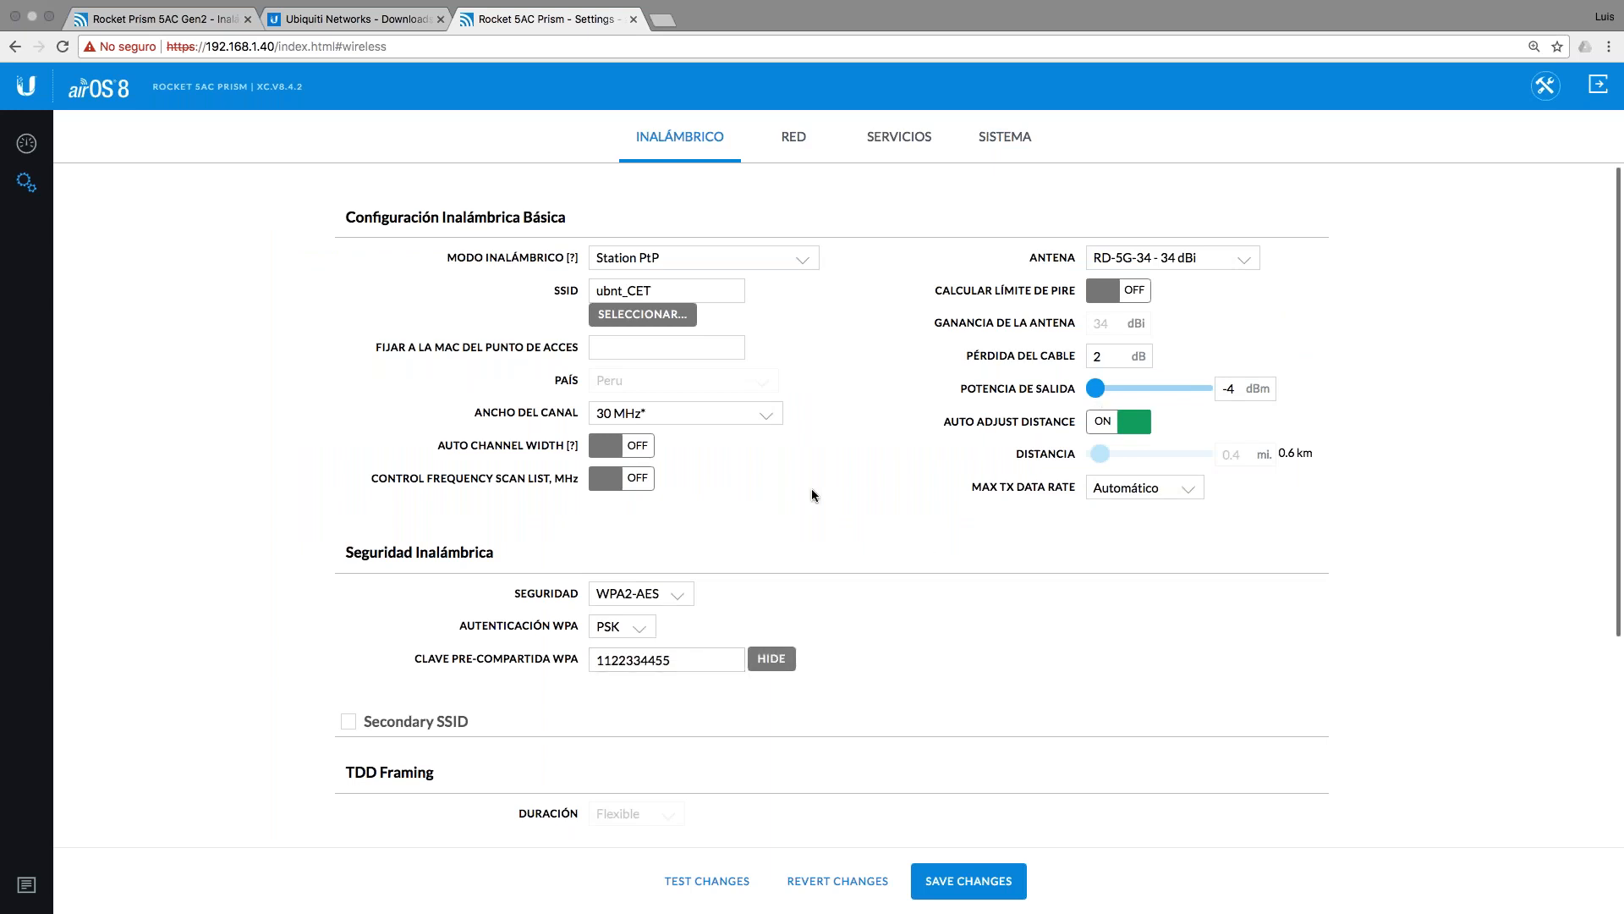
pyautogui.scroll(-5, 810, 493)
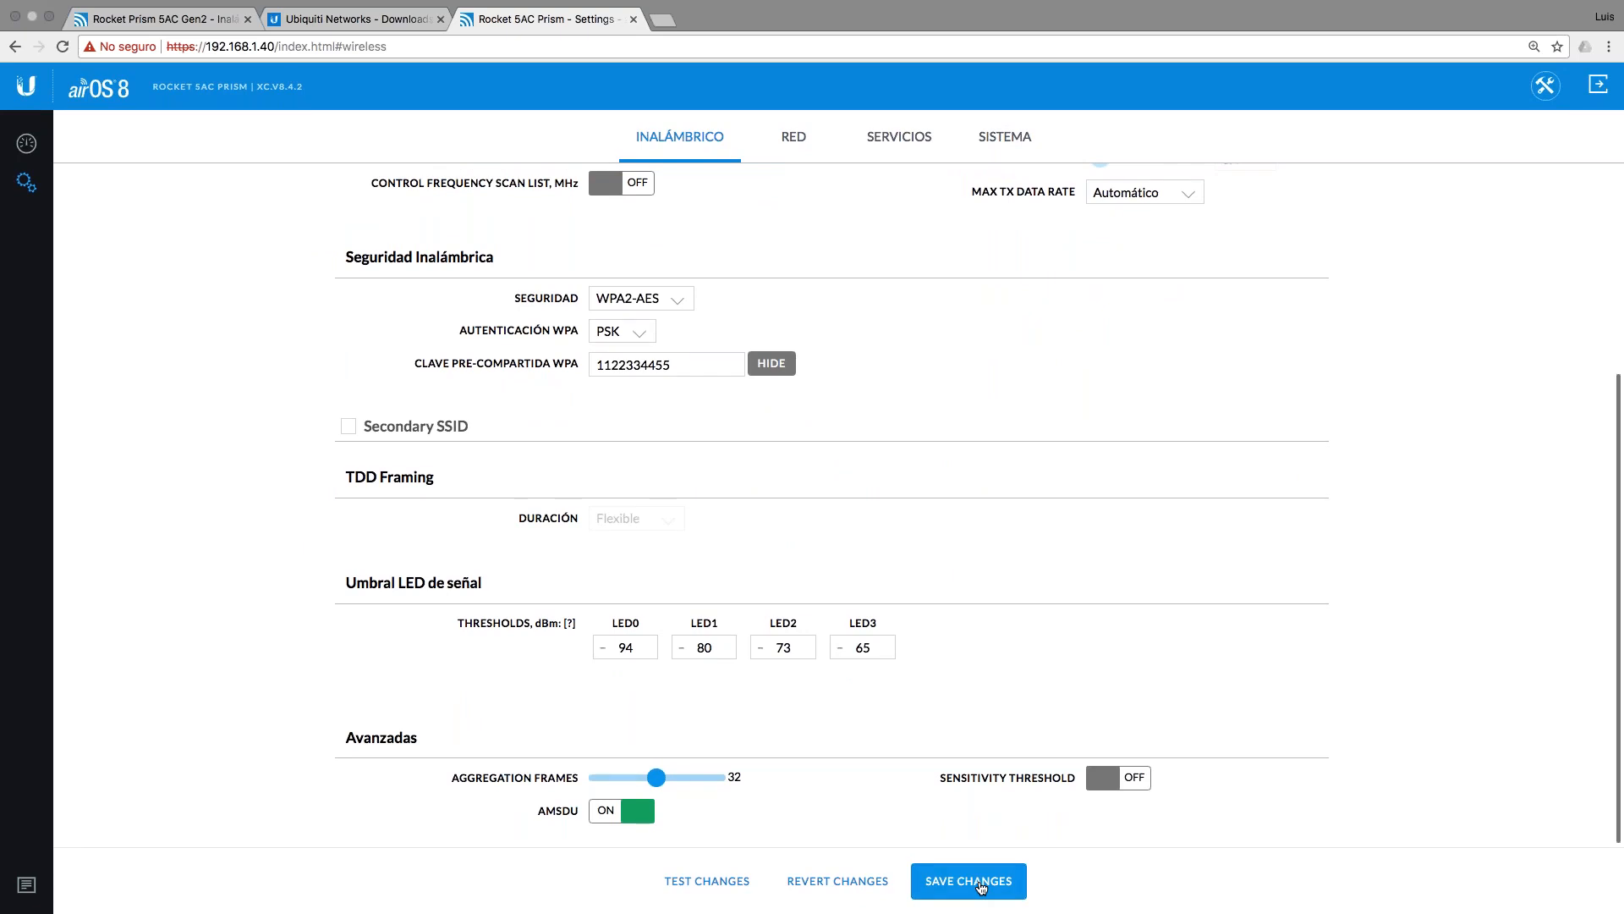
pyautogui.click(981, 887)
# Step: In a new, enlarged Terminal window, ping 192.168.1.40
pyautogui.hotkey('ctrl', 'Left')
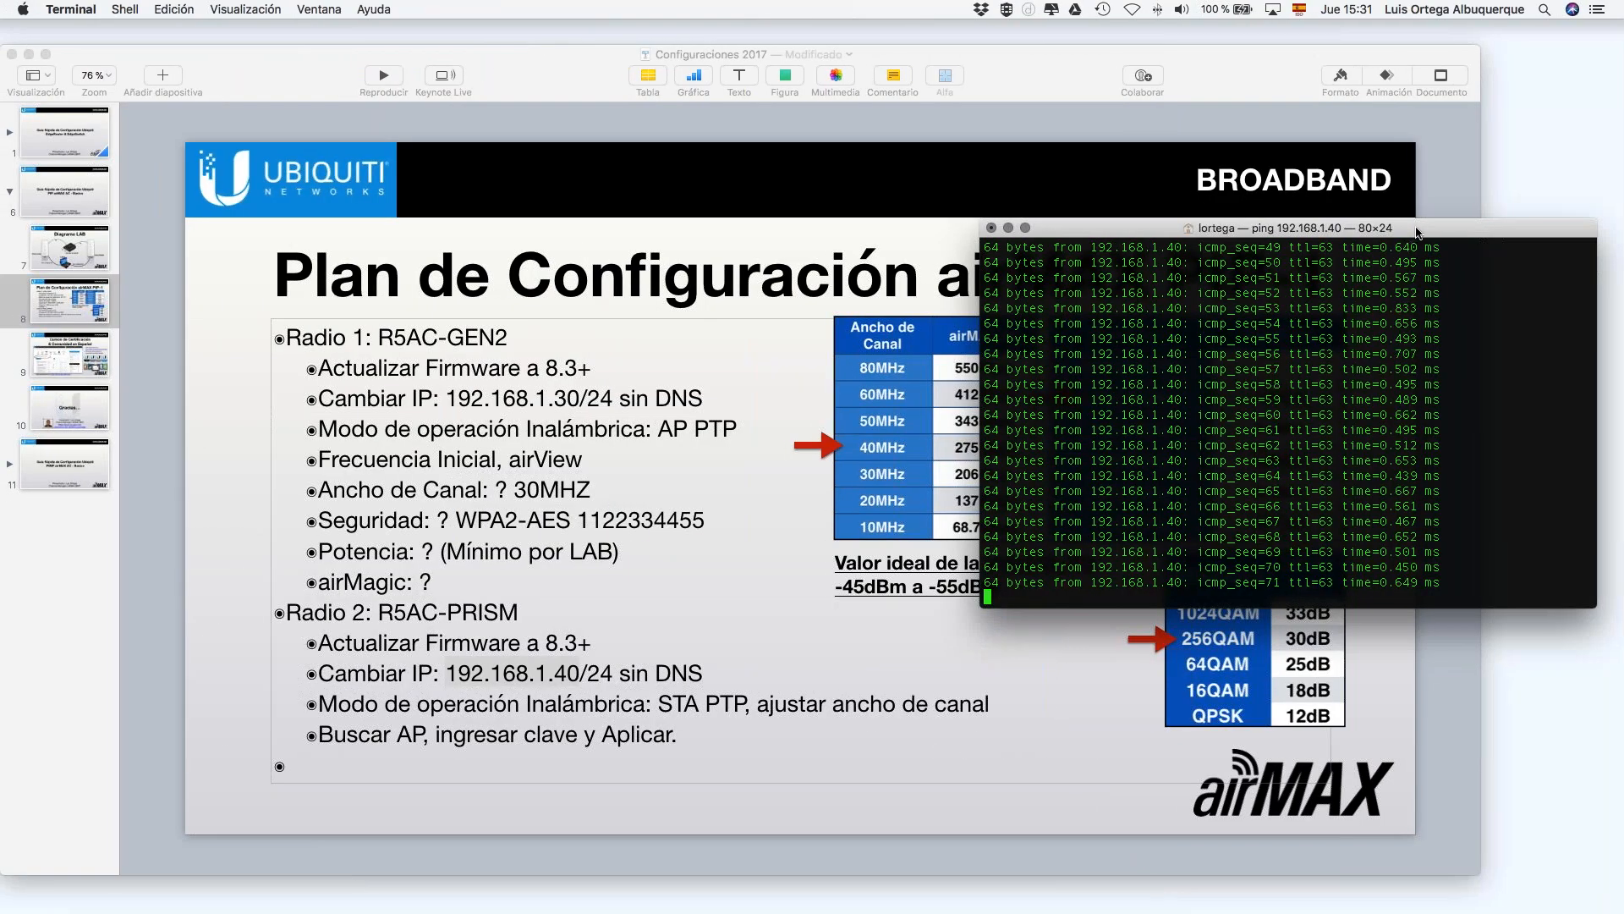
pyautogui.moveTo(1418, 232); pyautogui.dragTo(823, 209)
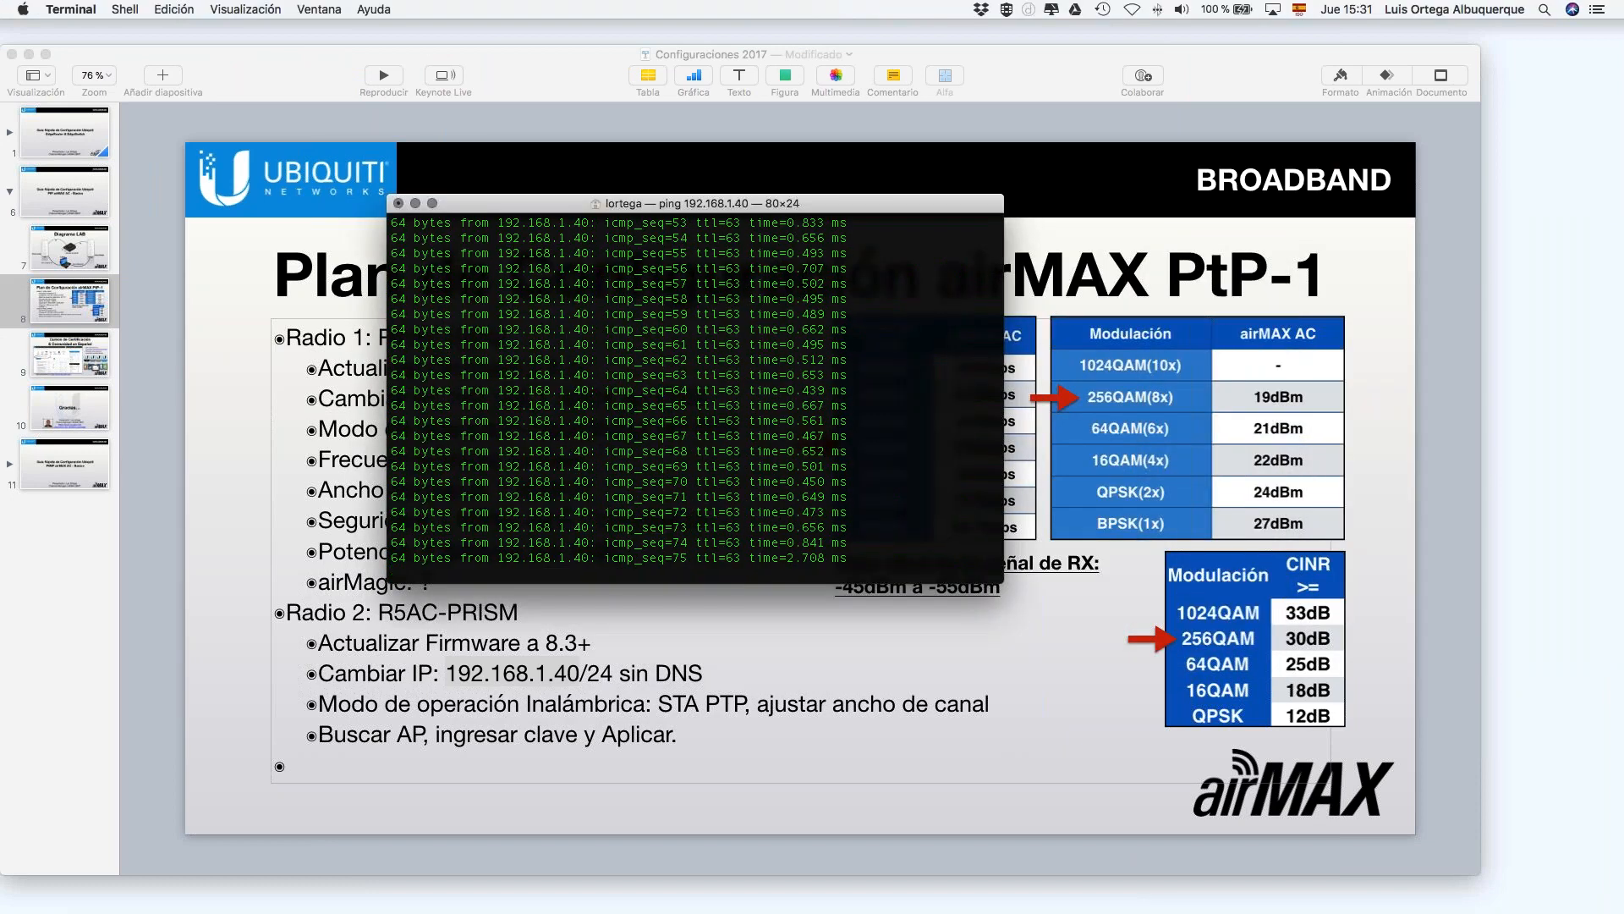
pyautogui.press('super+n')
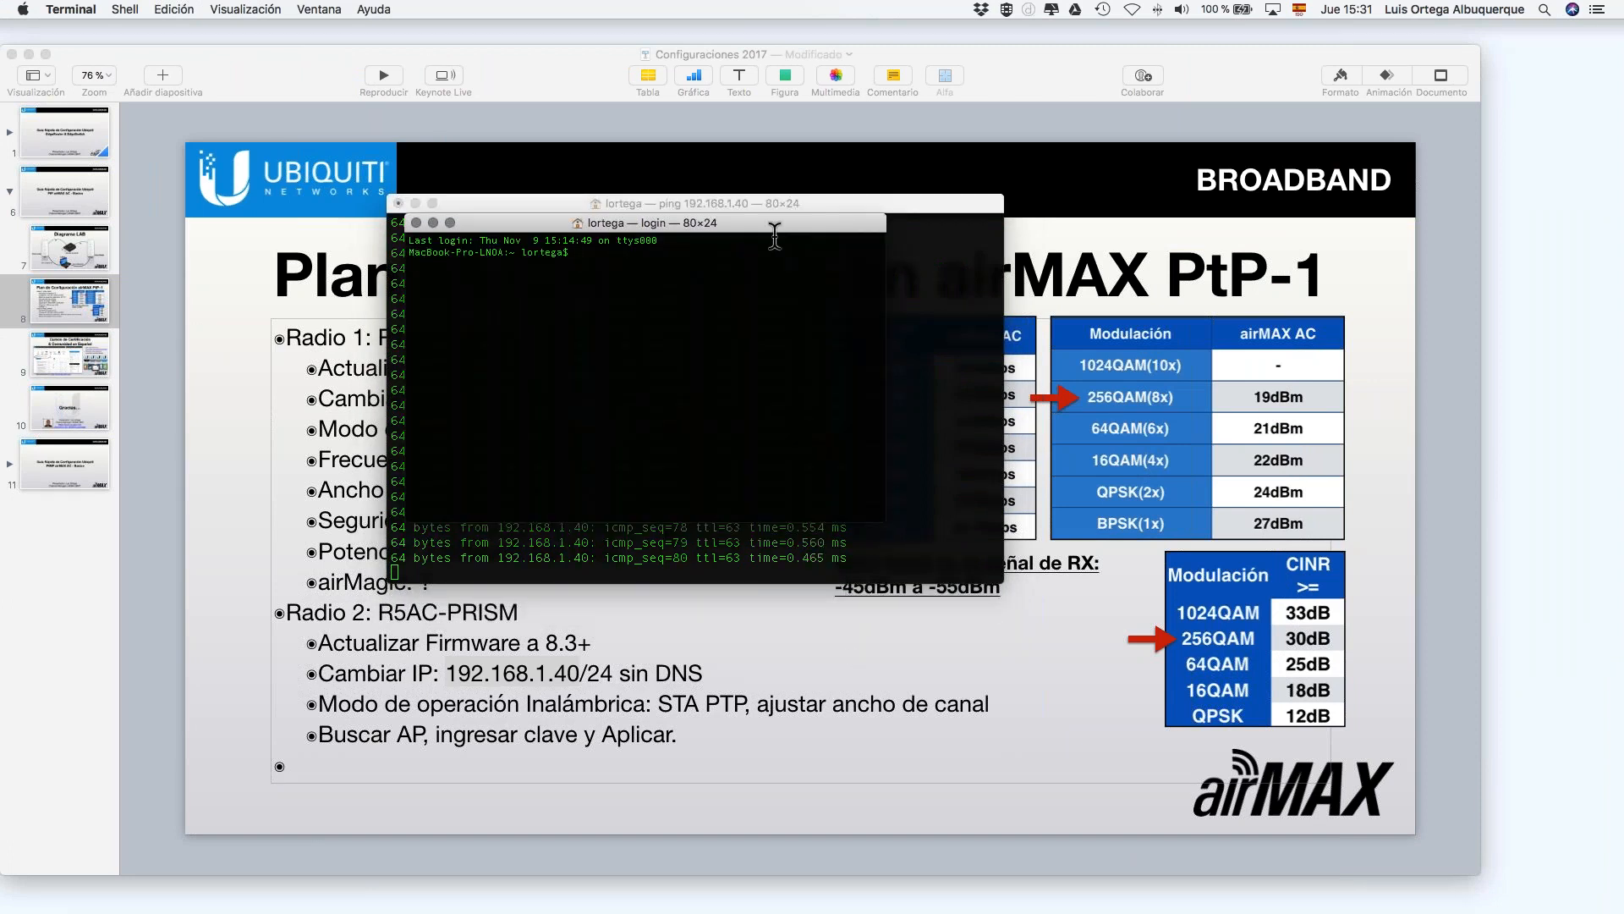
pyautogui.press('super+plus')
pyautogui.press('super+plus')
pyautogui.press('super+plus')
pyautogui.press('super+plus')
pyautogui.moveTo(926, 222); pyautogui.dragTo(1340, 457)
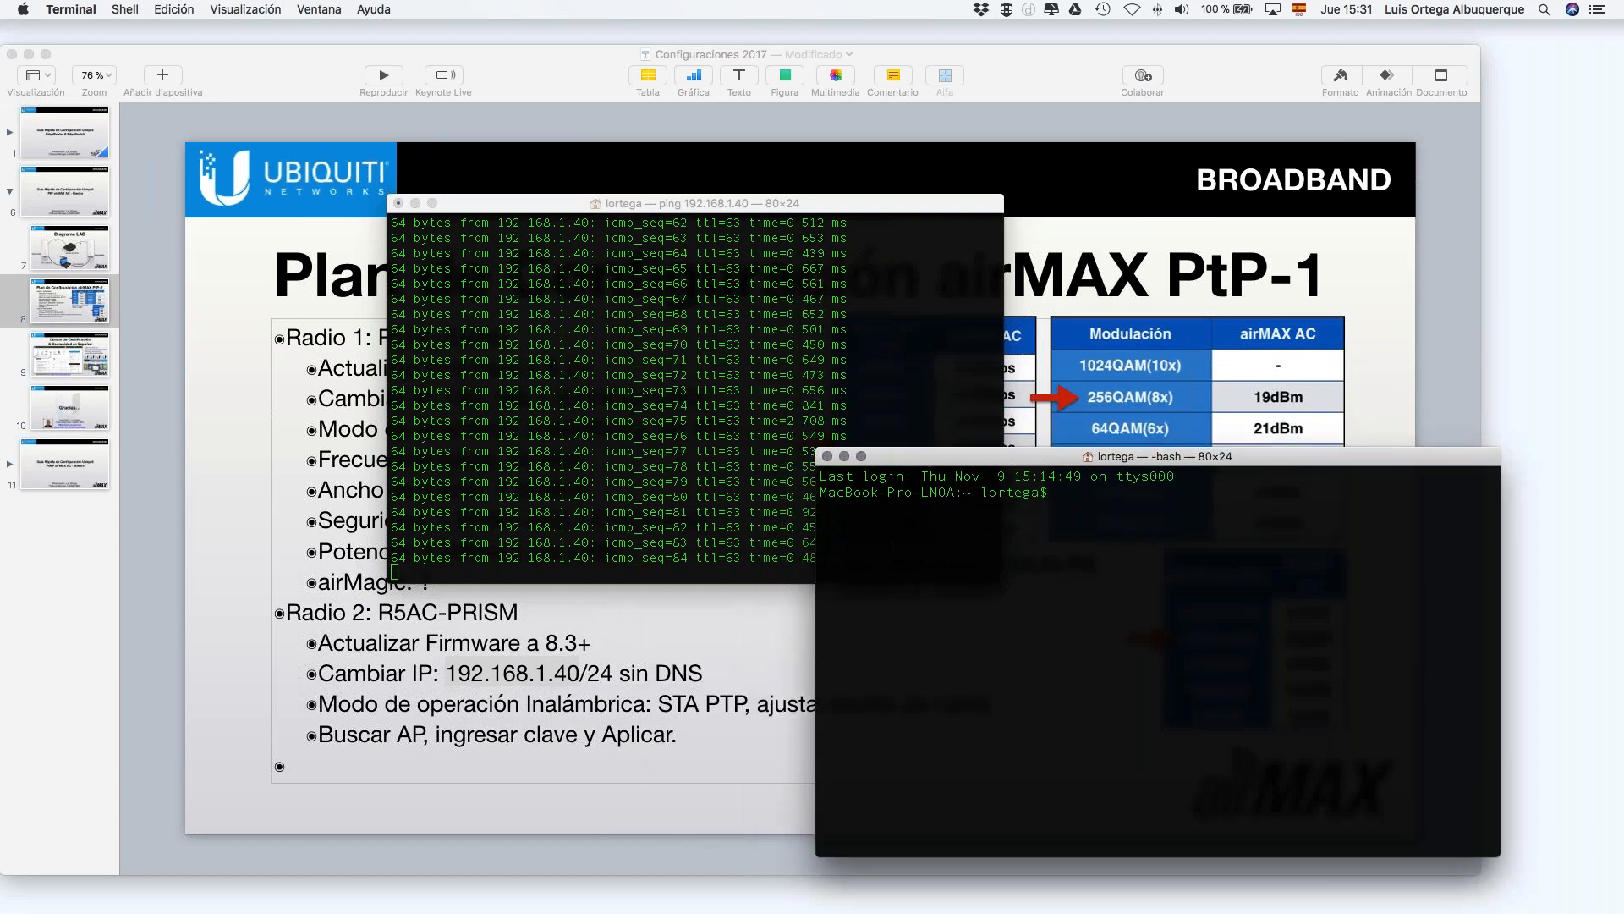
pyautogui.write('ping')
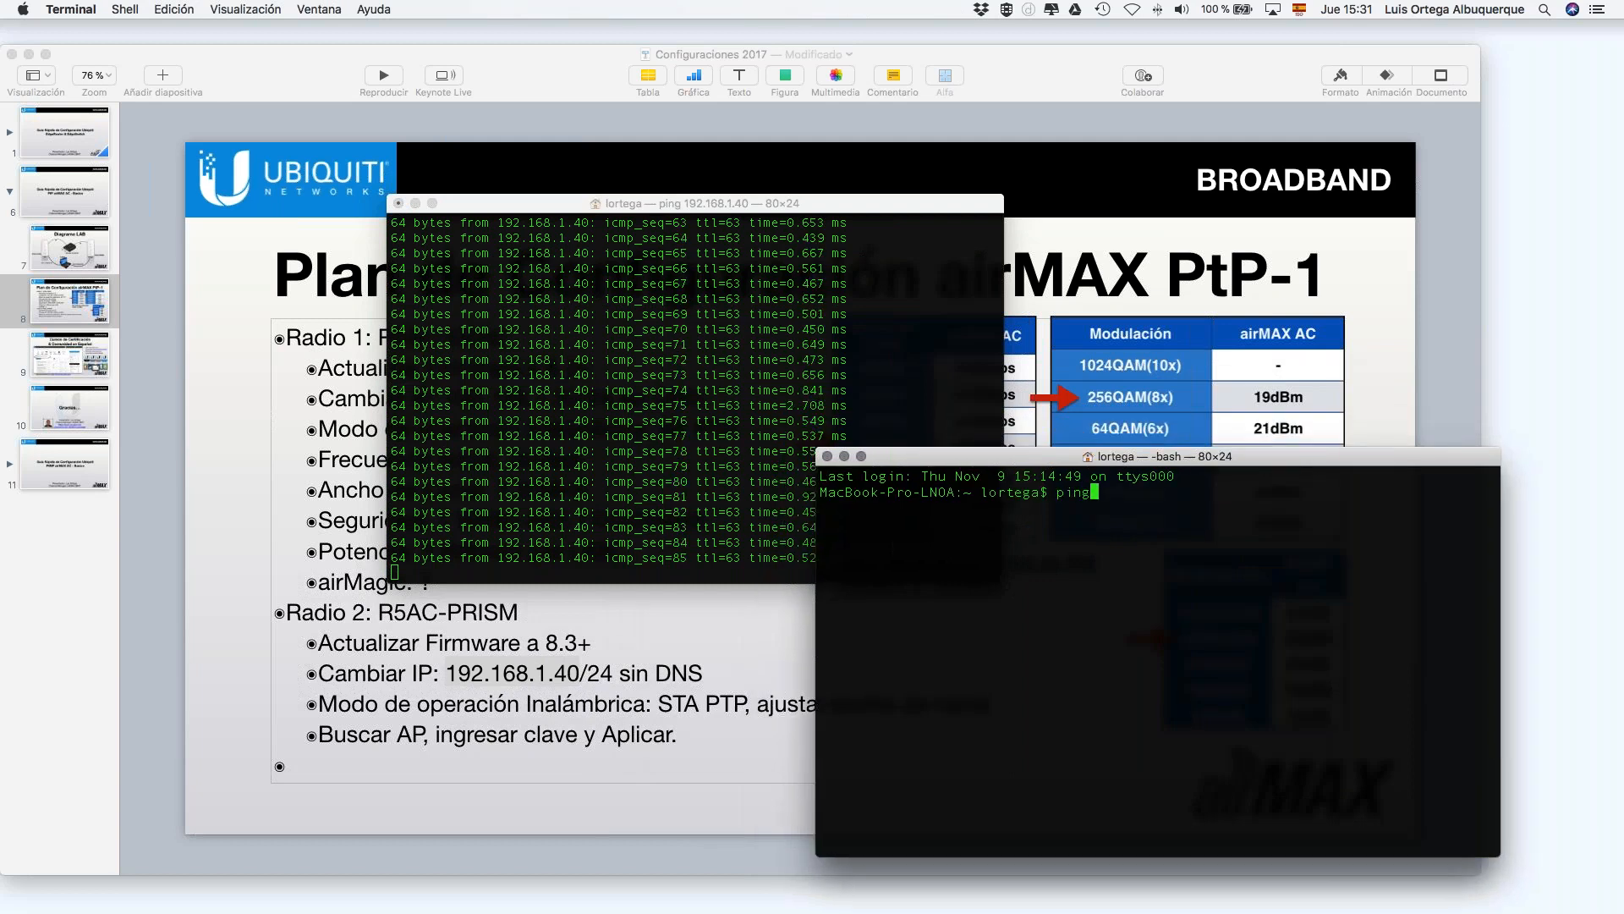
pyautogui.write(' 192.168.1.40')
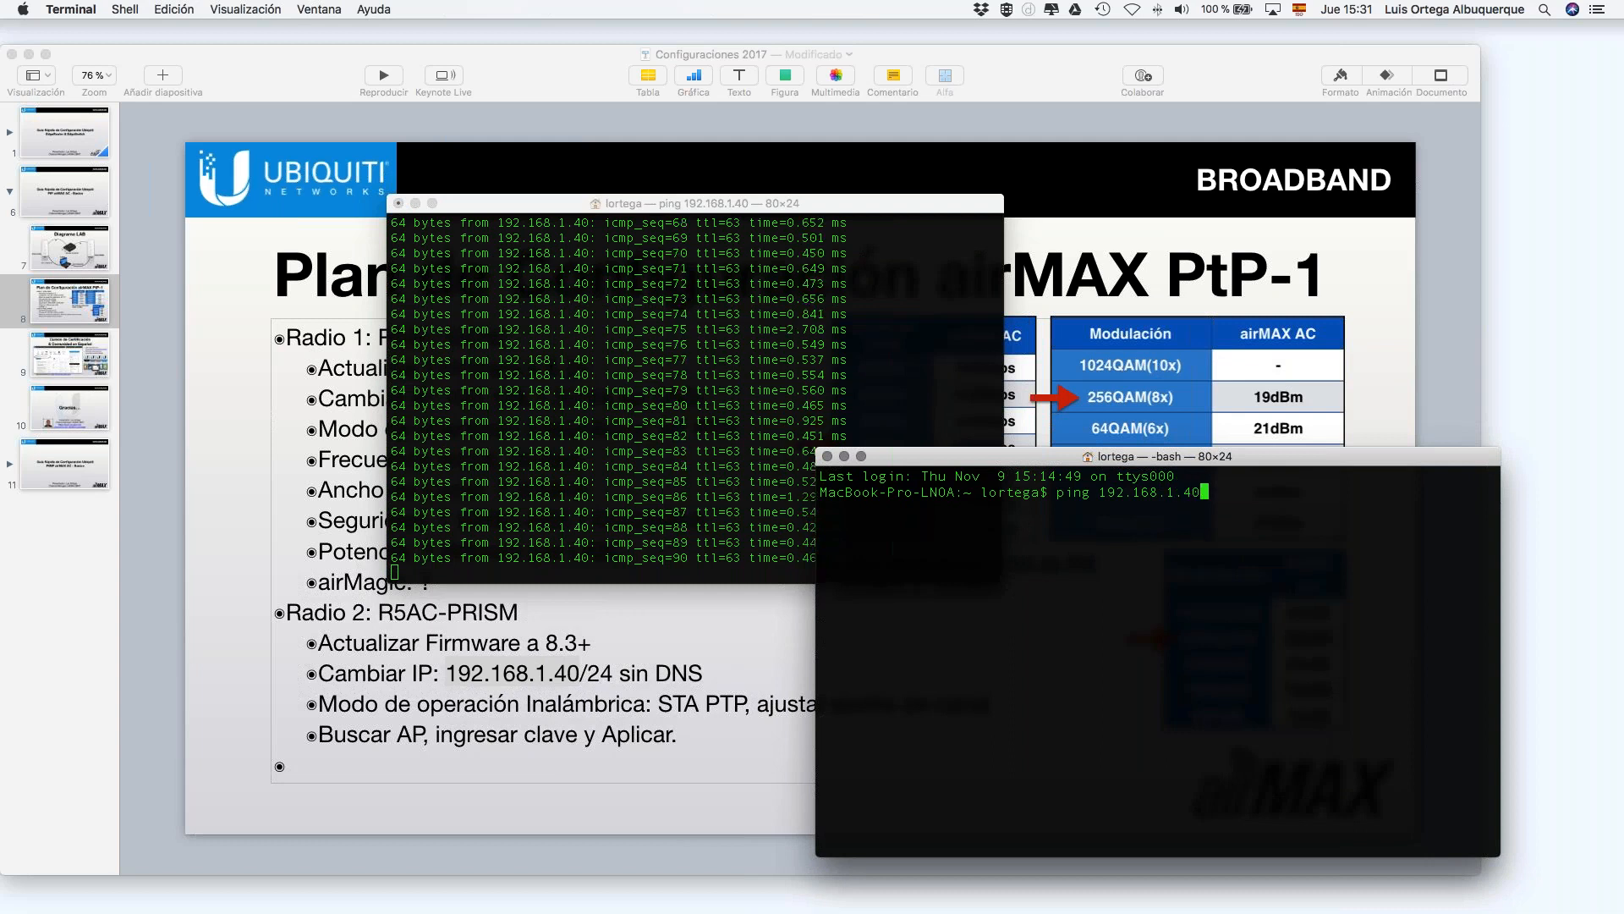
pyautogui.press('Return')
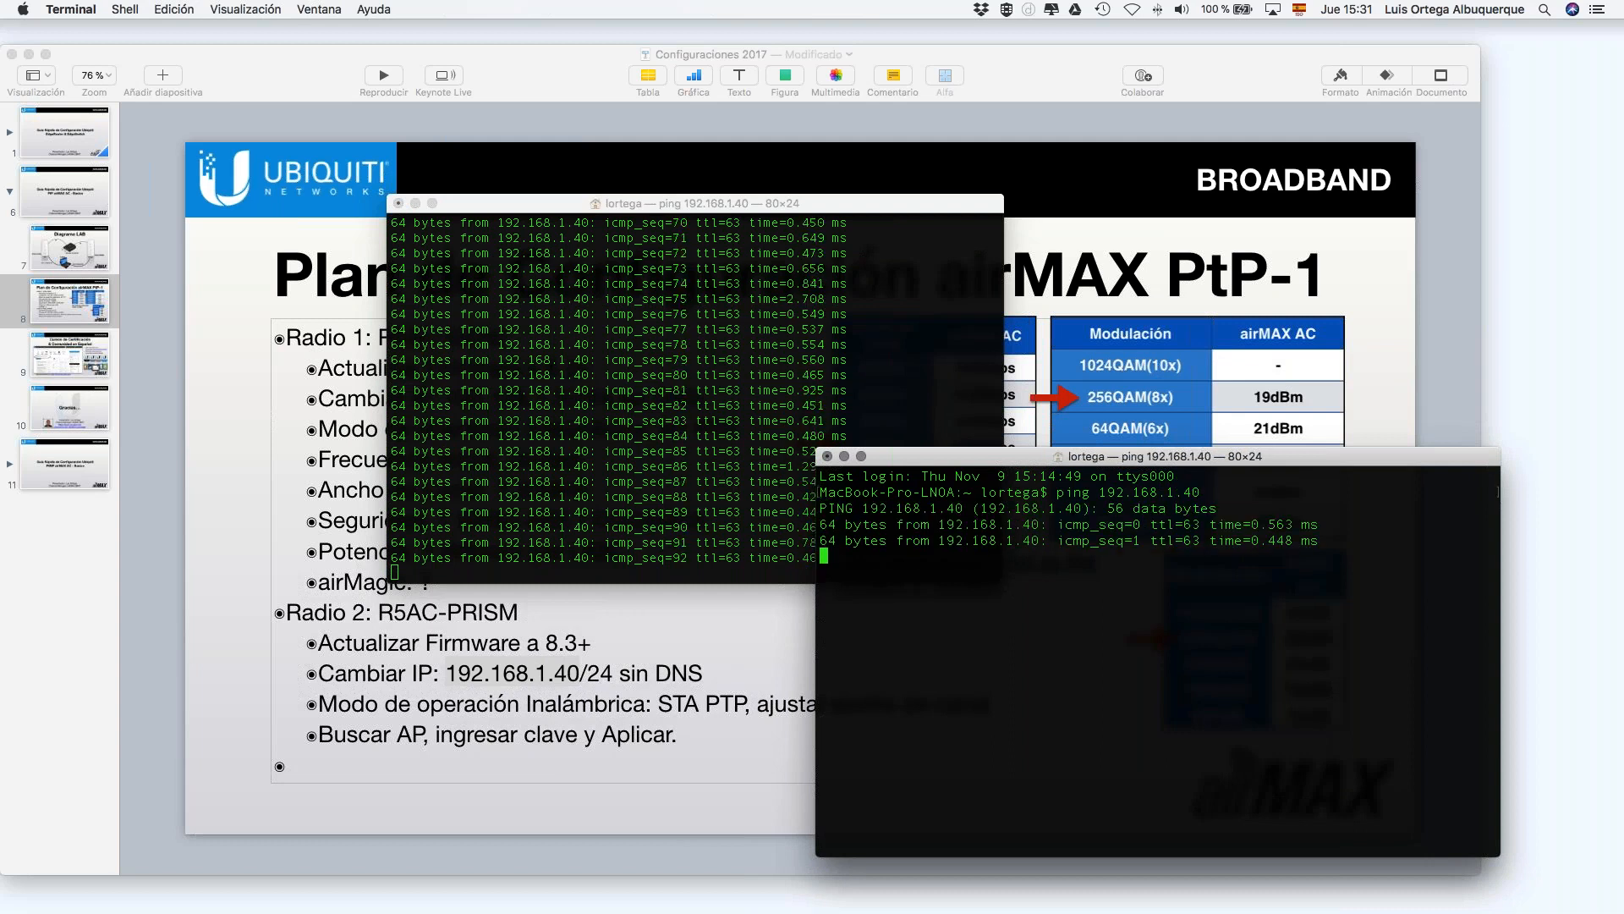
# Step: Stop that ping and ping the remote radio at 192.168.1.30 until it replies
pyautogui.write('c')
pyautogui.press('Up')
pyautogui.hotkey('ctrl', 'c')
pyautogui.press('Up')
pyautogui.press('BackSpace')
pyautogui.press('BackSpace')
pyautogui.write('30')
pyautogui.press('Return')
pyautogui.moveTo(1297, 455); pyautogui.dragTo(1388, 196)
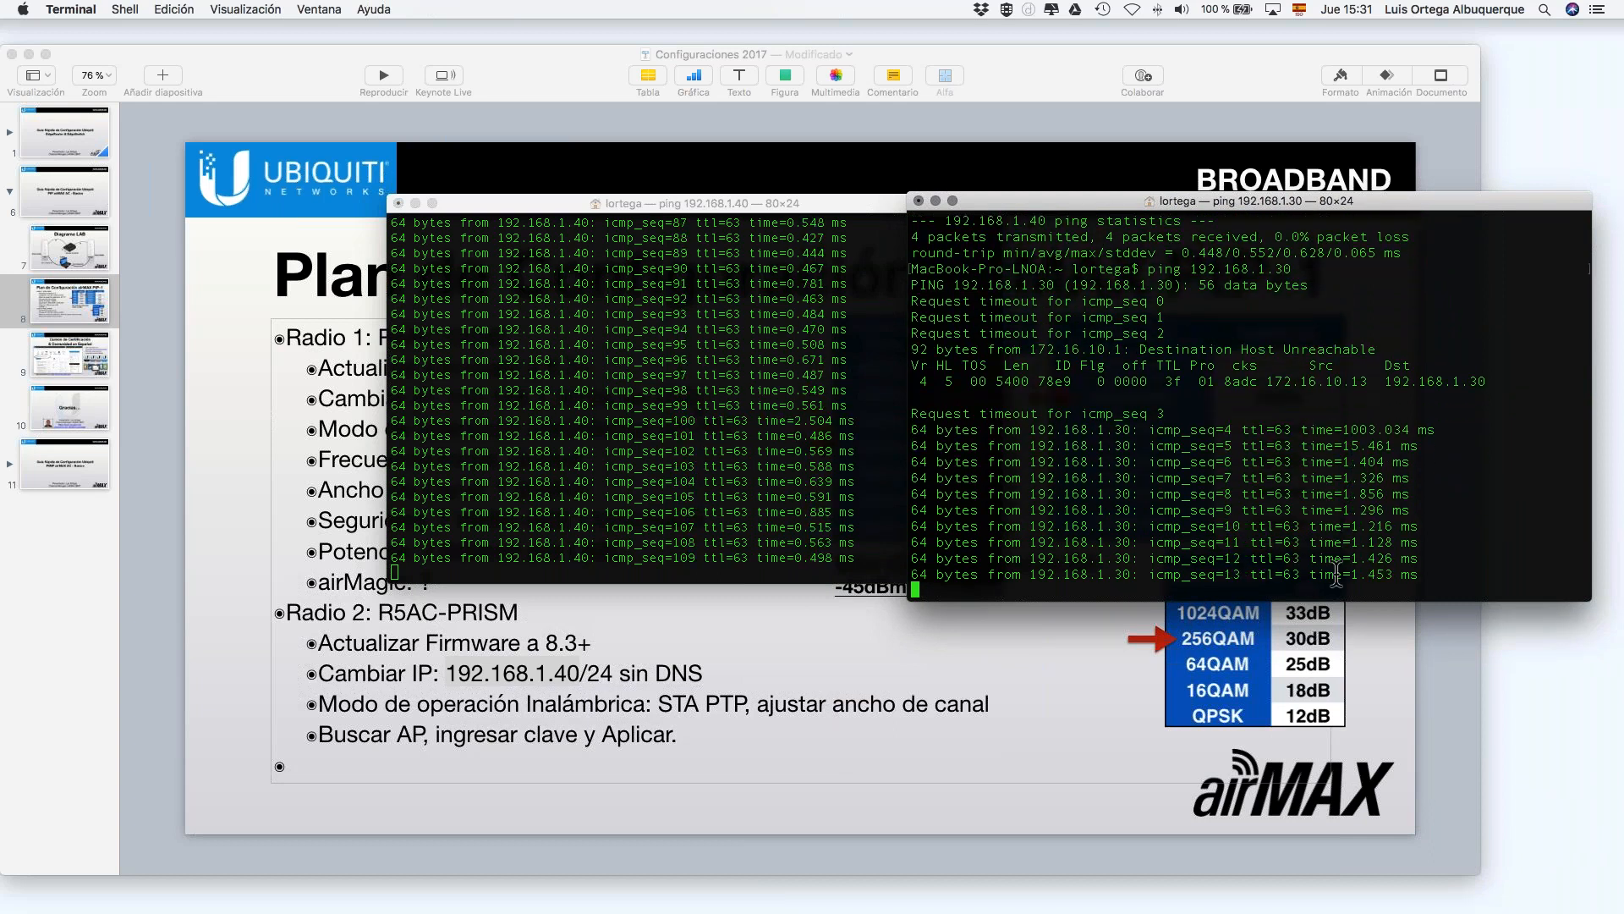
pyautogui.hotkey('ctrl', 'Right')
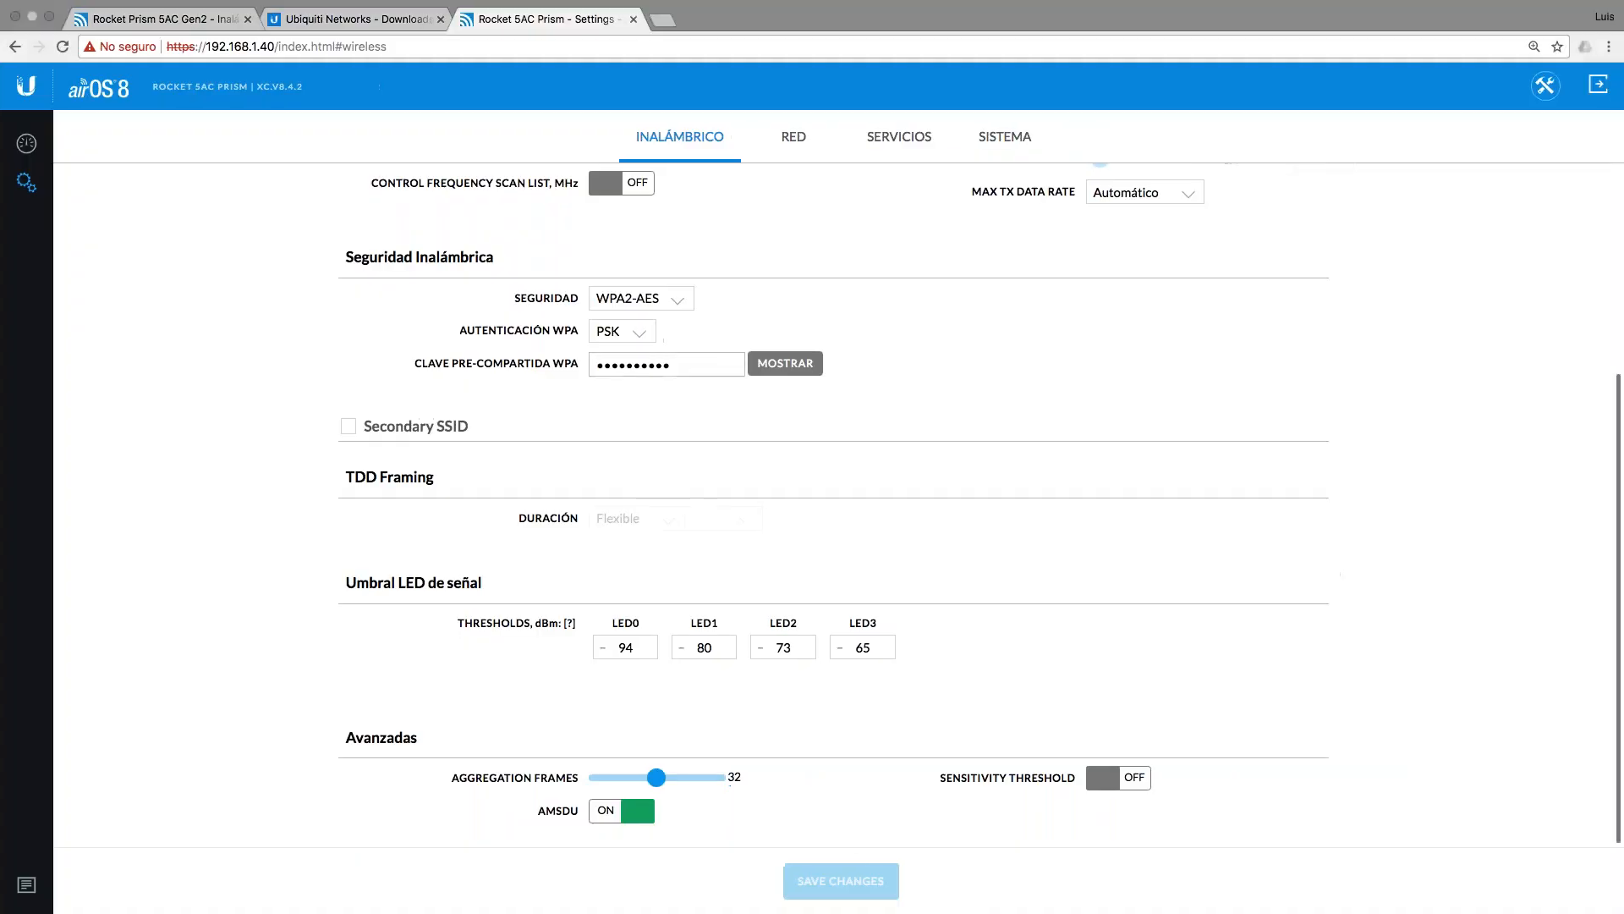
# Step: Reload and view the 192.168.1.40 radio's dashboard showing the ubnt_CET link
pyautogui.click(62, 46)
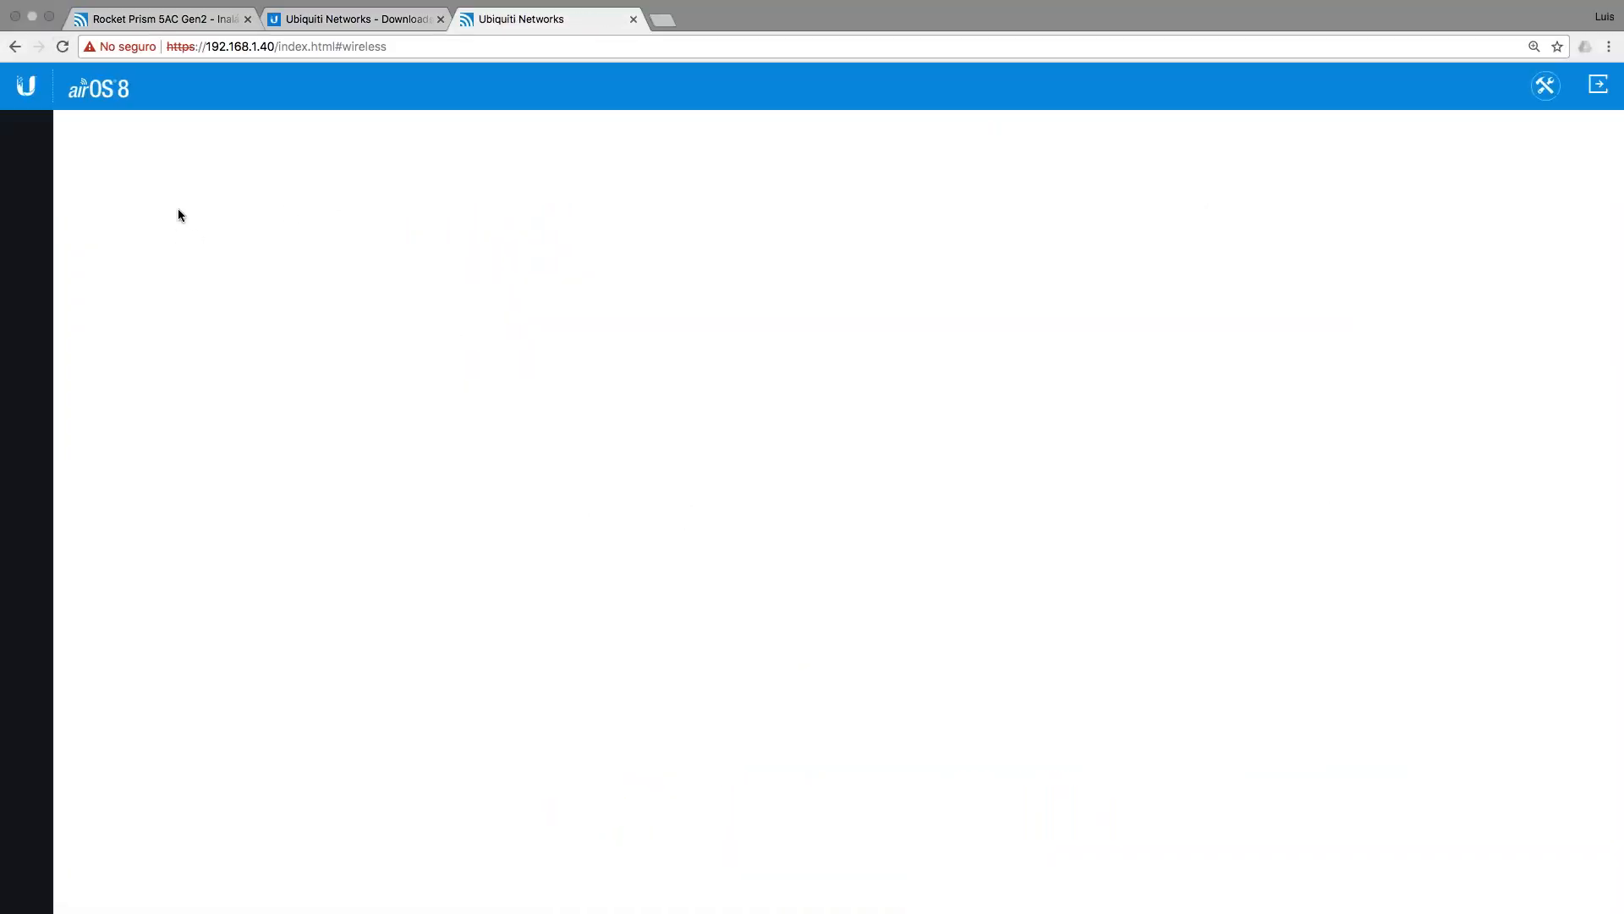
pyautogui.click(26, 145)
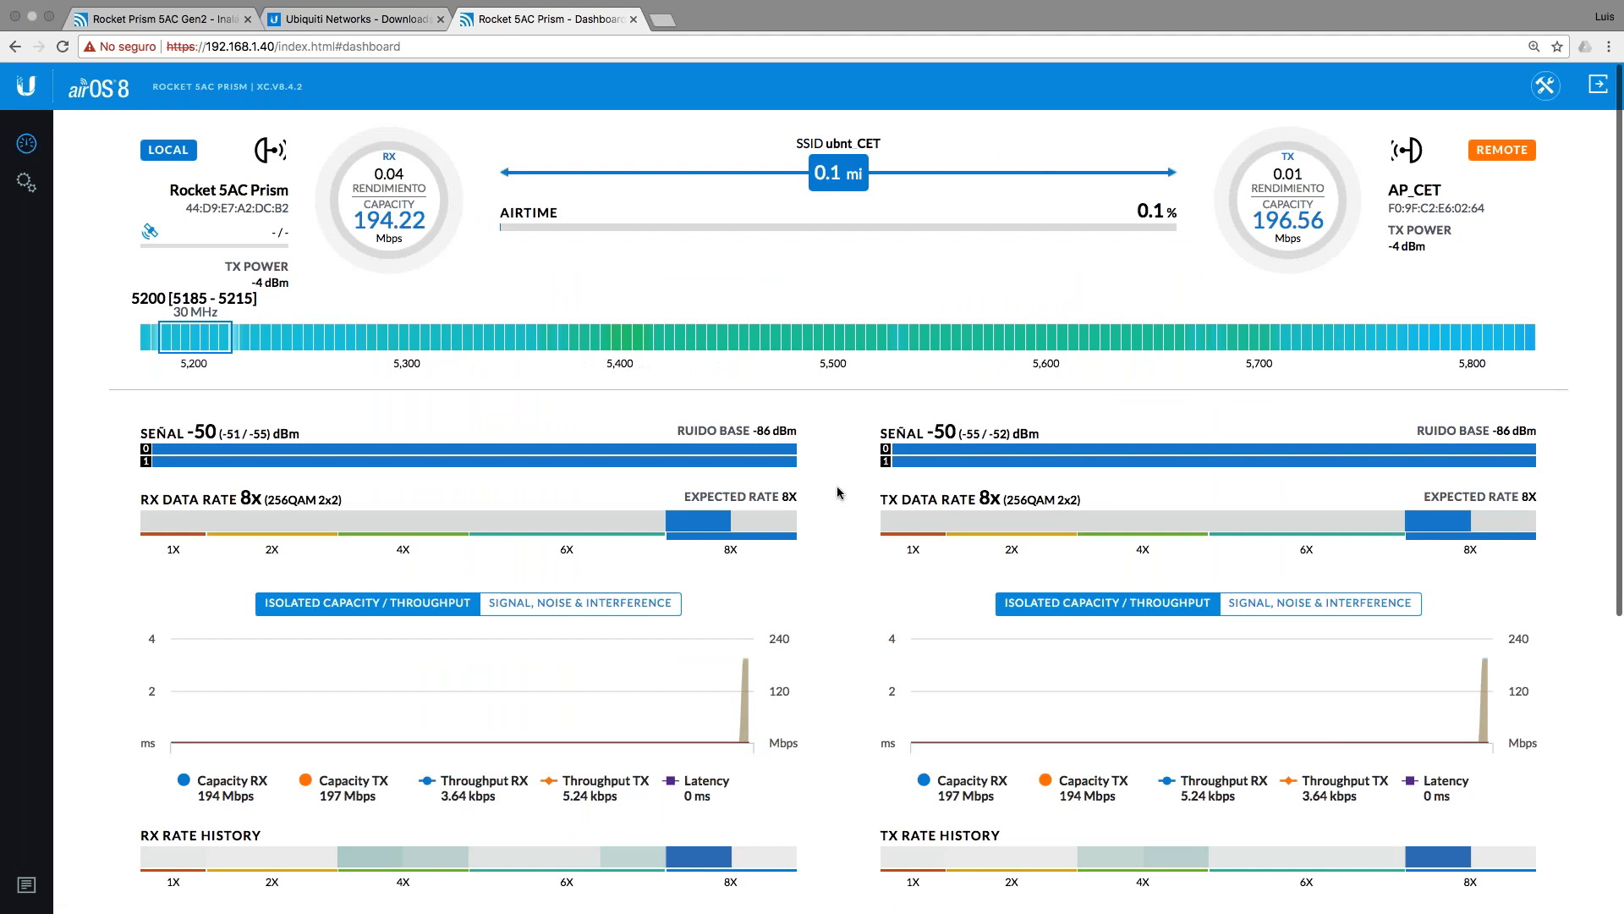
pyautogui.scroll(-3, 837, 491)
pyautogui.scroll(3, 838, 490)
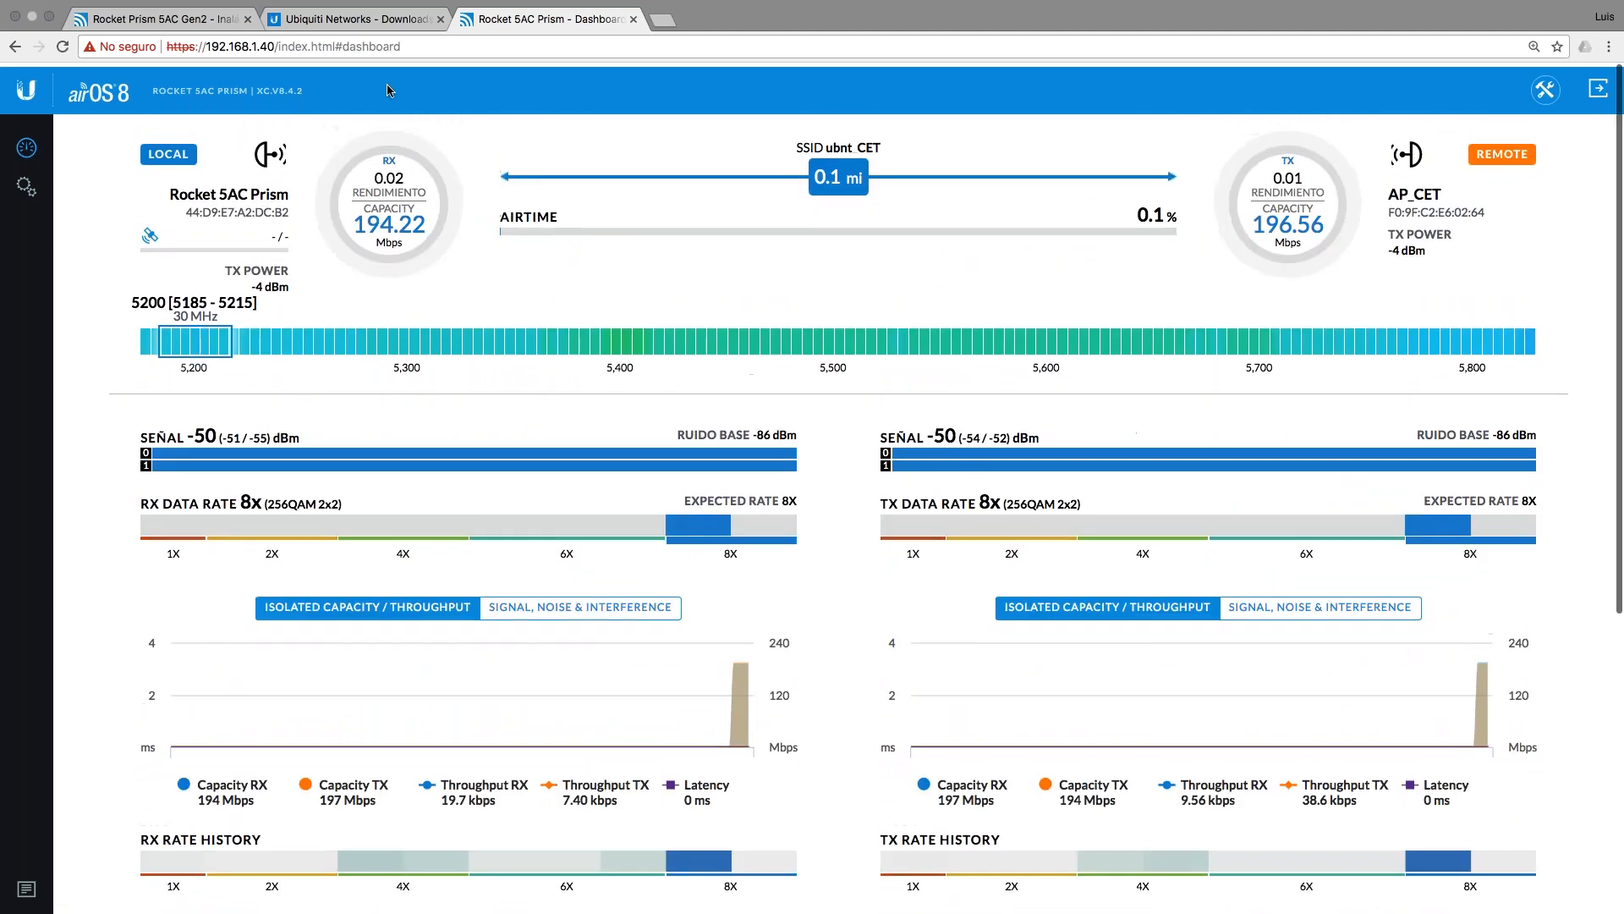
# Step: Reload the 192.168.1.30 radio's tab and view its enlarged dashboard
pyautogui.click(157, 19)
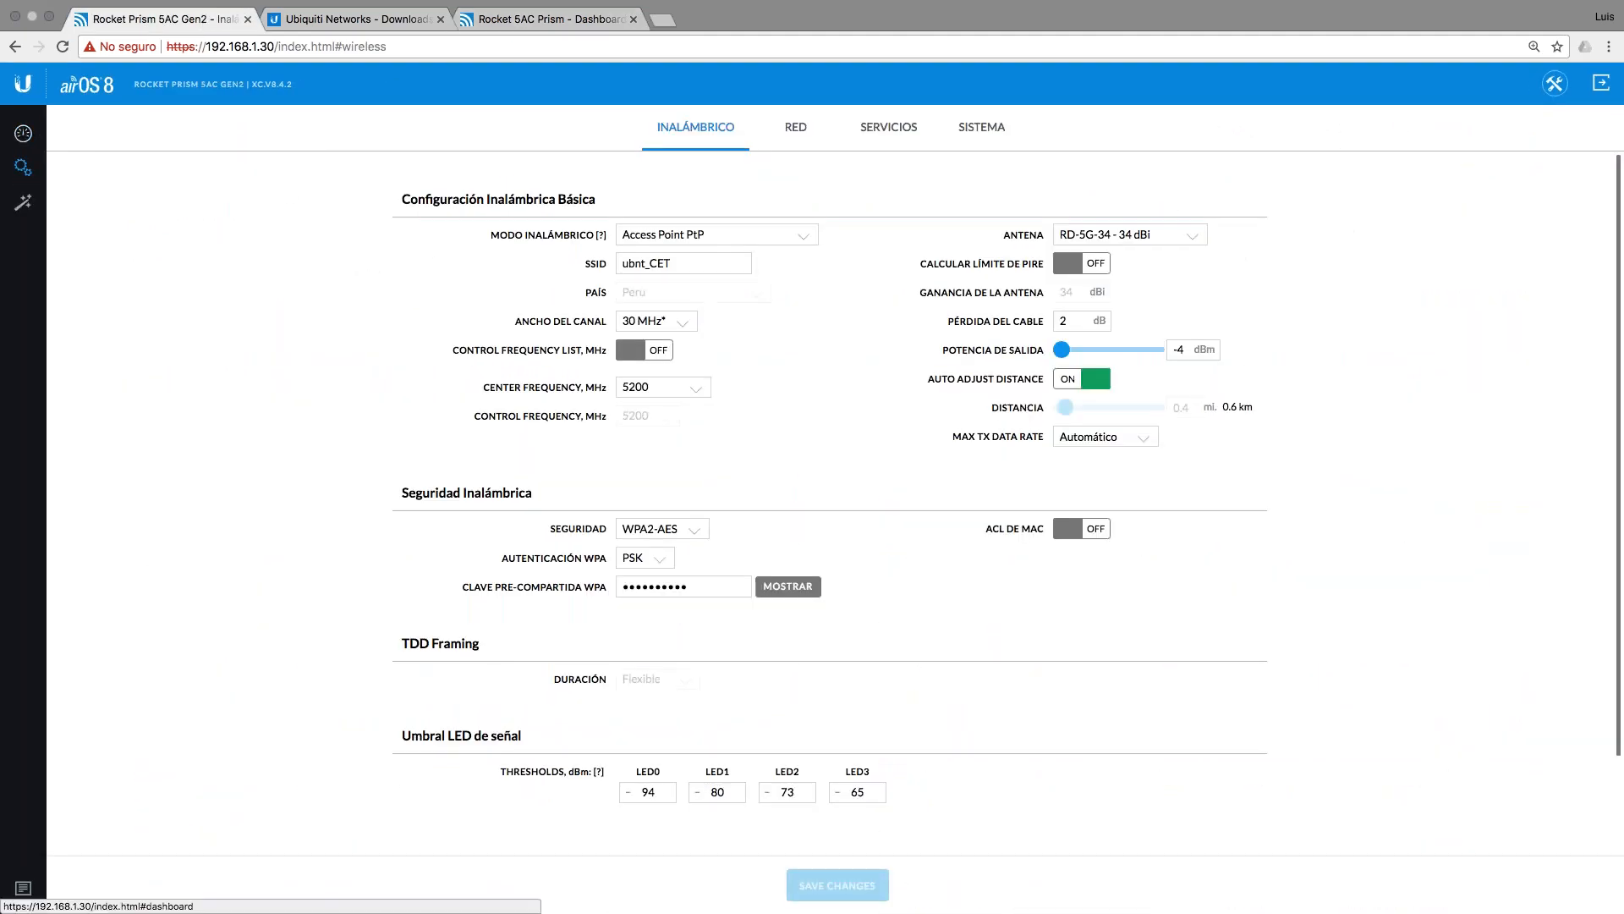
pyautogui.click(64, 46)
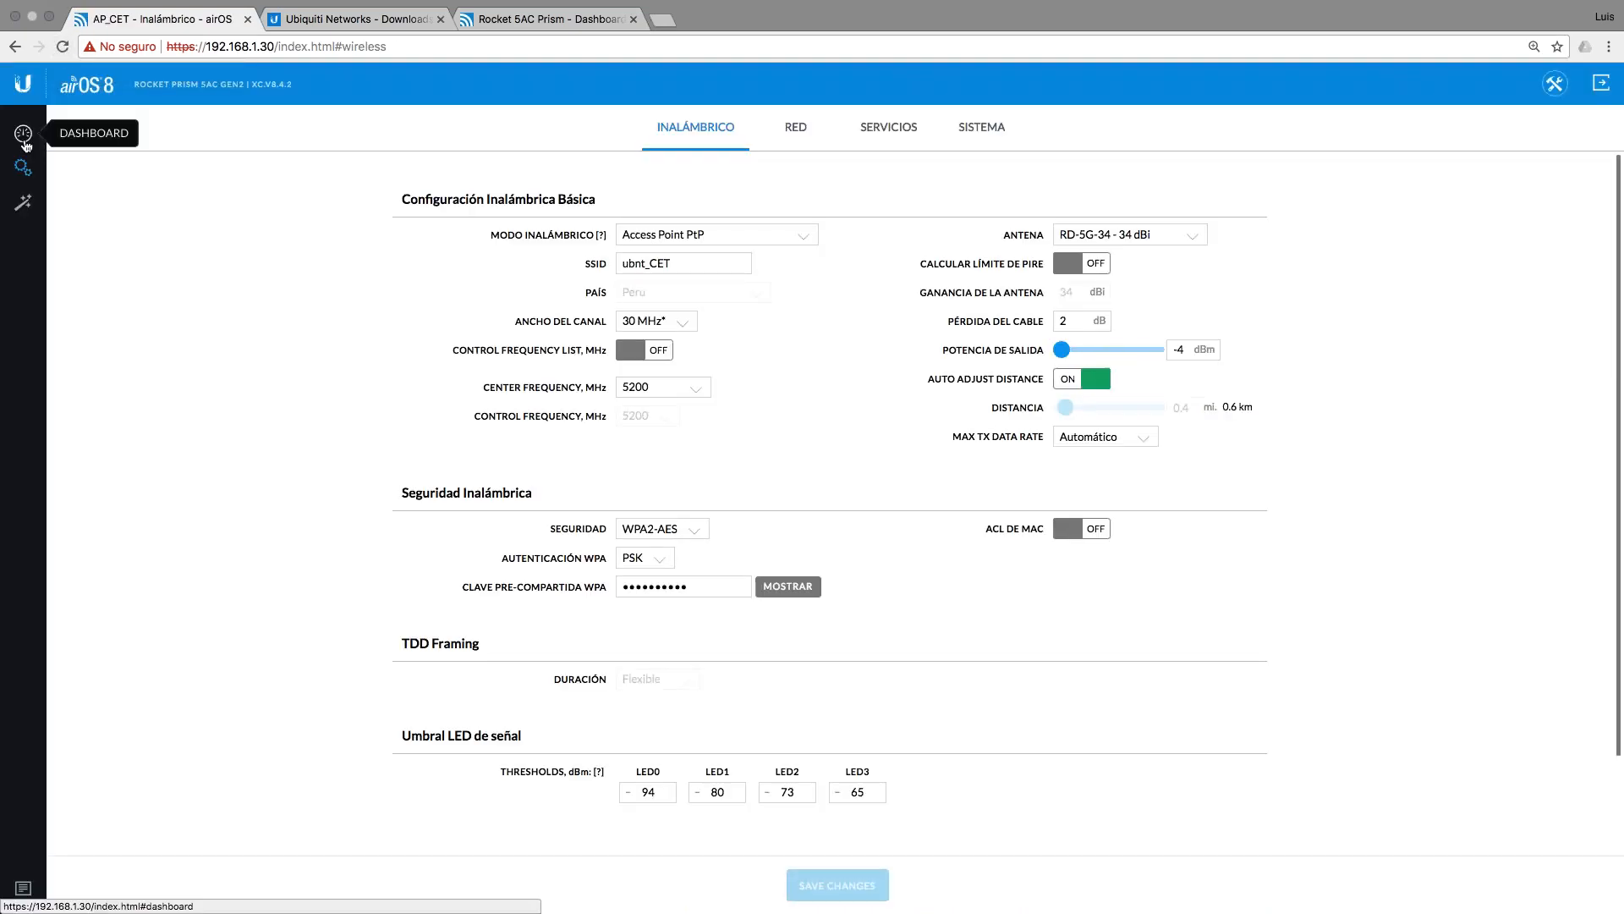
pyautogui.click(23, 133)
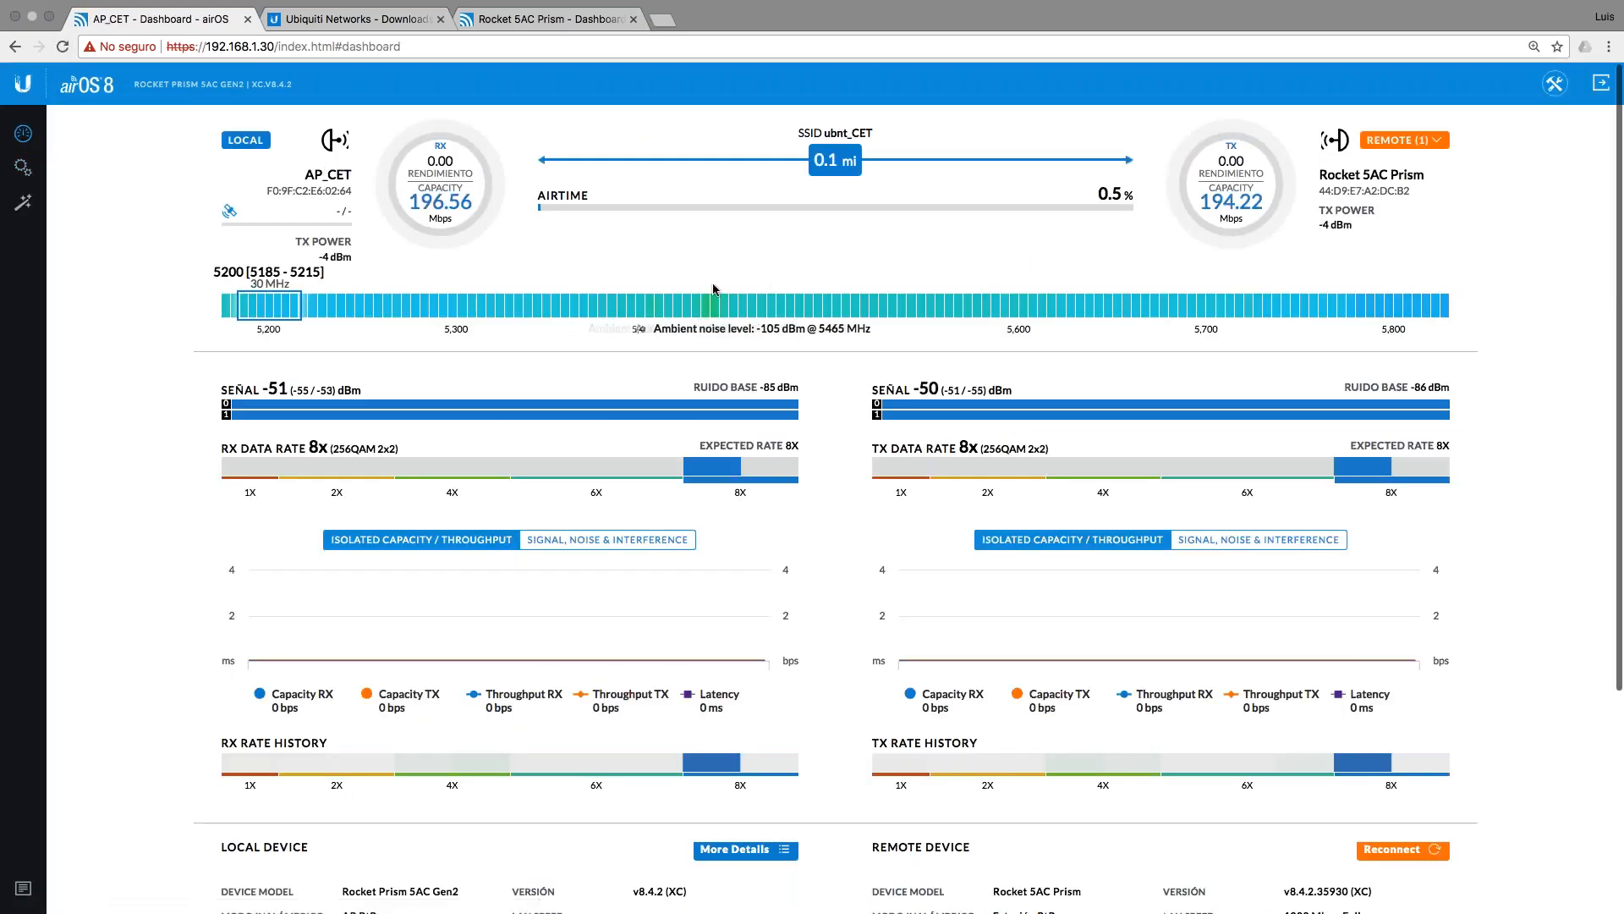
pyautogui.press('super+plus')
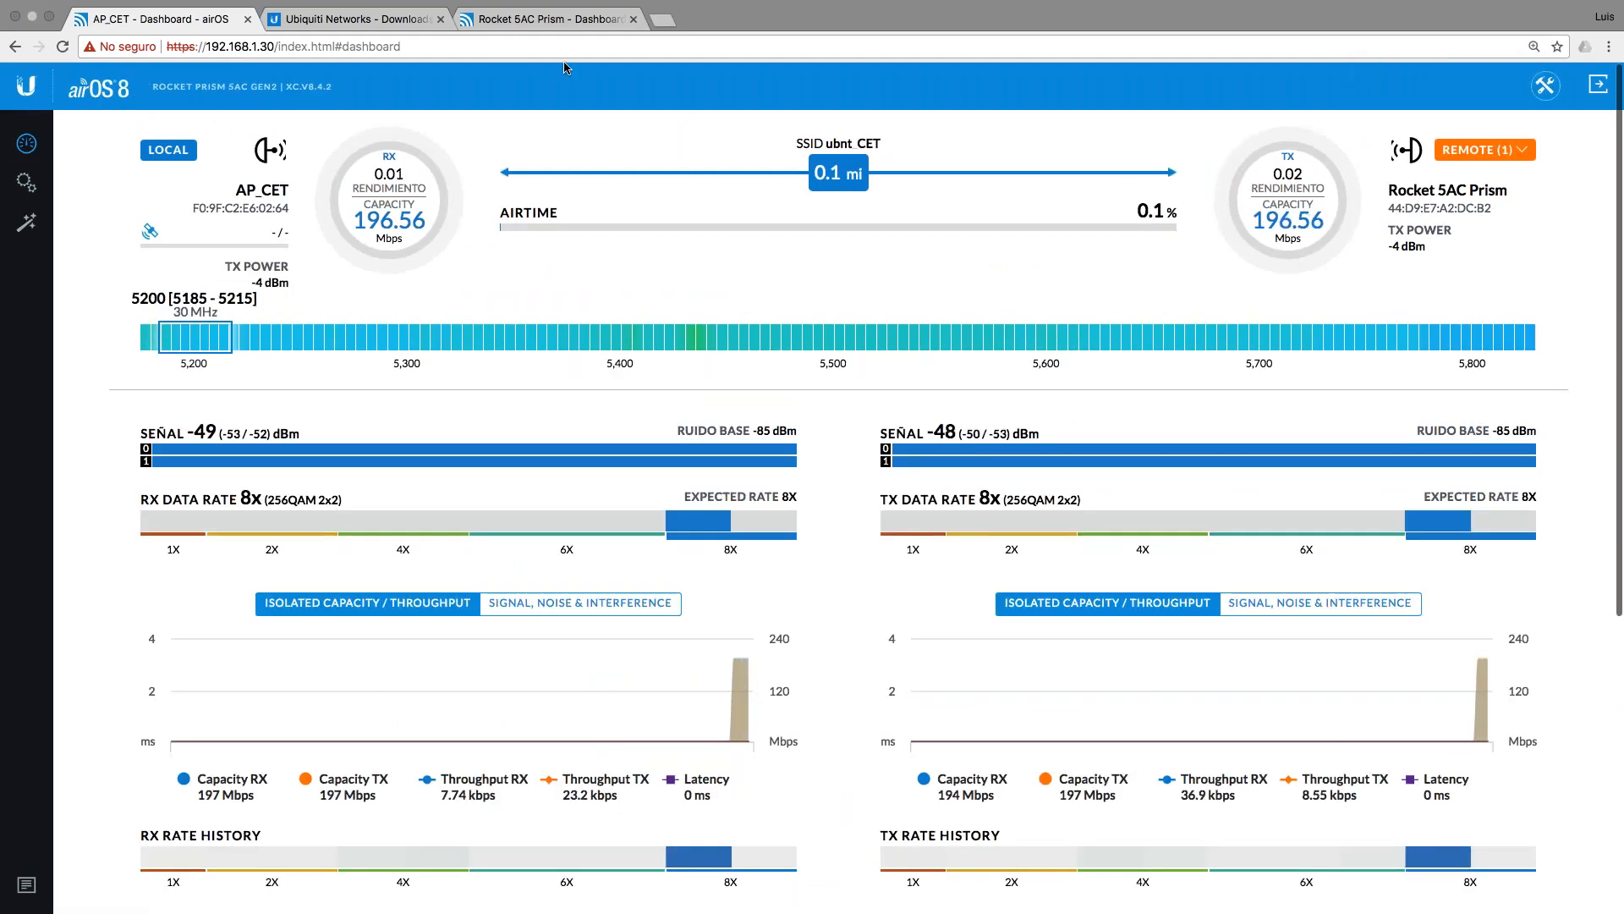
# Step: Review the 192.168.1.40 dashboard link at 8x 256QAM around -50 dBm, then bring up the network tools
pyautogui.click(609, 18)
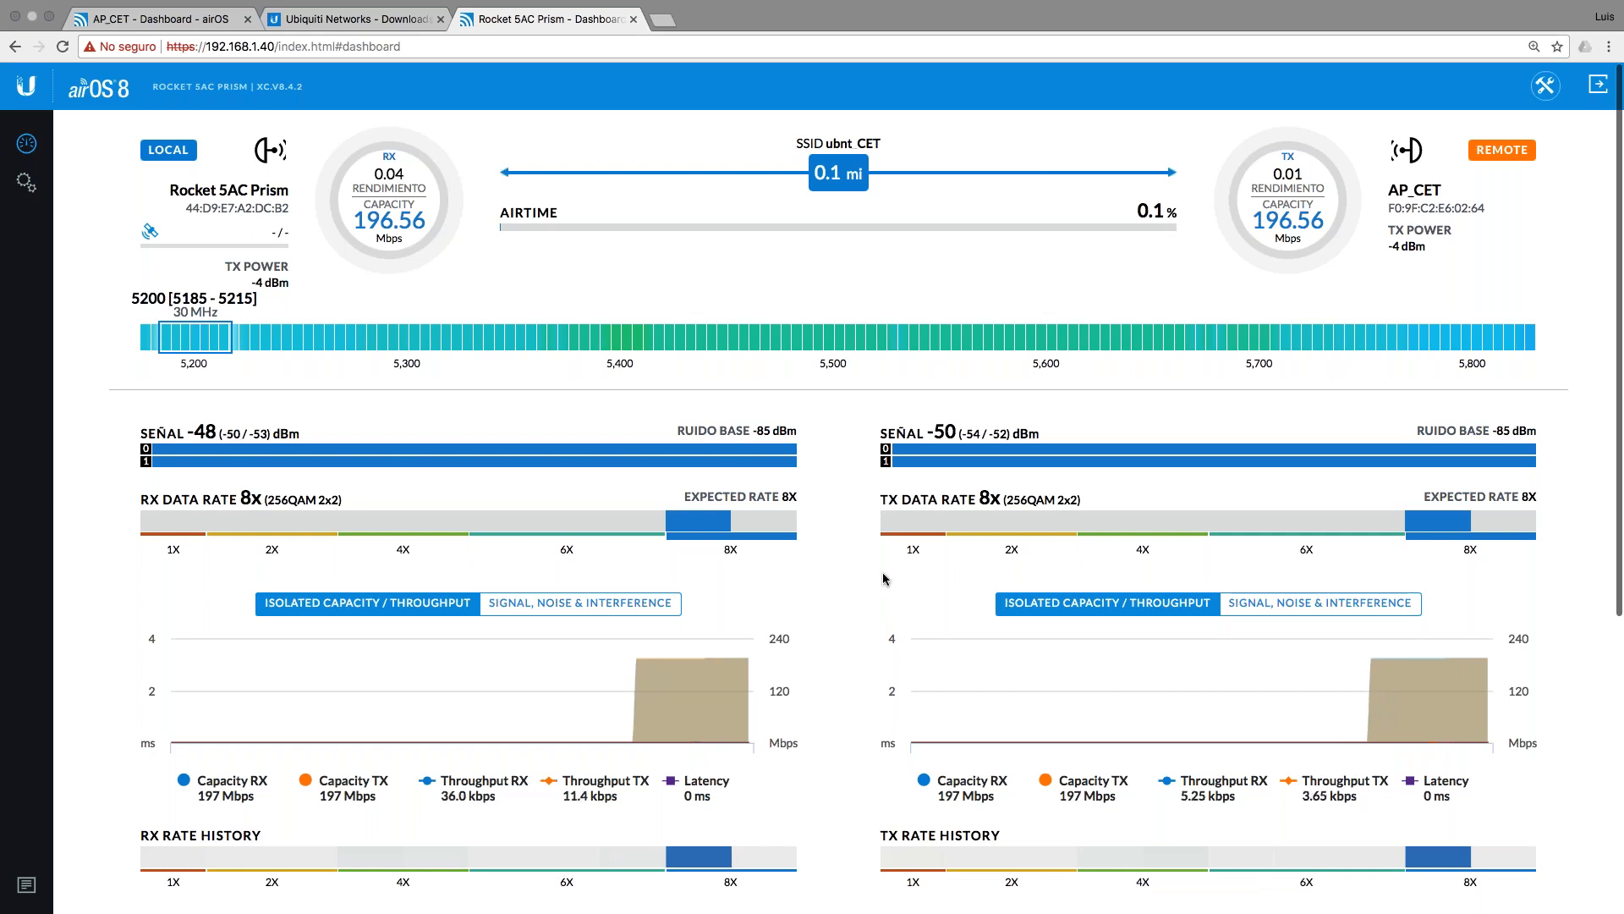
pyautogui.scroll(-8, 853, 650)
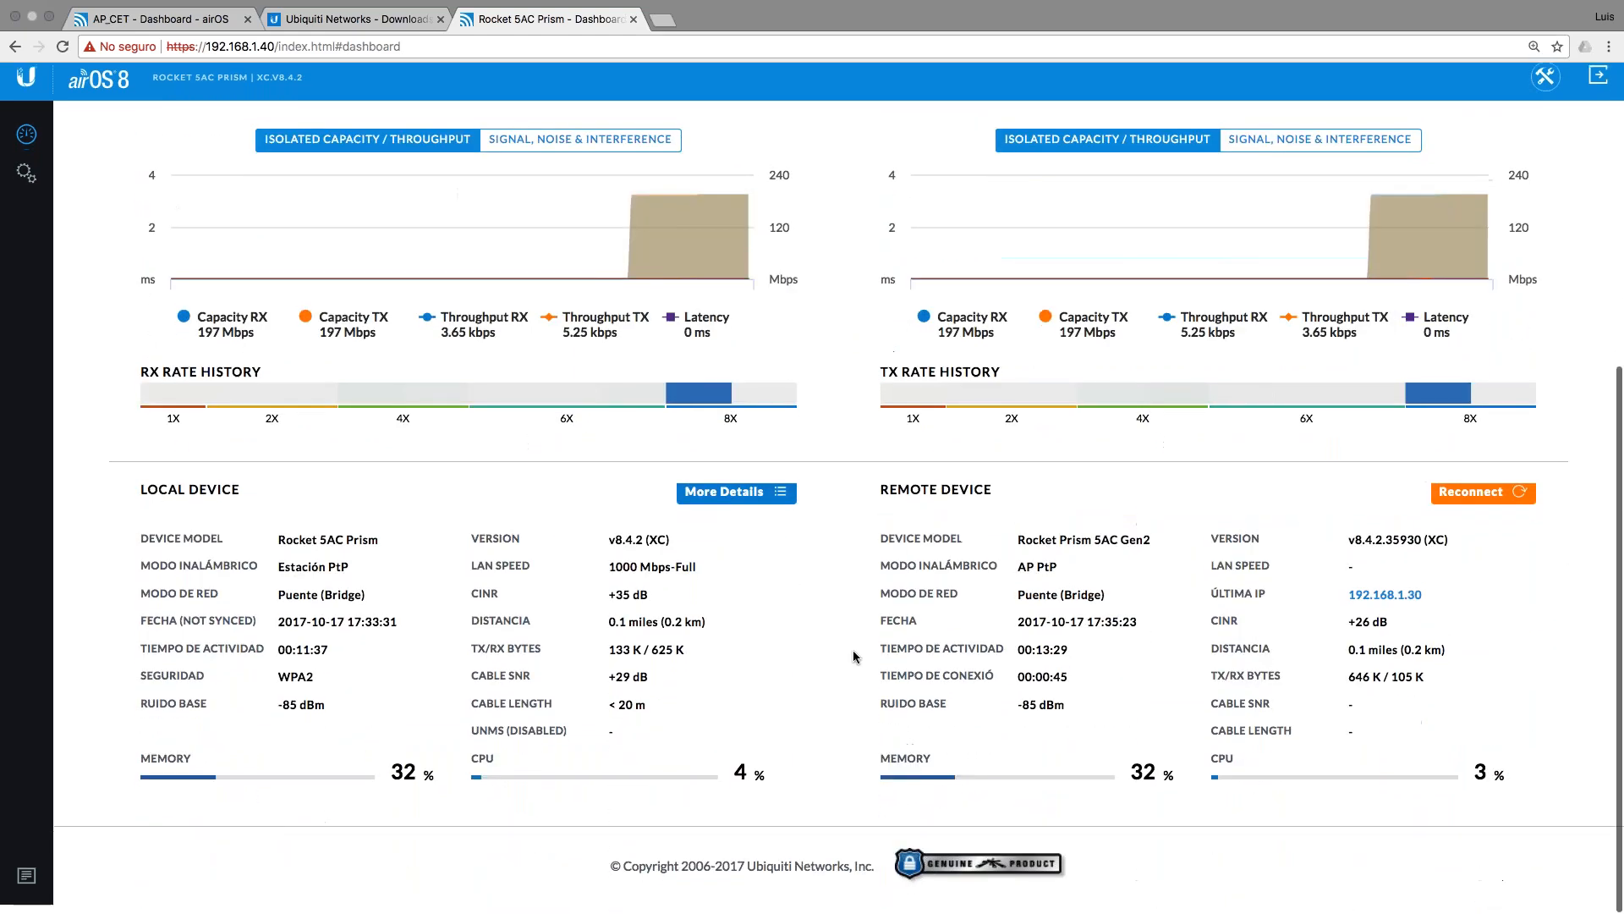
pyautogui.scroll(7, 855, 655)
pyautogui.scroll(3, 853, 656)
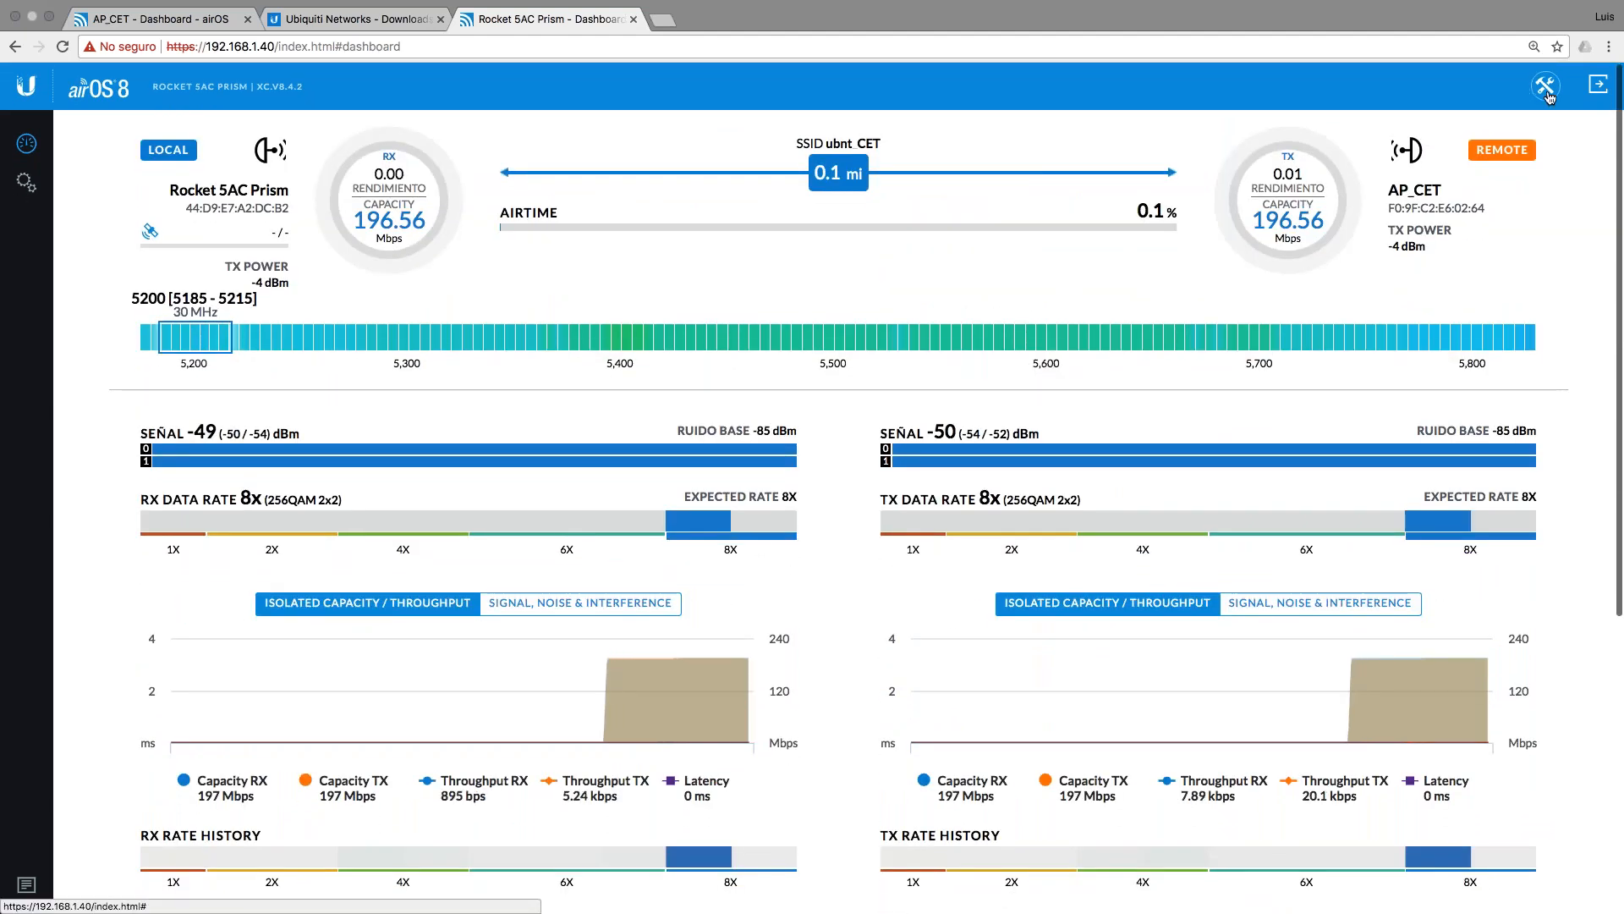
pyautogui.click(1543, 85)
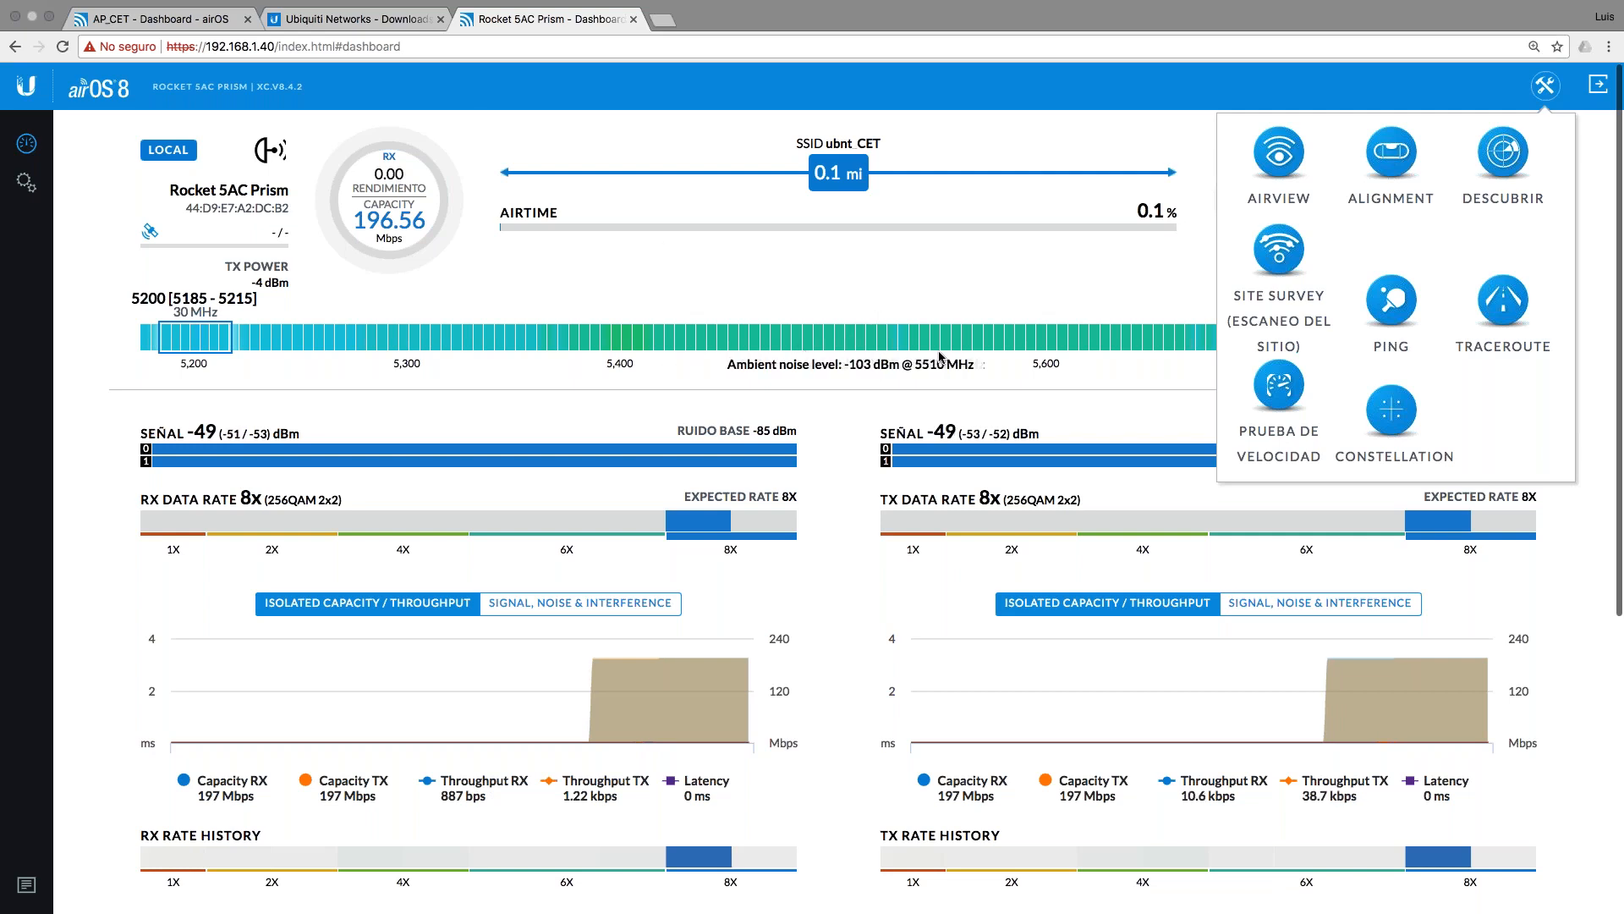
# Step: Set up a speed test targeting 192.168.1.30 in the Transmit direction
pyautogui.click(1278, 408)
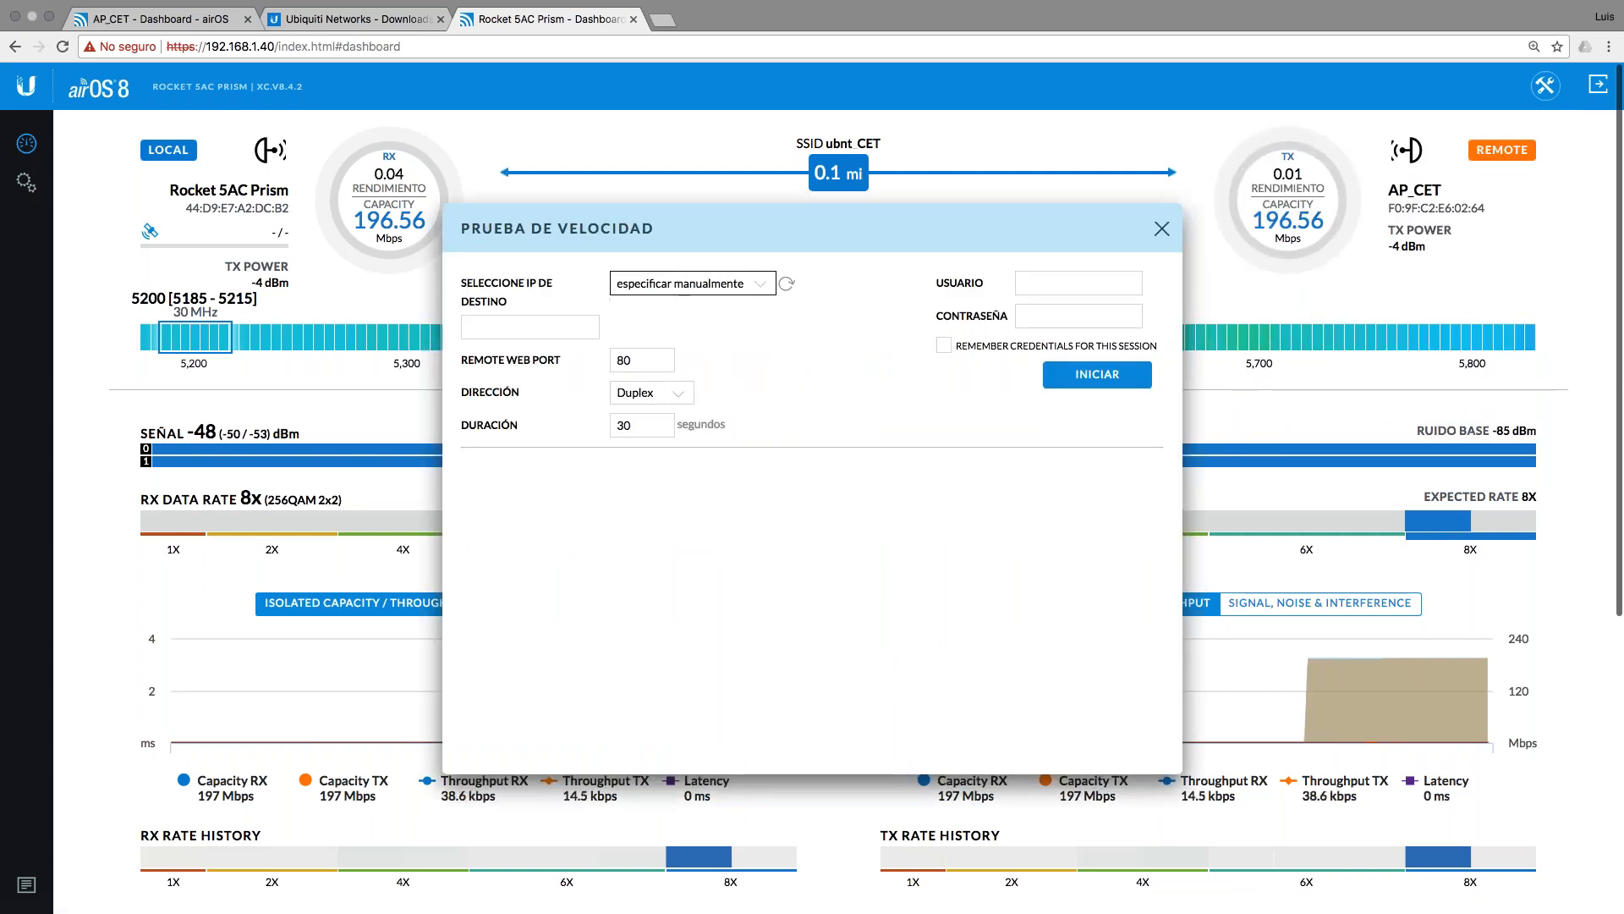
pyautogui.click(677, 293)
pyautogui.click(679, 315)
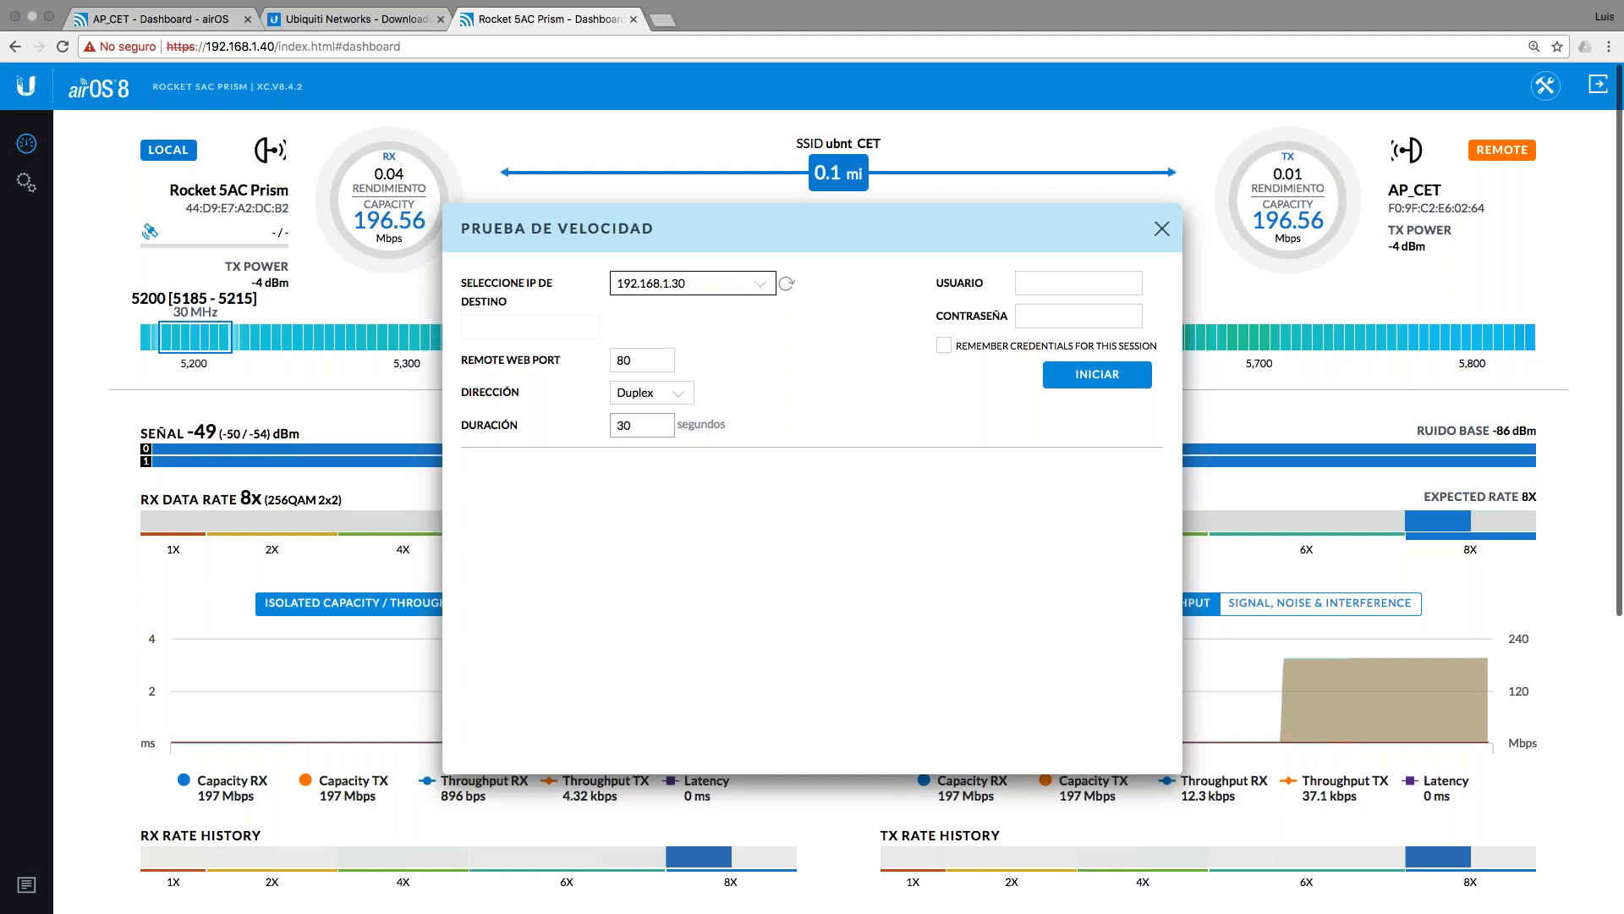
pyautogui.click(650, 393)
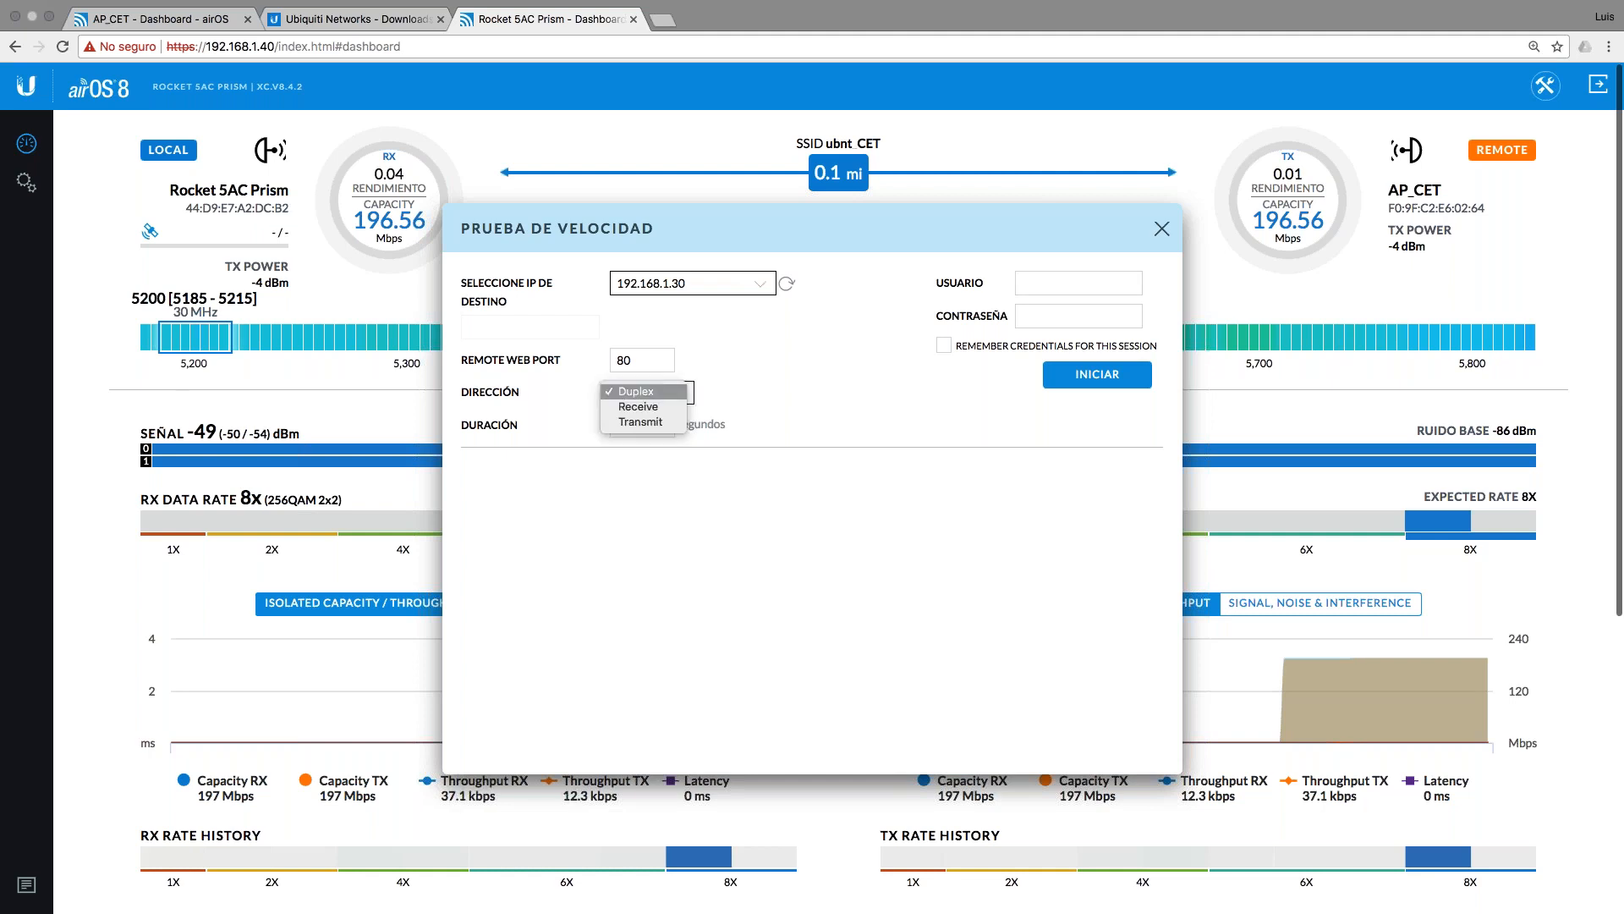
pyautogui.click(641, 421)
# Step: Enter the remote device's username and password, remember the credentials, and start the test
pyautogui.click(1043, 285)
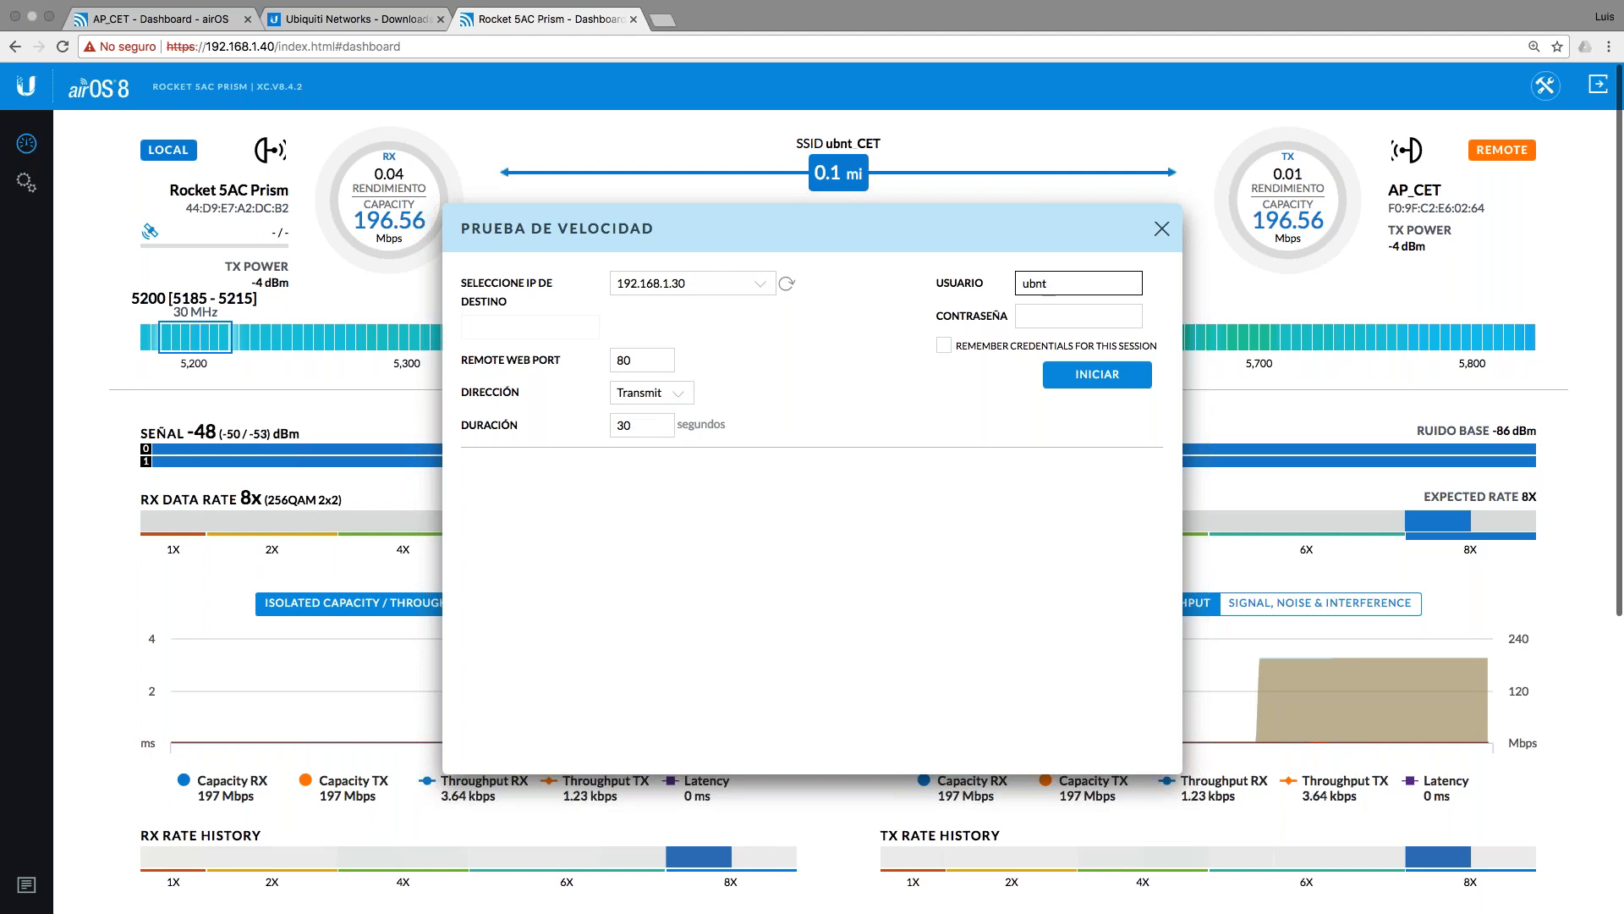
pyautogui.press('Tab')
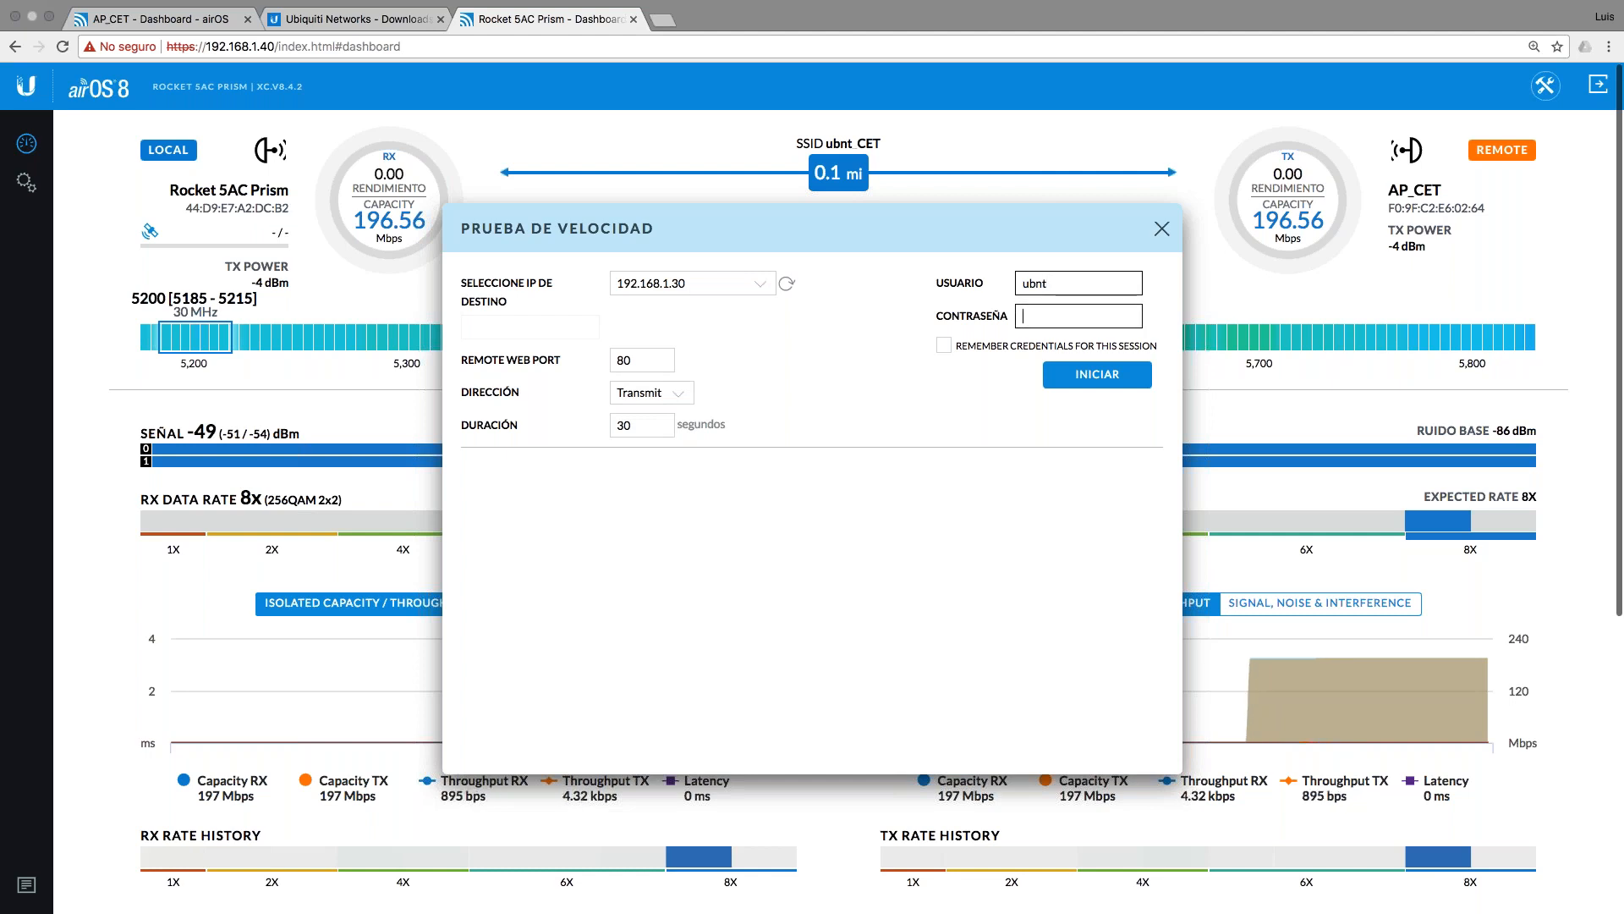
pyautogui.write('ubnt')
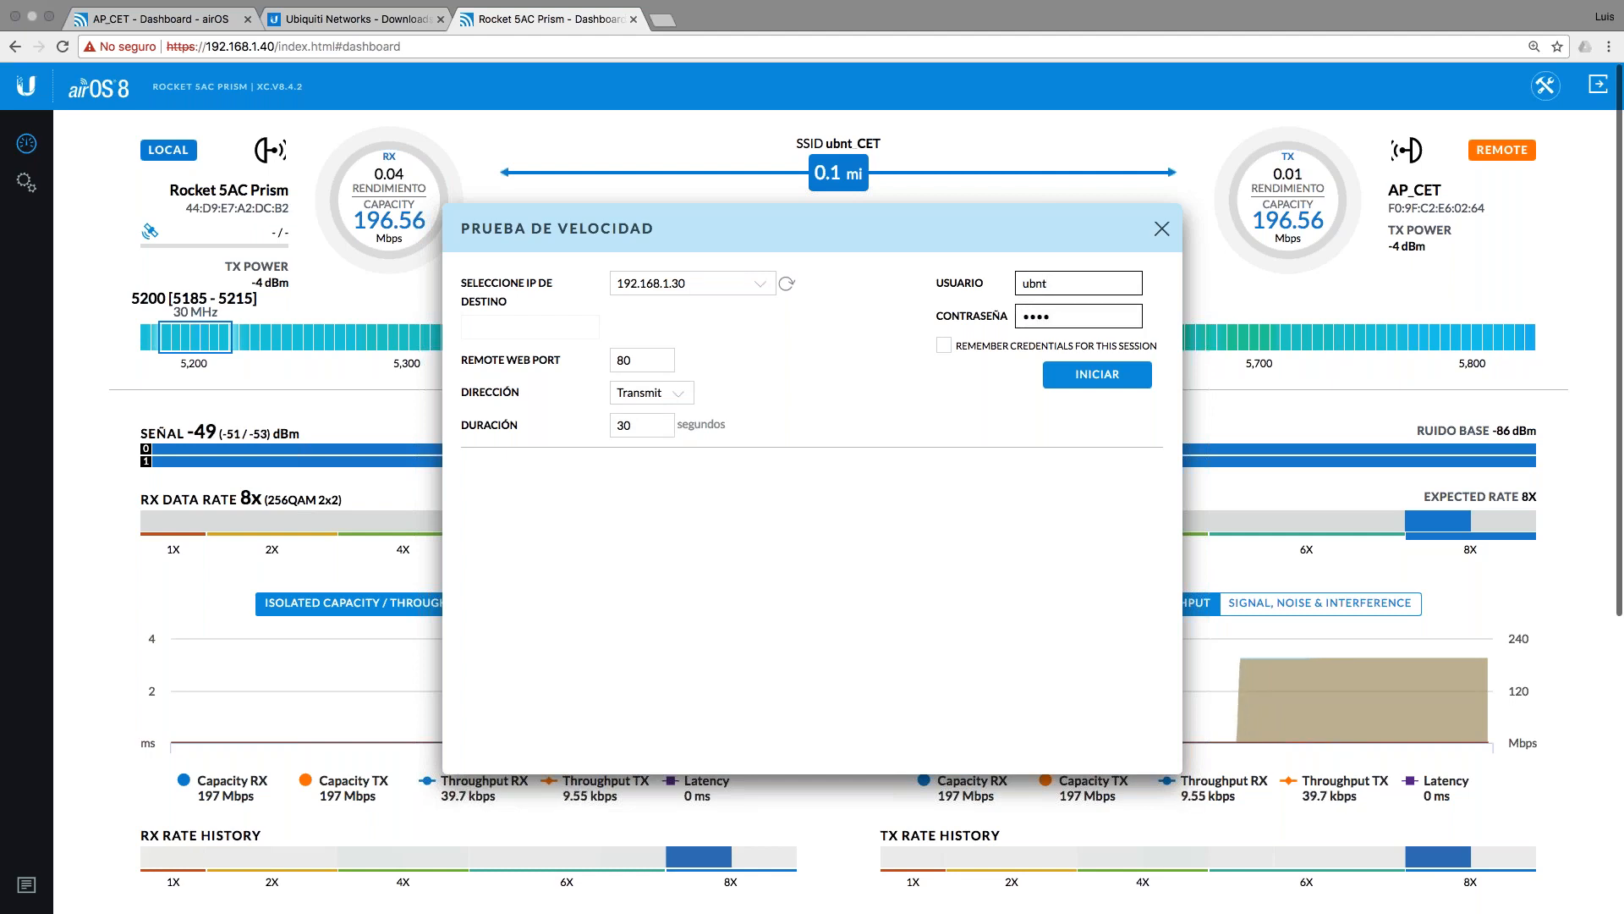
pyautogui.press('BackSpace')
pyautogui.press('BackSpace')
pyautogui.press('BackSpace')
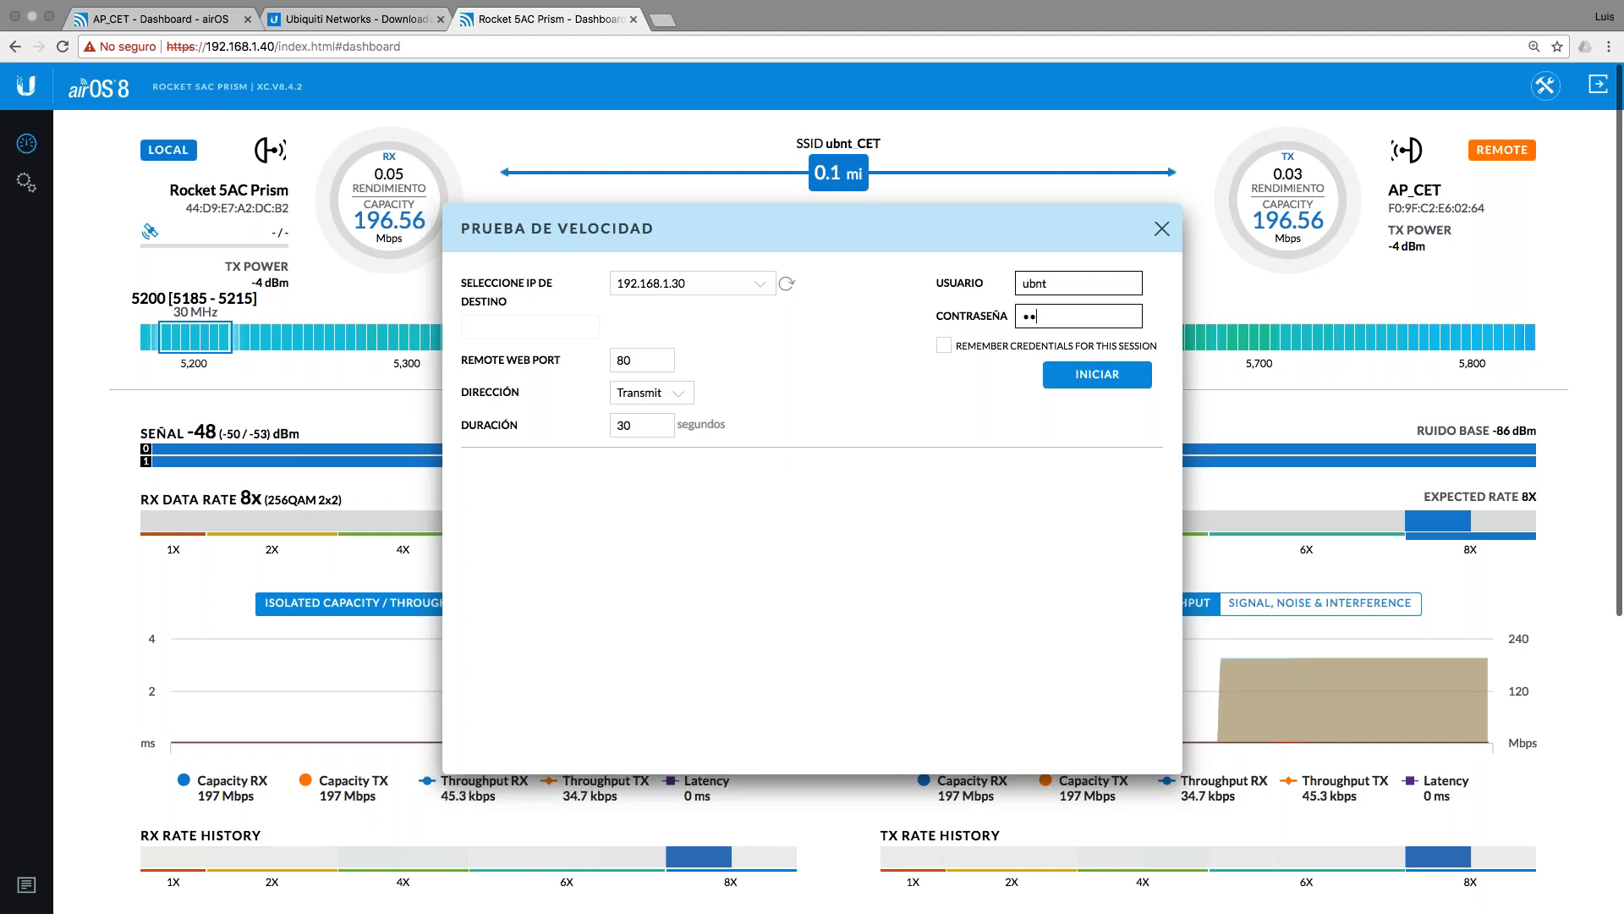
pyautogui.write('bnt')
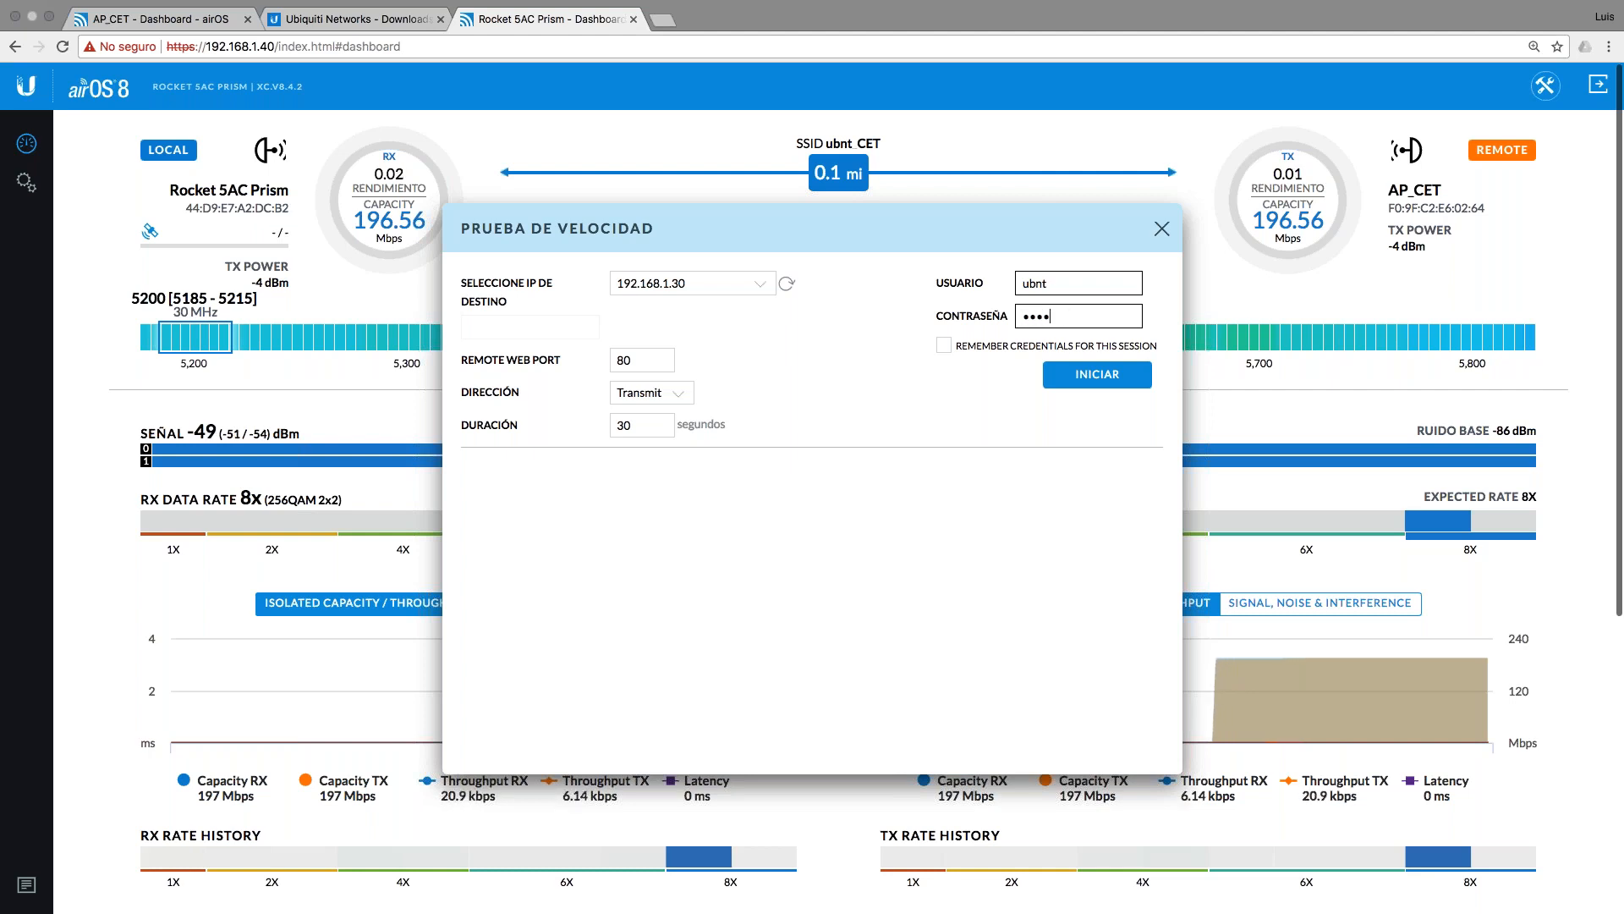
pyautogui.write('•••••')
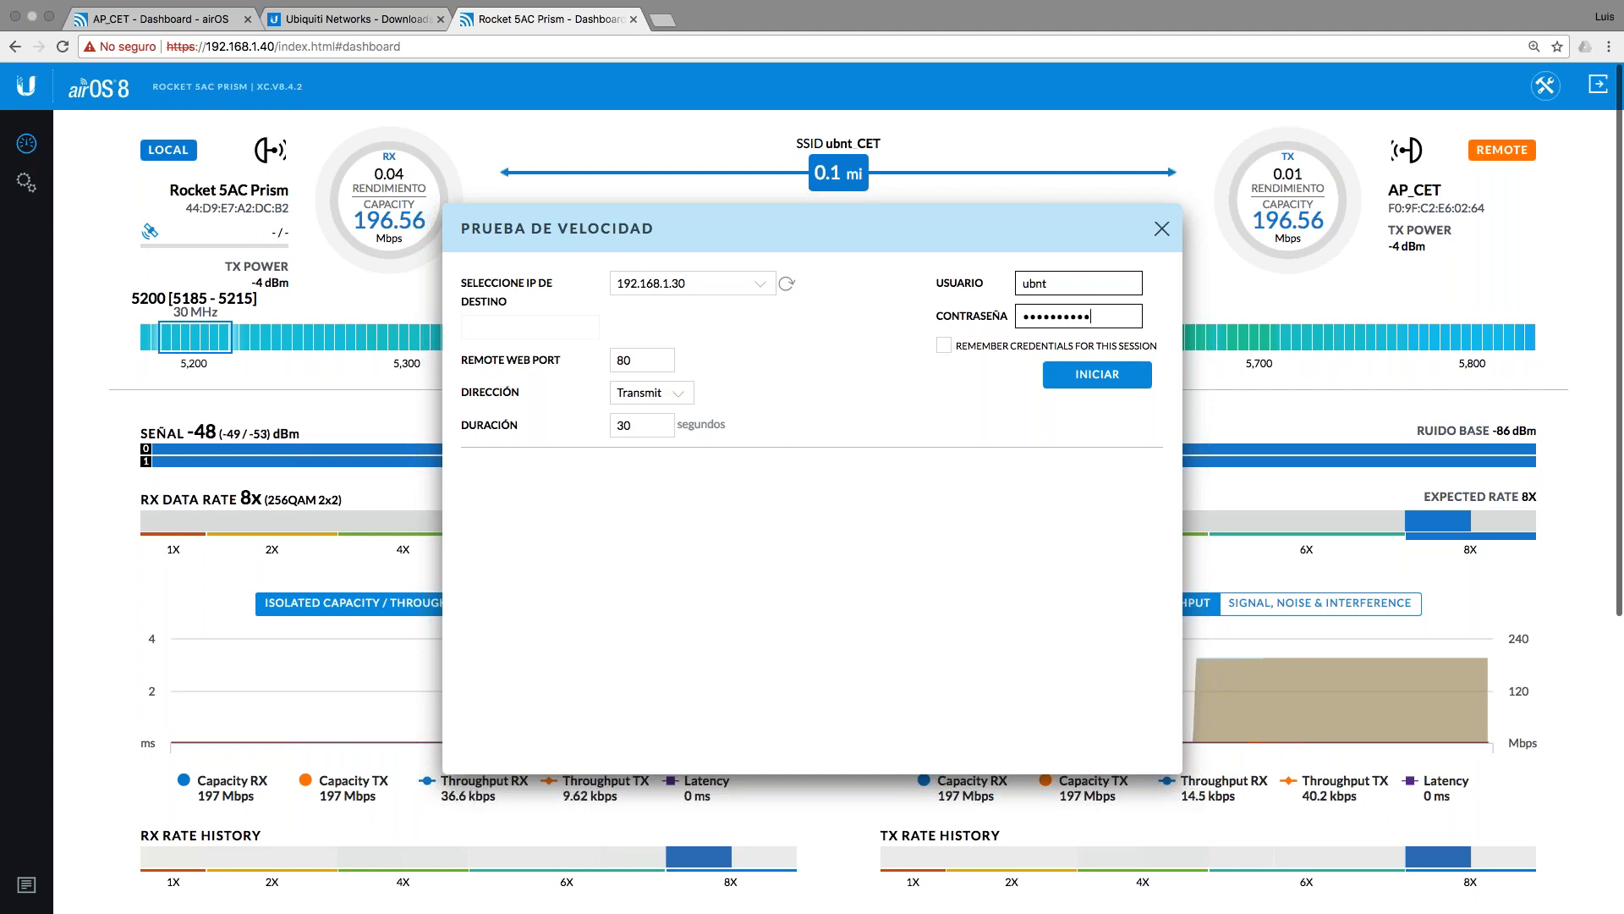
pyautogui.click(944, 345)
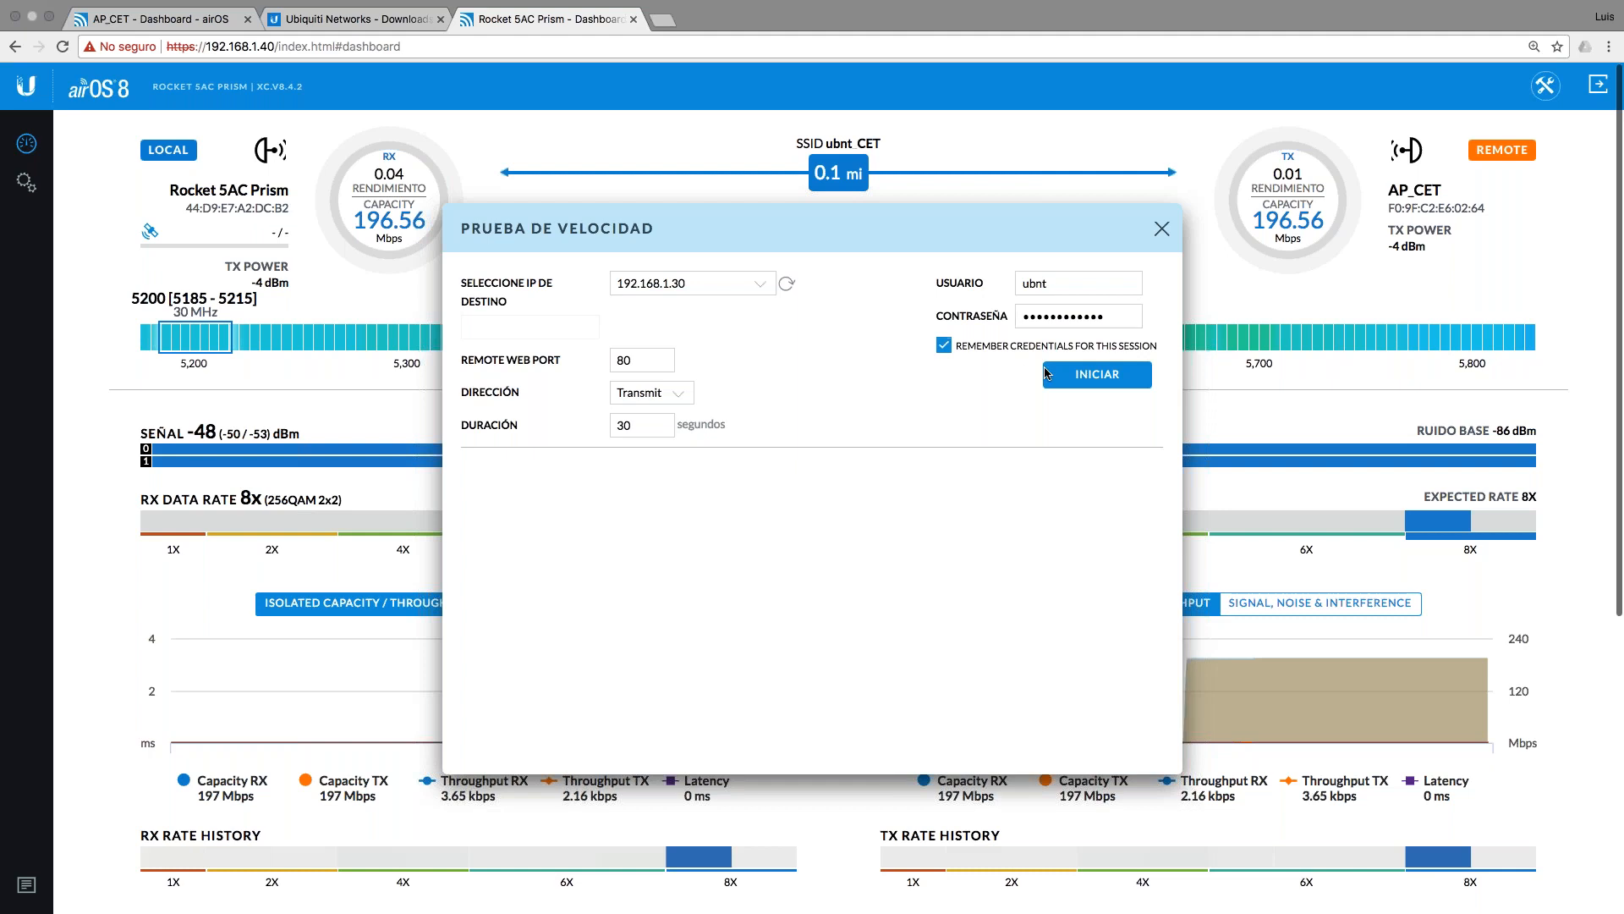
pyautogui.click(1097, 375)
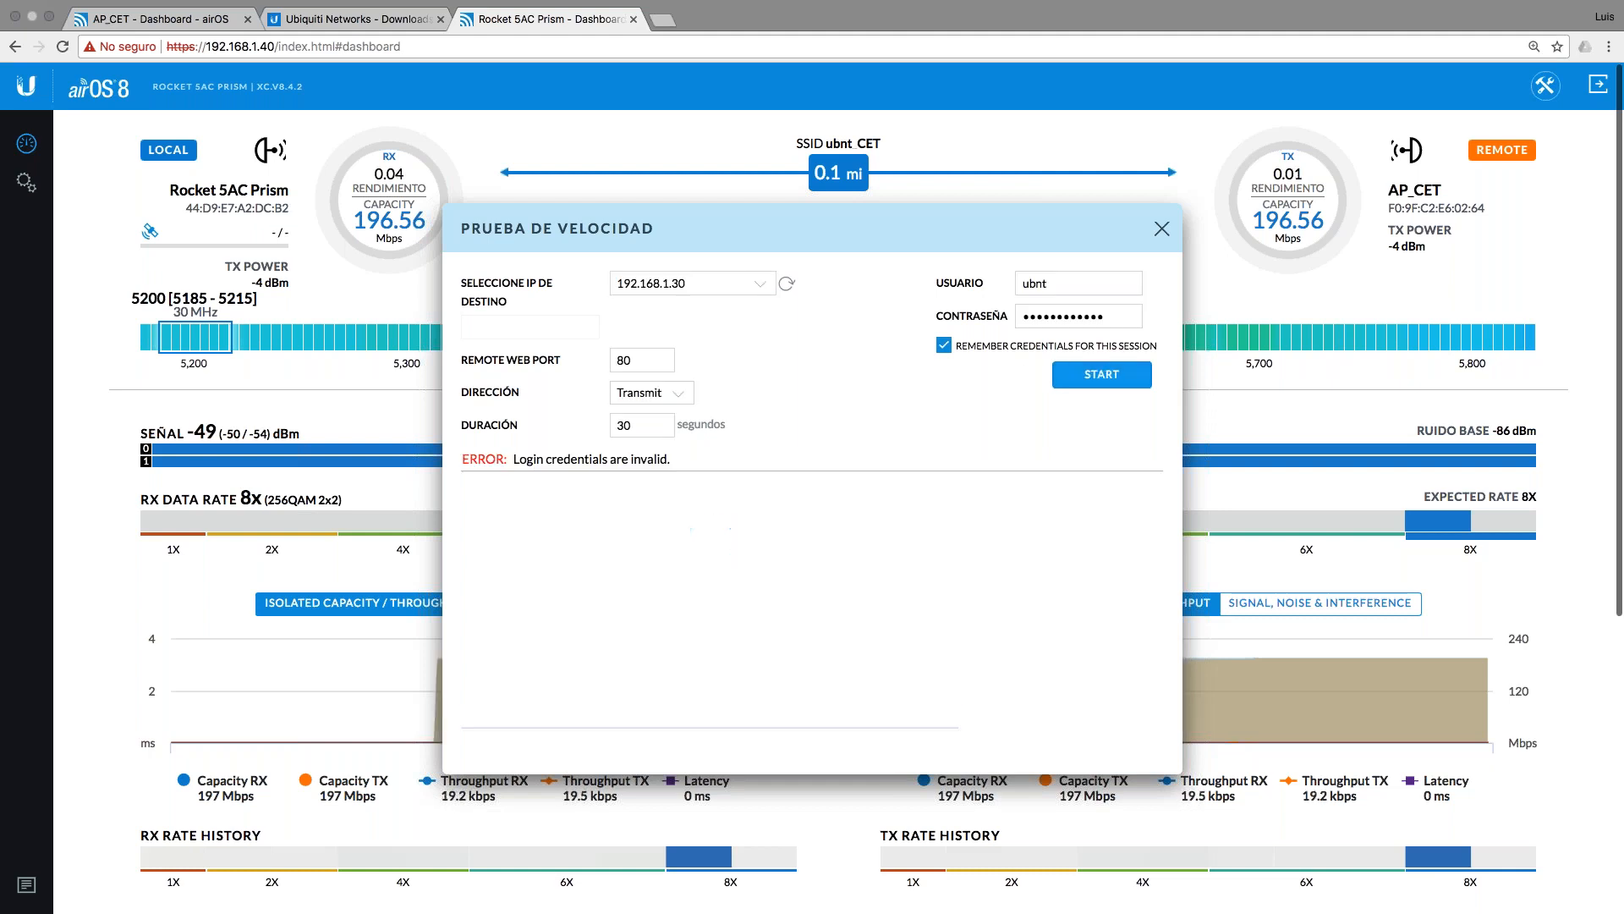
# Step: Re-enter the remote password after the invalid login error and restart the transmit test
pyautogui.click(1119, 319)
pyautogui.moveTo(1107, 312); pyautogui.dragTo(807, 285)
pyautogui.write('••••••••')
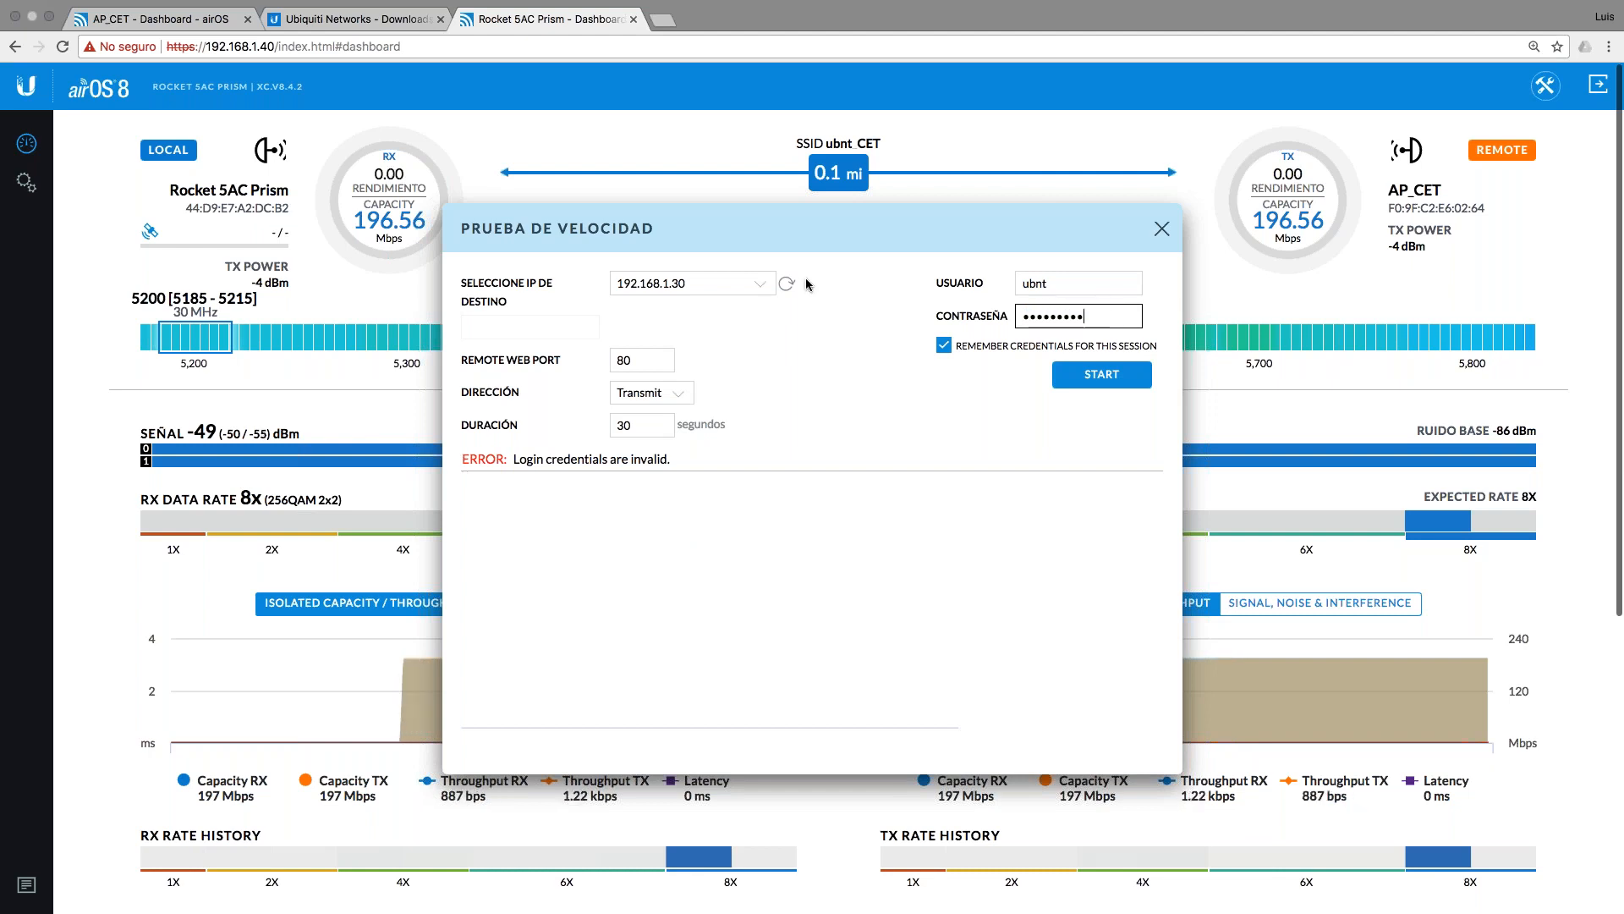
pyautogui.write('••')
pyautogui.click(1094, 381)
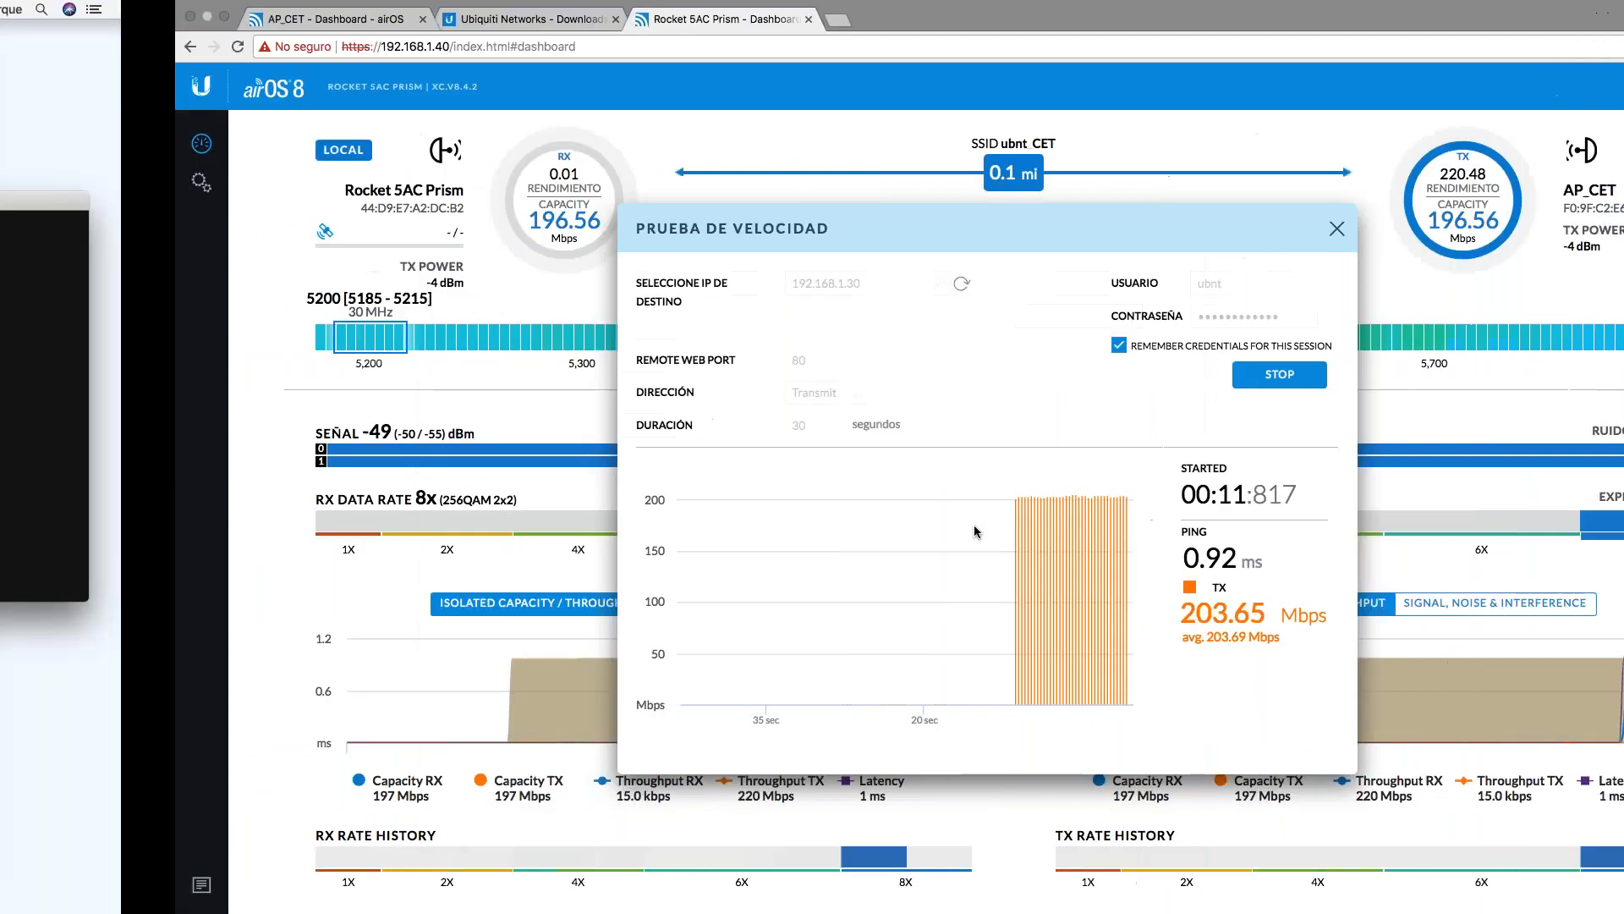
pyautogui.hotkey('ctrl', 'Left')
# Step: Move the red arrow in the Keynote channel width table from the 40MHz row to 30MHz
pyautogui.click(991, 704)
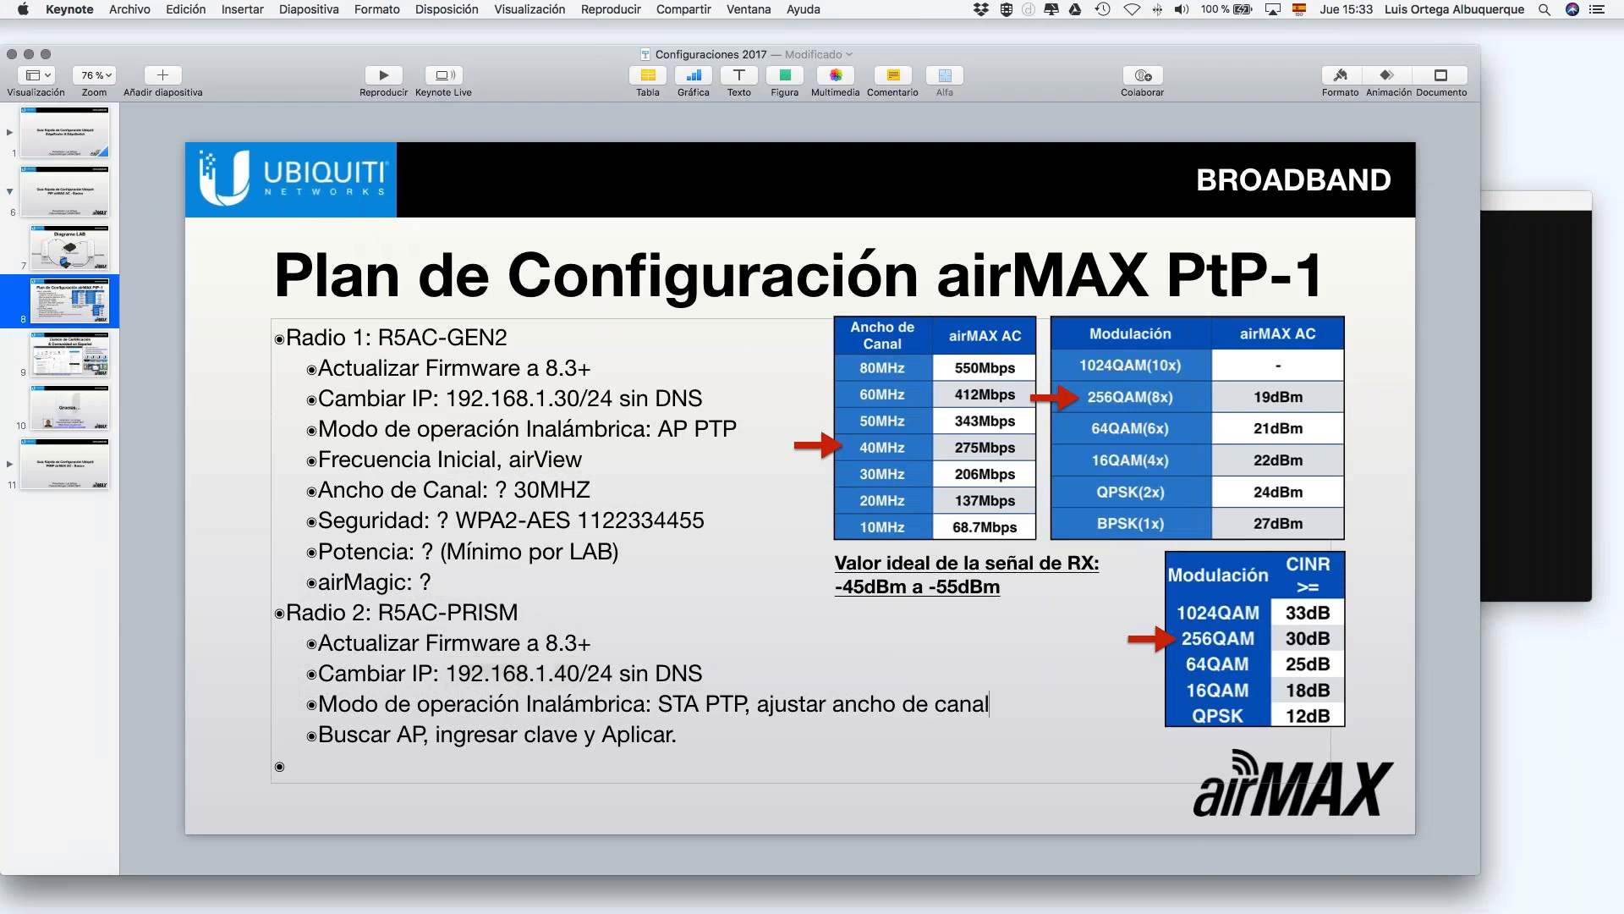
pyautogui.click(824, 444)
pyautogui.moveTo(834, 450); pyautogui.dragTo(834, 480)
pyautogui.hotkey('ctrl', 'Right')
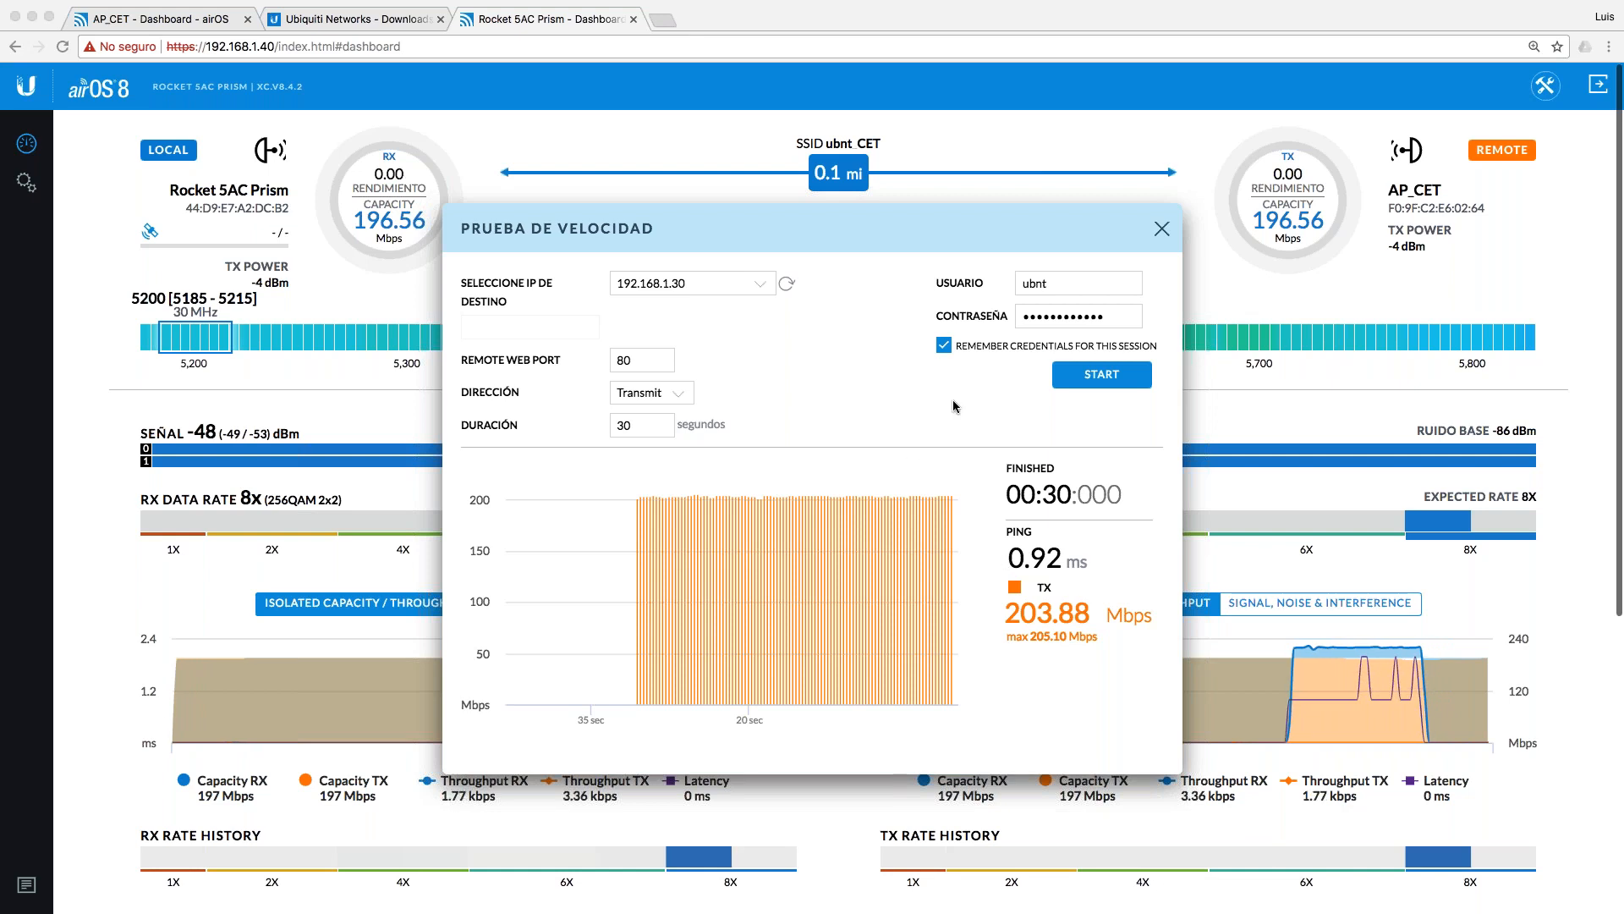
# Step: Run the 30-second speed test to 192.168.1.30 in Receive direction, finishing near 200 Mbps
pyautogui.click(681, 396)
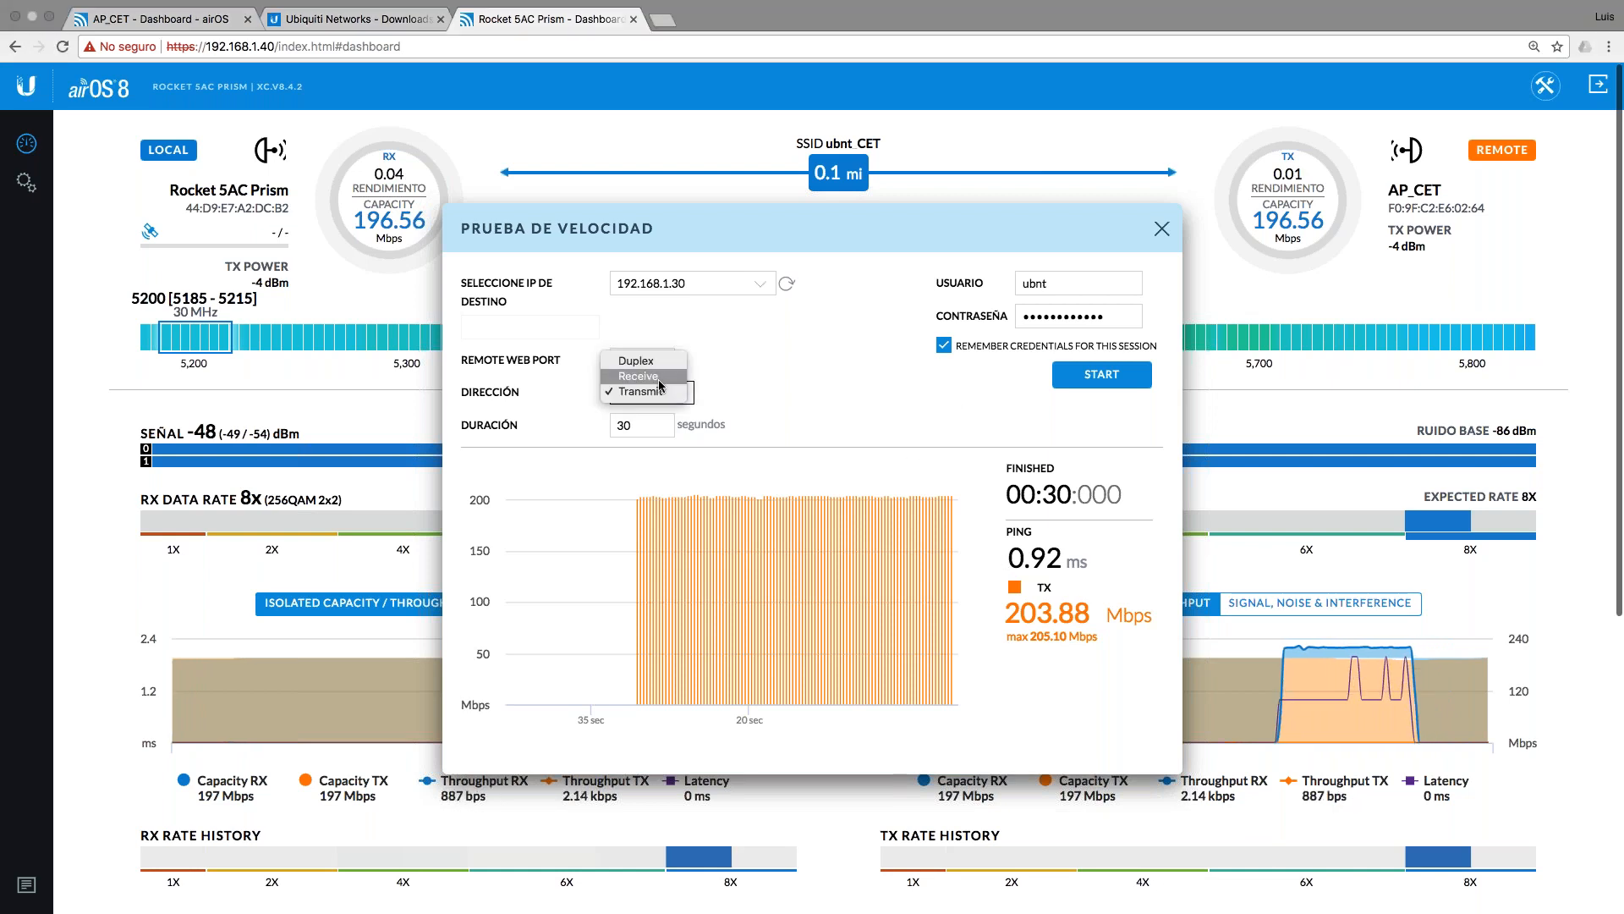
pyautogui.click(647, 375)
pyautogui.click(1108, 378)
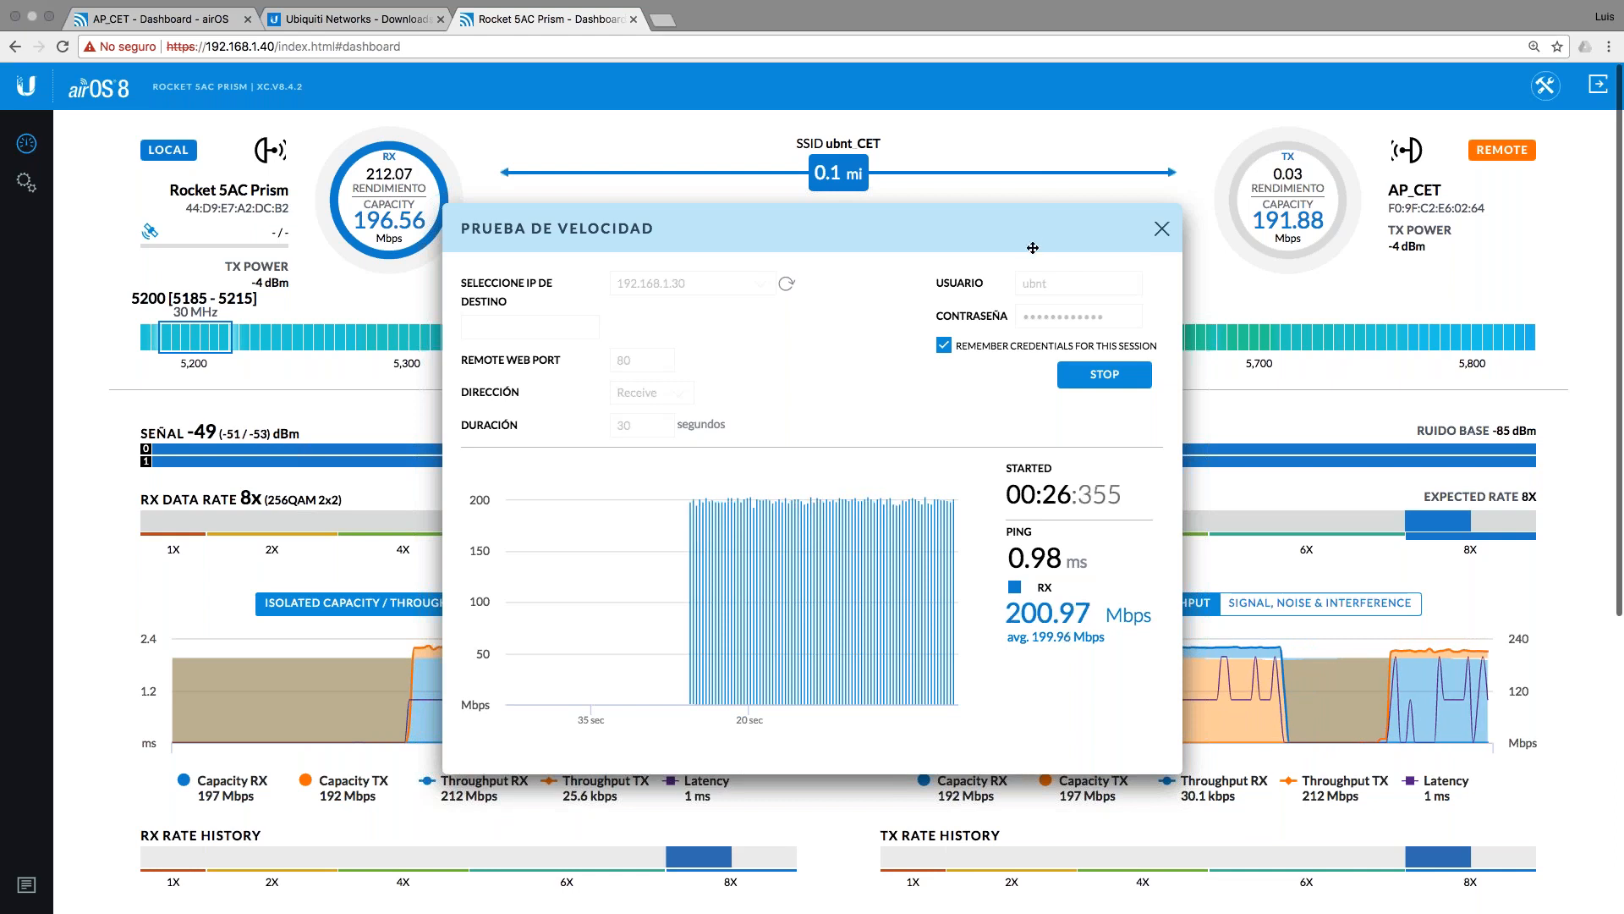
pyautogui.moveTo(1040, 232); pyautogui.dragTo(1055, 483)
pyautogui.moveTo(466, 480); pyautogui.dragTo(169, 475)
pyautogui.moveTo(412, 475); pyautogui.dragTo(576, 466)
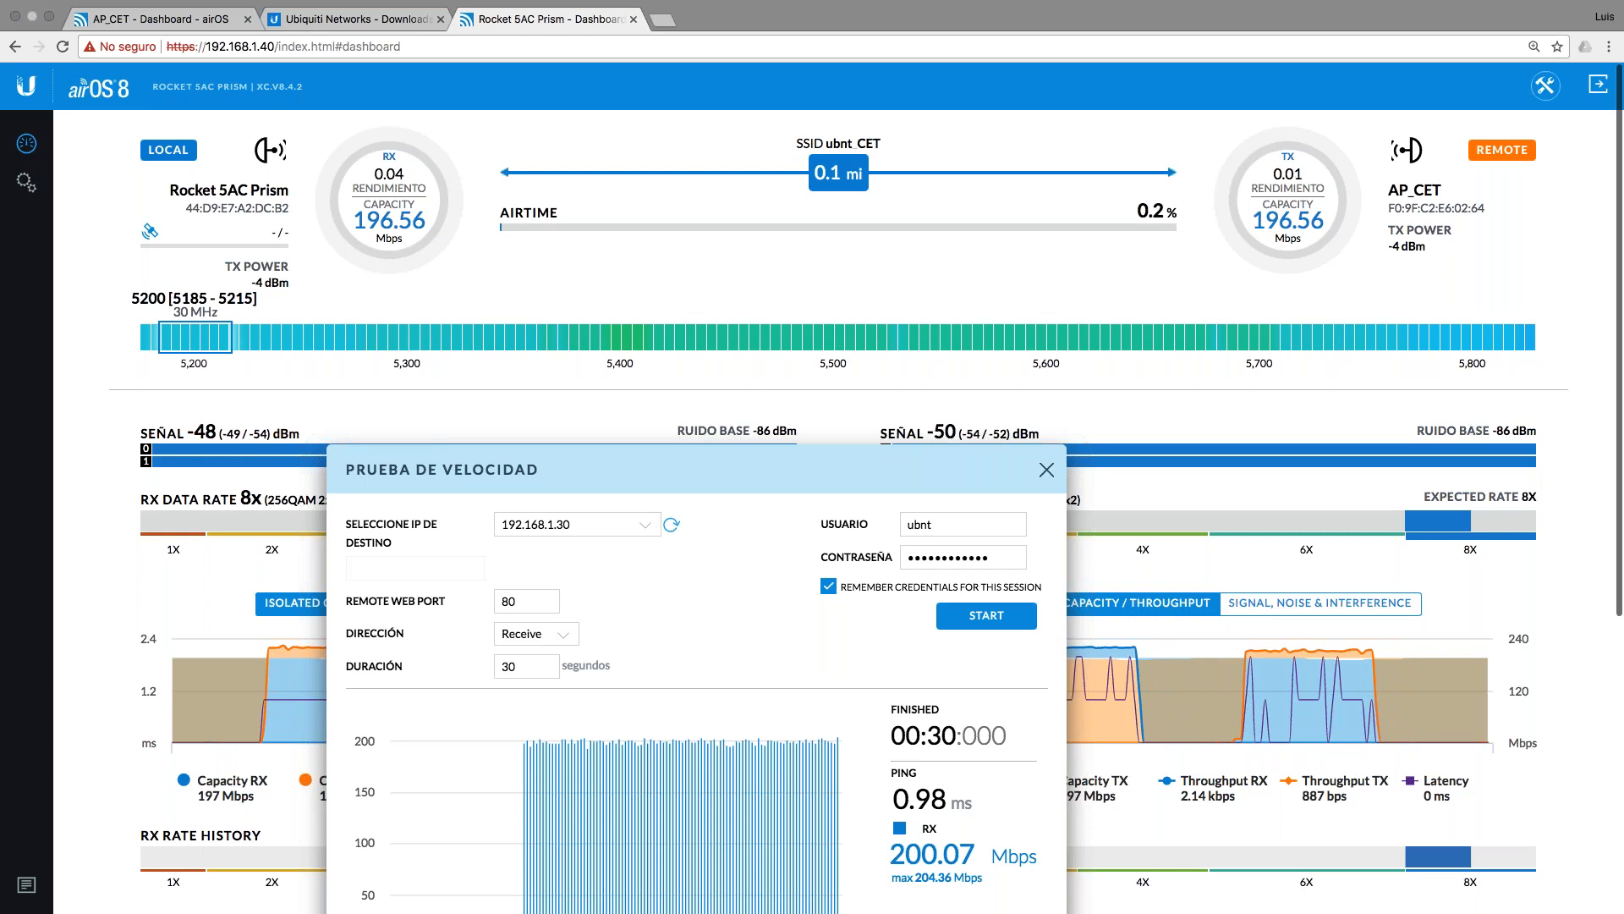
pyautogui.moveTo(835, 468); pyautogui.dragTo(1004, 293)
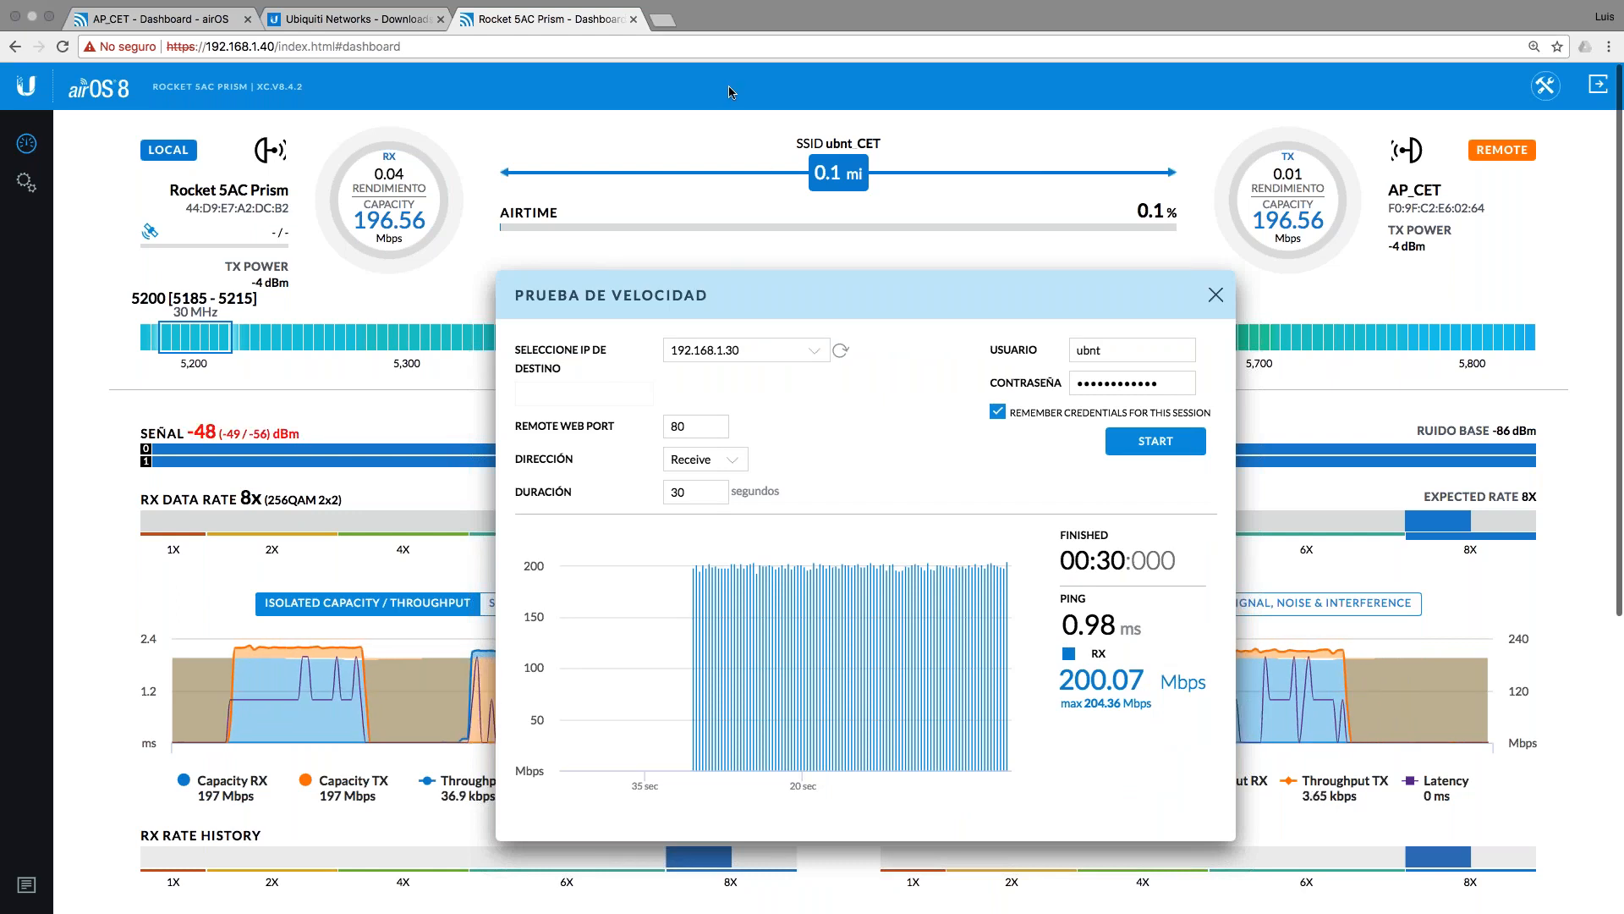
pyautogui.click(662, 20)
# Step: Load the airLink PTP calculator at airlink.ubnt.com, plus the airOS demo dashboard in a second tab
pyautogui.write('airl')
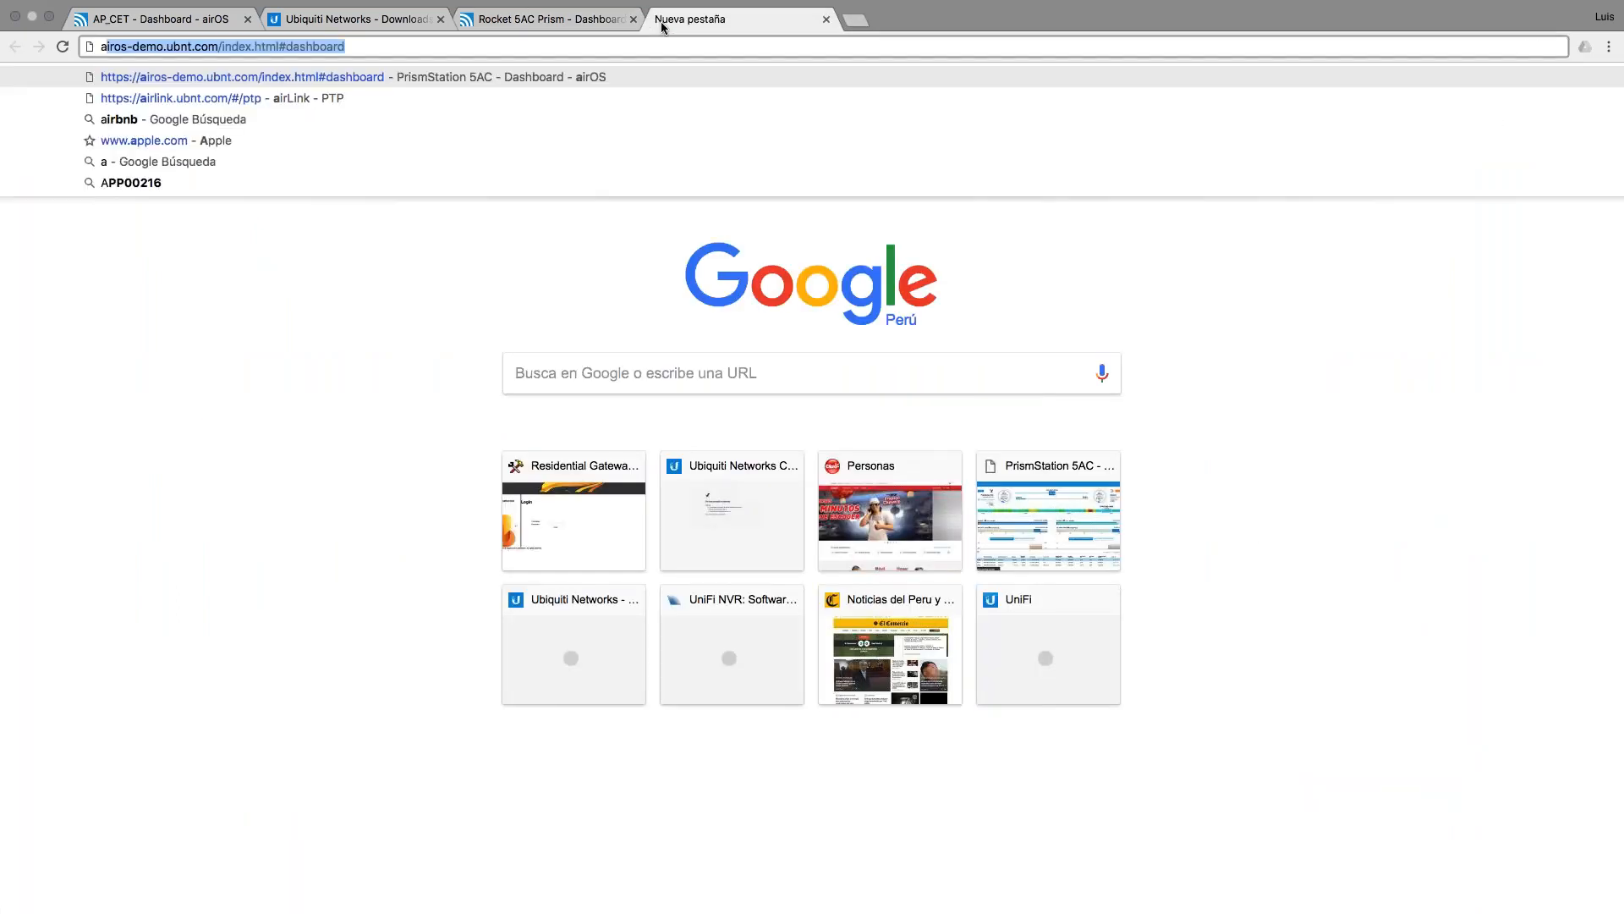
pyautogui.press('Return')
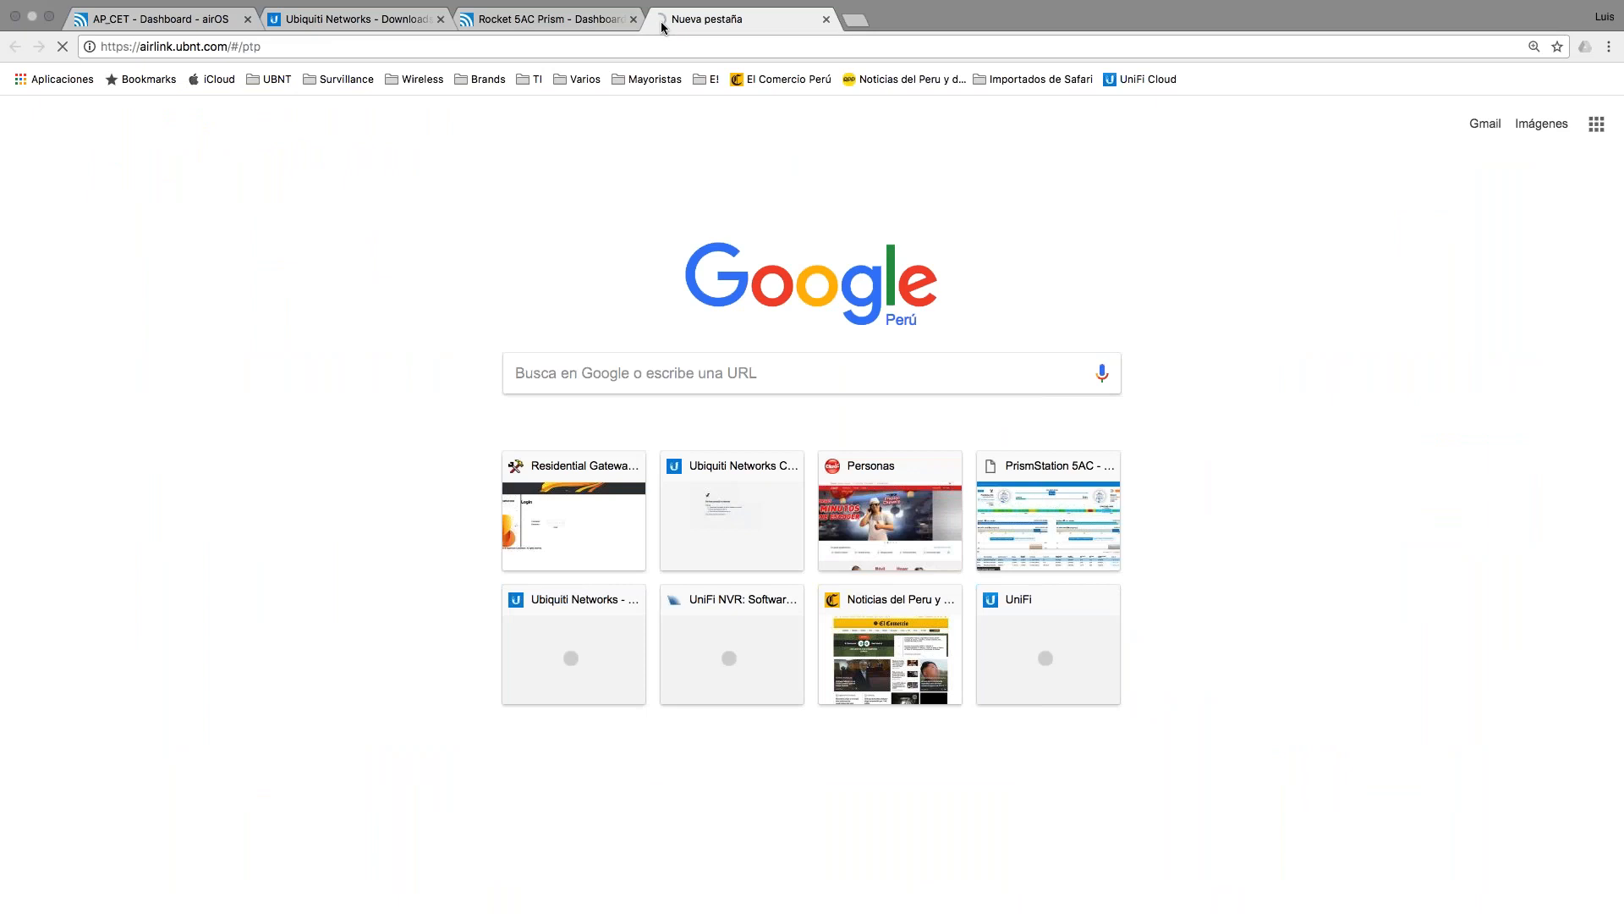
pyautogui.click(859, 23)
pyautogui.write('airl')
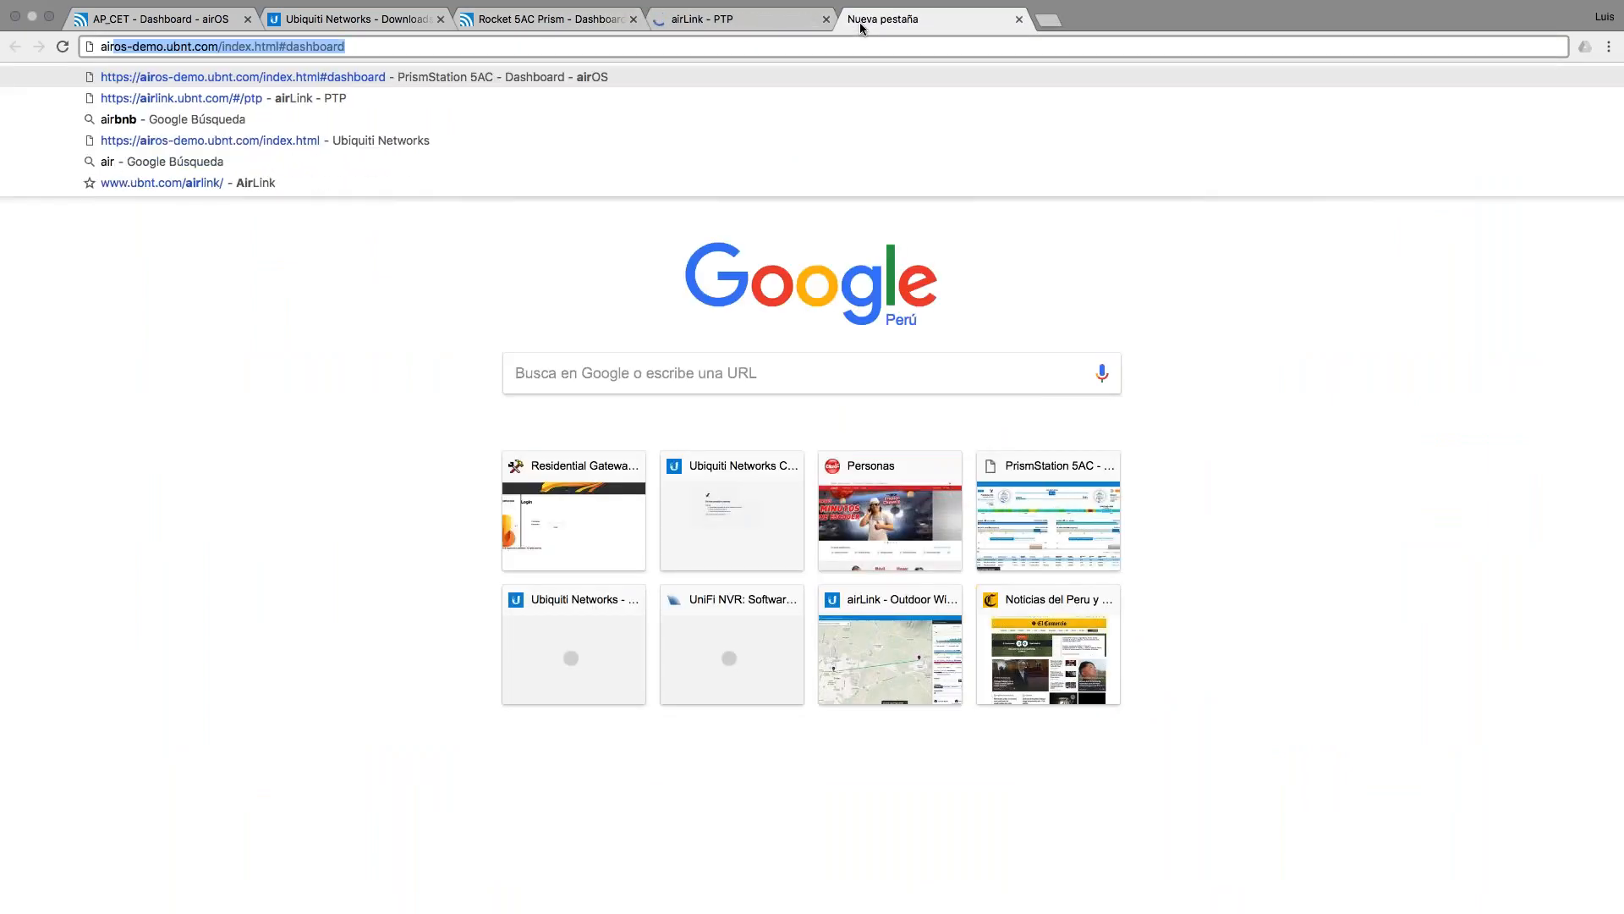
pyautogui.press('BackSpace')
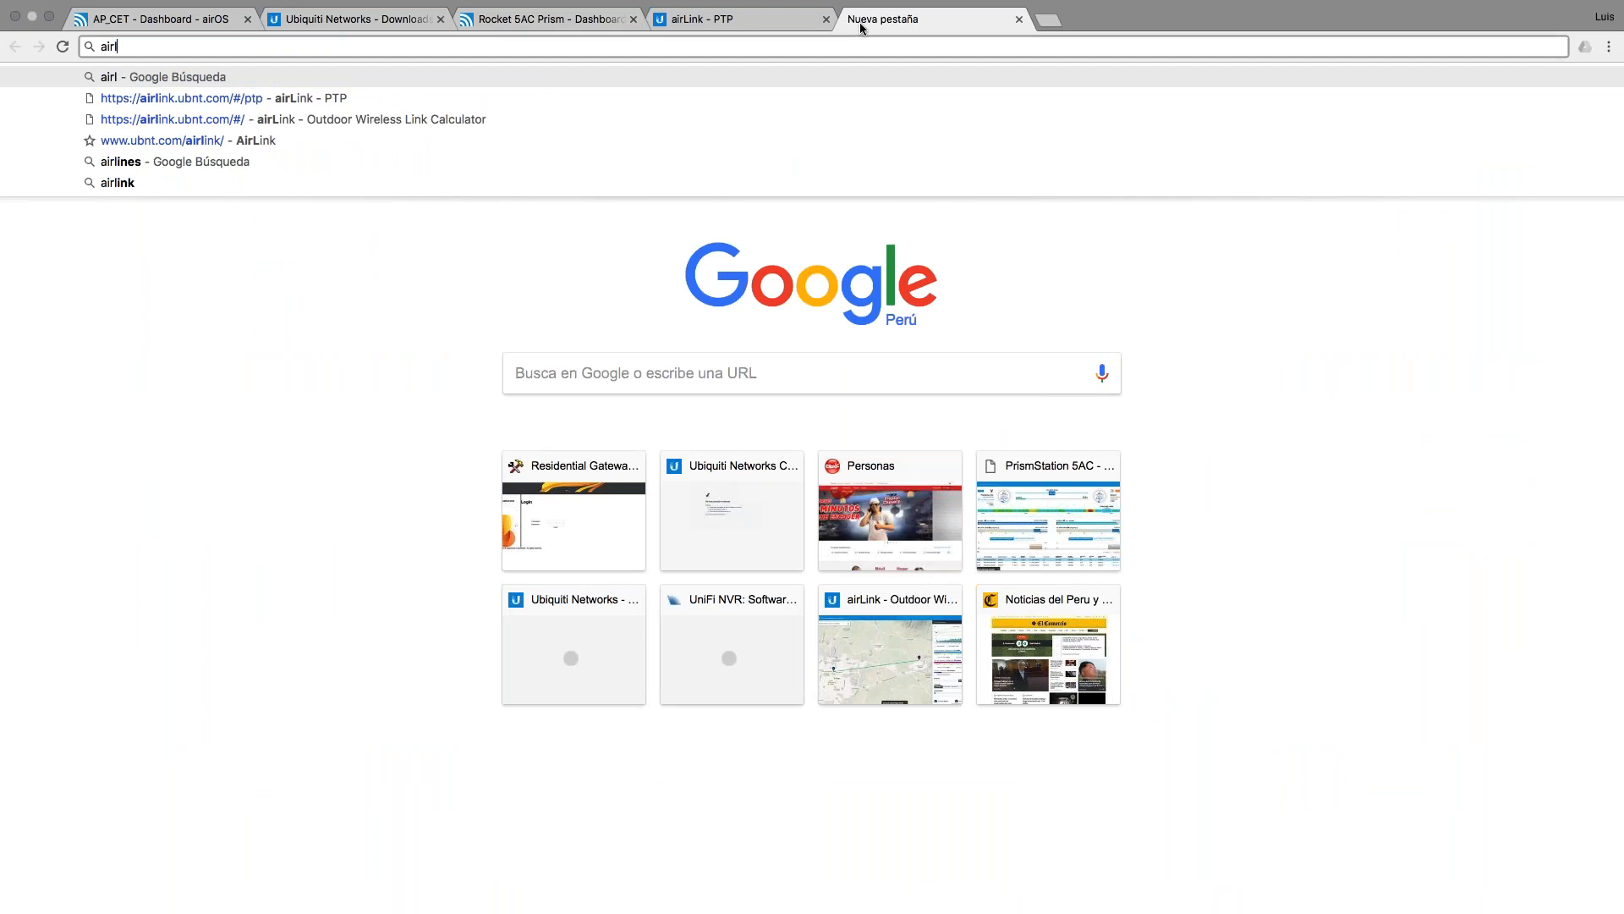
pyautogui.press('BackSpace')
pyautogui.click(579, 103)
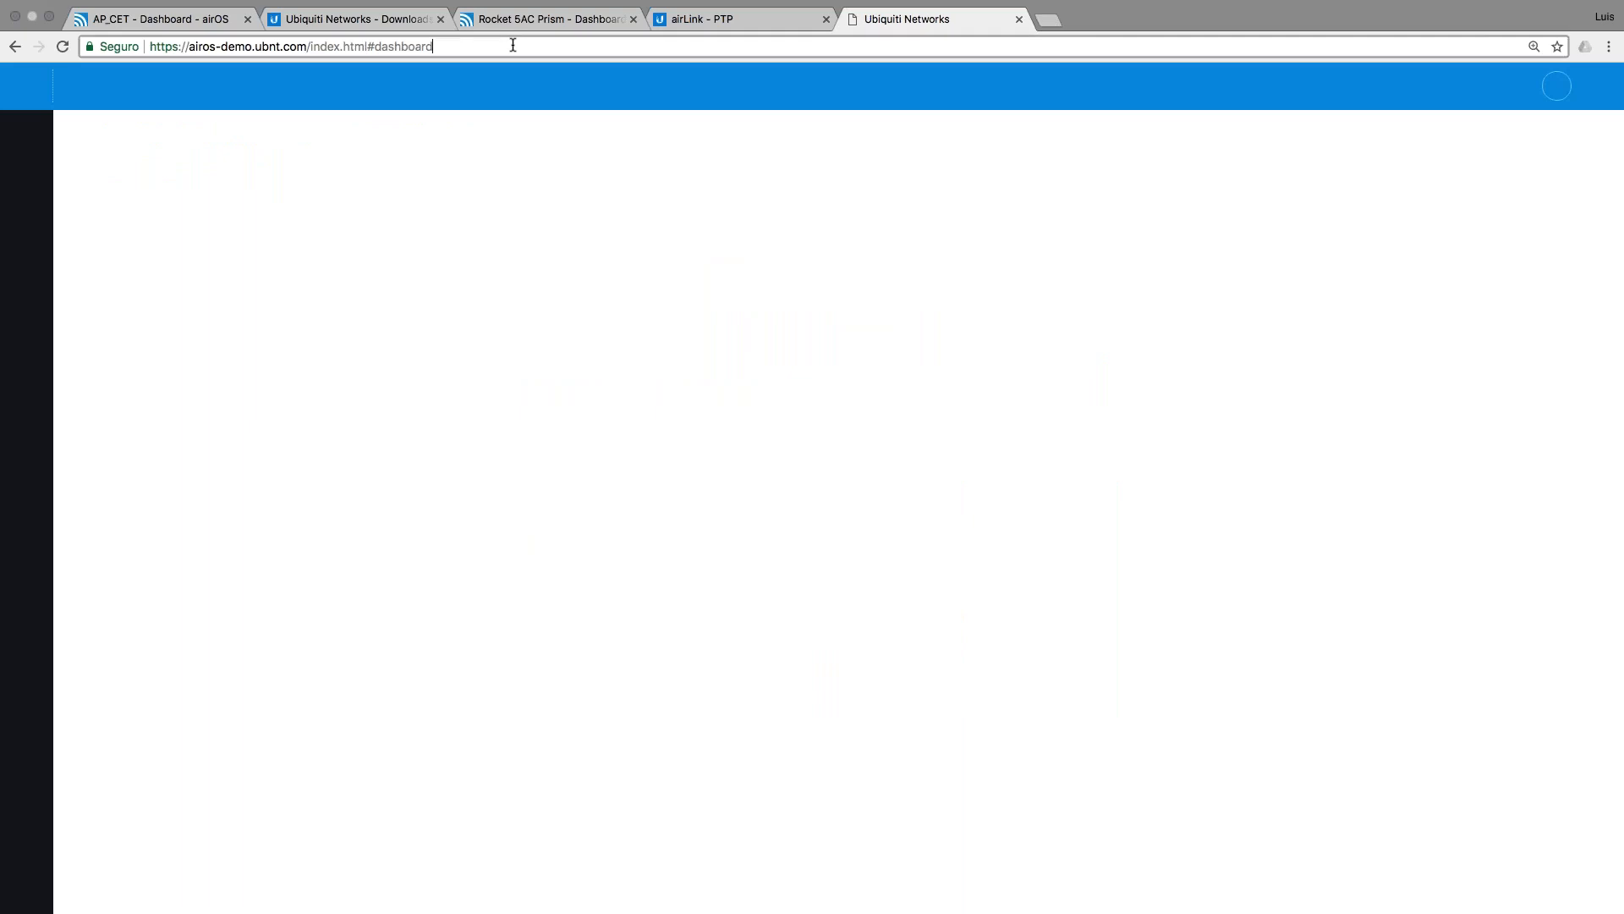
# Step: Look over the demo dashboard page, then return to the airLink PTP calculator tab
pyautogui.click(513, 45)
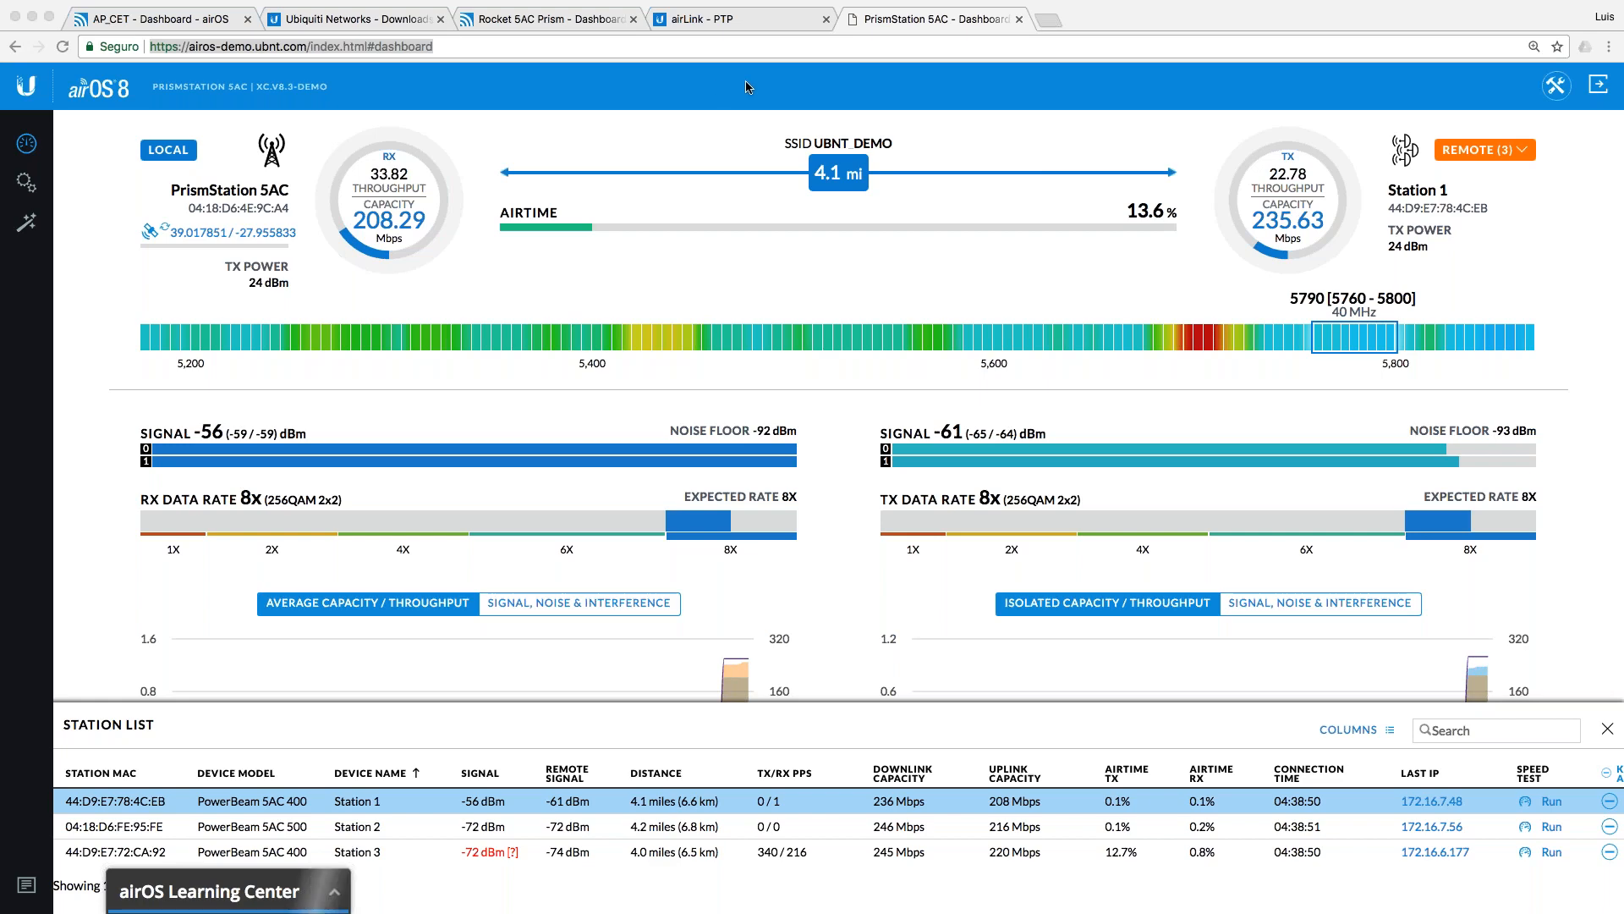
pyautogui.scroll(-2, 861, 418)
pyautogui.scroll(2, 861, 418)
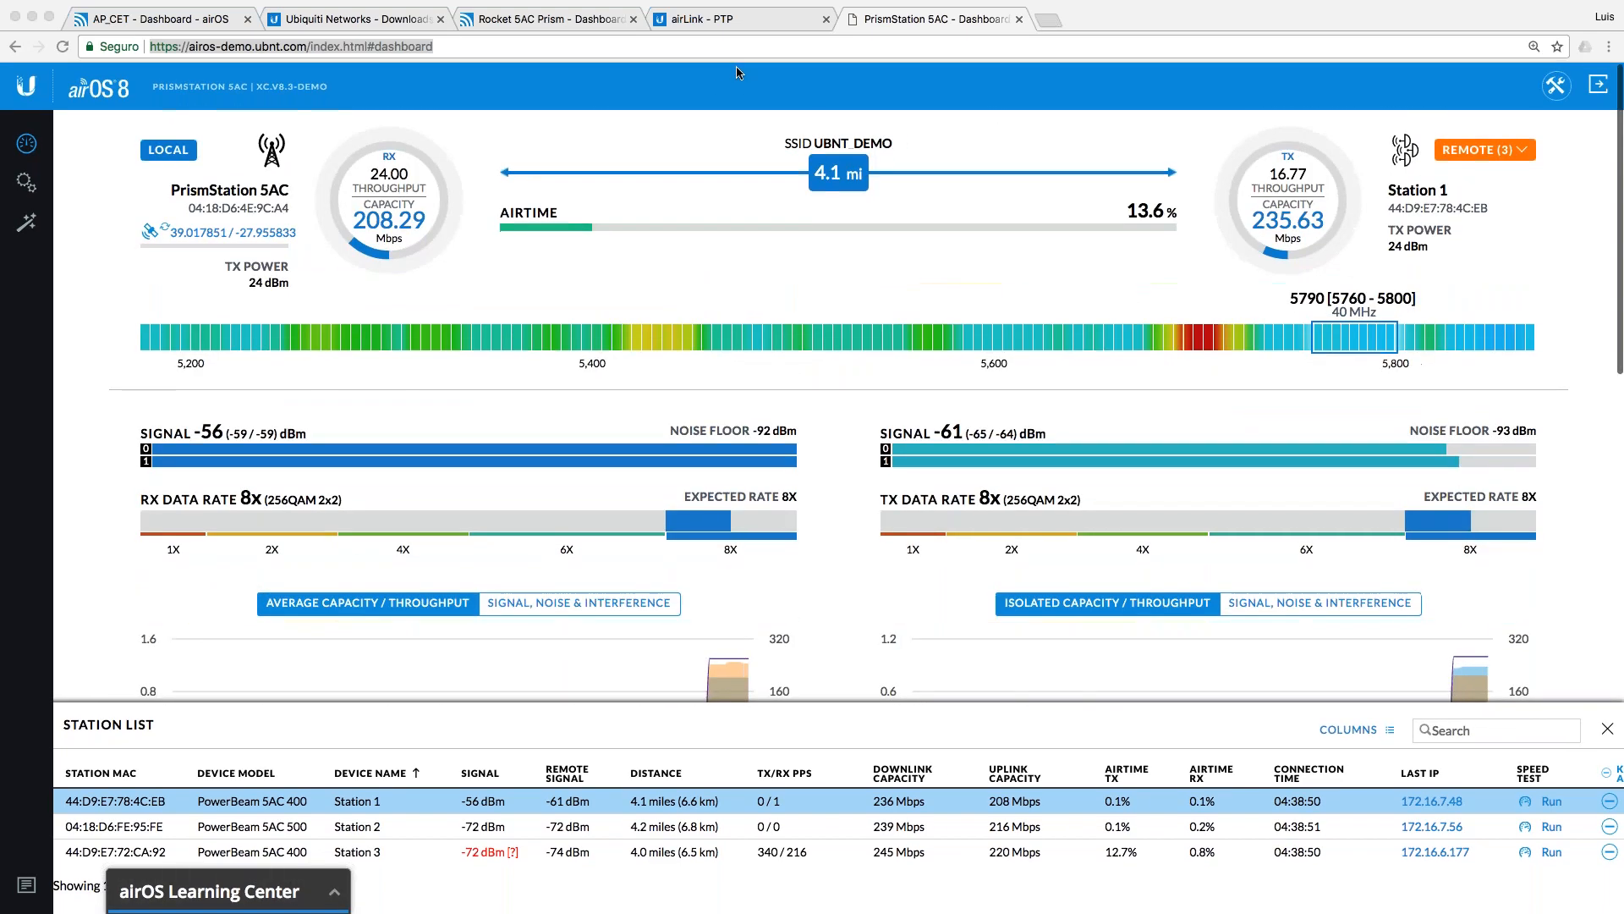
pyautogui.click(722, 19)
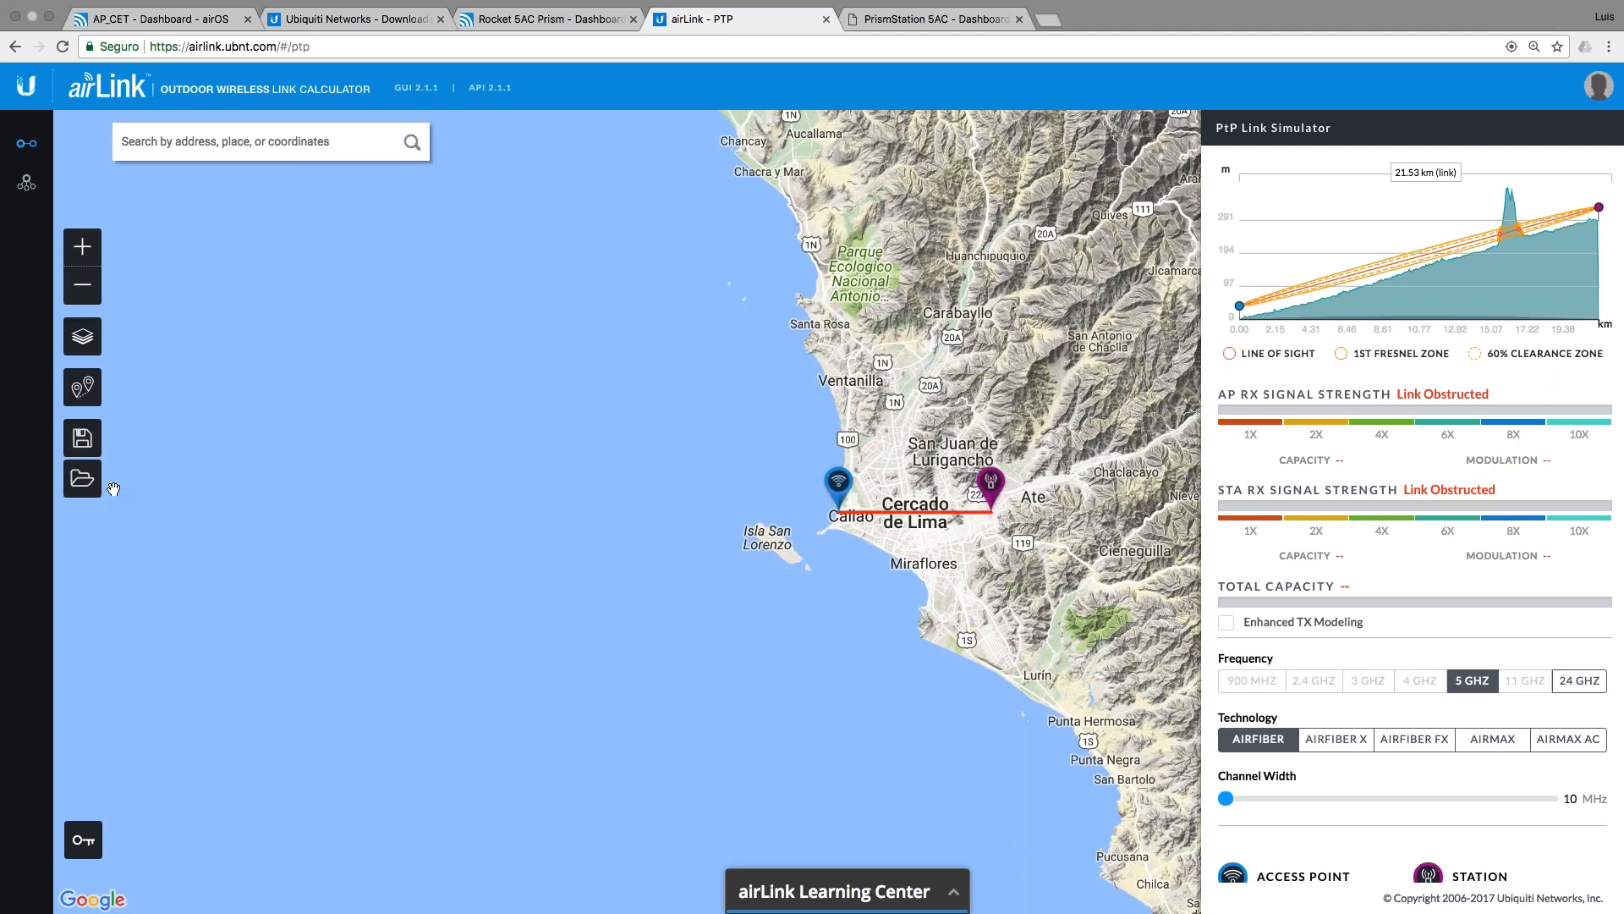
# Step: Load a saved PTP simulation from the saved simulations list
pyautogui.click(85, 480)
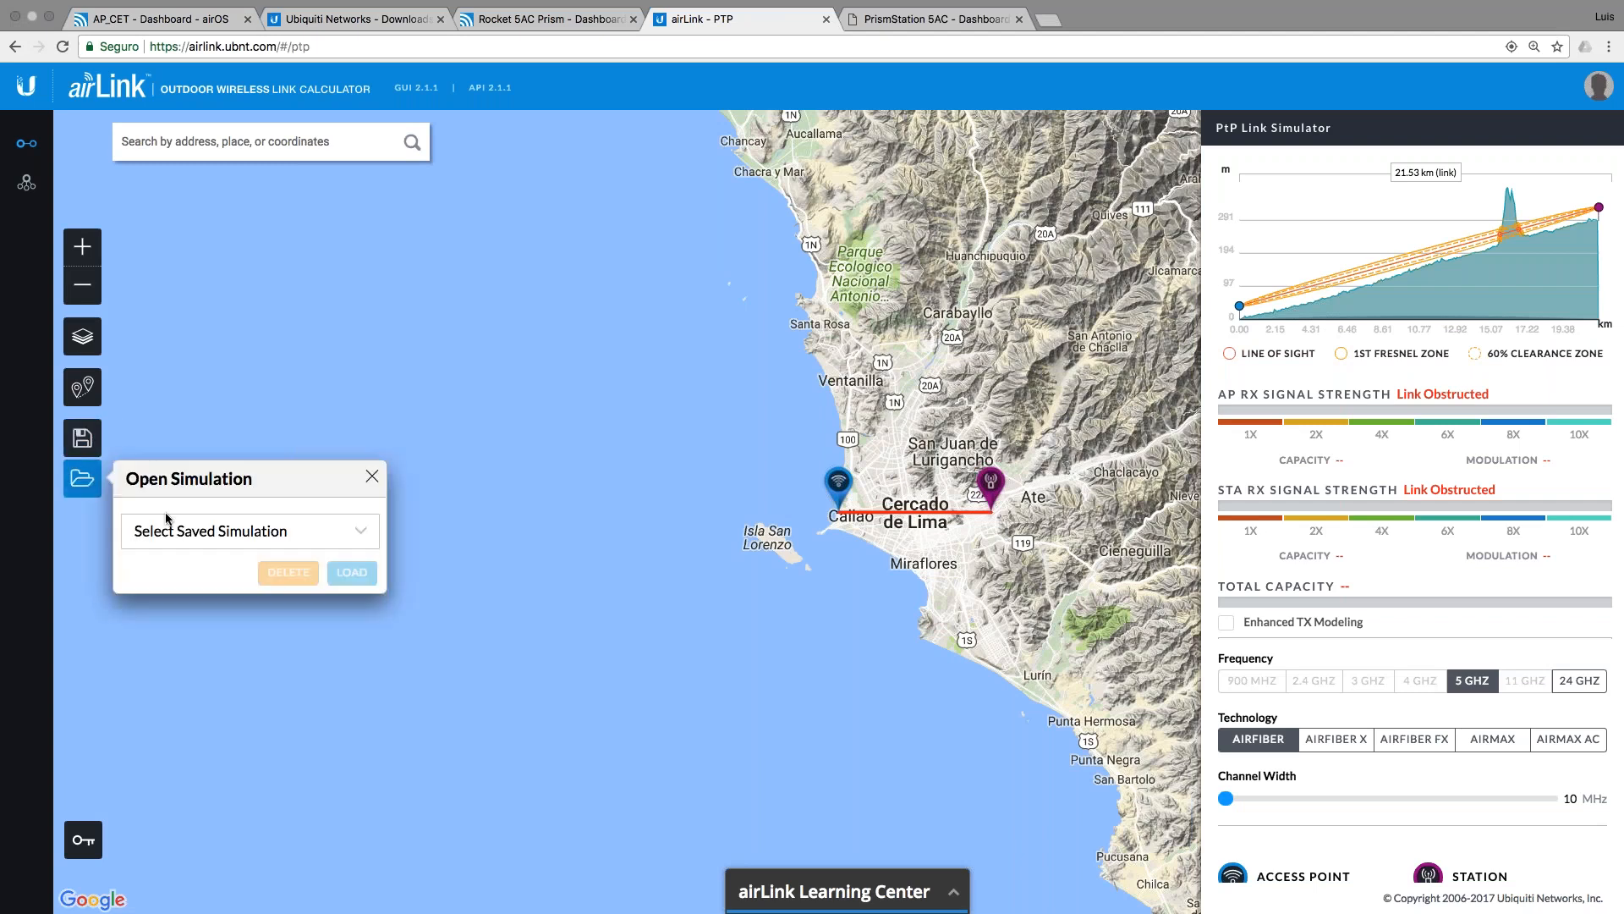
pyautogui.click(215, 531)
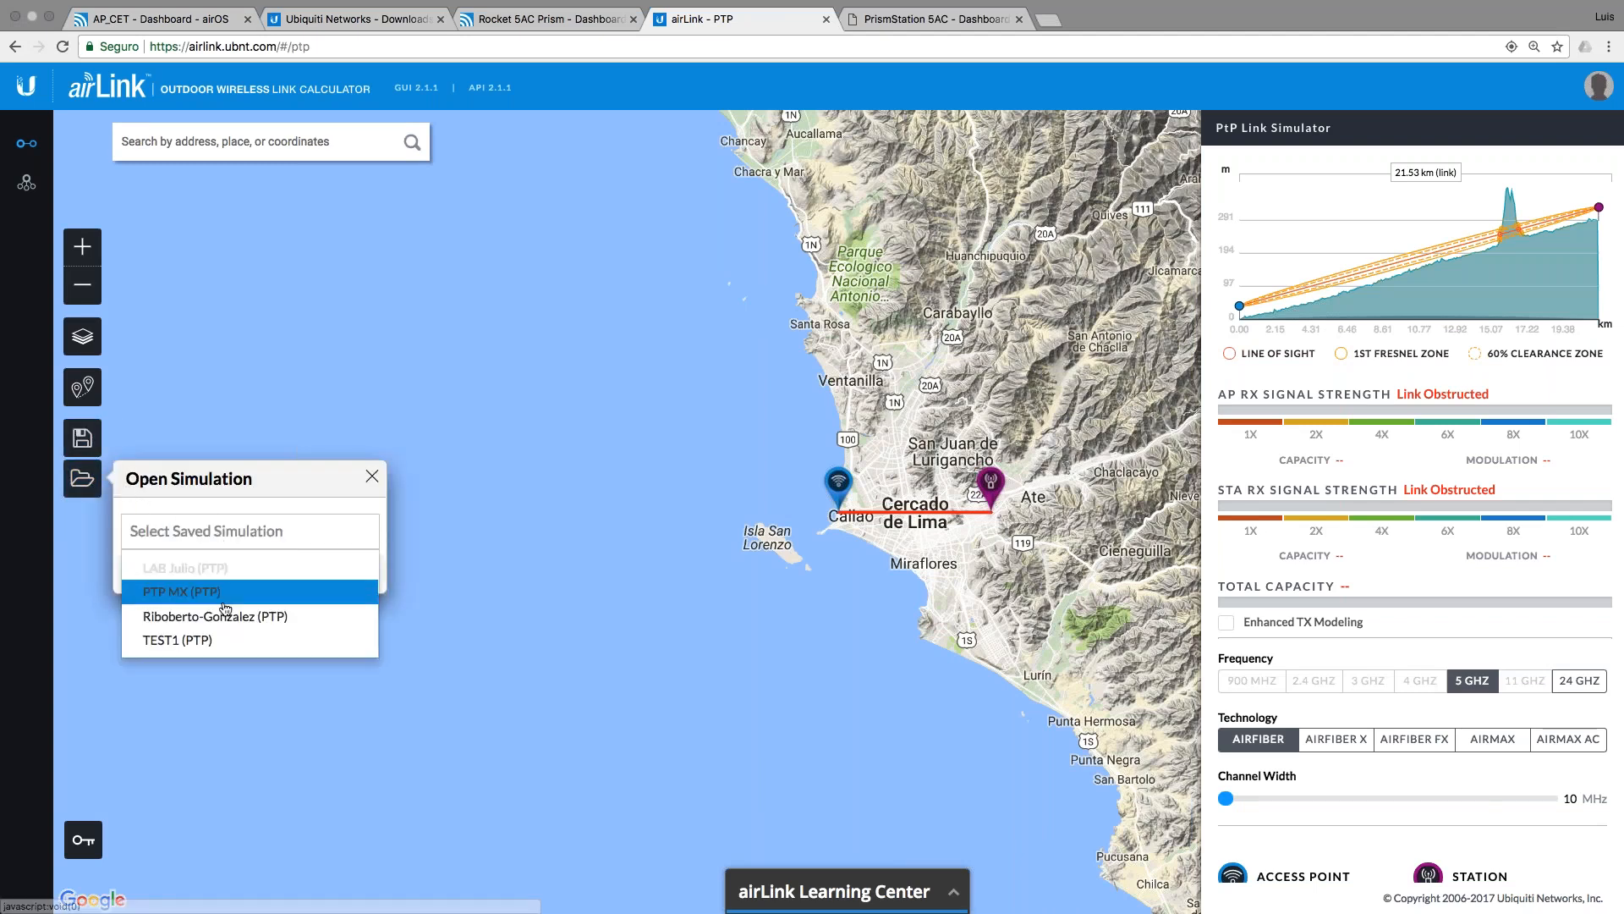
pyautogui.click(199, 615)
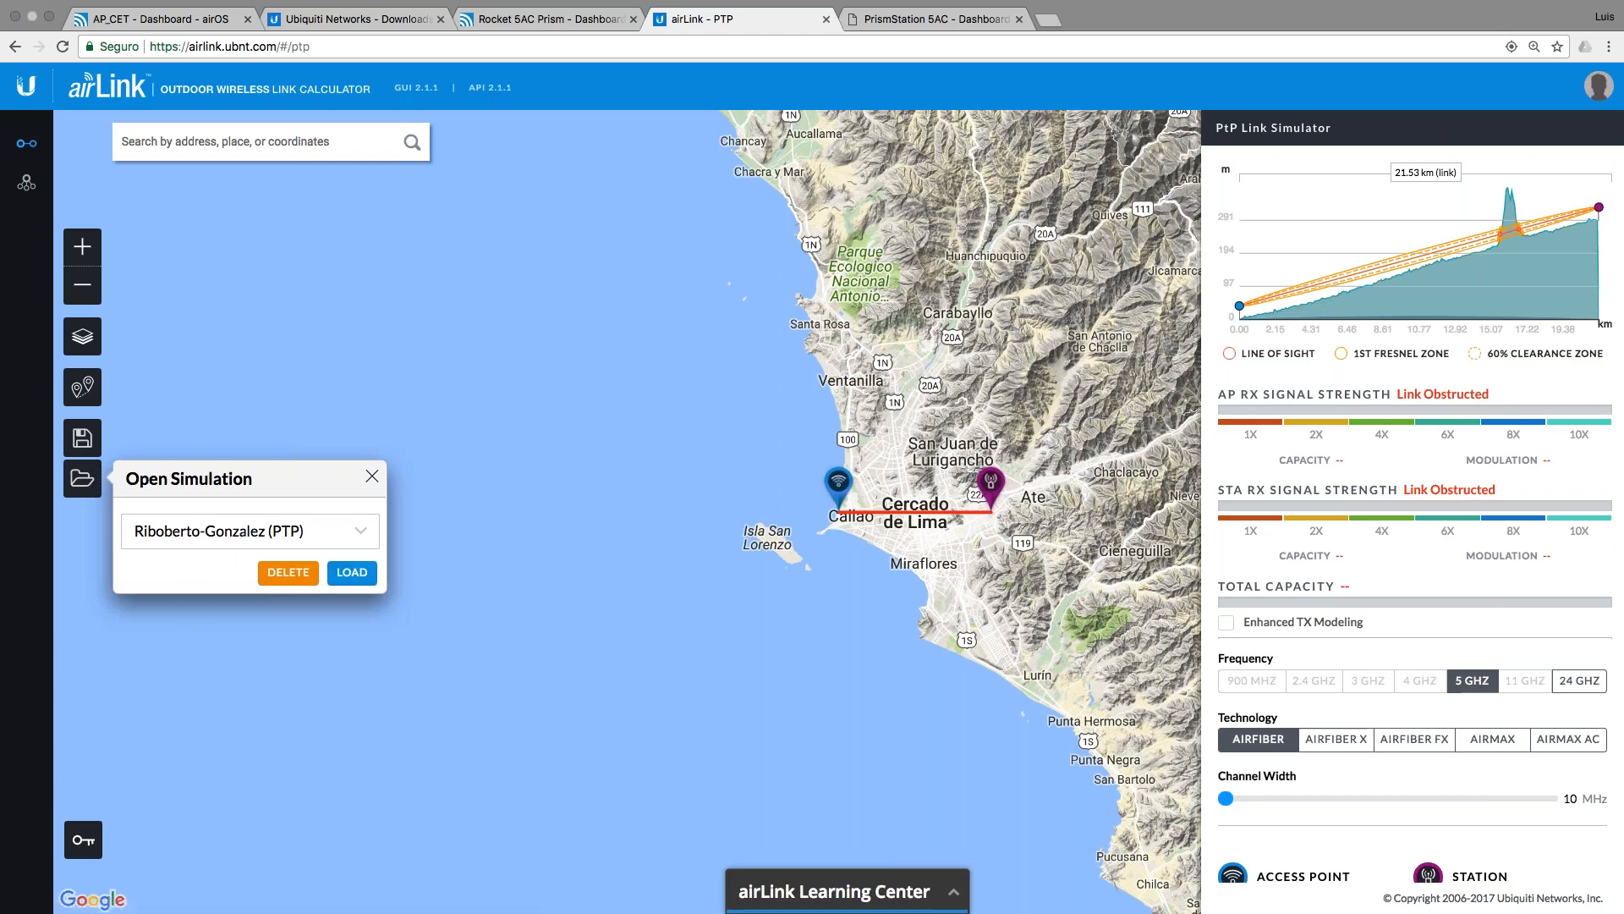
pyautogui.click(352, 572)
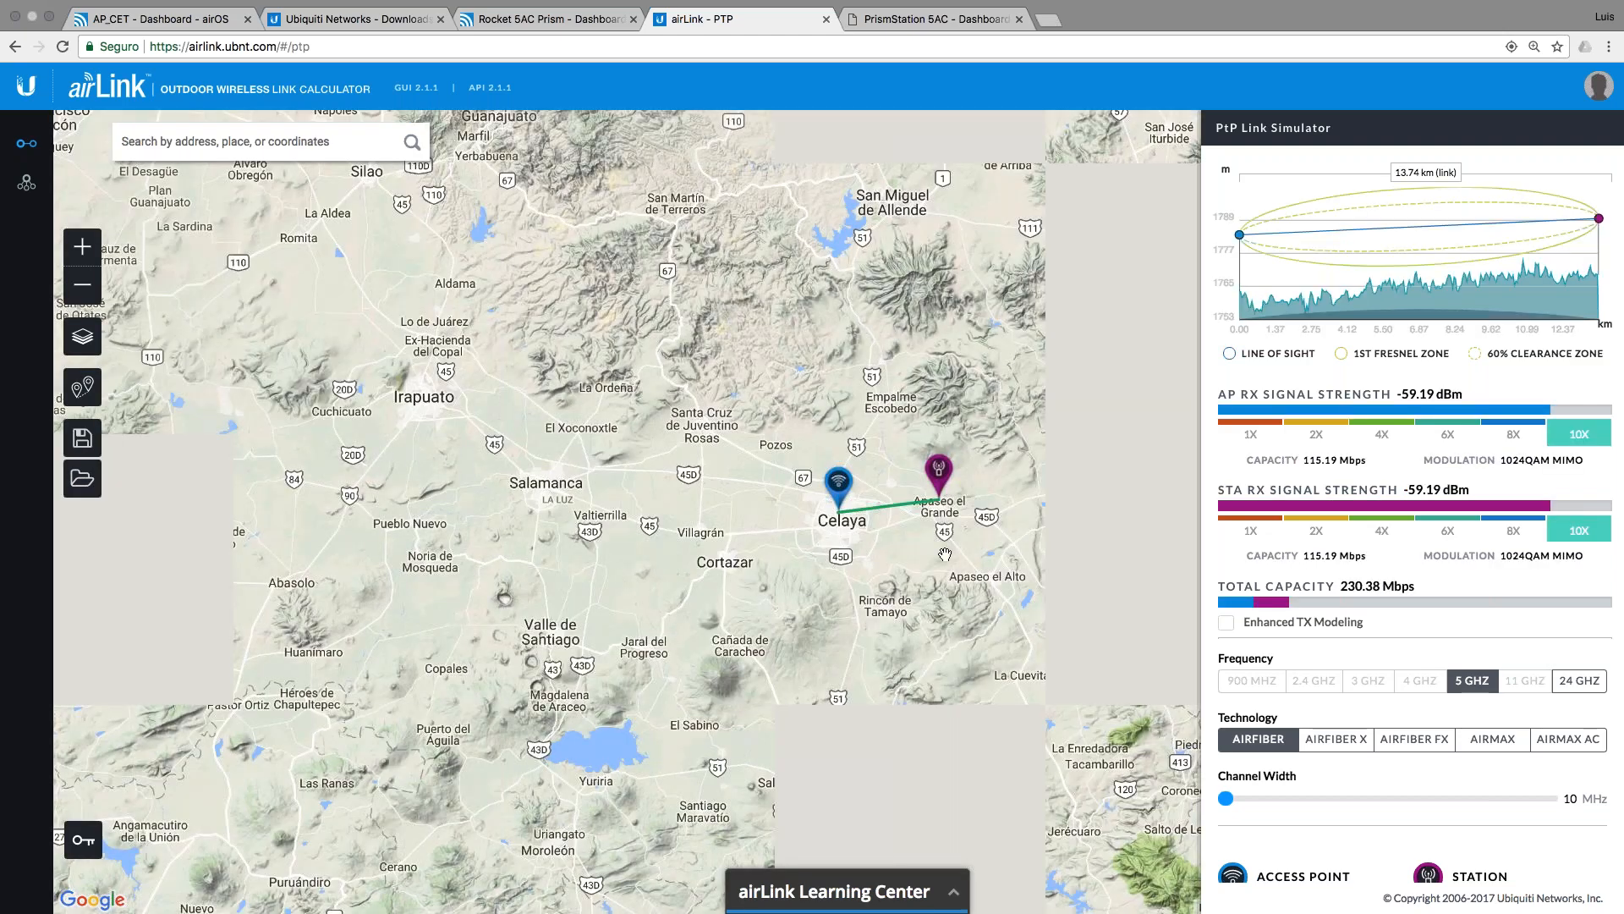
# Step: Centre the 13.74 km Celaya–Apaseo el Grande link and review its 230.38 Mbps, -59.19 dBm prediction
pyautogui.scroll(1, 944, 553)
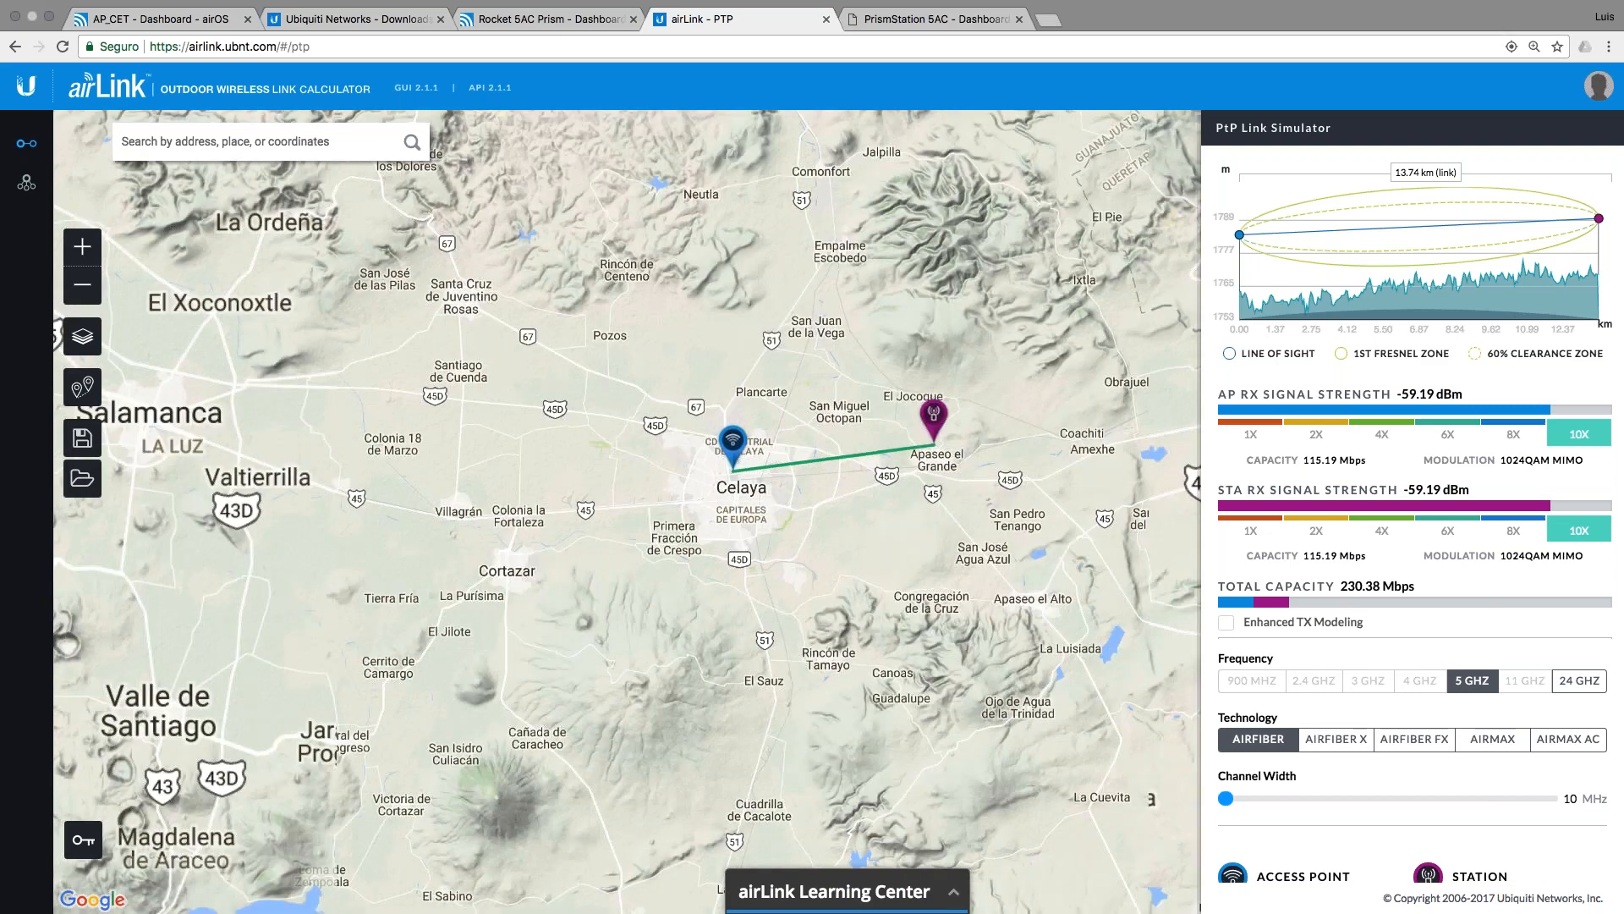
pyautogui.scroll(1, 937, 499)
pyautogui.scroll(1, 791, 503)
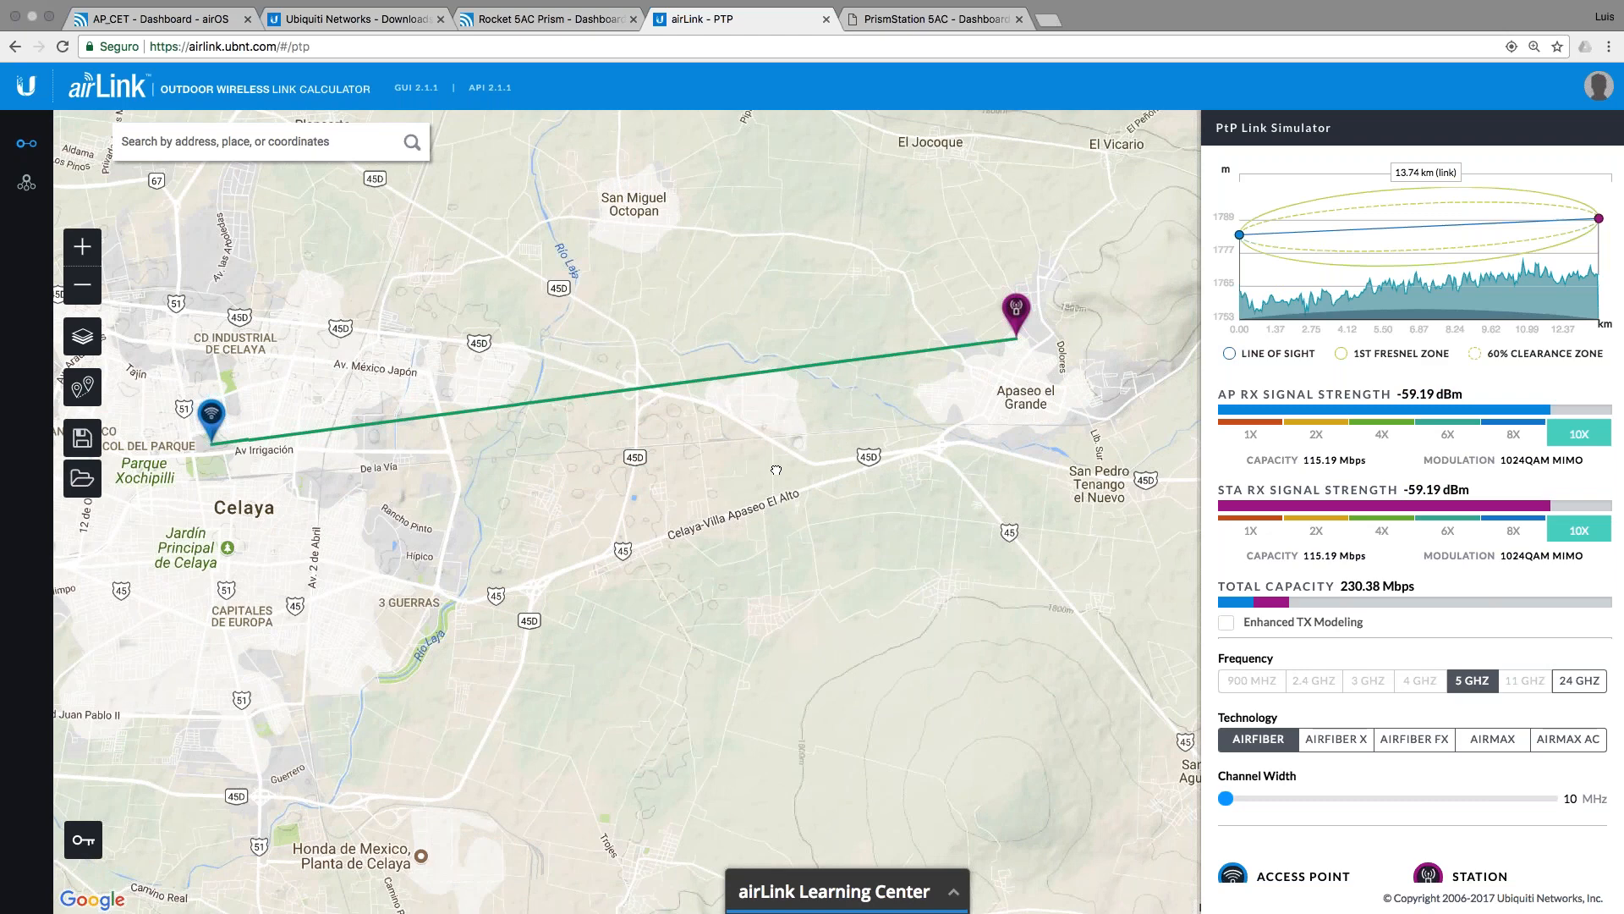
pyautogui.moveTo(804, 493); pyautogui.dragTo(816, 545)
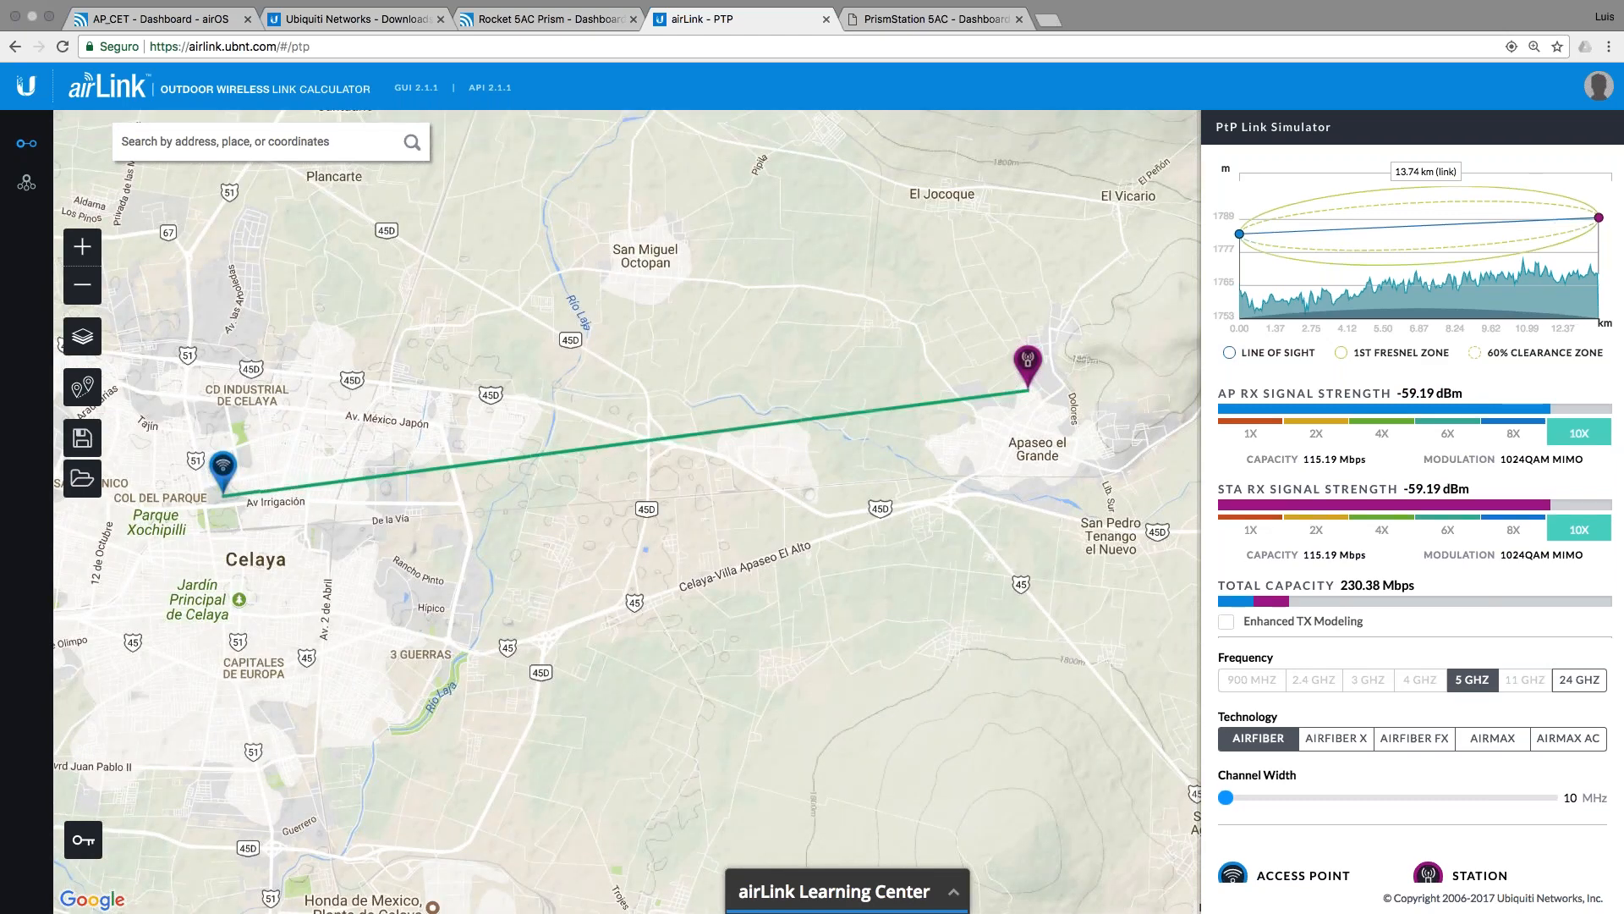
pyautogui.scroll(-4, 1411, 508)
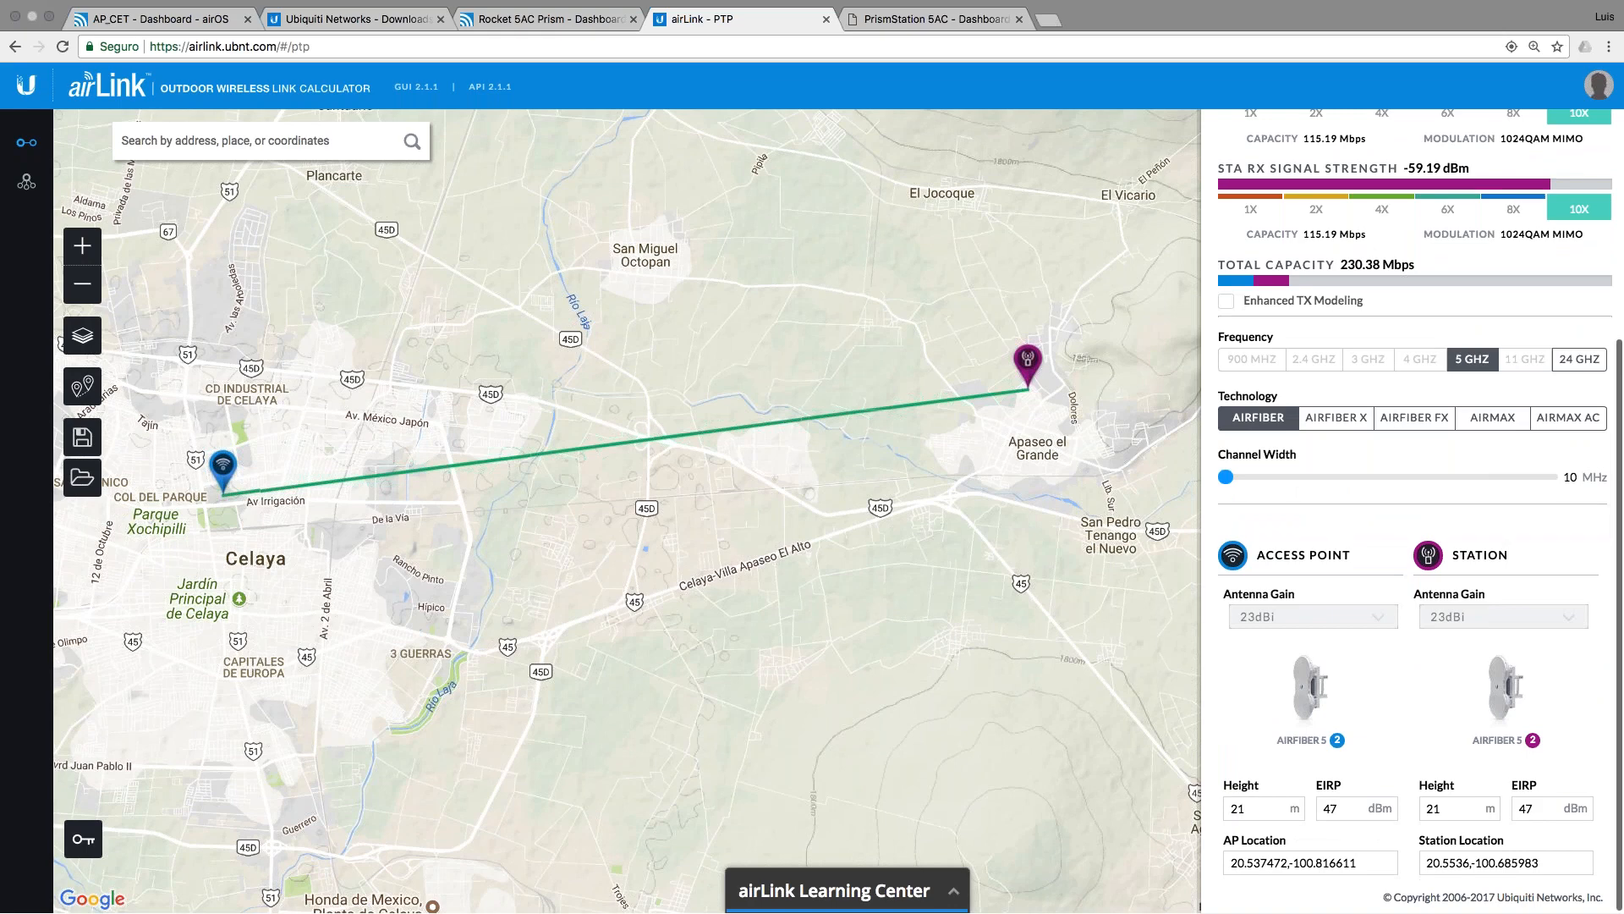
pyautogui.scroll(1, 1461, 810)
pyautogui.scroll(4, 1426, 414)
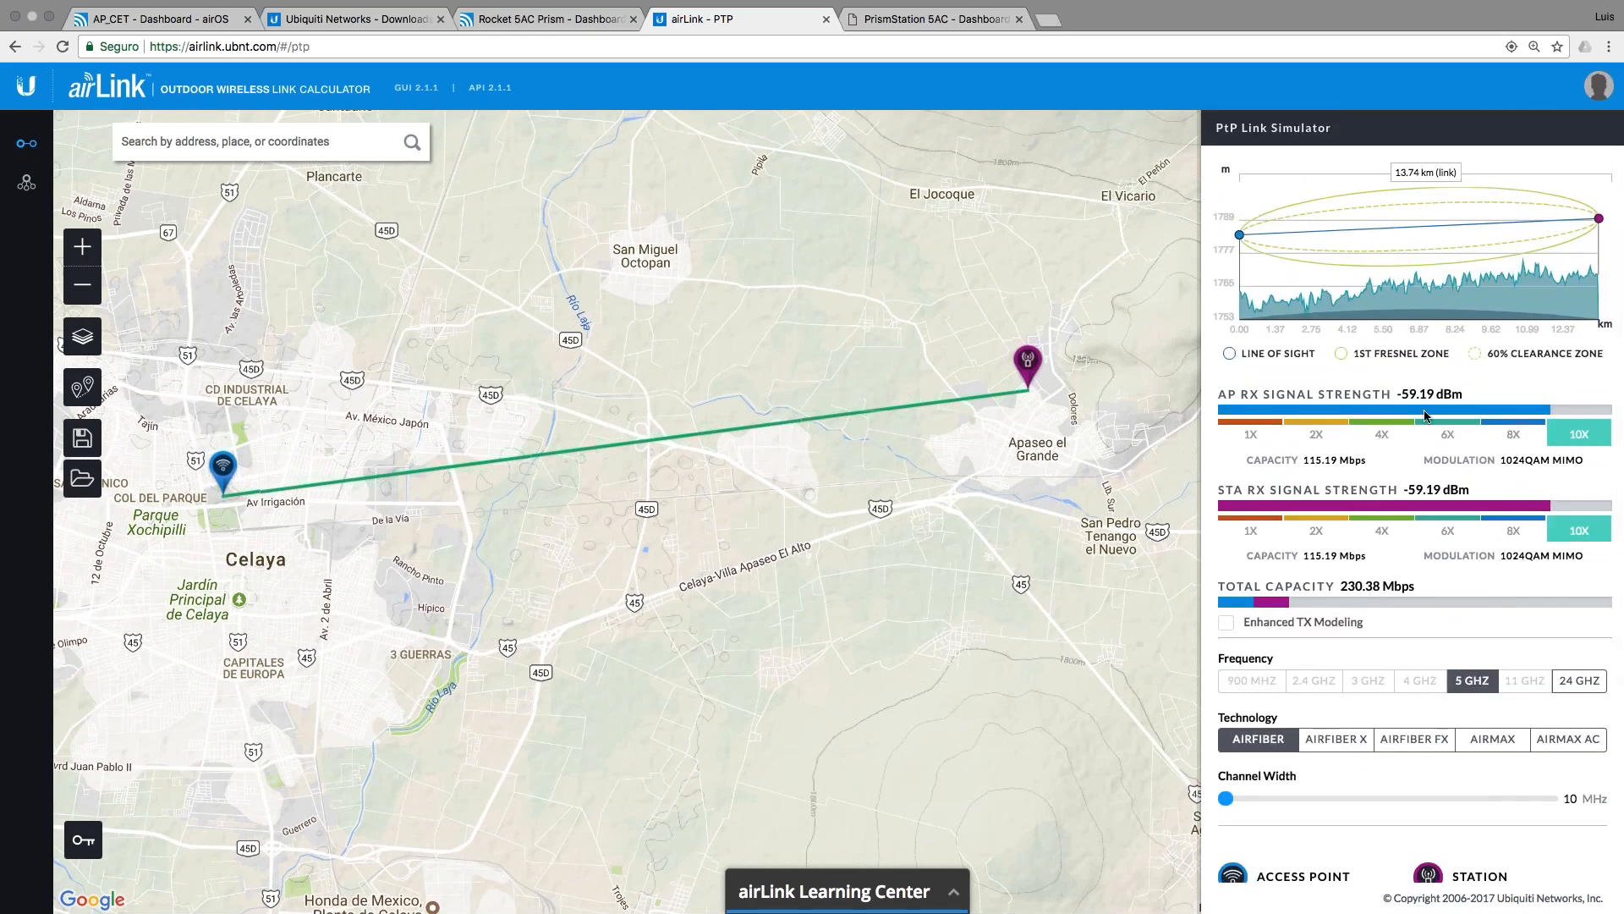
# Step: On the Rocket 5AC Prism tab, close the speed test, check the -49 dBm AP_CET signal, and open the tools
pyautogui.click(582, 21)
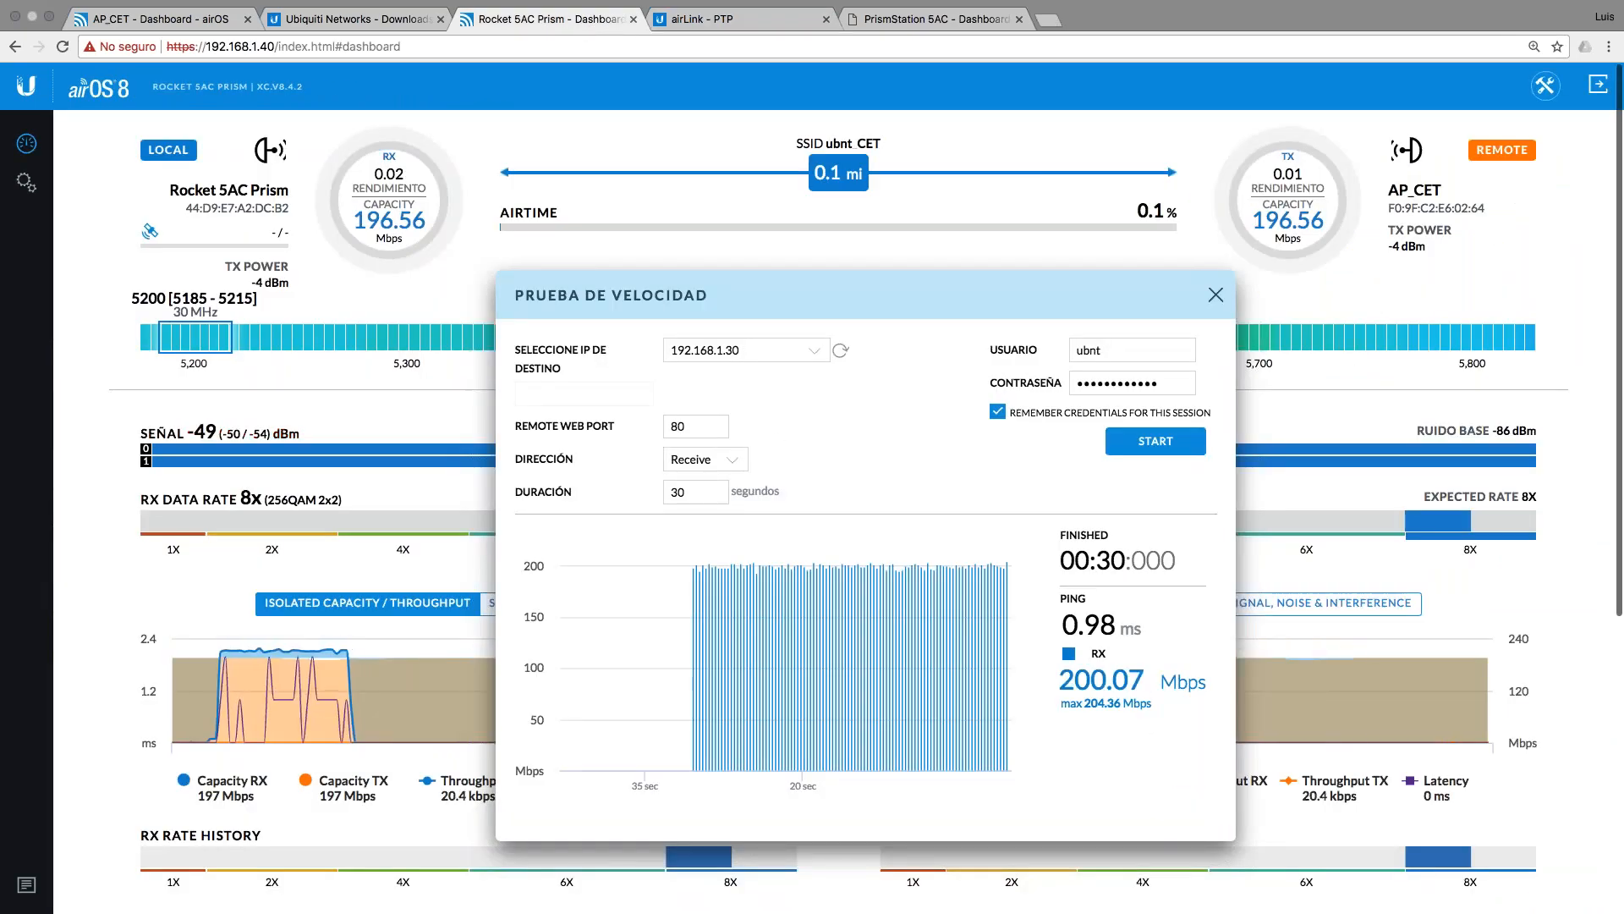
pyautogui.click(1216, 295)
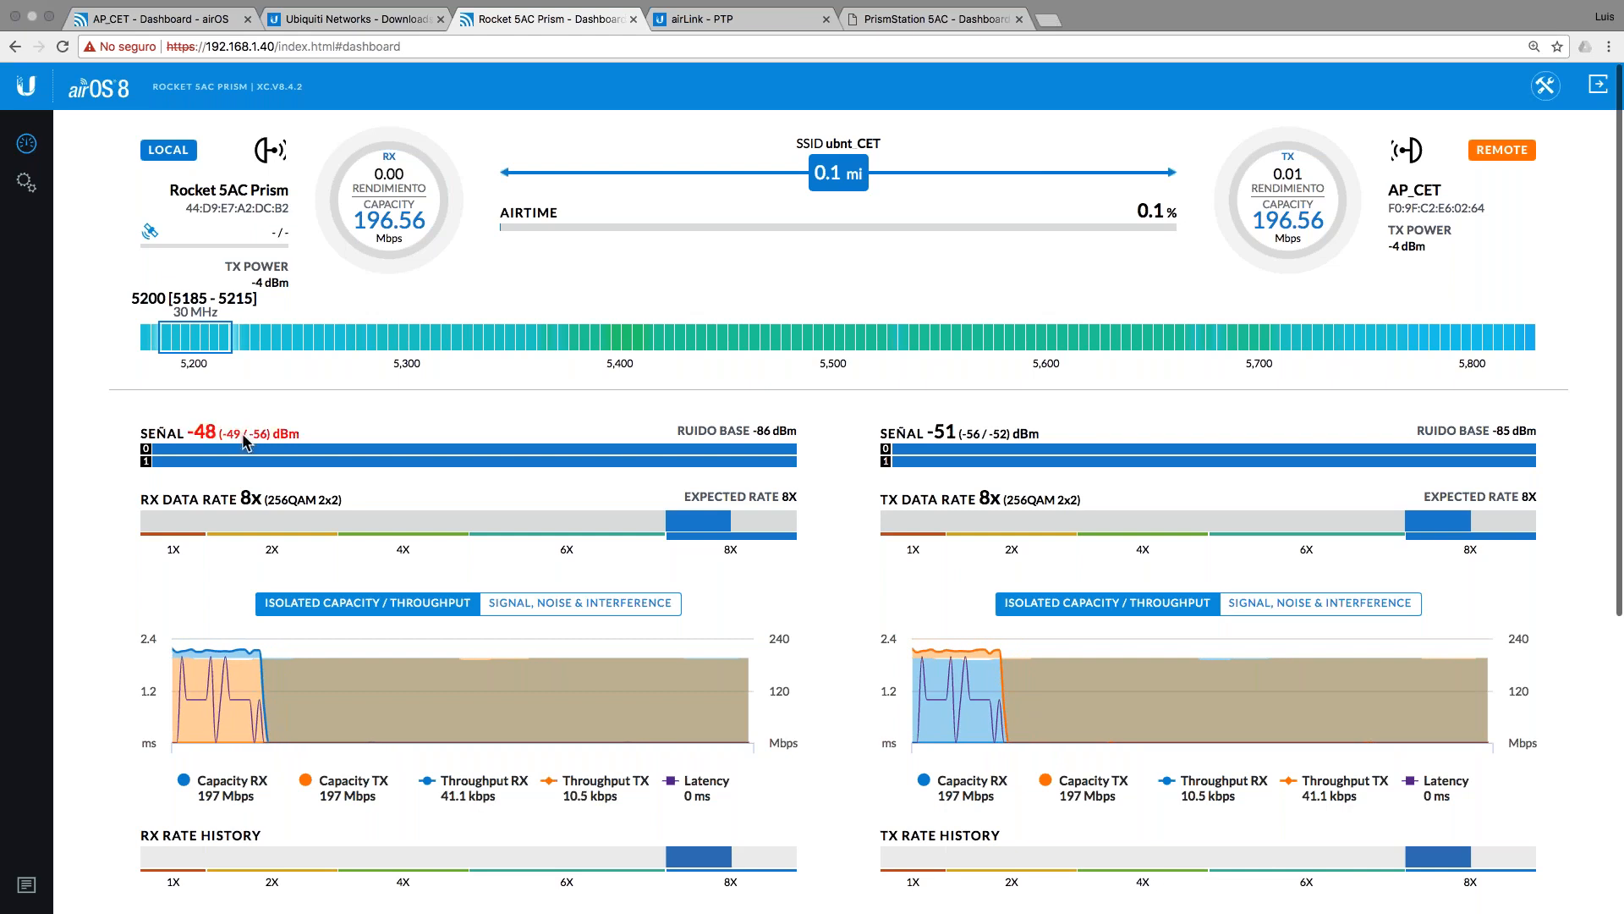
pyautogui.moveTo(245, 441)
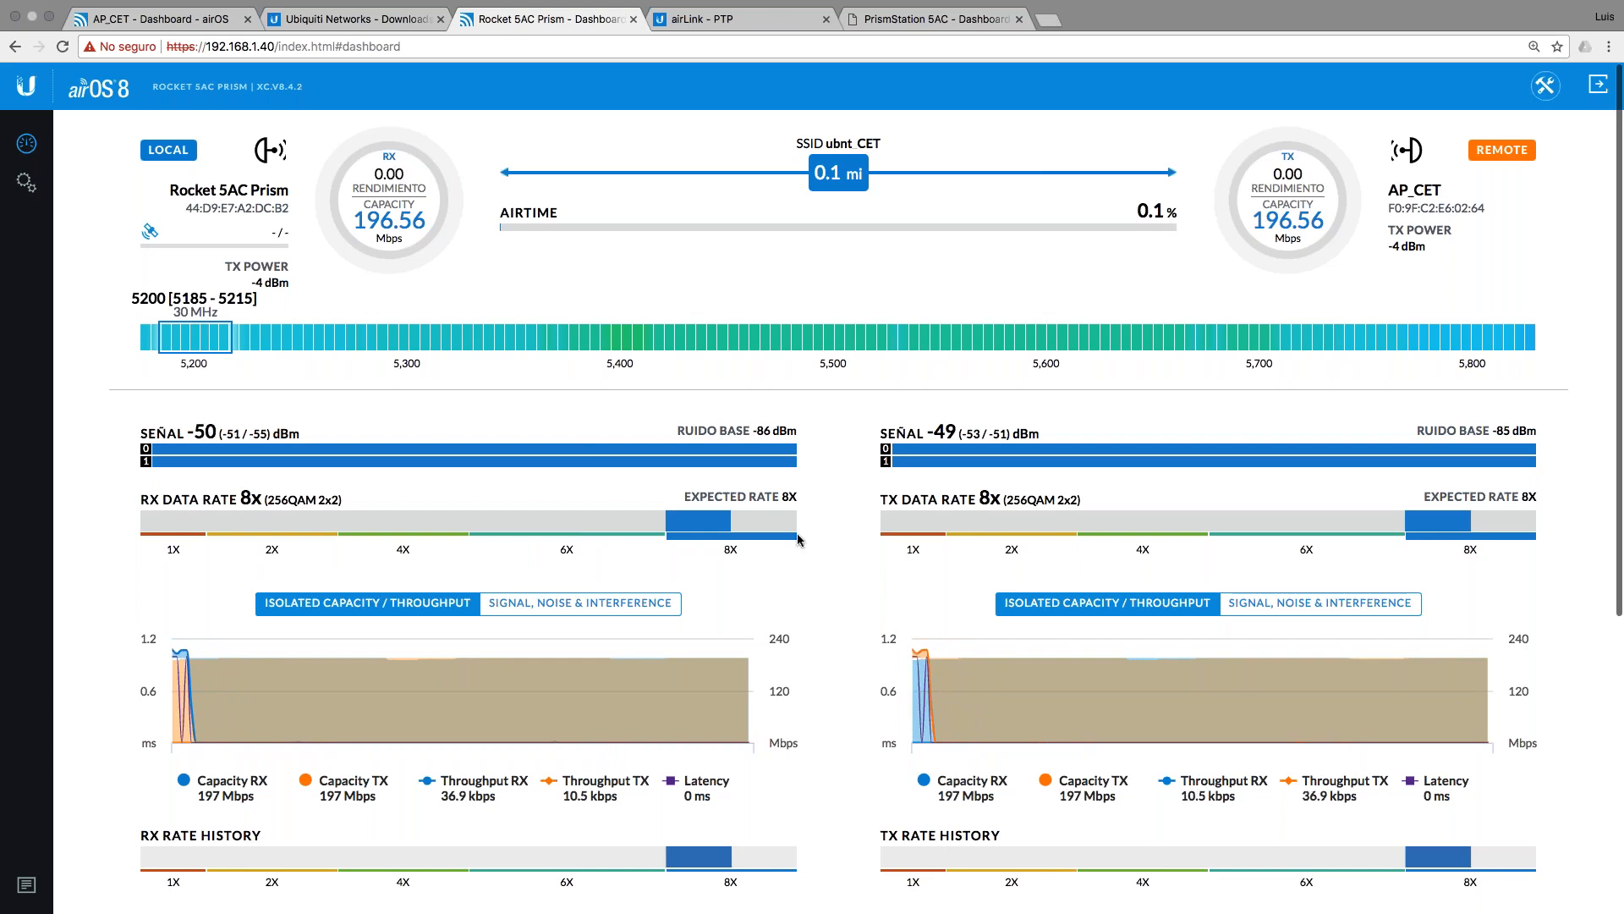
pyautogui.scroll(-10, 798, 539)
pyautogui.scroll(10, 808, 449)
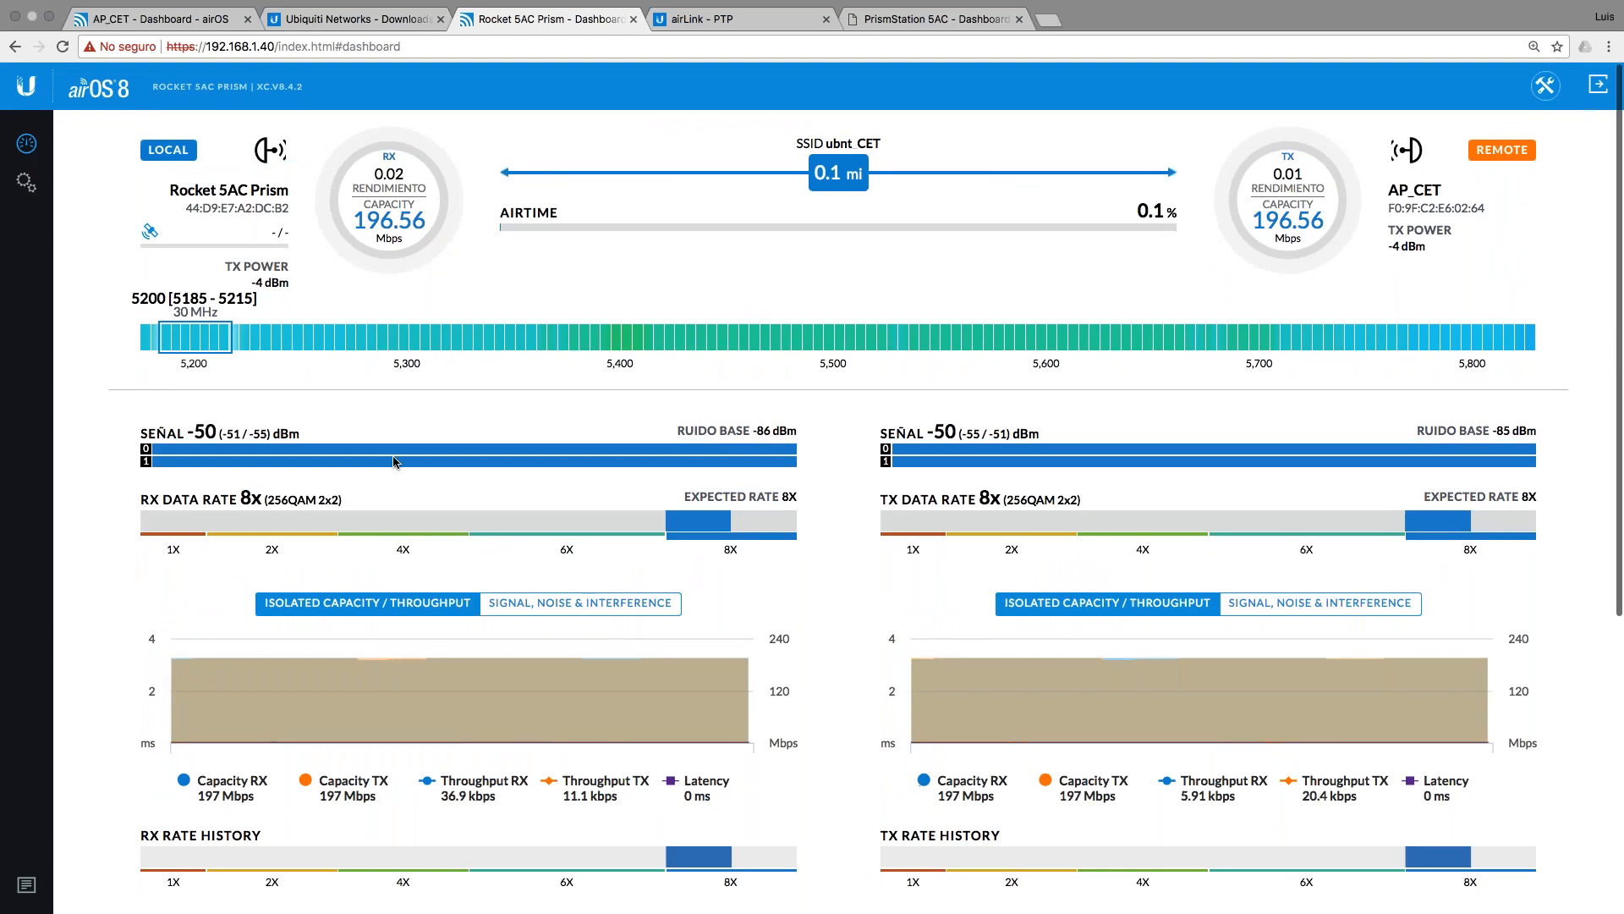
pyautogui.moveTo(204, 338)
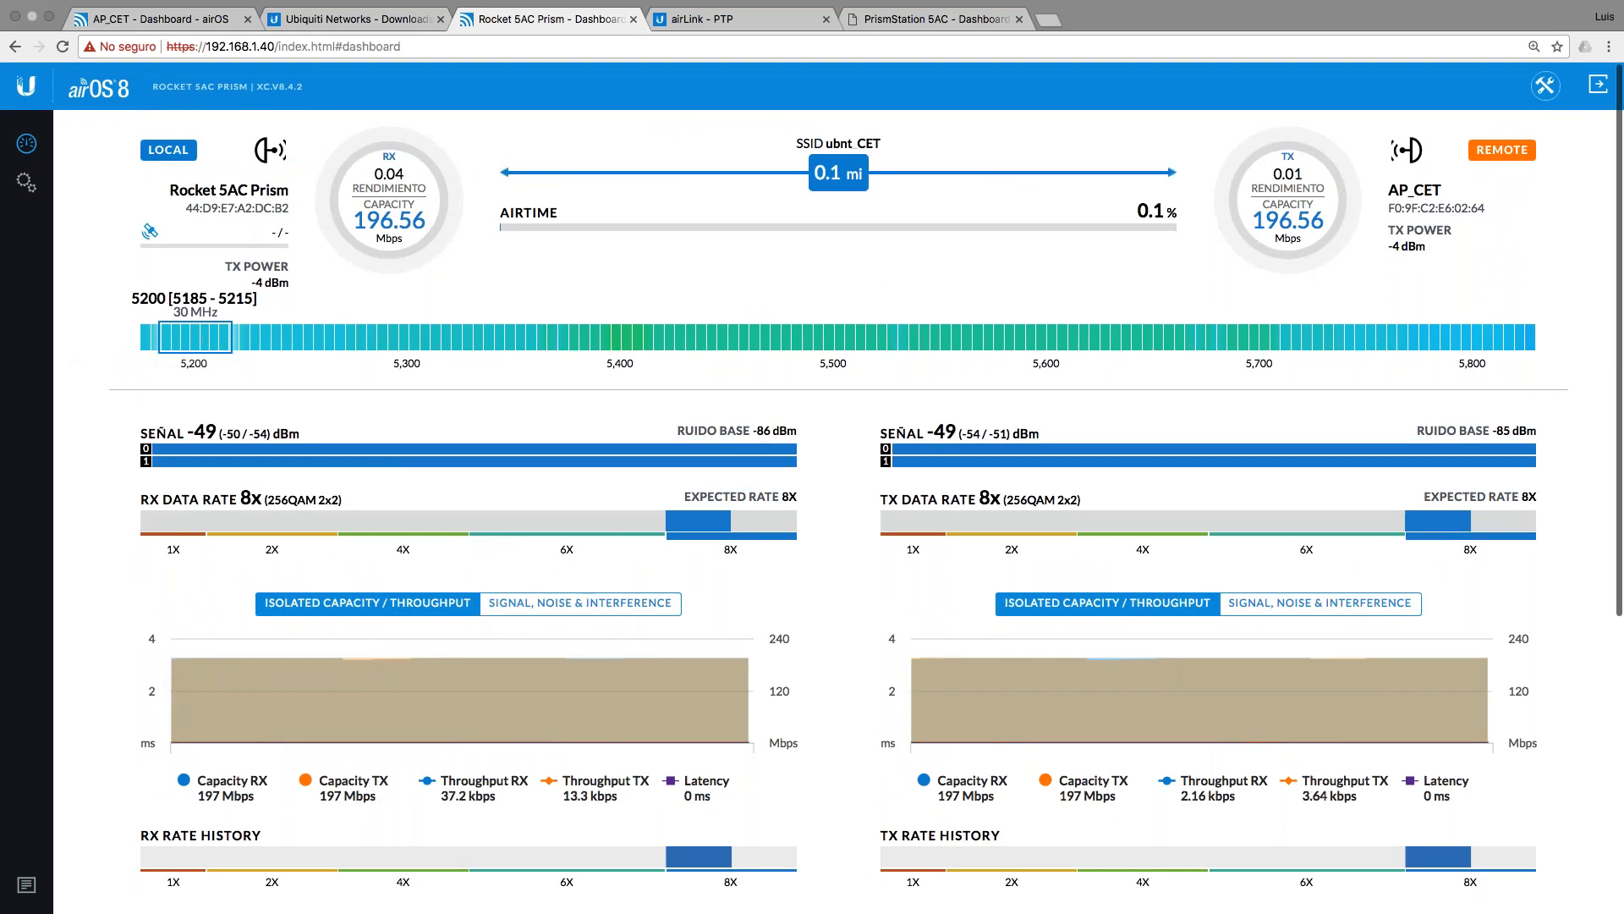
pyautogui.click(1544, 88)
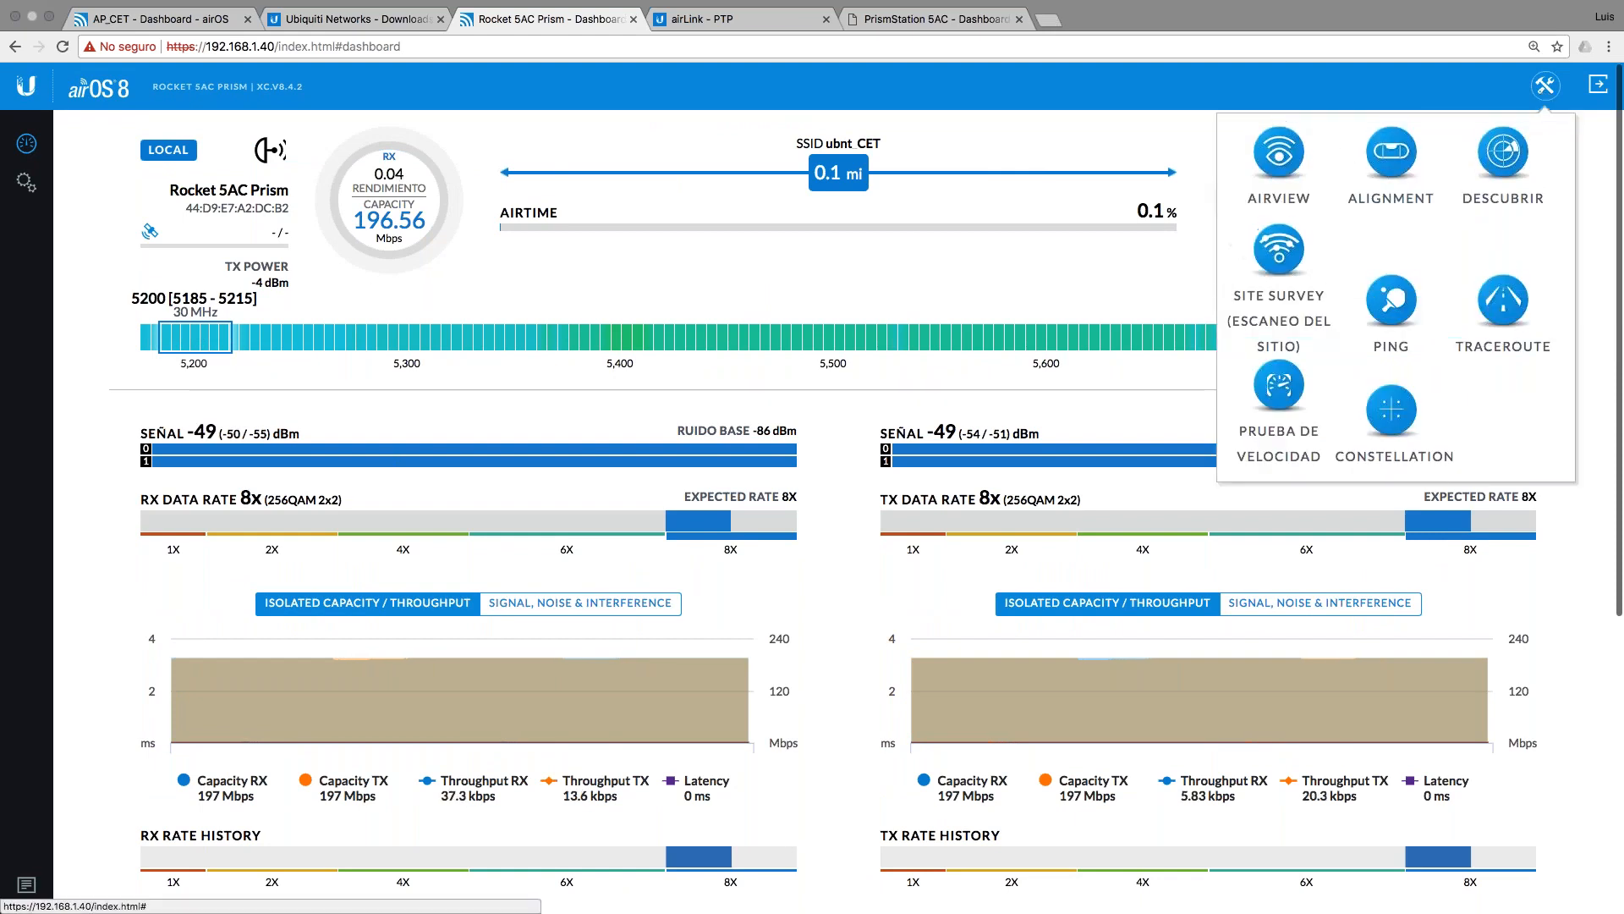
# Step: Inspect the AirView spectrum scan of 5100–5900 MHz, then close it
pyautogui.click(1282, 164)
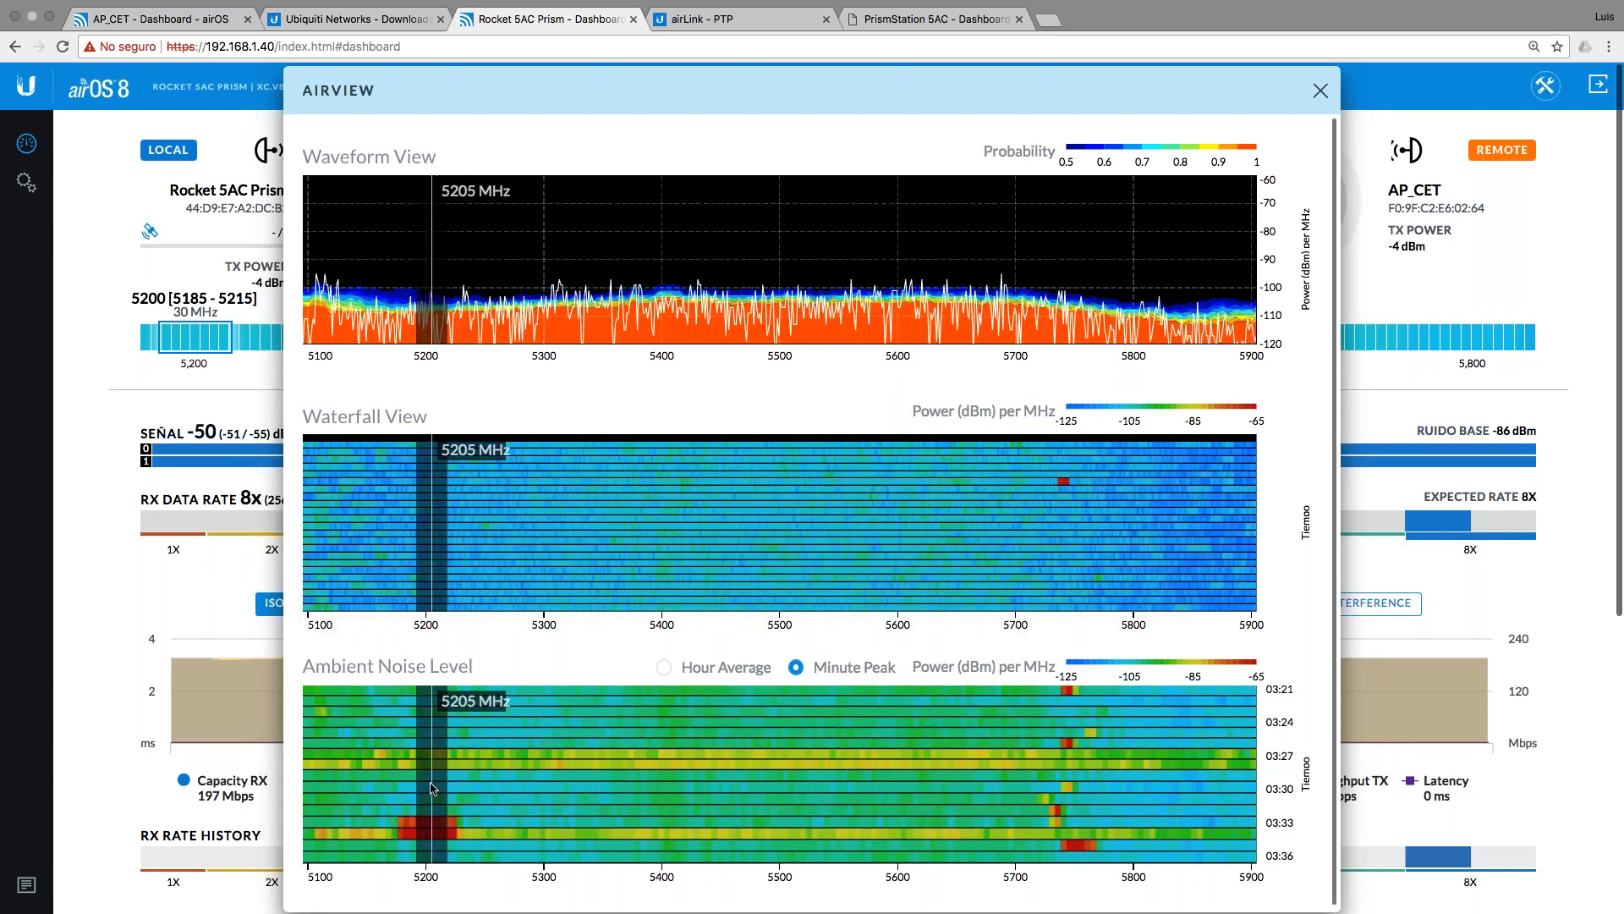
pyautogui.click(1320, 91)
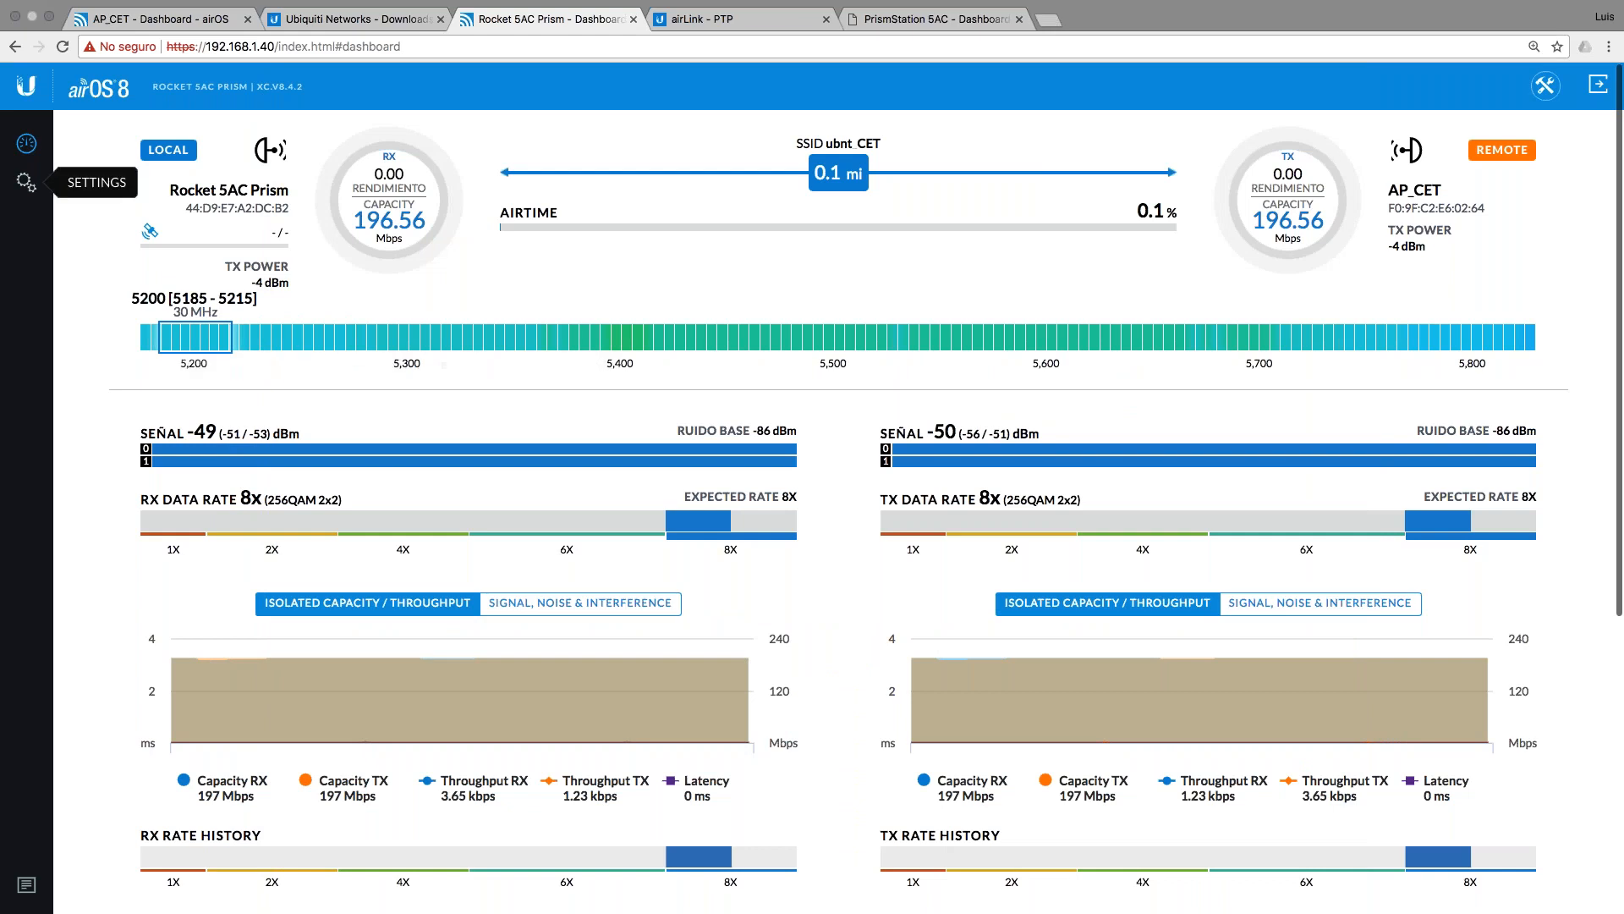
# Step: On the AP_CET radio, review airMagic's channel analysis around 5200 MHz, then go back to its dashboard
pyautogui.click(28, 188)
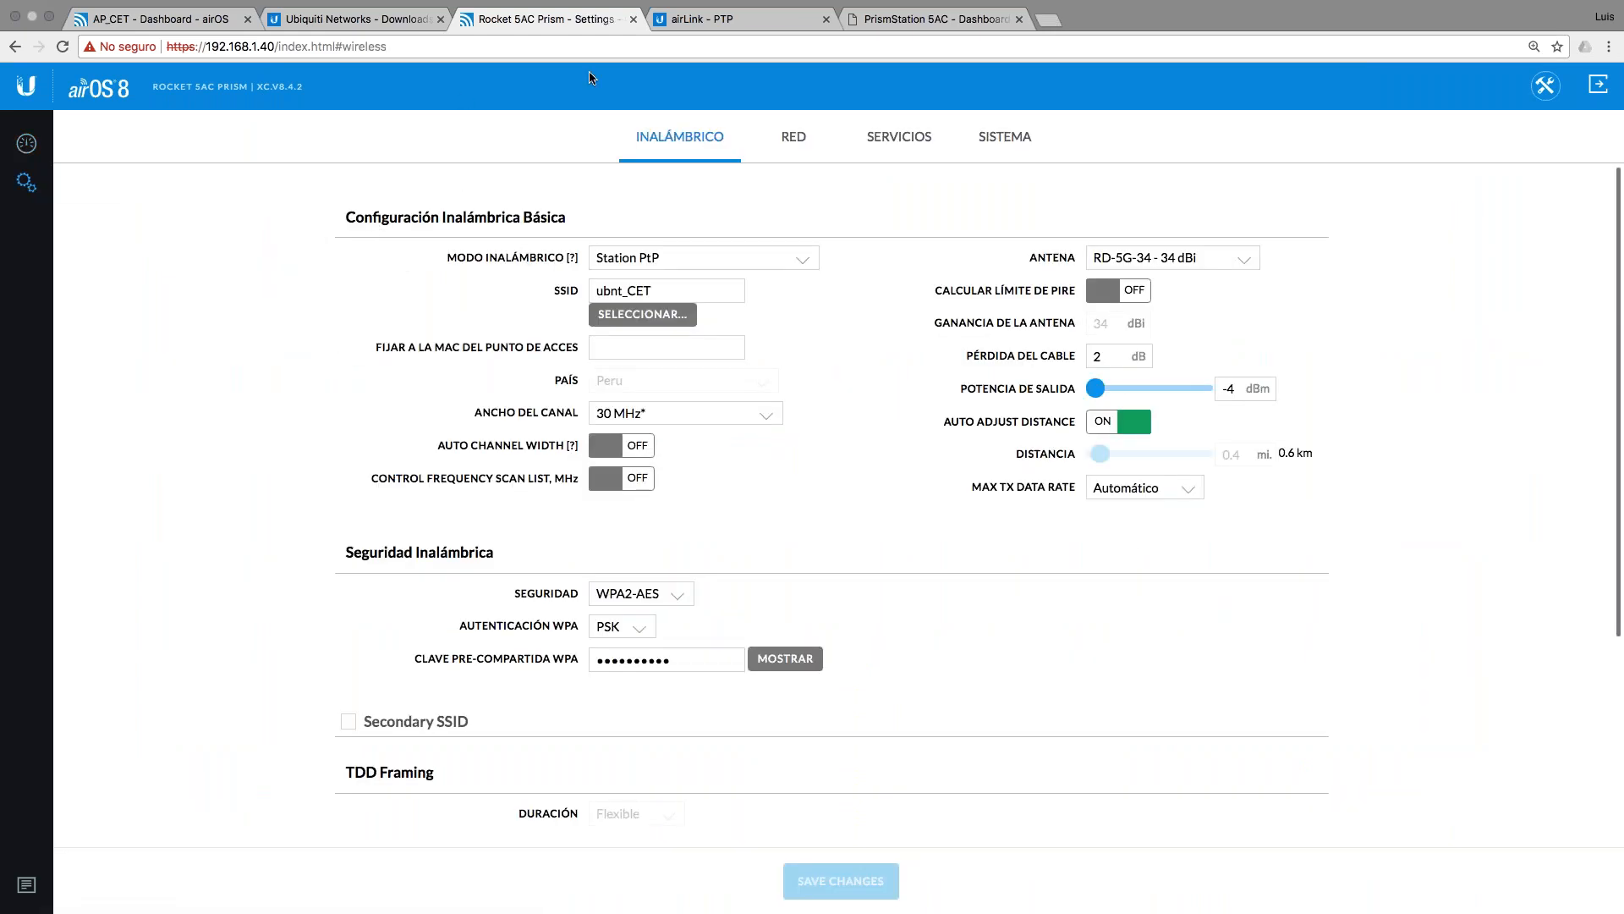
pyautogui.click(152, 36)
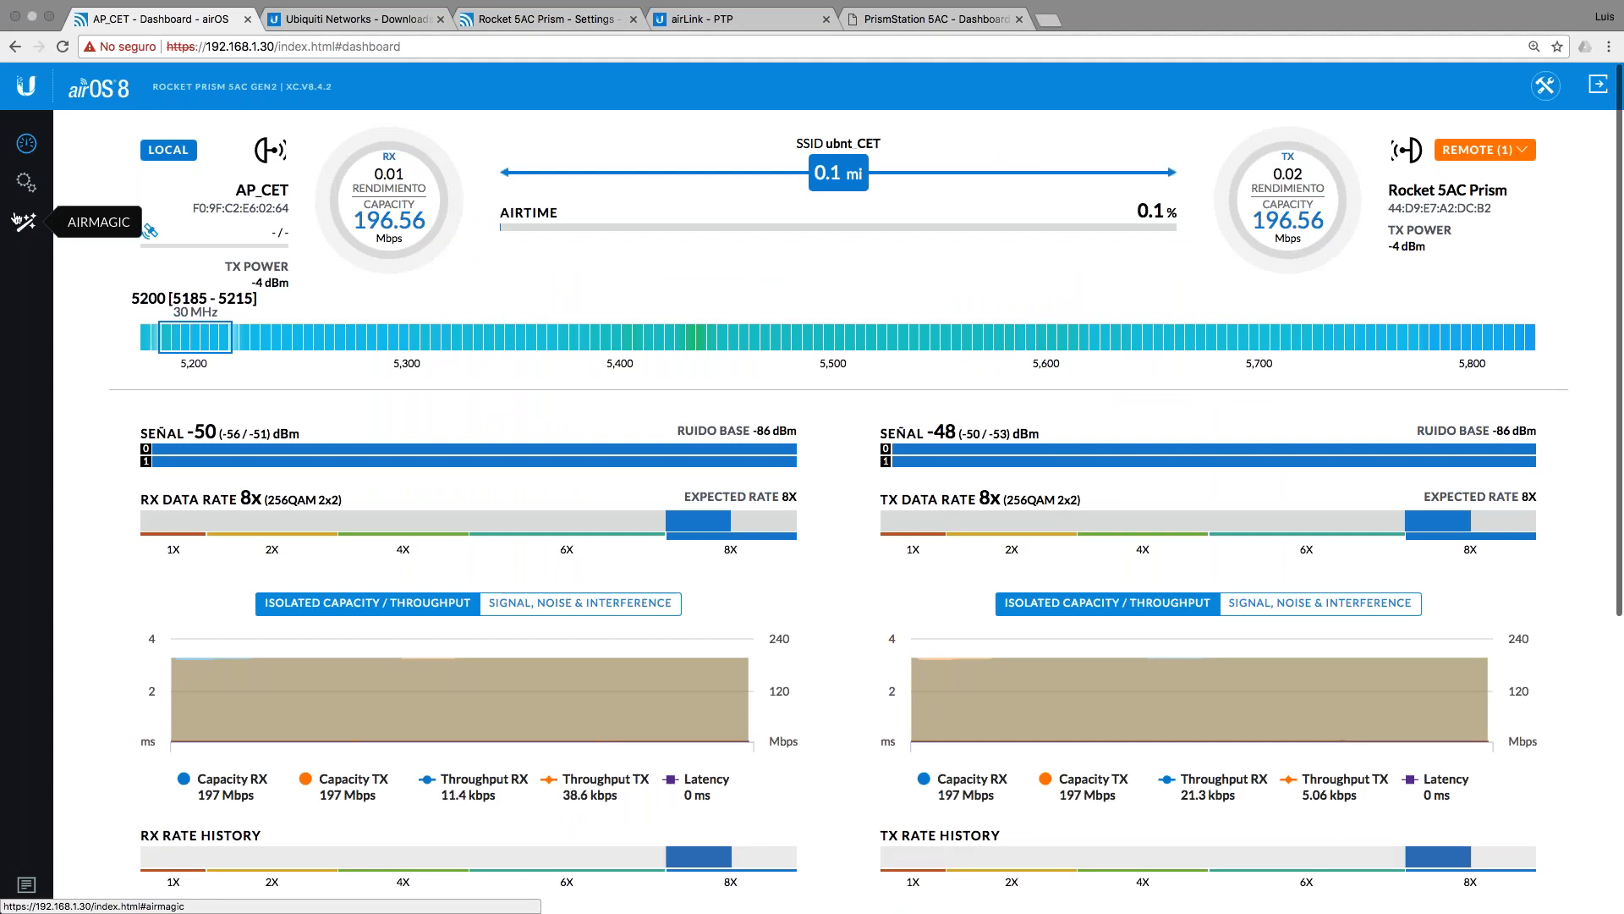
pyautogui.click(27, 224)
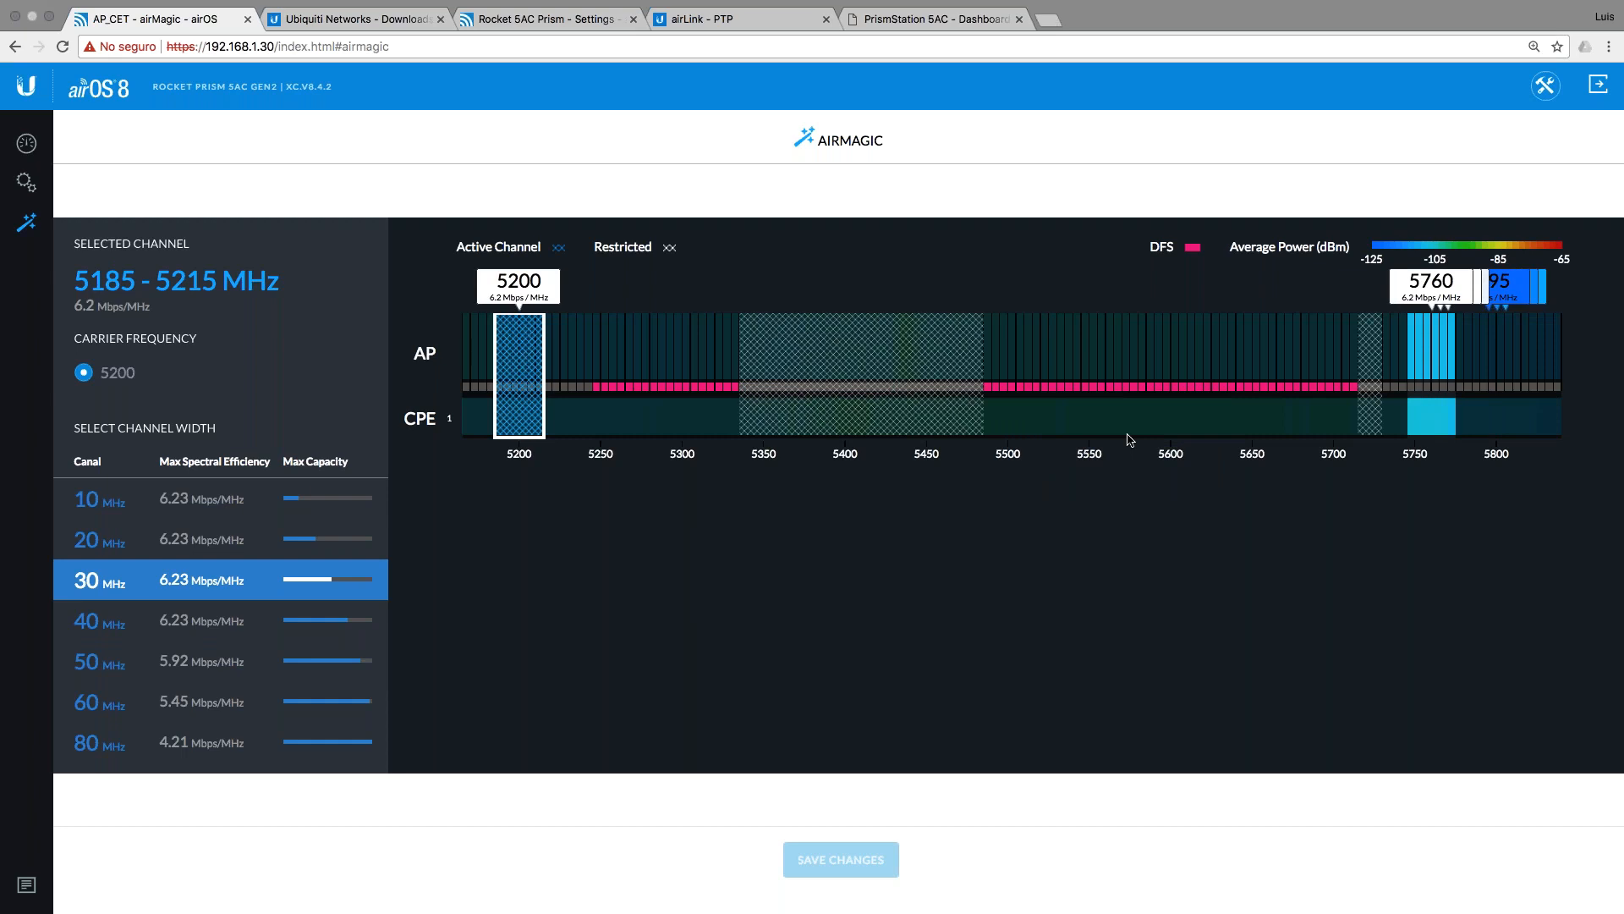
pyautogui.click(27, 153)
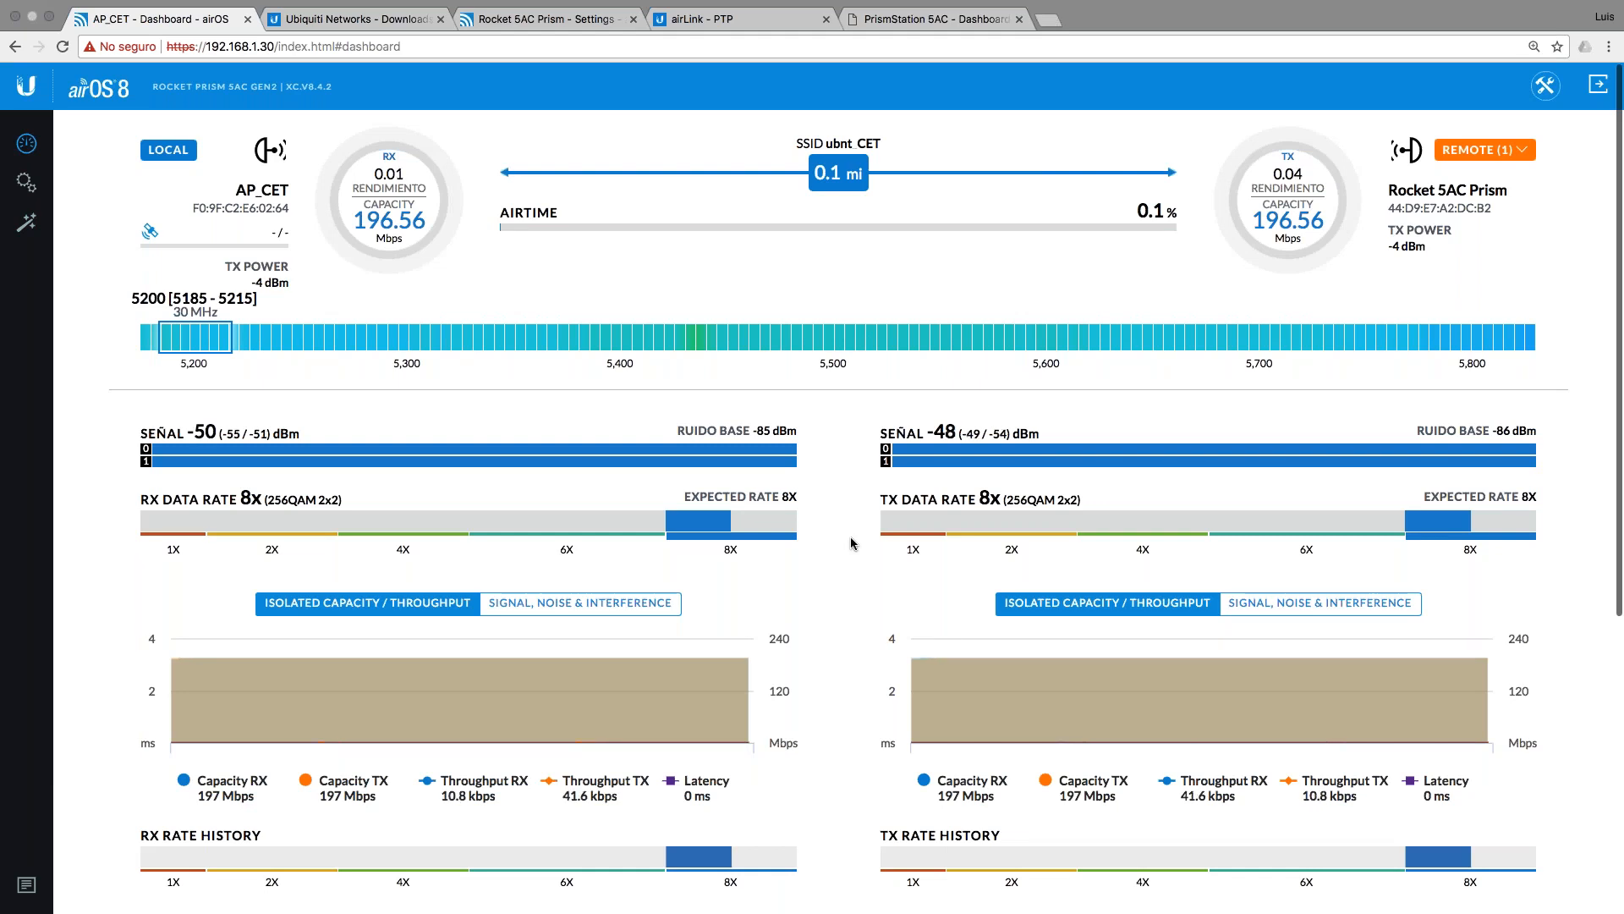
# Step: Check the airMAX PtP configuration plan slide in Keynote, then open AP_CET's link tools list
pyautogui.hotkey('ctrl', 'Left')
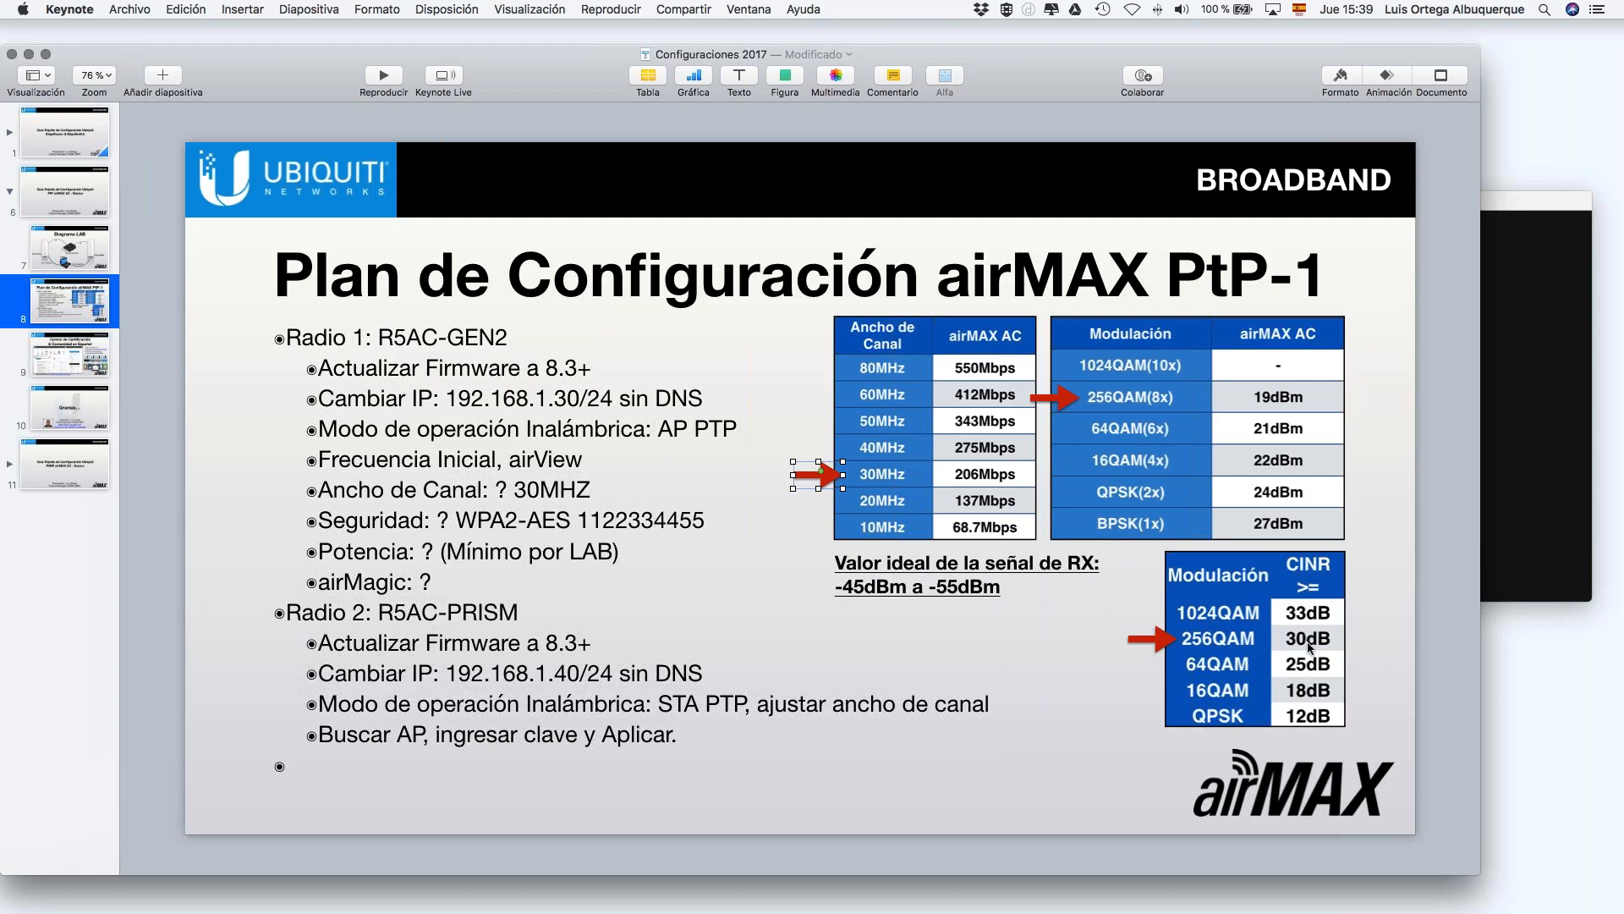
pyautogui.hotkey('ctrl', 'Right')
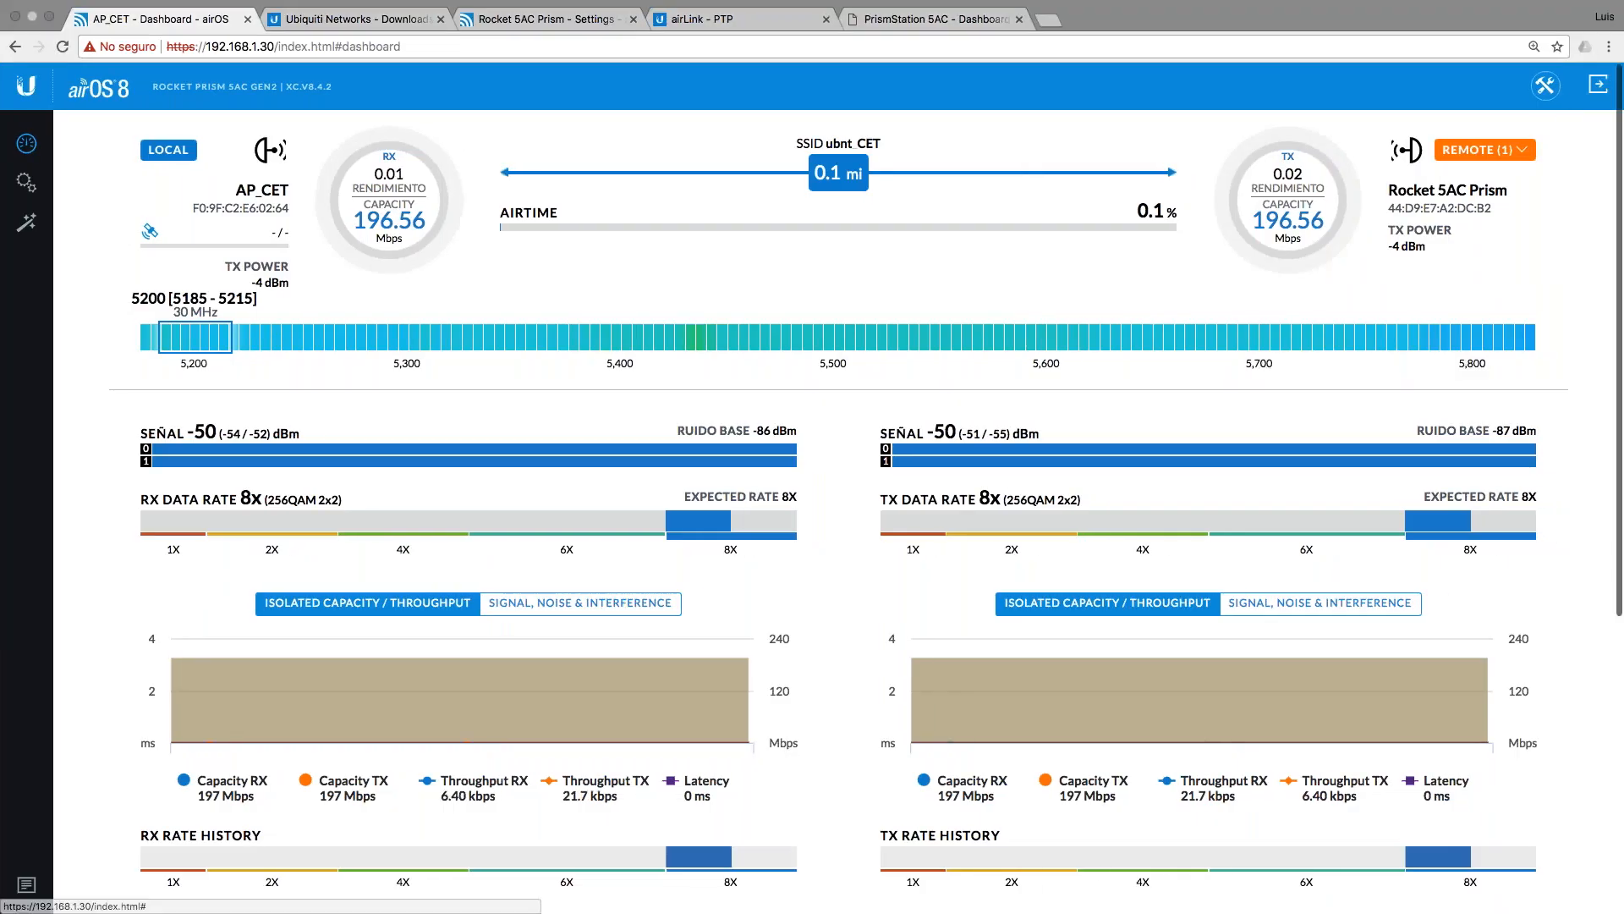
pyautogui.click(1544, 86)
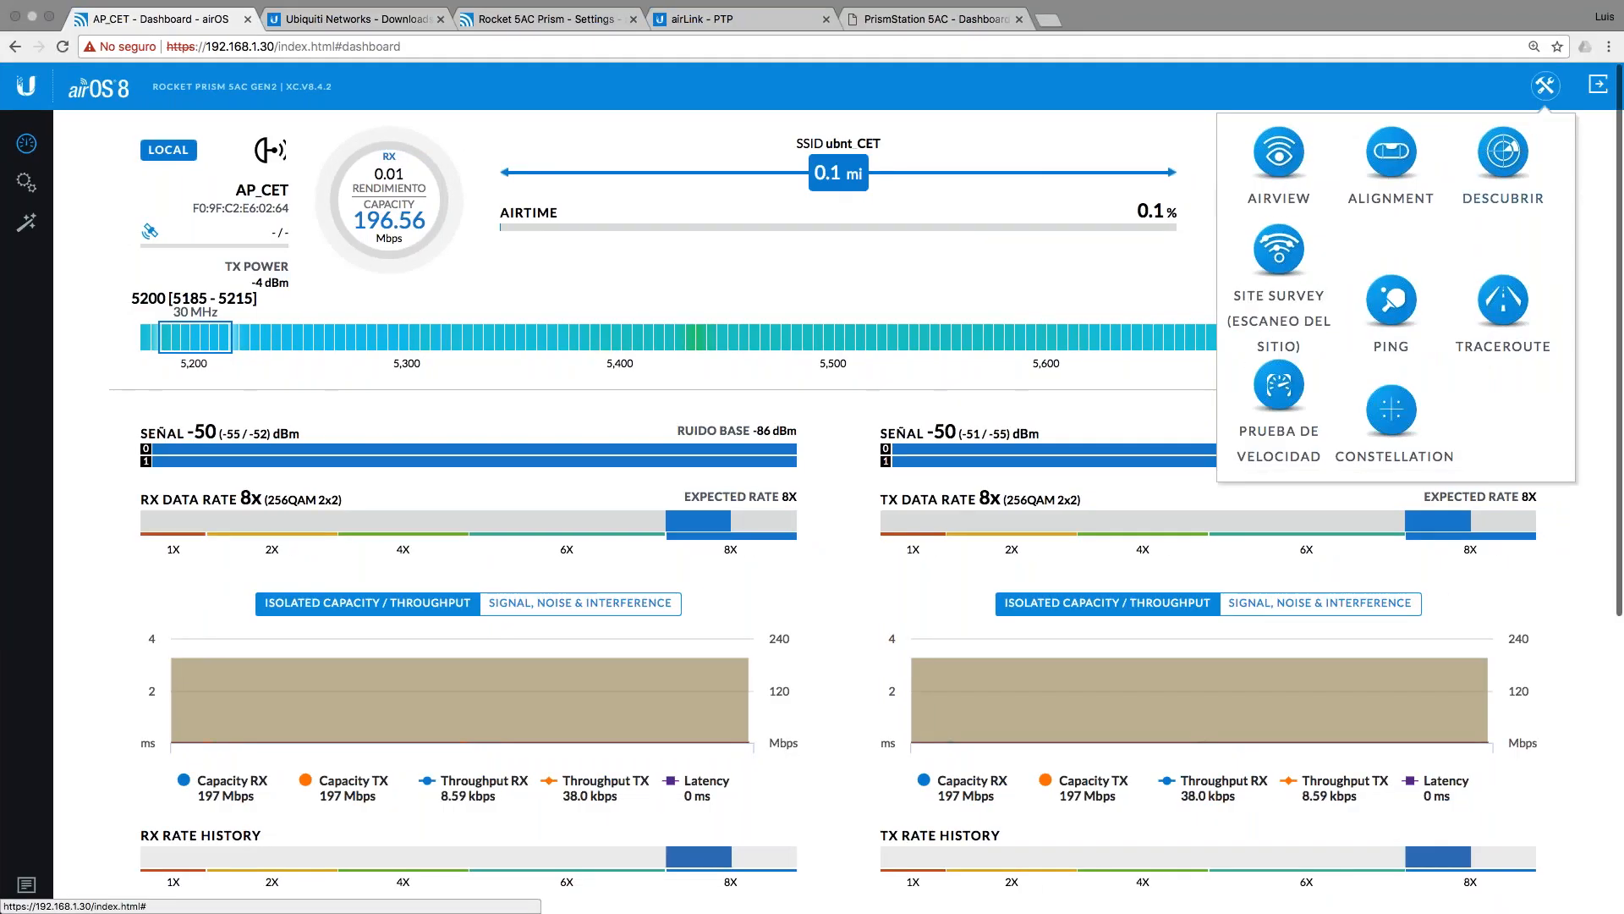
# Step: Open Constellation Diagrams: local CINR 36 dB at -49 dBm, remote Rocket 5AC Prism 35 dB at -48 dBm
pyautogui.click(1389, 413)
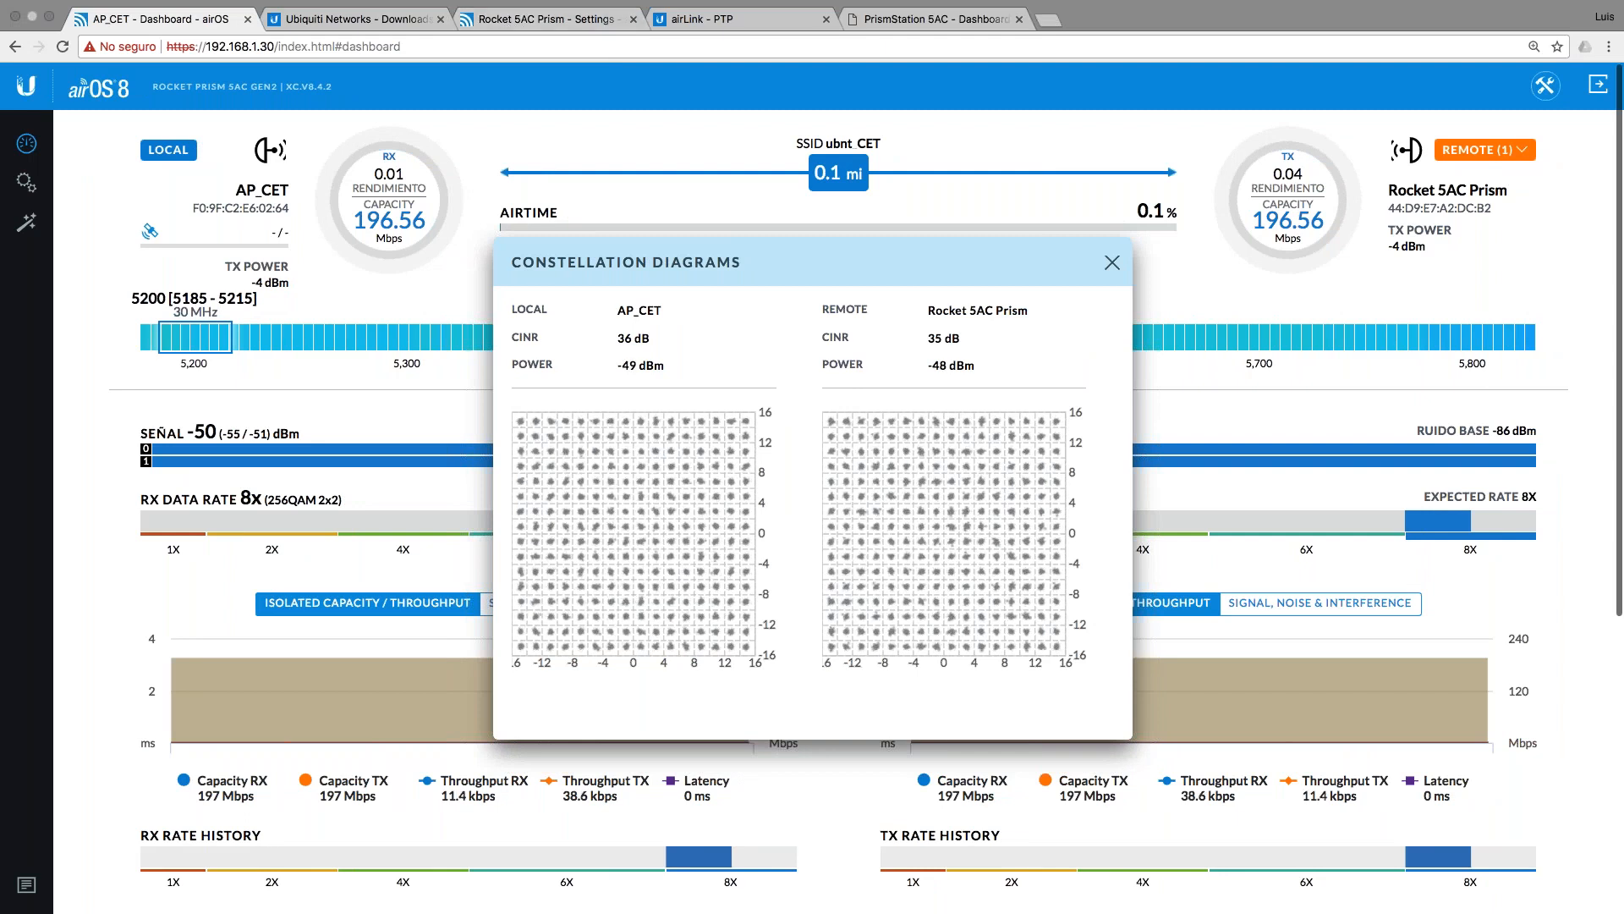
# Step: In Inalámbrico settings, set Max TX Data Rate to 6x (64QAM), save, and view the Keynote plan
pyautogui.click(28, 186)
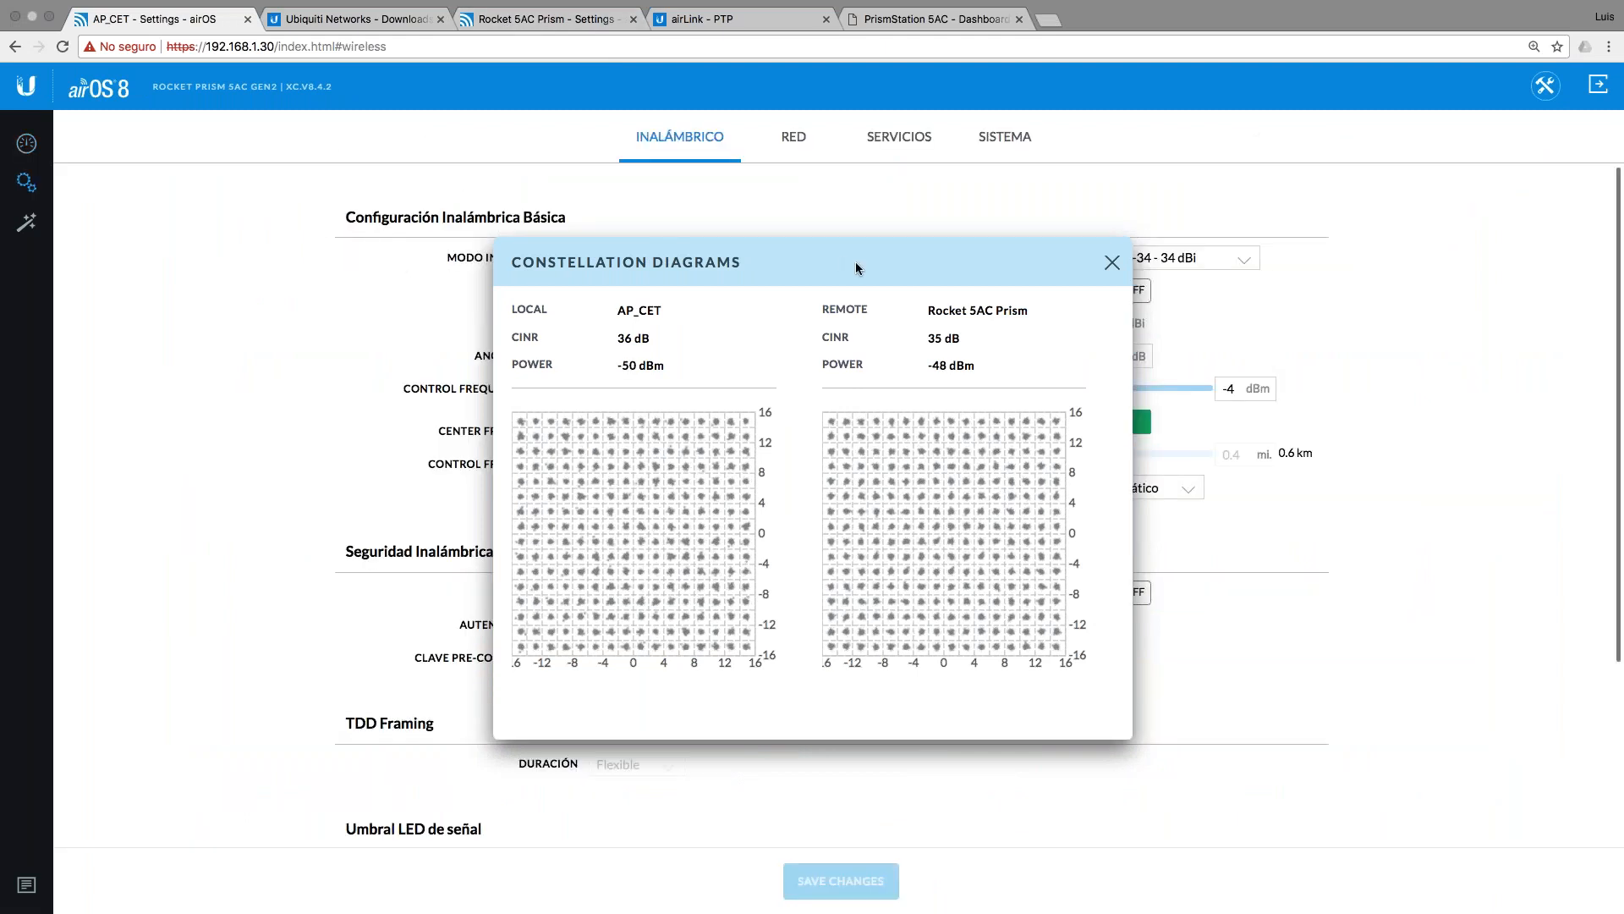
pyautogui.click(1112, 264)
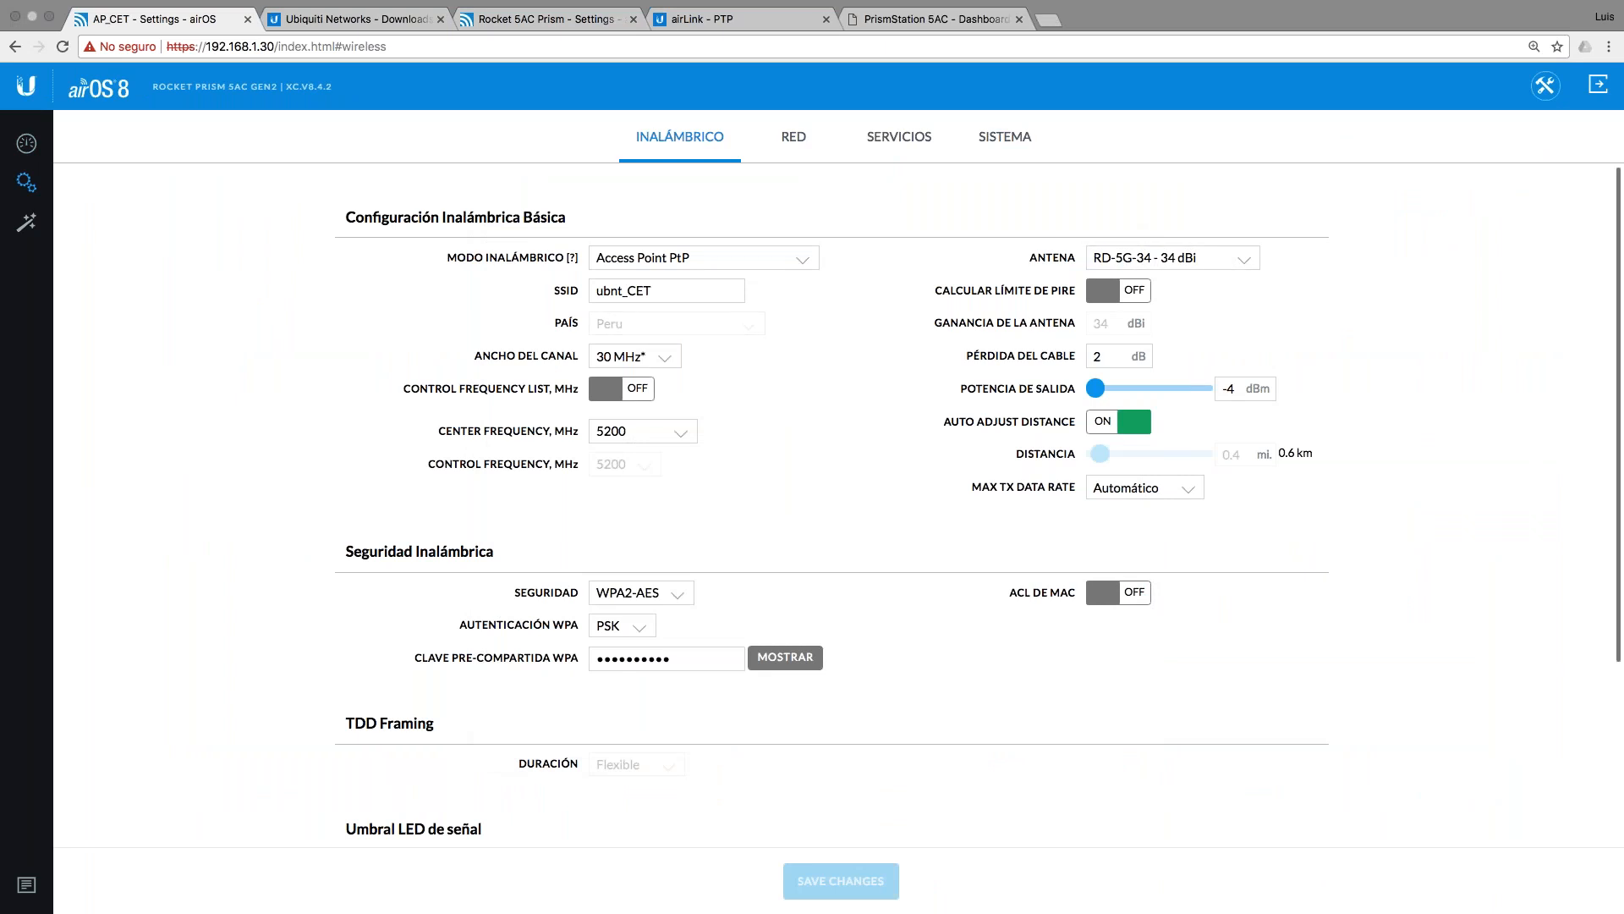
pyautogui.click(1184, 493)
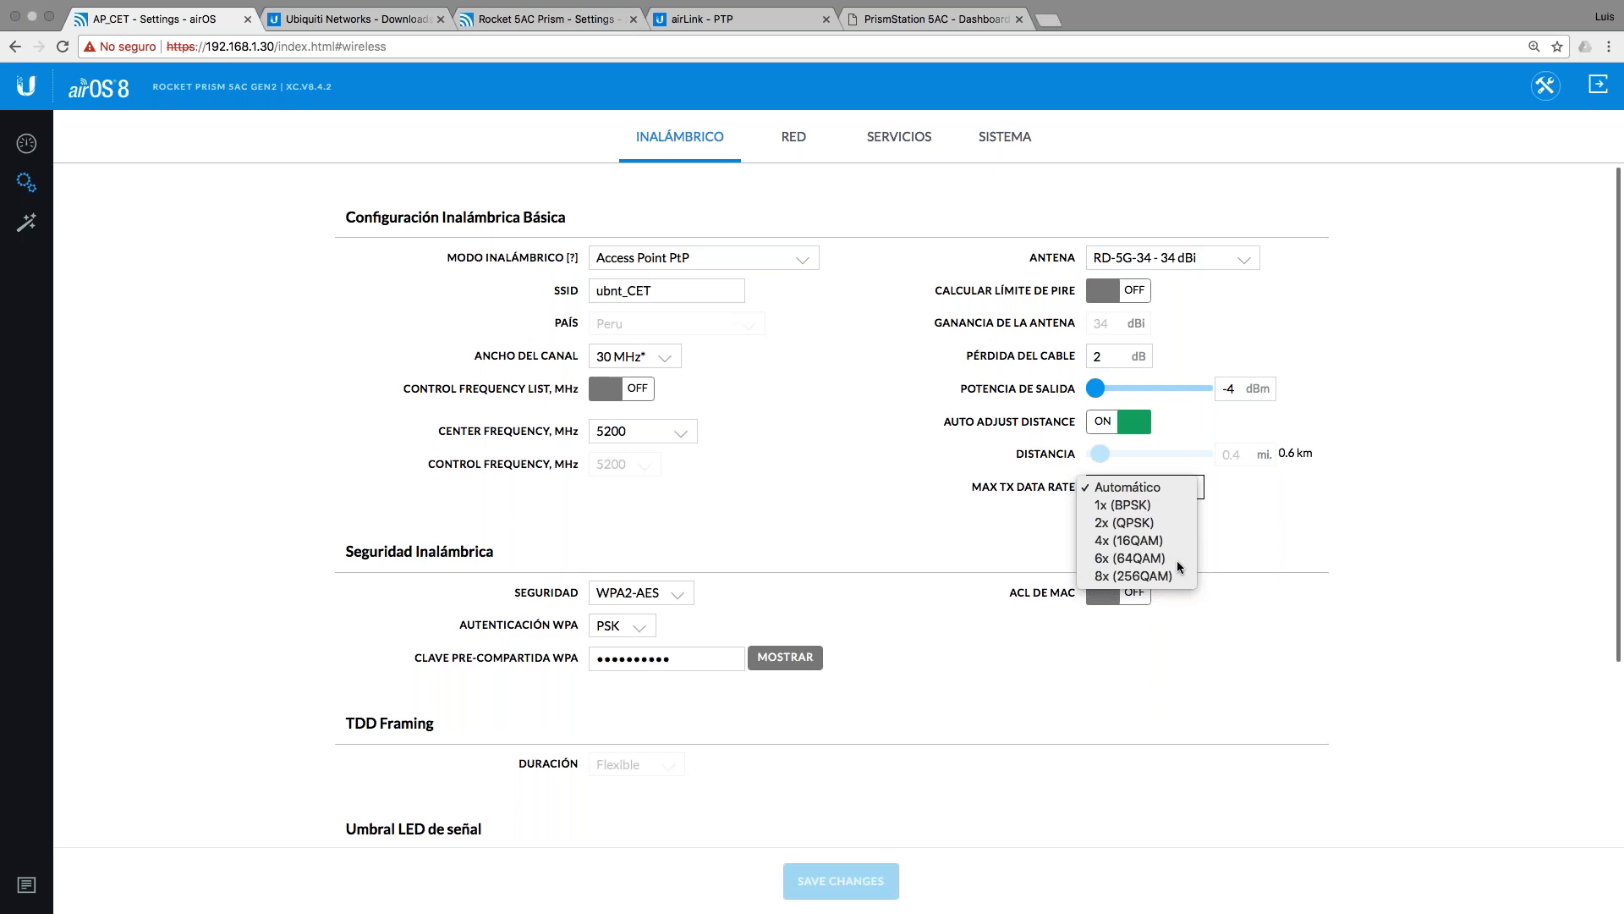
pyautogui.click(1178, 561)
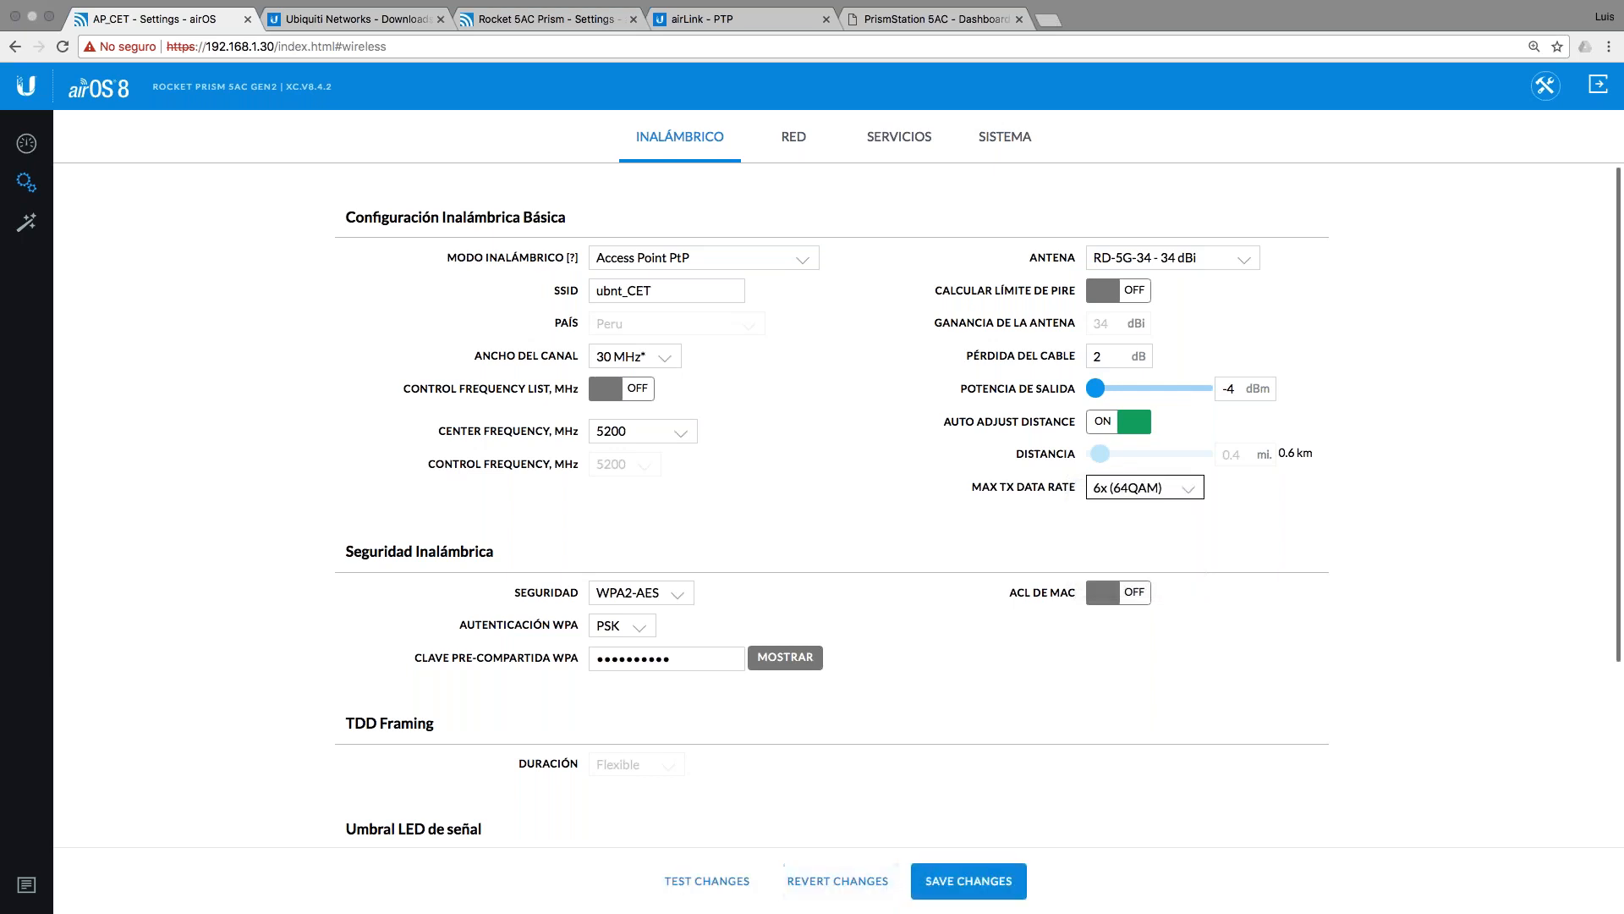
pyautogui.click(973, 880)
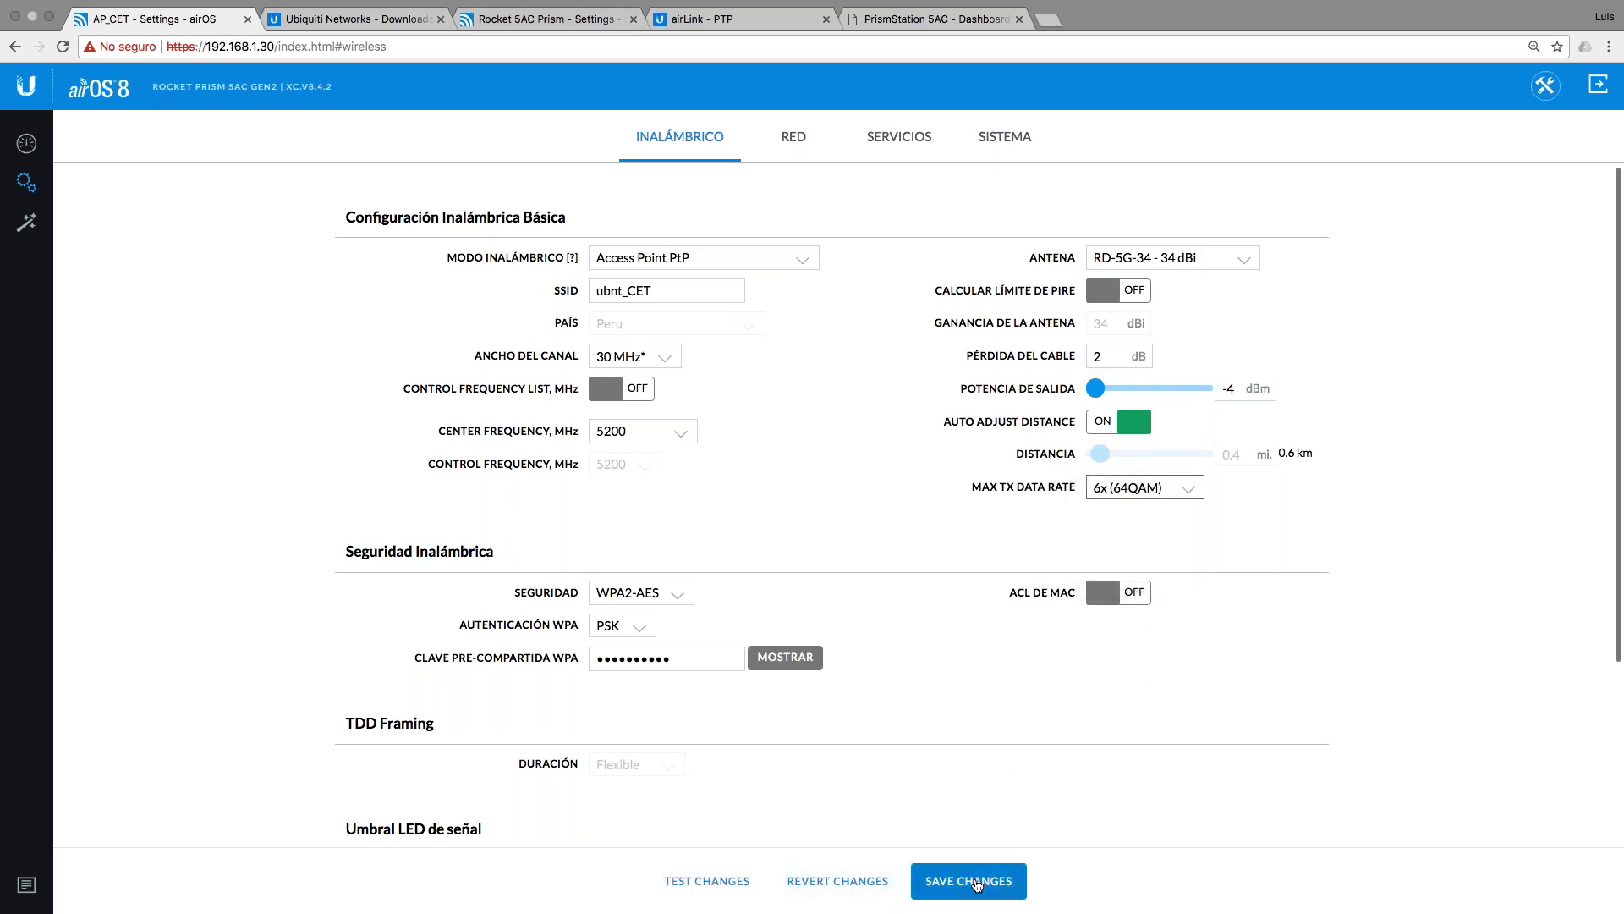
pyautogui.click(469, 256)
pyautogui.hotkey('ctrl', 'Left')
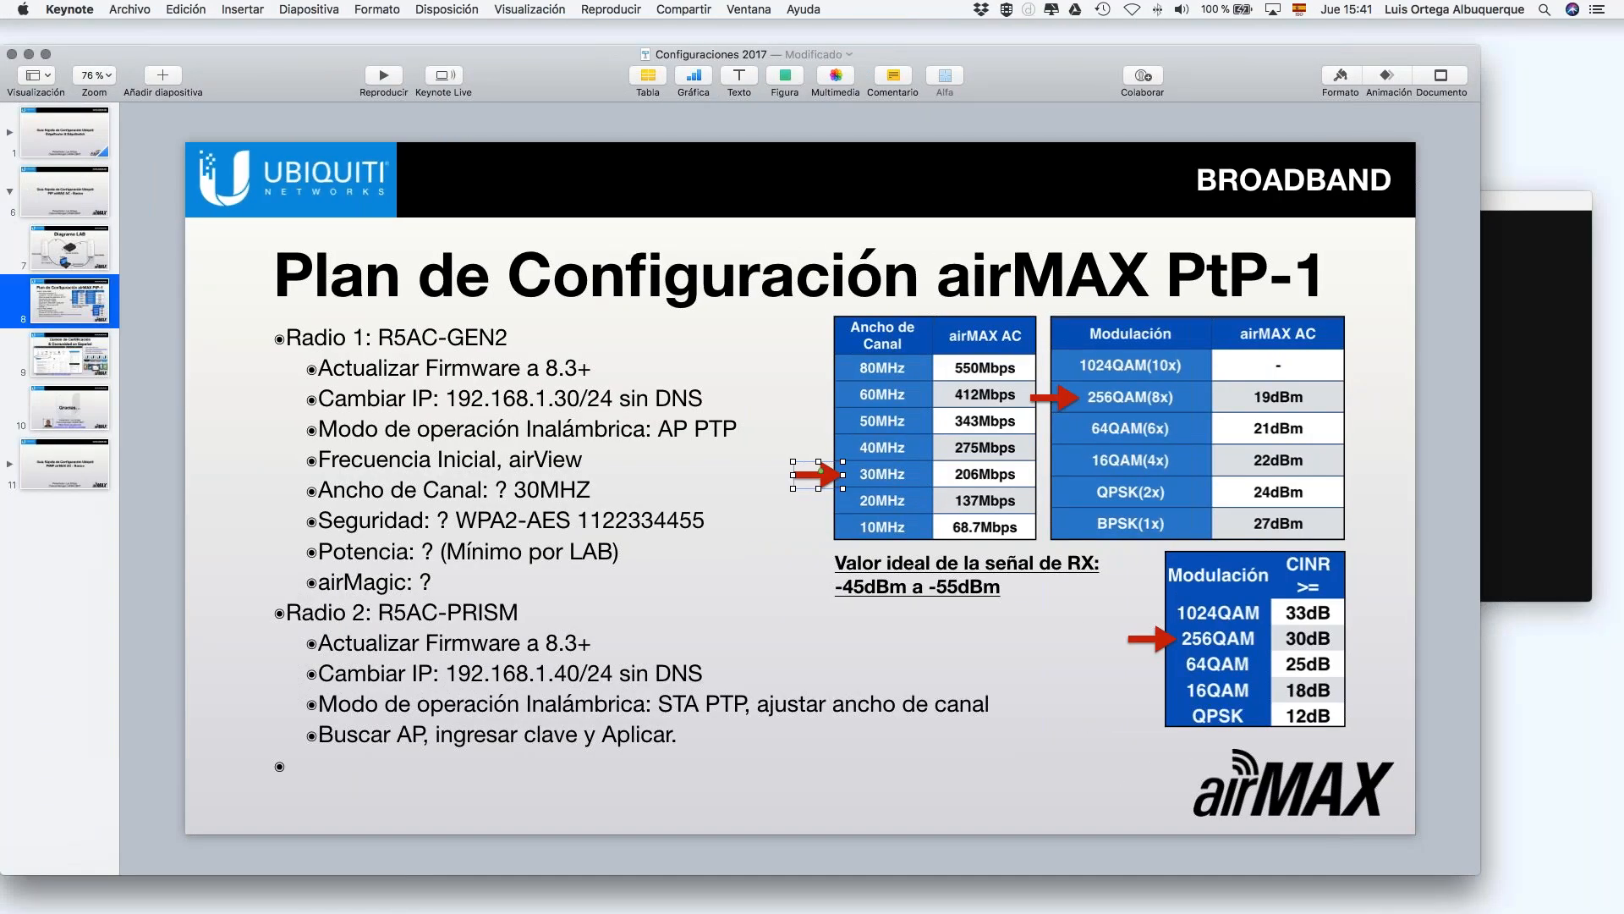
# Step: Confirm pings to 192.168.1.40 and 192.168.1.30 reply again at about 1–3 ms, then return to airOS
pyautogui.press('super+Tab')
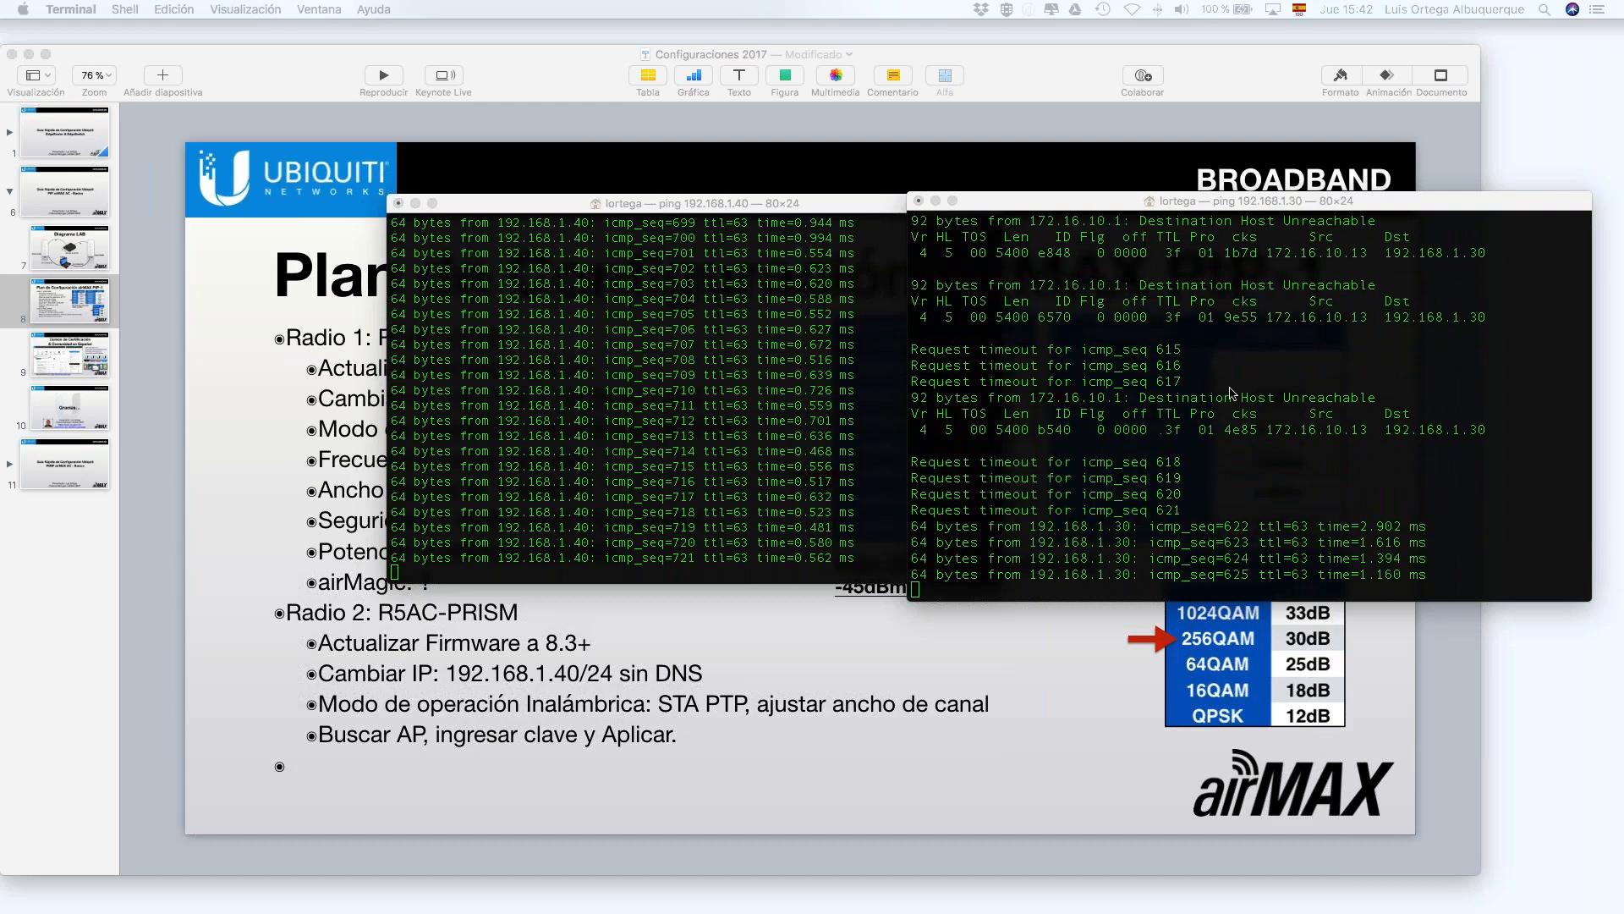
pyautogui.hotkey('ctrl', 'Right')
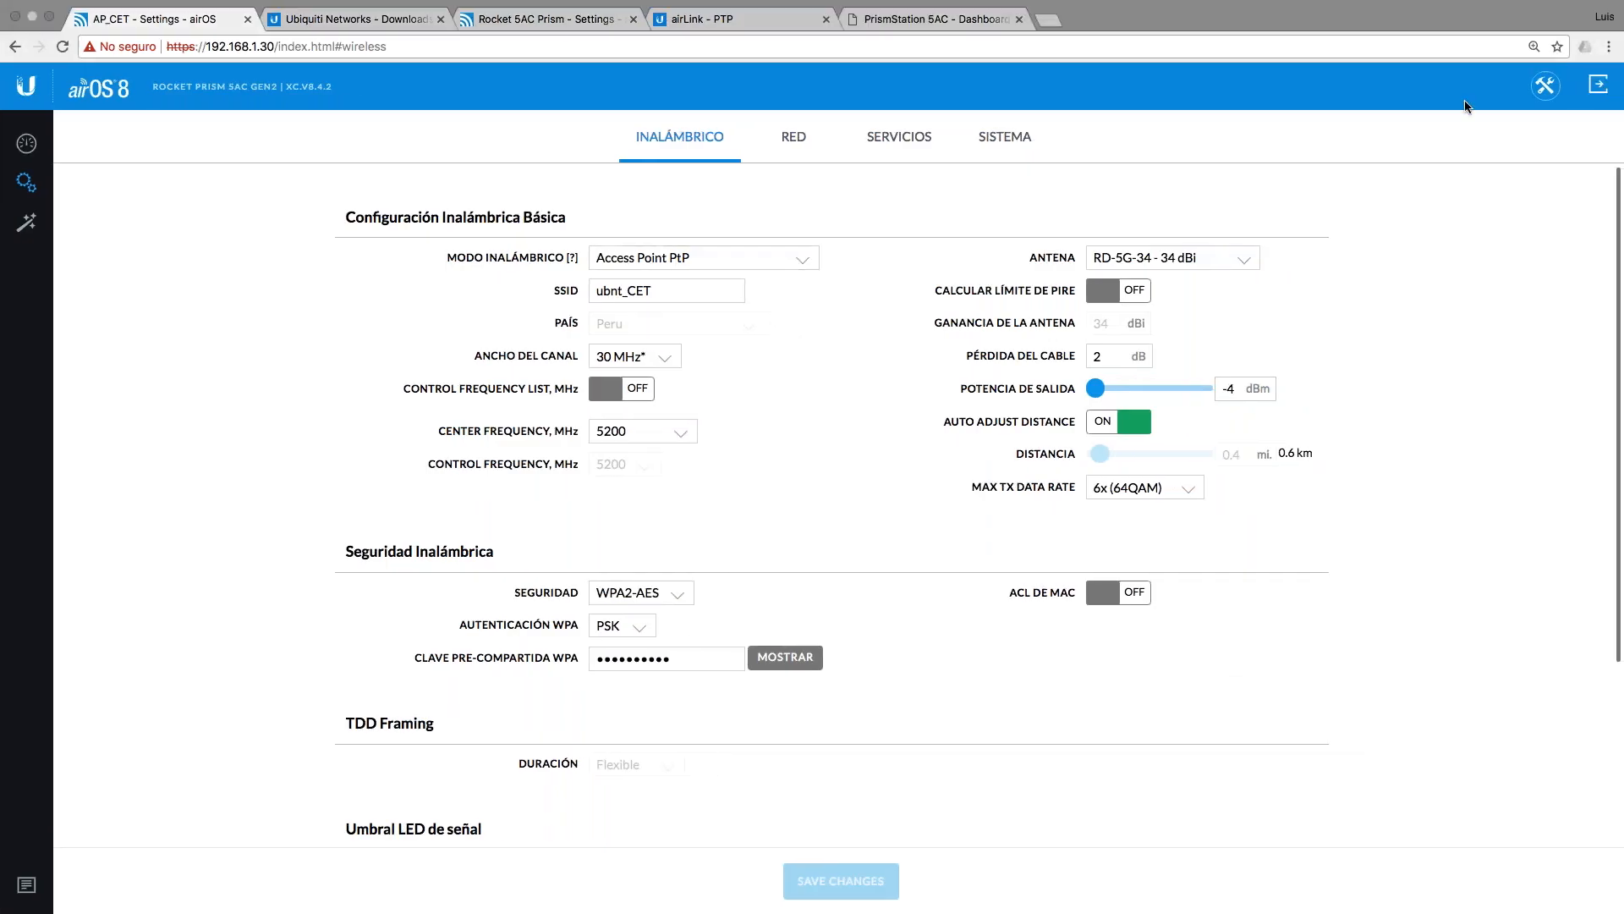
# Step: From AP_CET's wireless settings, open Constellation in the link tools list
pyautogui.click(1546, 86)
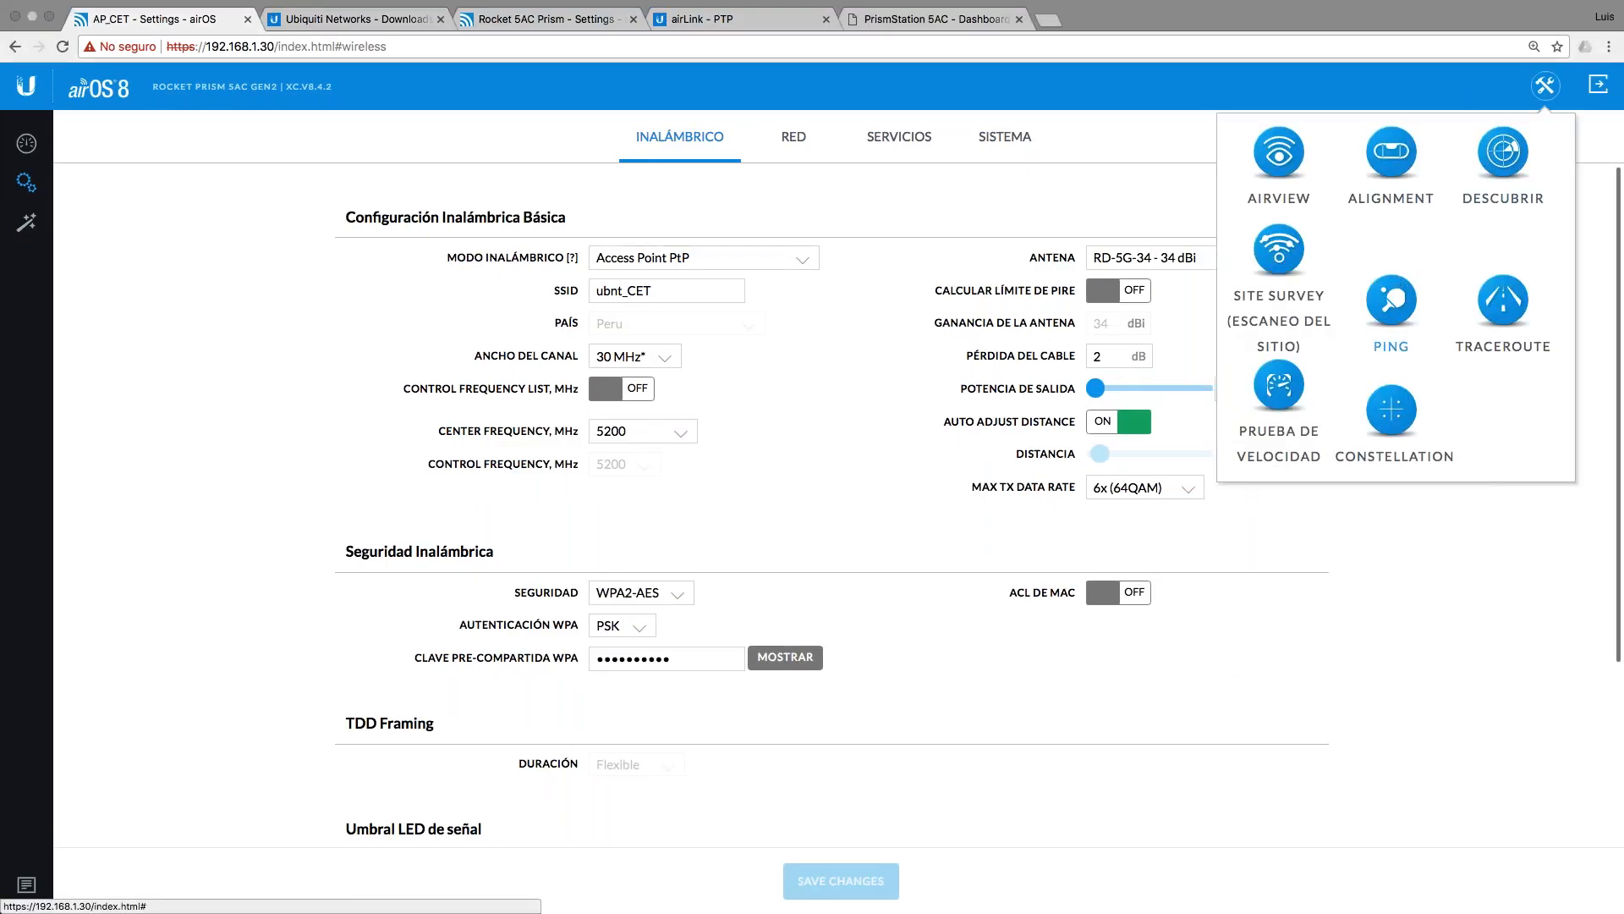
pyautogui.click(1398, 404)
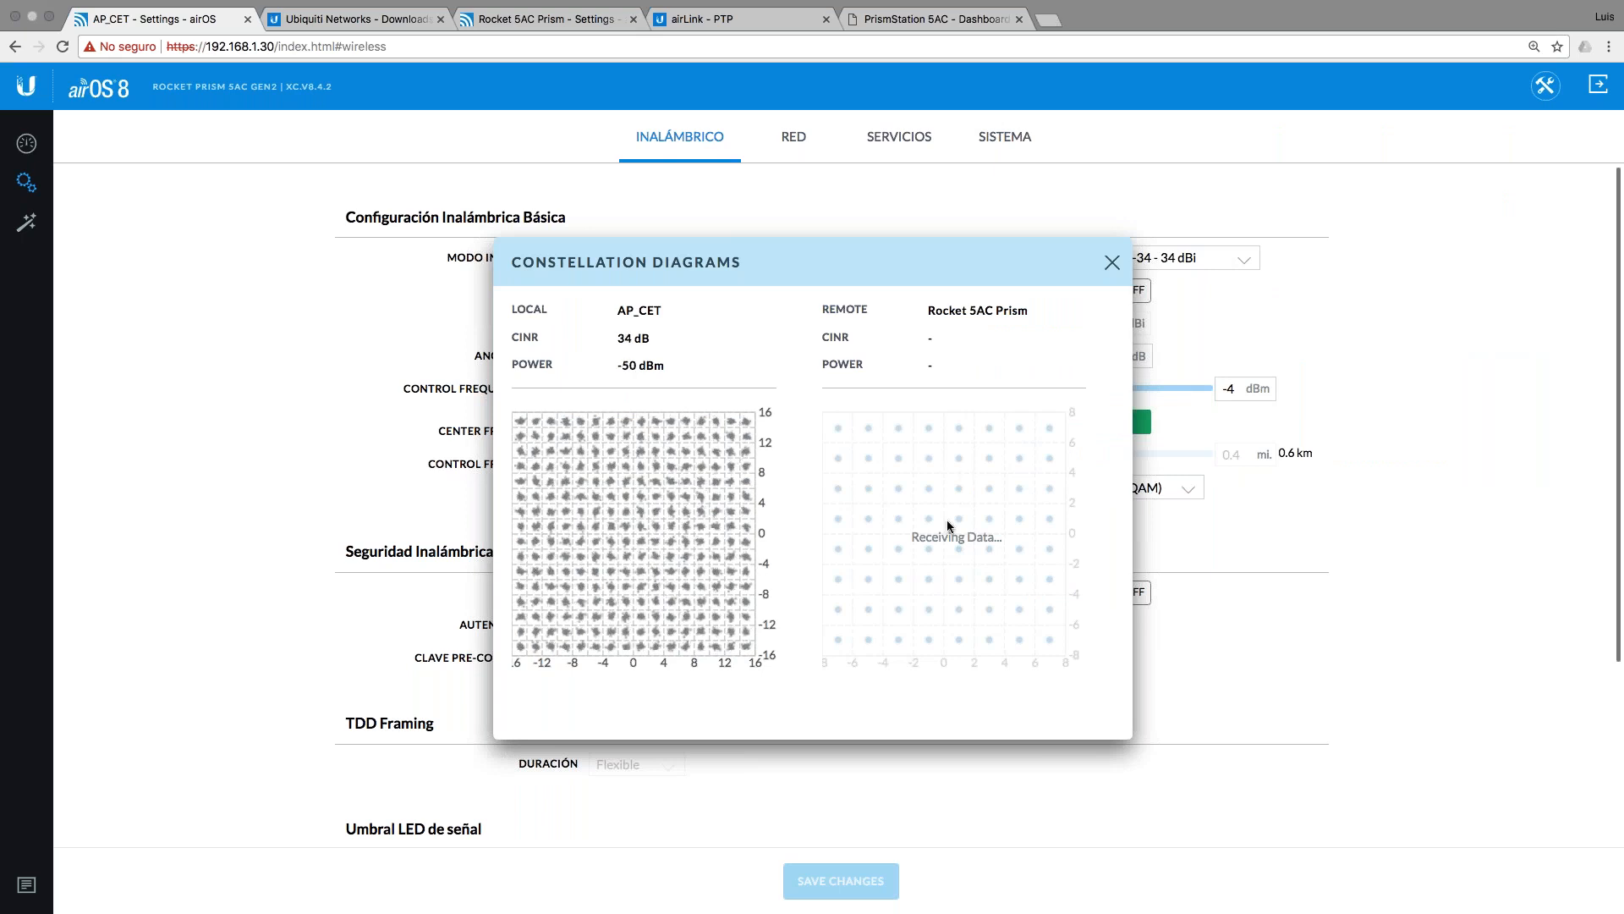
# Step: Move the constellation view aside and return to the AP_CET link dashboard
pyautogui.moveTo(1097, 262); pyautogui.dragTo(945, 298)
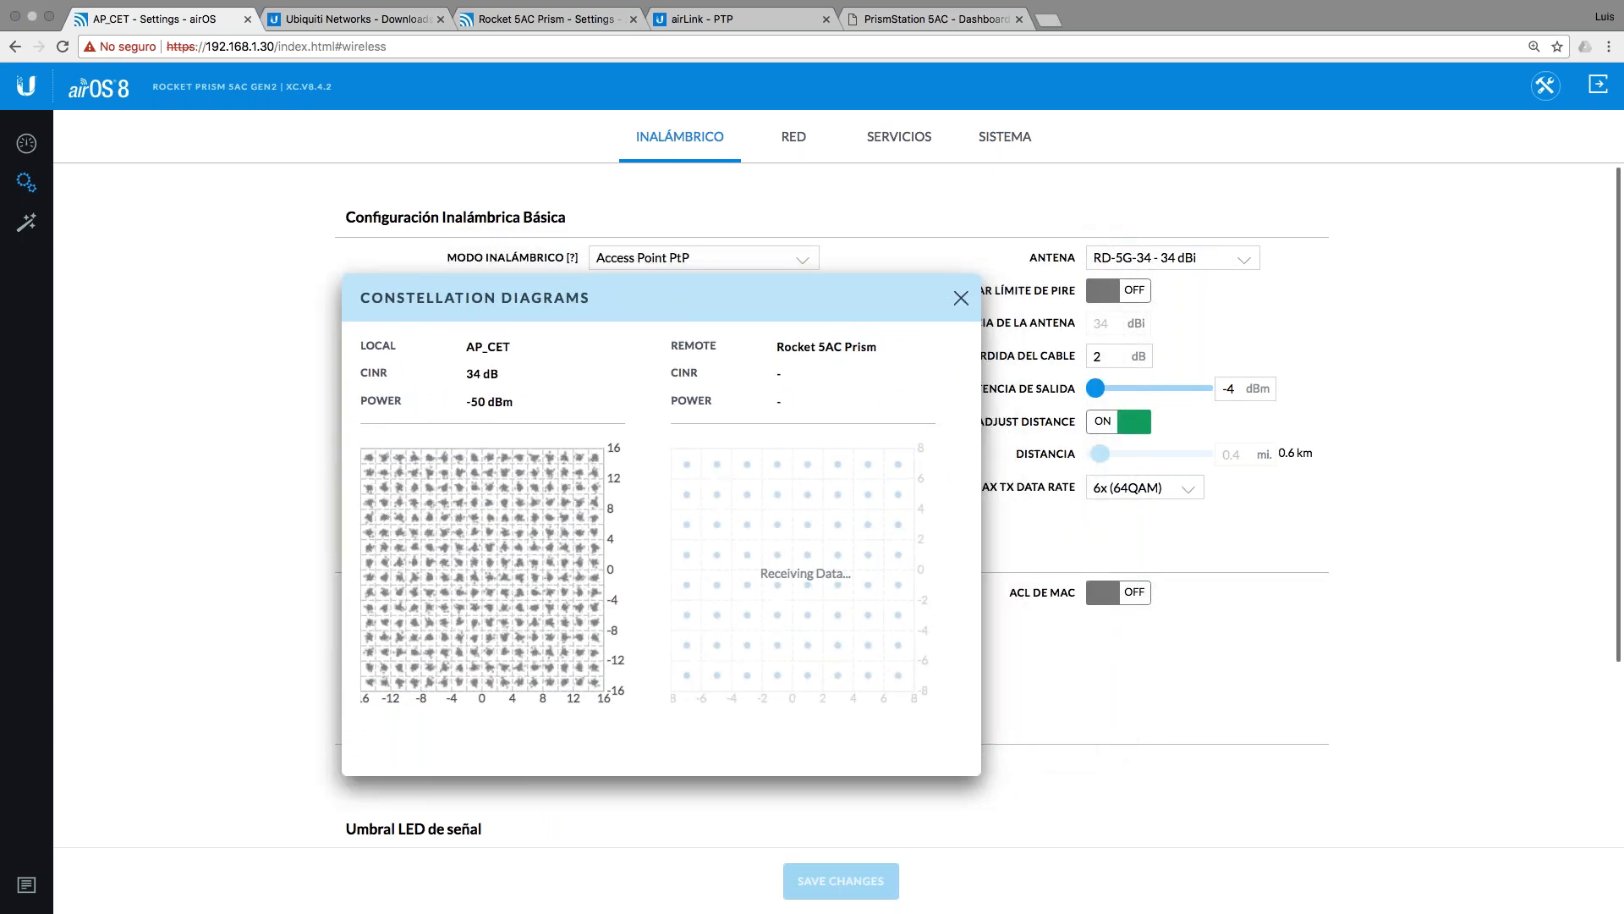
pyautogui.click(961, 297)
pyautogui.click(28, 146)
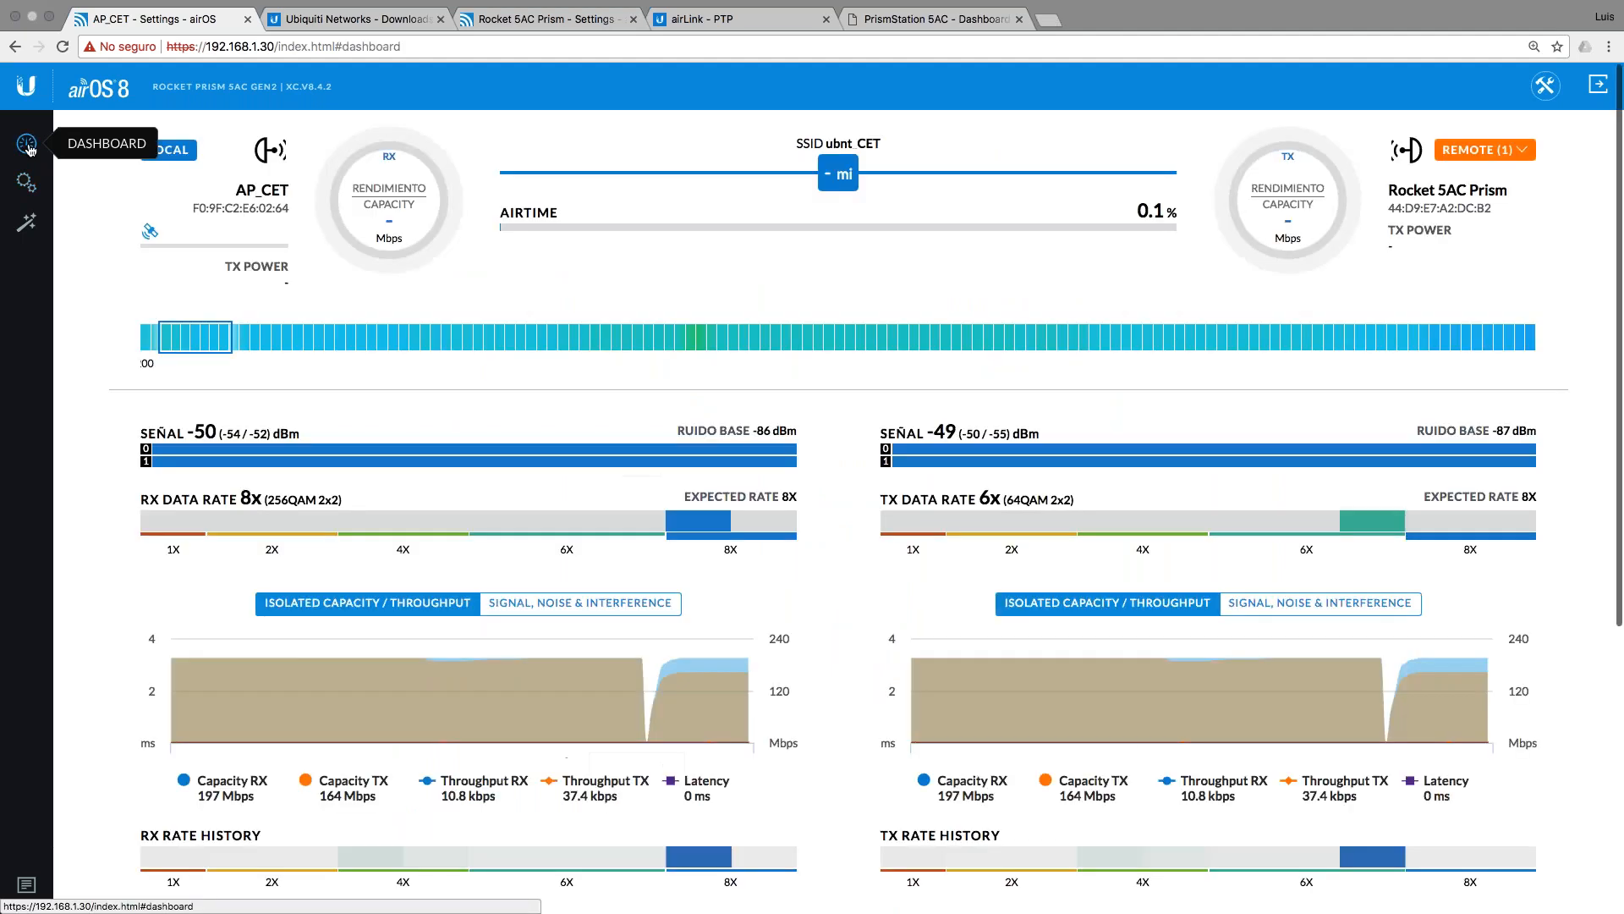
# Step: Review AP_CET's constellation diagrams (local CINR 34 dB at -50 dBm), then close them
pyautogui.click(1543, 86)
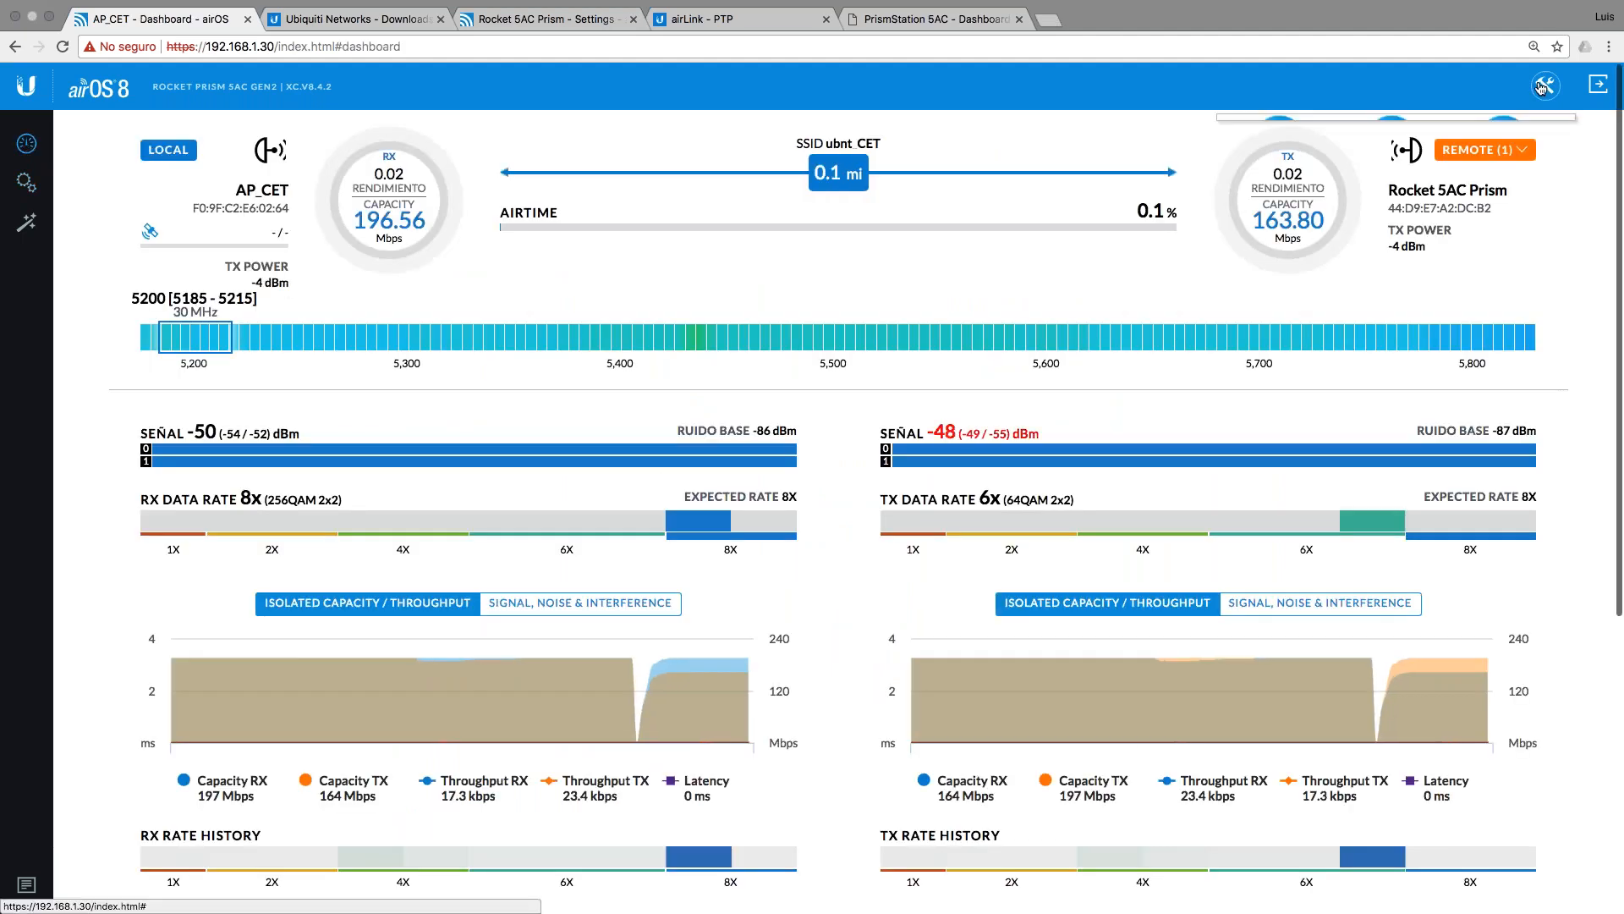
pyautogui.click(1396, 432)
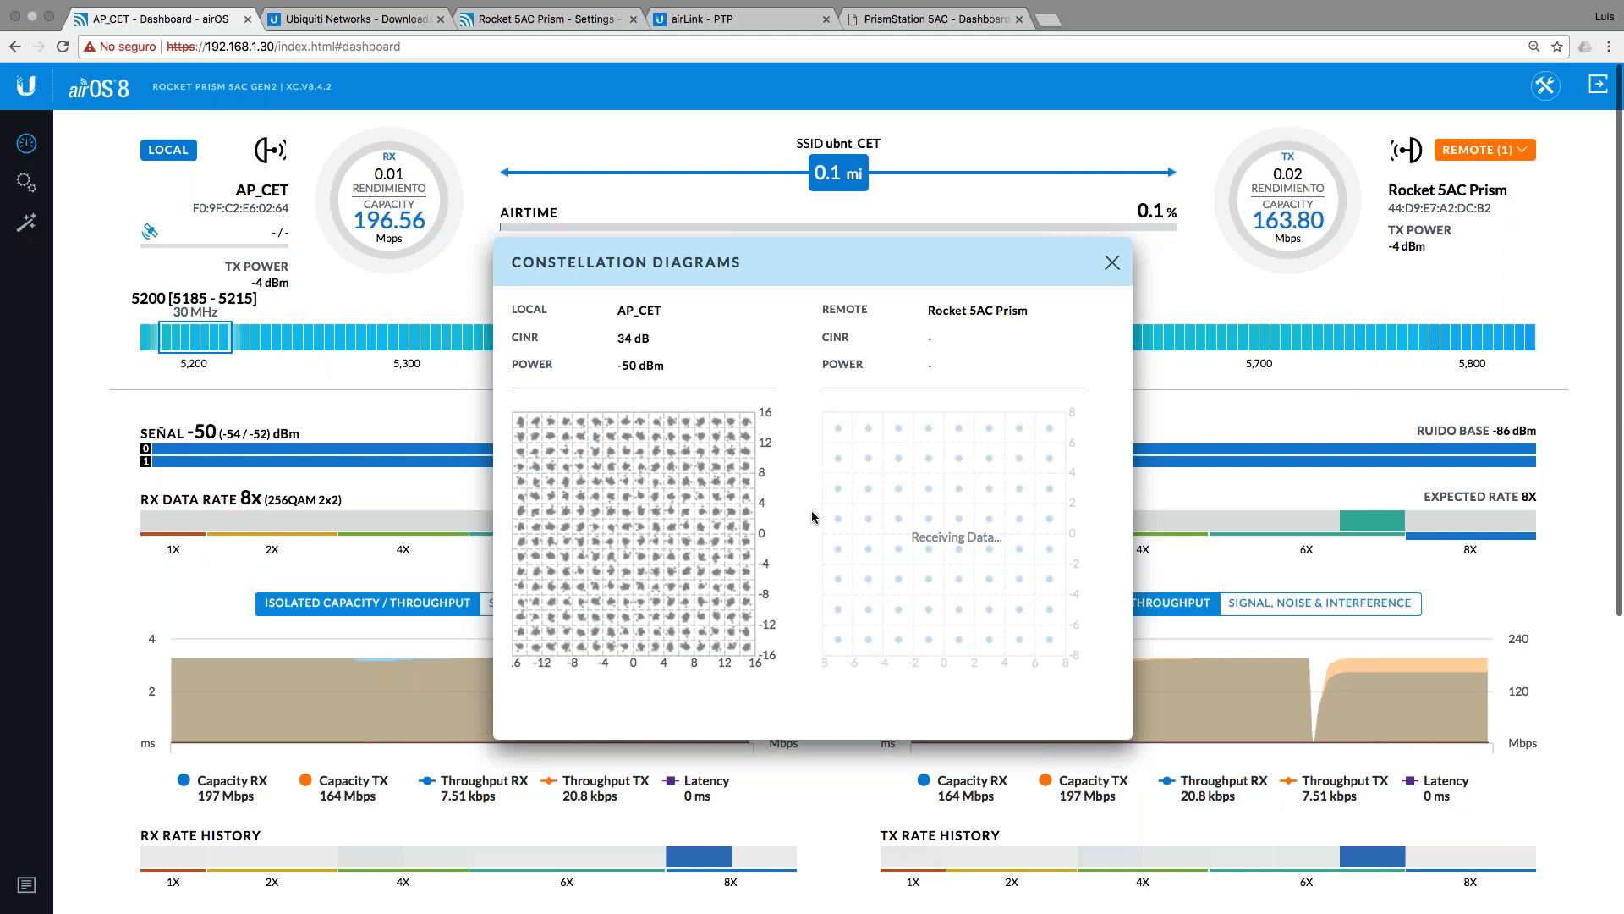
pyautogui.click(1111, 262)
# Step: Switch to the Rocket 5AC Prism and show its link constellation diagrams from the dashboard tools
pyautogui.click(502, 15)
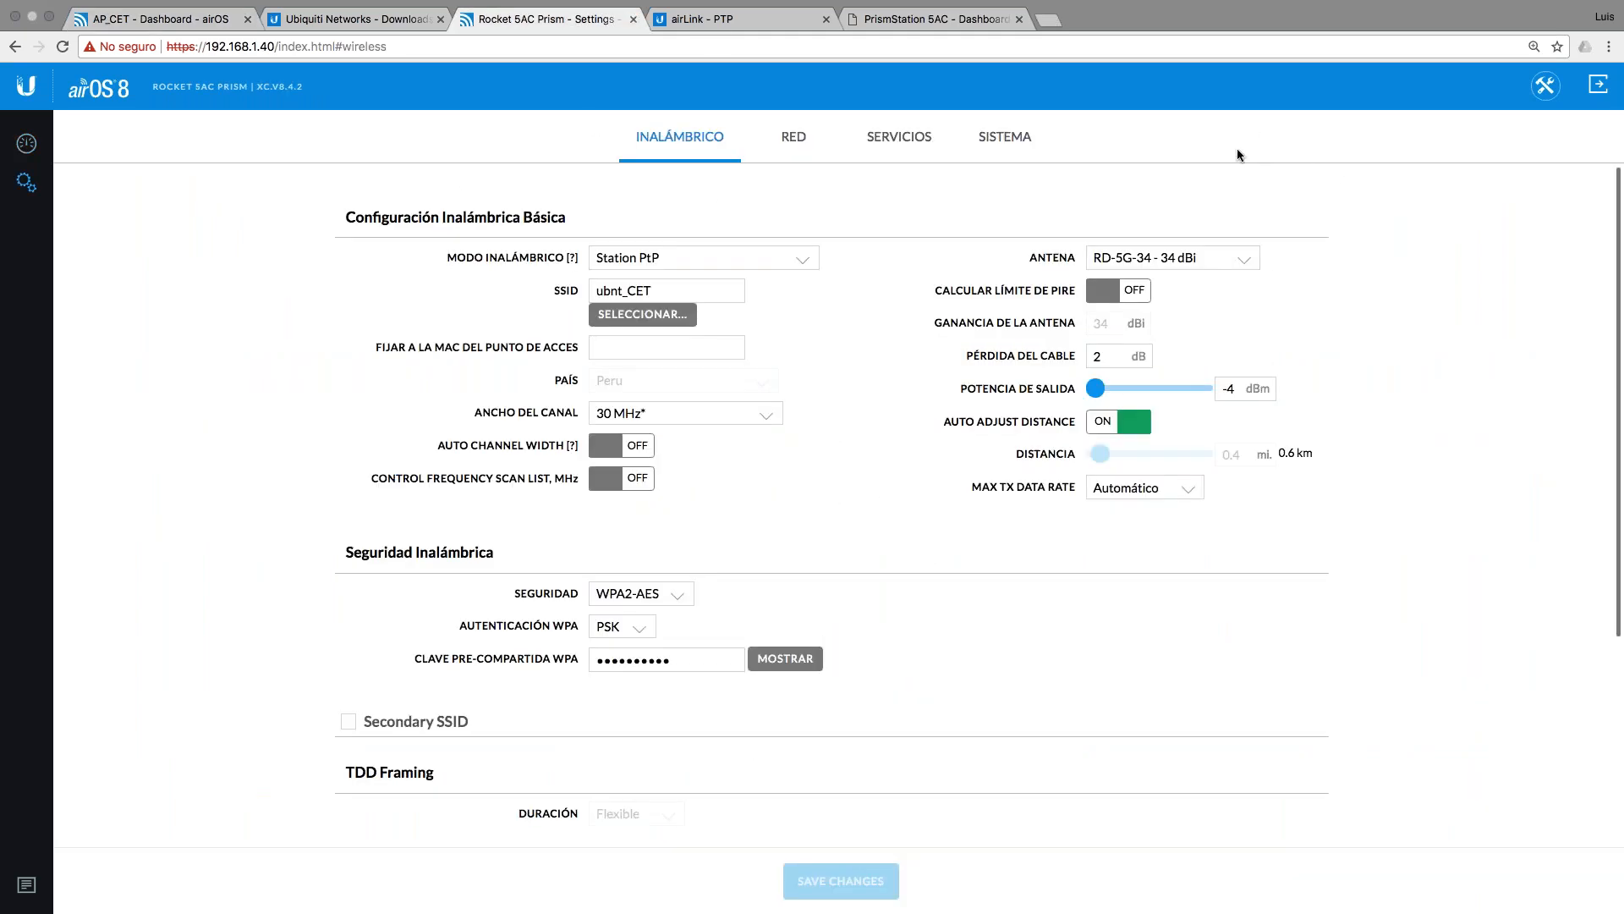
pyautogui.click(26, 143)
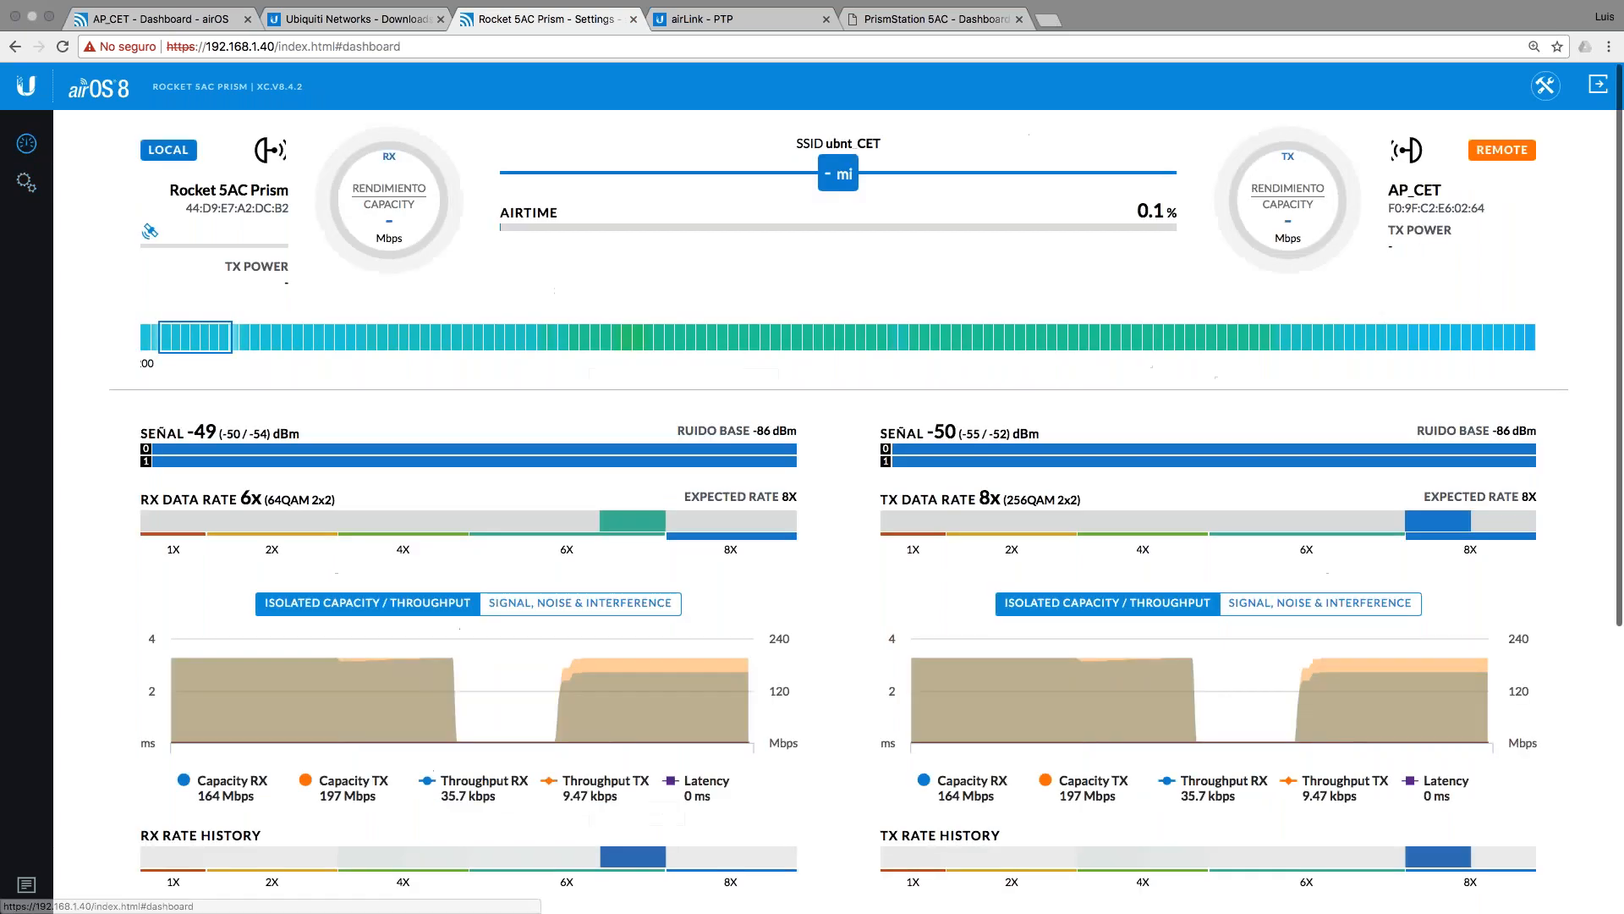
pyautogui.click(1546, 85)
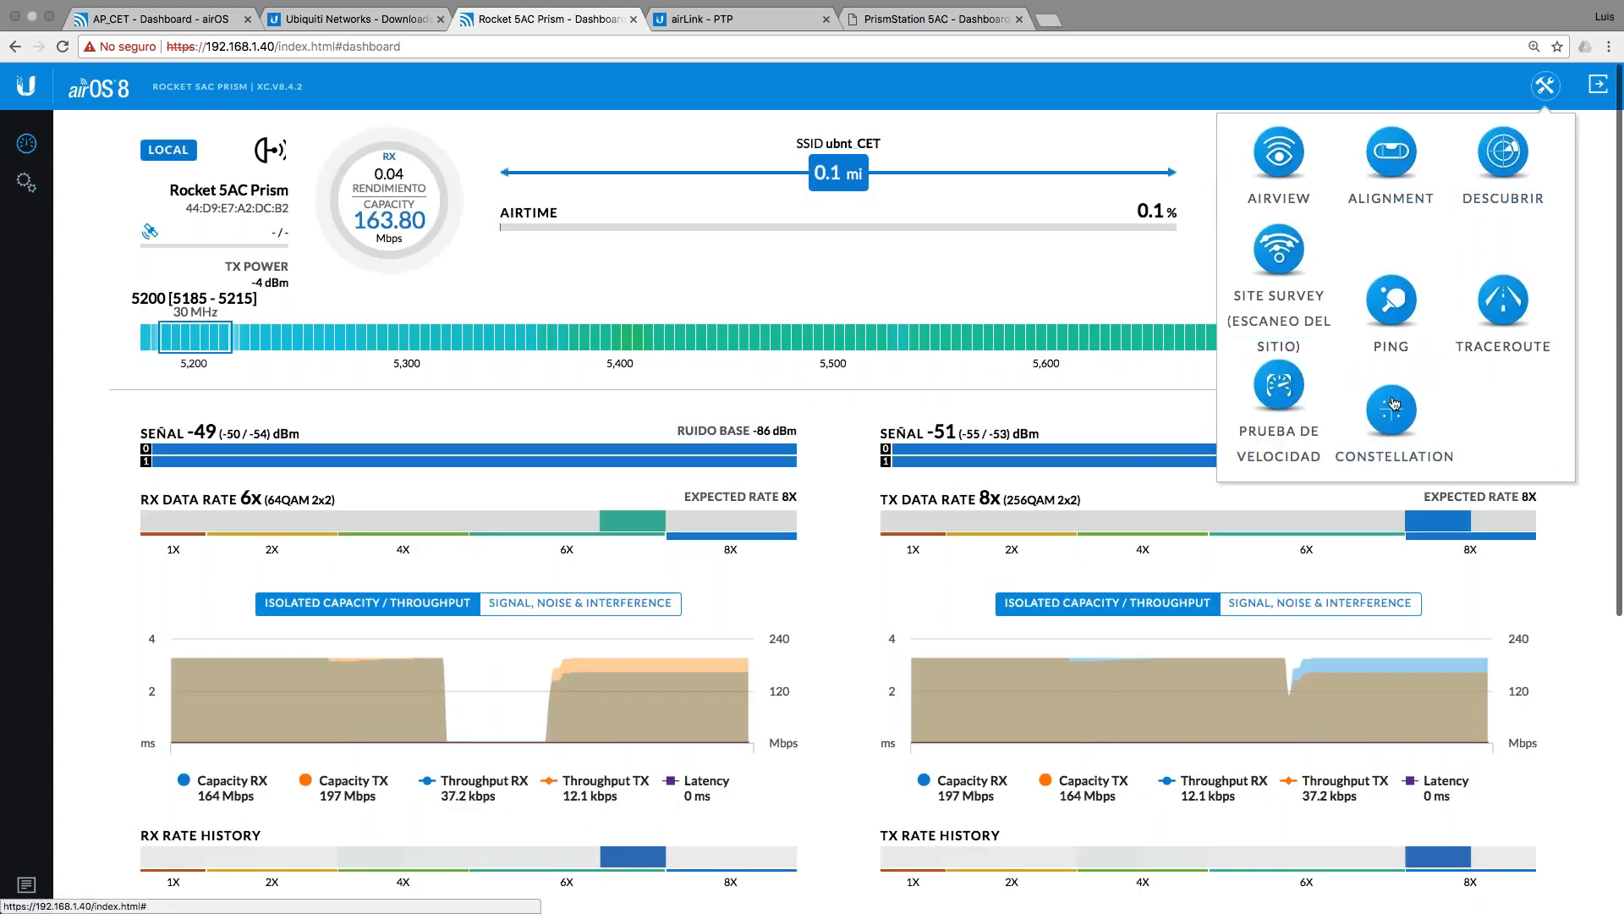
pyautogui.click(1392, 406)
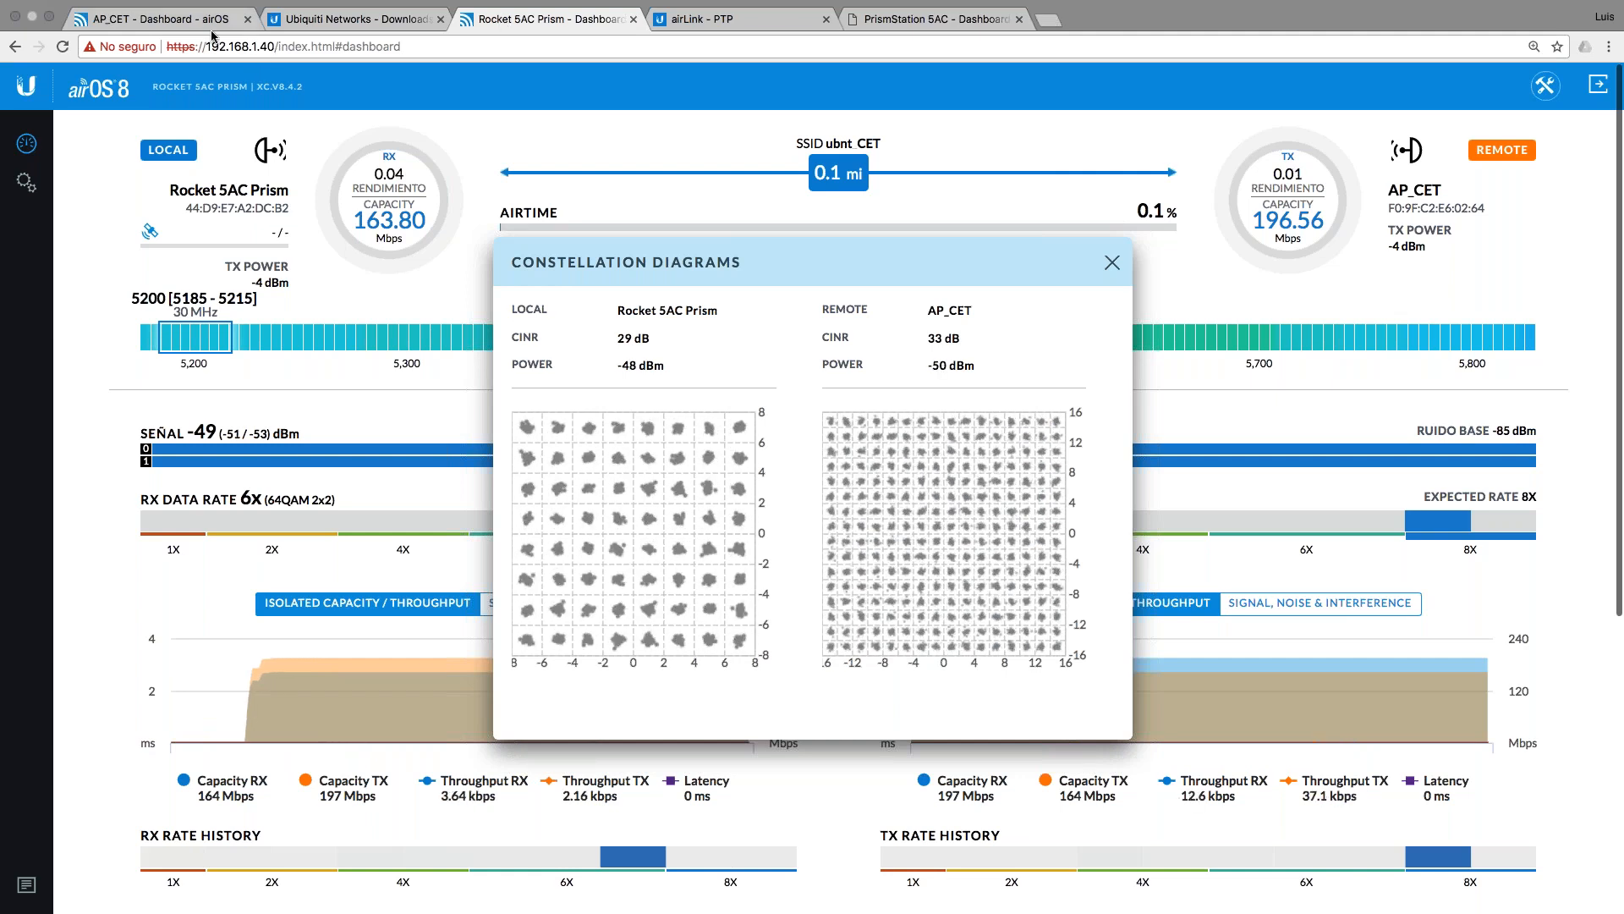
# Step: Verify the Rocket 5AC Prism's max TX data rate remains Automático, then return to AP_CET
pyautogui.click(1112, 262)
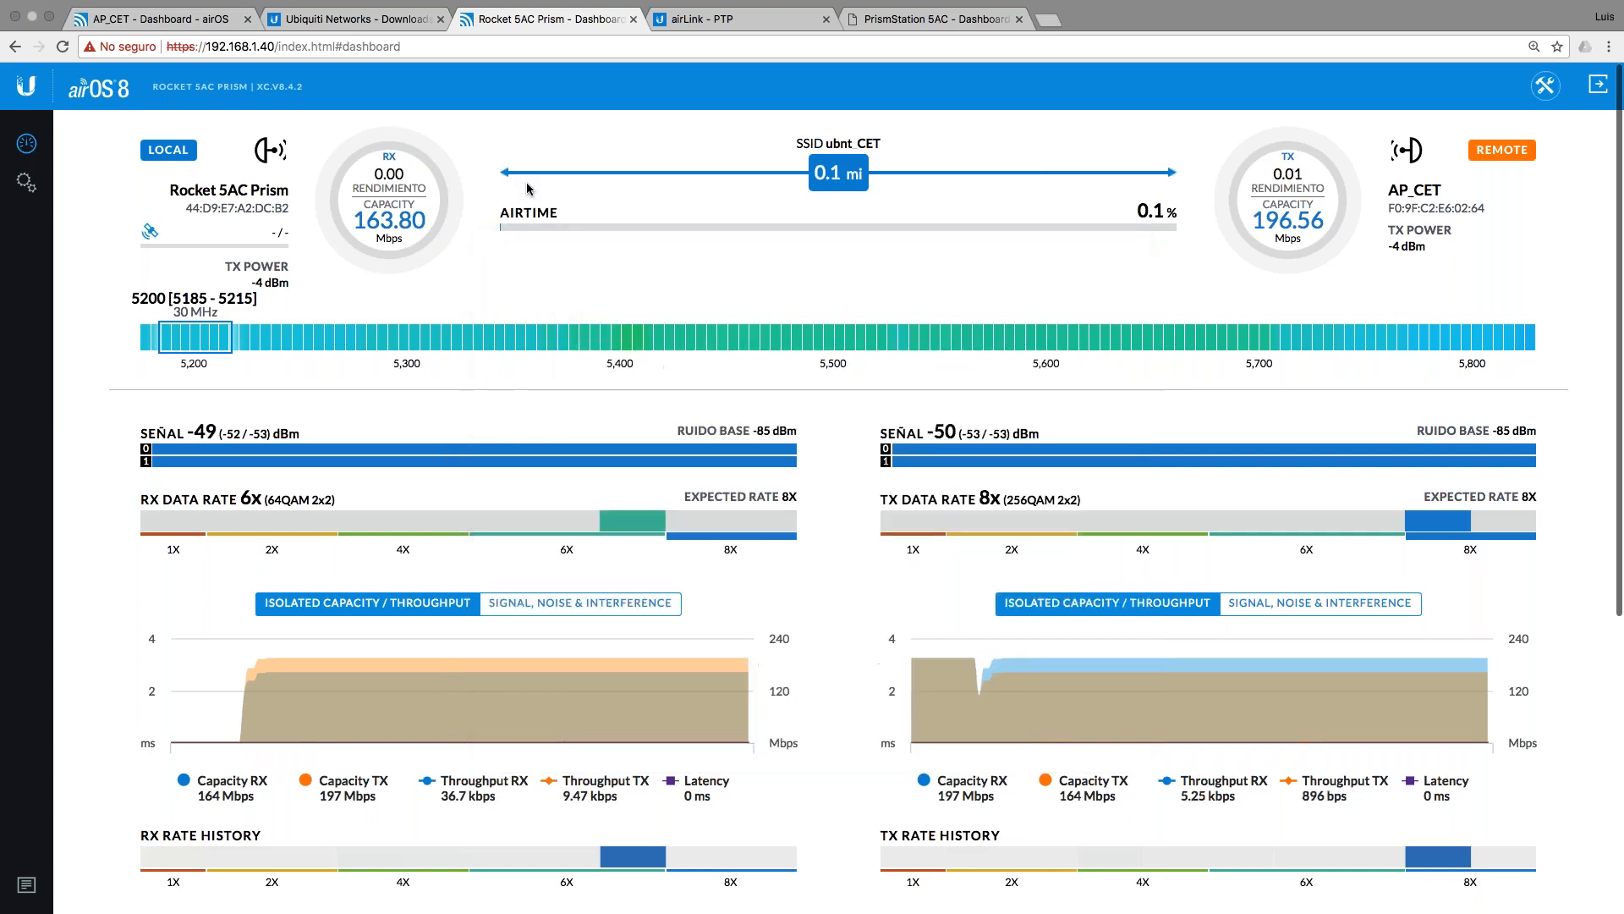
pyautogui.click(26, 182)
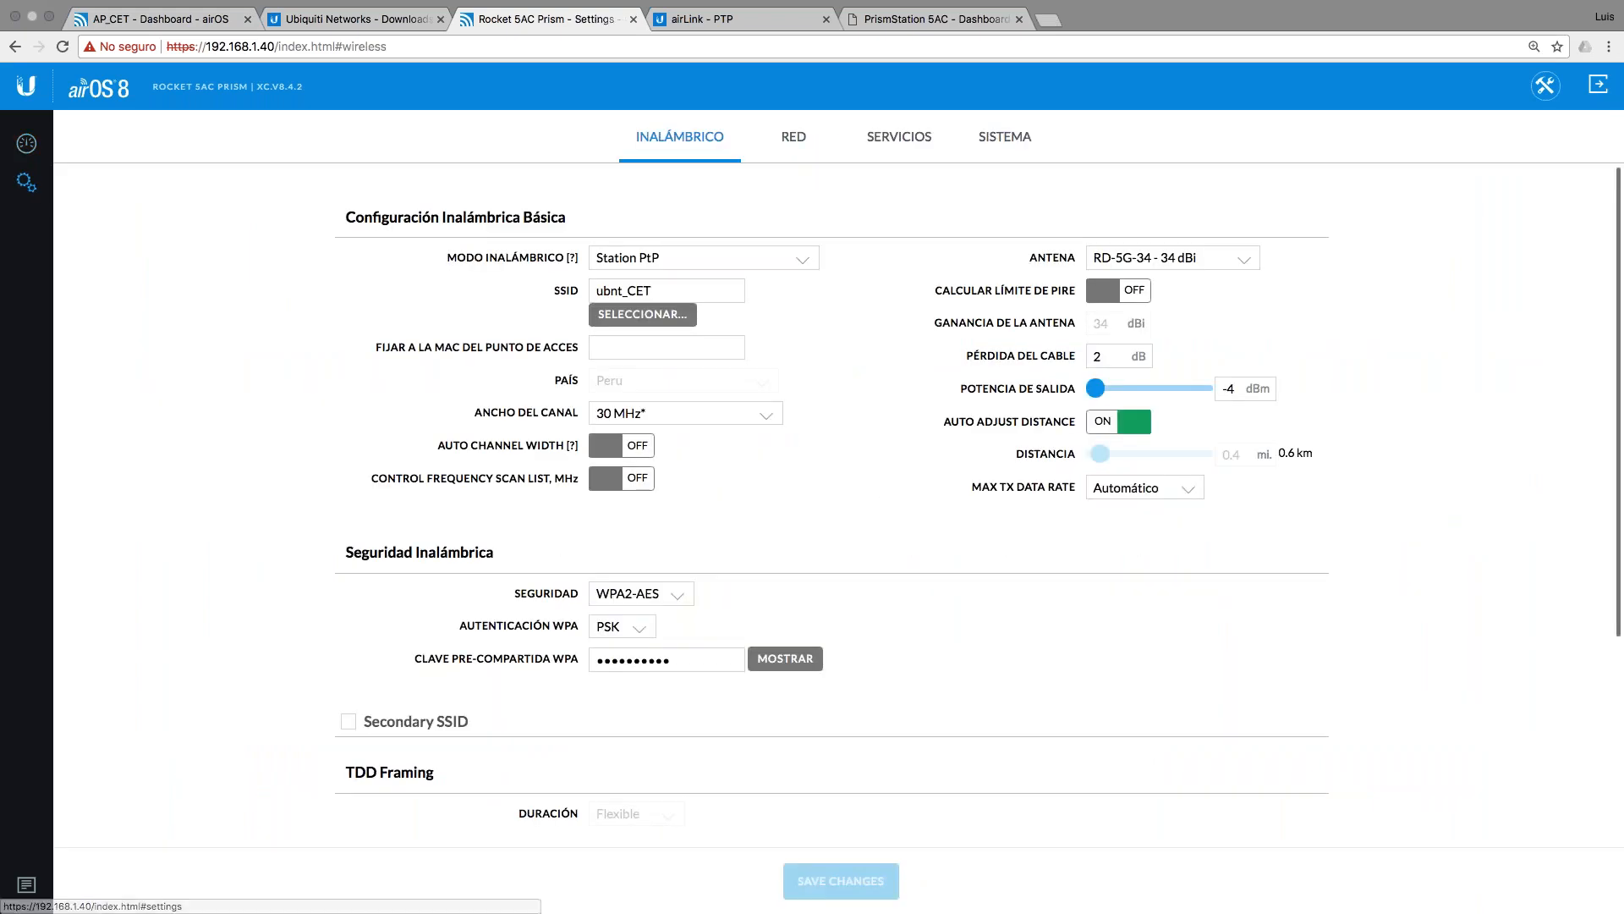
pyautogui.click(1144, 487)
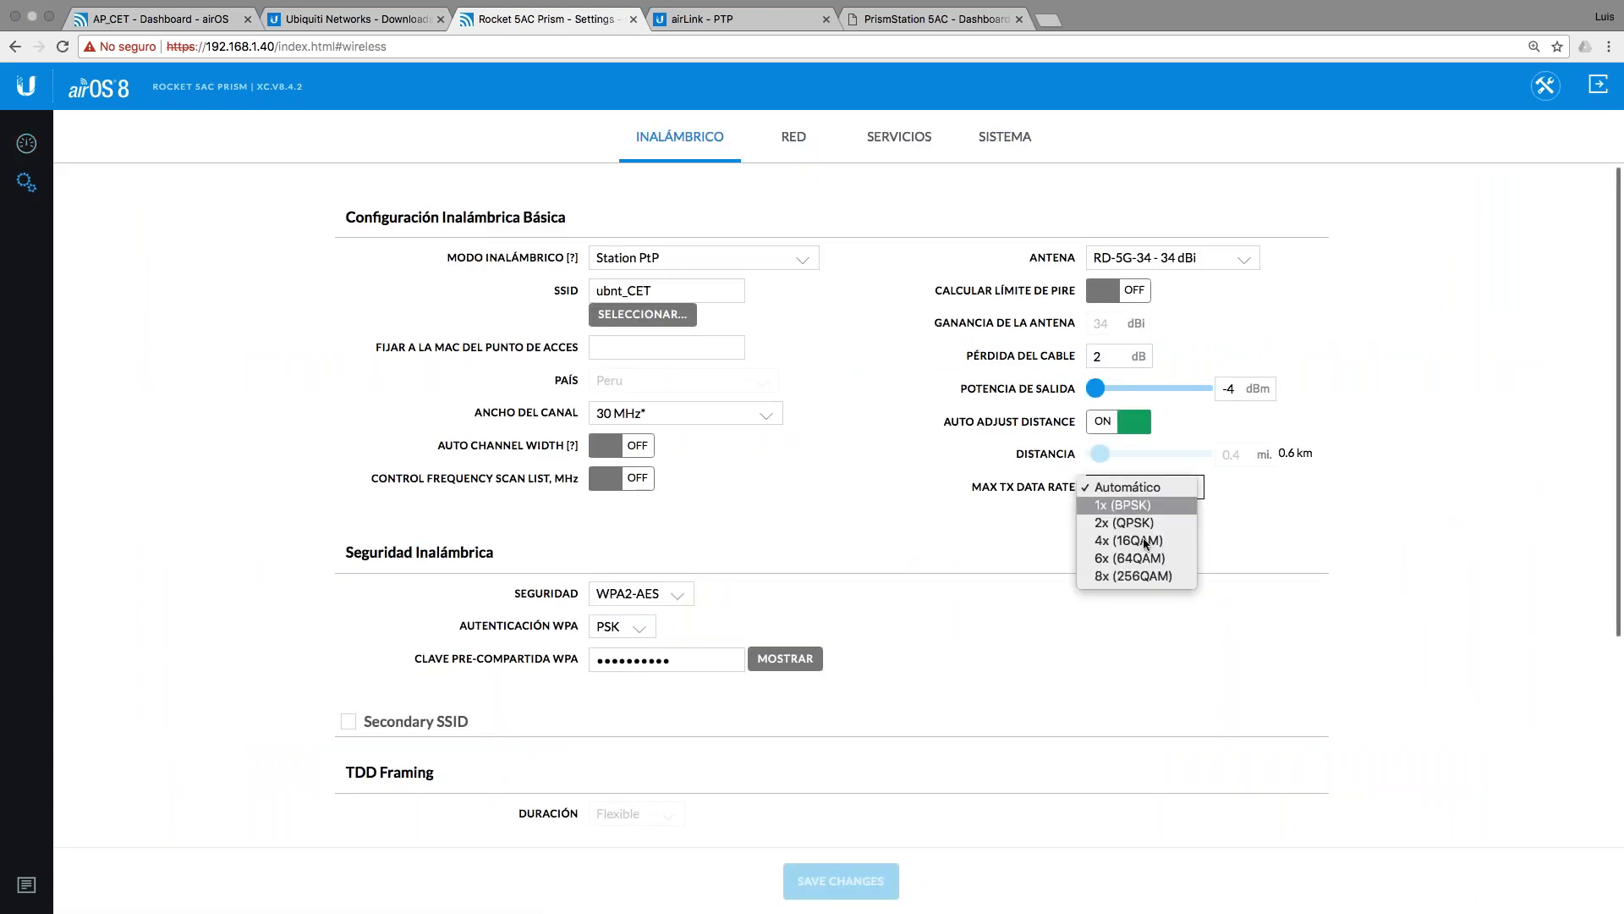
pyautogui.click(927, 558)
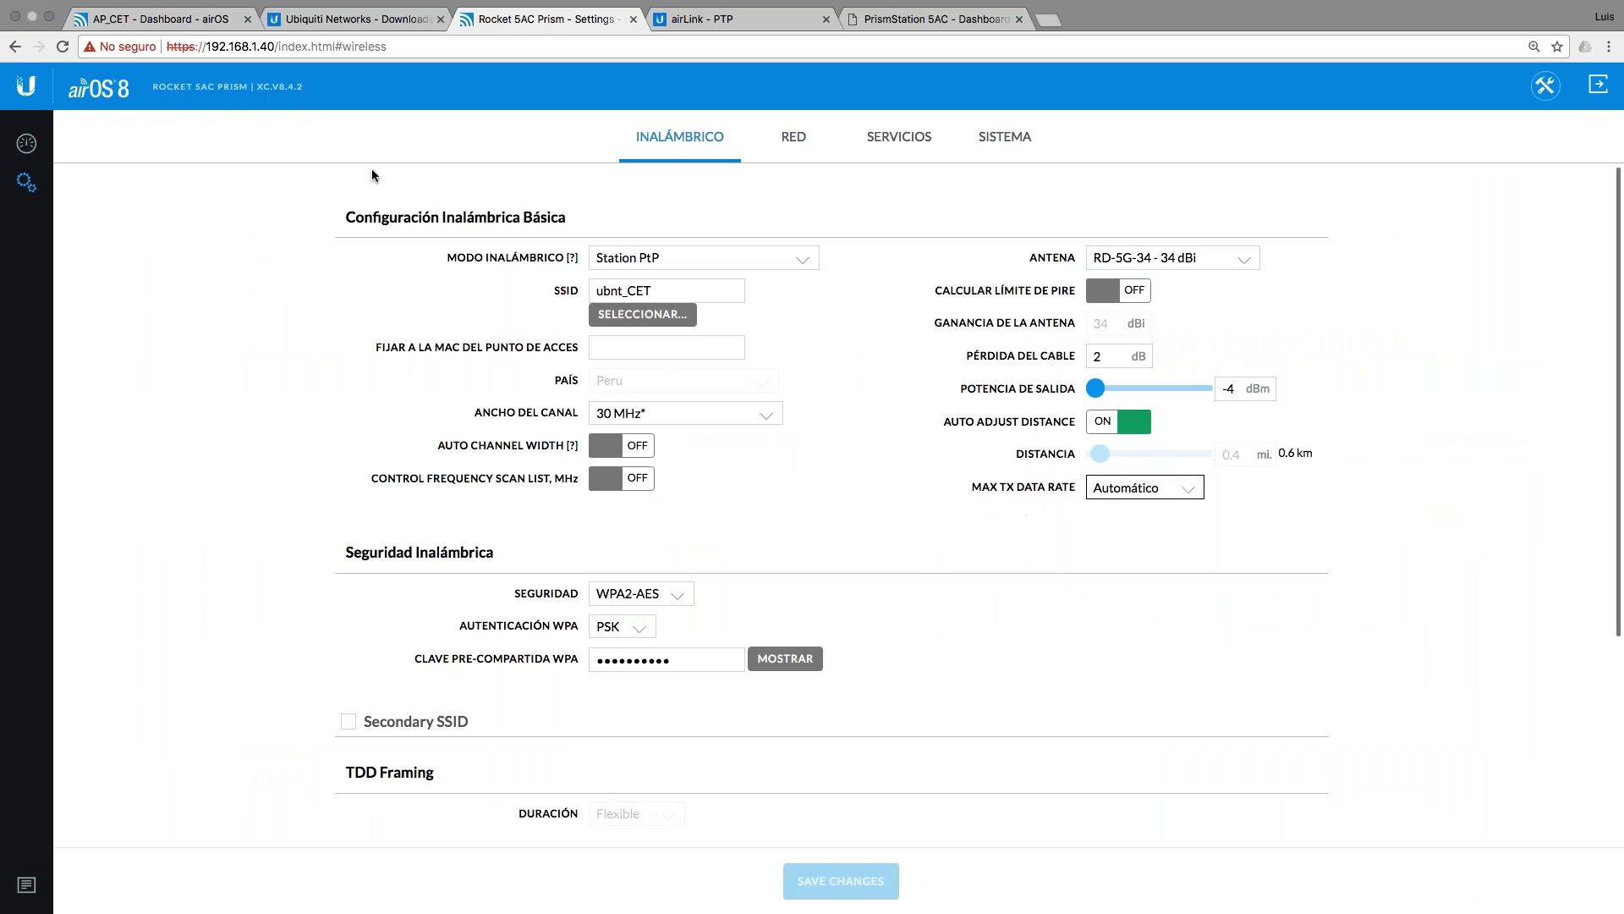
pyautogui.click(194, 25)
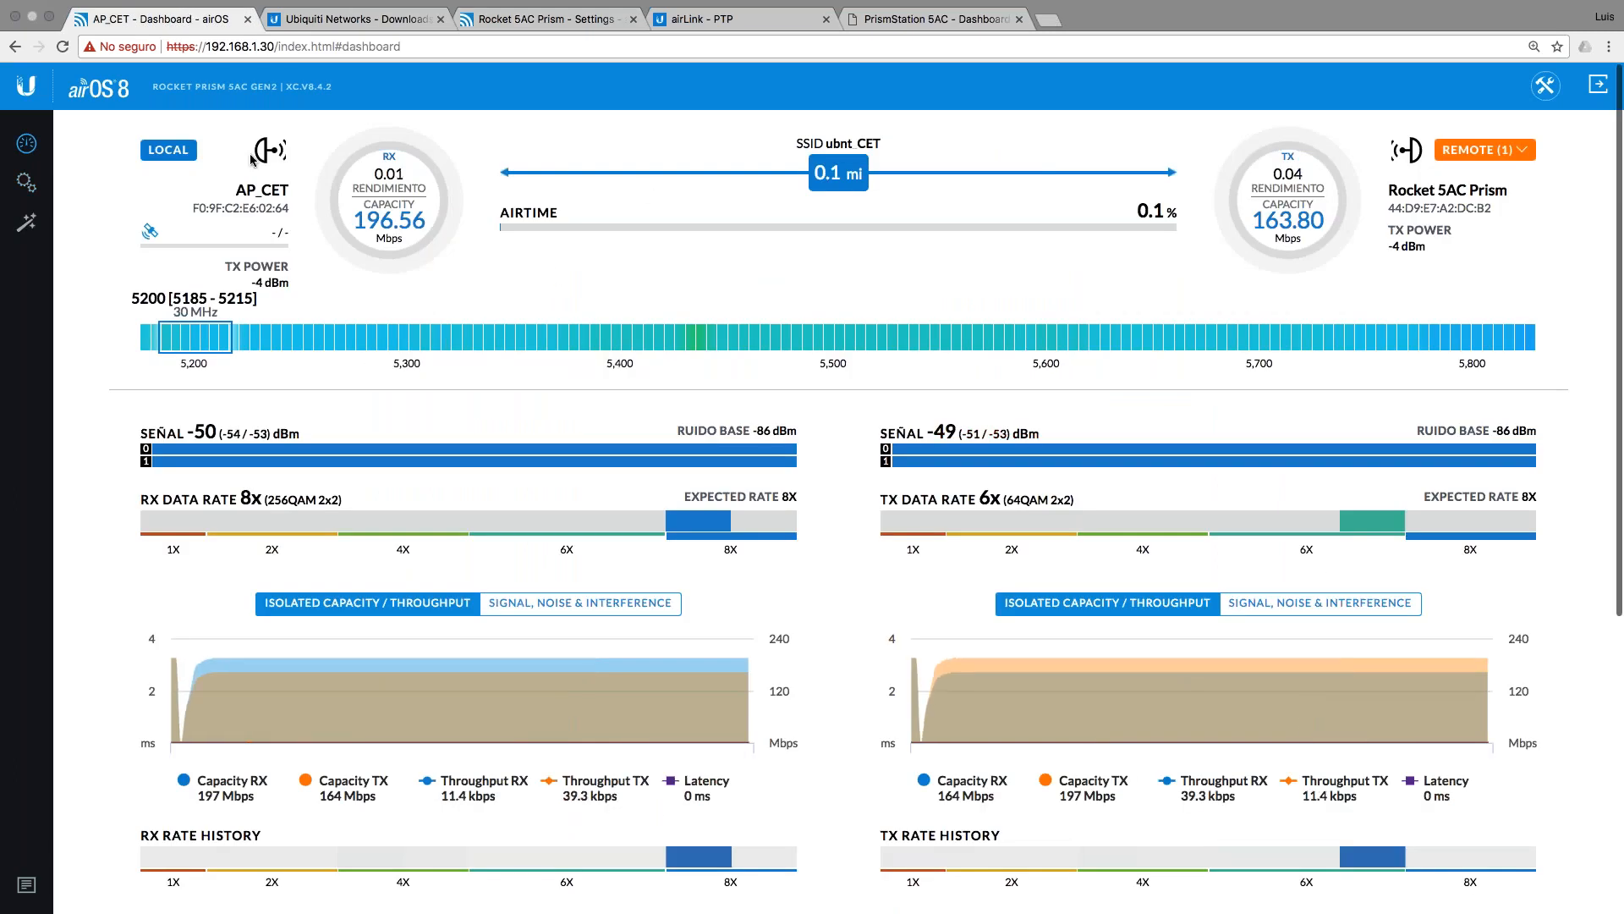
pyautogui.scroll(-1, 793, 420)
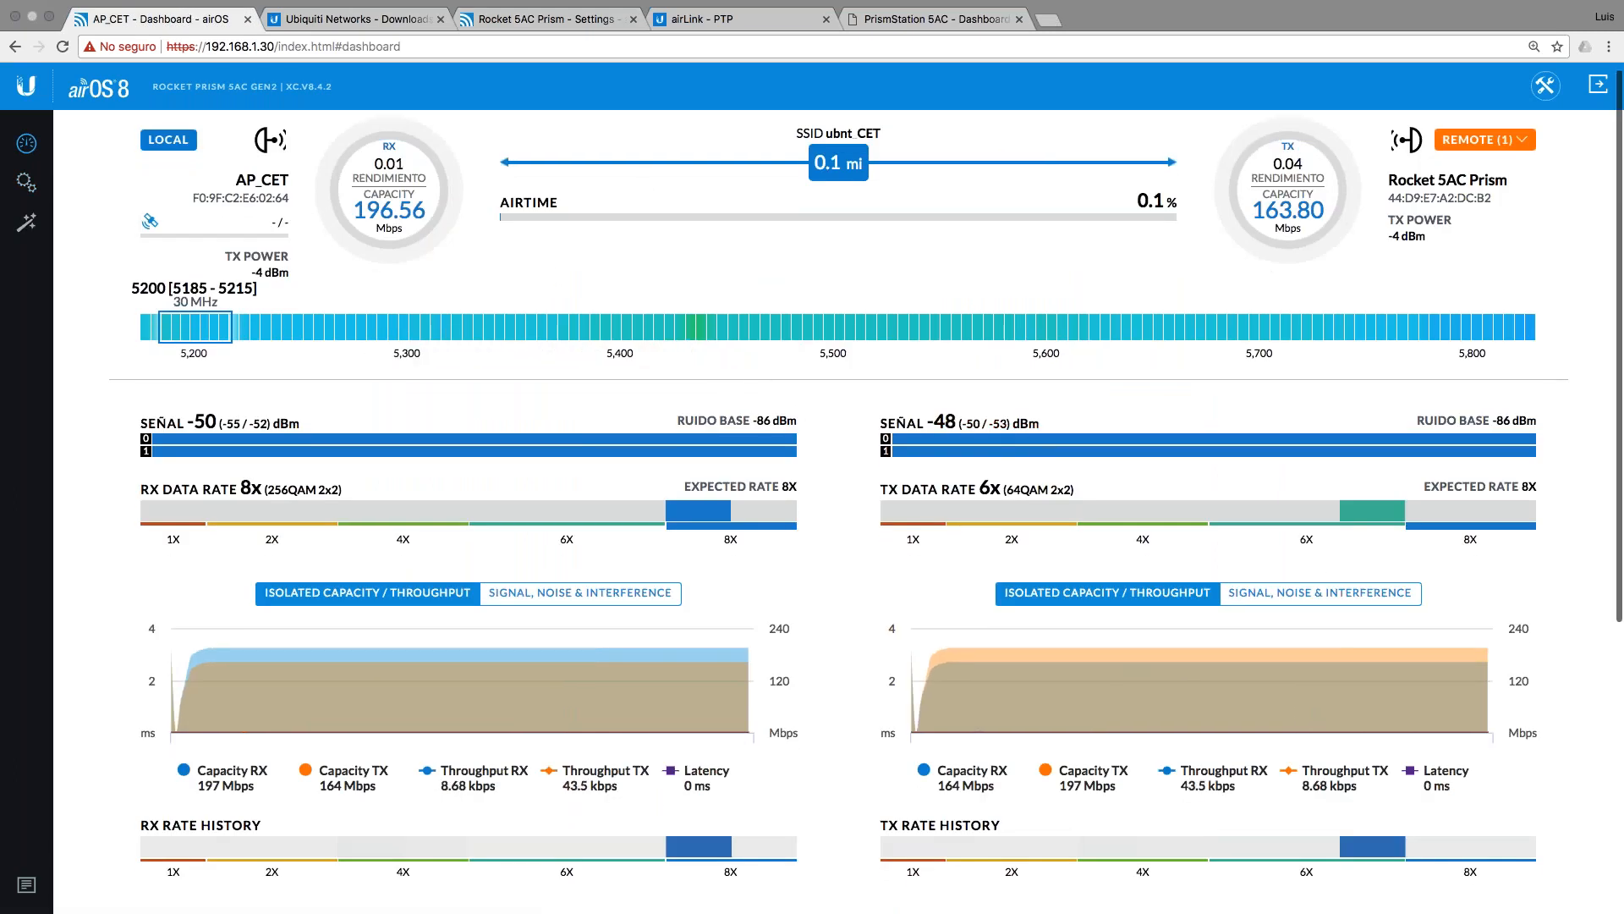
pyautogui.scroll(-3, 918, 516)
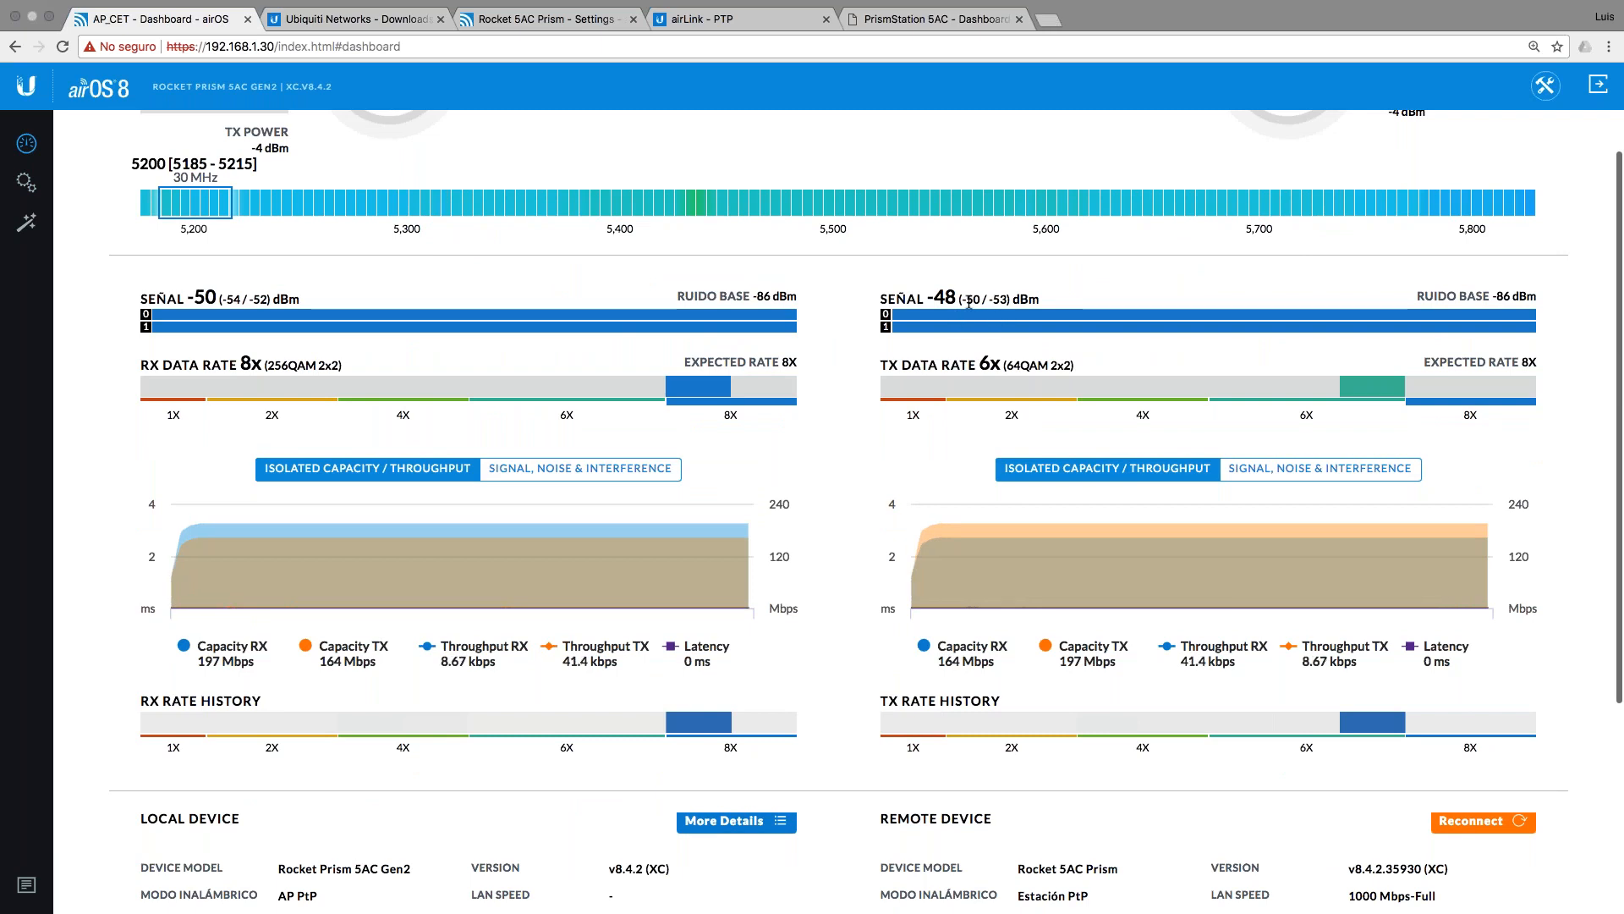
pyautogui.scroll(-6, 968, 303)
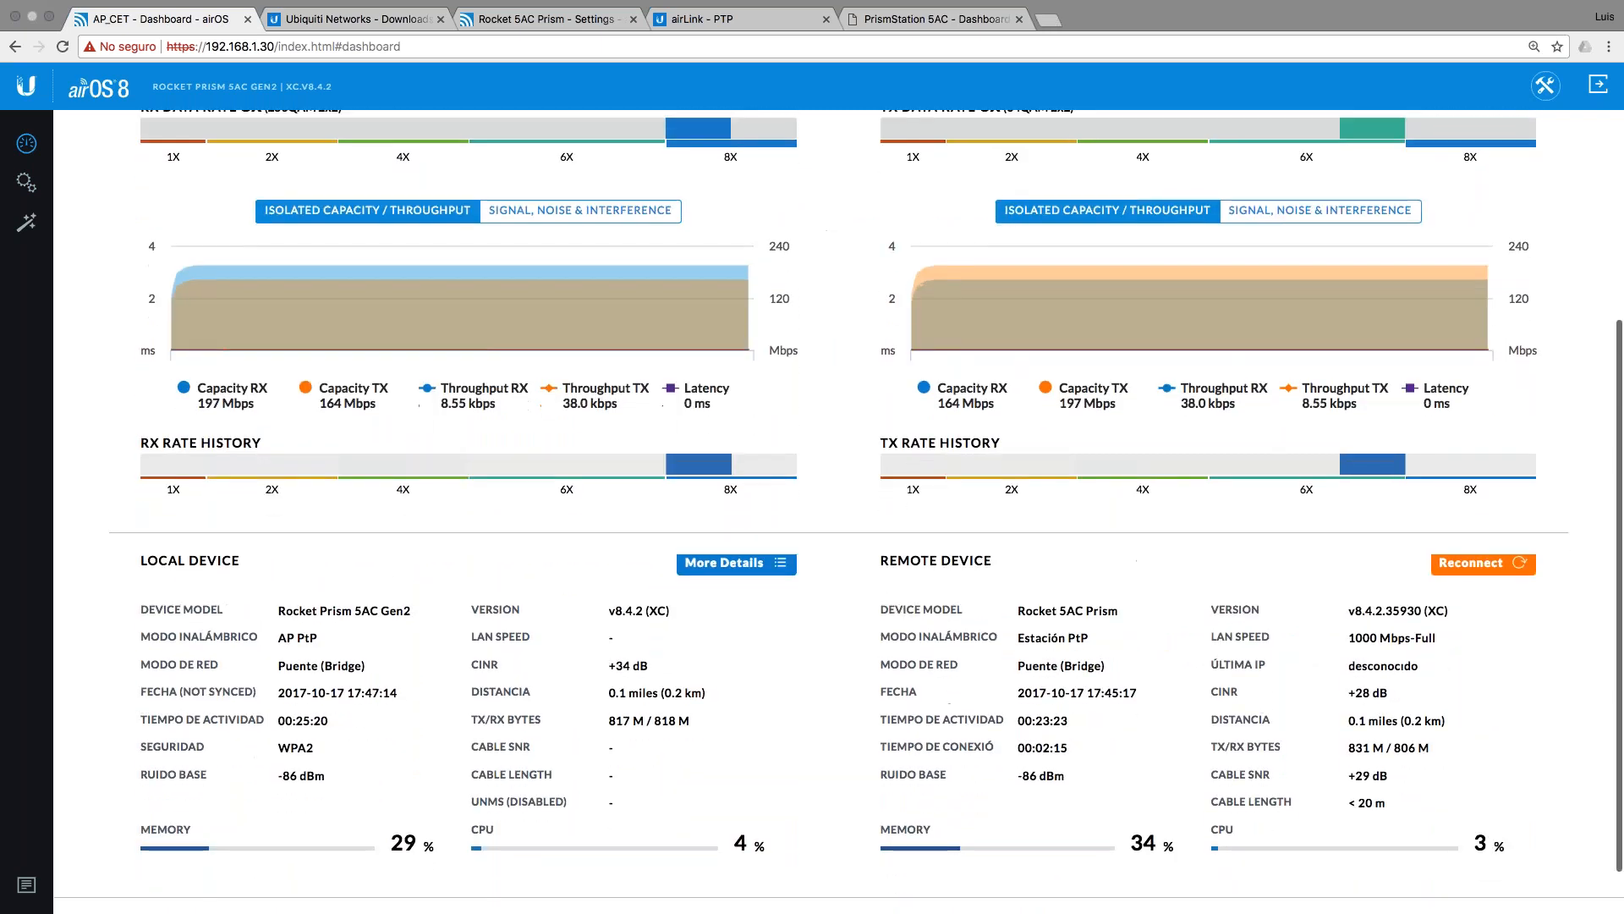
pyautogui.scroll(-2, 813, 508)
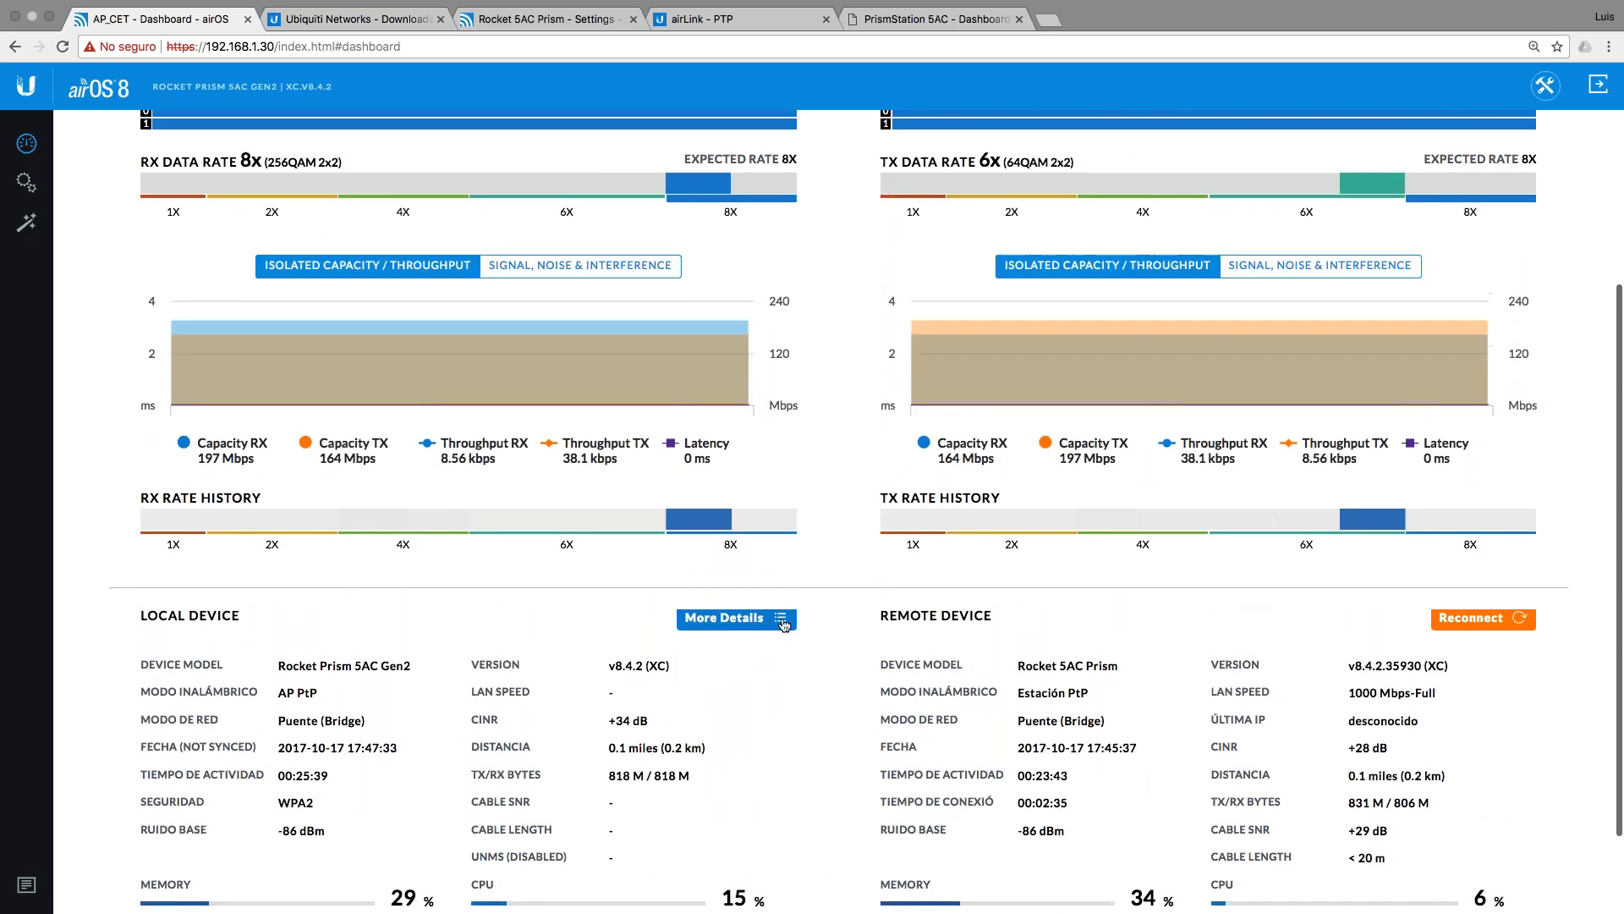
pyautogui.click(778, 618)
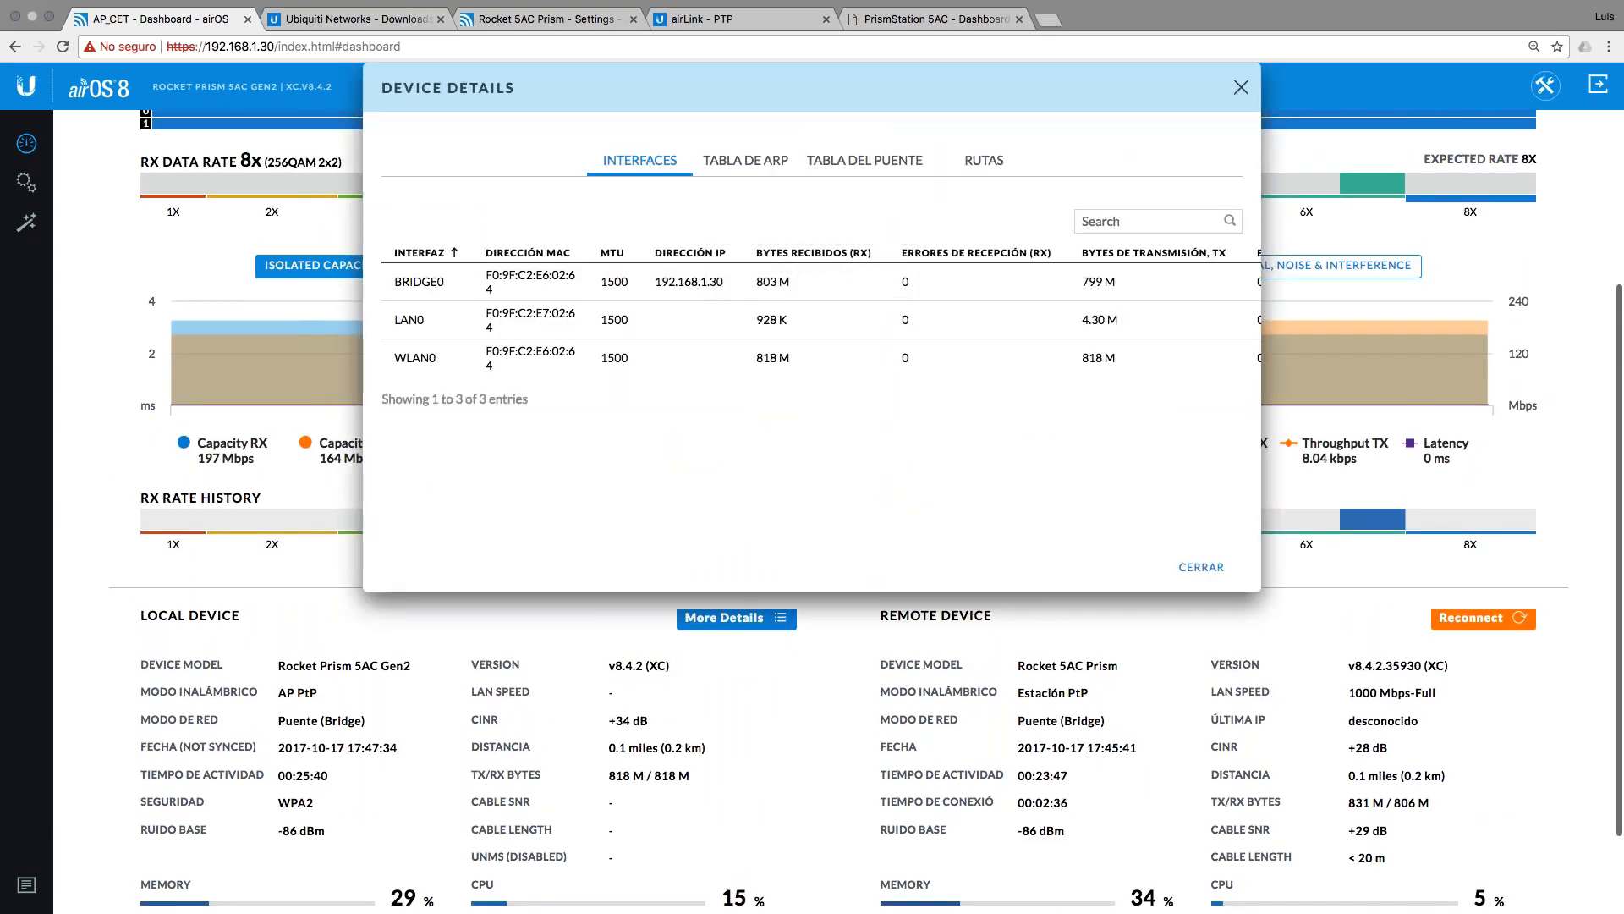
pyautogui.click(752, 159)
pyautogui.click(873, 164)
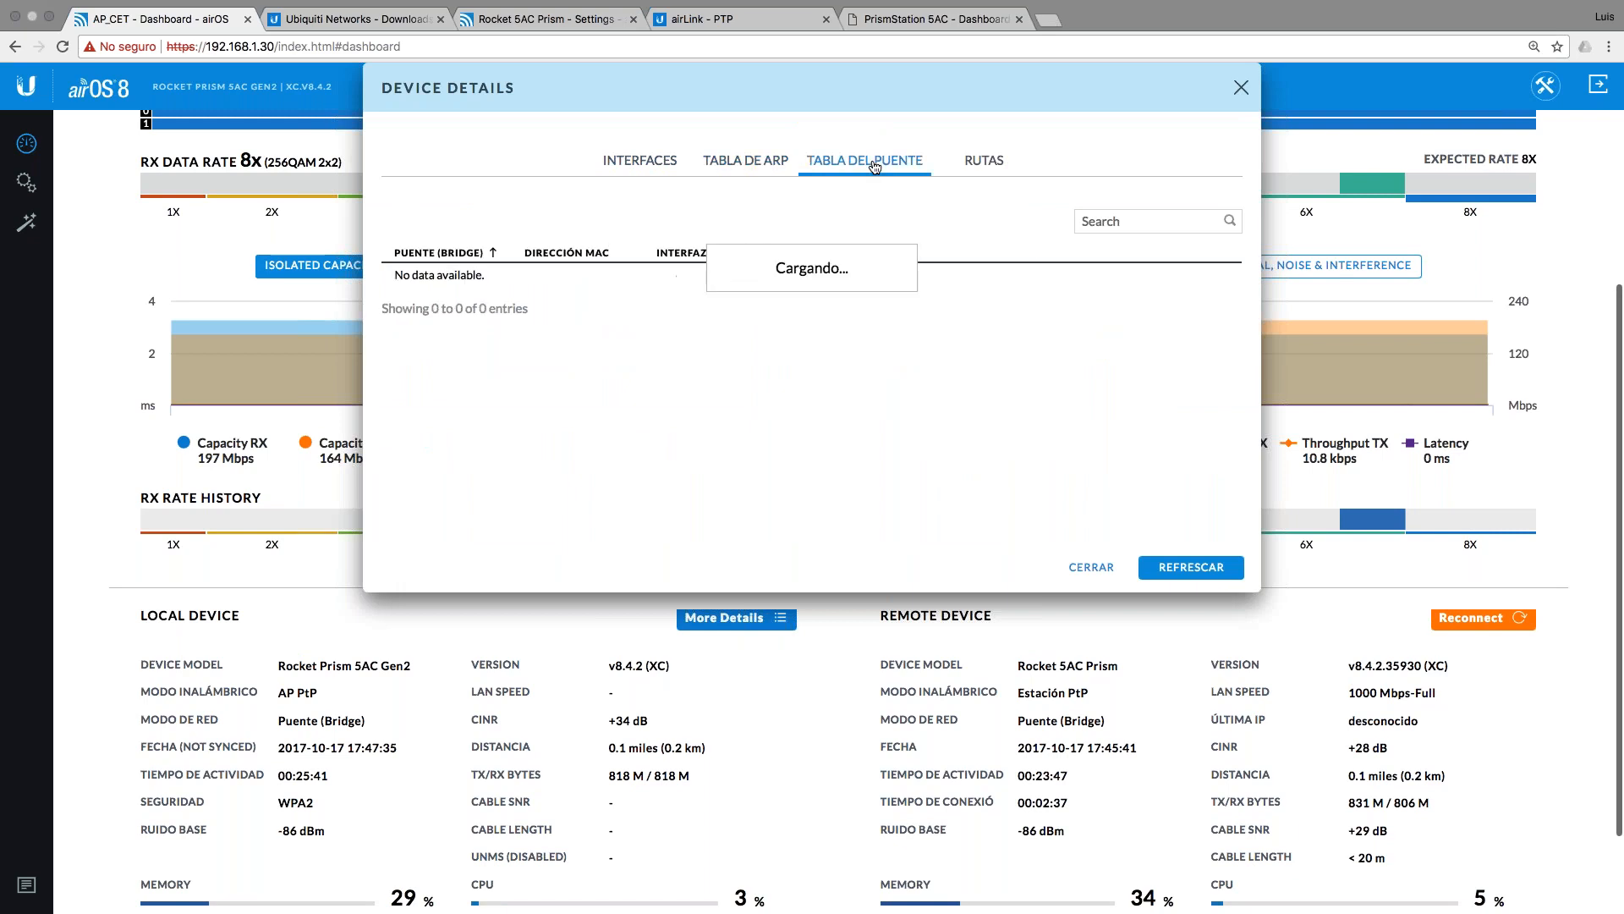
pyautogui.click(1001, 167)
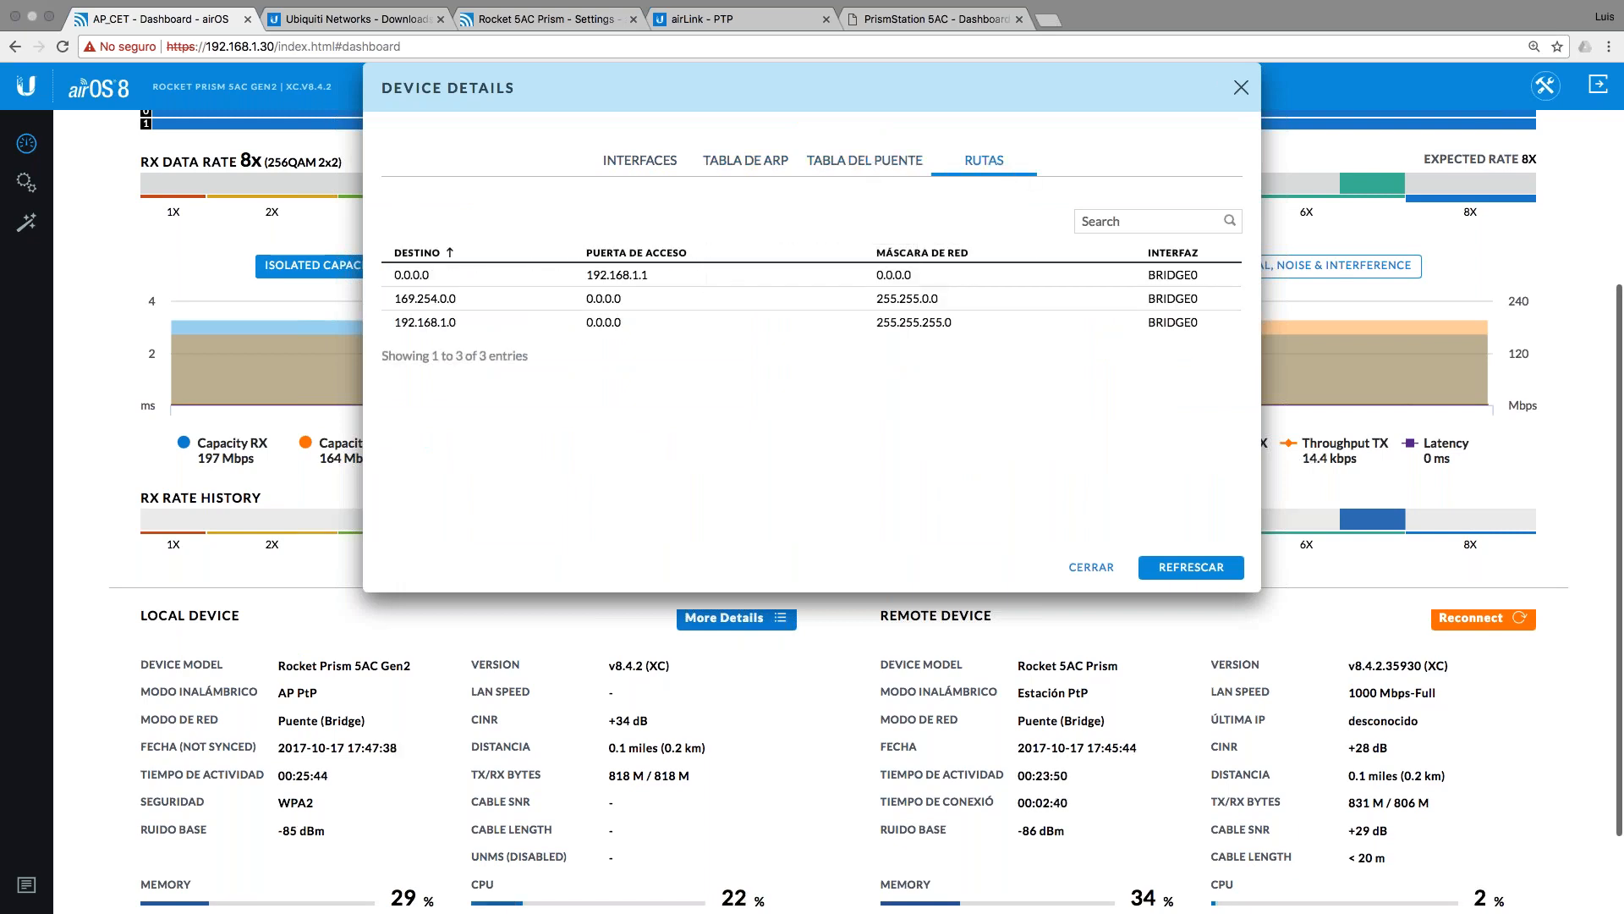
pyautogui.click(1241, 88)
pyautogui.scroll(5, 788, 254)
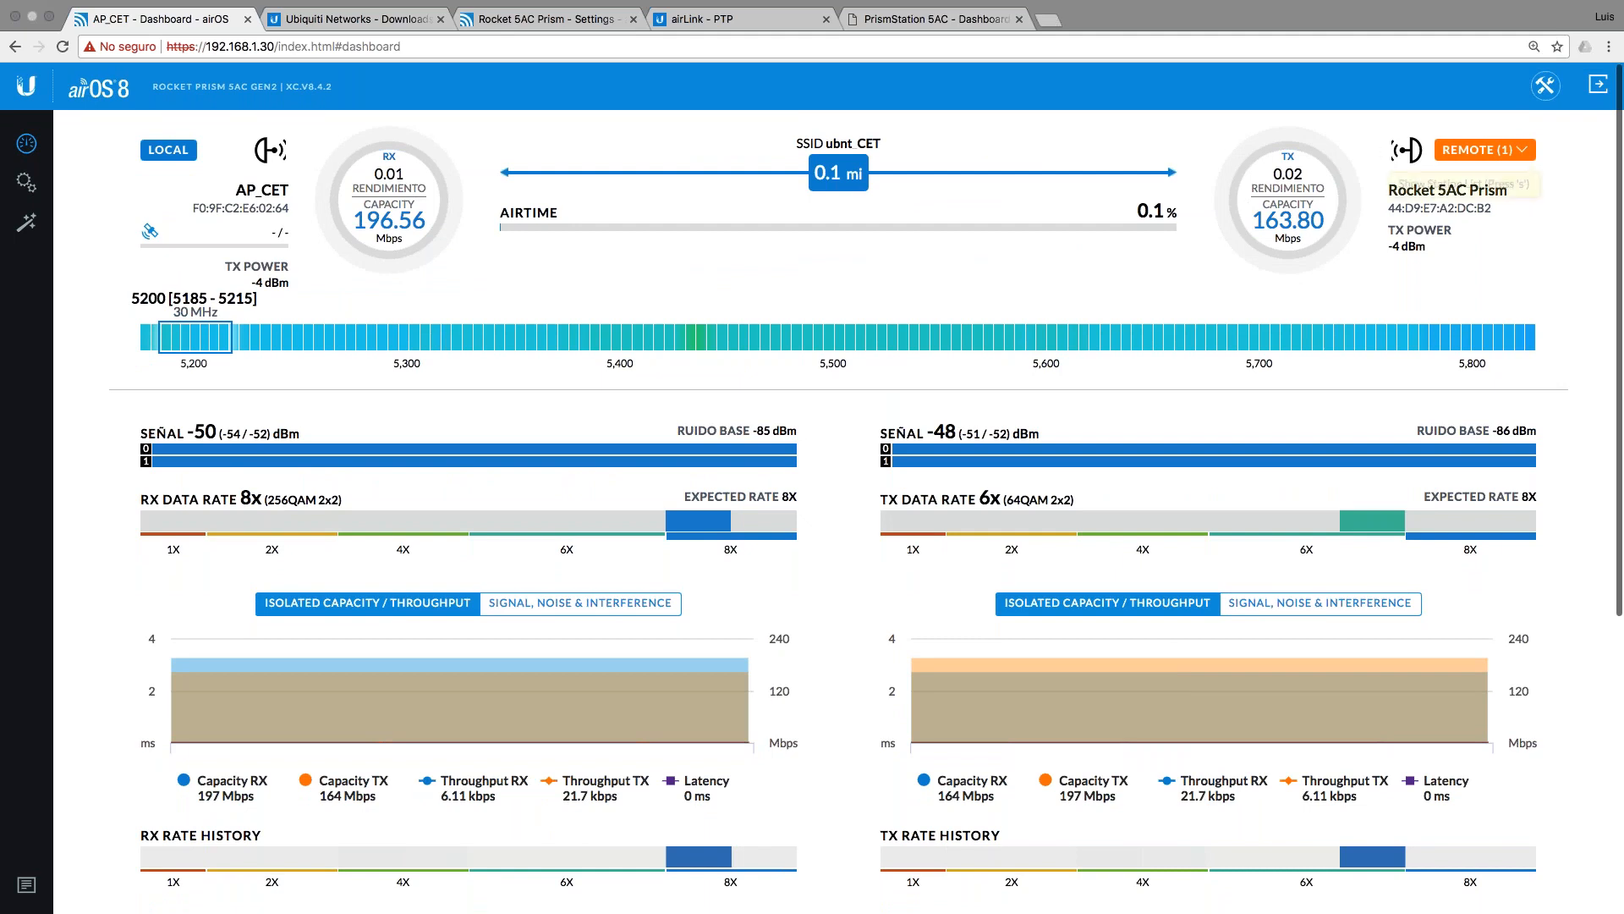
# Step: Set AP_CET's max TX data rate to Automático and channel width to 50 MHz, and save
pyautogui.click(40, 191)
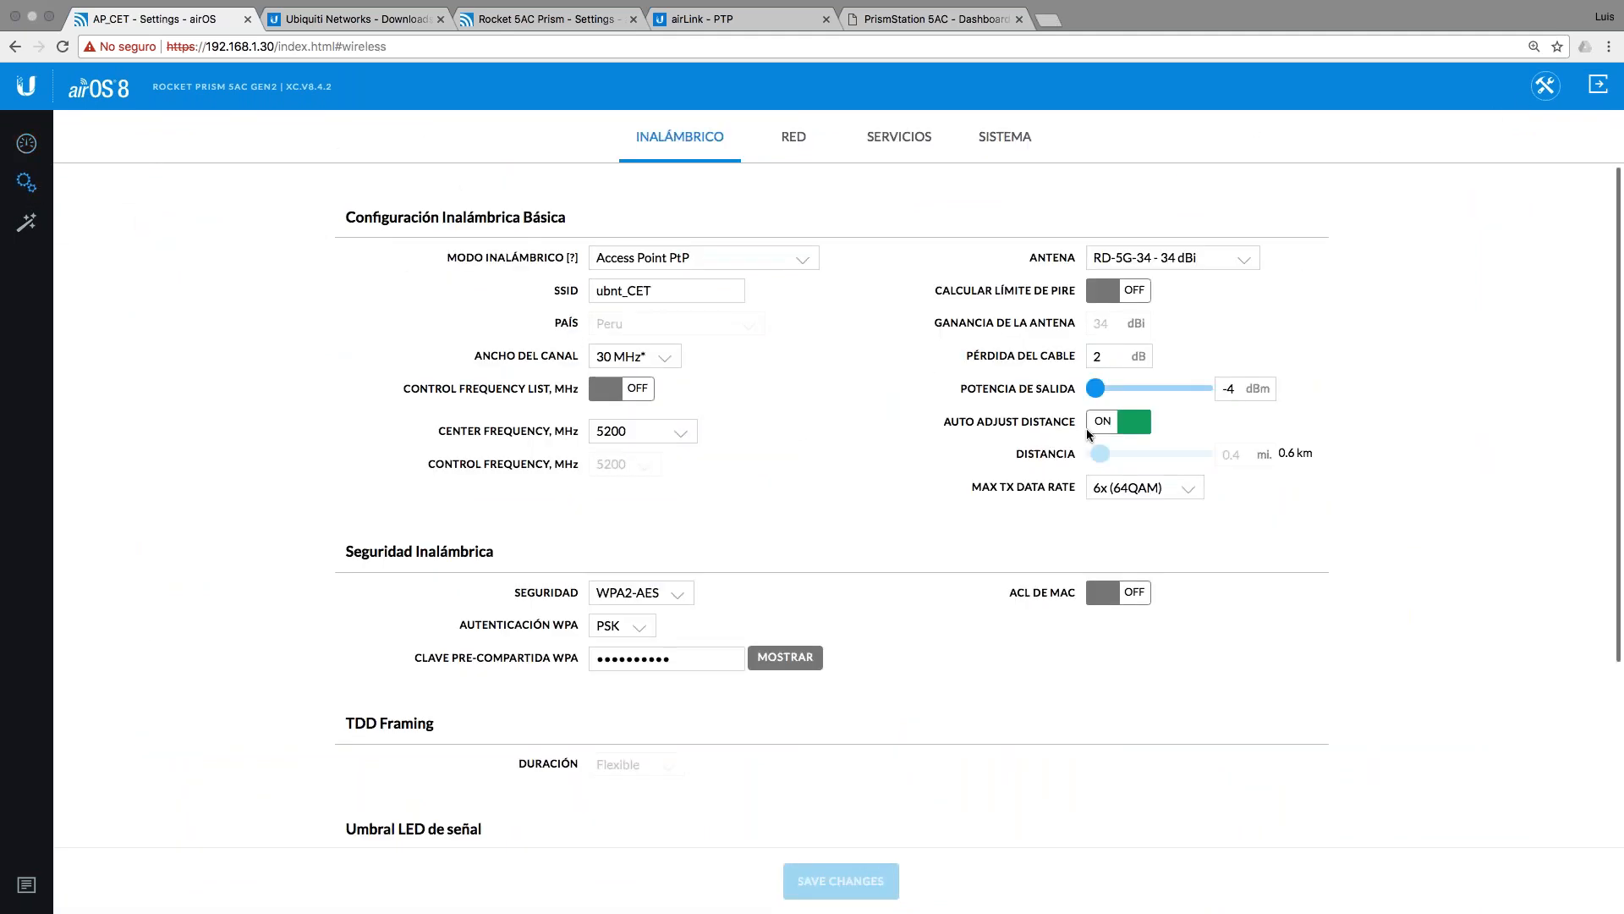
pyautogui.click(1143, 495)
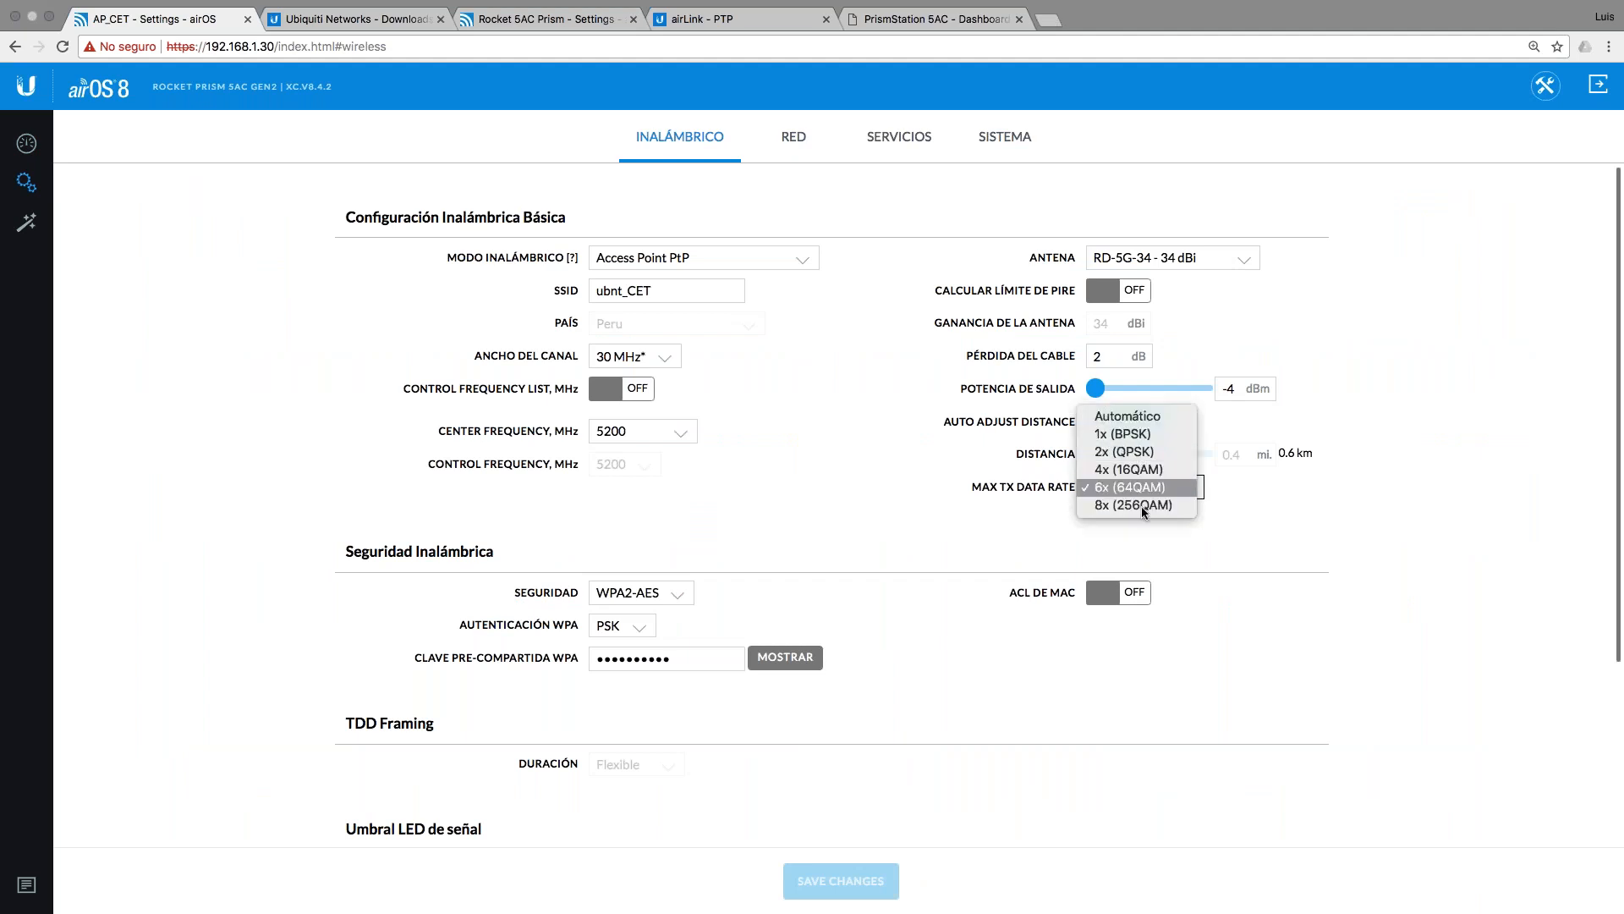
pyautogui.click(1134, 416)
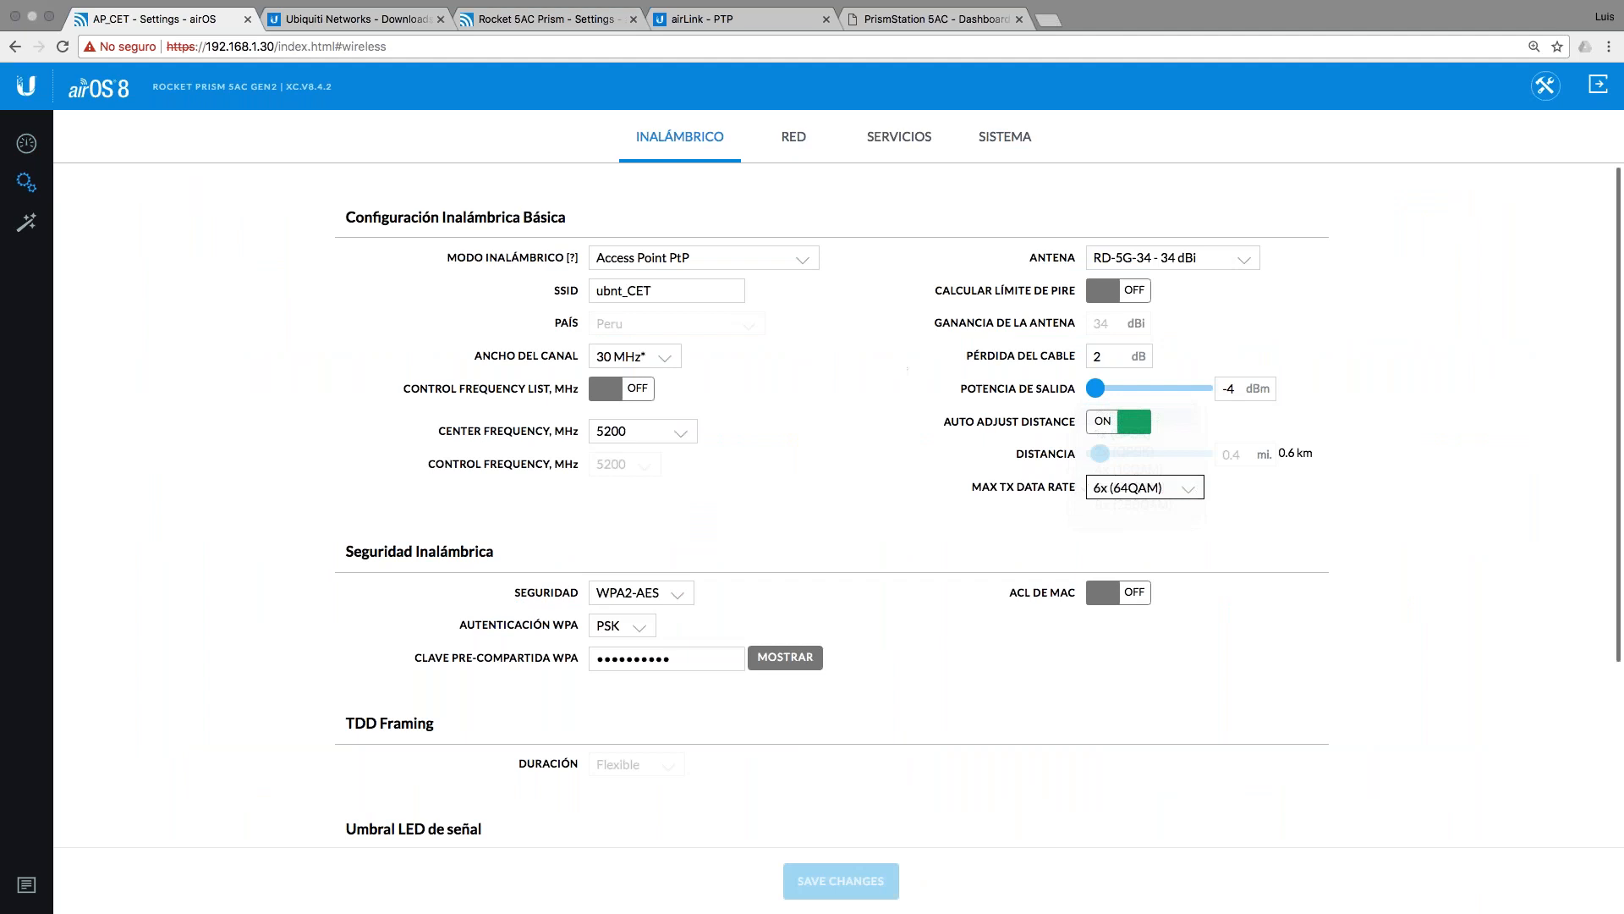
pyautogui.click(635, 356)
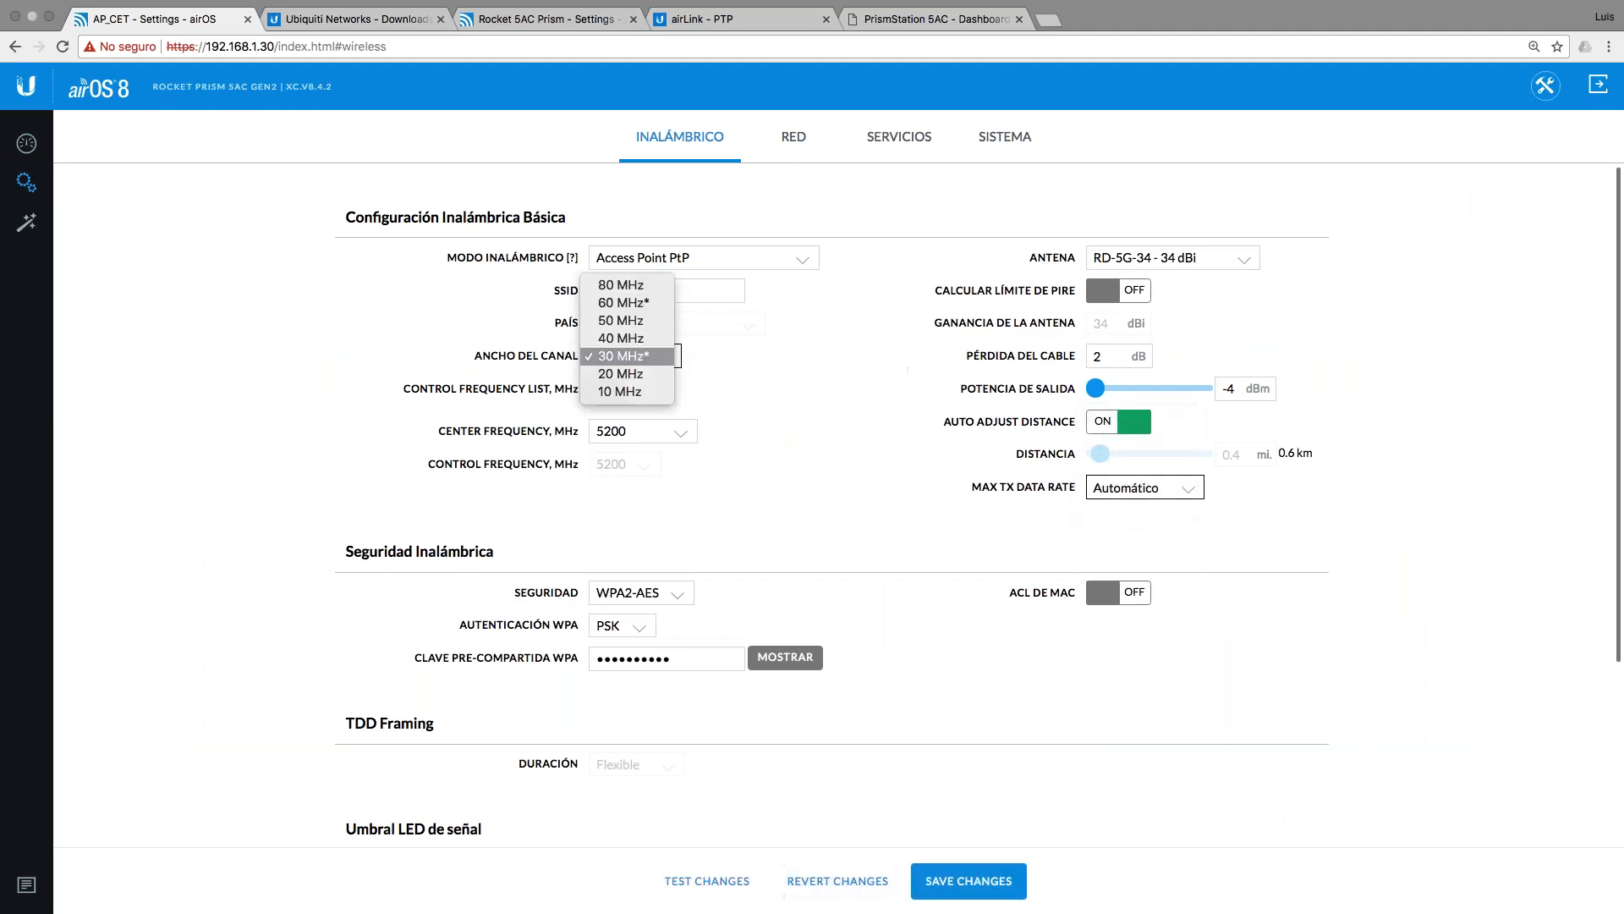
pyautogui.click(653, 321)
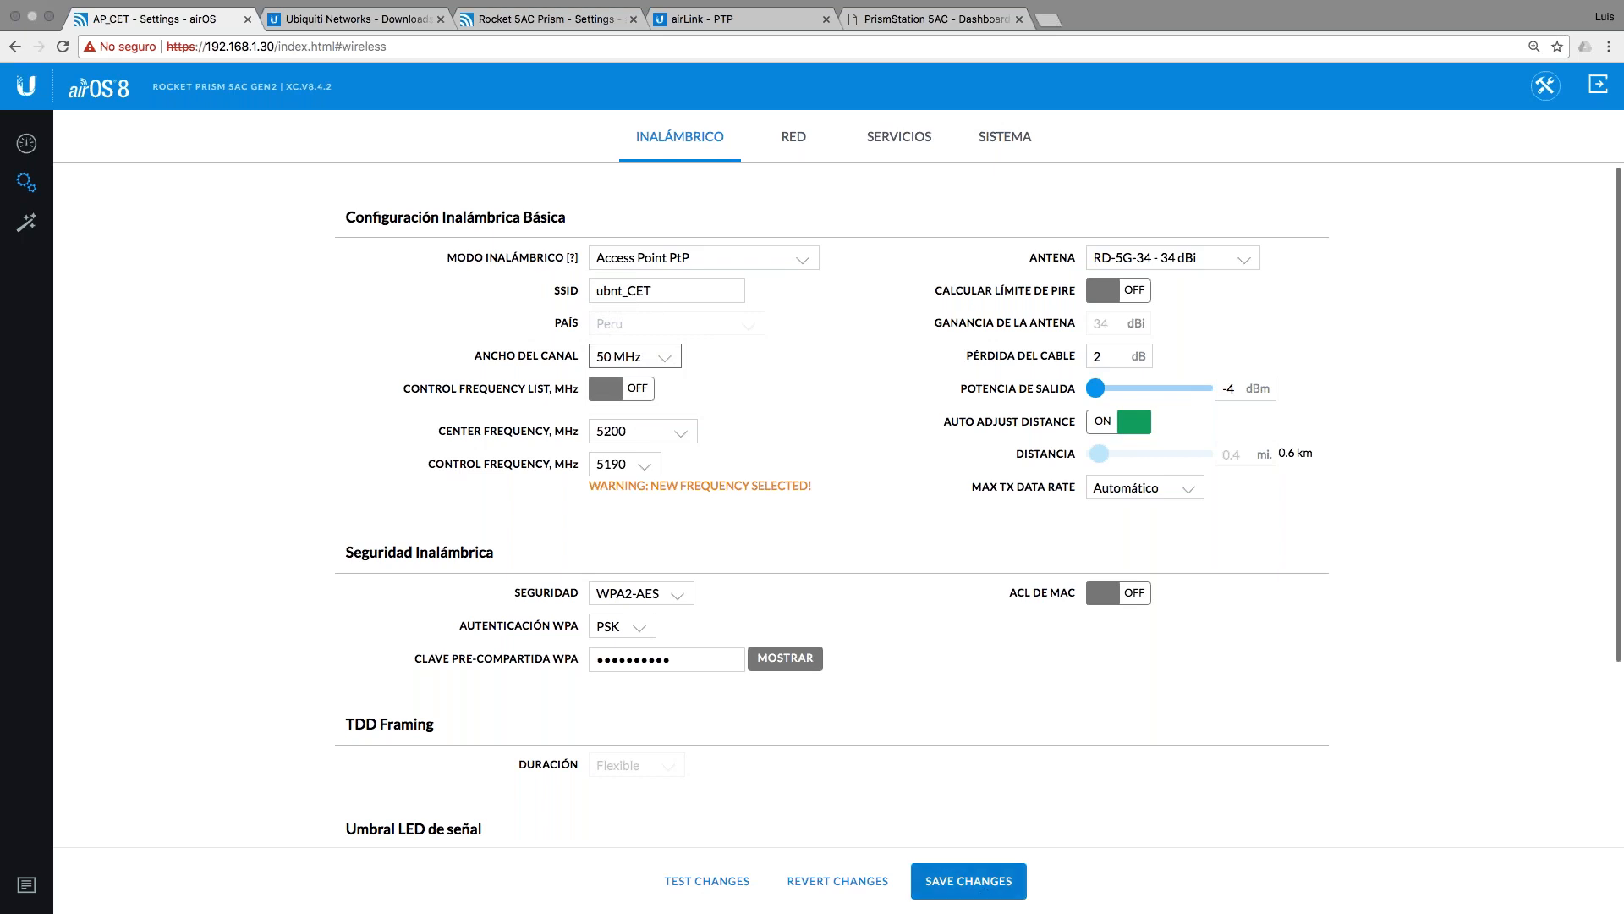
pyautogui.click(969, 881)
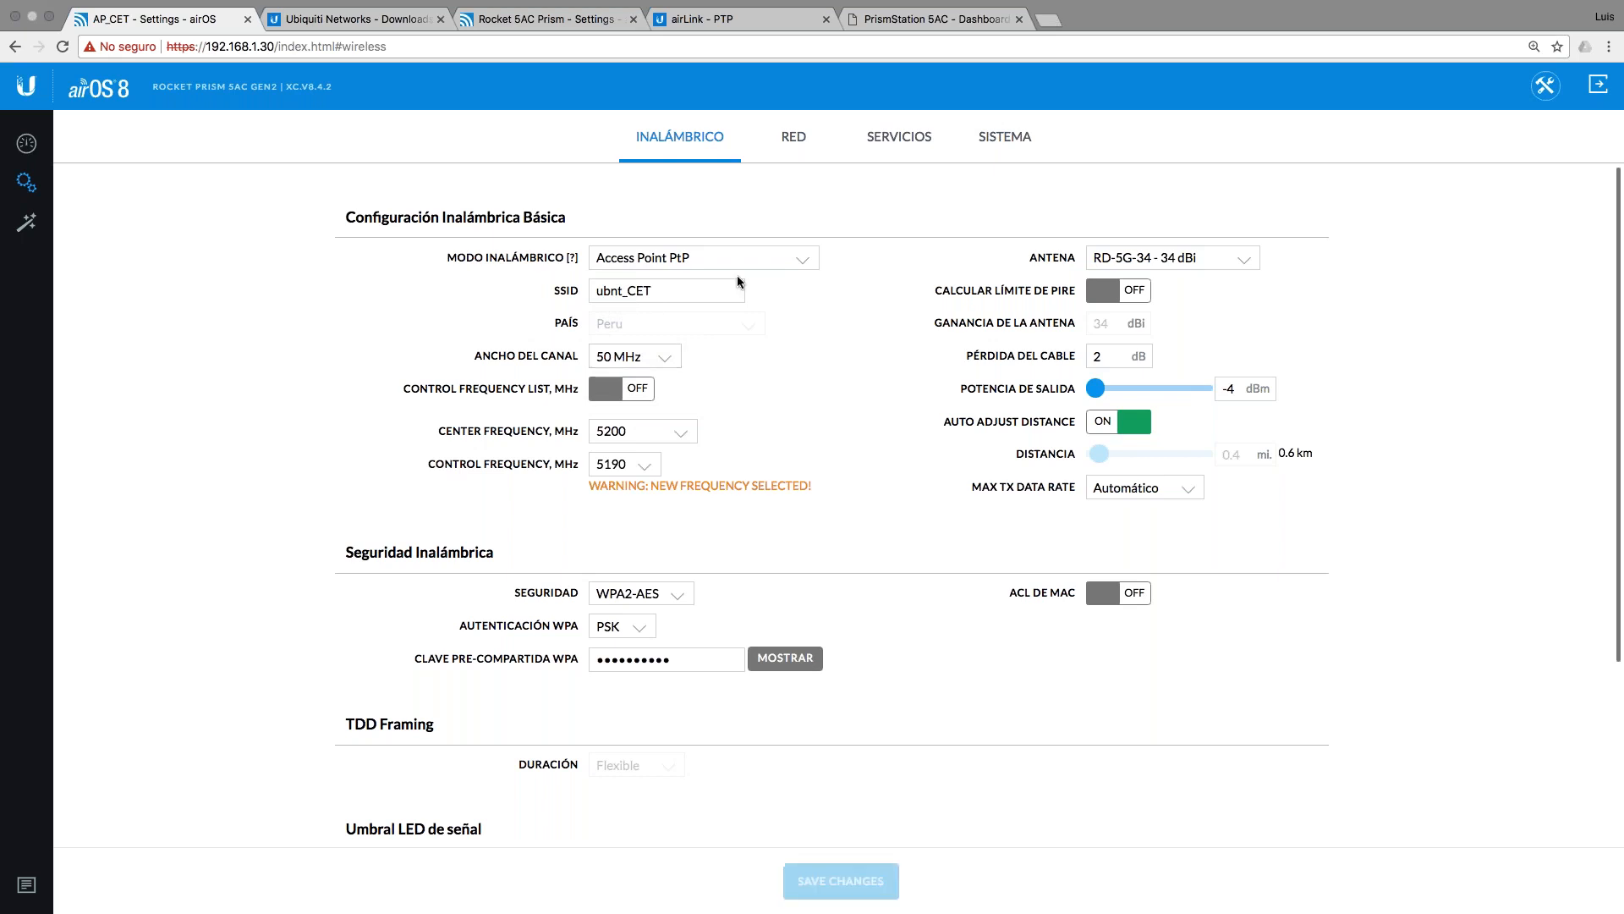
# Step: Give the Rocket 5AC Prism a 50 MHz channel width and 5200 scan list, then view the pings
pyautogui.click(555, 20)
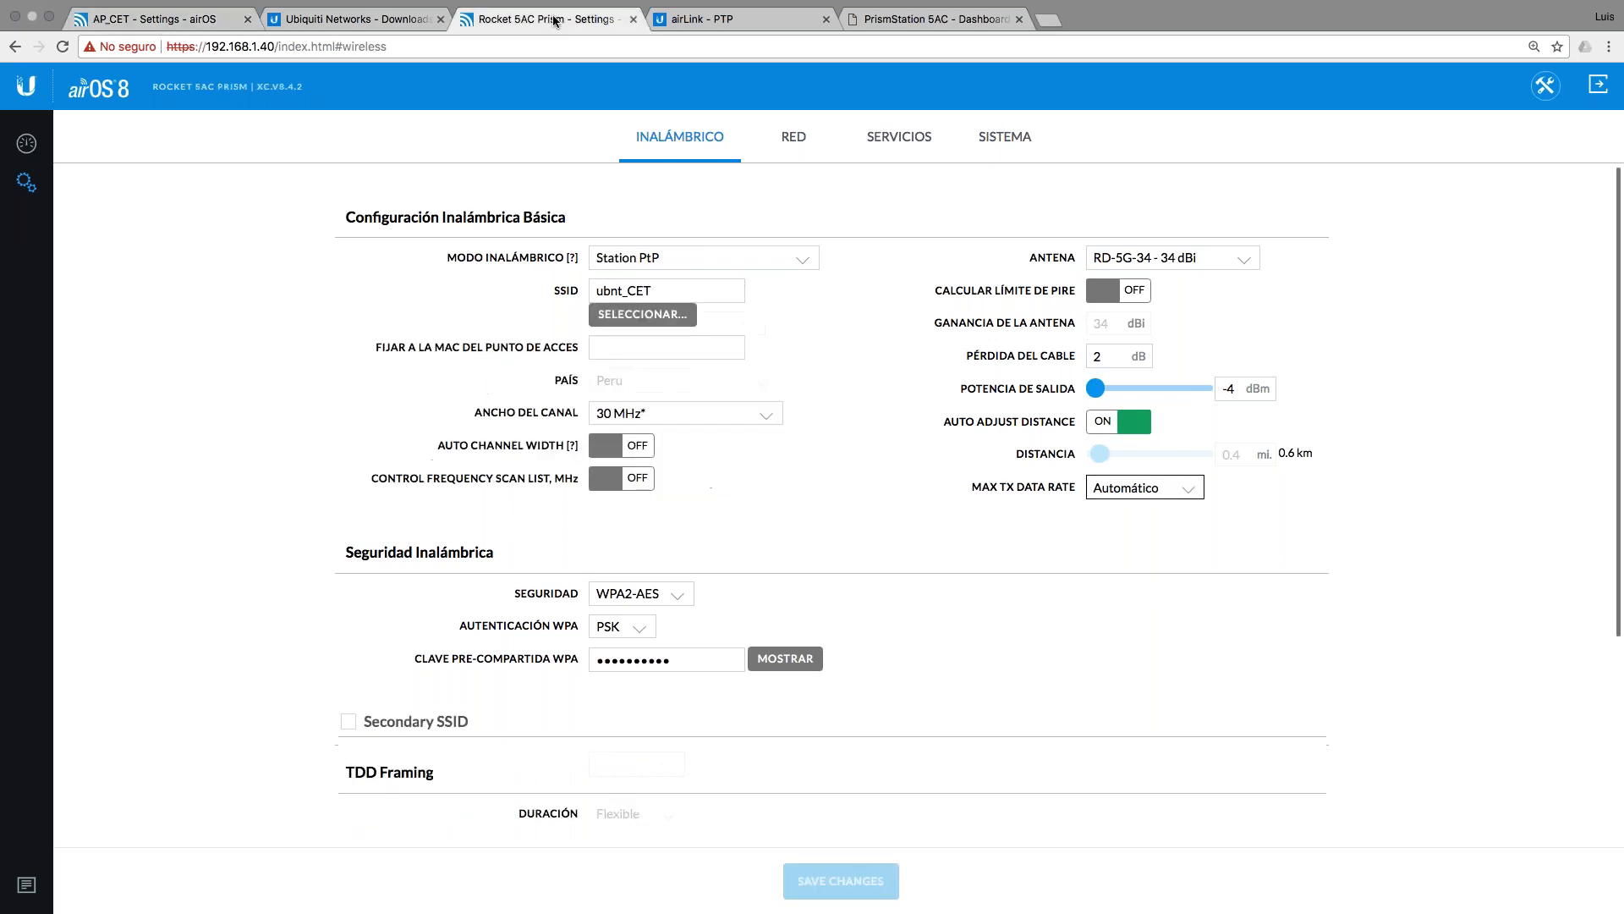
pyautogui.click(695, 411)
pyautogui.click(694, 394)
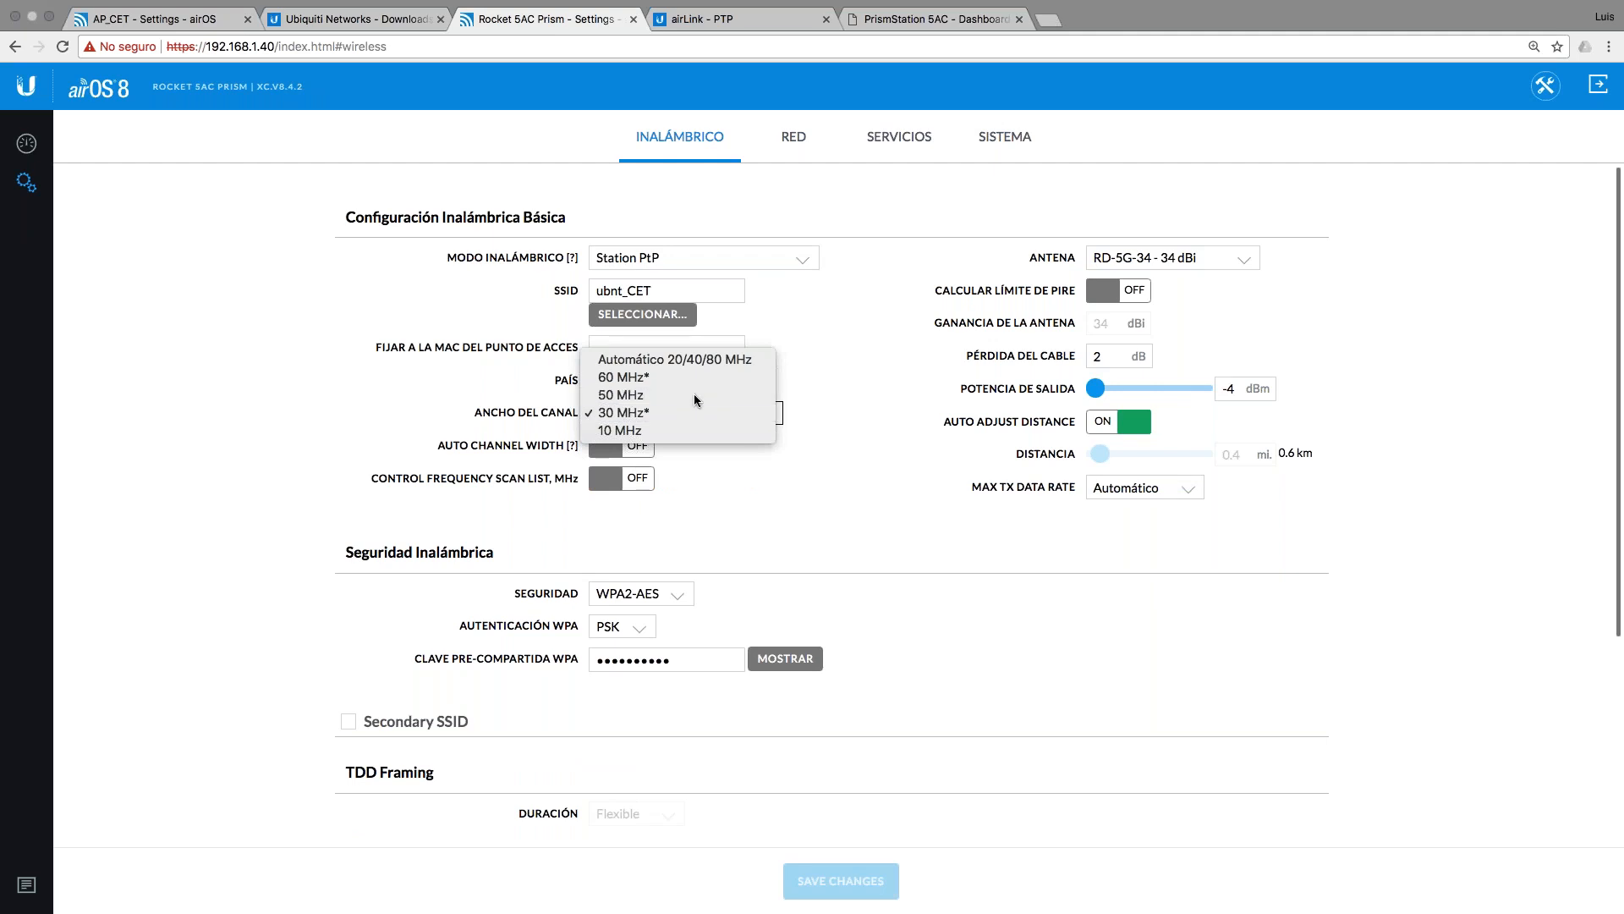
pyautogui.click(615, 480)
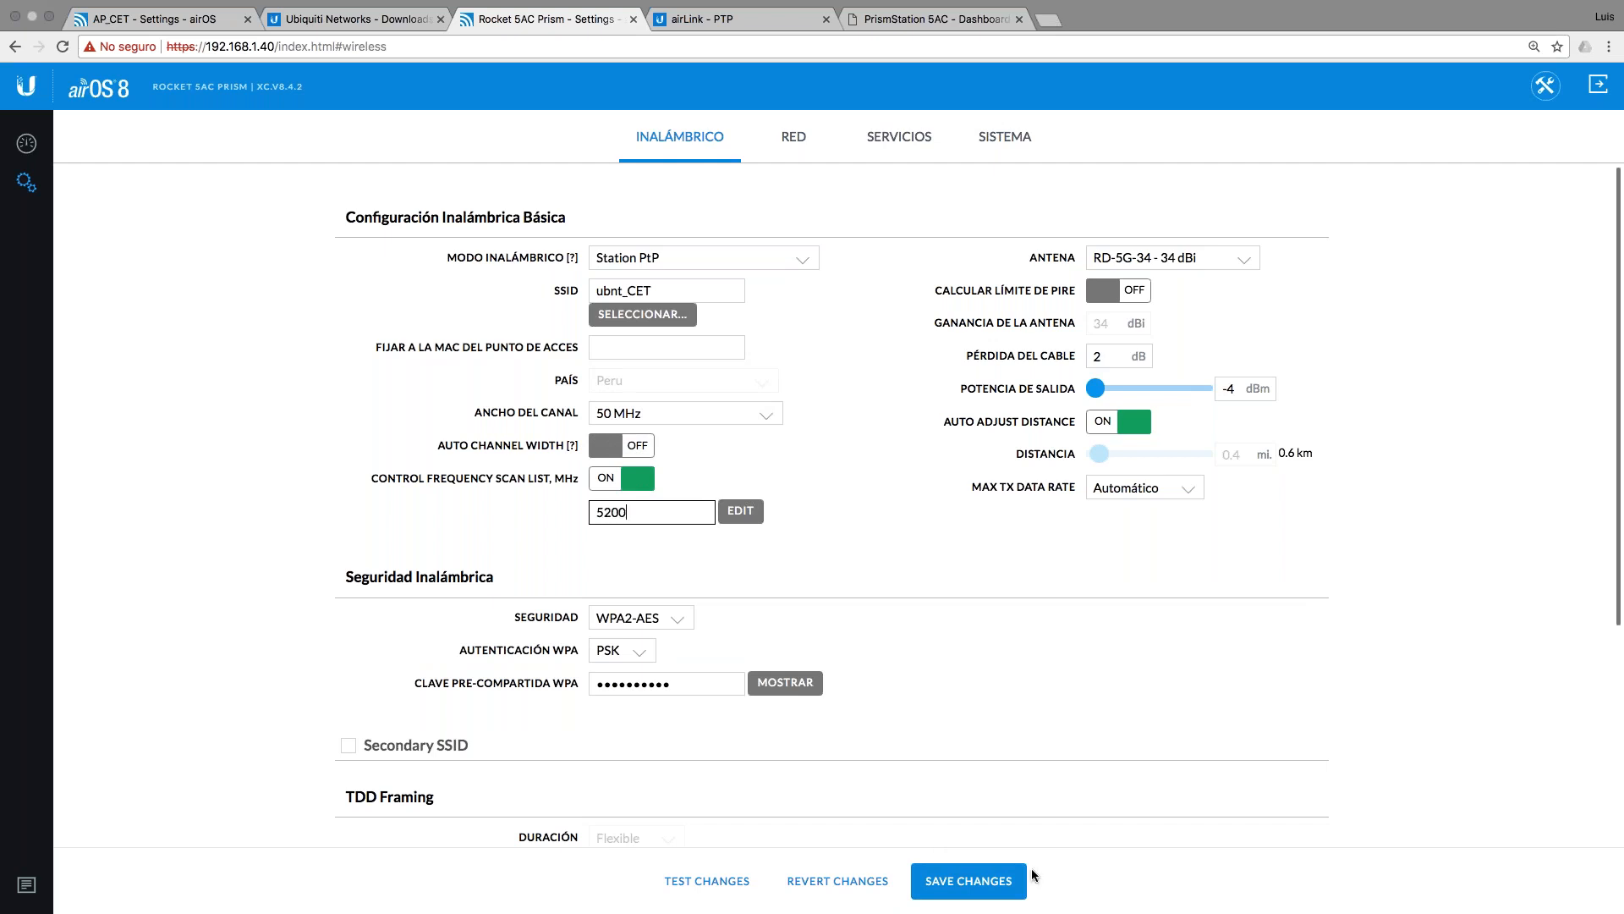
pyautogui.press('Return')
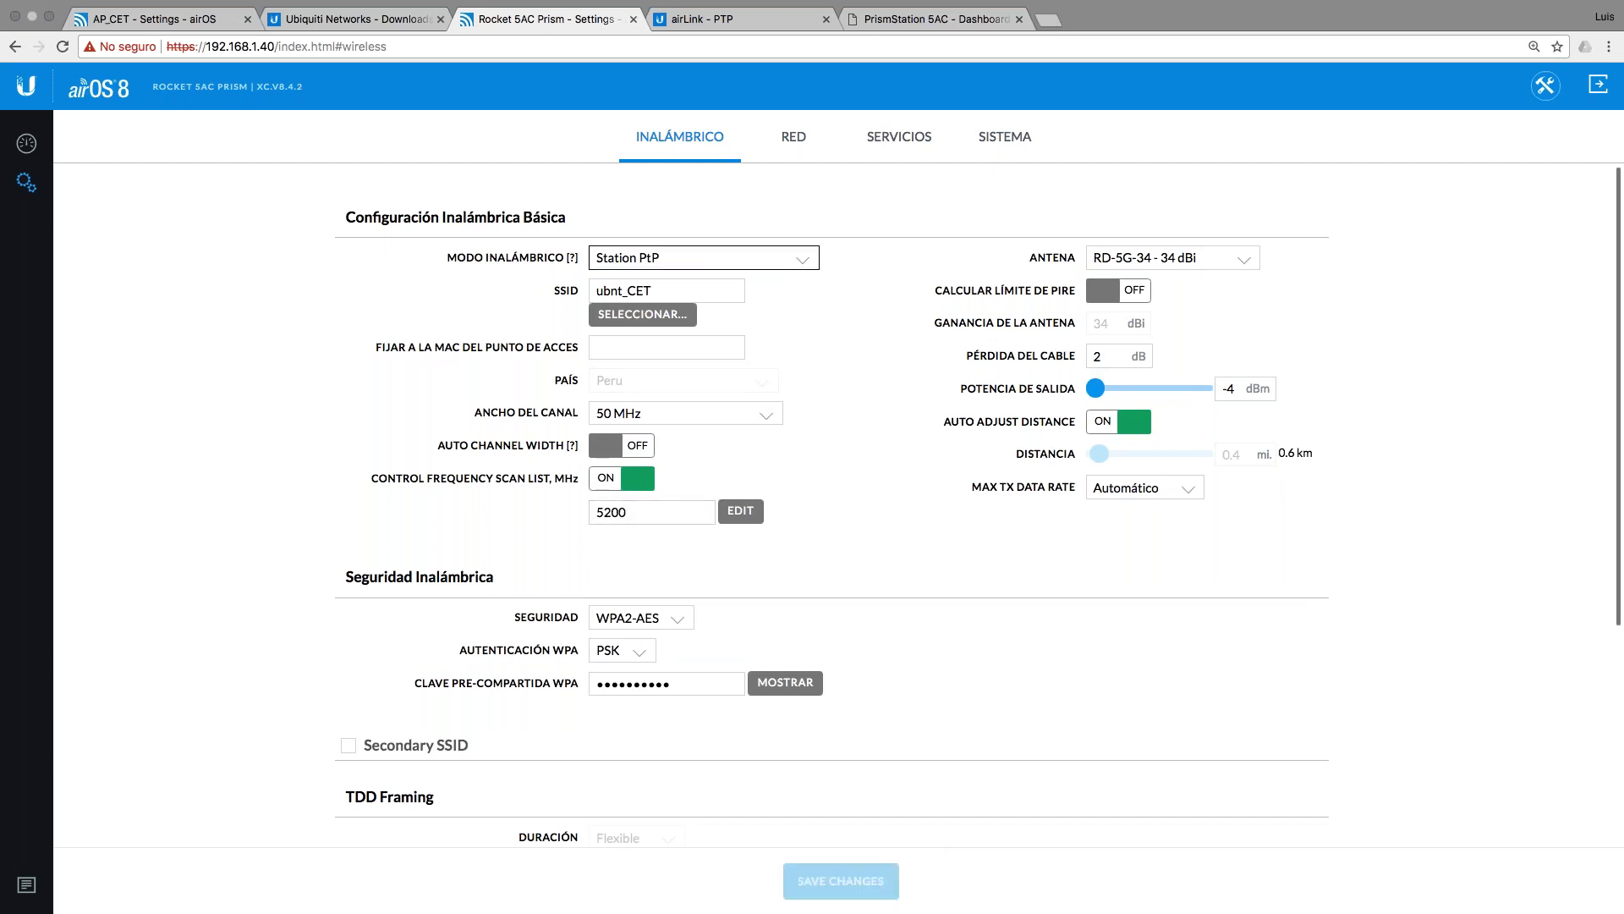
pyautogui.hotkey('ctrl', 'Left')
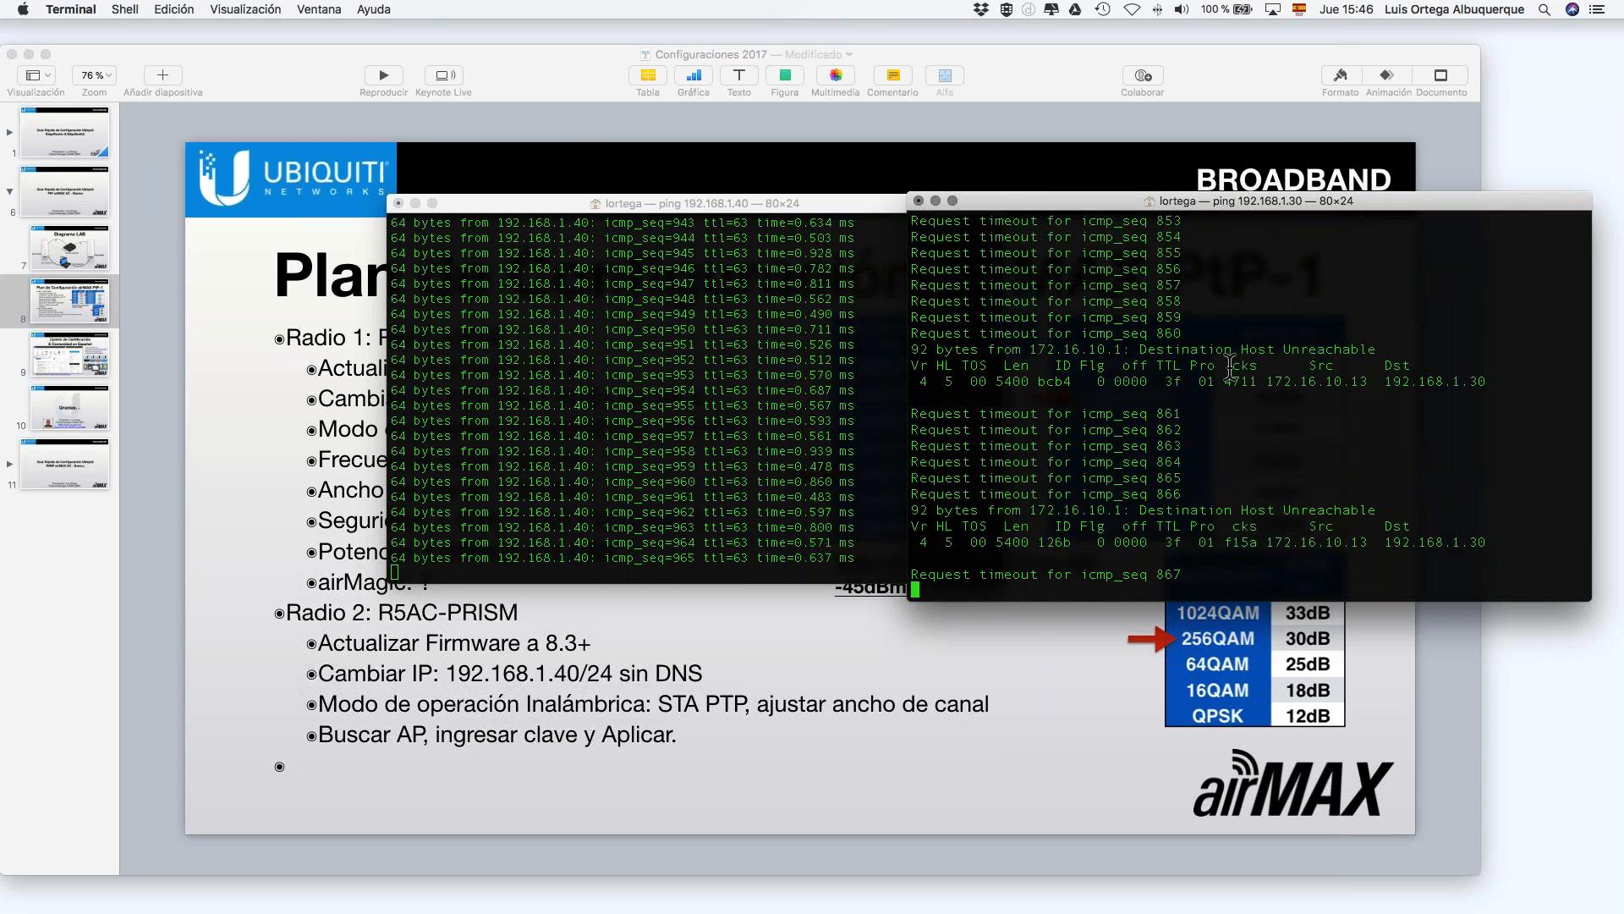
# Step: Go back to Chrome and reload the Rocket 5AC Prism's wireless settings page
pyautogui.hotkey('ctrl', 'Right')
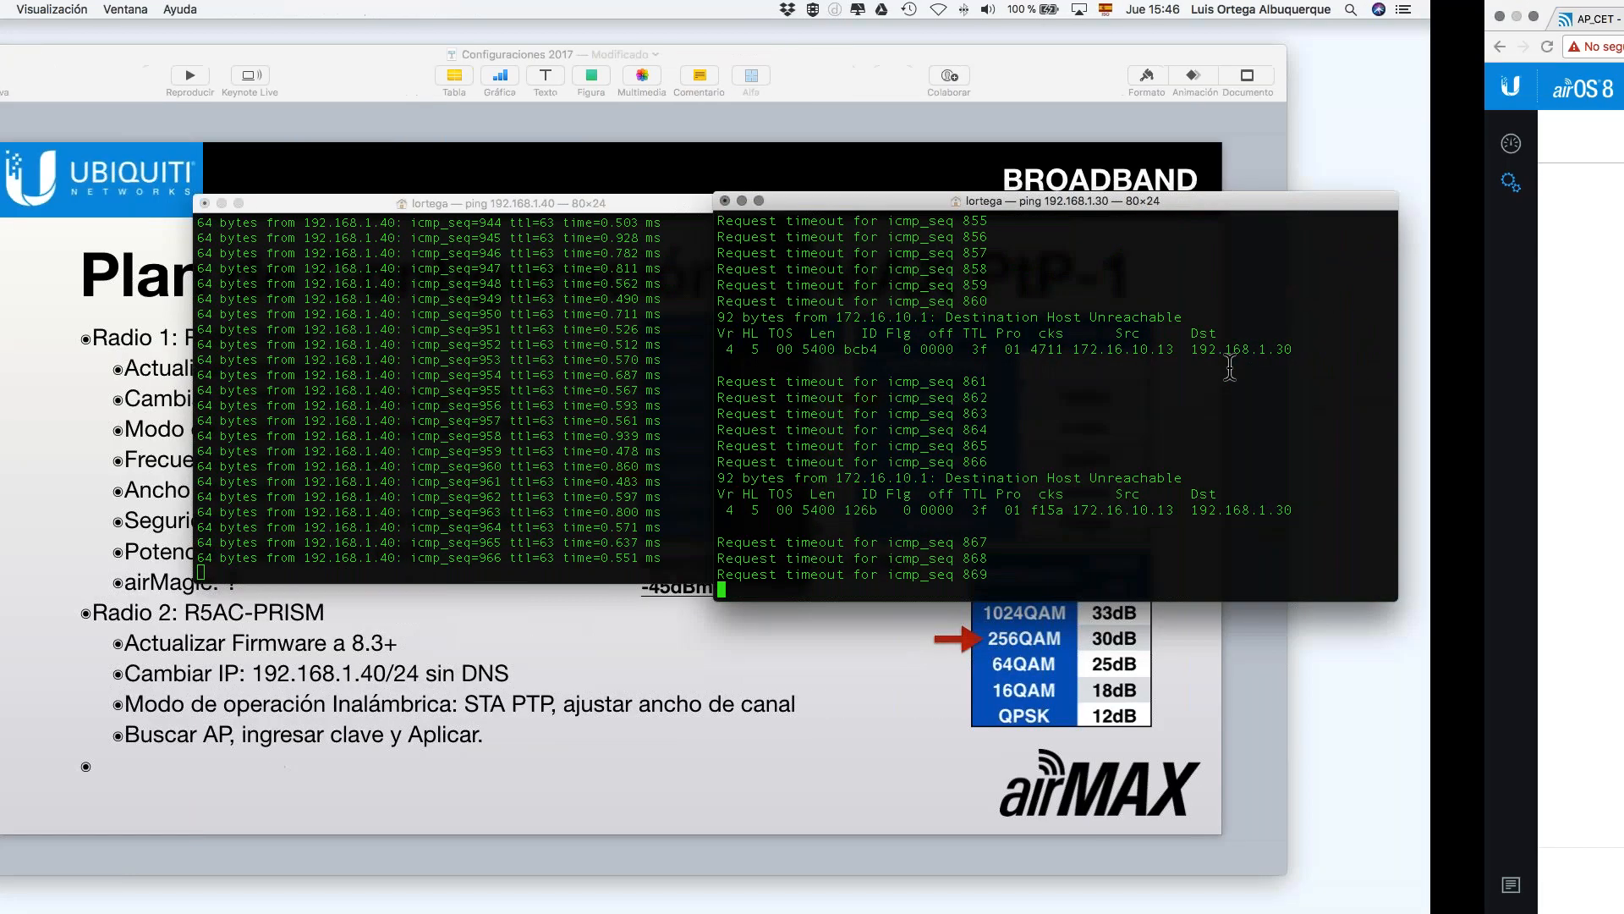
pyautogui.click(61, 46)
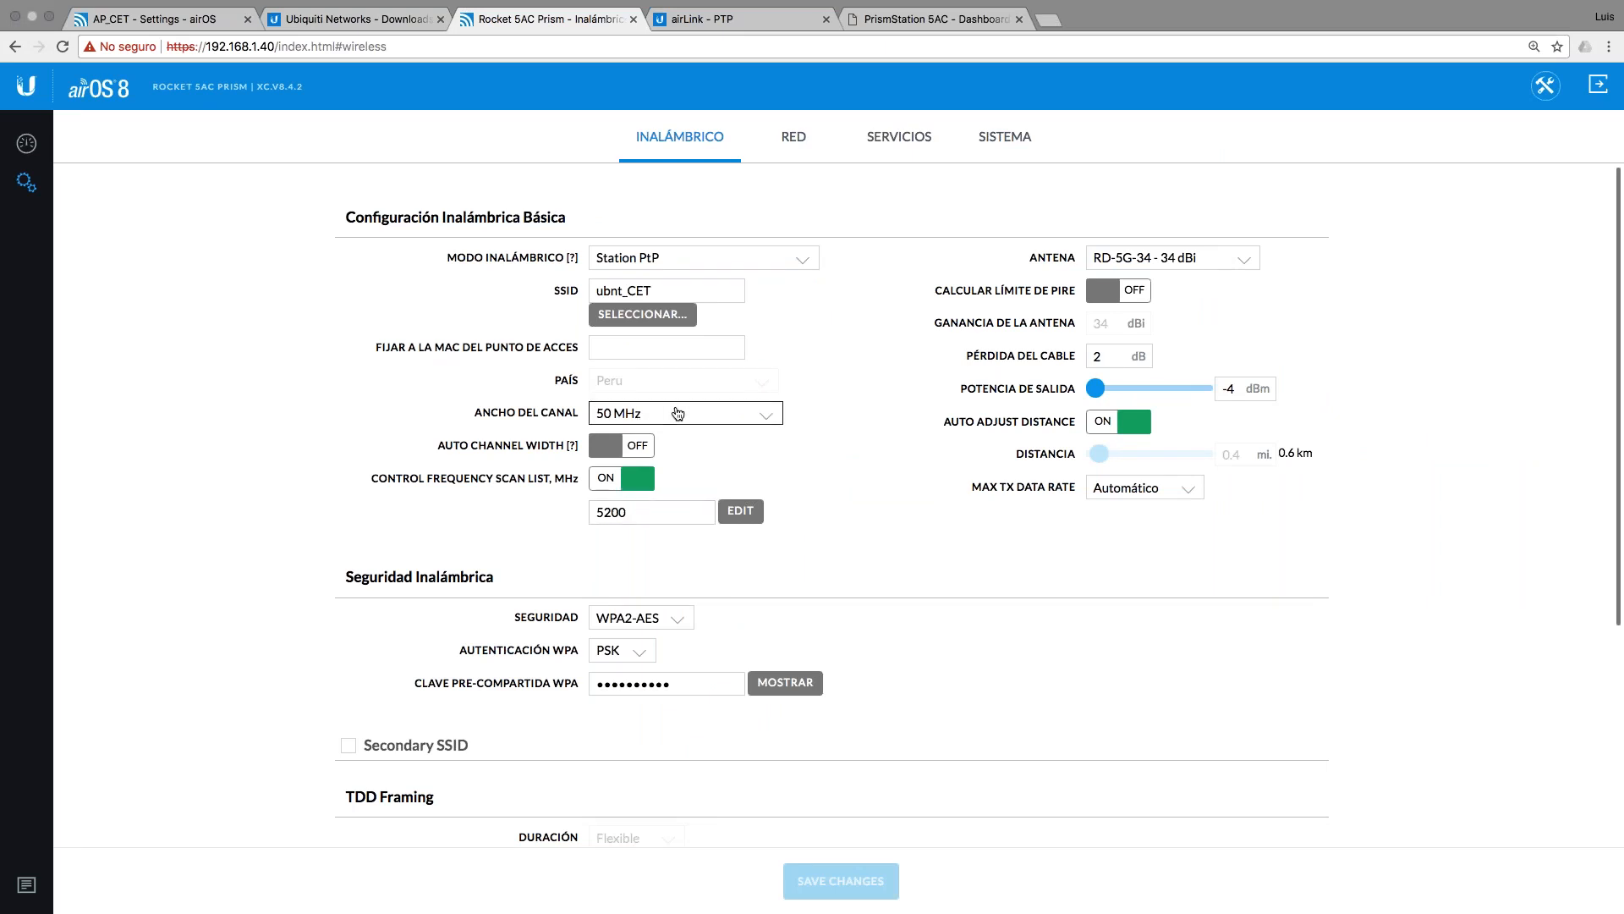
# Step: Run a Site Survey, check the pings, and open AP_CET's dashboard showing 5190 MHz at 50 MHz
pyautogui.click(662, 317)
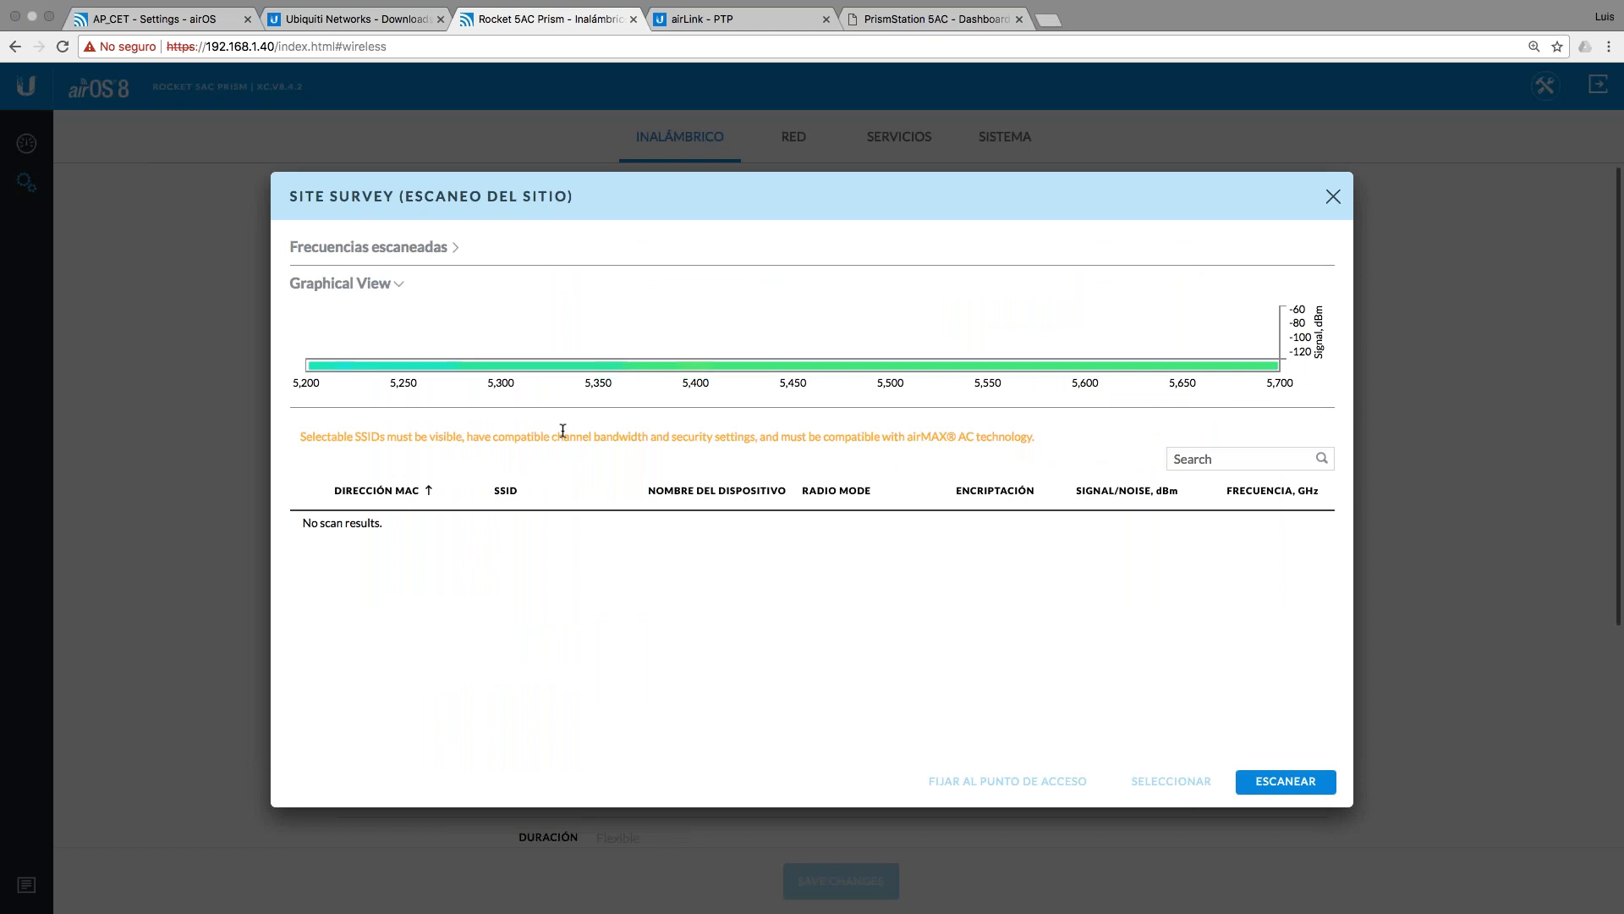
pyautogui.click(190, 10)
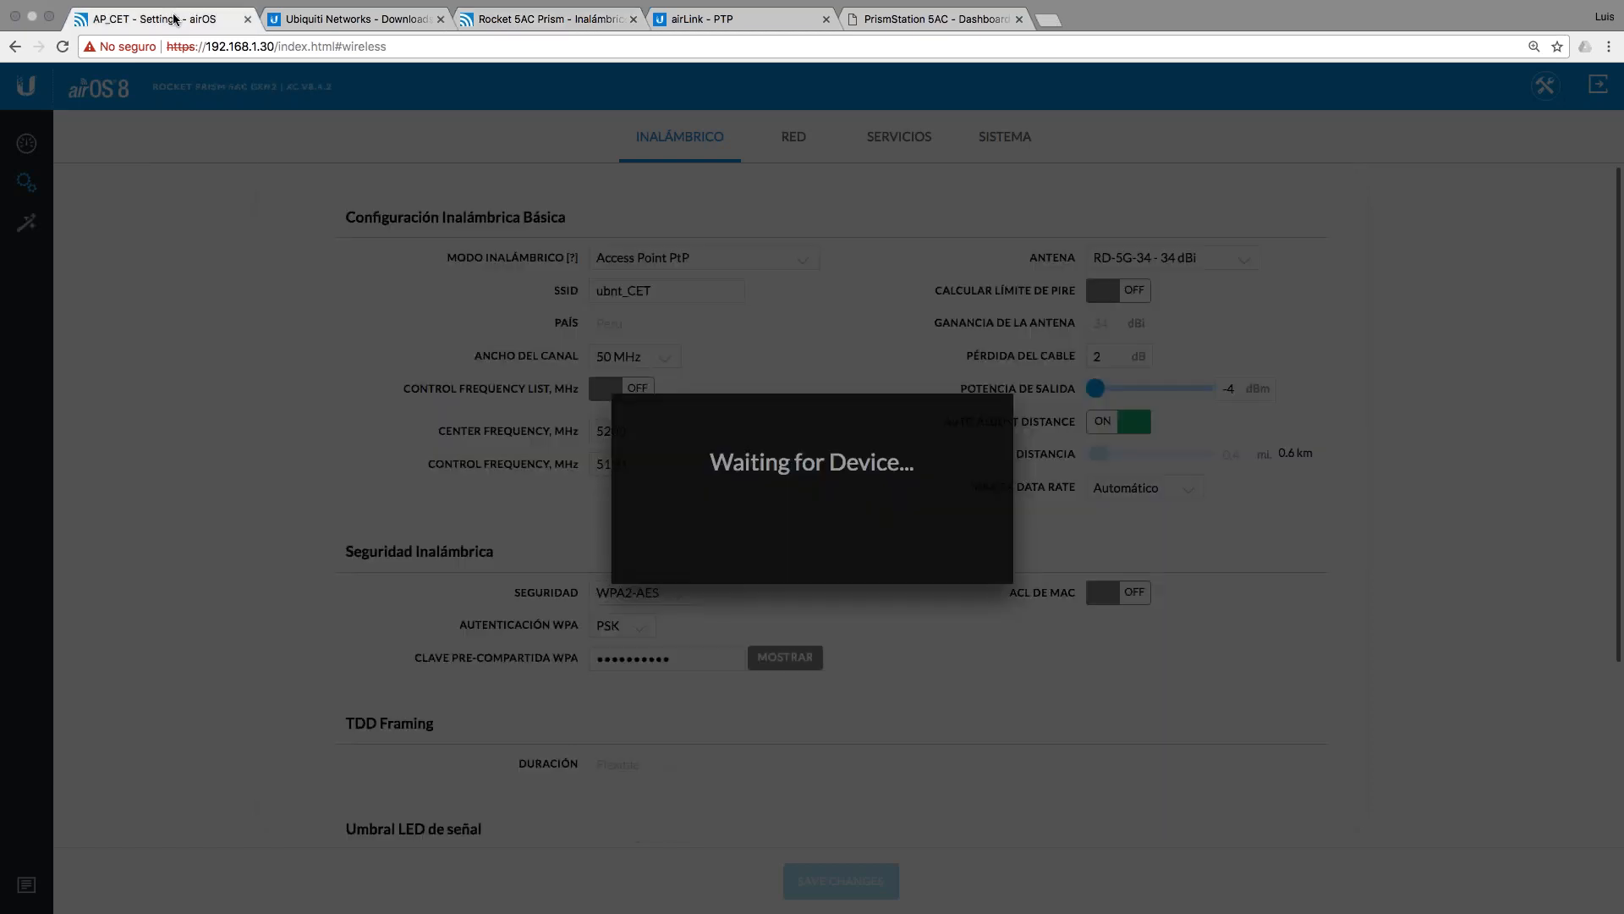
pyautogui.hotkey('ctrl', 'Left')
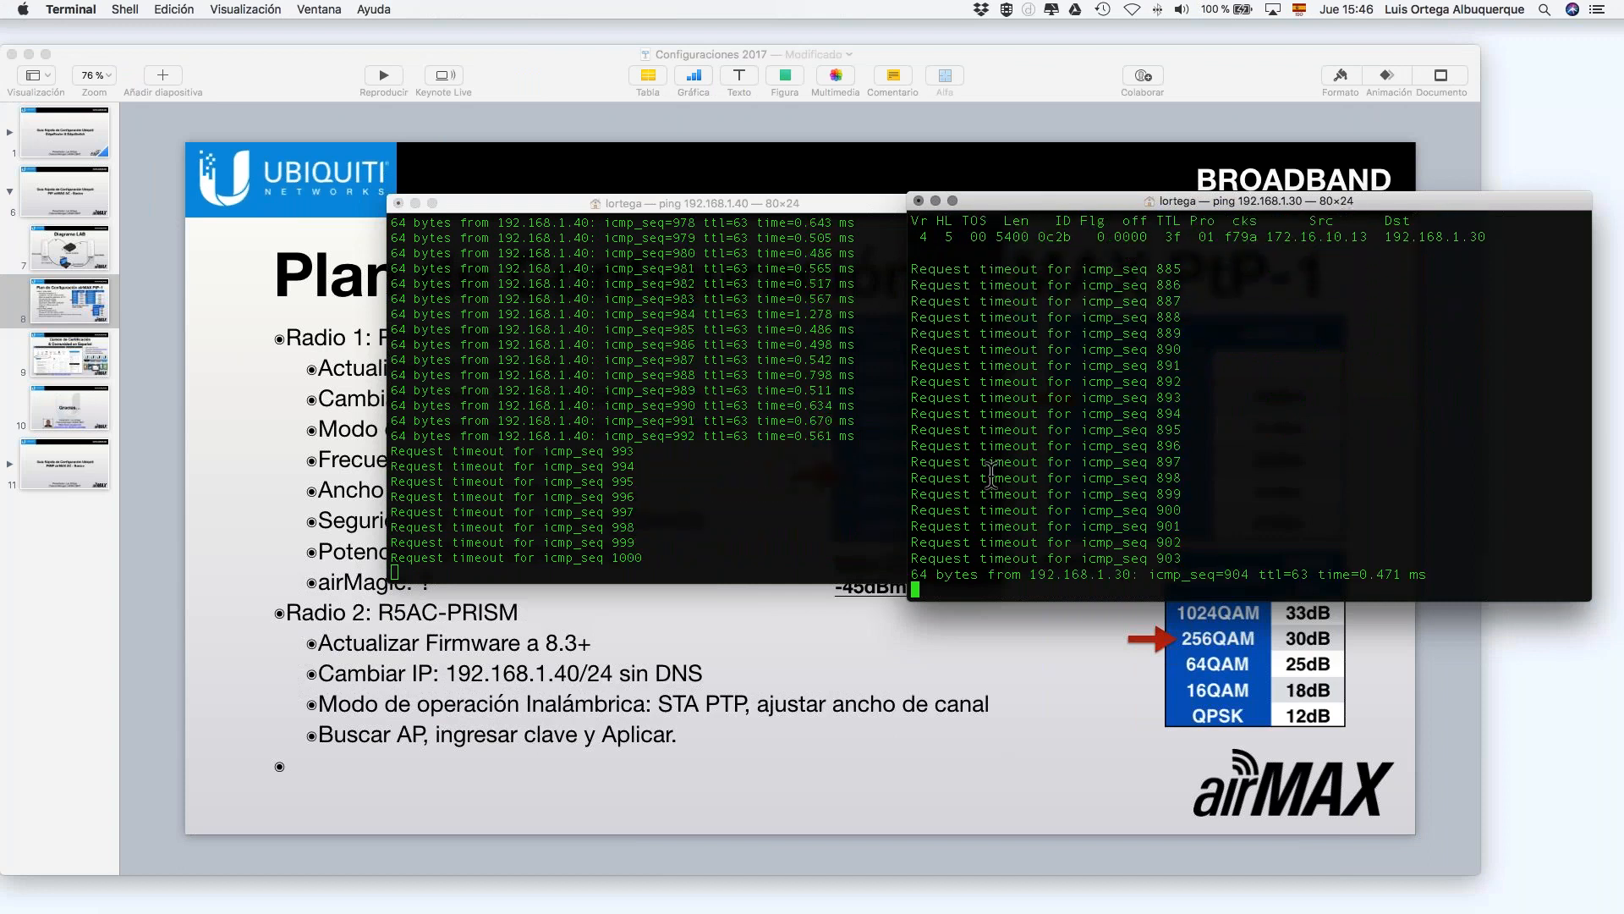
pyautogui.hotkey('ctrl', 'Right')
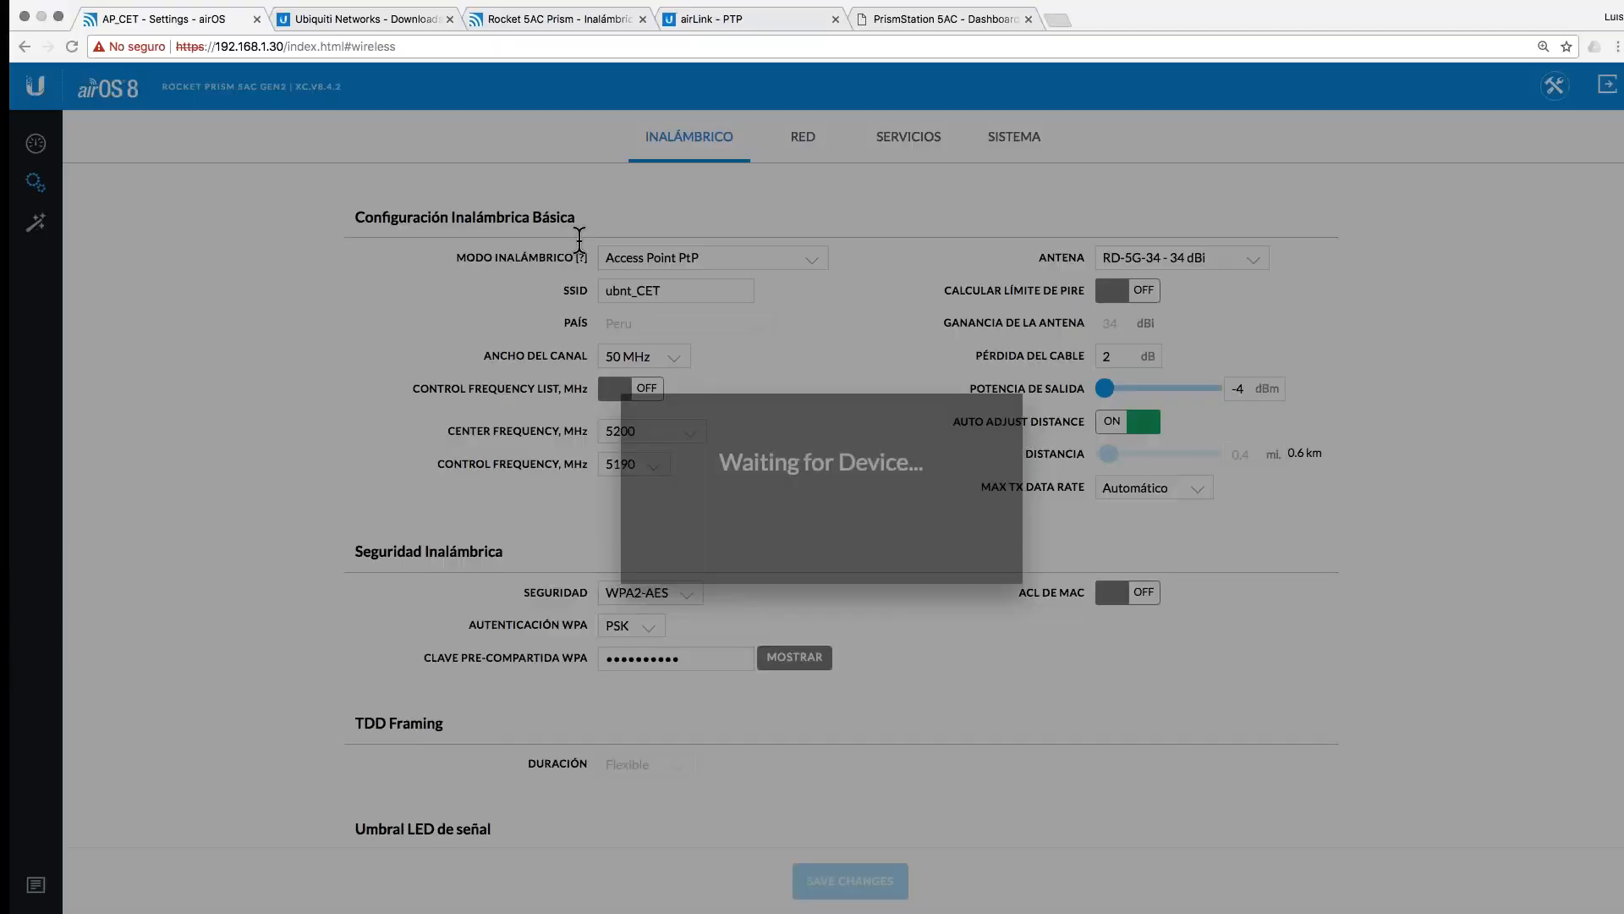
pyautogui.click(26, 143)
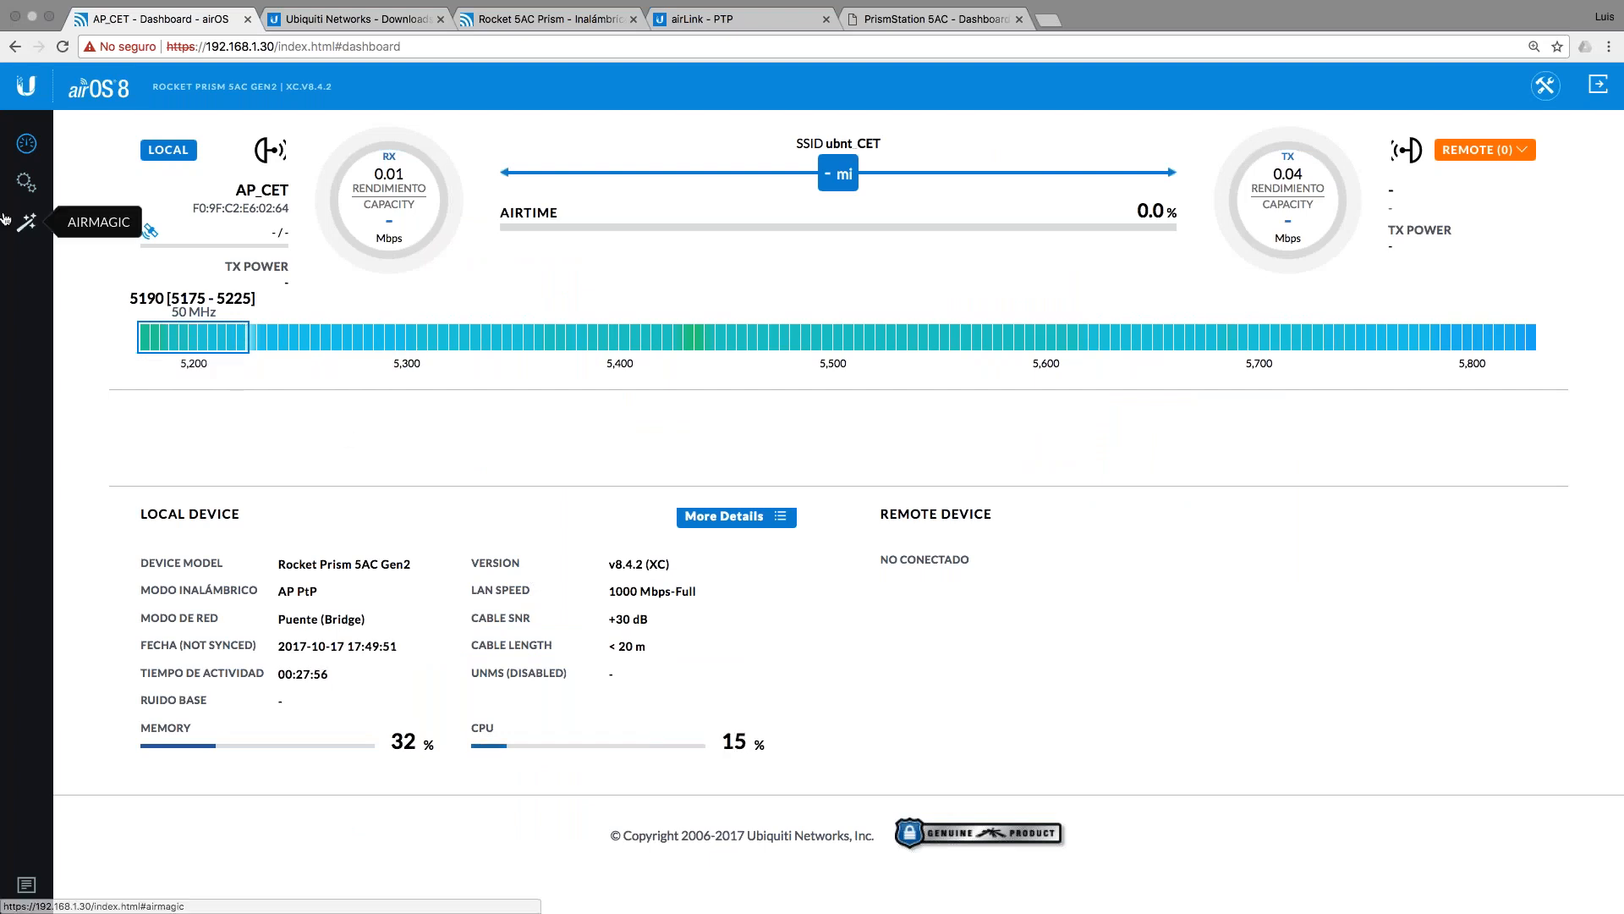
# Step: Keep AP_CET's control frequency at 5190 MHz in its wireless settings and highlight that field
pyautogui.click(25, 191)
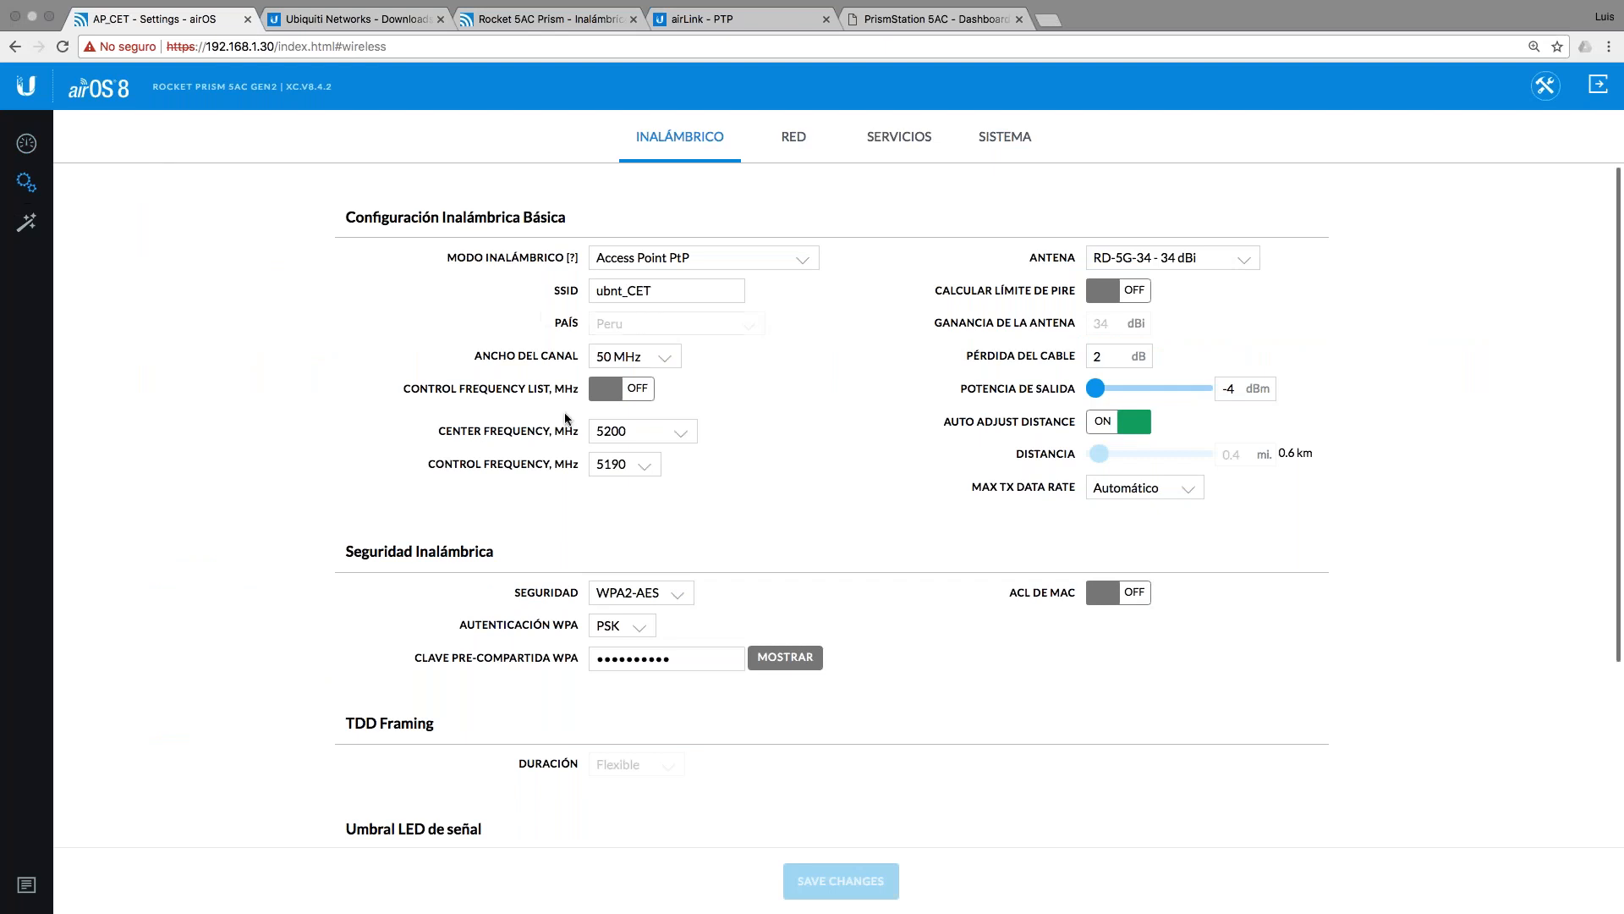
pyautogui.click(624, 463)
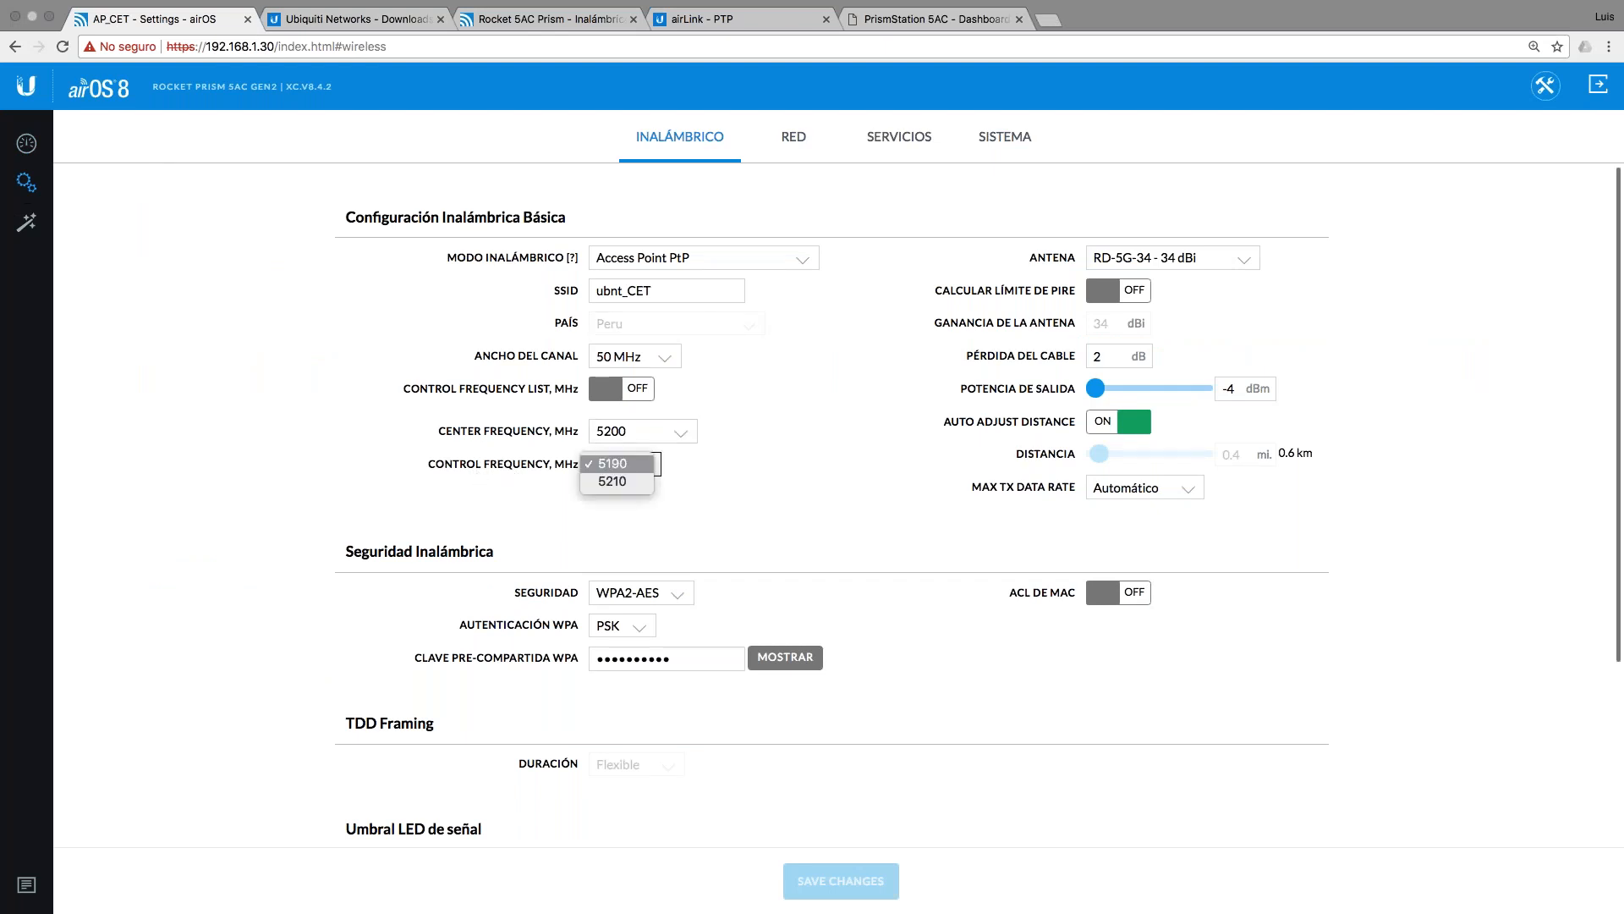
pyautogui.click(680, 458)
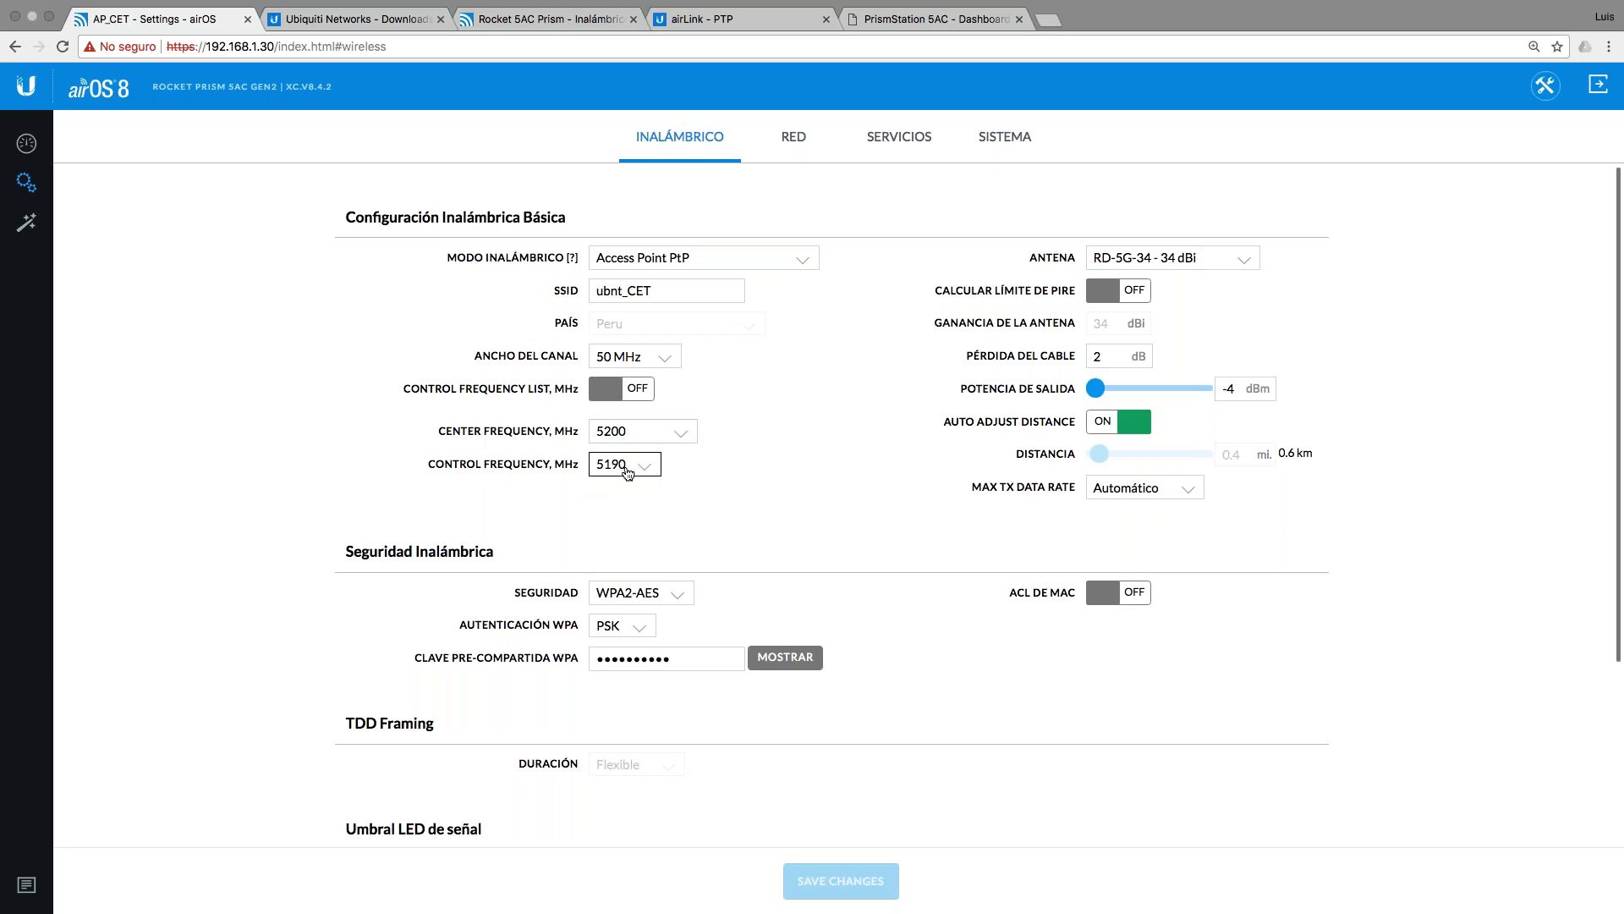
pyautogui.click(617, 464)
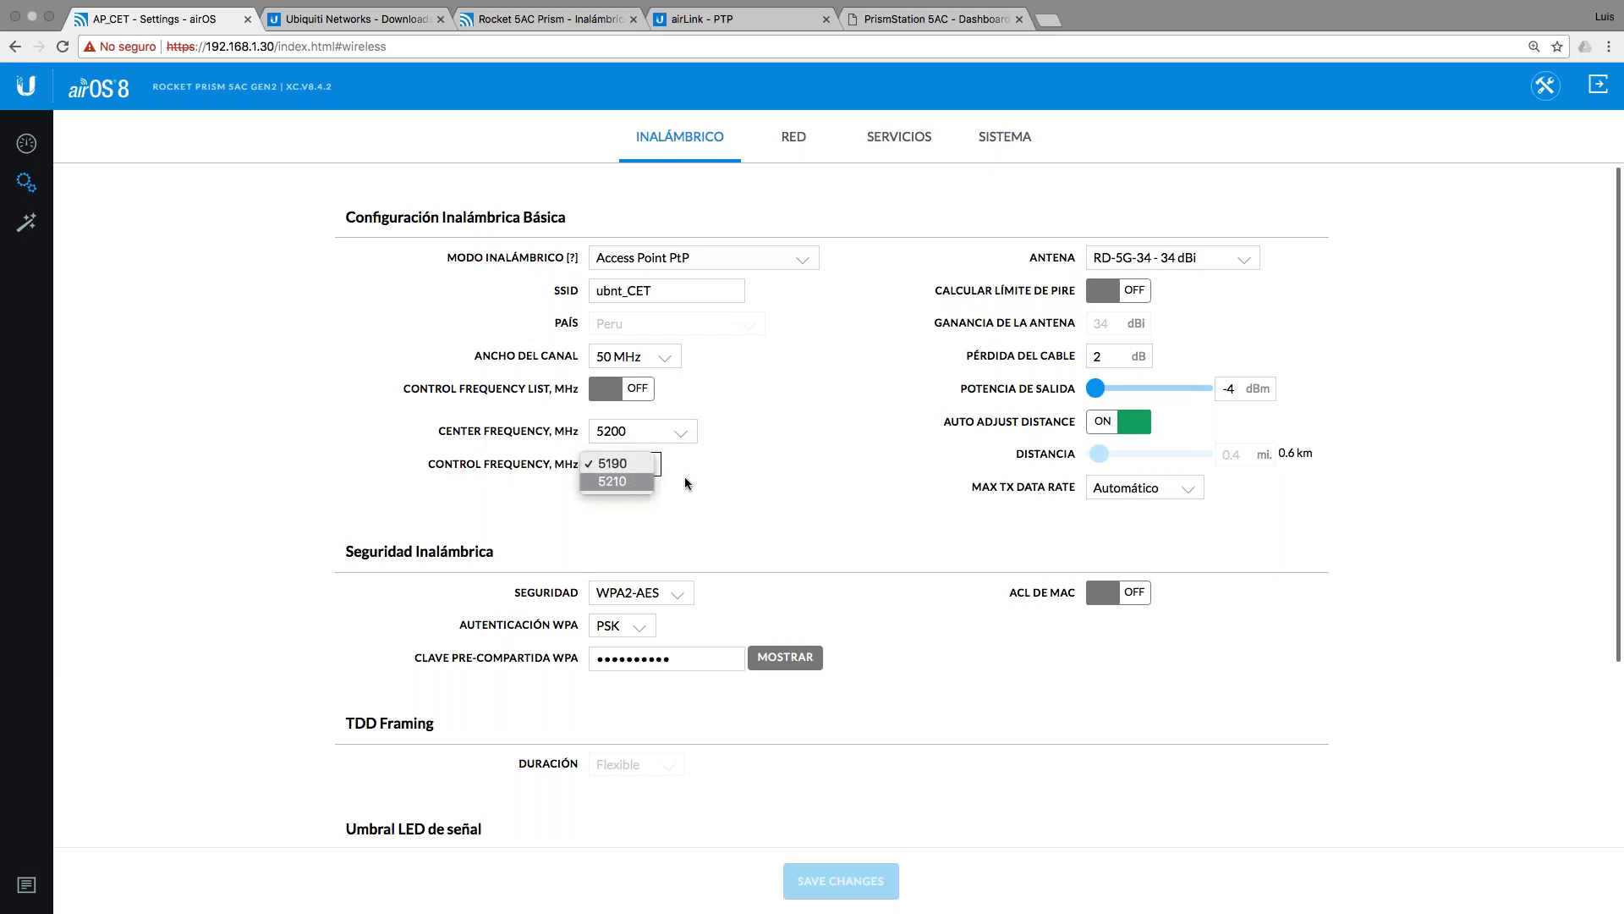
pyautogui.click(723, 474)
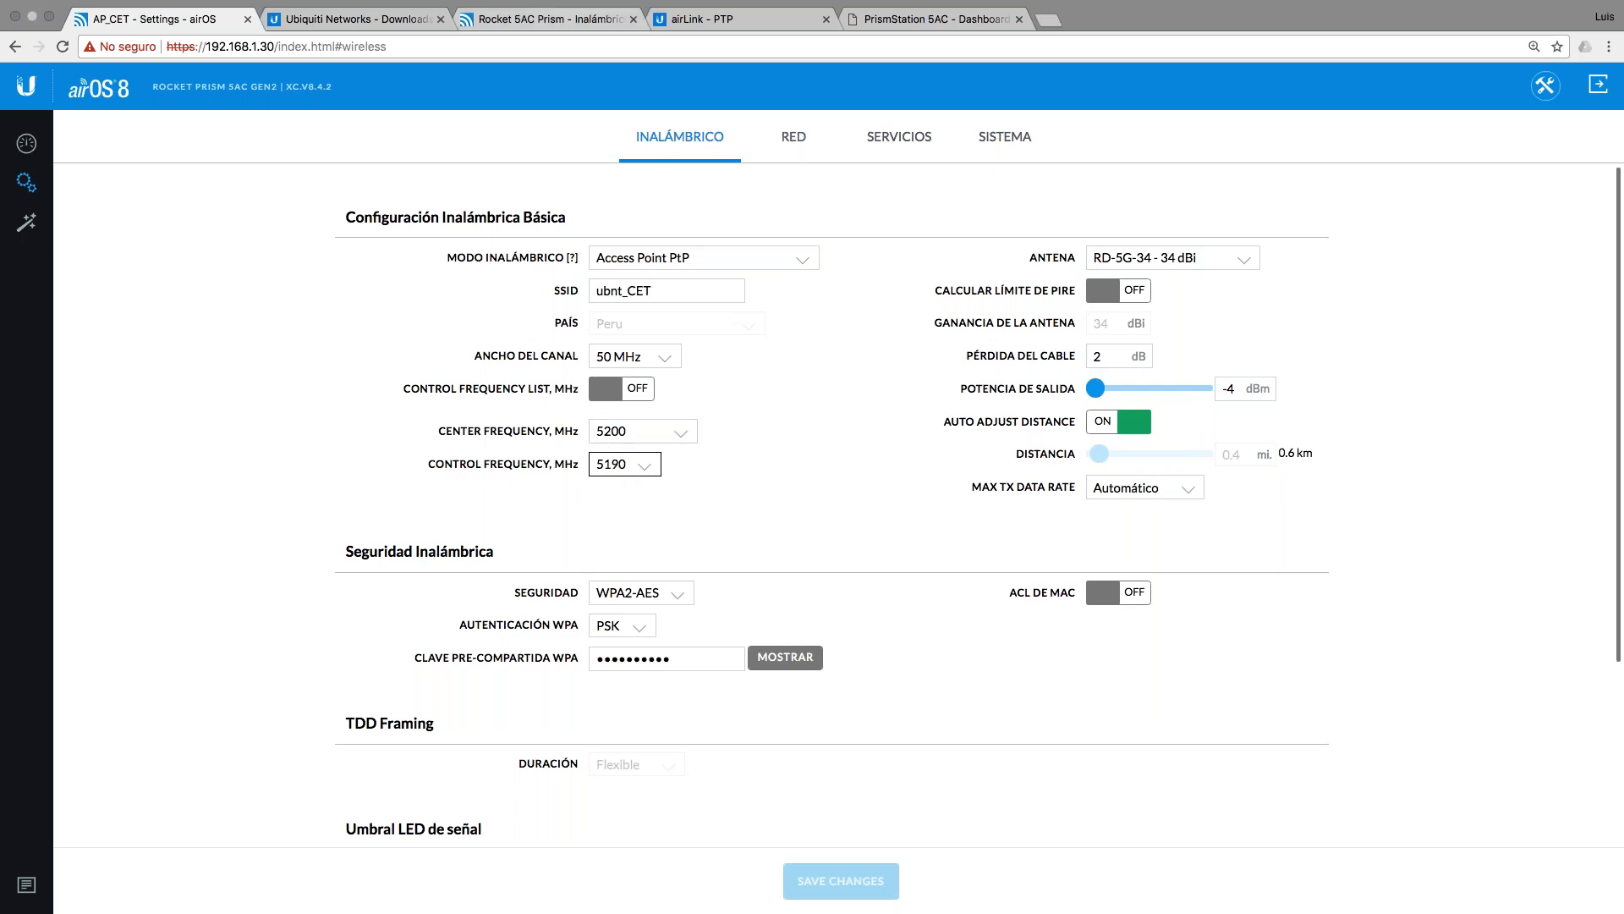
pyautogui.moveTo(423, 464); pyautogui.dragTo(577, 465)
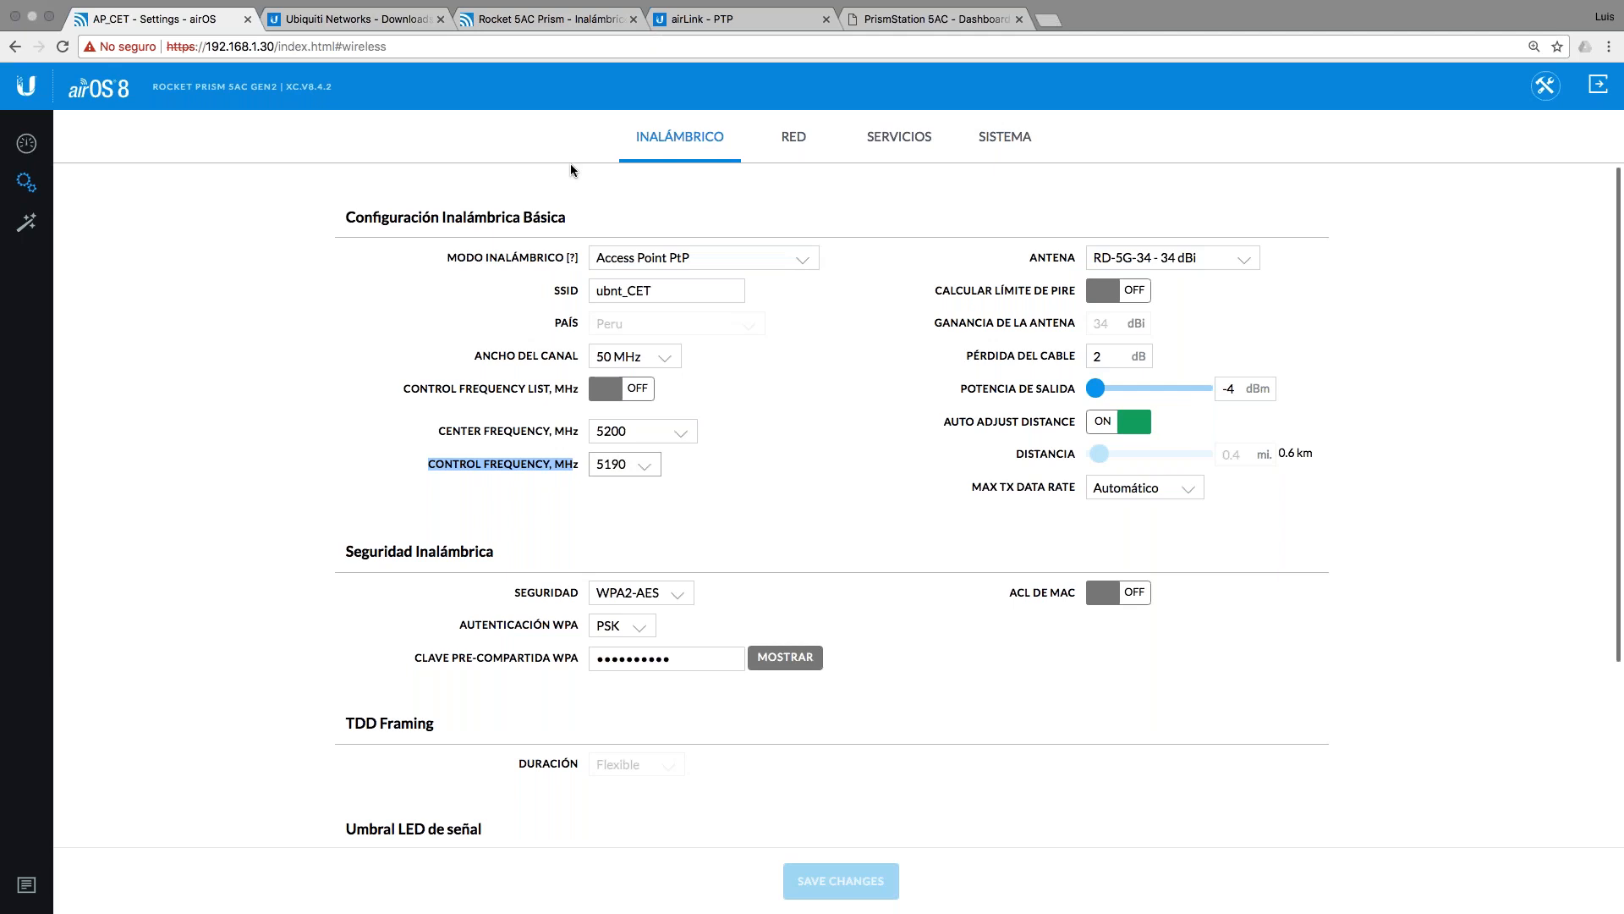
# Step: Change the Rocket 5AC Prism's scan frequency list to 5190, apply it, and check the pings
pyautogui.click(540, 17)
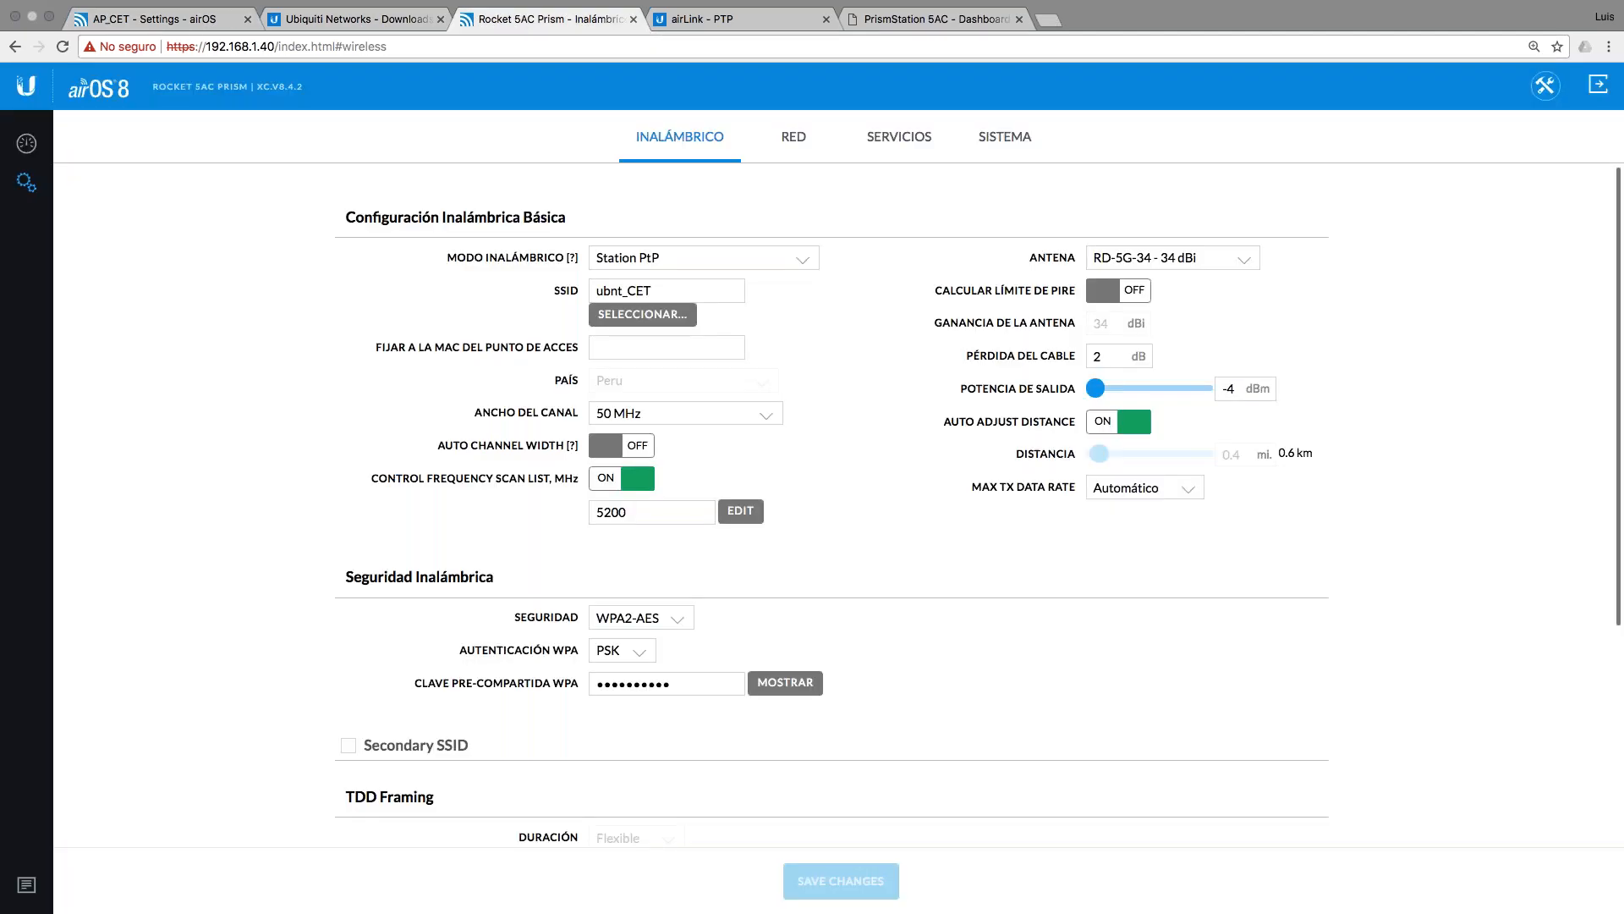
pyautogui.click(621, 511)
pyautogui.write('190')
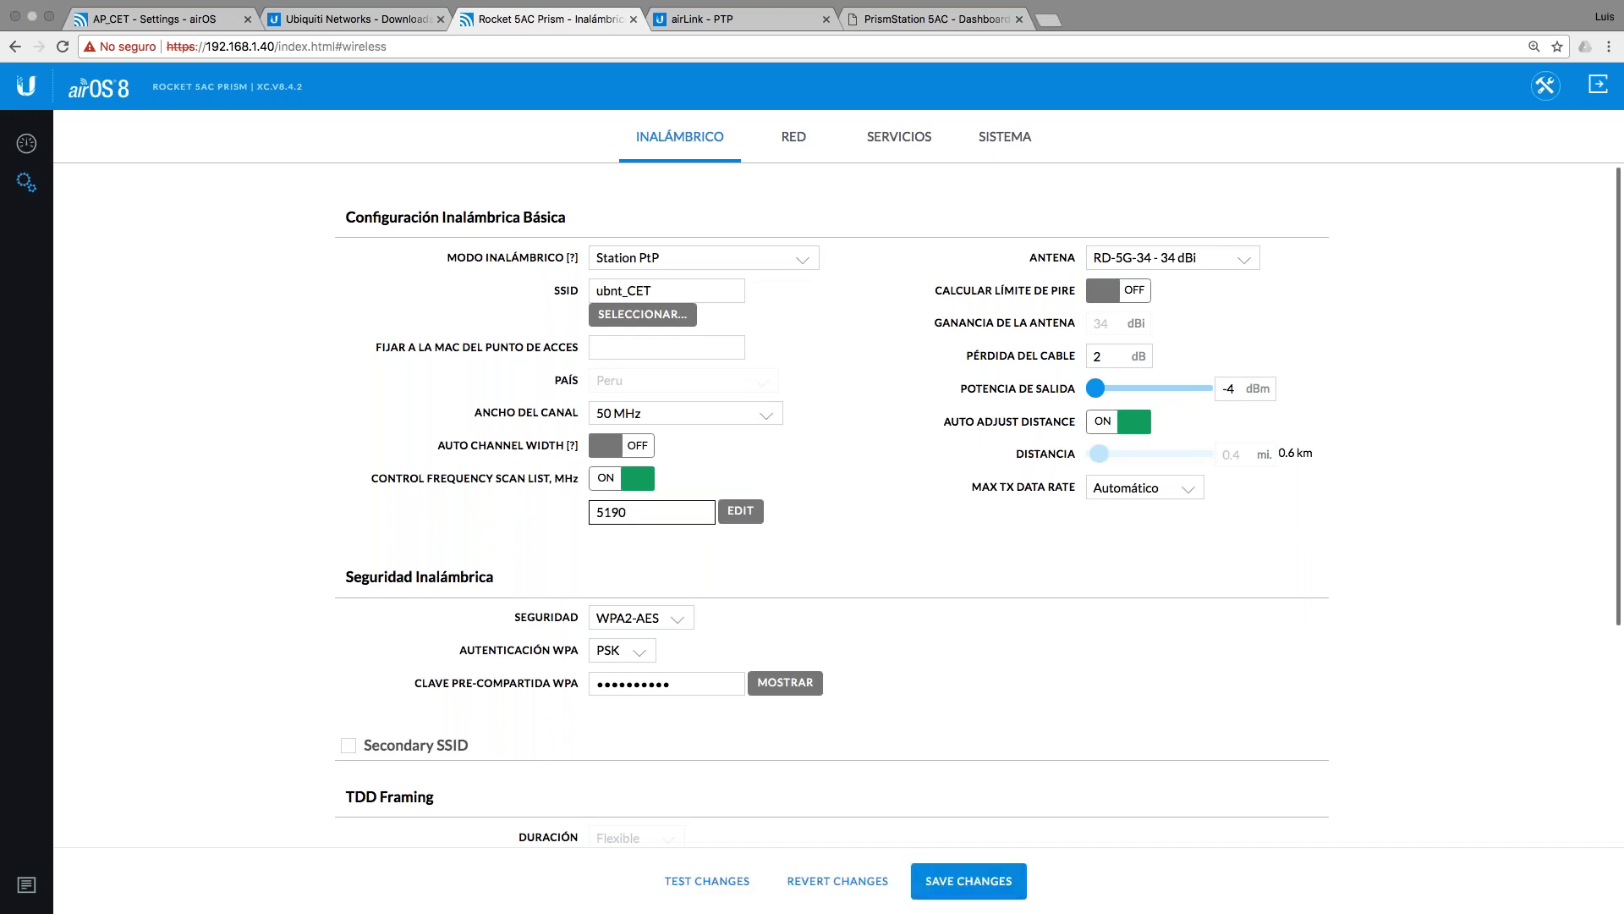
pyautogui.press('Return')
pyautogui.hotkey('ctrl', 'Left')
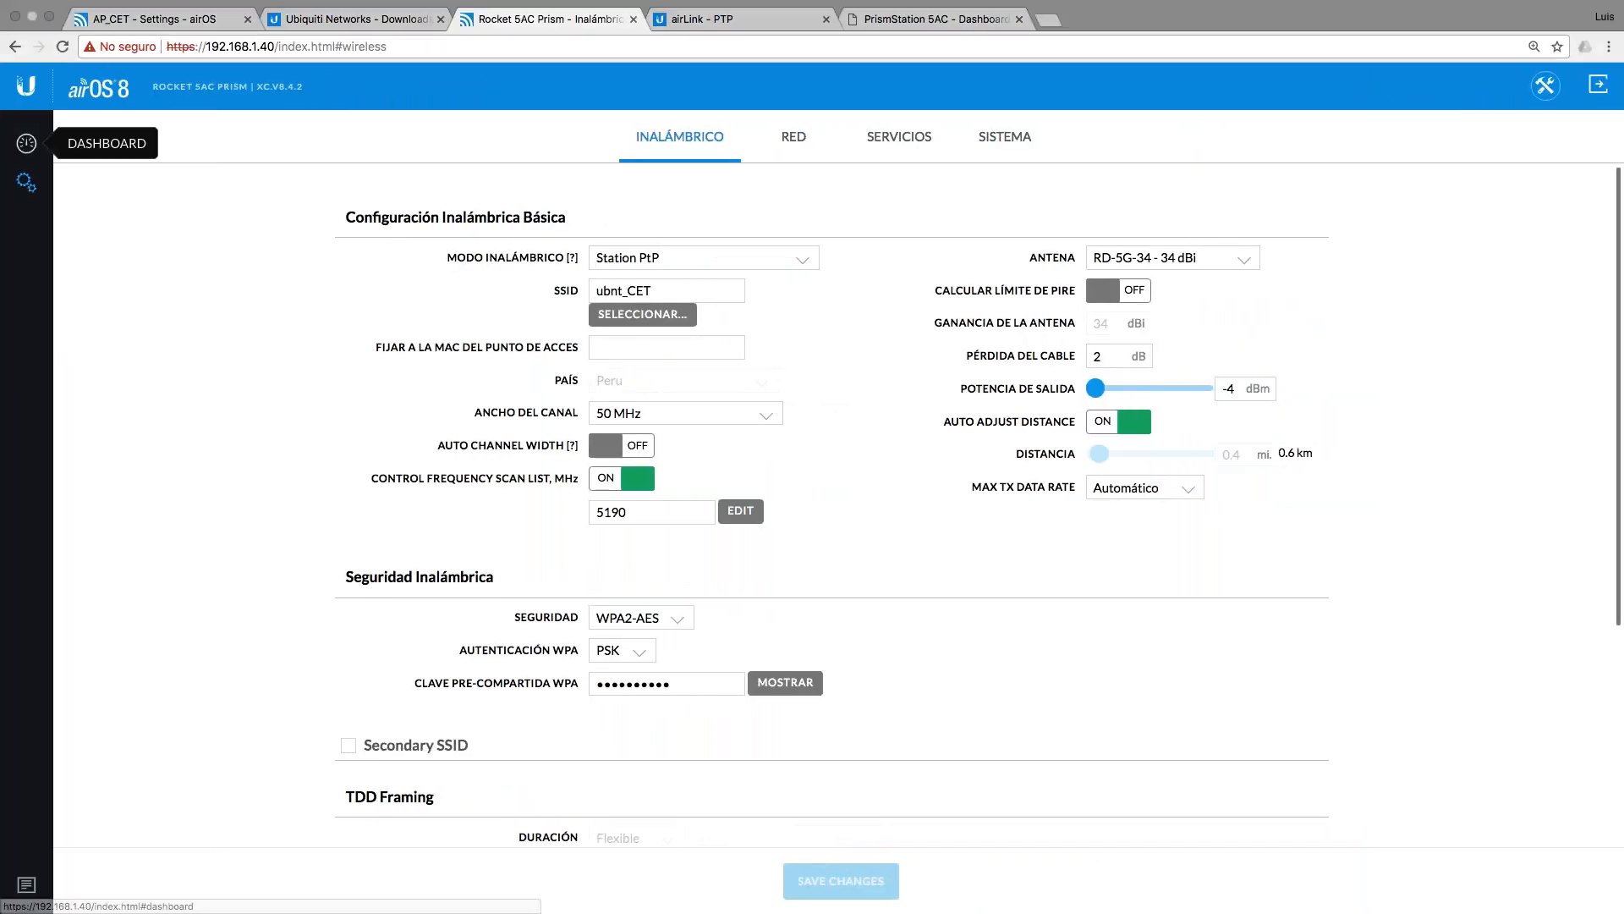
# Step: Open the station's speed test and target the access point at 192.168.1.30
pyautogui.click(26, 143)
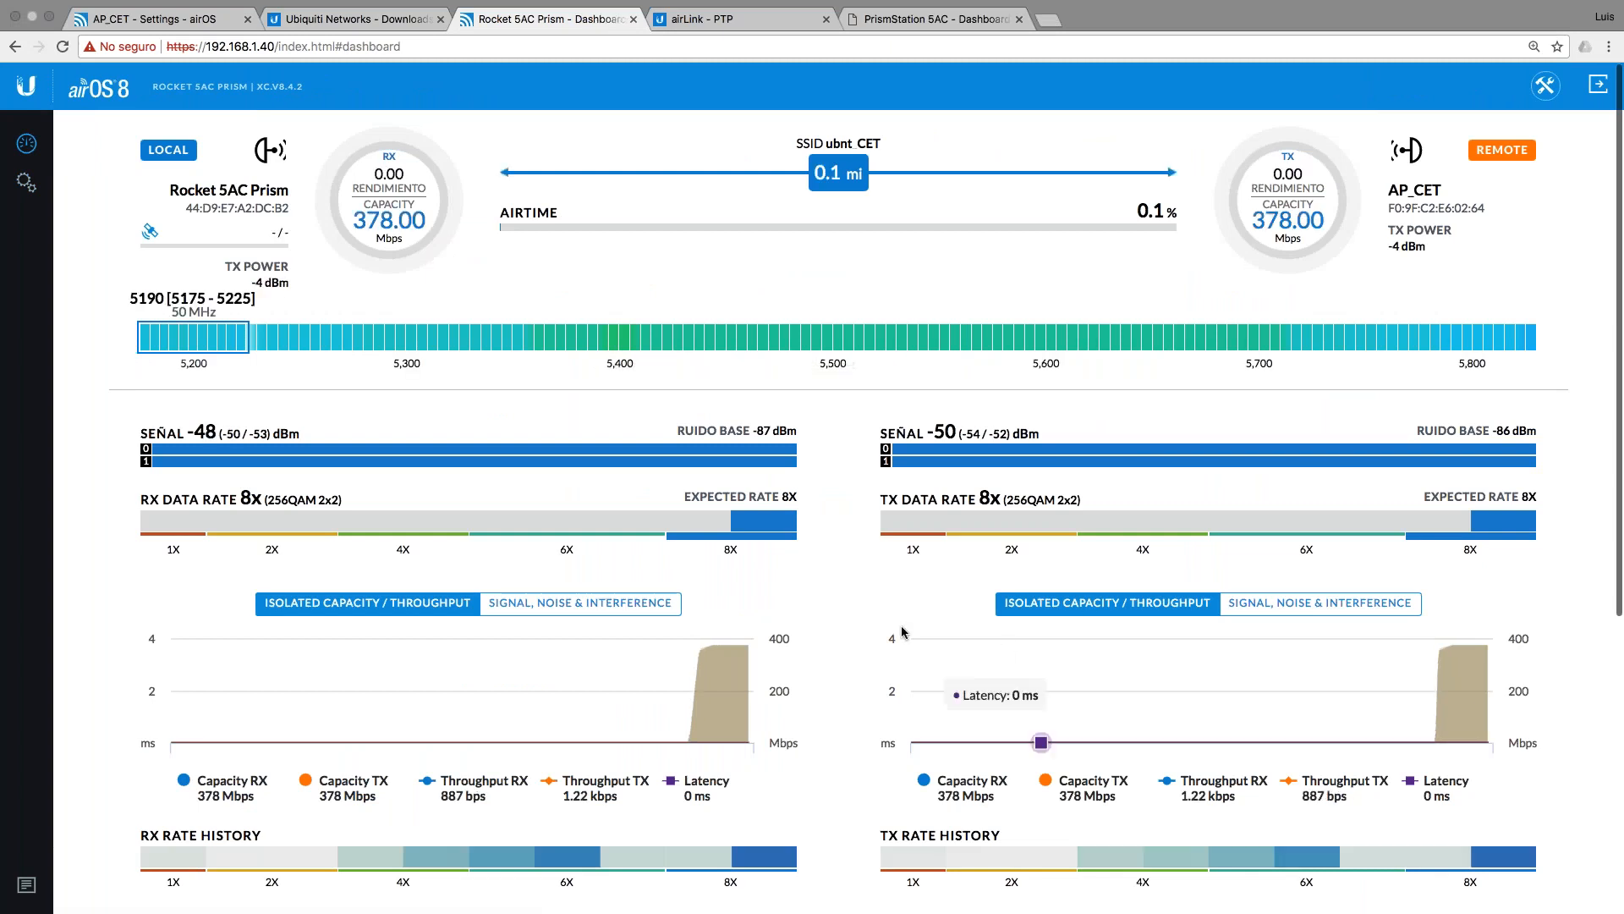
pyautogui.scroll(-3, 873, 559)
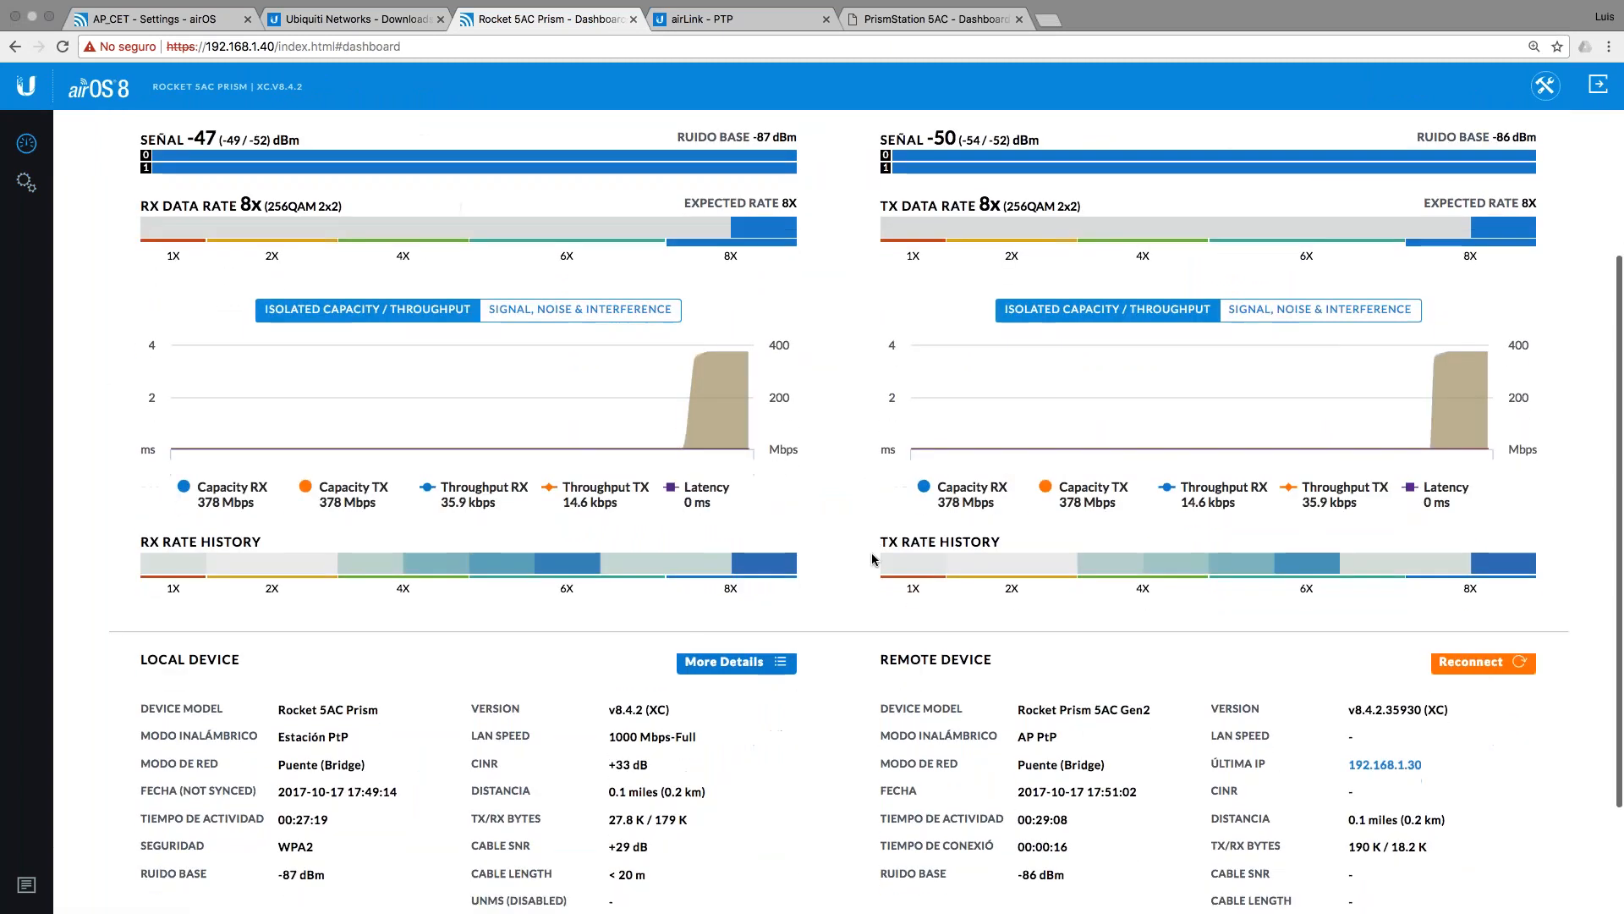
pyautogui.scroll(3, 873, 559)
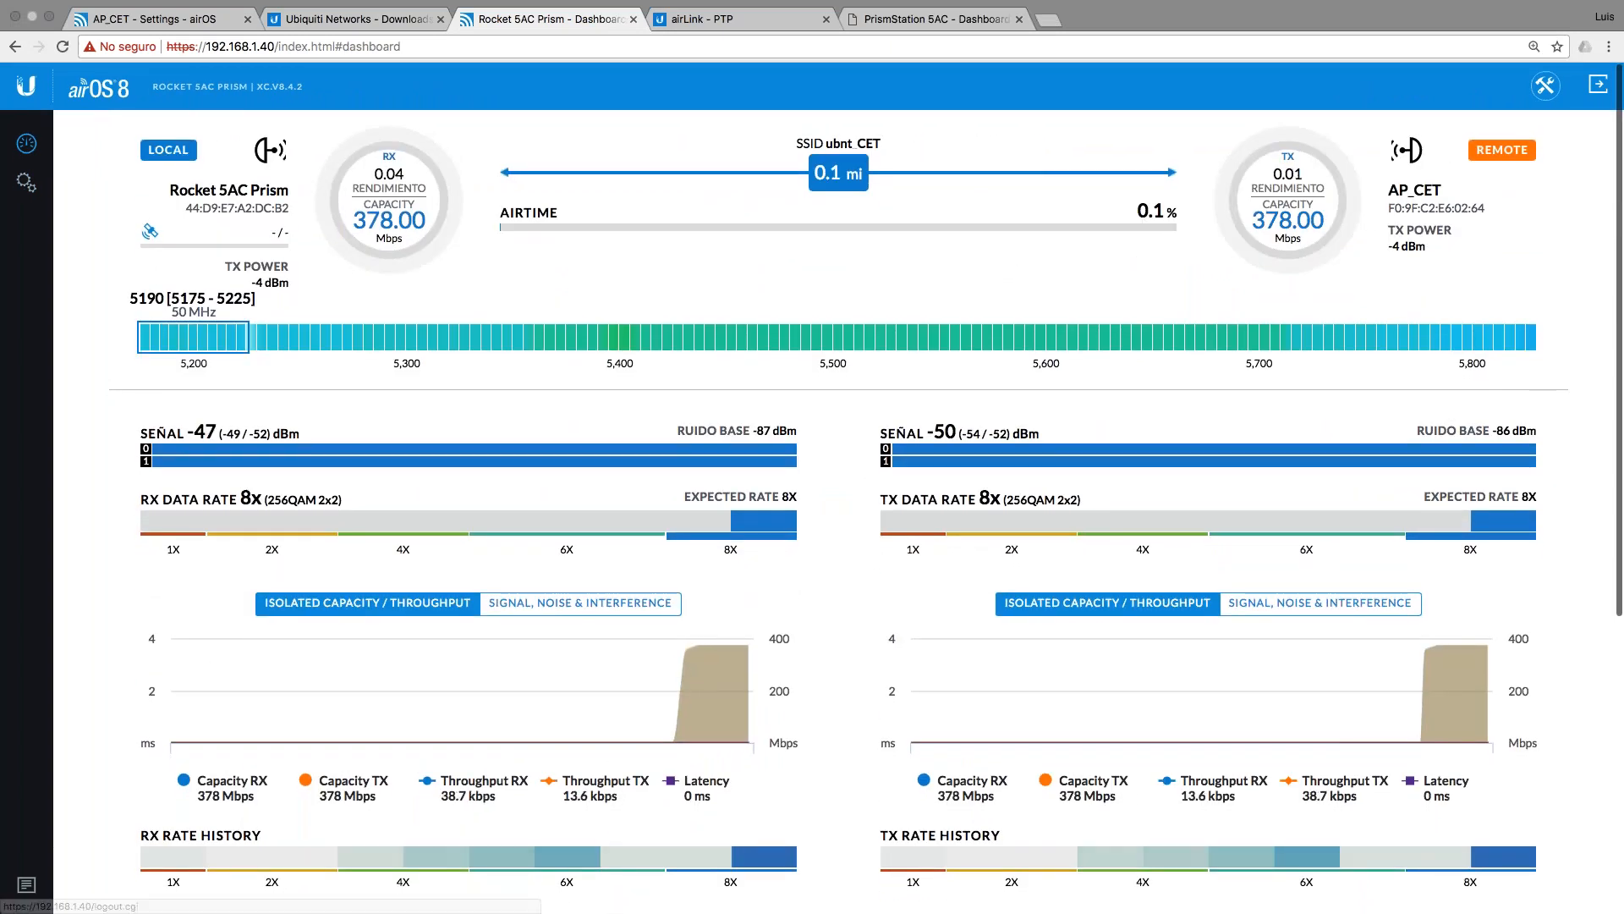
pyautogui.click(1544, 85)
pyautogui.click(1279, 385)
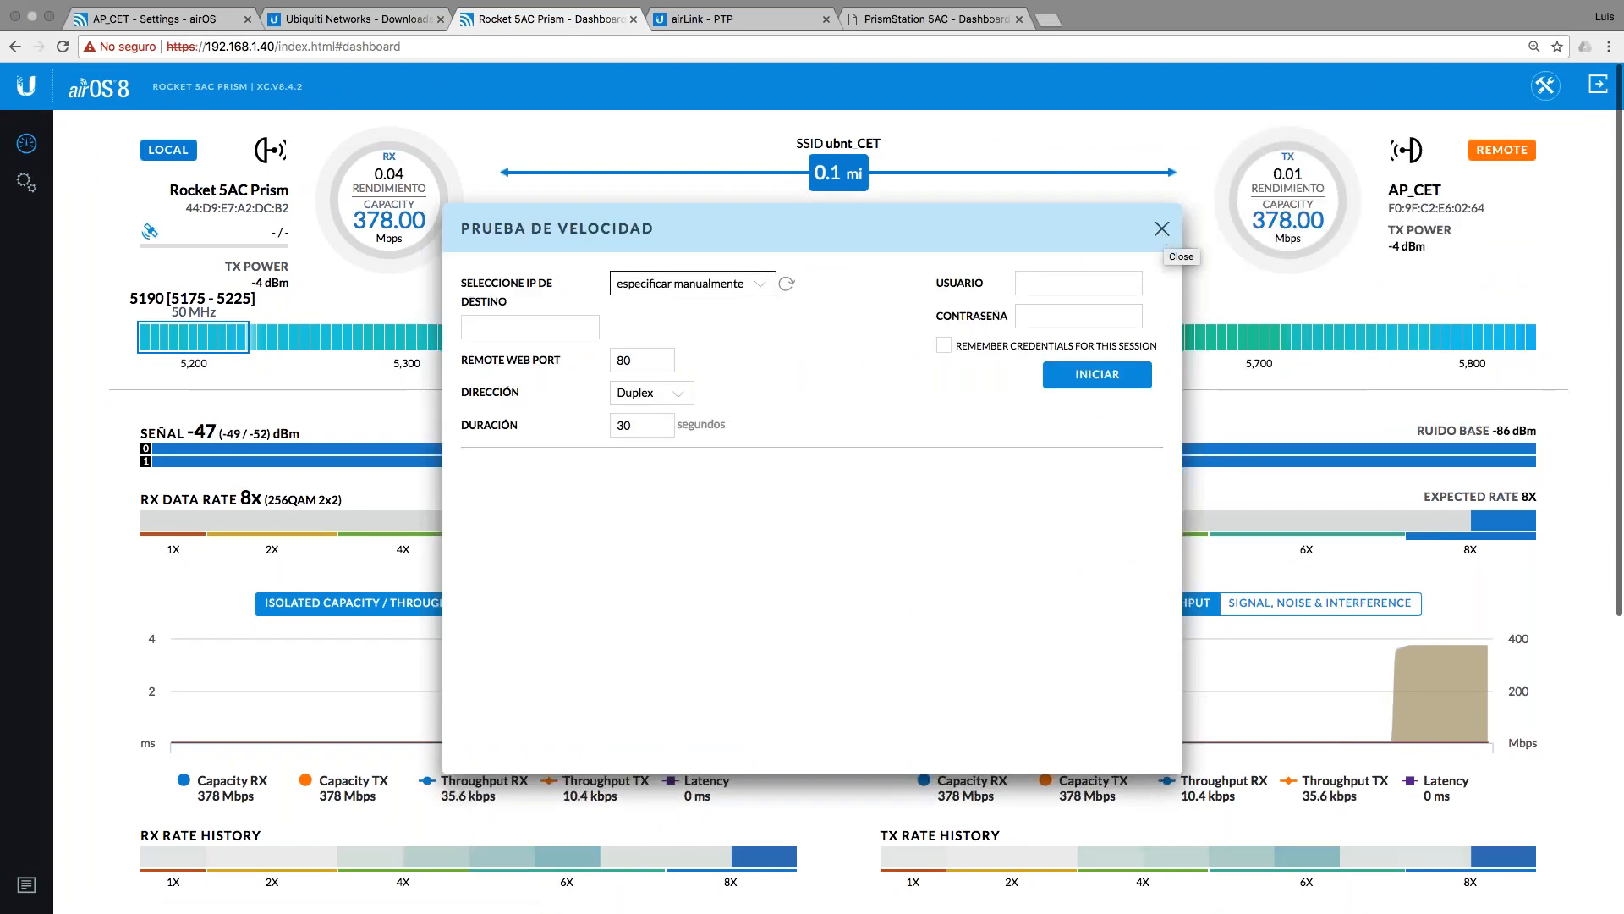
pyautogui.click(686, 284)
pyautogui.click(651, 296)
# Step: Enter the remote device's user name and password, remember them, and start the duplex test
pyautogui.click(1054, 283)
pyautogui.press('Tab')
pyautogui.write('•••')
pyautogui.write('•••••')
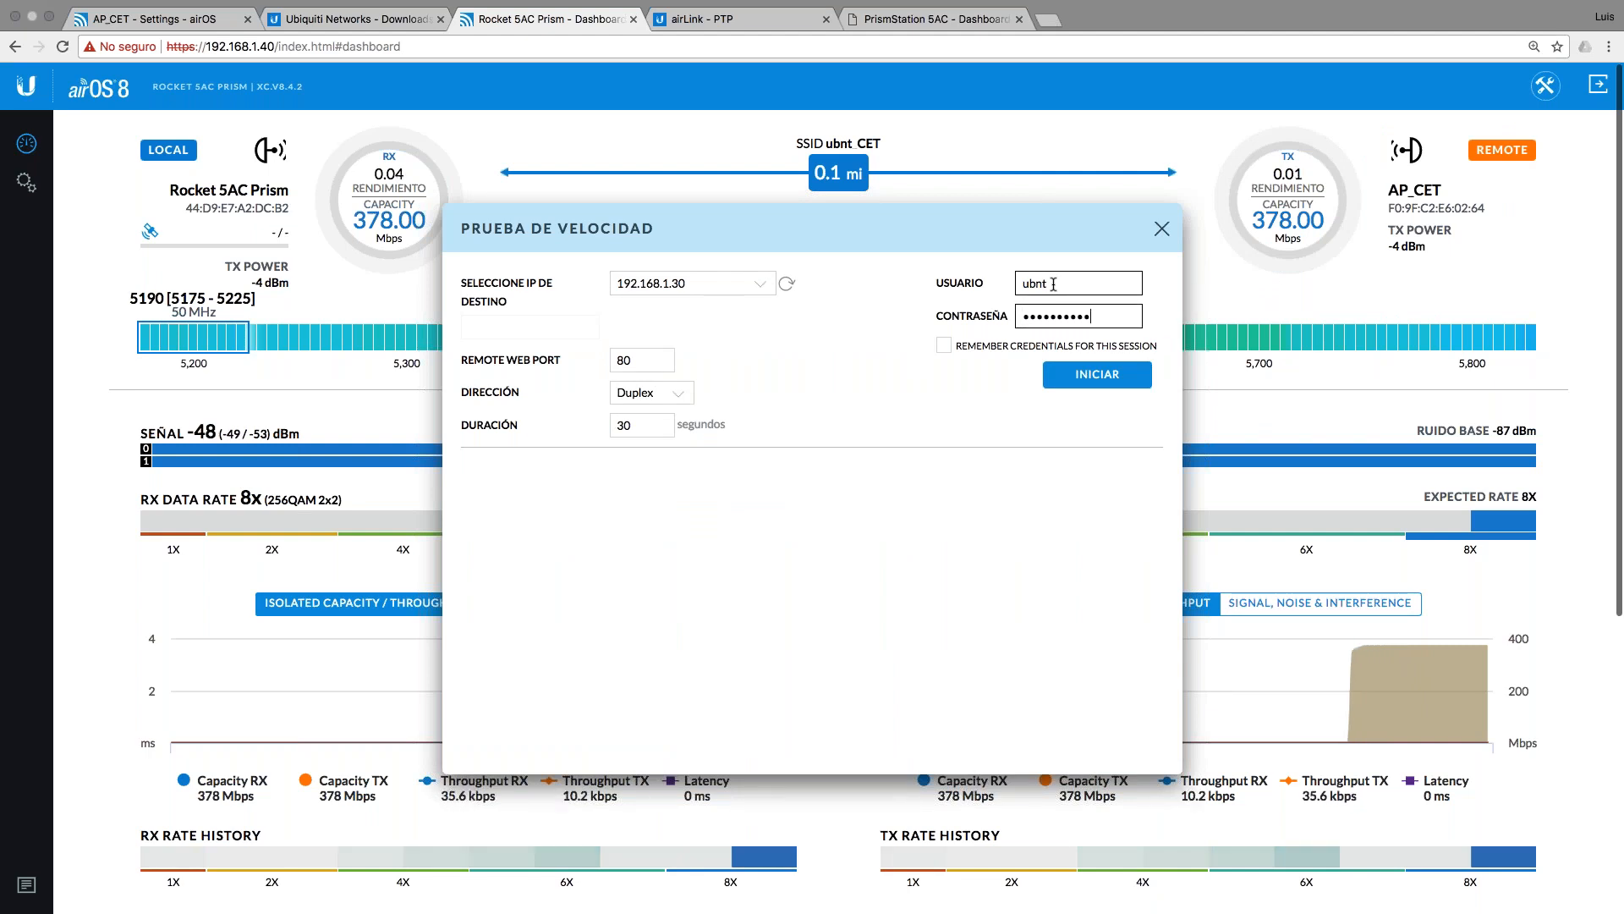
pyautogui.click(945, 346)
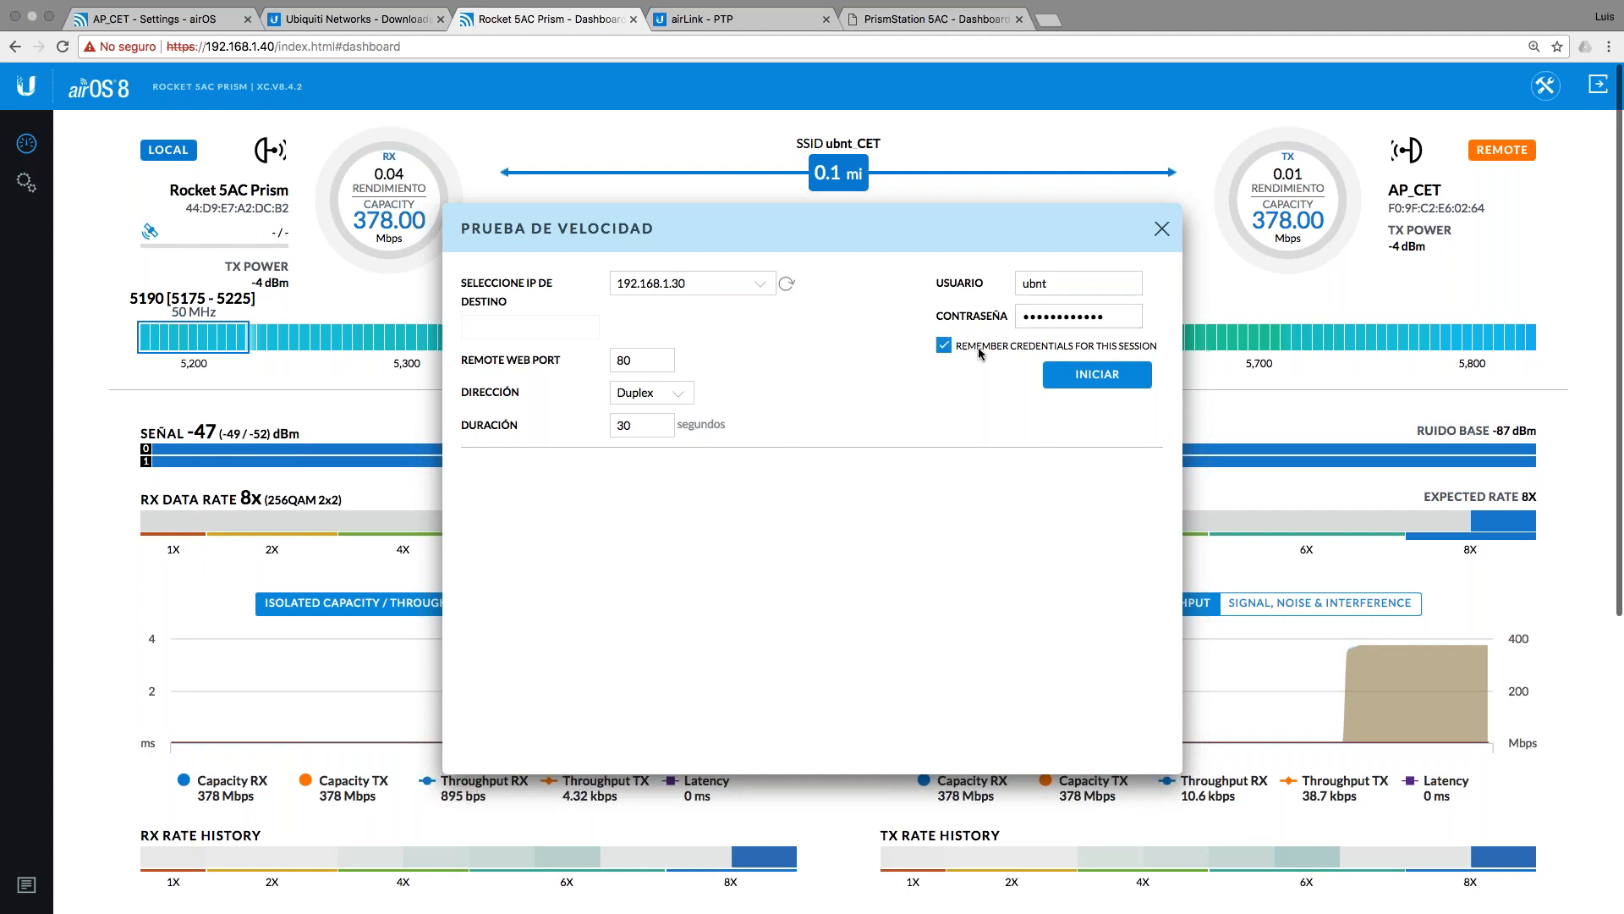
pyautogui.click(1081, 377)
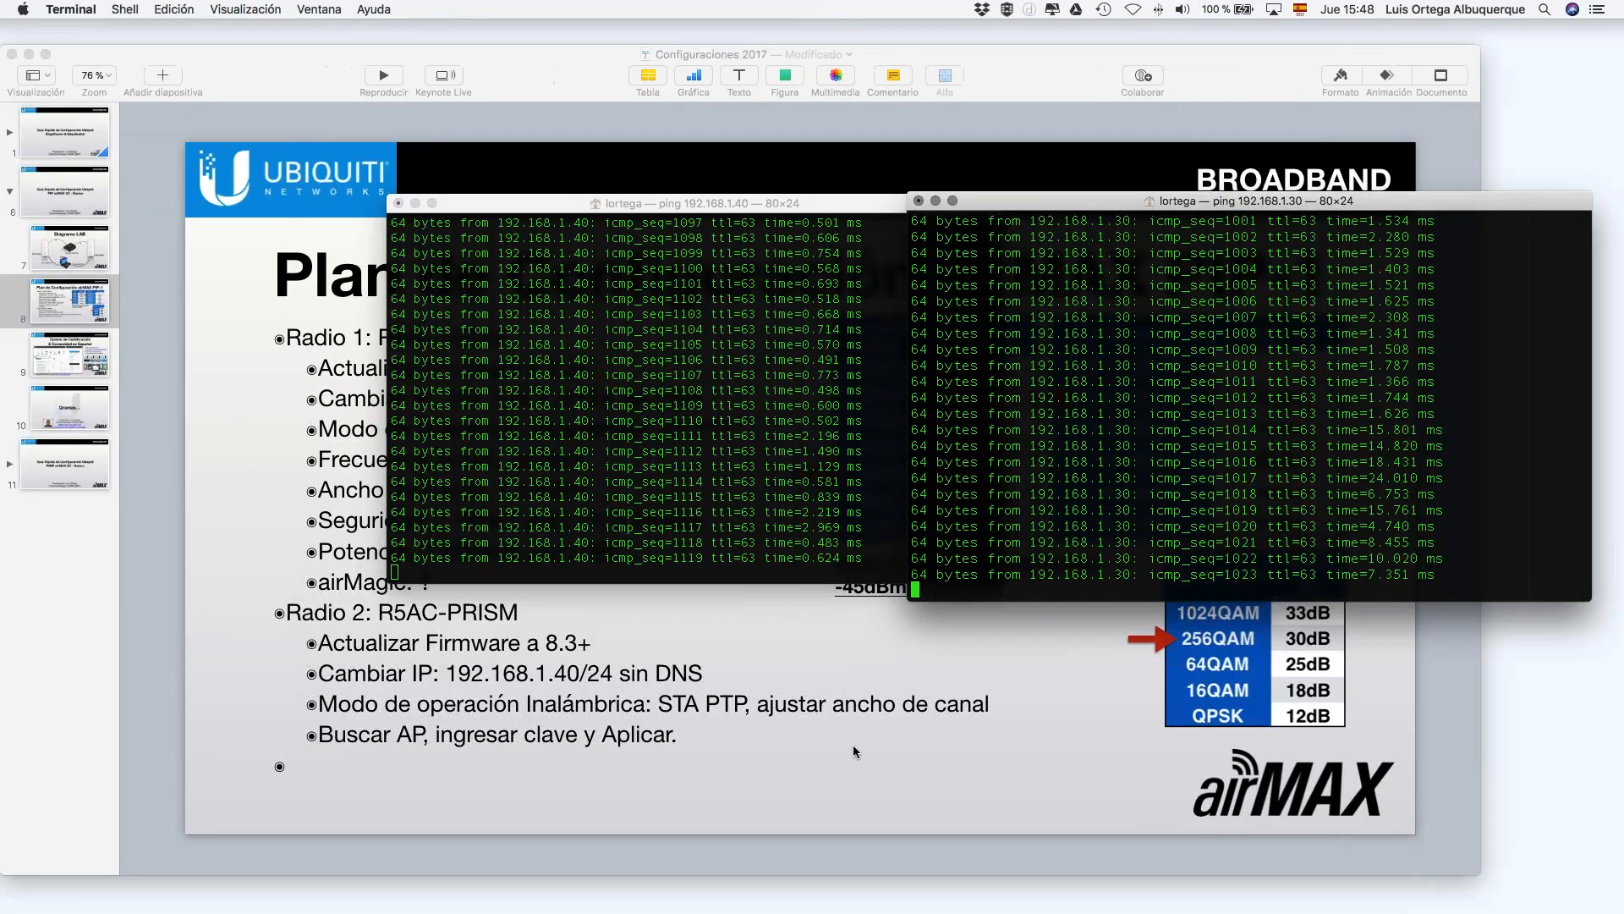
# Step: Bring the finished speed test back to the front, showing about 200 Mbps each way and 0.93 ms ping
pyautogui.click(852, 744)
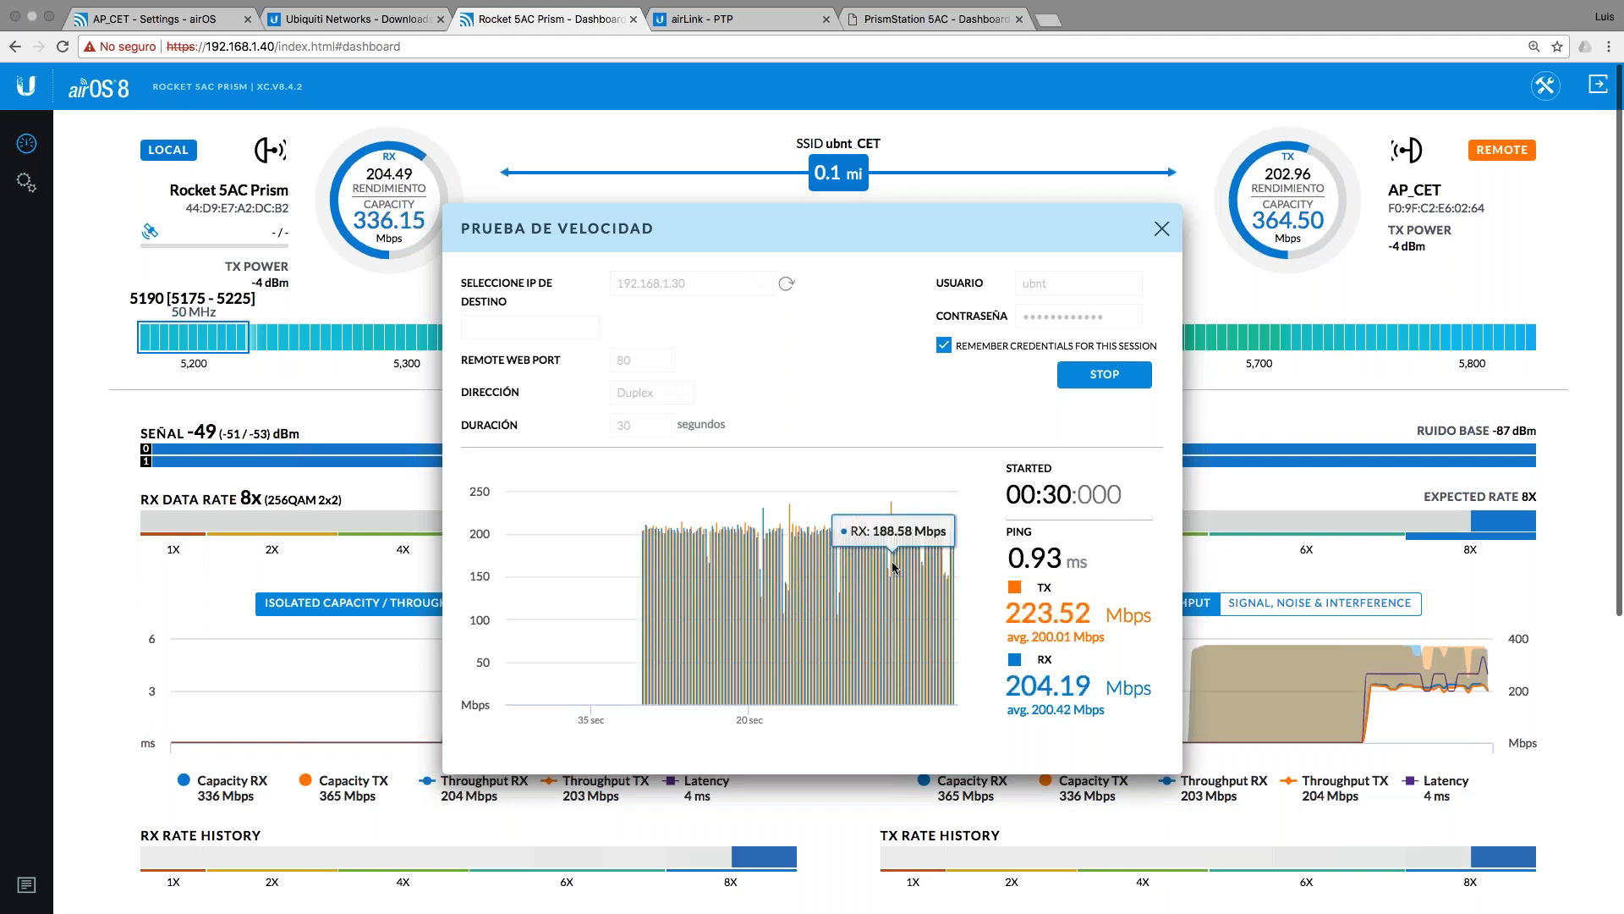
# Step: Run a Transmit-only speed test reaching about 364 Mbps, then swipe back to the Keynote plan slide
pyautogui.click(656, 393)
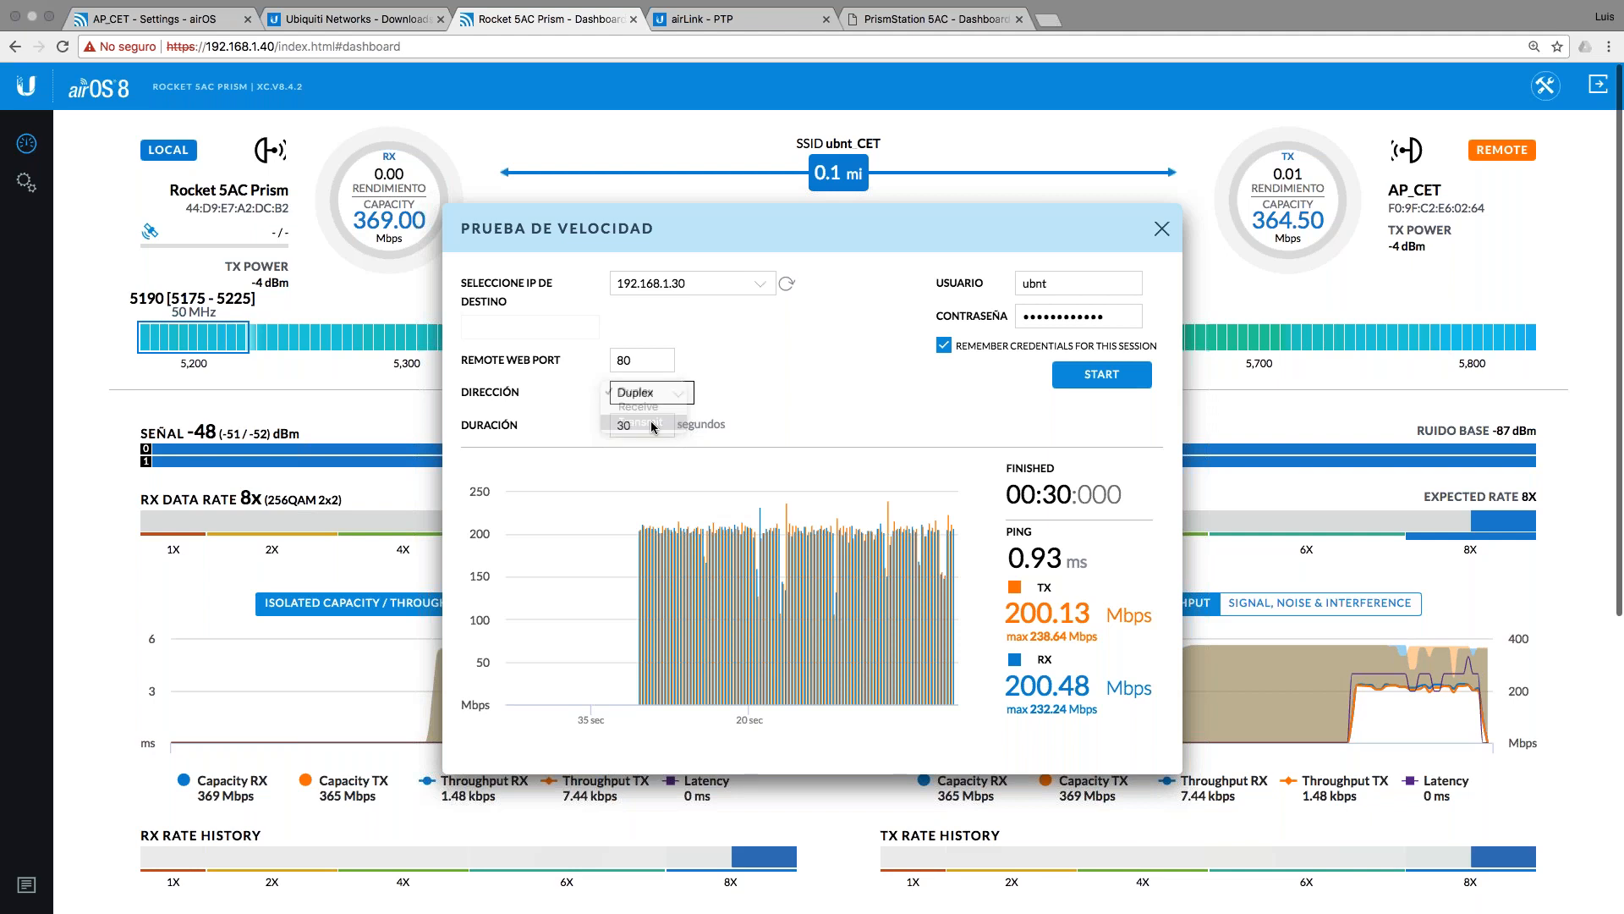
pyautogui.click(653, 422)
pyautogui.click(1089, 380)
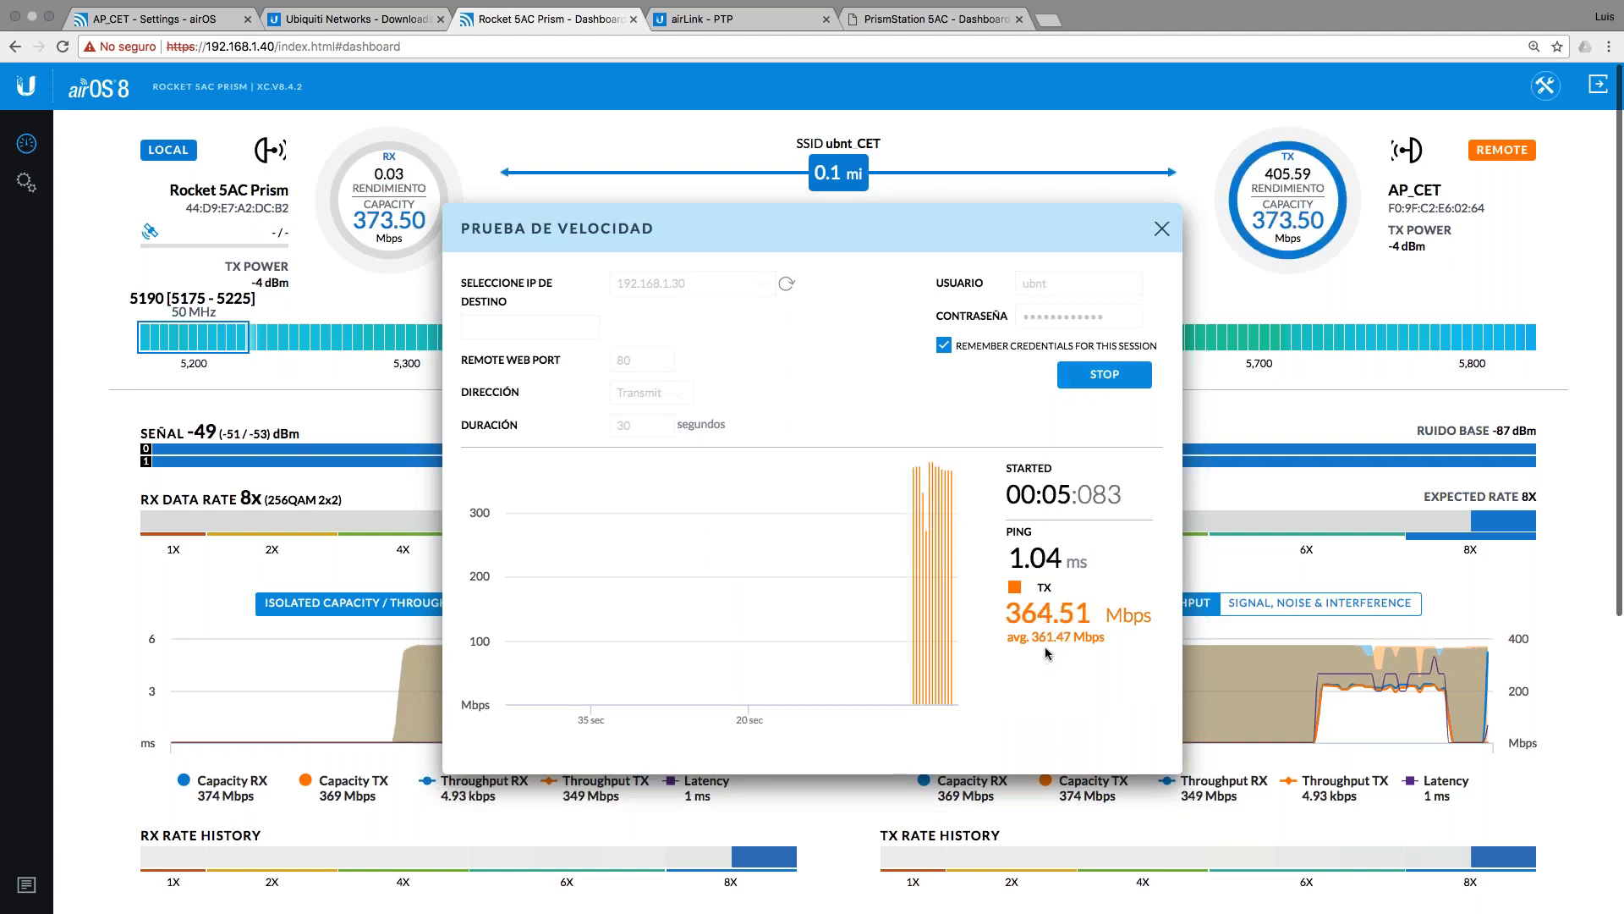
pyautogui.hotkey('ctrl', 'Left')
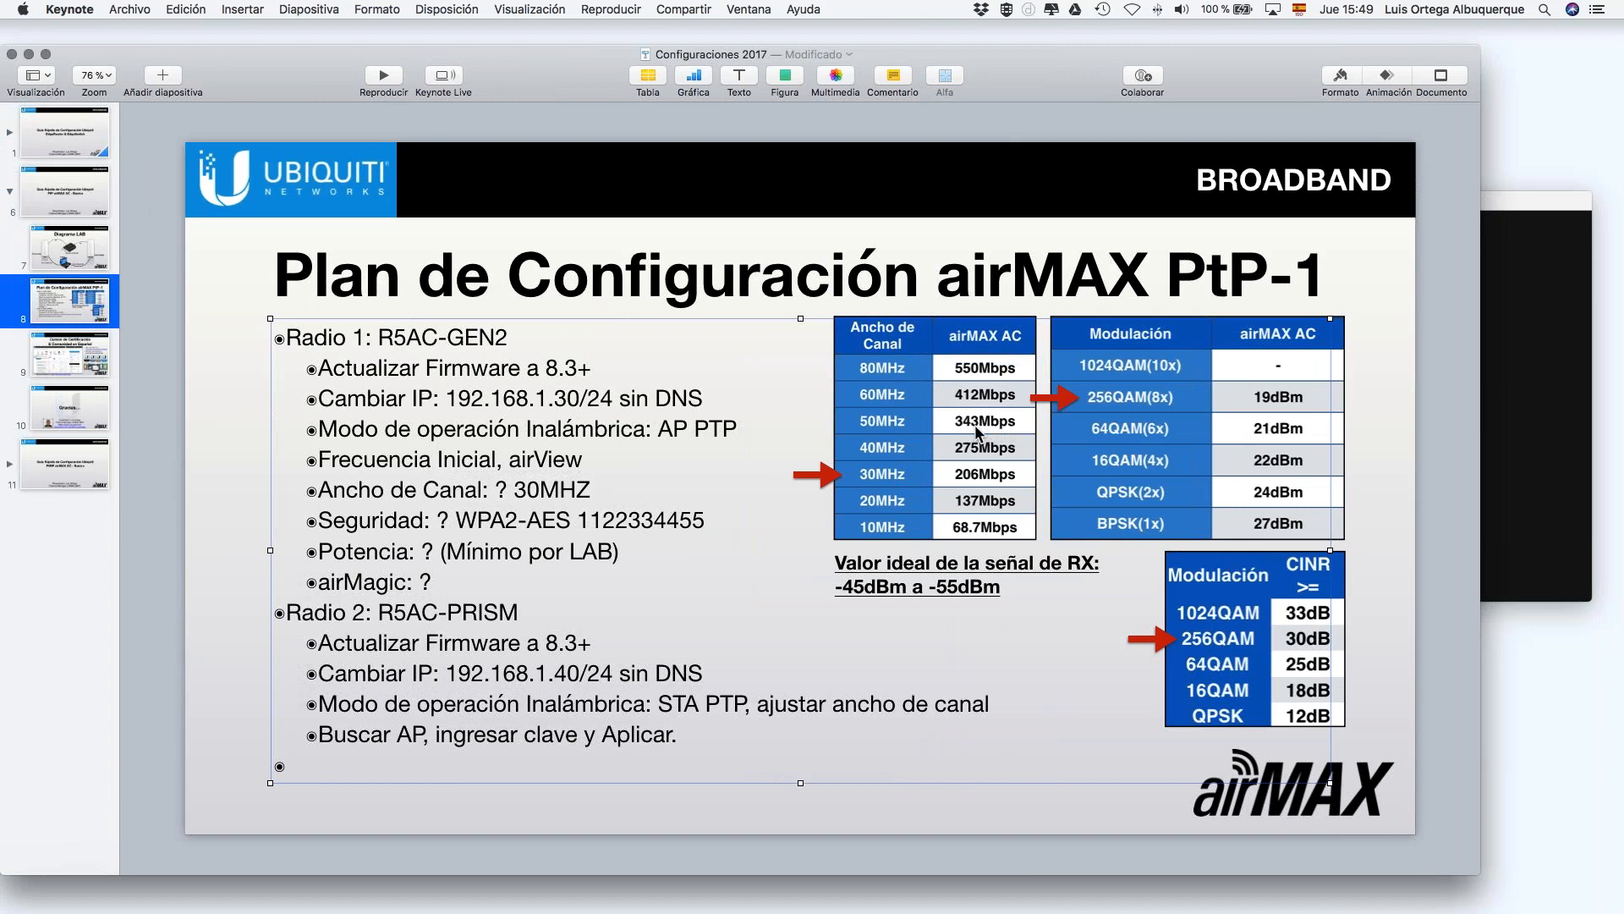
# Step: Compare the Keynote PtP-1 rate tables with the running test, ending on the airOS speed test
pyautogui.hotkey('ctrl', 'Right')
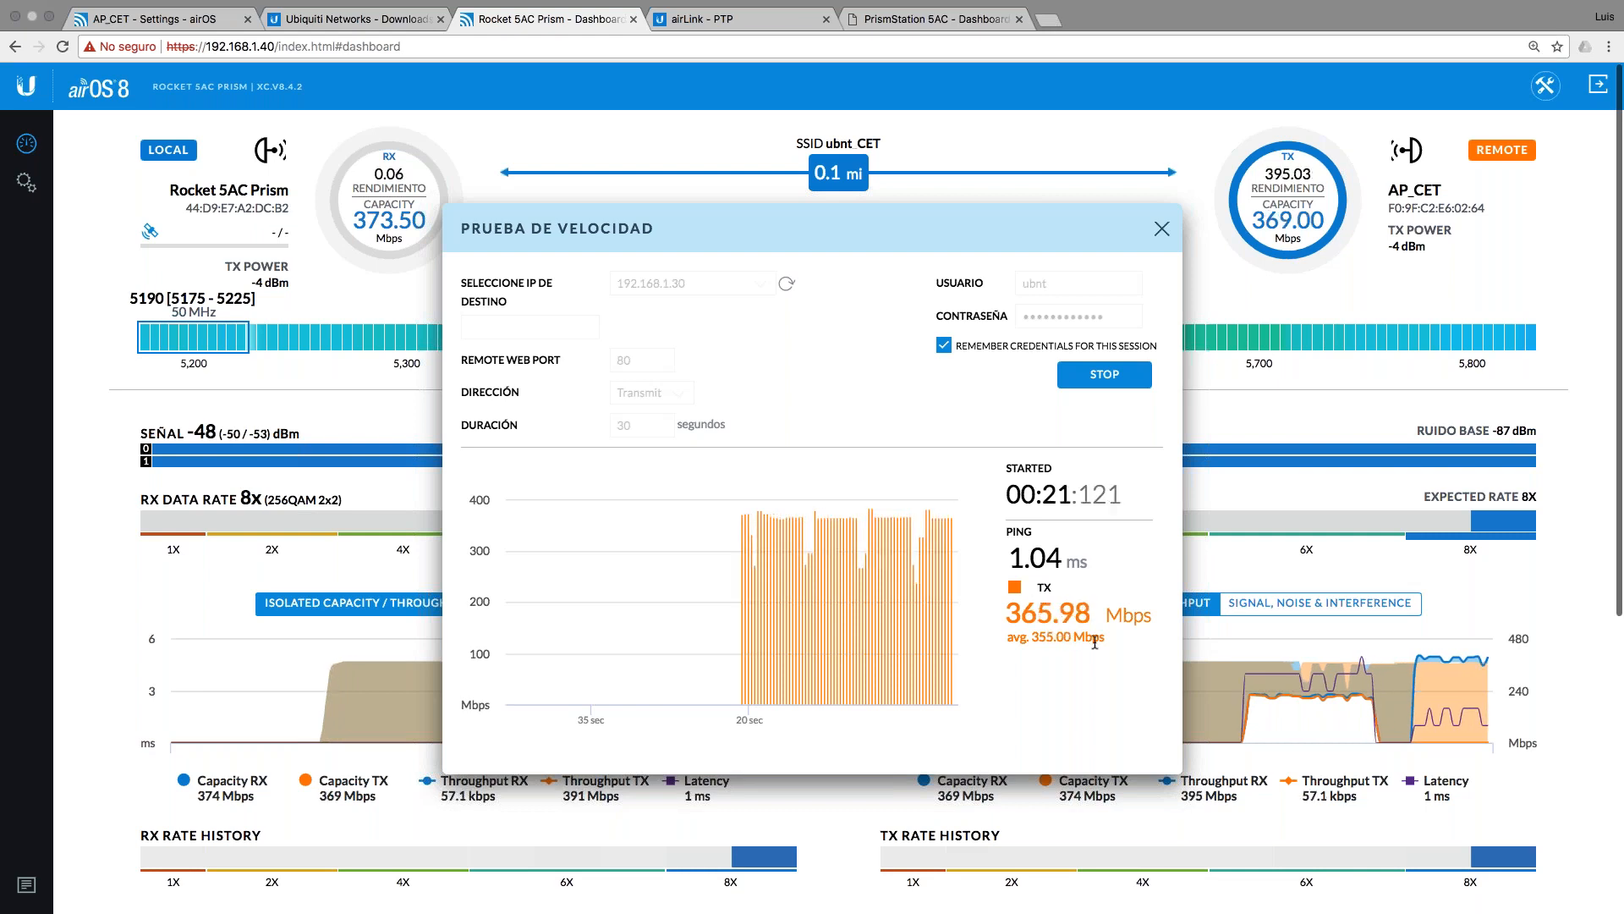
pyautogui.hotkey('ctrl', 'Left')
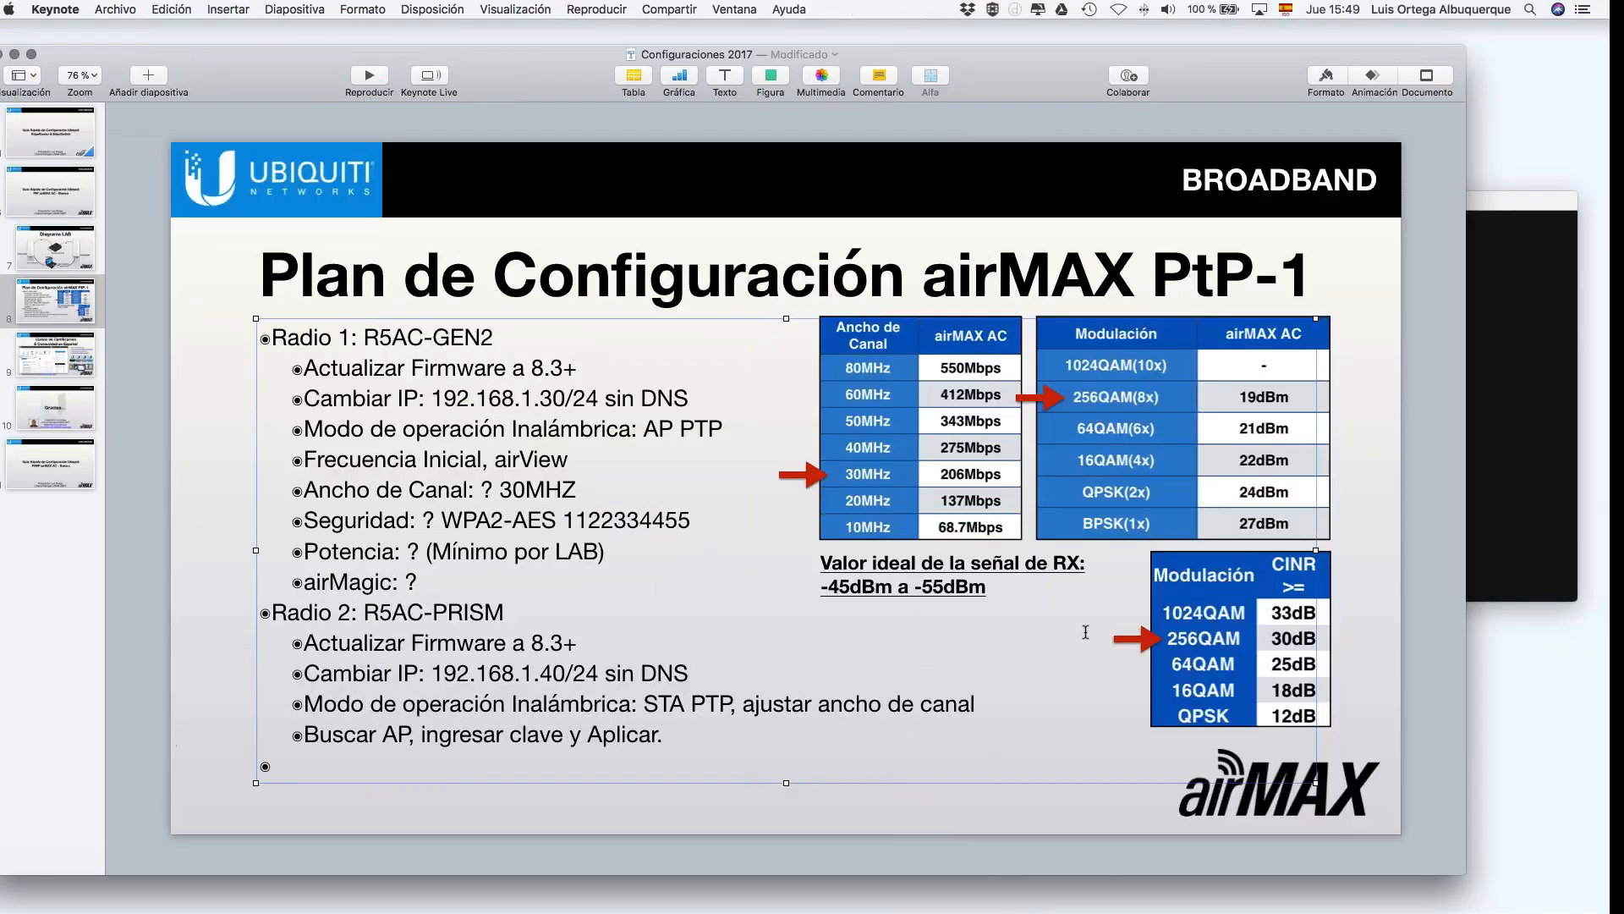
pyautogui.hotkey('ctrl', 'Right')
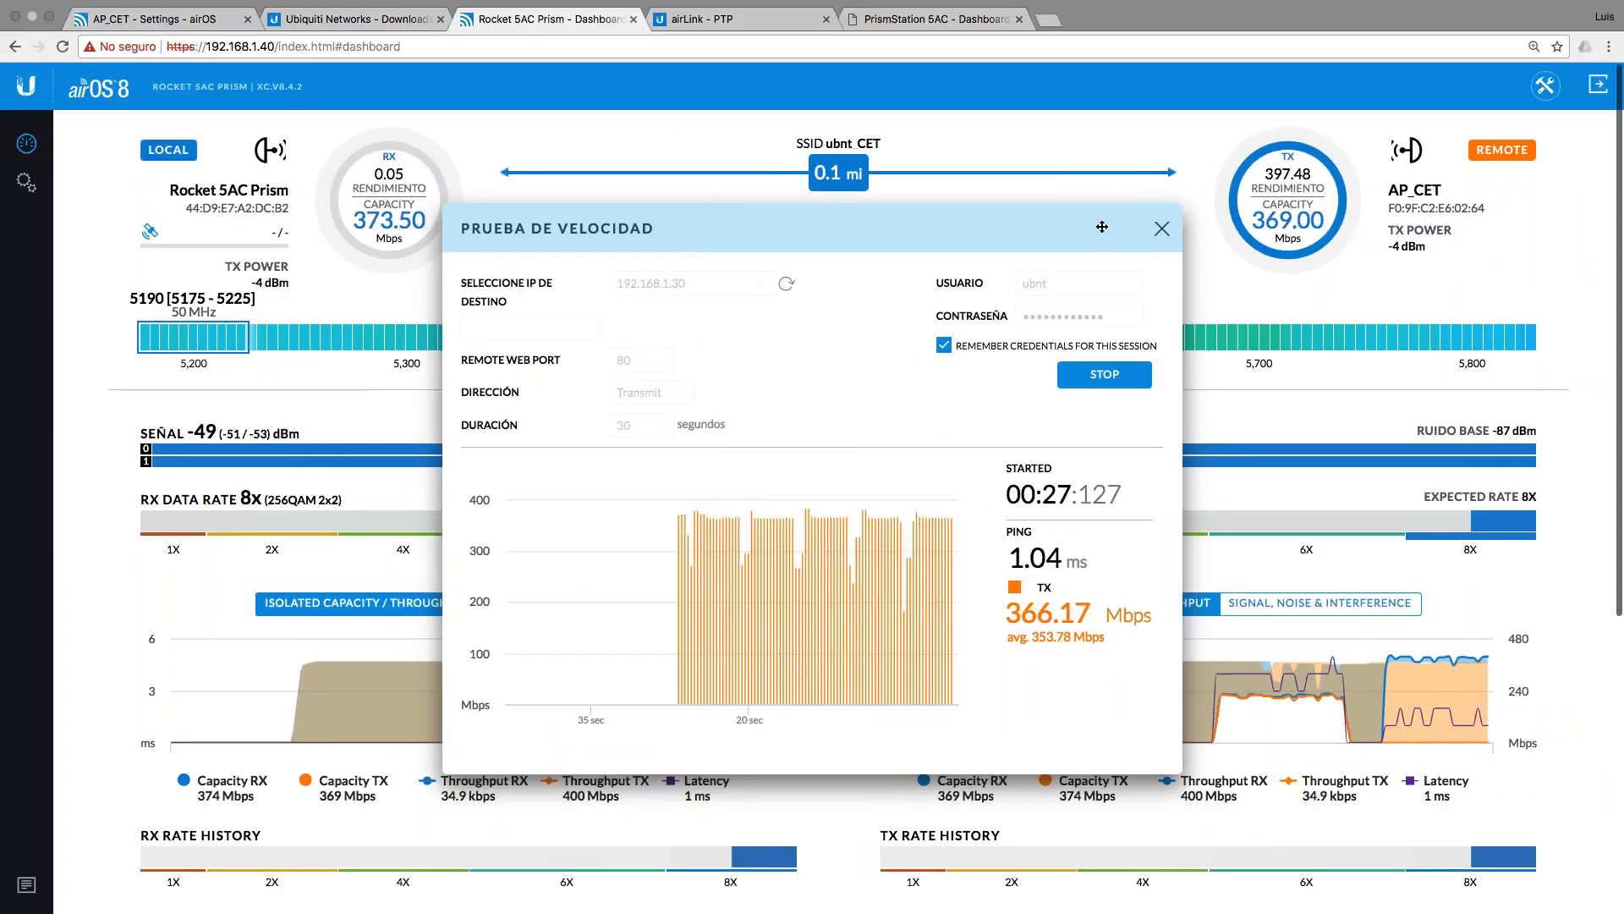
# Step: Restart the speed test with Duración 90 seconds and open the Constellation diagrams
pyautogui.moveTo(1091, 225); pyautogui.dragTo(763, 231)
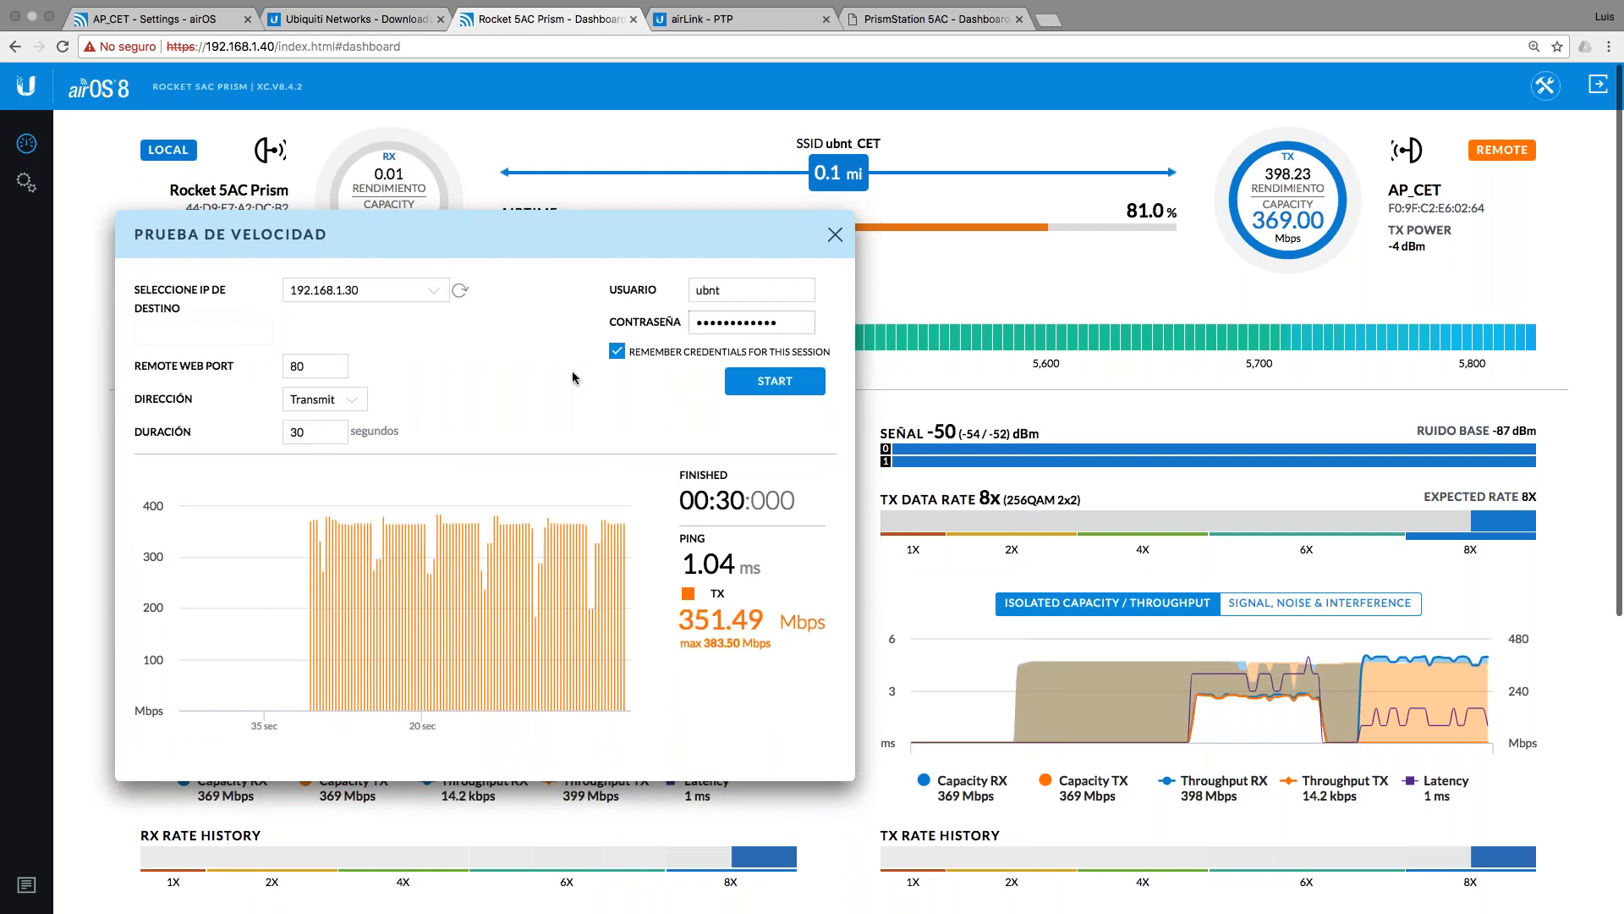
pyautogui.press('BackSpace')
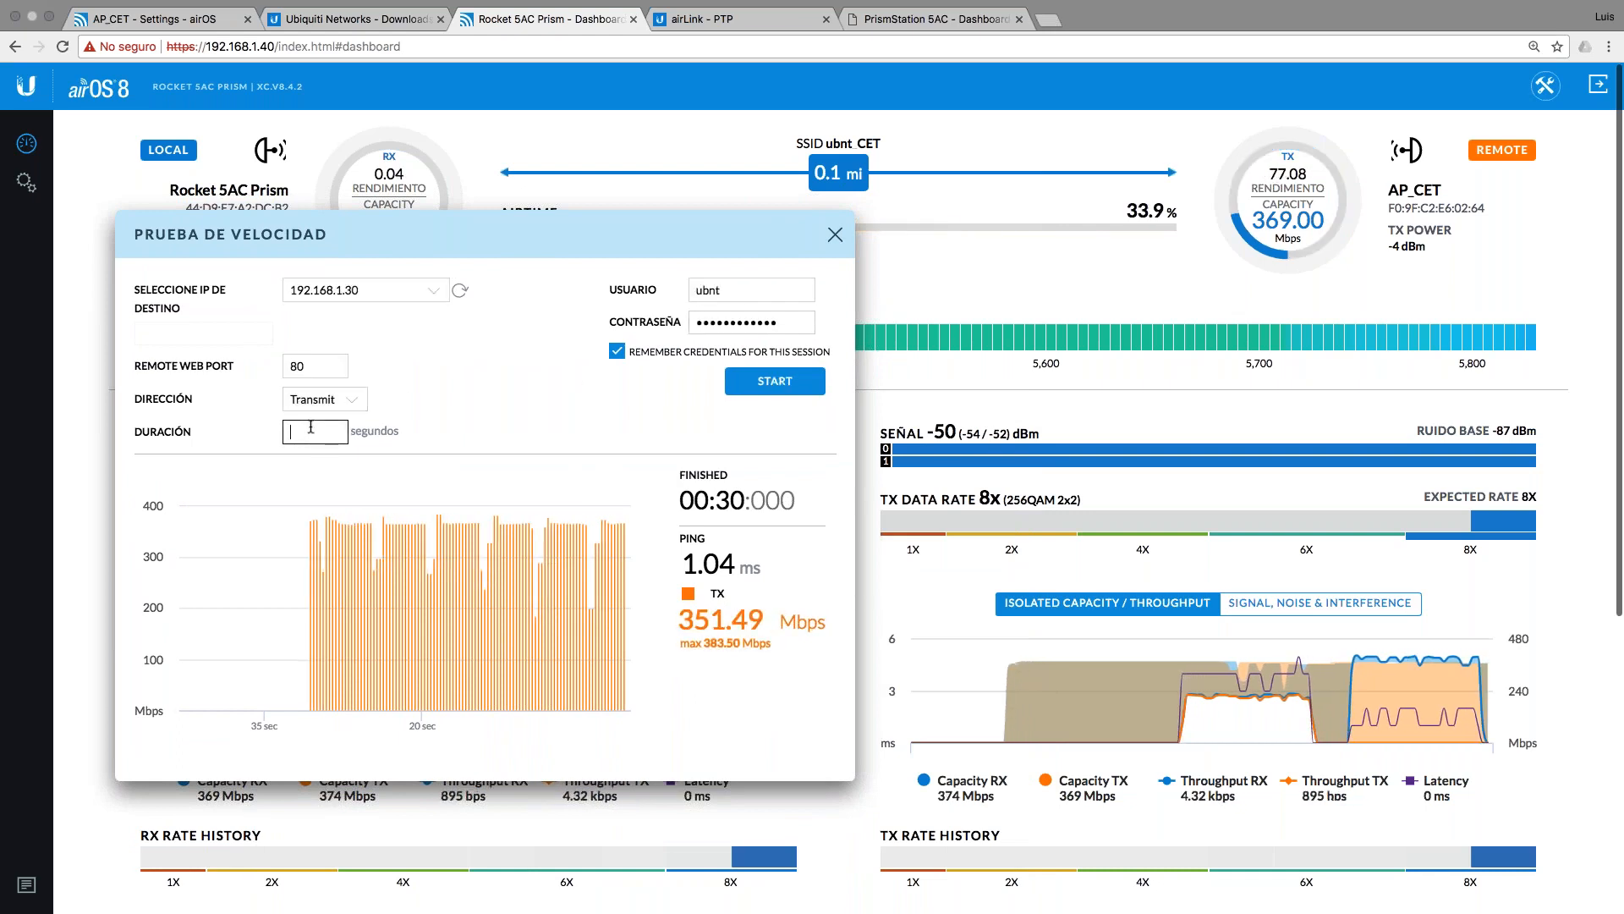
pyautogui.write('90')
pyautogui.click(805, 380)
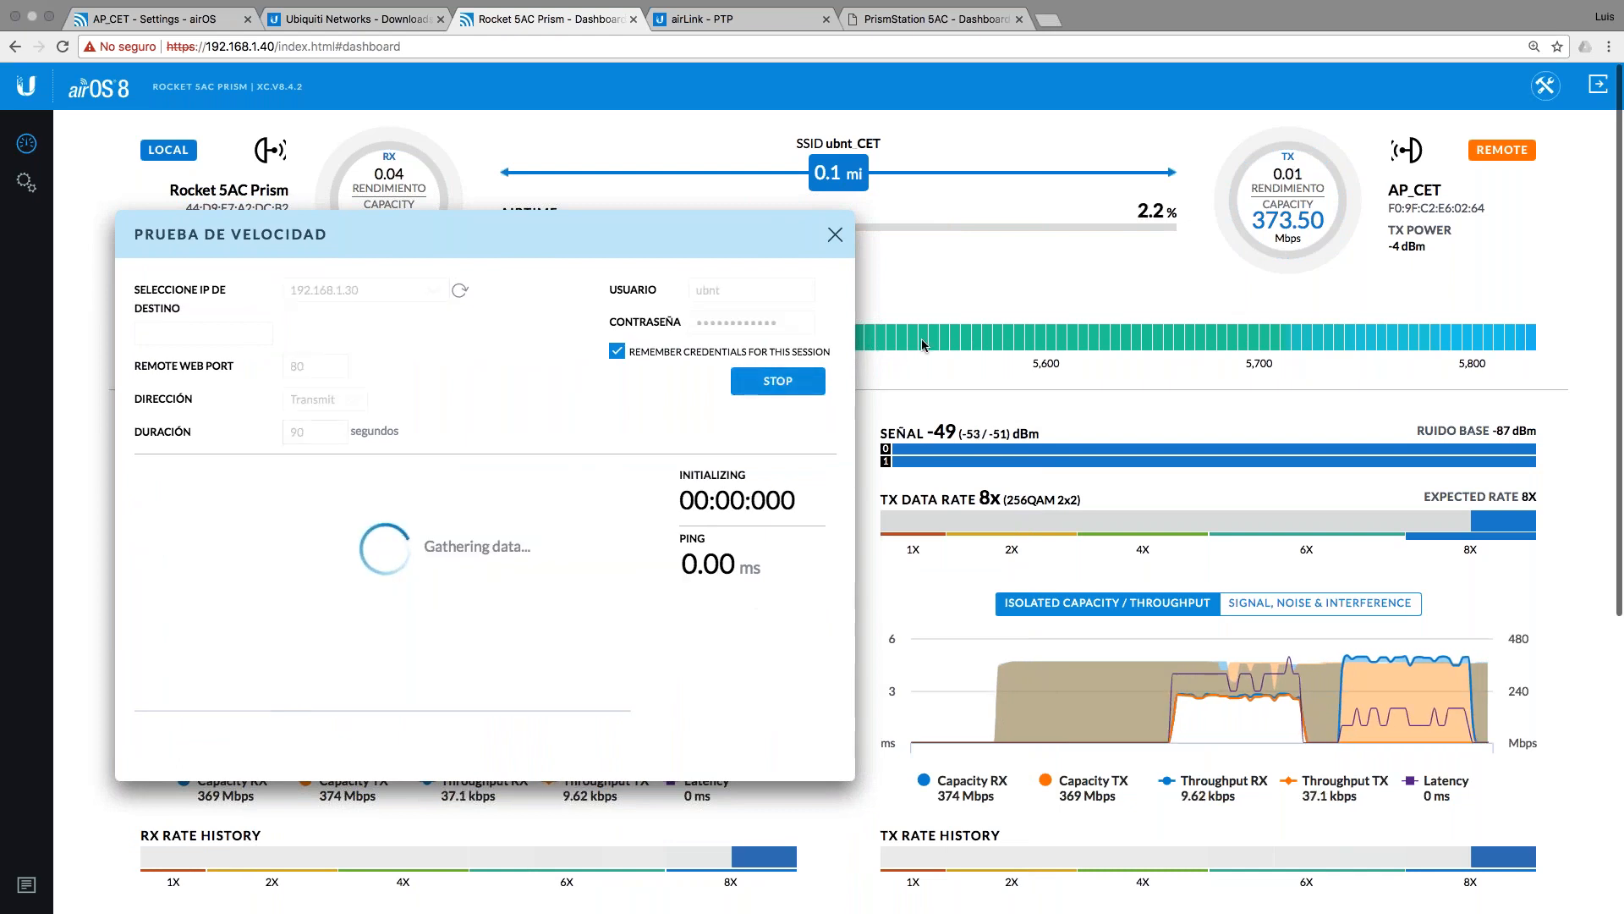
pyautogui.click(1545, 85)
pyautogui.click(1396, 408)
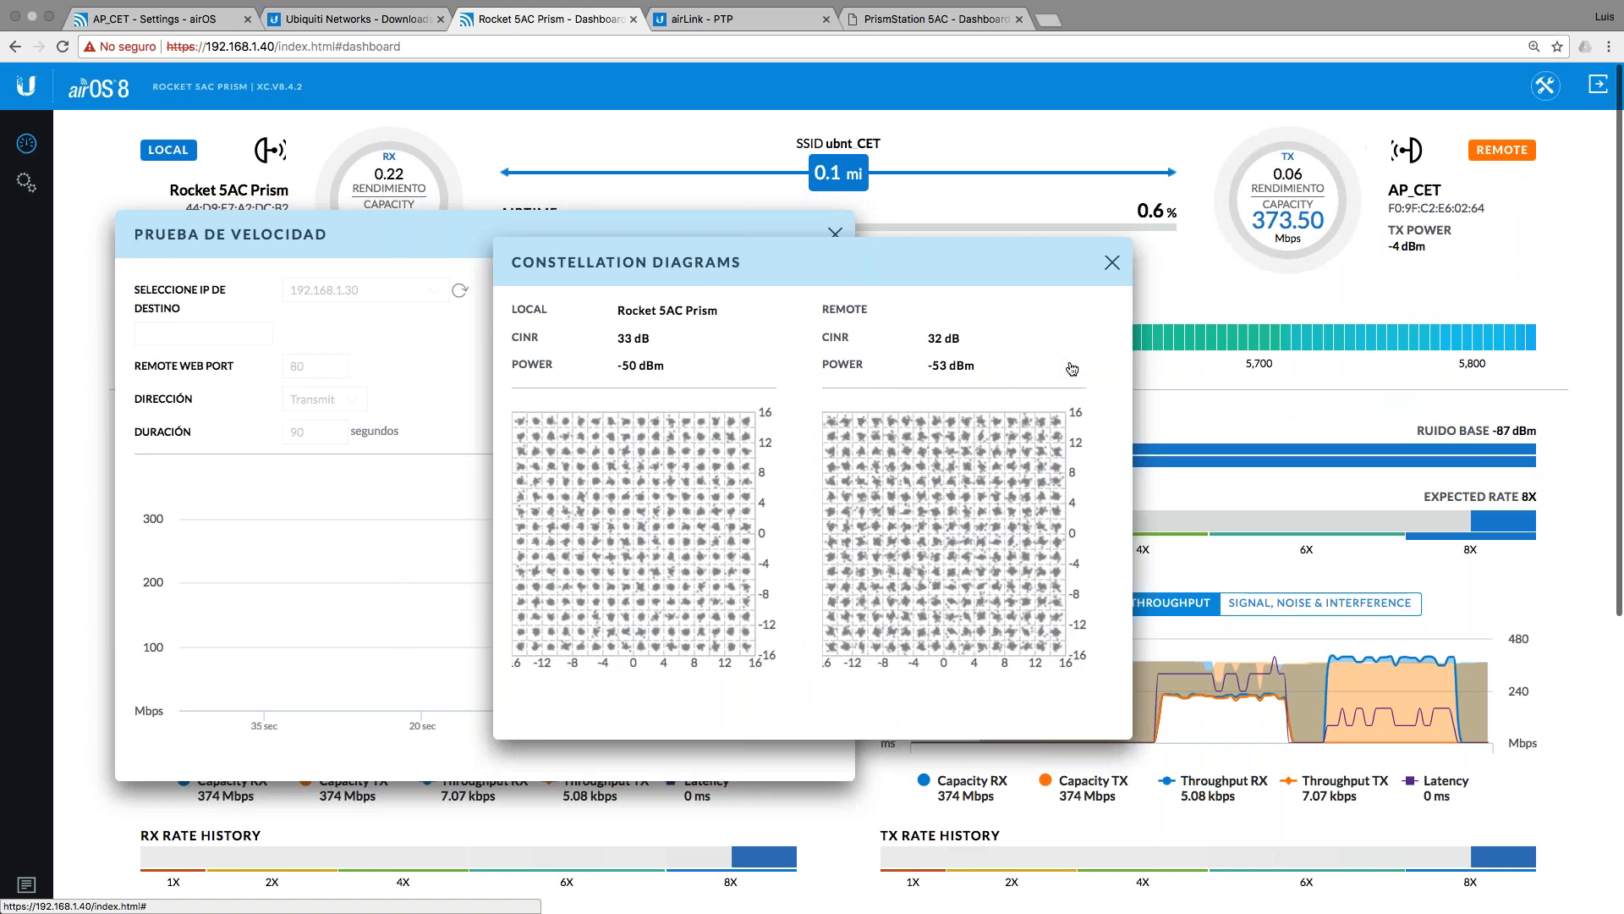
# Step: Compare the constellation CINR values (33 dB local, 32 dB remote), then close the diagrams
pyautogui.moveTo(916, 267); pyautogui.dragTo(1279, 236)
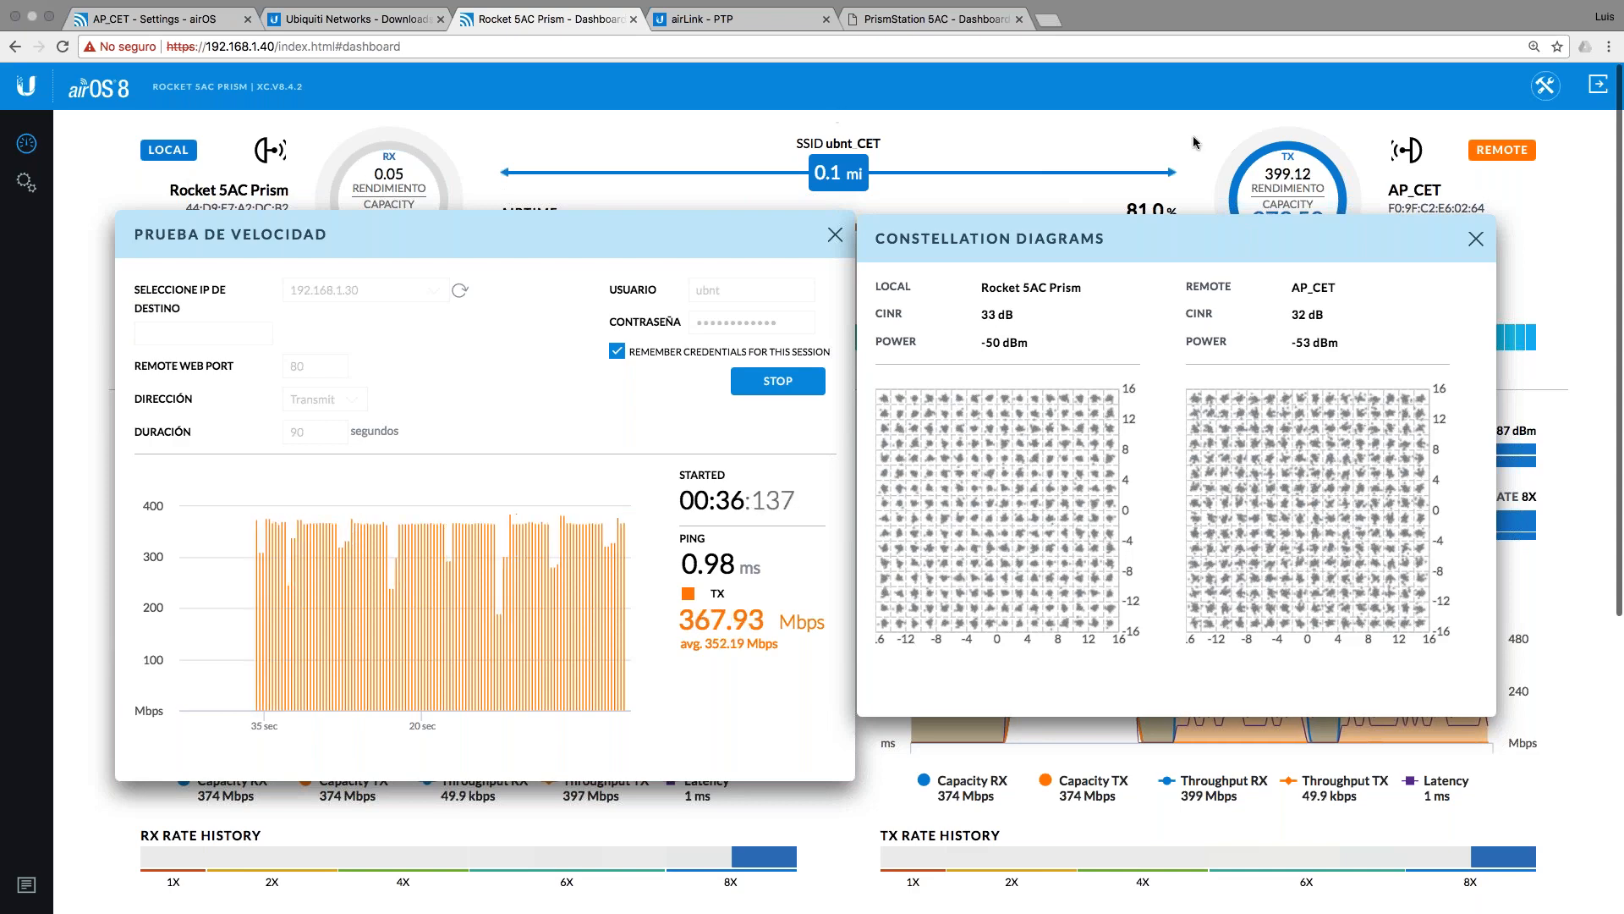
pyautogui.click(1545, 86)
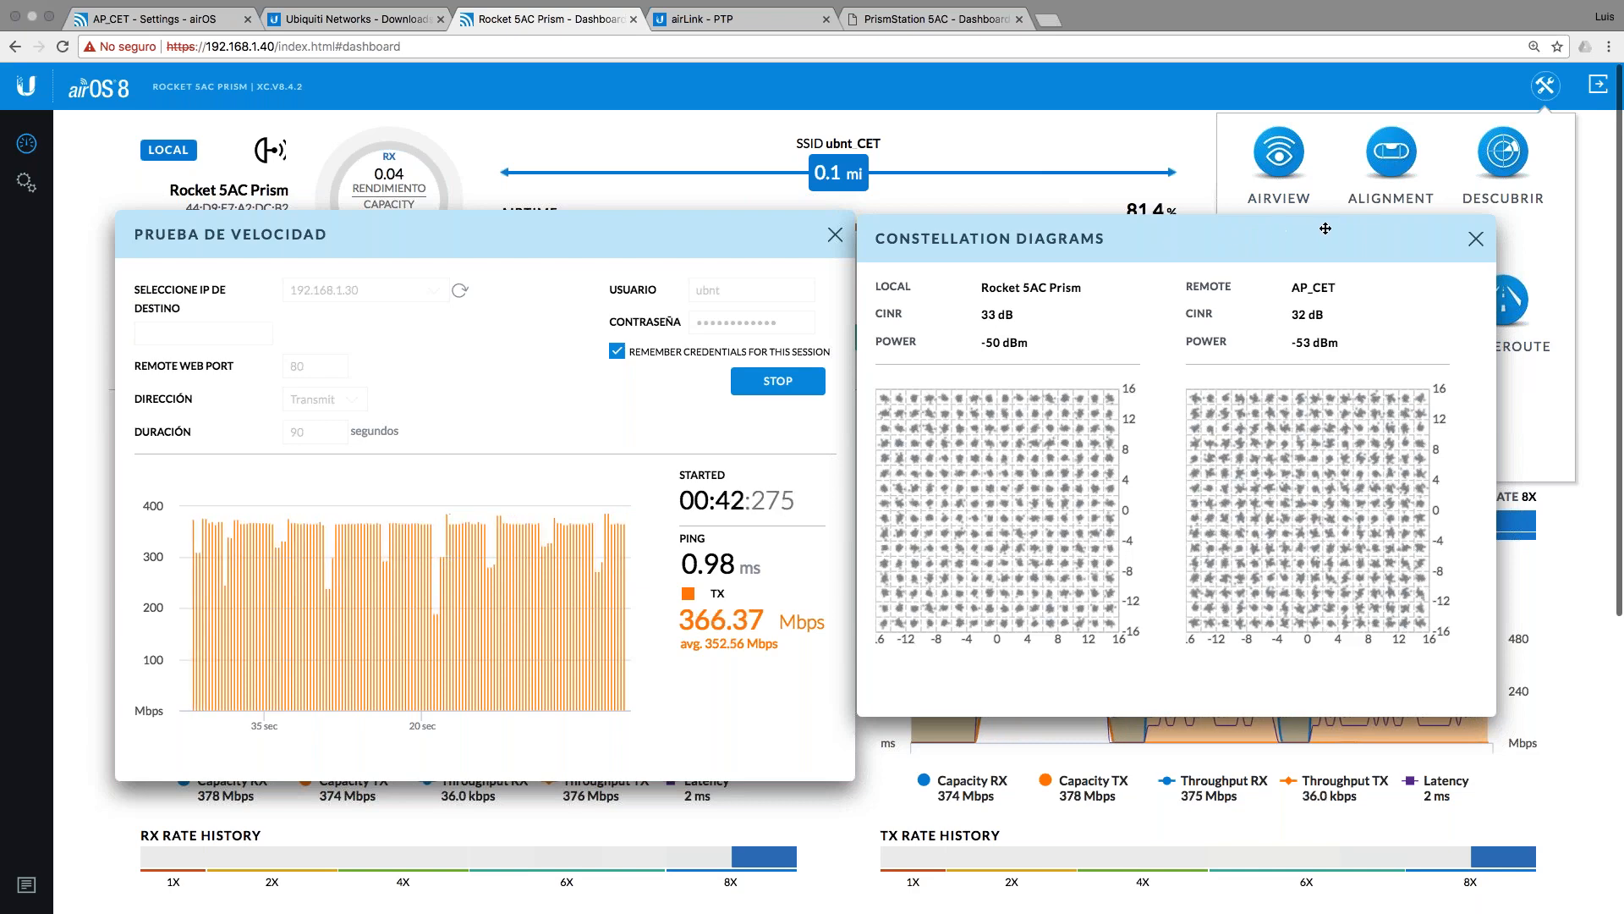
pyautogui.click(1476, 242)
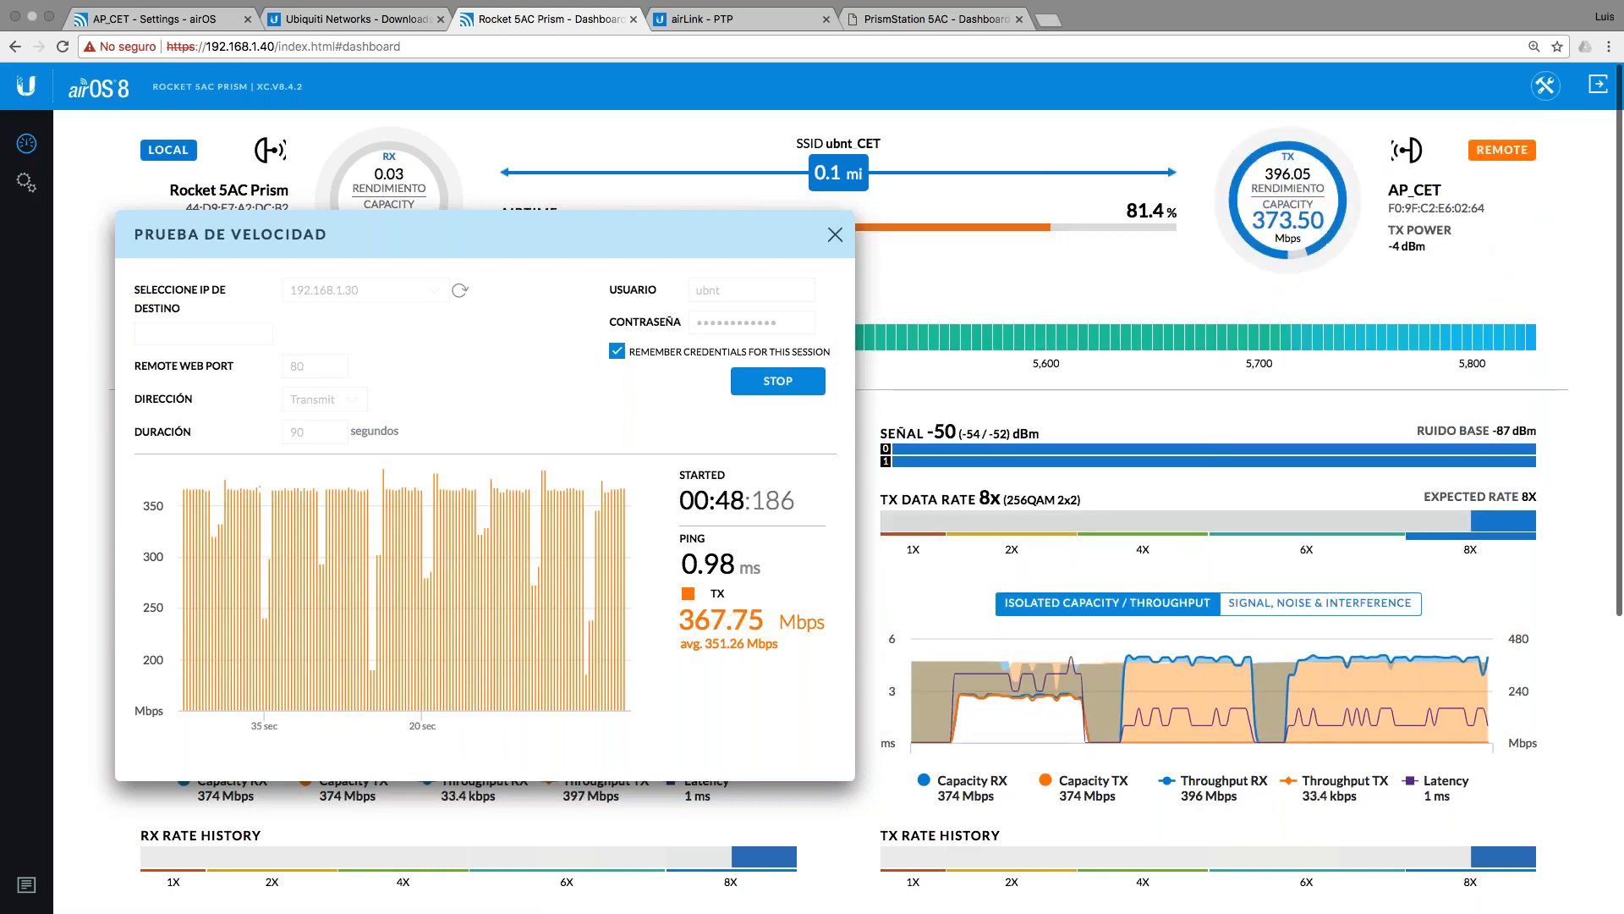
# Step: Watch the 90-second test finish: 349.11 Mbps average, 386.41 Mbps peak, 0.98 ms ping
pyautogui.moveTo(714, 233); pyautogui.dragTo(1062, 269)
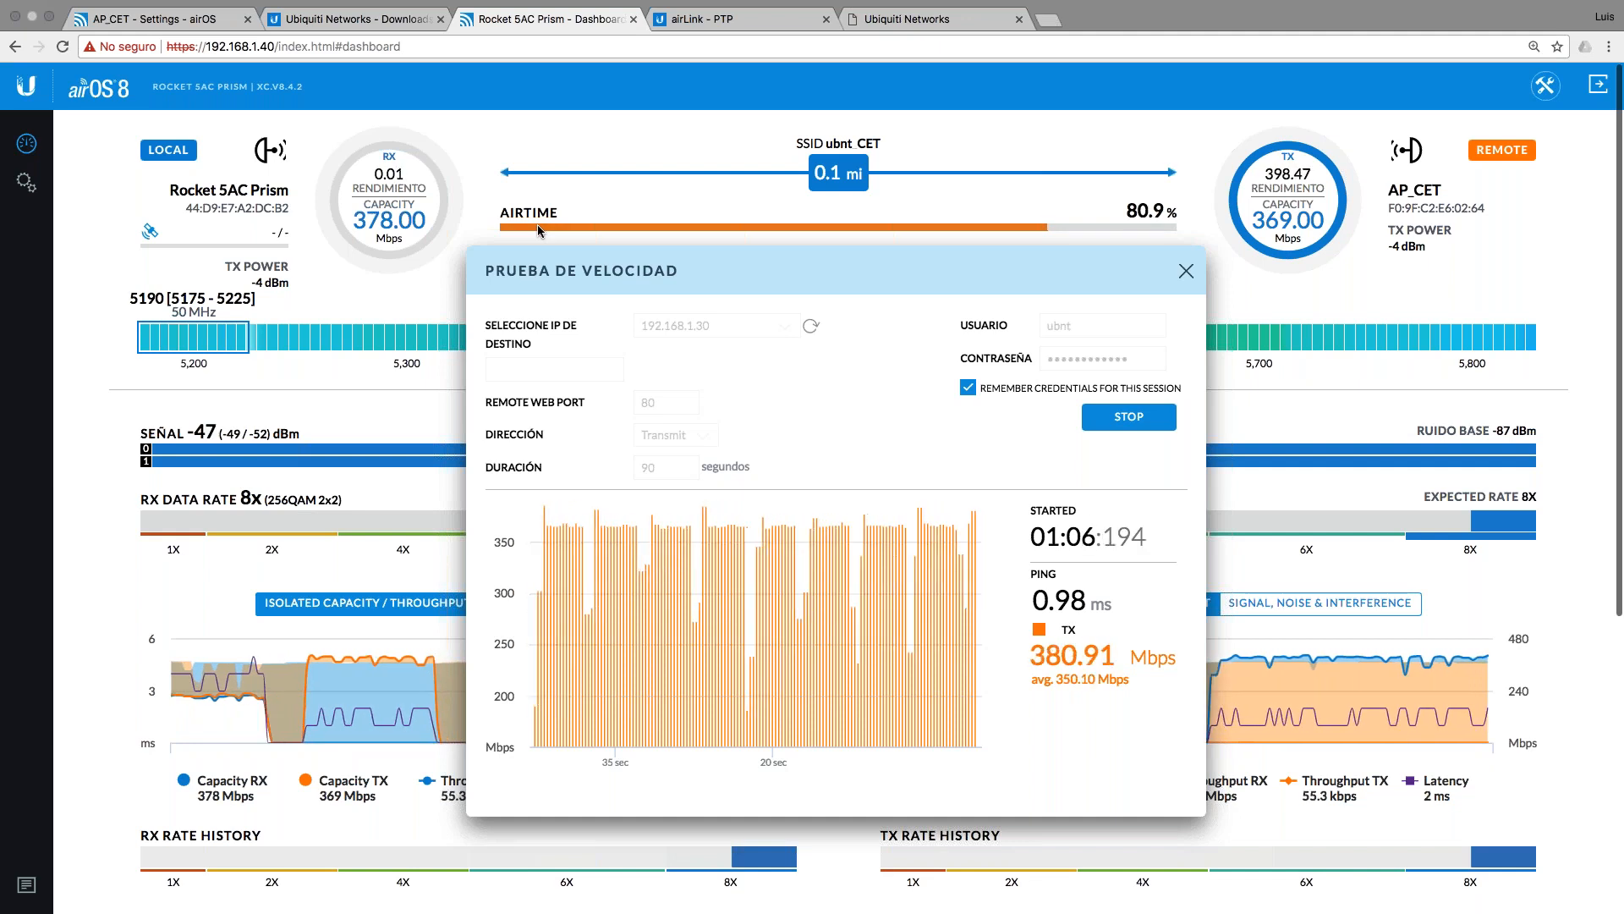
pyautogui.moveTo(874, 268); pyautogui.dragTo(932, 215)
pyautogui.scroll(-5, 412, 549)
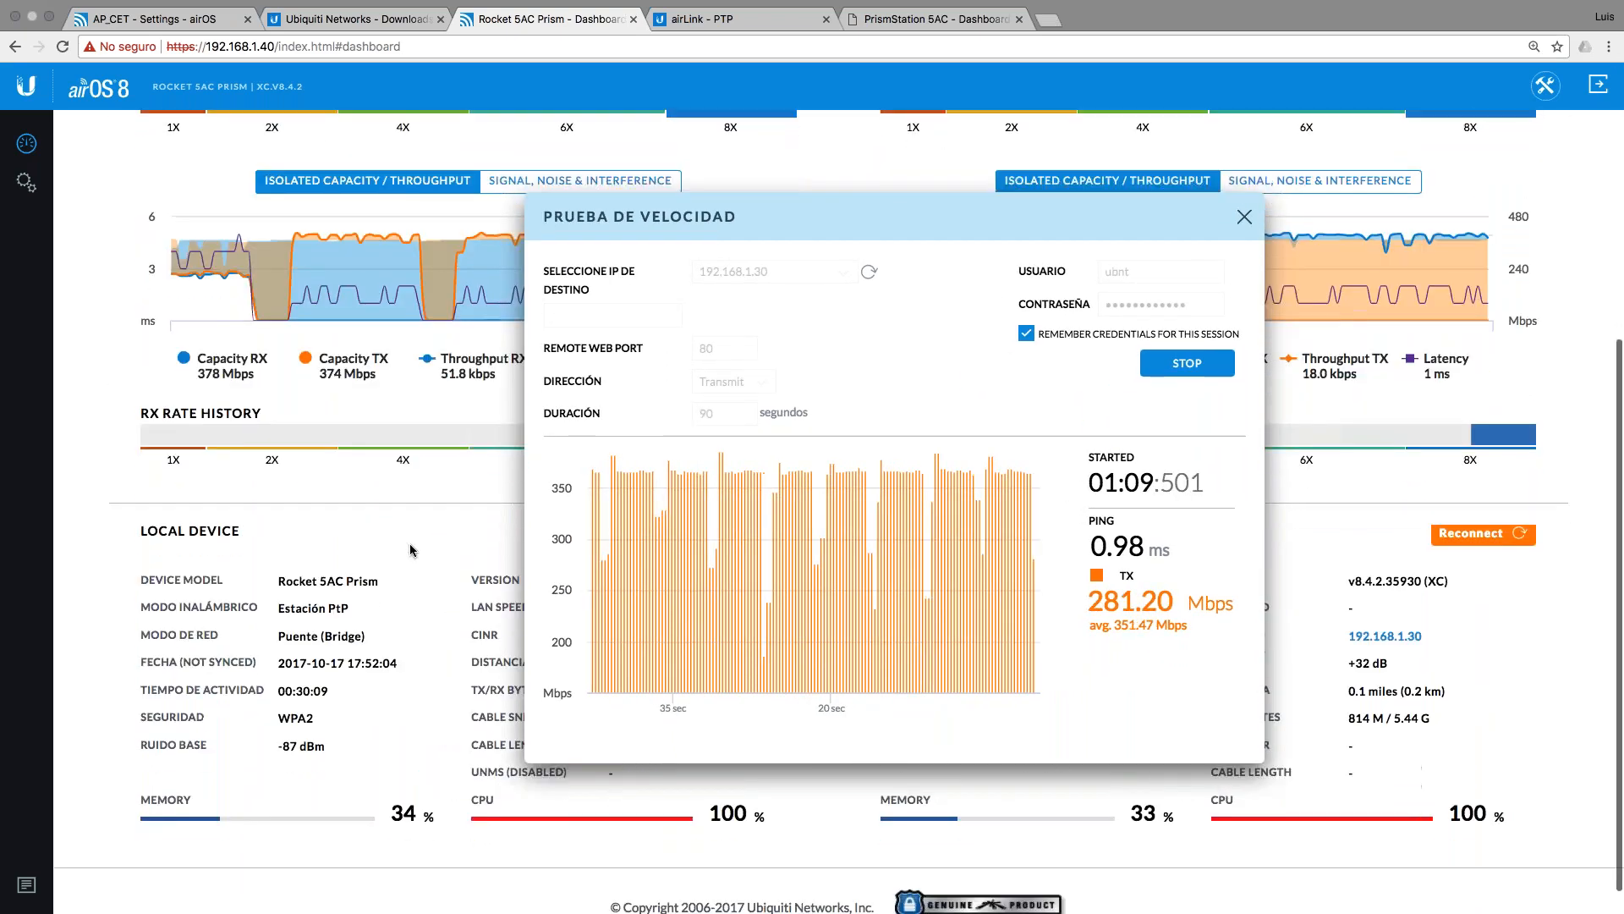
pyautogui.scroll(3, 412, 550)
pyautogui.scroll(-4, 412, 550)
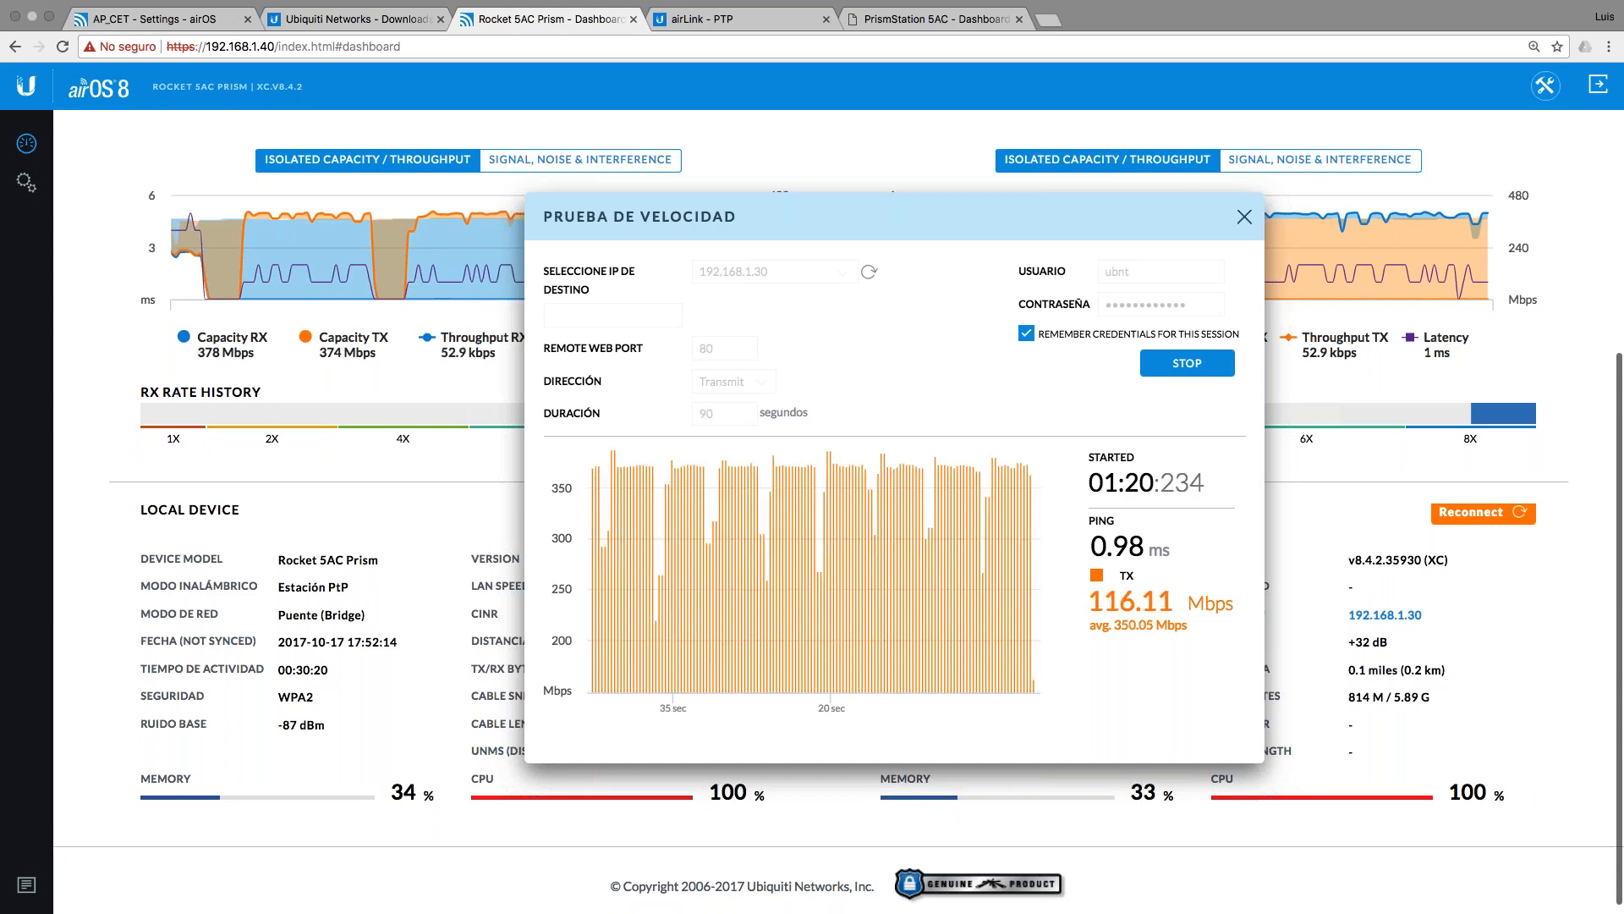
pyautogui.scroll(5, 255, 474)
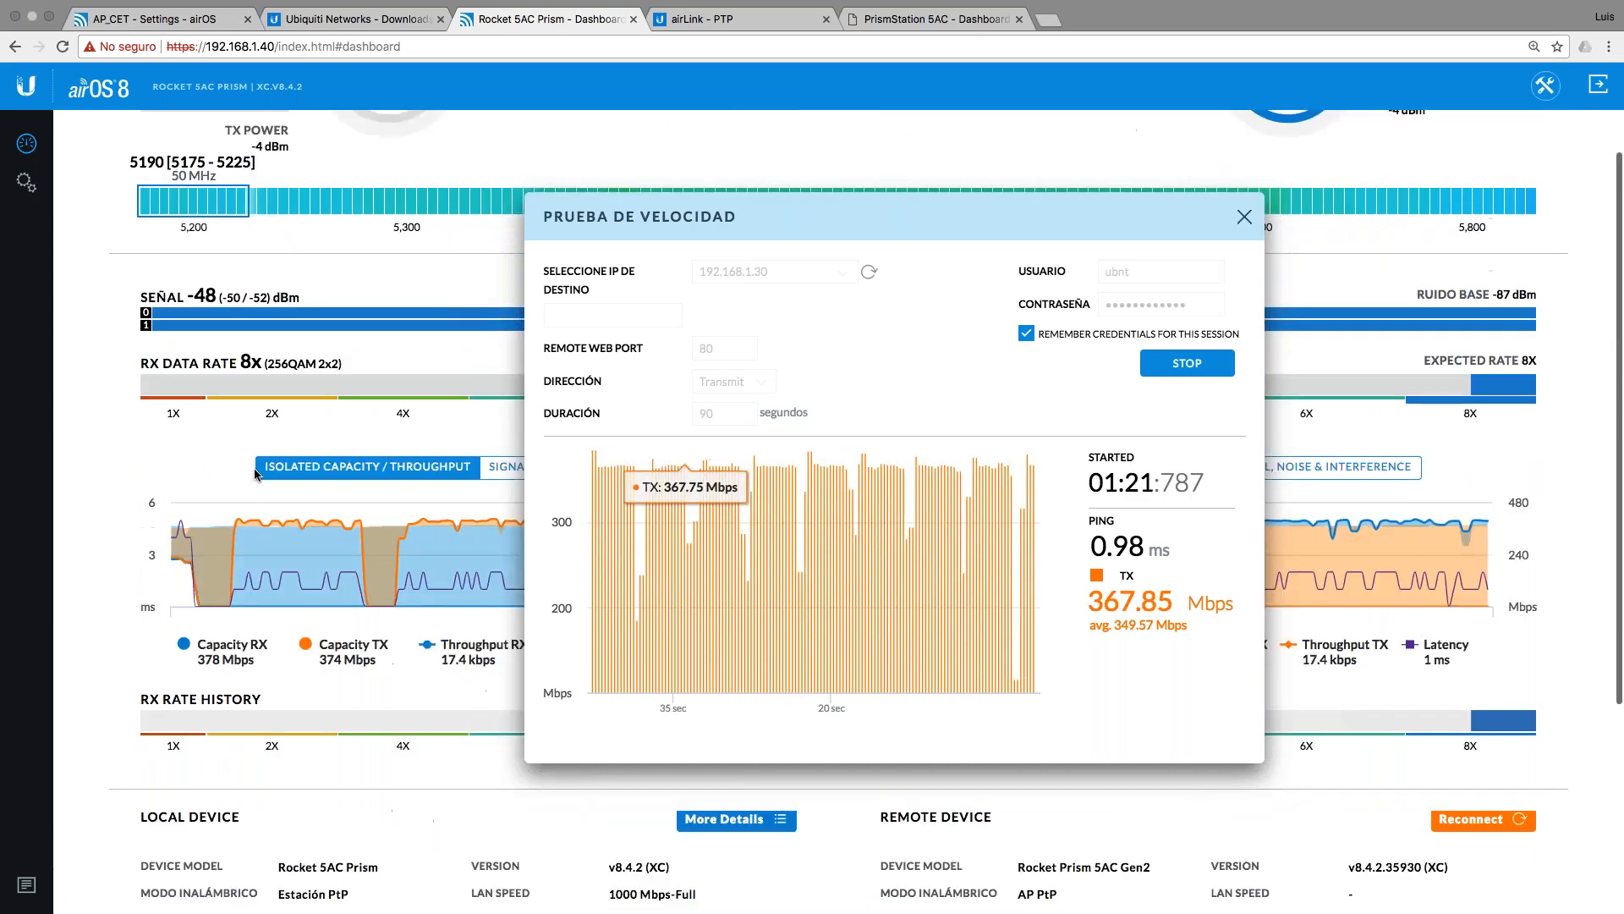
pyautogui.scroll(-1, 255, 475)
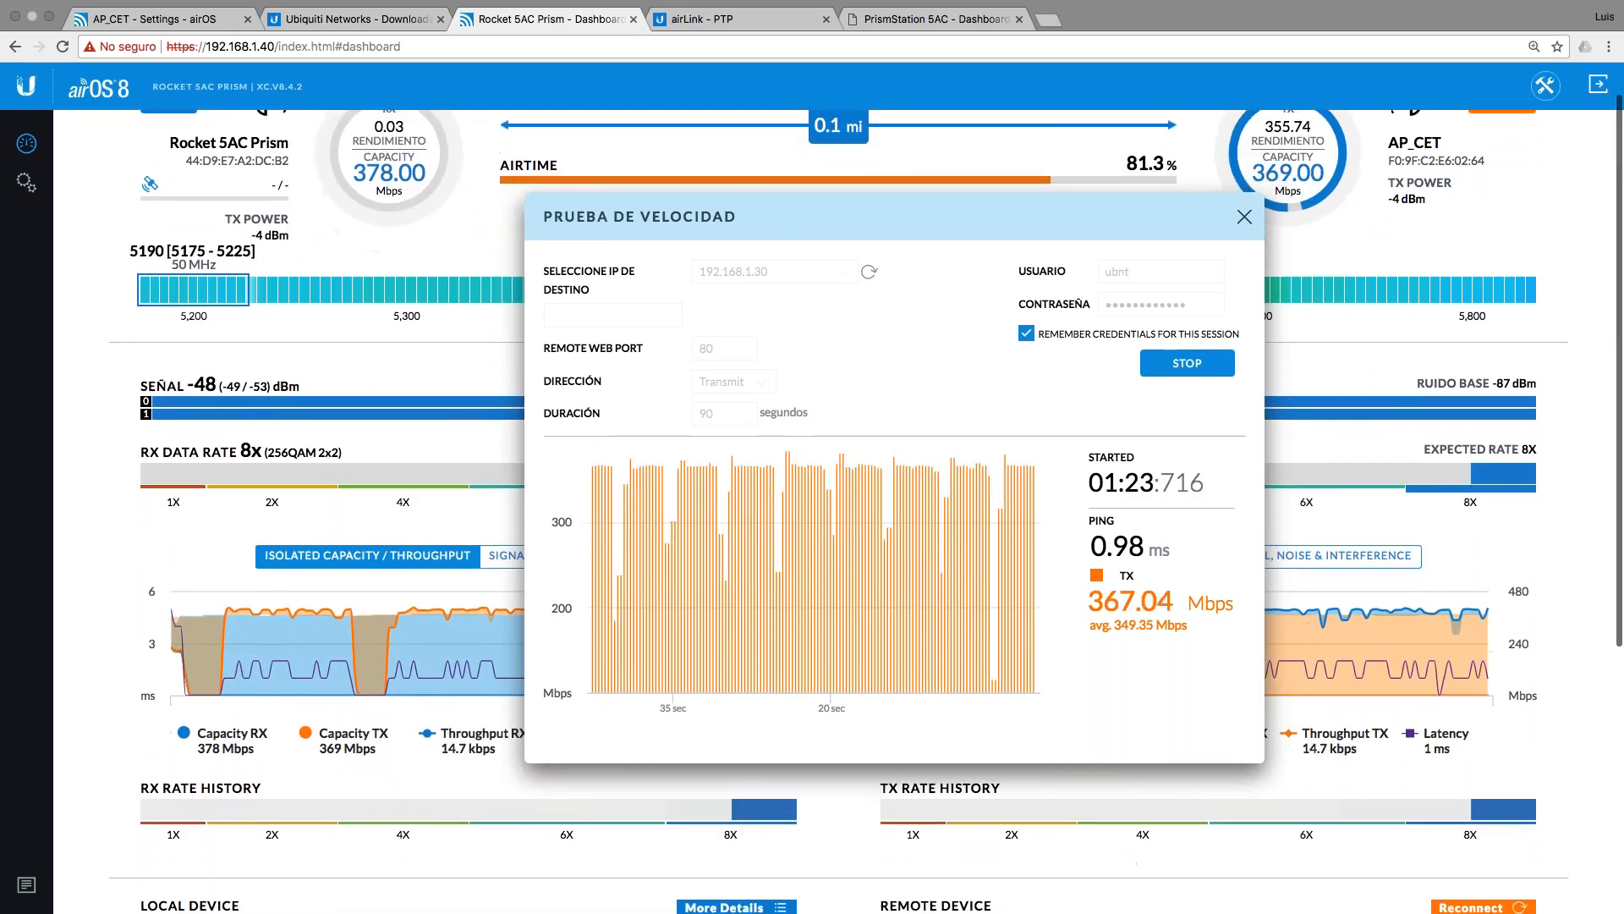
pyautogui.moveTo(939, 211); pyautogui.dragTo(936, 349)
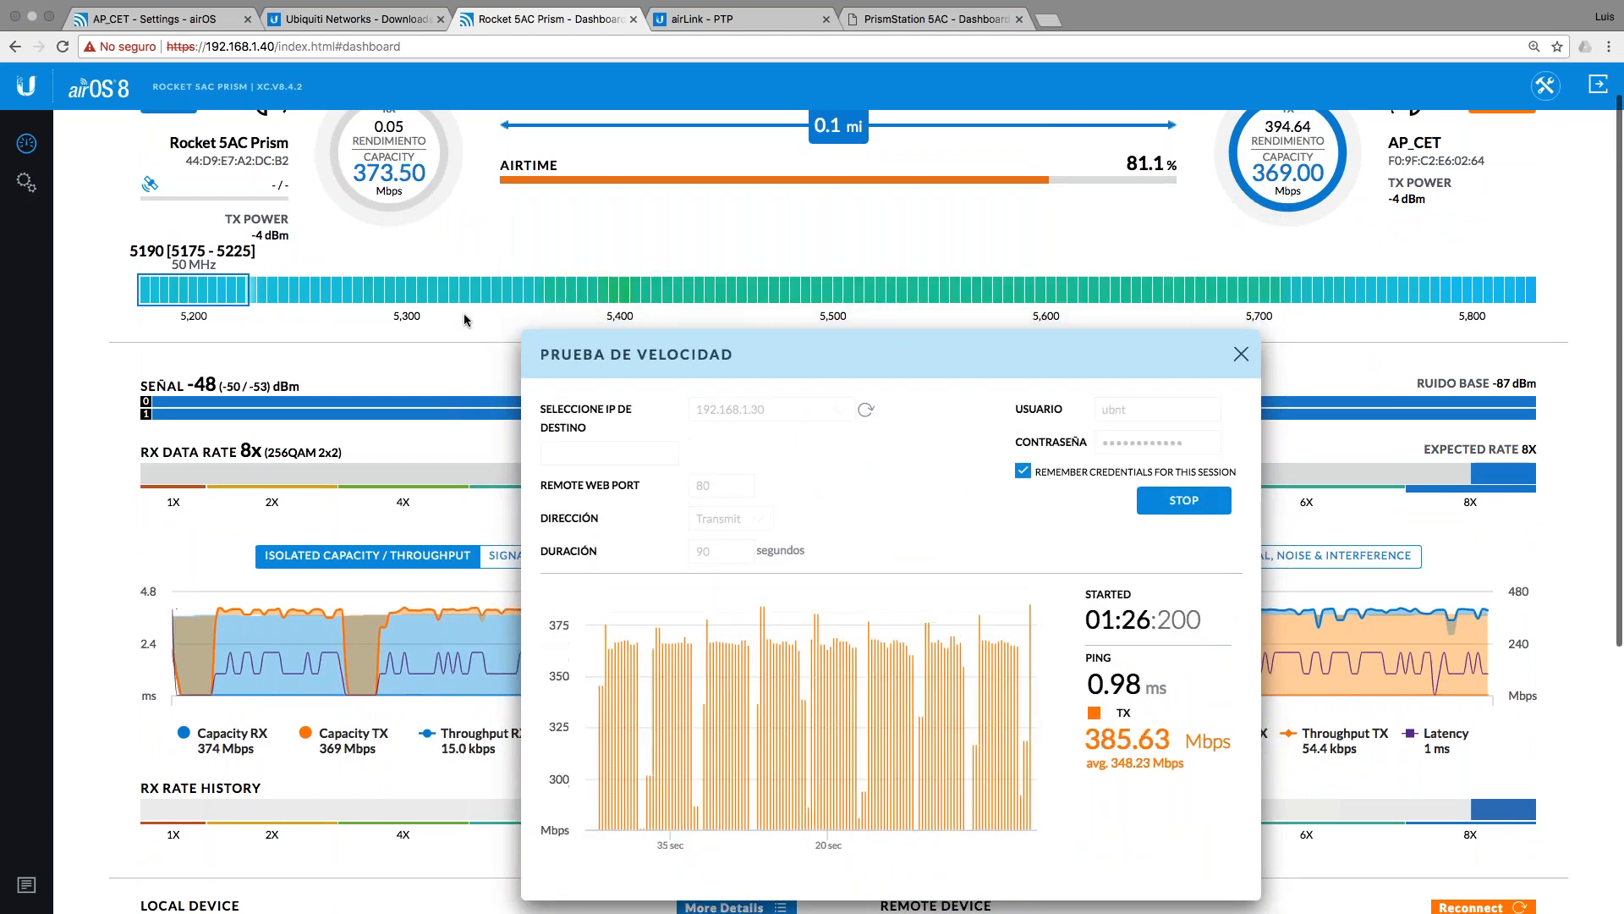
pyautogui.scroll(1, 784, 240)
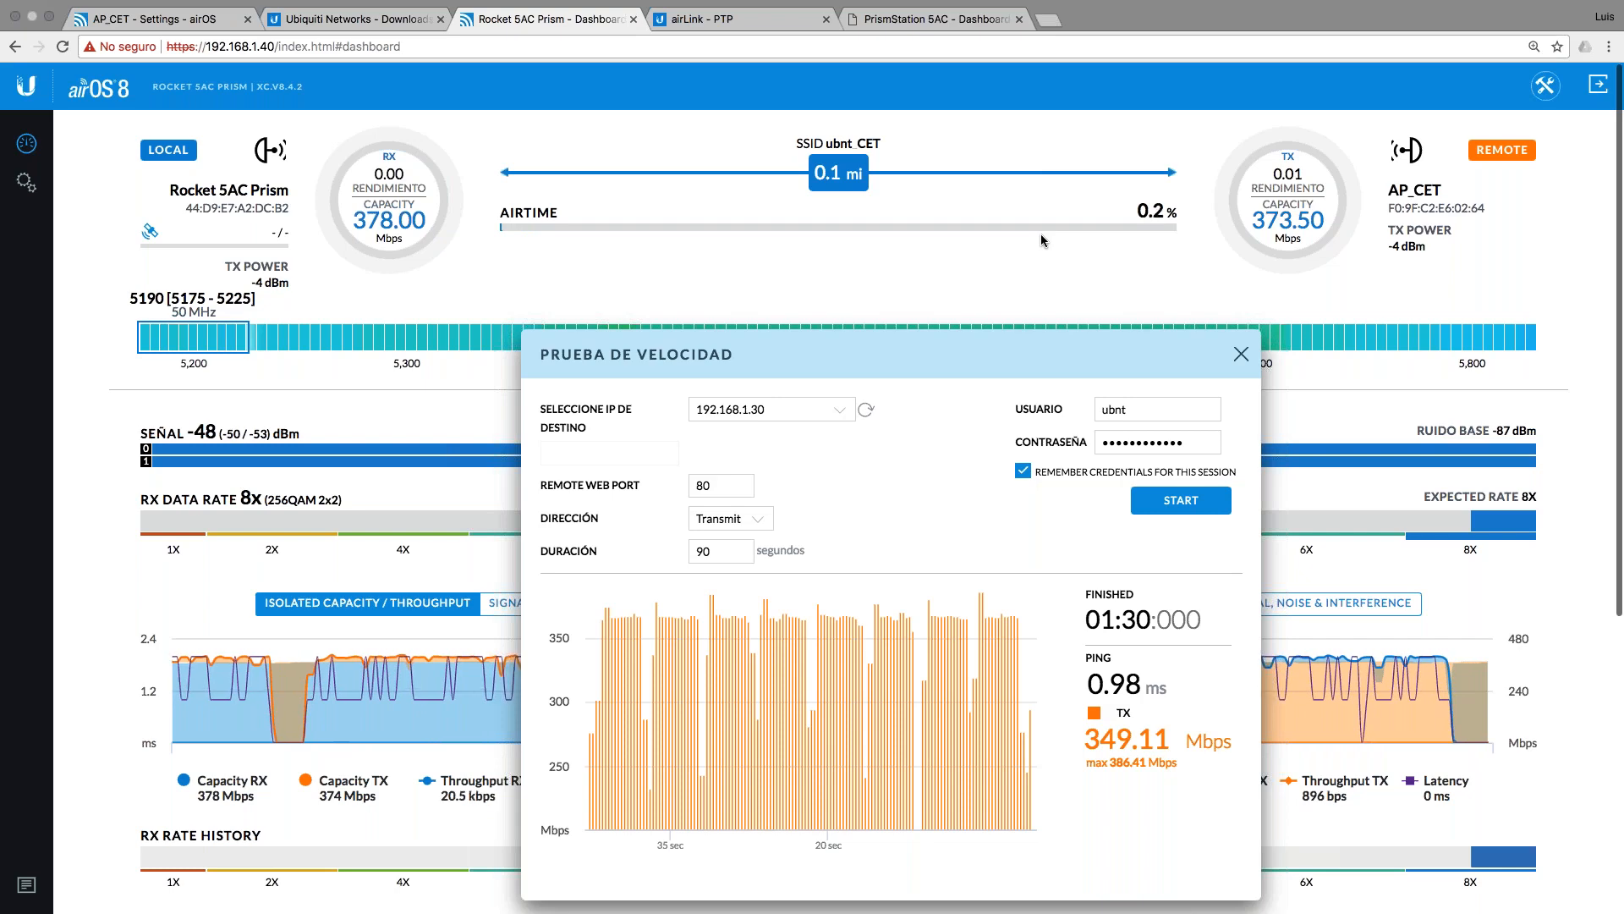
pyautogui.scroll(-5, 430, 308)
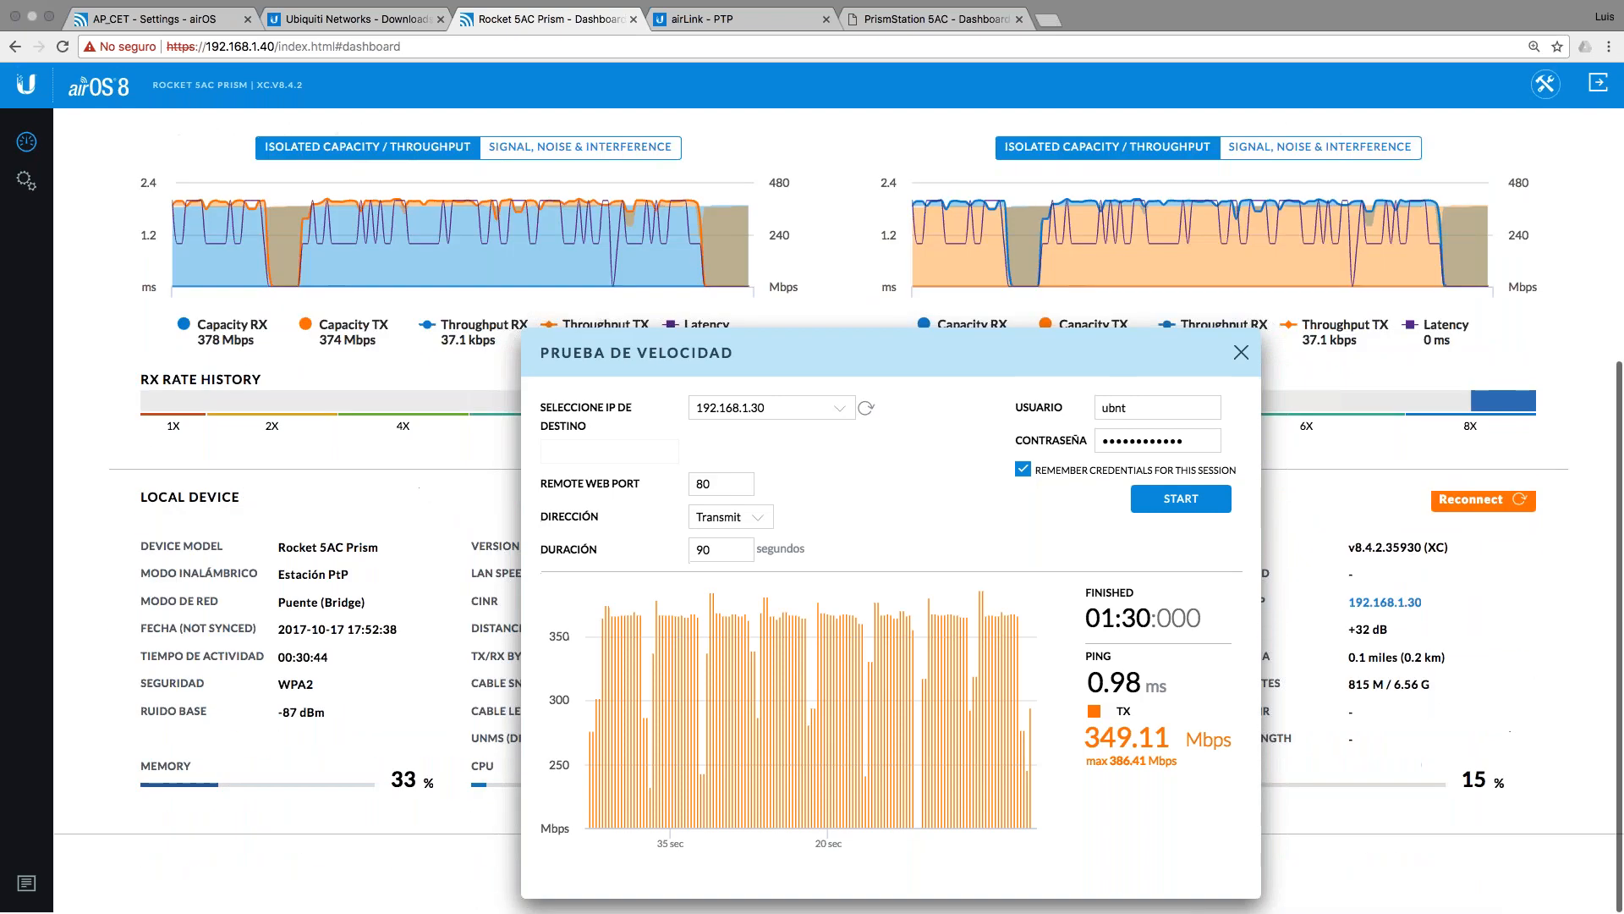
pyautogui.moveTo(787, 369)
pyautogui.mouseDown()
pyautogui.moveTo(769, 177)
pyautogui.moveTo(772, 369)
pyautogui.mouseUp()
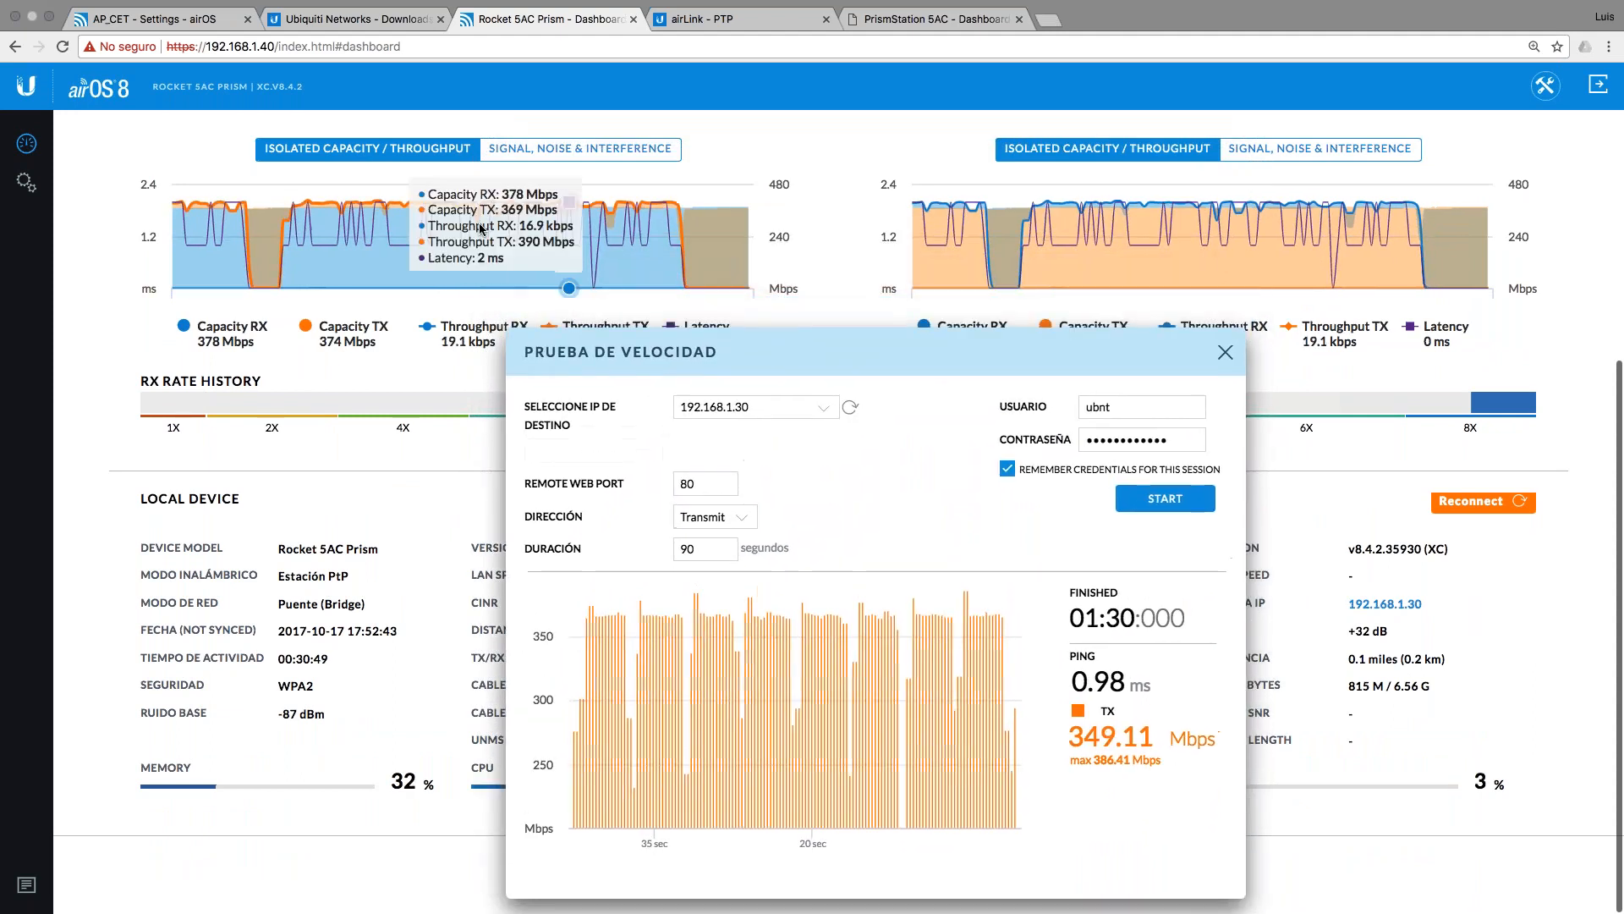
pyautogui.scroll(5, 481, 233)
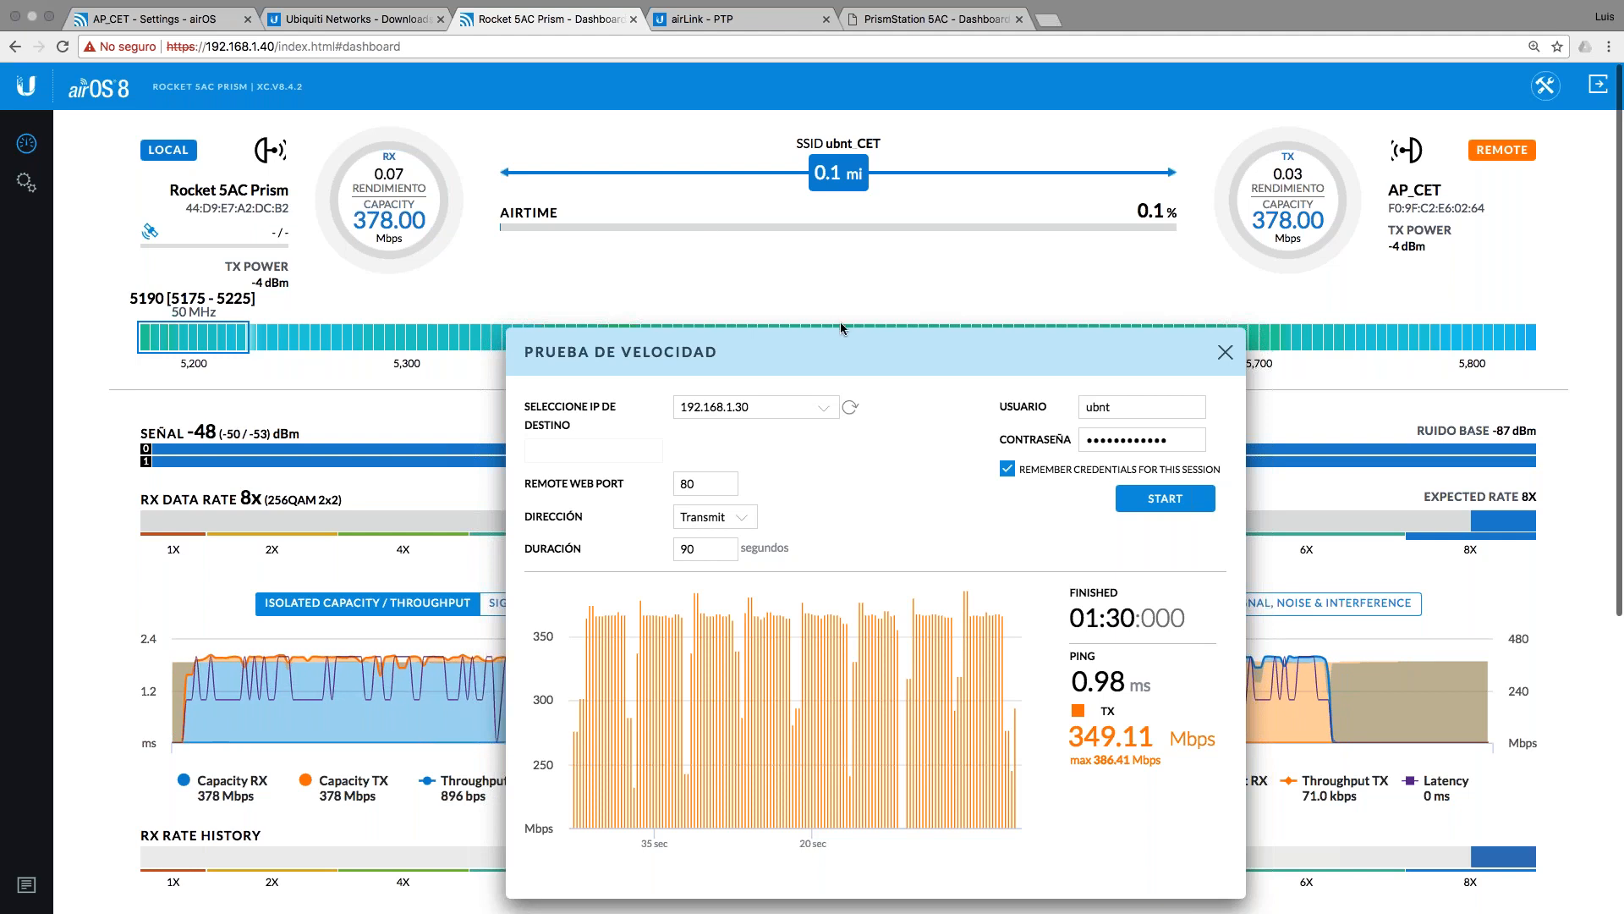
pyautogui.moveTo(224, 347)
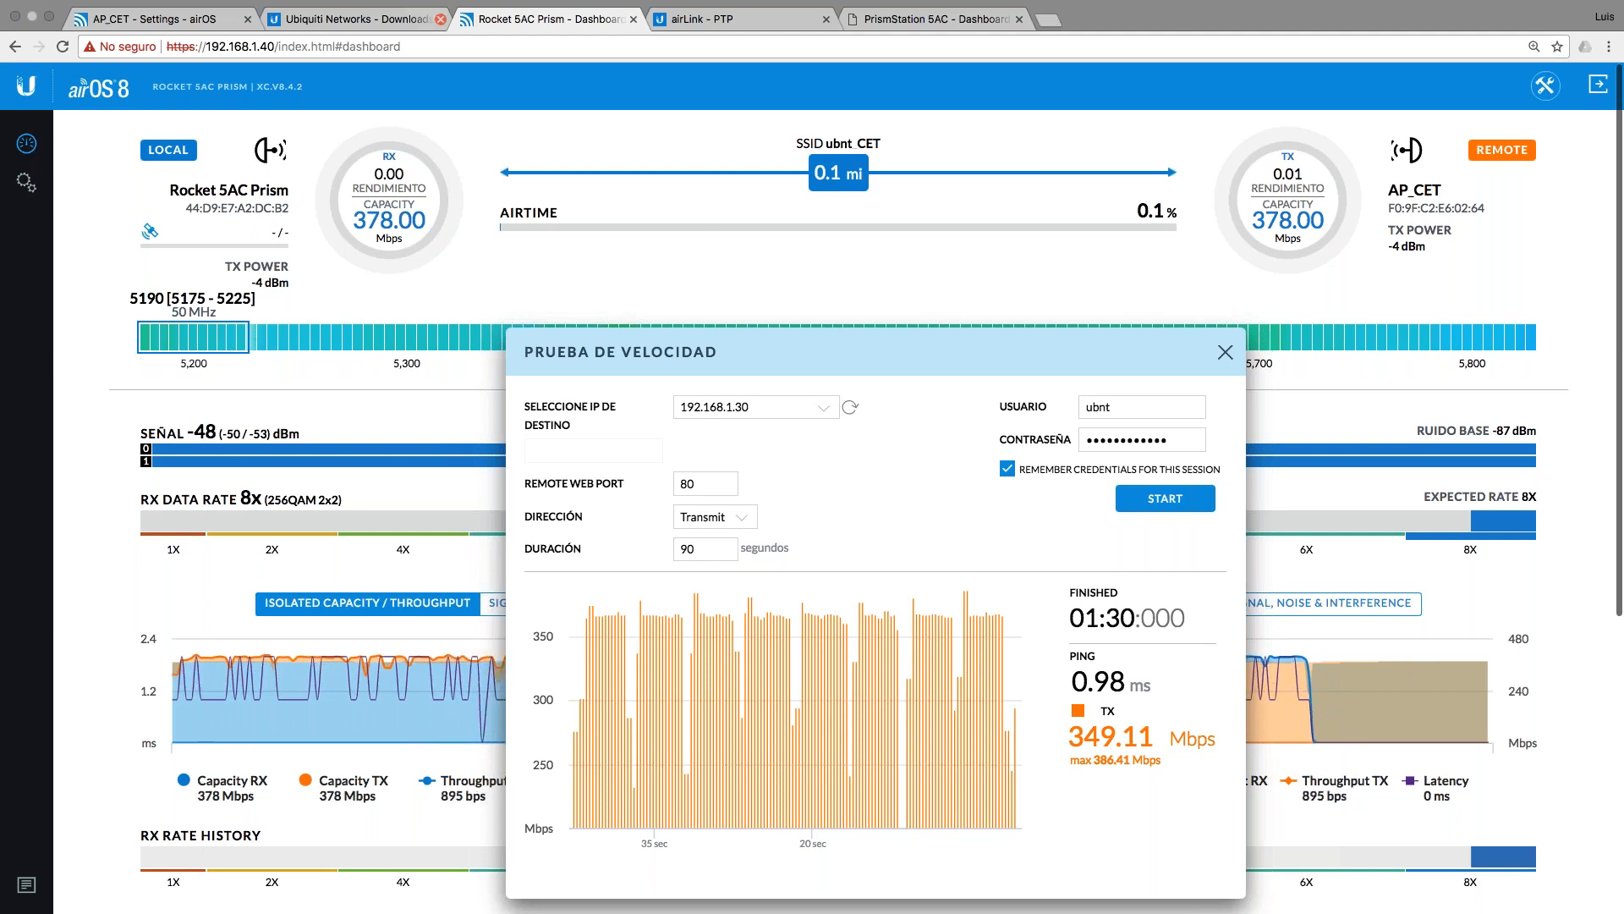
# Step: On the AP_CET tab, open airMagic, review the AirView spectrum, then close AirView
pyautogui.click(167, 25)
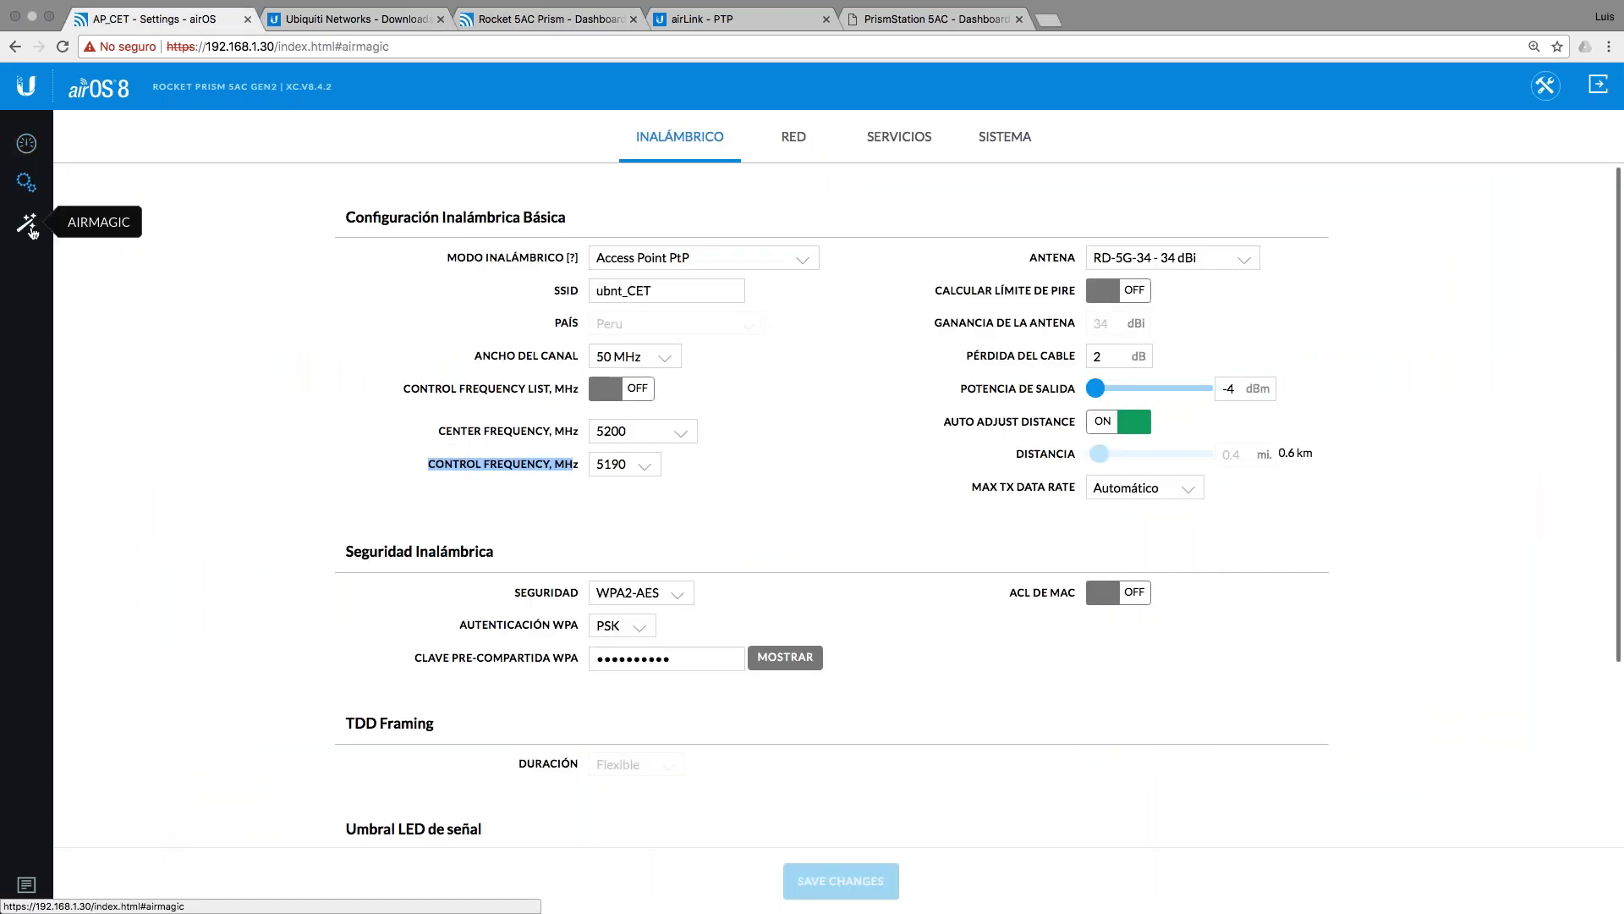
pyautogui.click(30, 225)
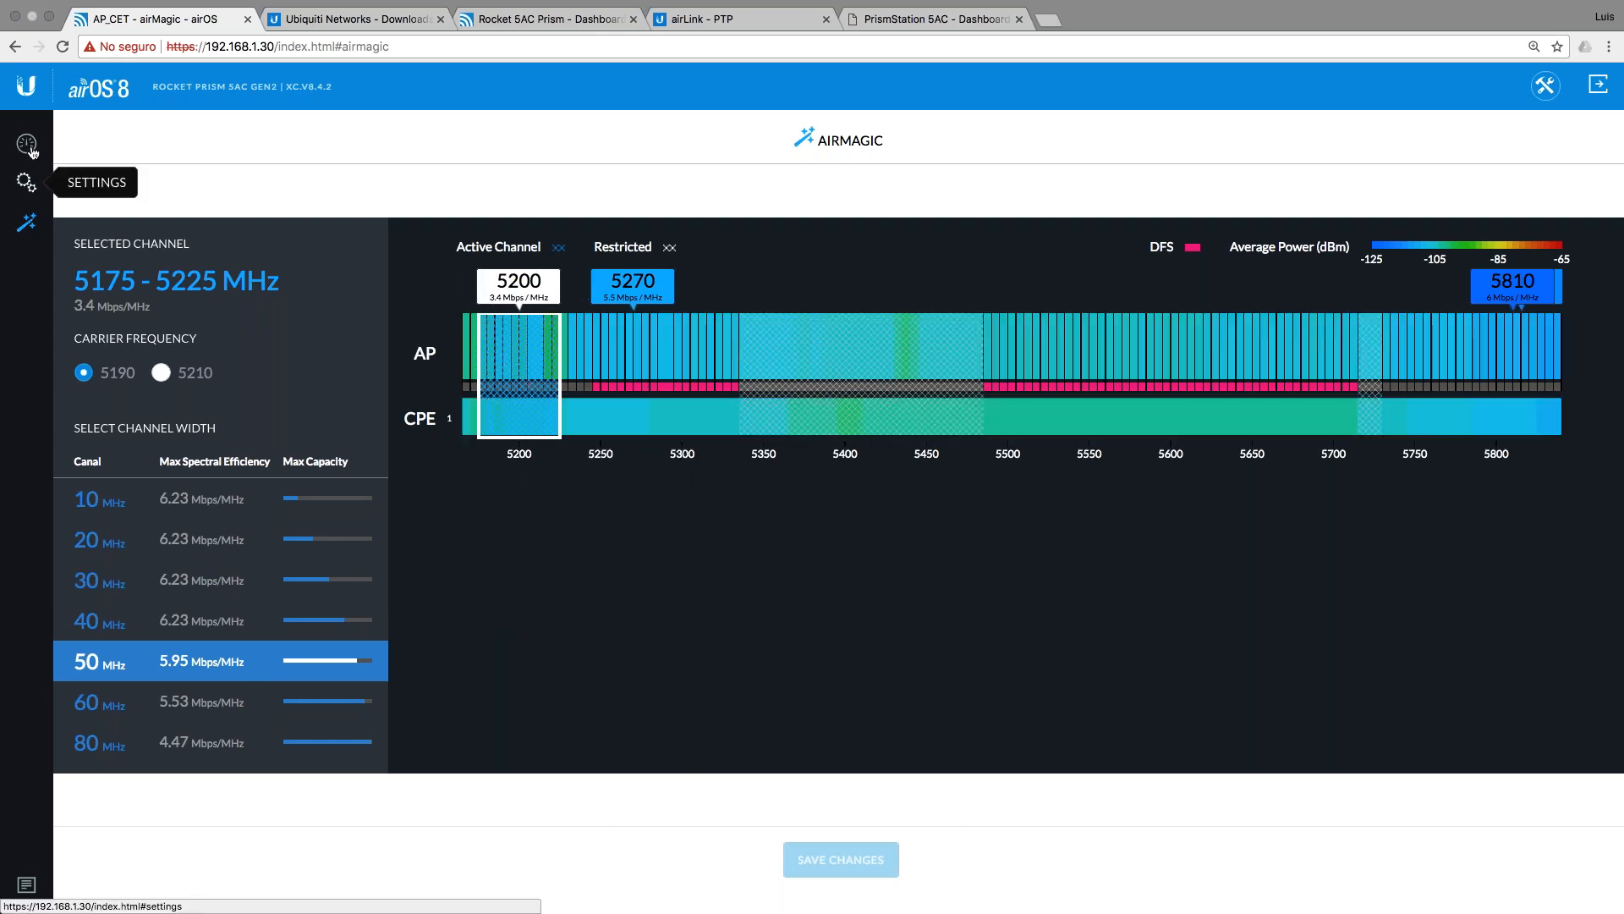
pyautogui.click(1550, 84)
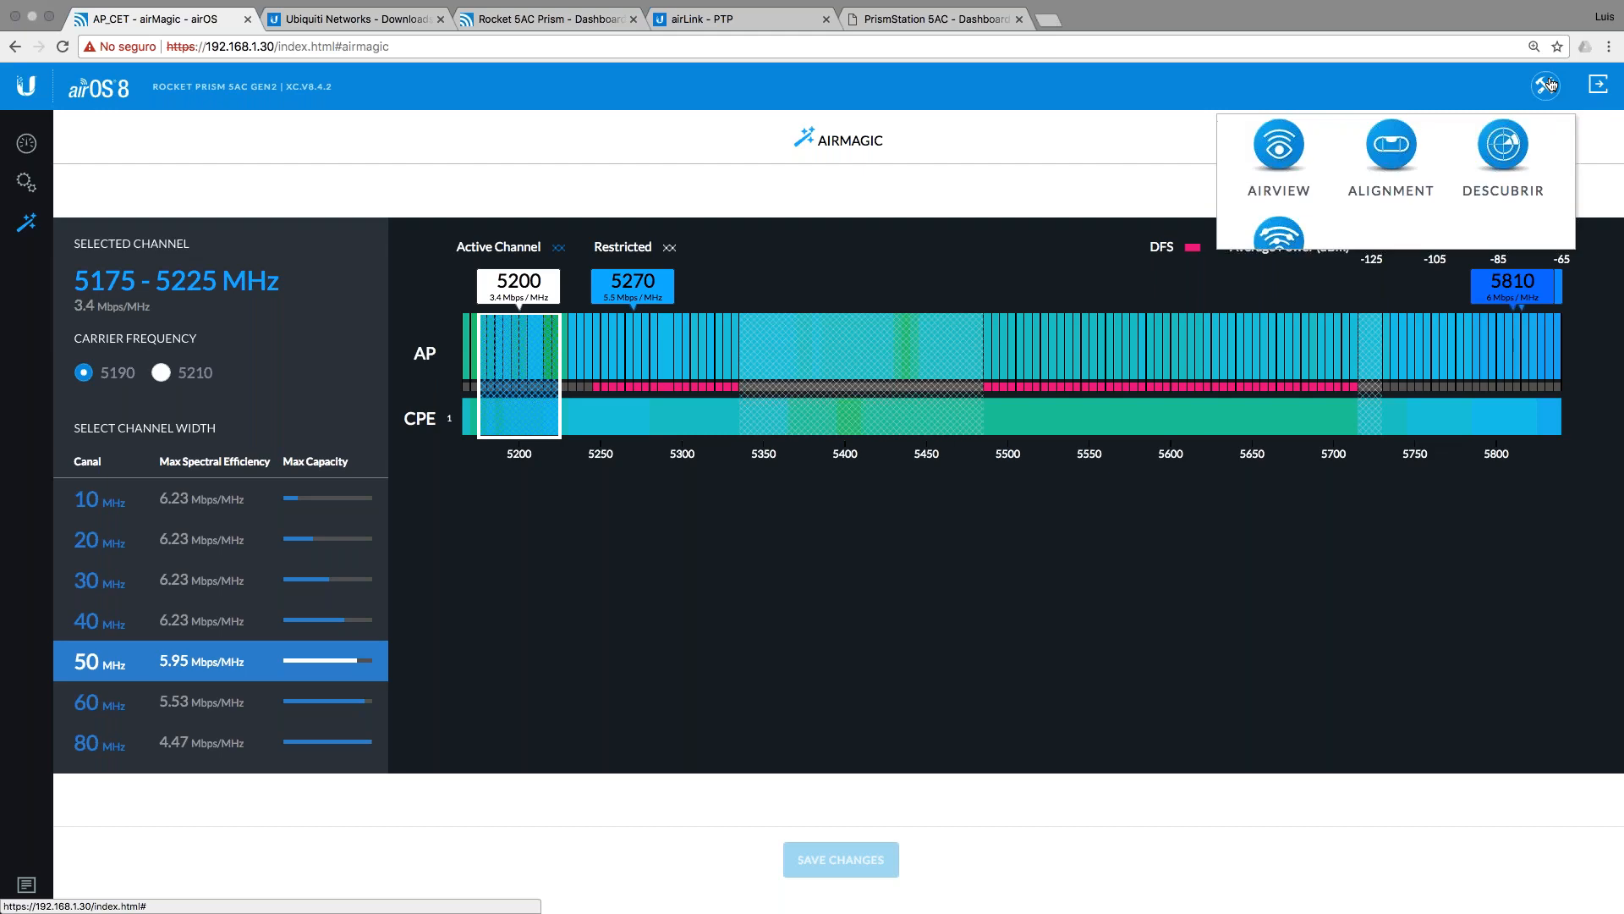
pyautogui.click(1279, 148)
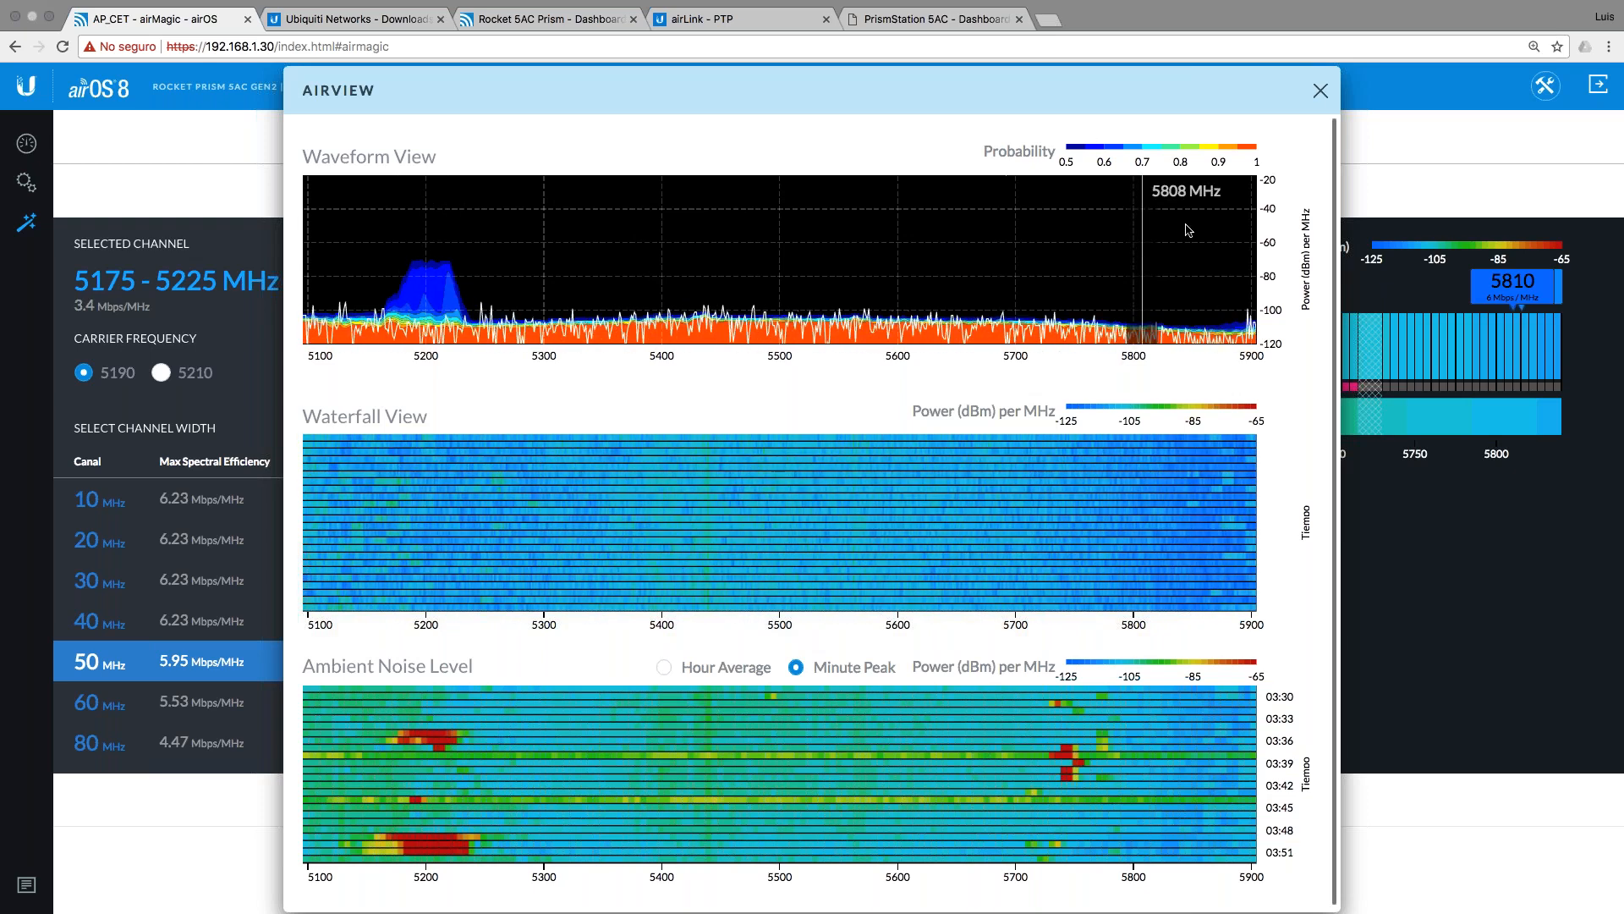
pyautogui.click(1320, 91)
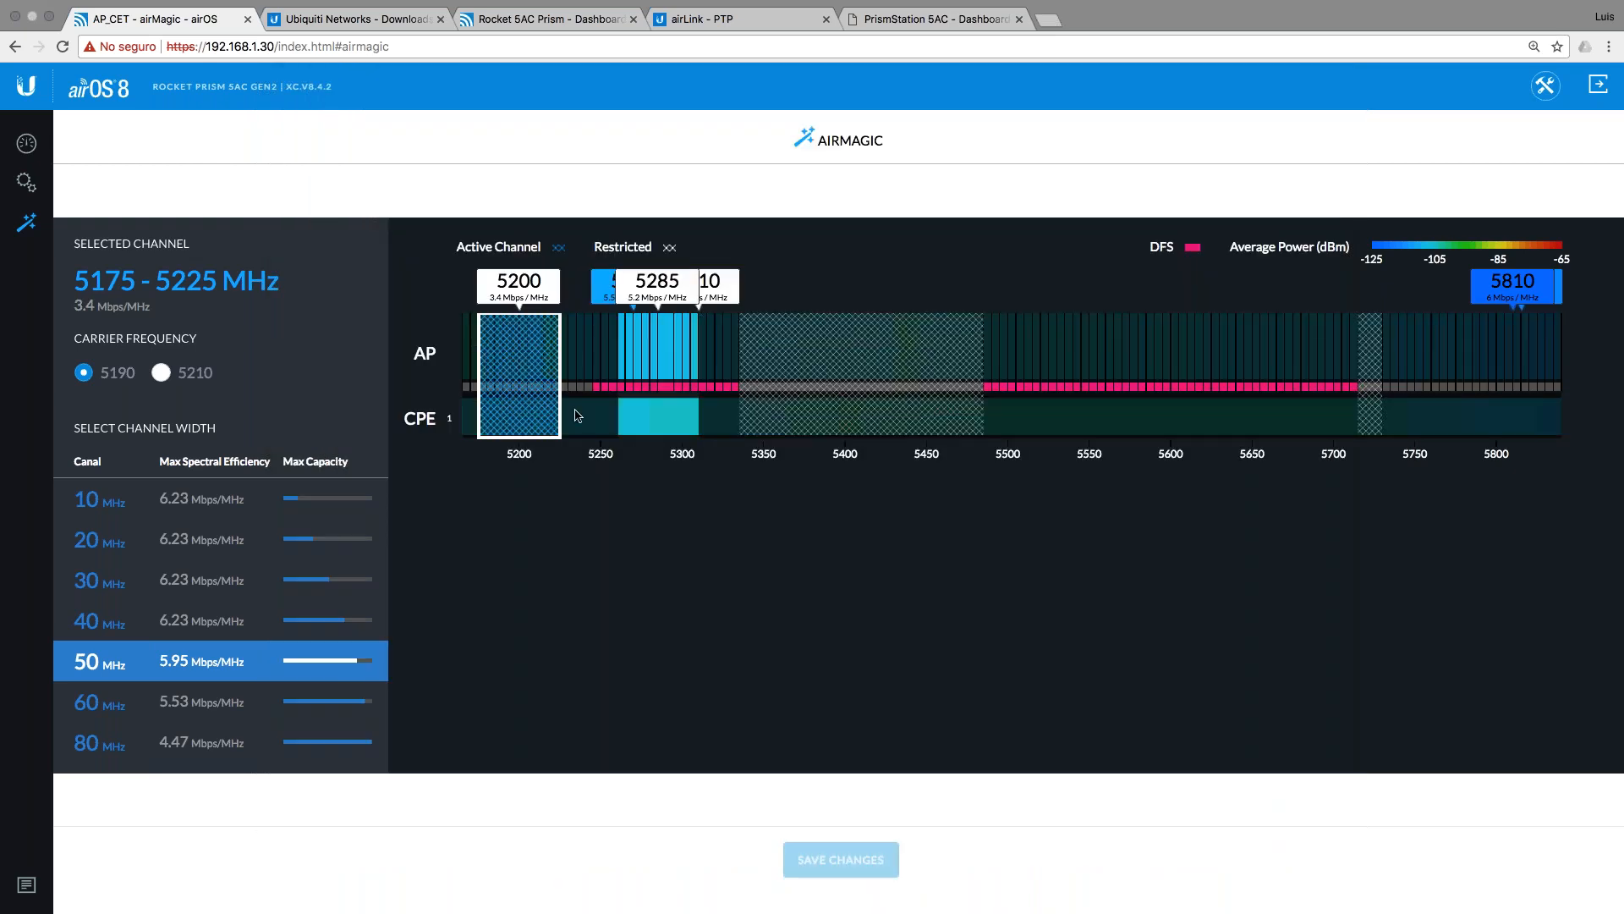
pyautogui.click(28, 147)
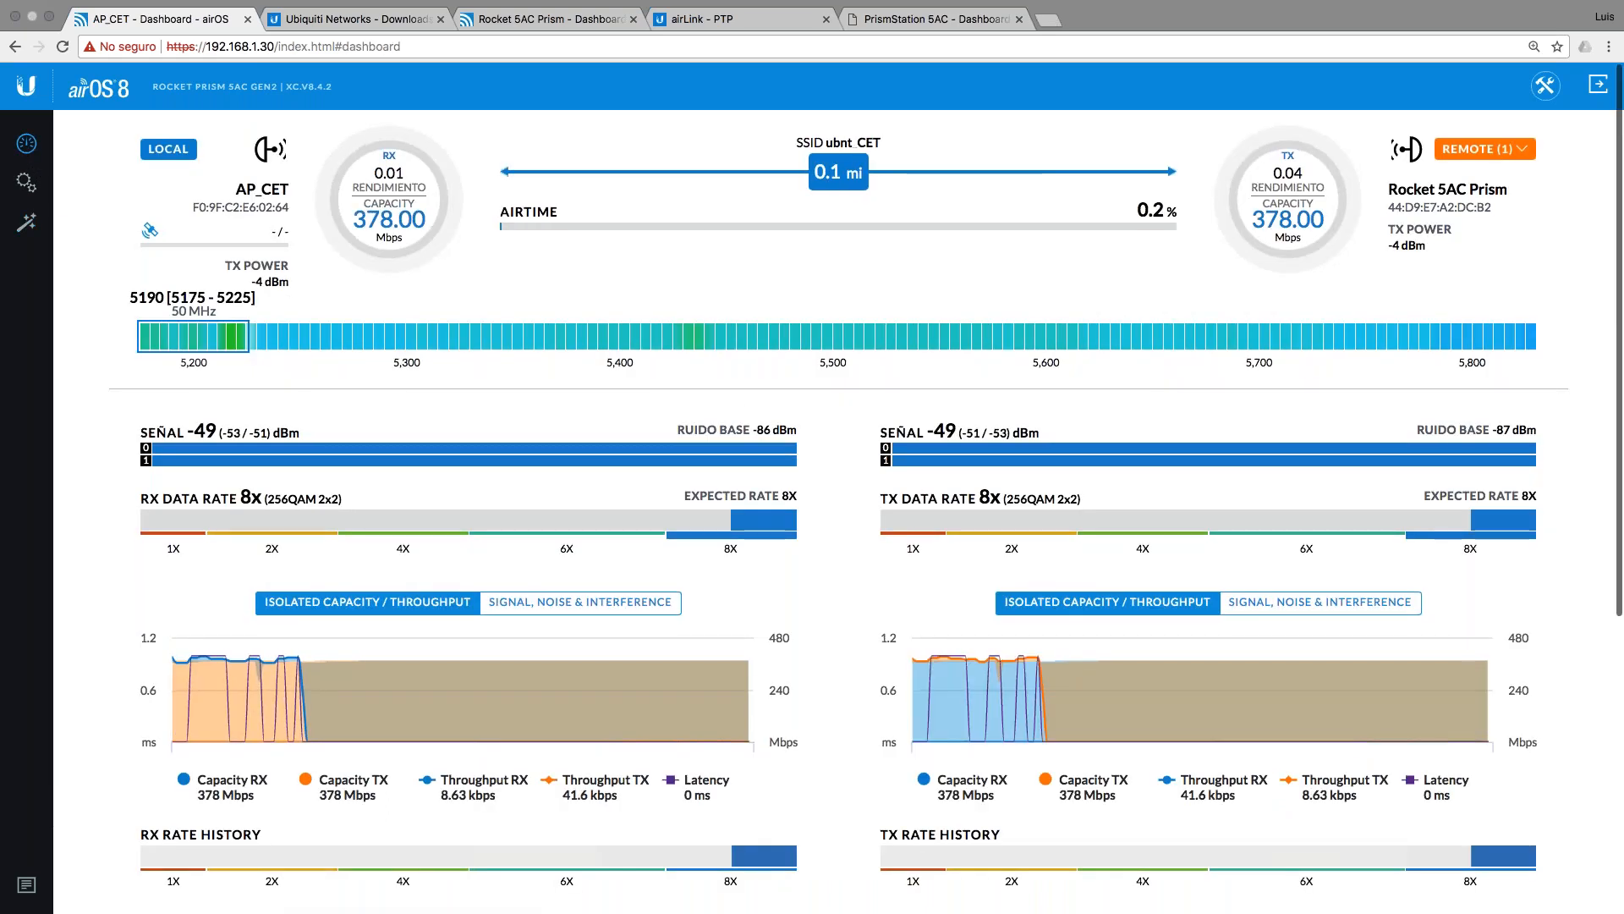
pyautogui.scroll(-3, 930, 525)
pyautogui.click(581, 464)
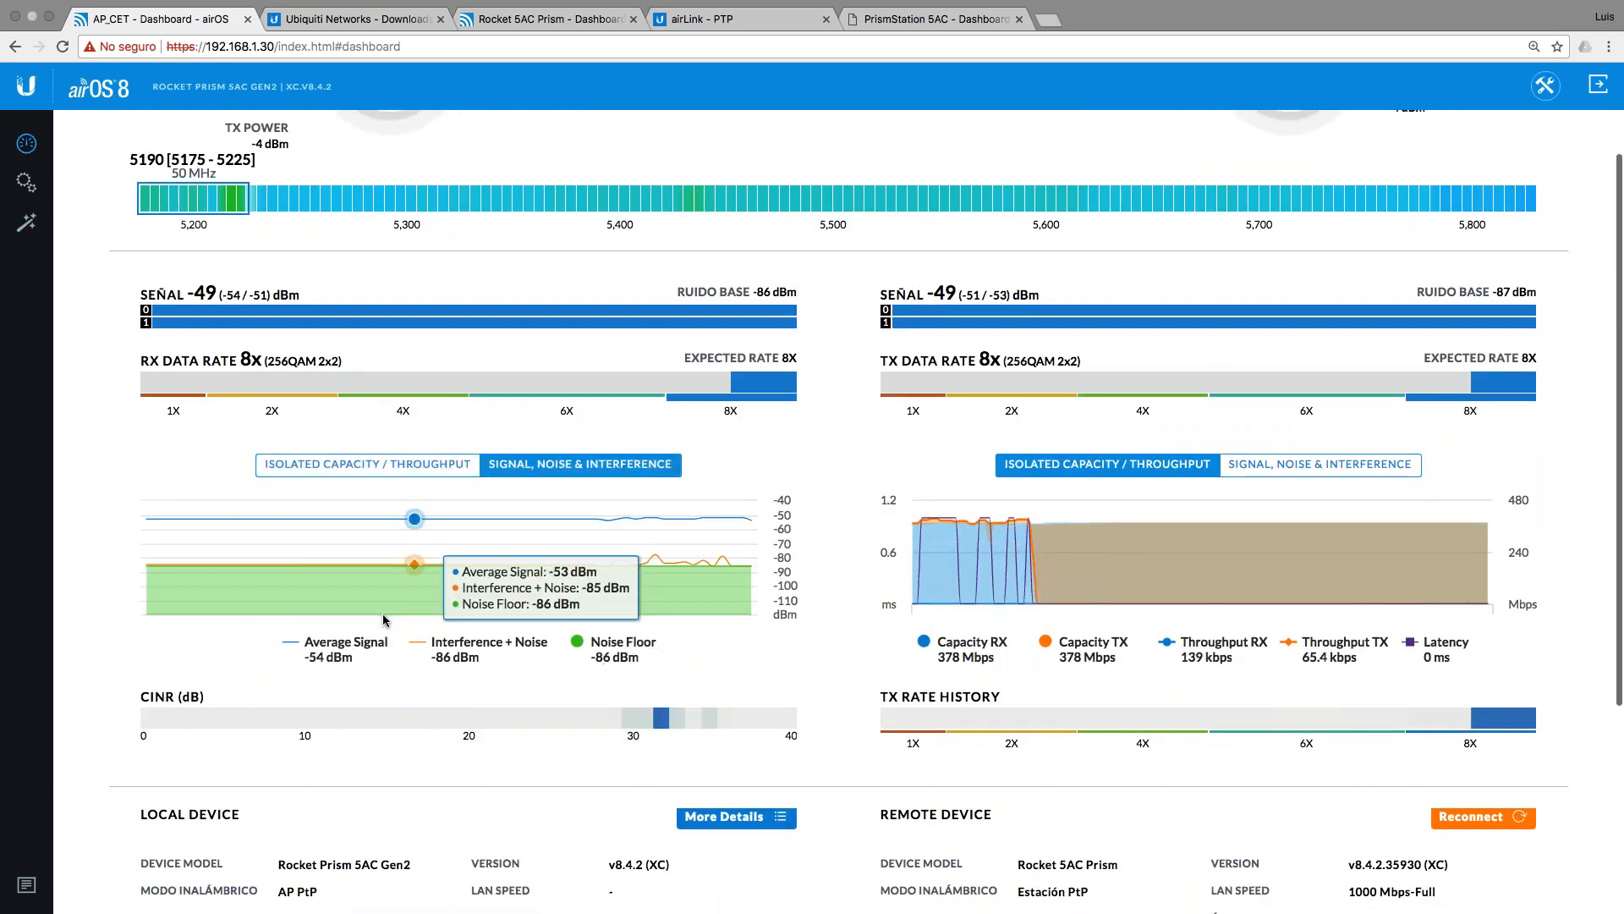
pyautogui.click(1405, 465)
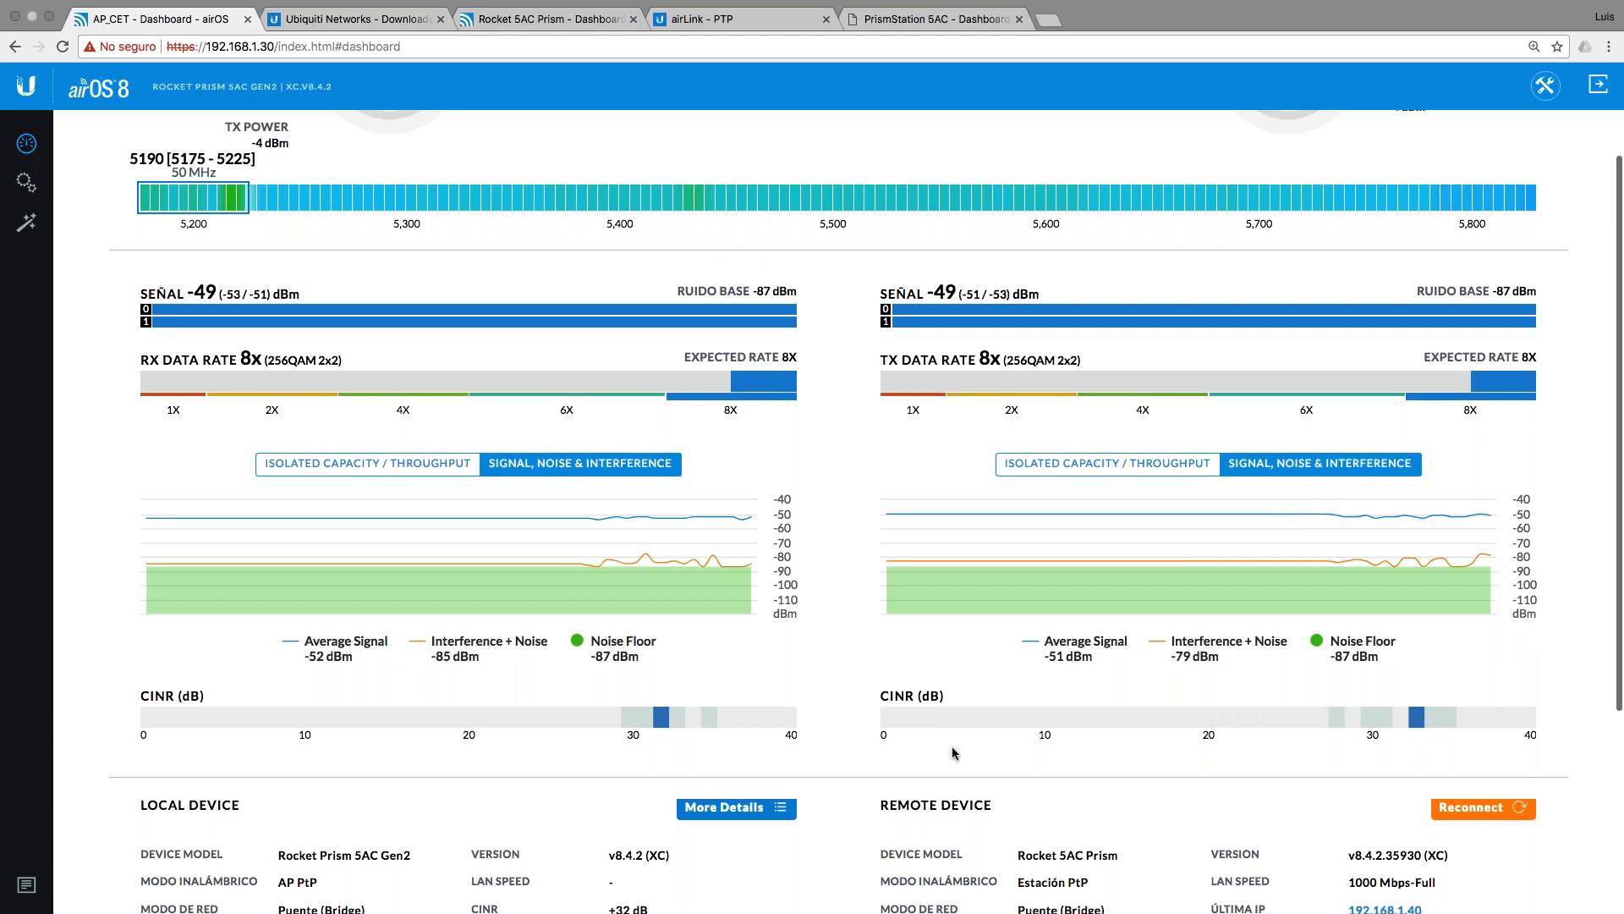
pyautogui.scroll(-1, 955, 753)
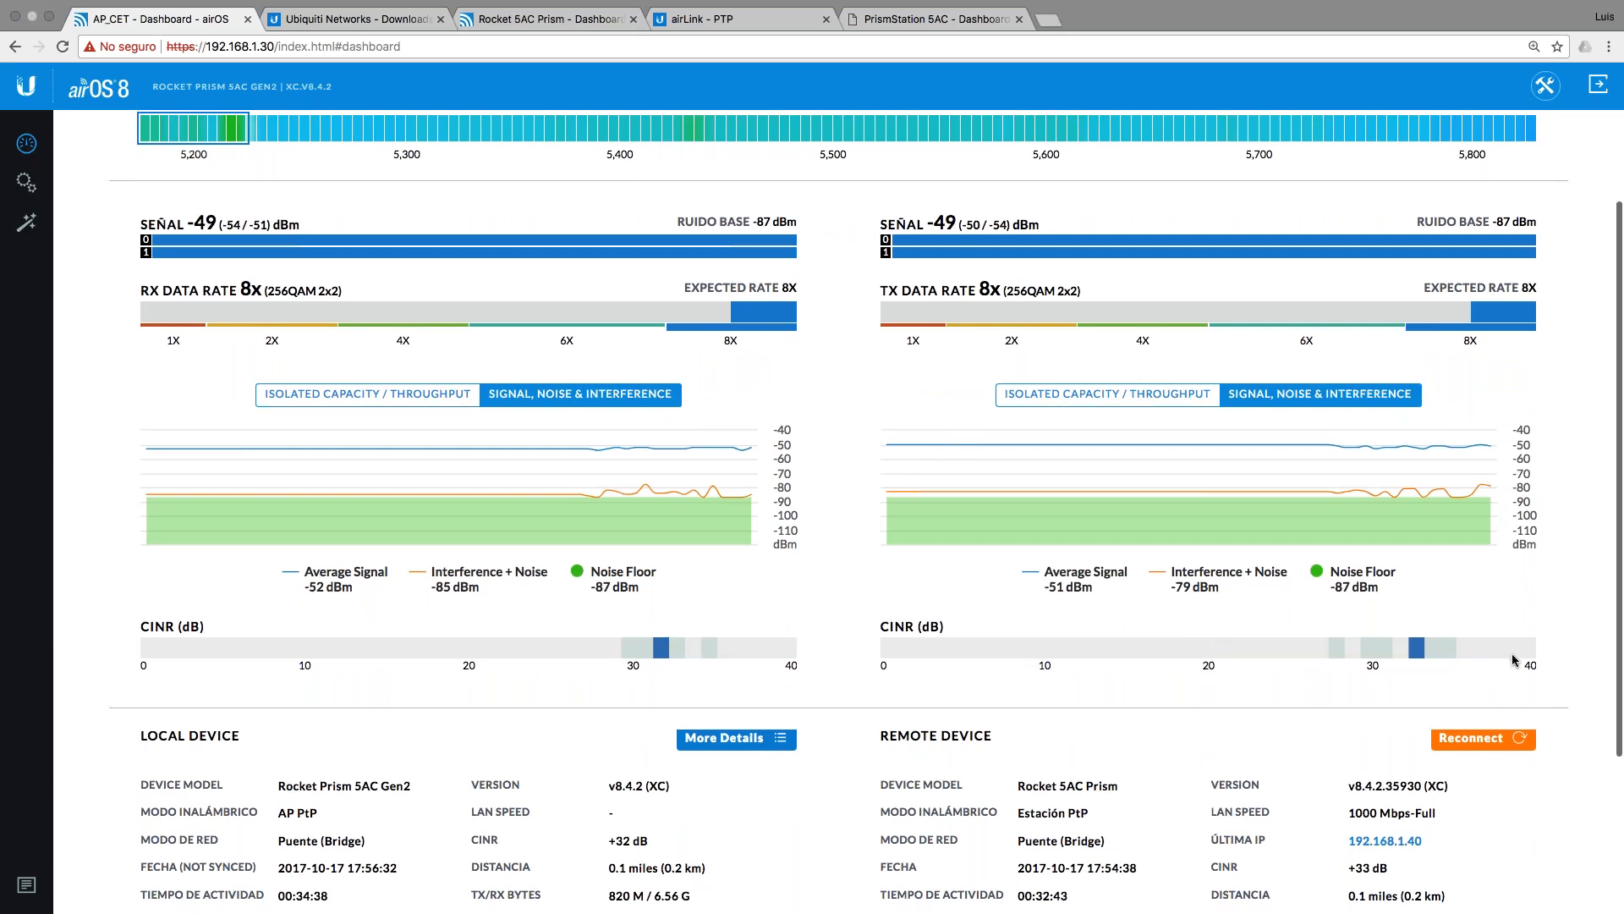
pyautogui.scroll(-3, 1511, 653)
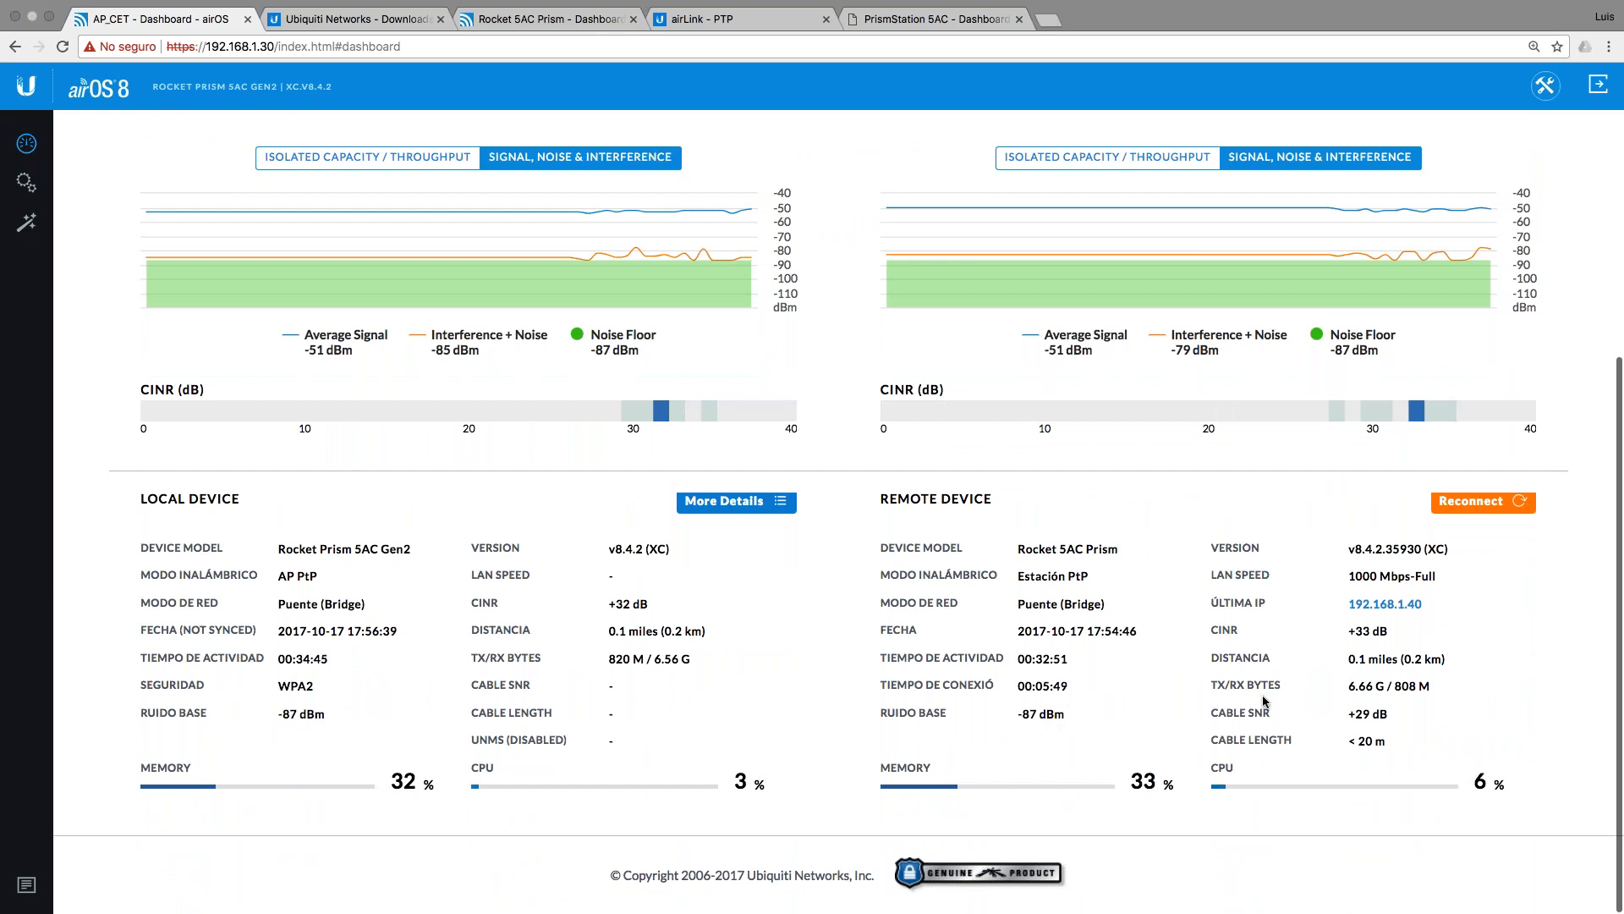
pyautogui.scroll(5, 1264, 700)
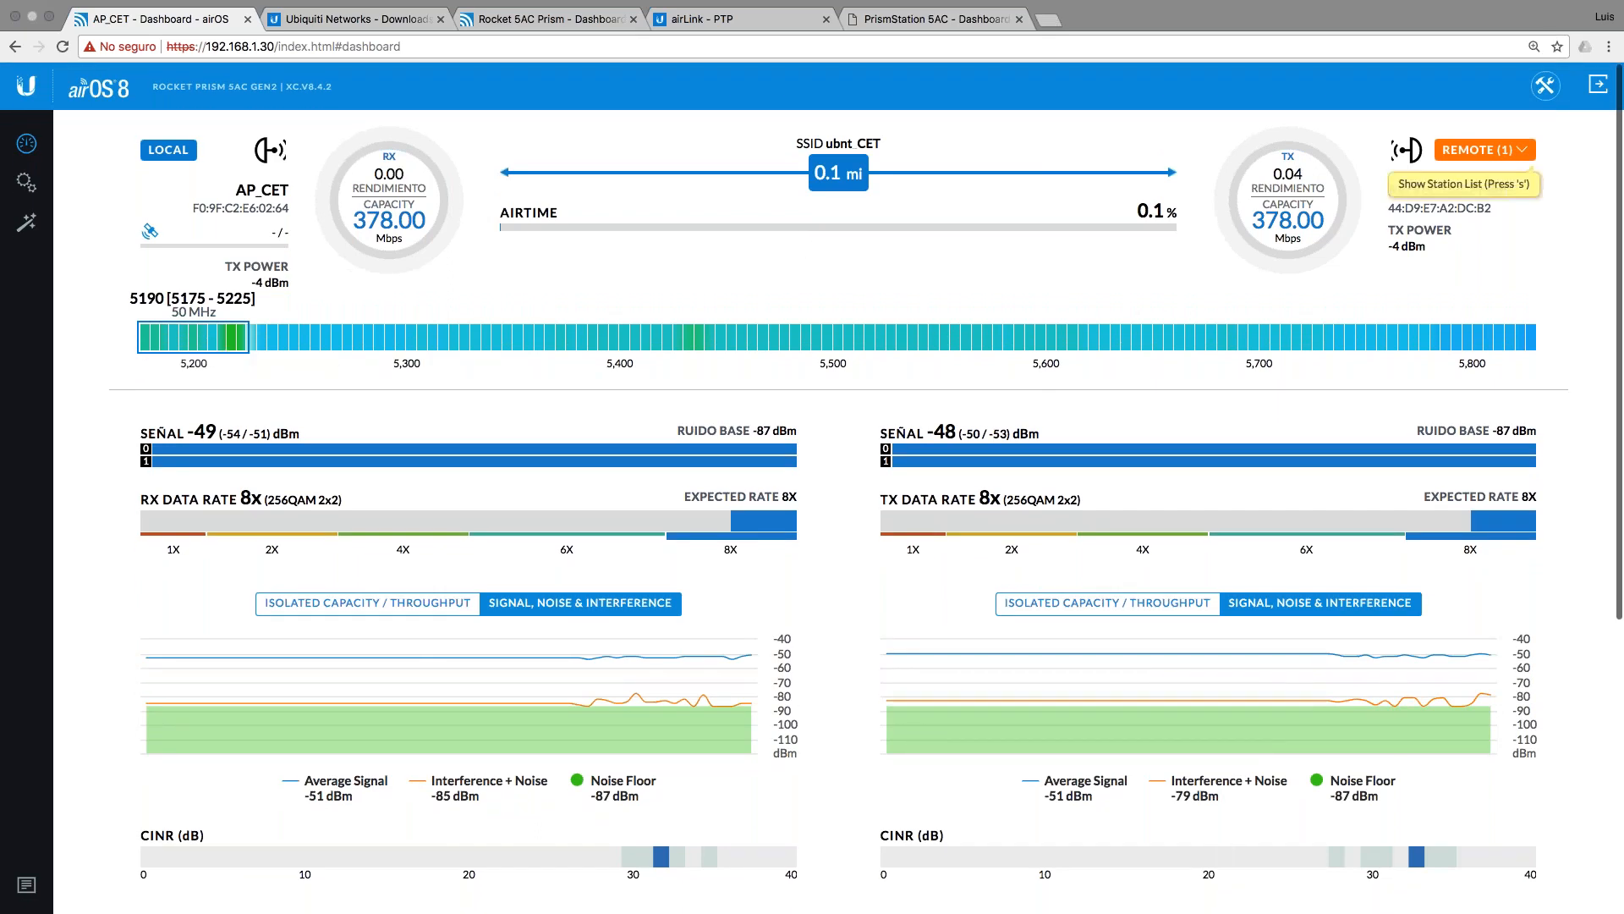
# Step: Add Chain 0/1 Signal, Ruido, Latency, TX/RX Rate and Firmware columns to the REMOTE station list
pyautogui.click(1480, 149)
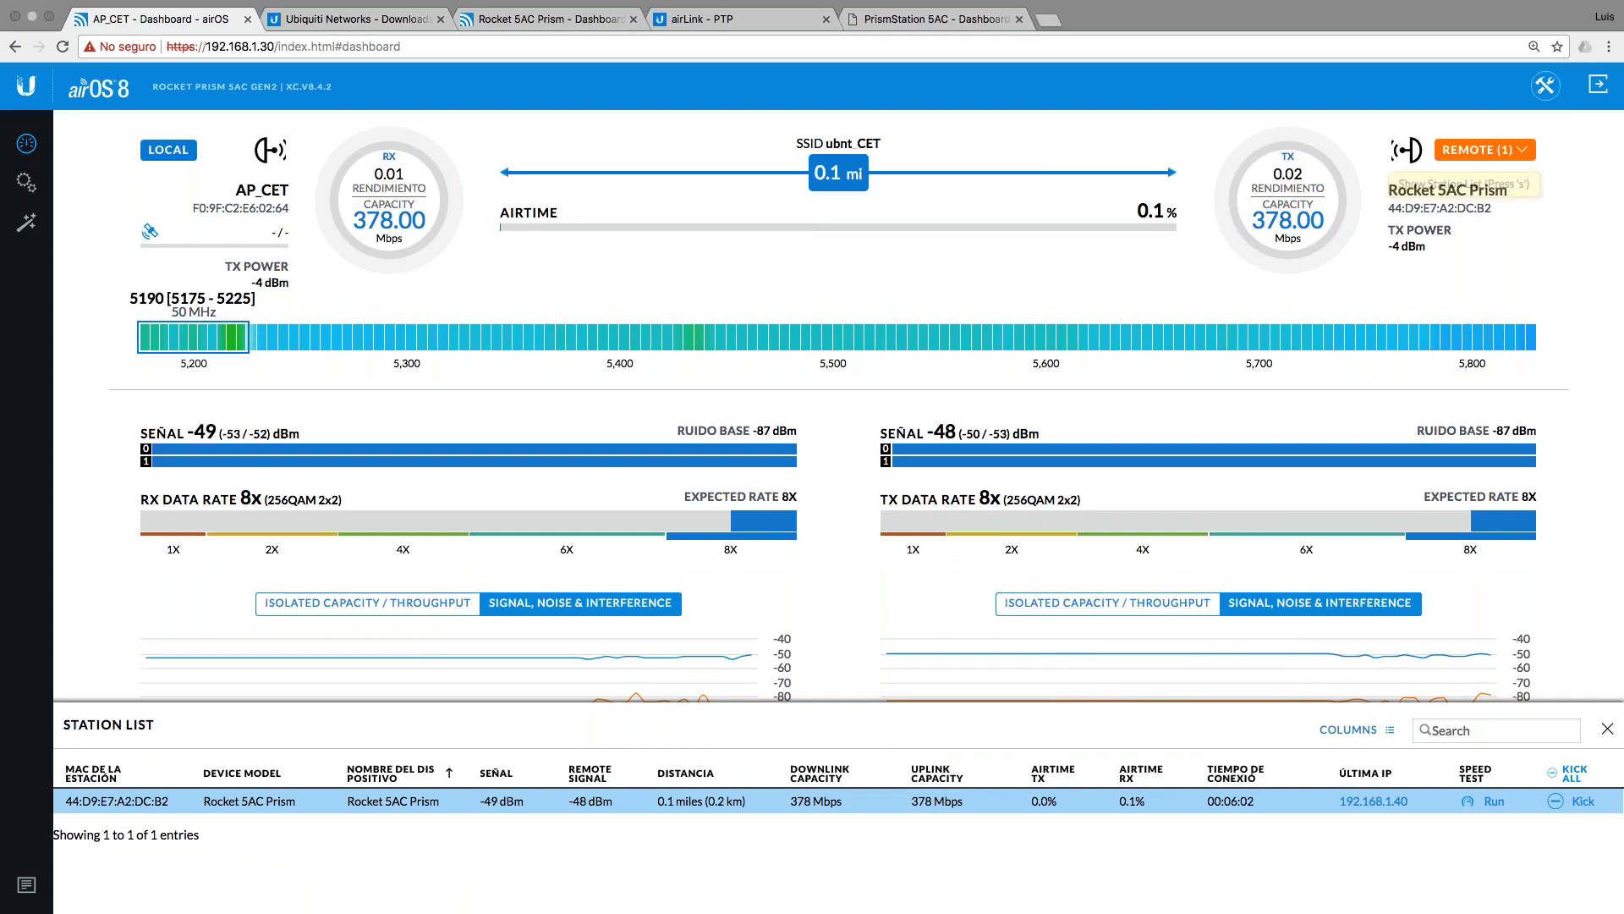
pyautogui.click(1389, 731)
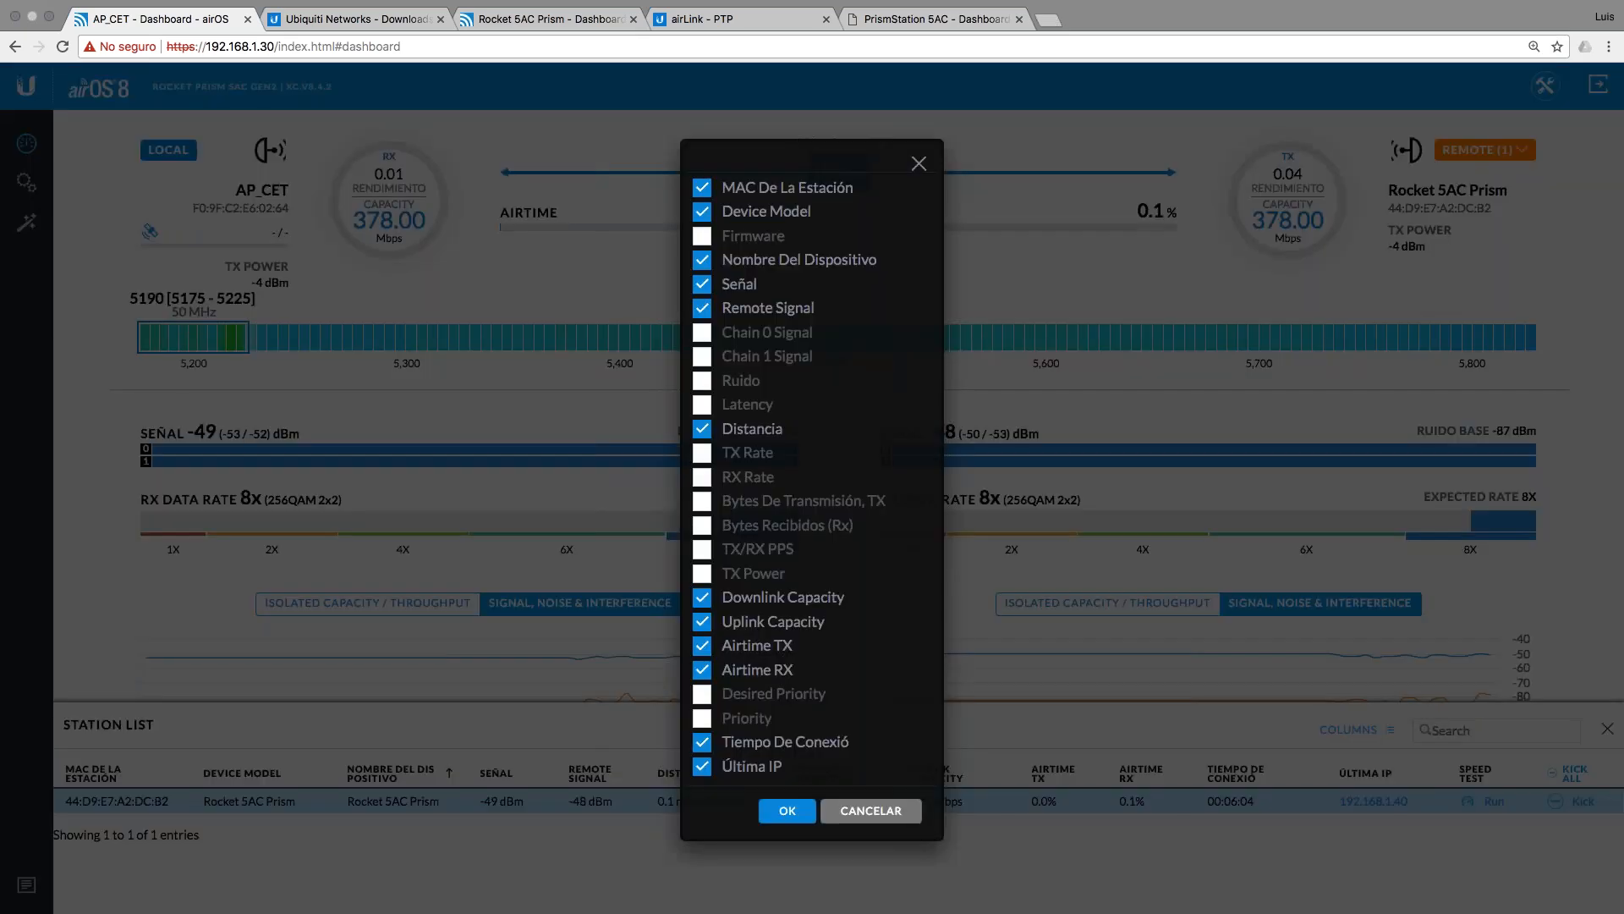
pyautogui.click(703, 332)
pyautogui.click(702, 356)
pyautogui.click(702, 380)
pyautogui.click(702, 404)
pyautogui.click(702, 452)
pyautogui.click(702, 477)
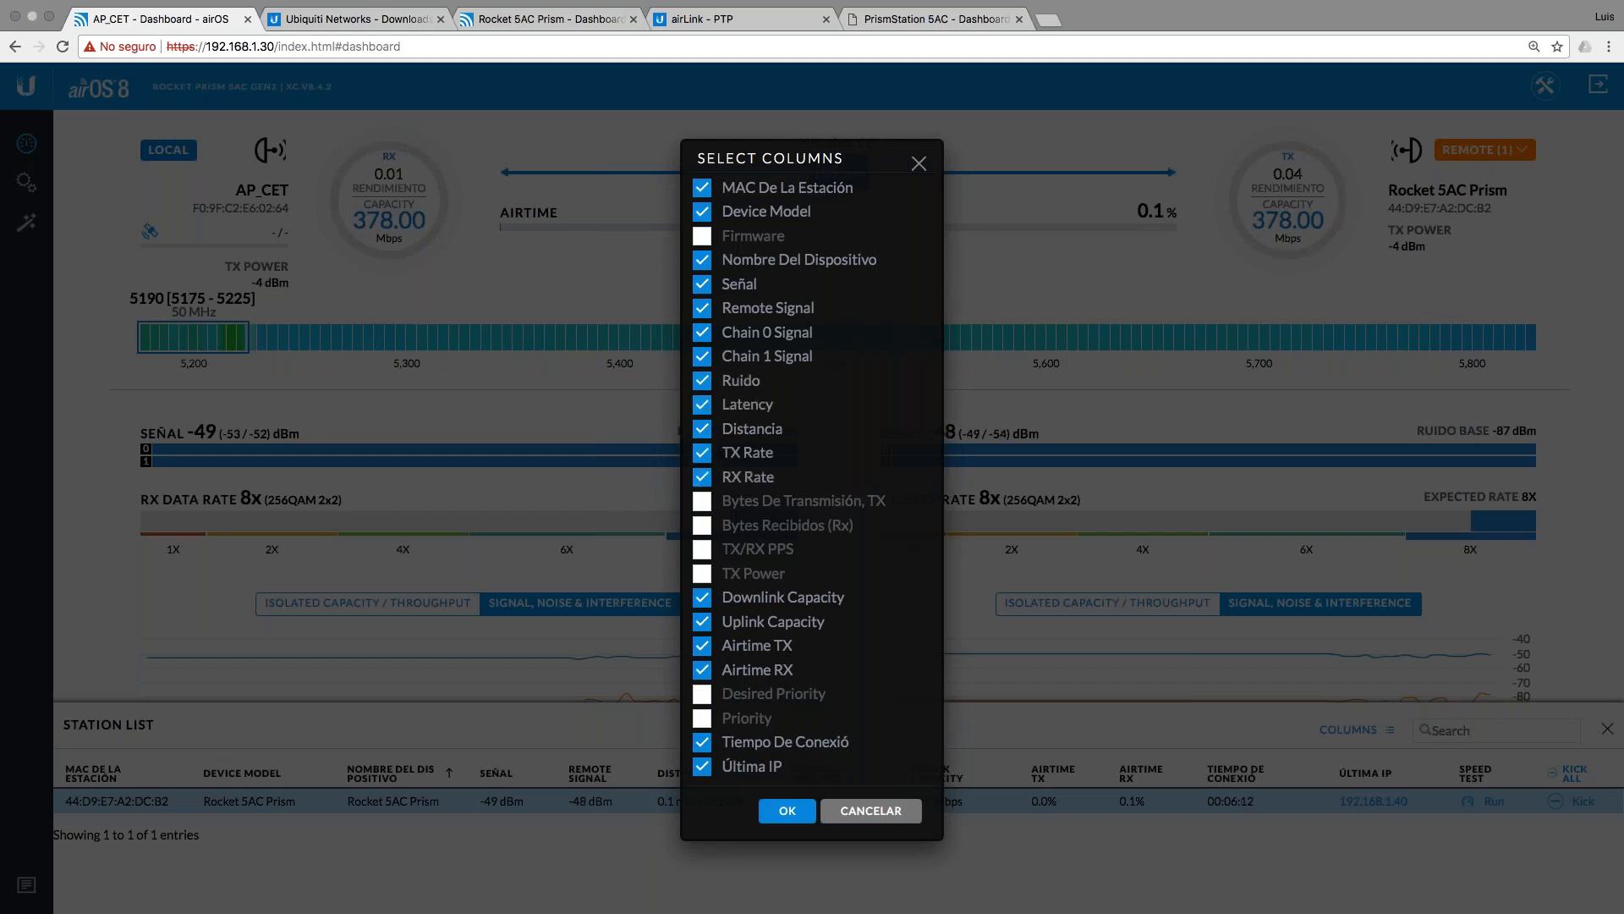
pyautogui.click(703, 236)
pyautogui.click(788, 810)
# Step: Review the widened station list, close it, and open AP_CET's wireless settings
pyautogui.hscroll(10, 1091, 814)
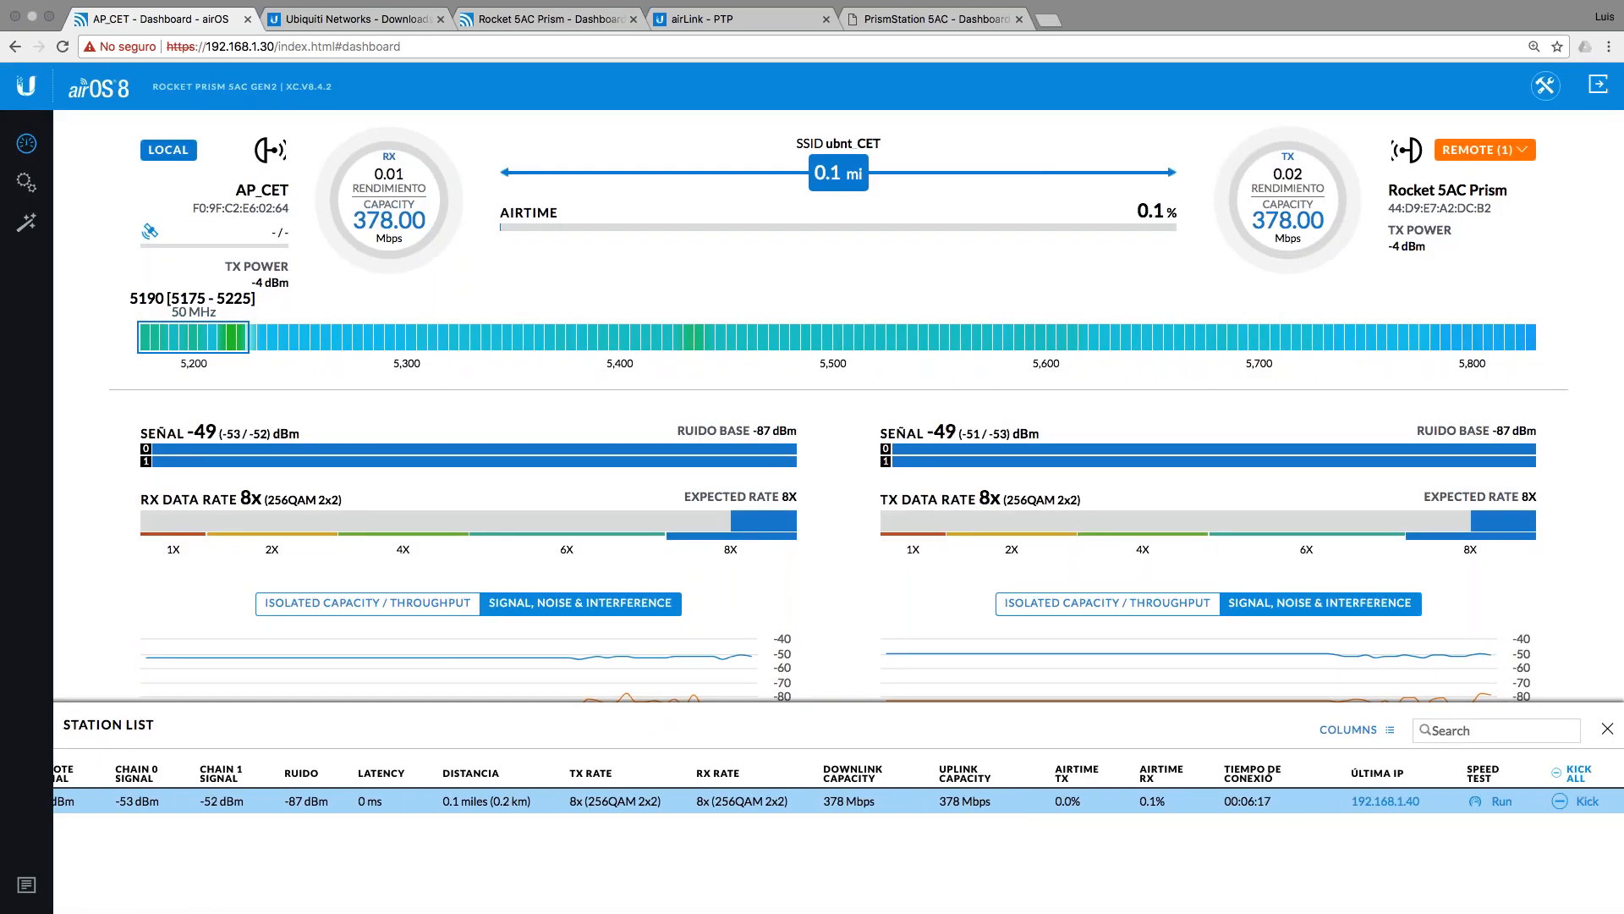
pyautogui.hscroll(-10, 1059, 839)
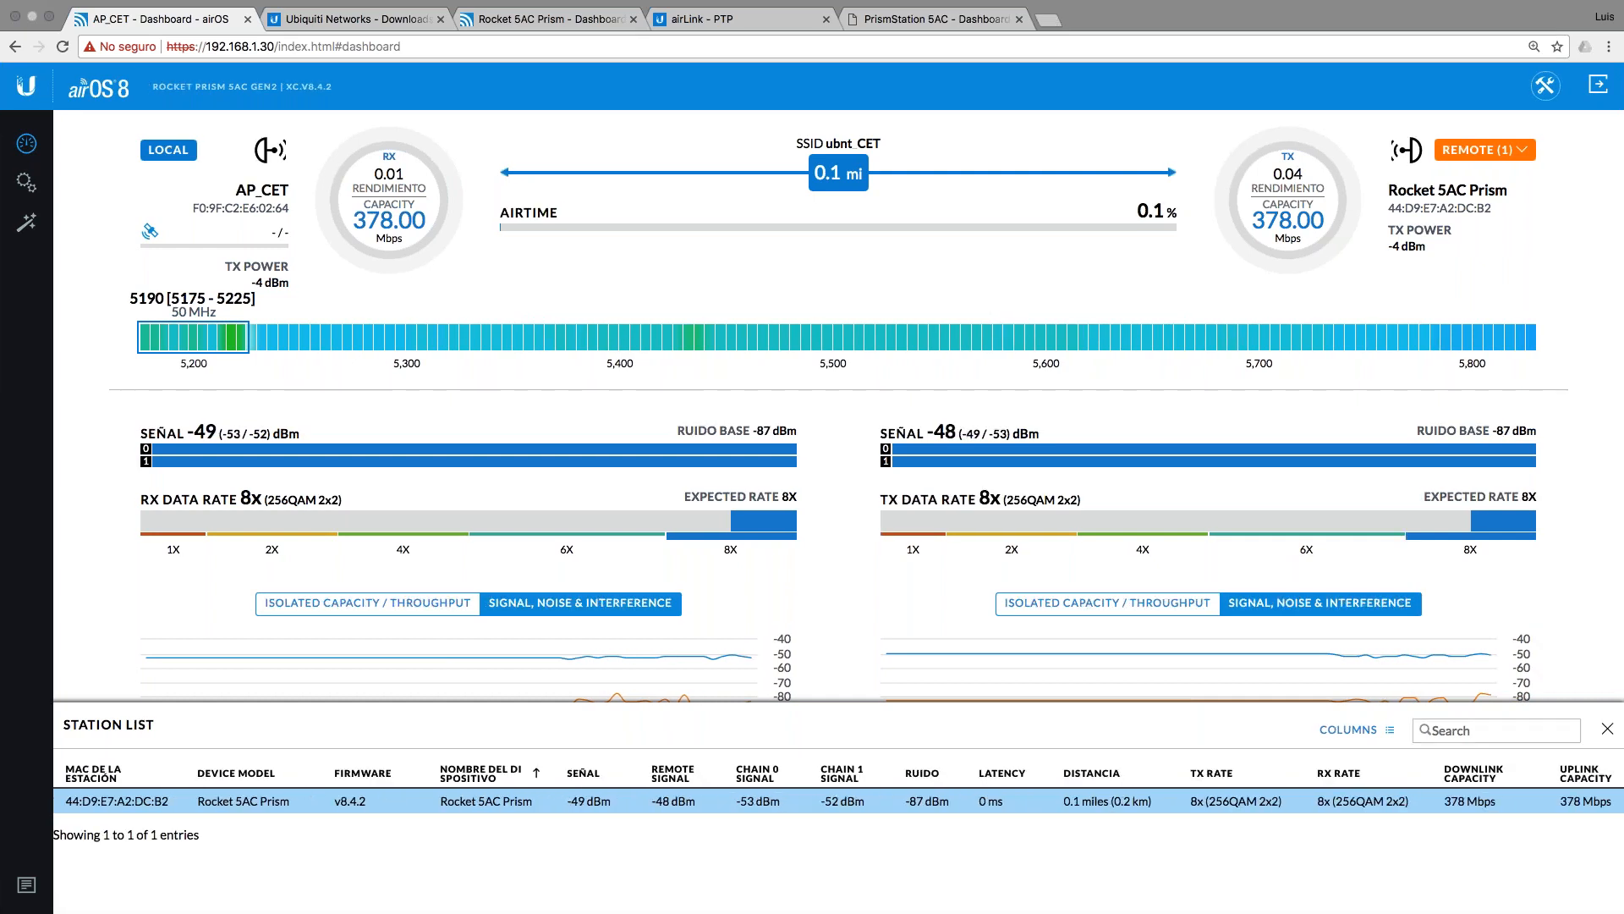
pyautogui.click(1608, 728)
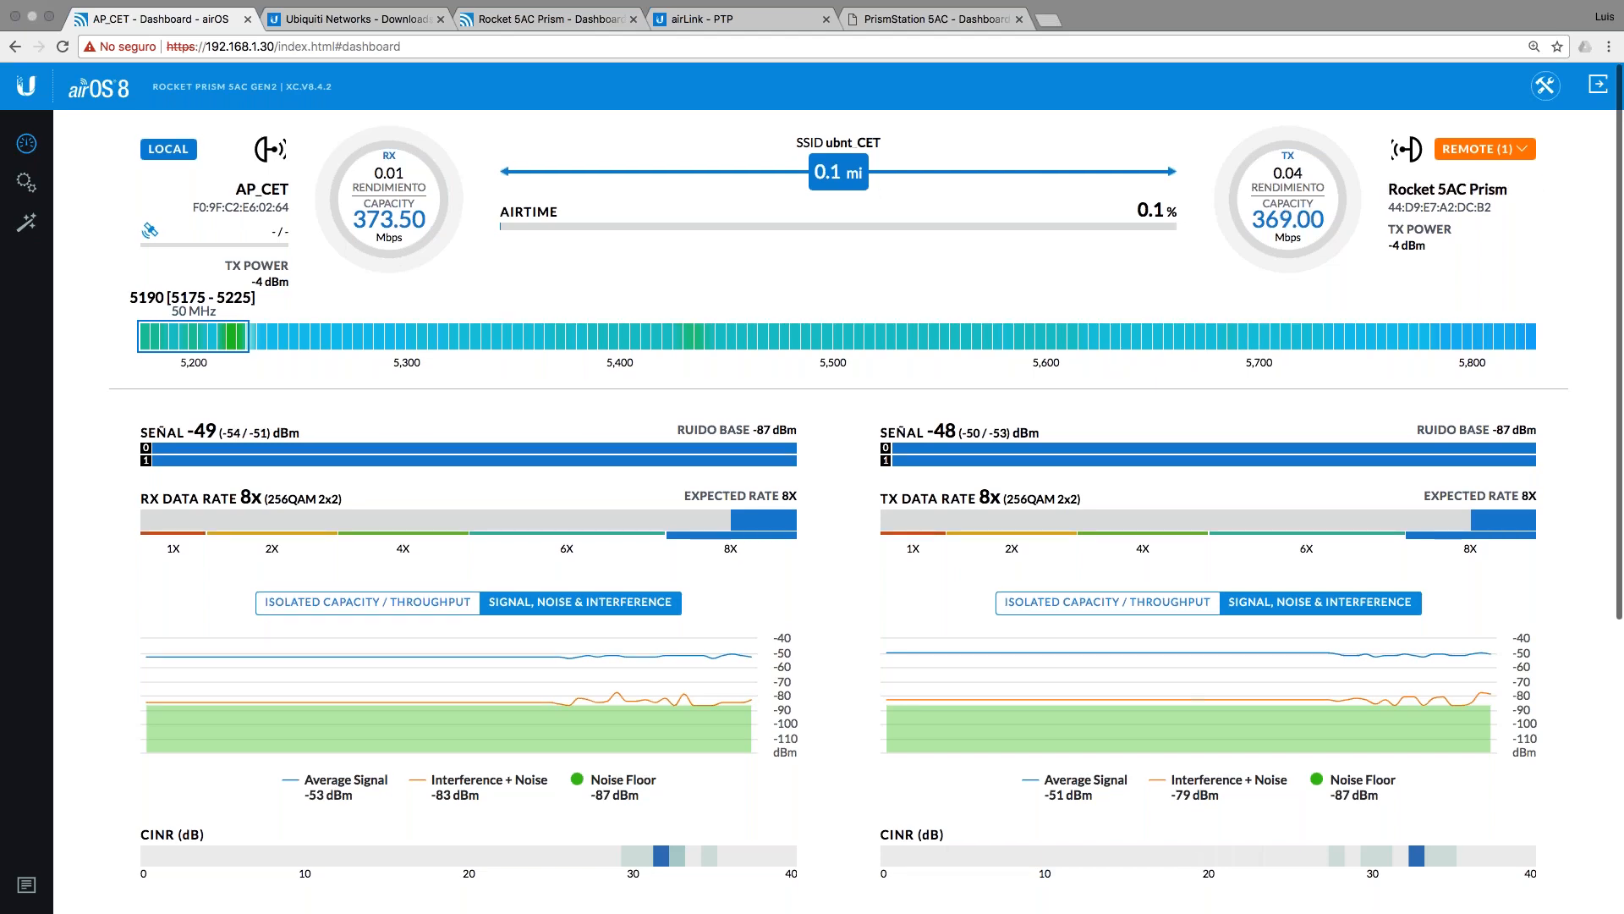
pyautogui.scroll(-3, 838, 507)
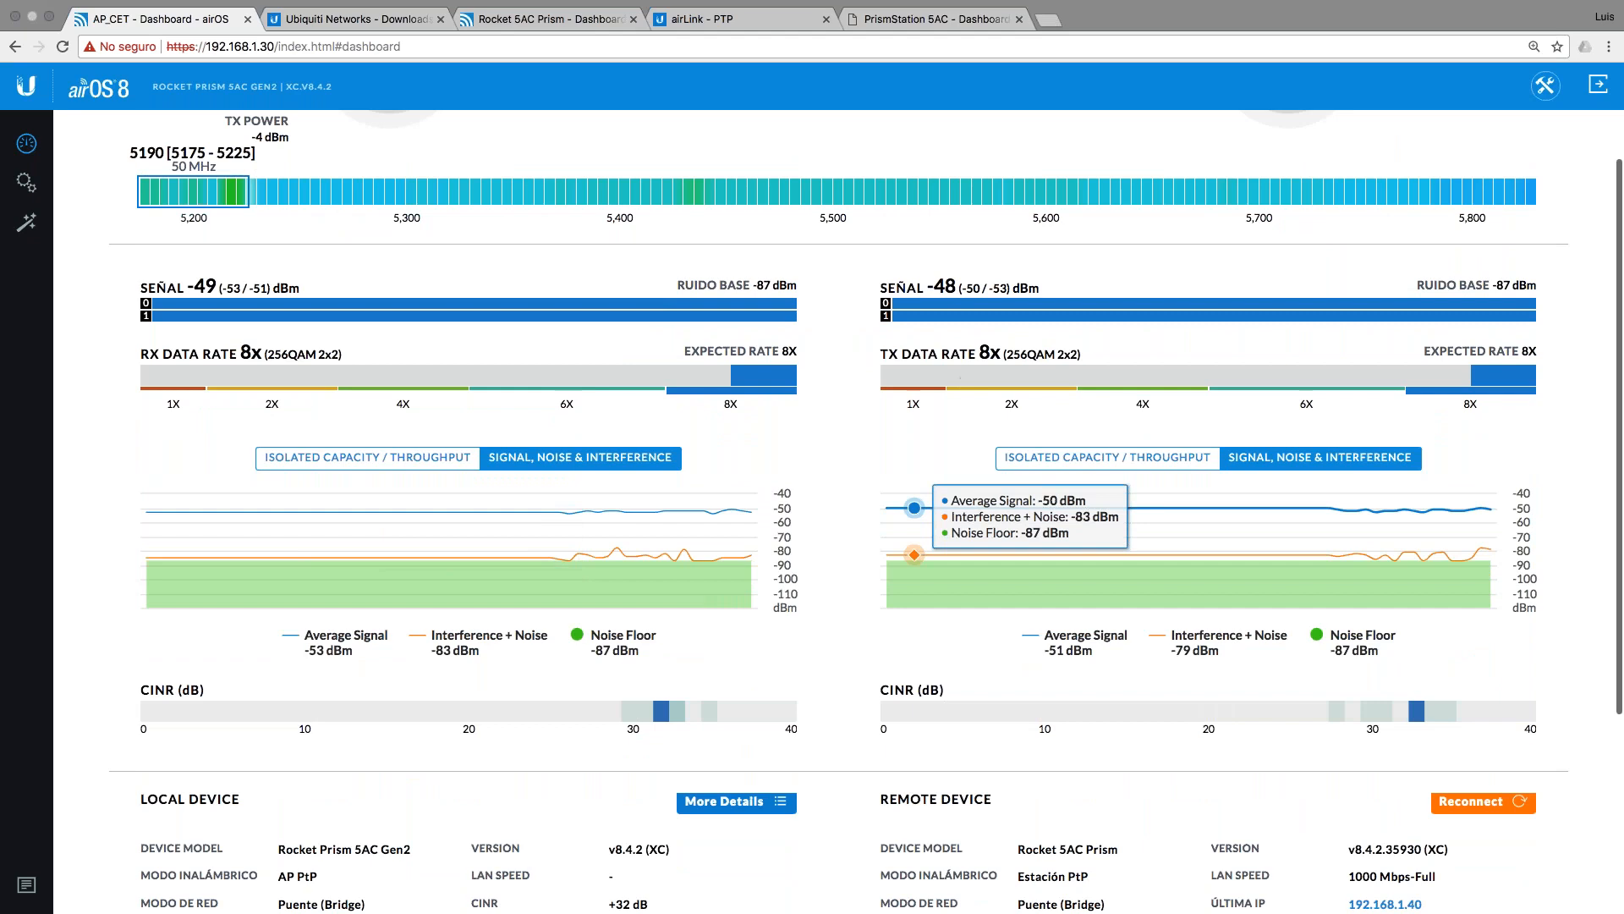
pyautogui.scroll(-5, 824, 535)
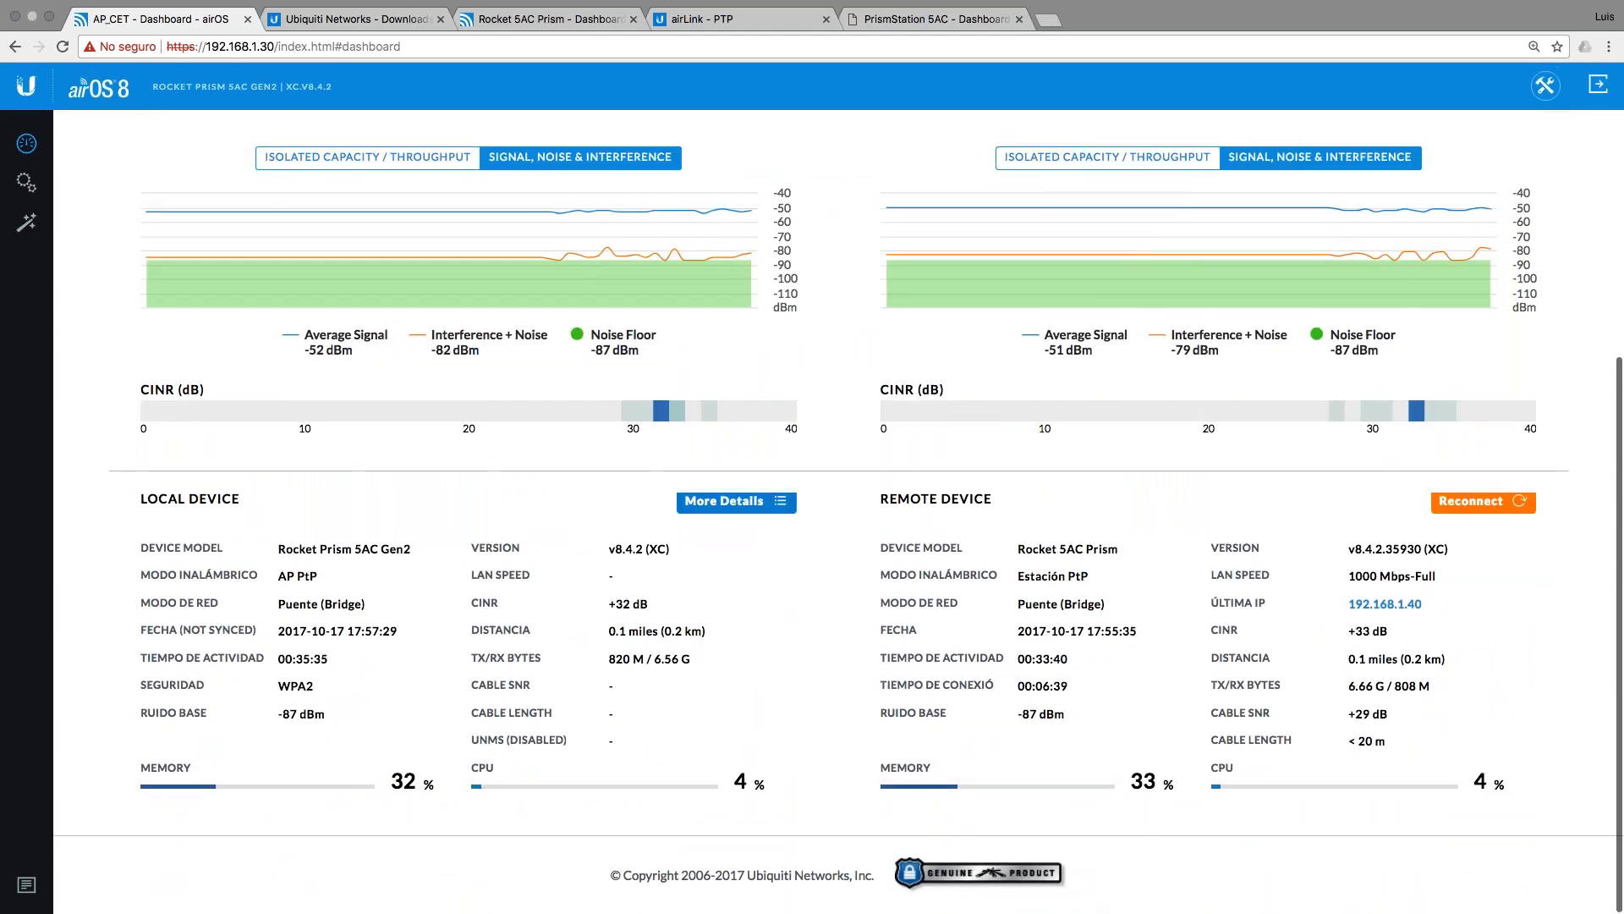
pyautogui.click(26, 182)
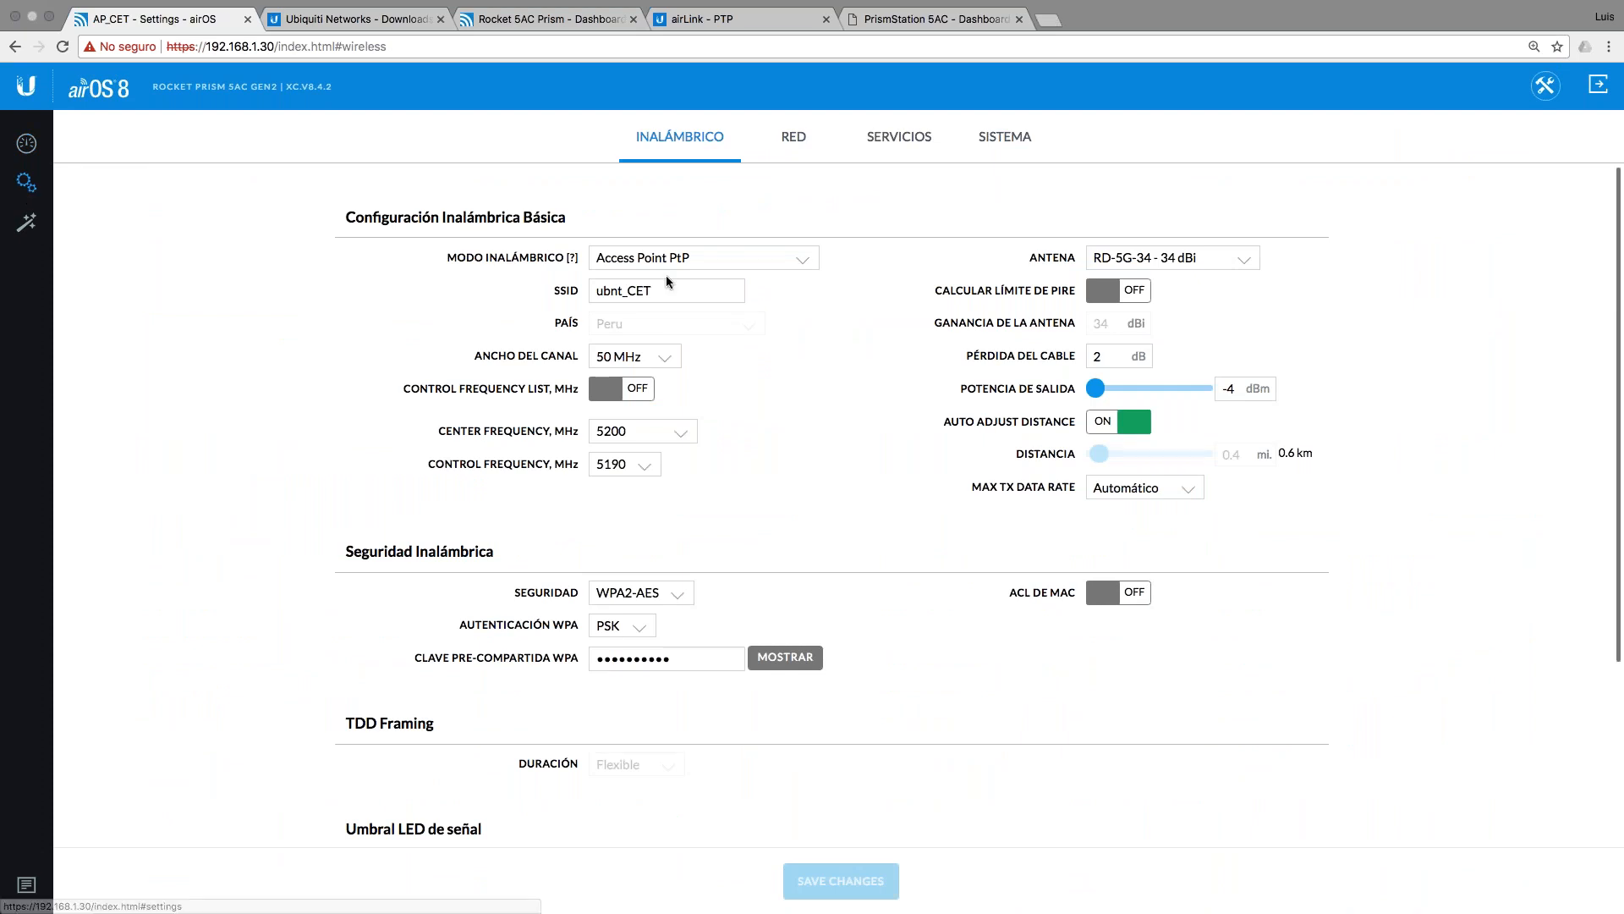
# Step: Turn on Automatic Power Control with a -45 dBm target signal
pyautogui.scroll(-3, 837, 508)
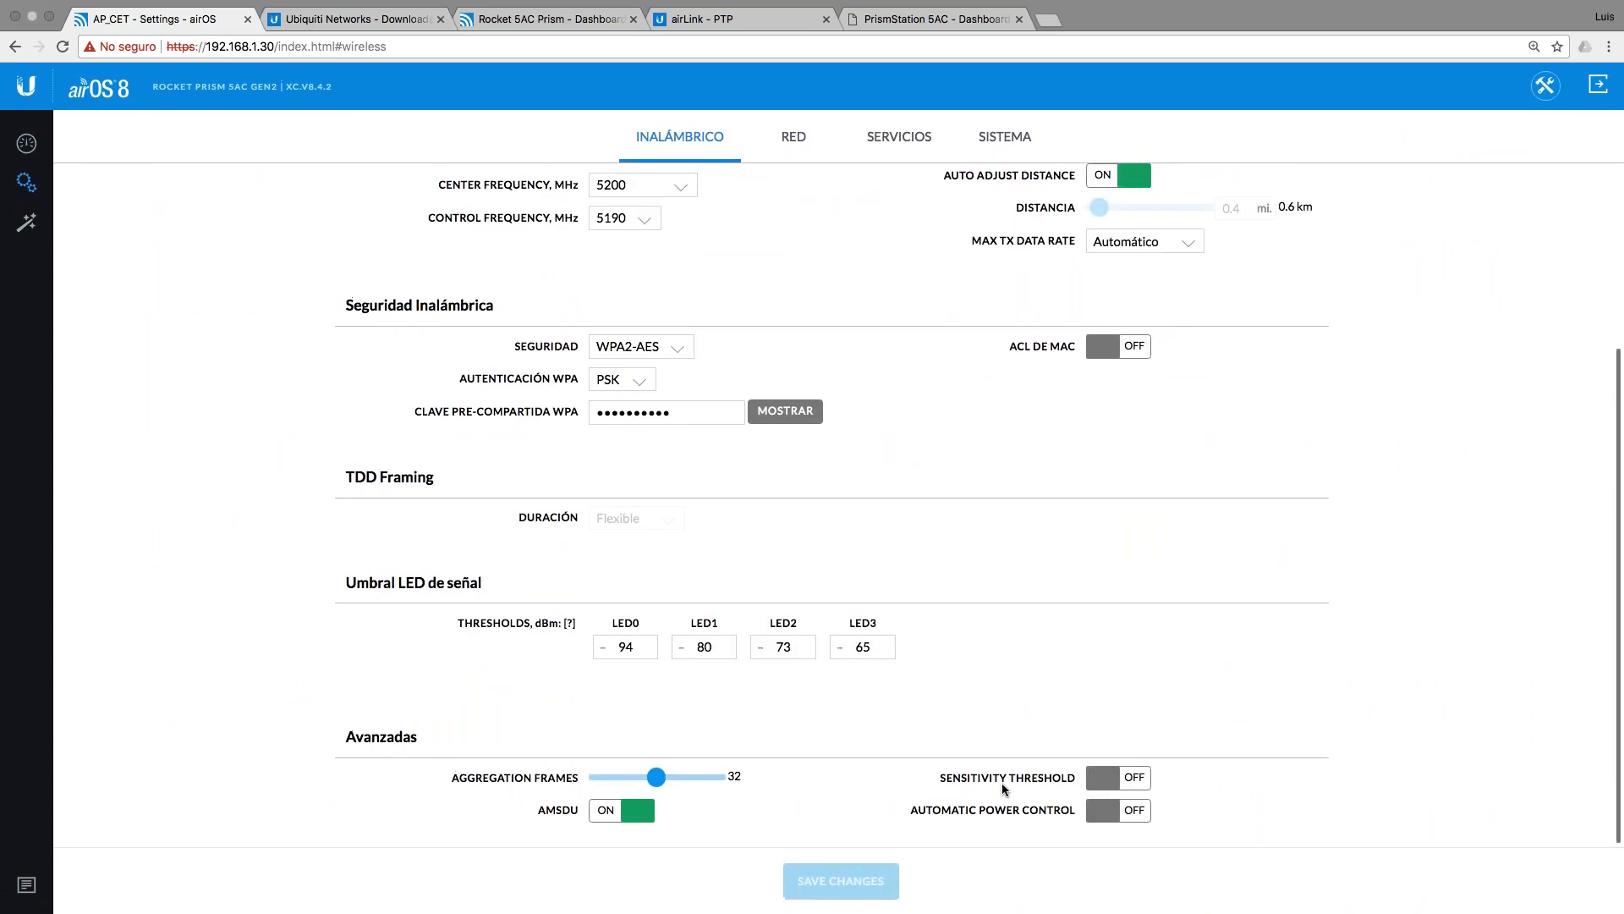
pyautogui.scroll(3, 1049, 436)
pyautogui.scroll(-3, 1049, 436)
pyautogui.scroll(3, 1069, 399)
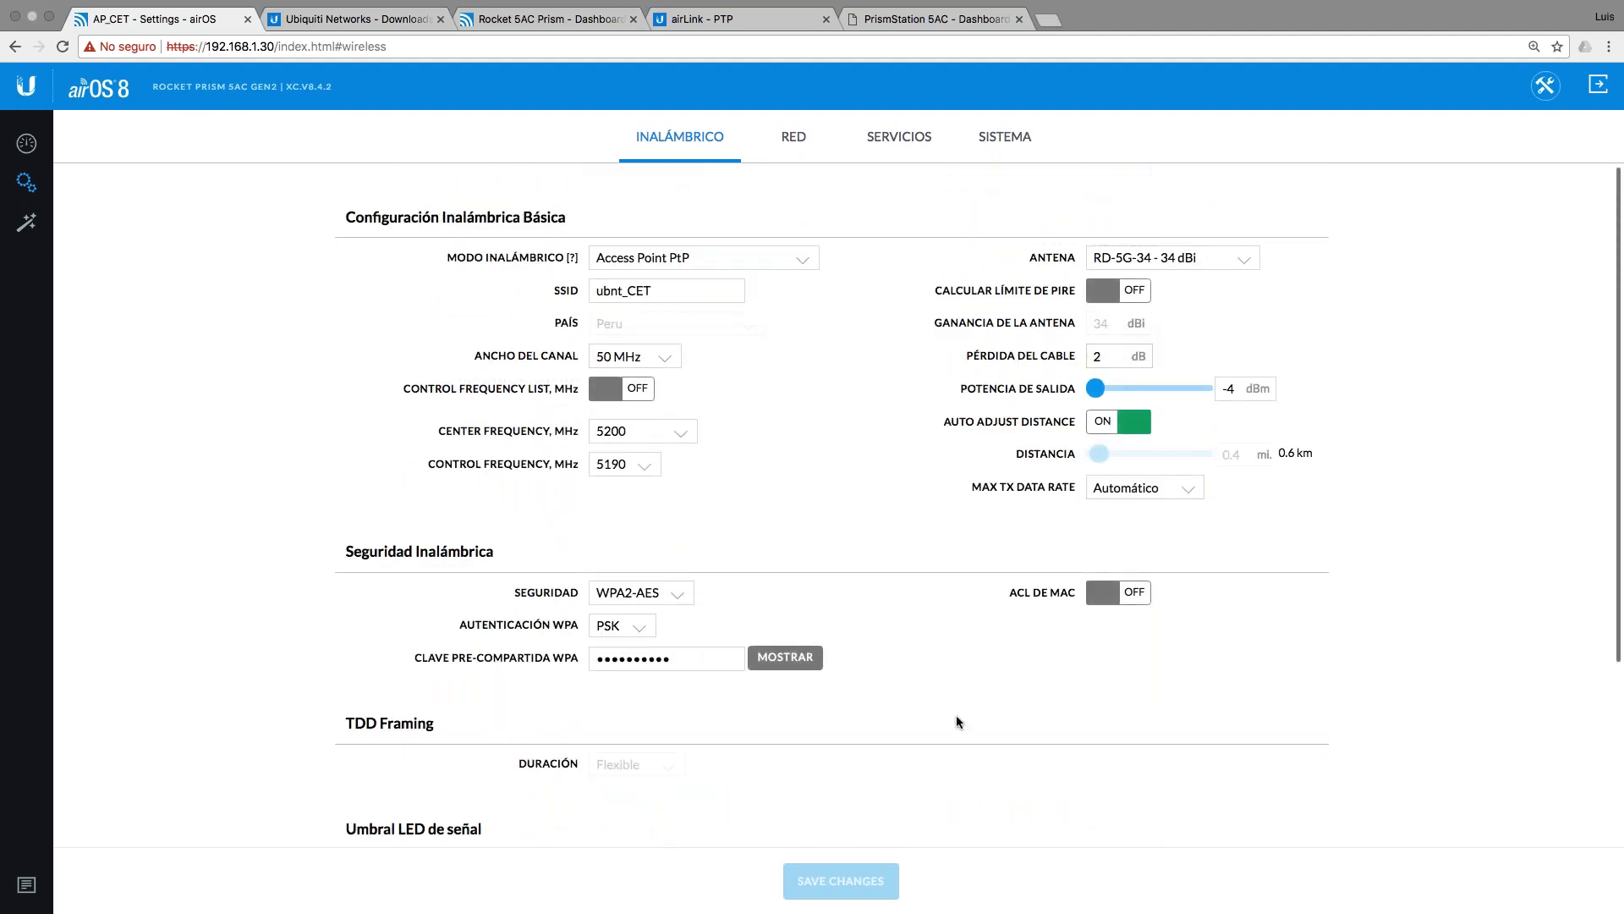
pyautogui.scroll(-3, 956, 717)
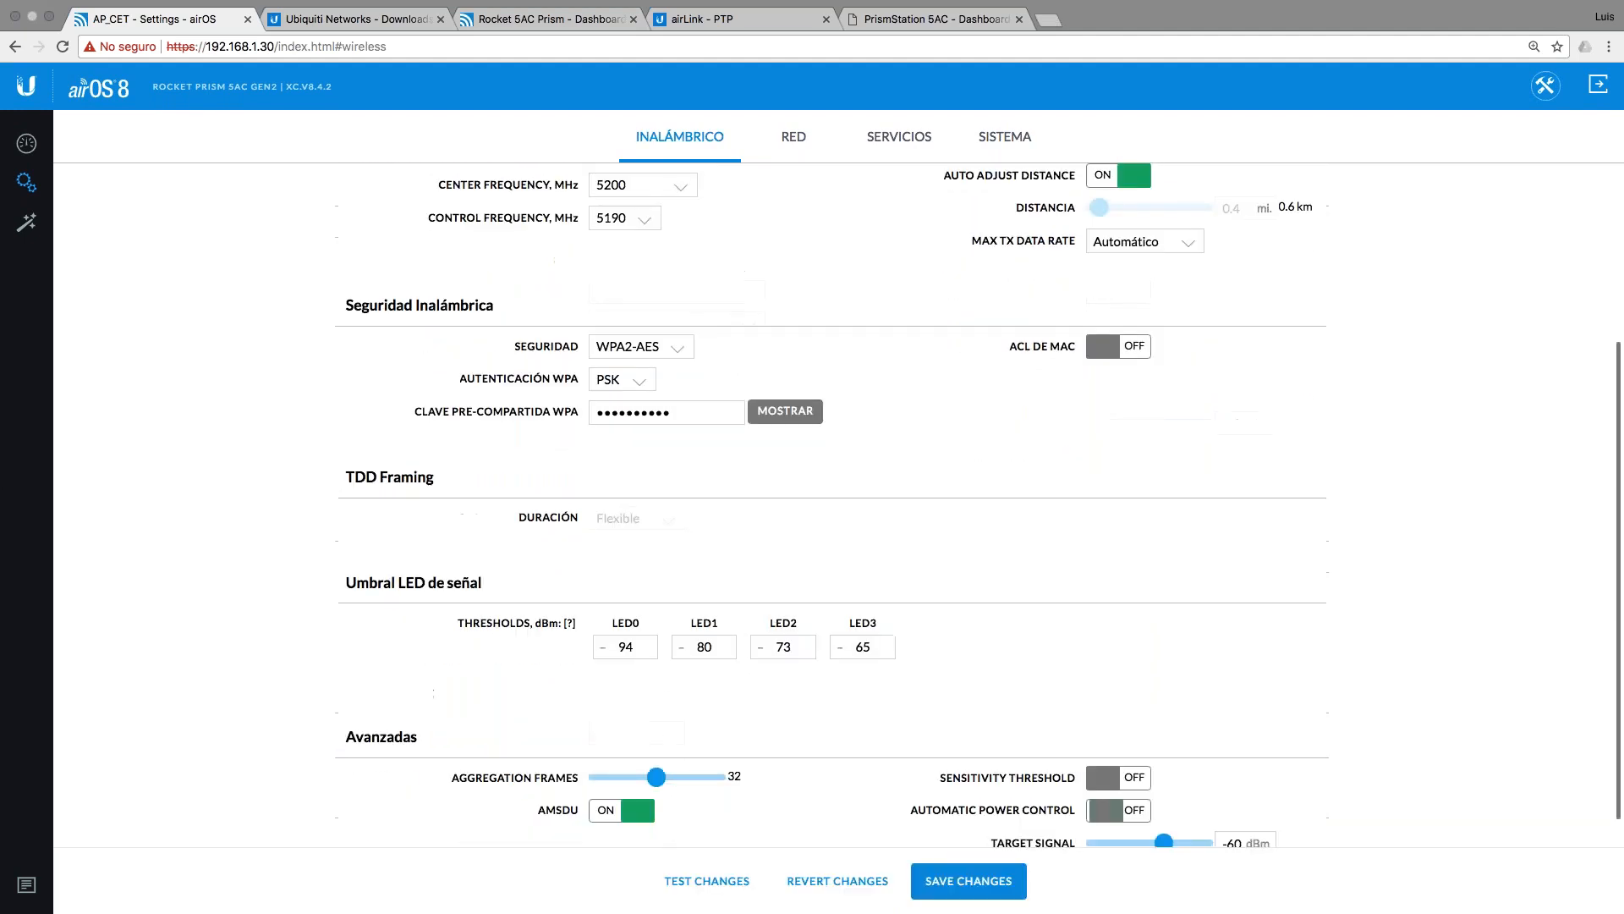
pyautogui.click(1113, 810)
pyautogui.scroll(-1, 1125, 812)
pyautogui.moveTo(1163, 811); pyautogui.dragTo(1201, 819)
pyautogui.click(1221, 812)
pyautogui.click(1198, 813)
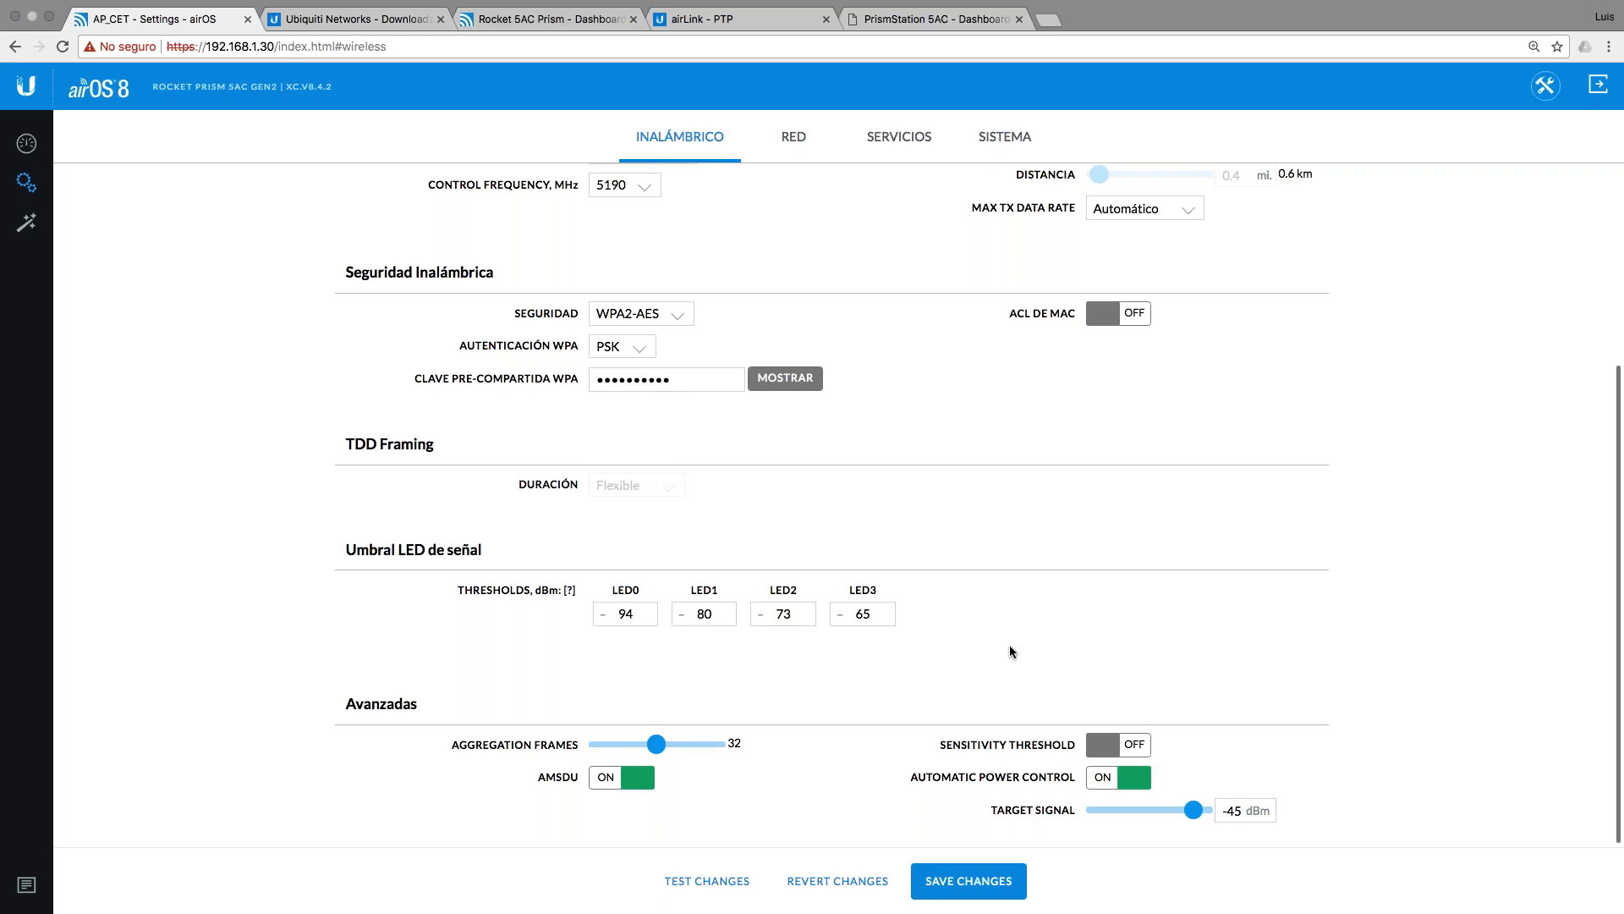
# Step: Open the RED network settings: Bridge mode, static IP 192.168.1.30, gateway 192.168.1.1
pyautogui.scroll(1, 1058, 625)
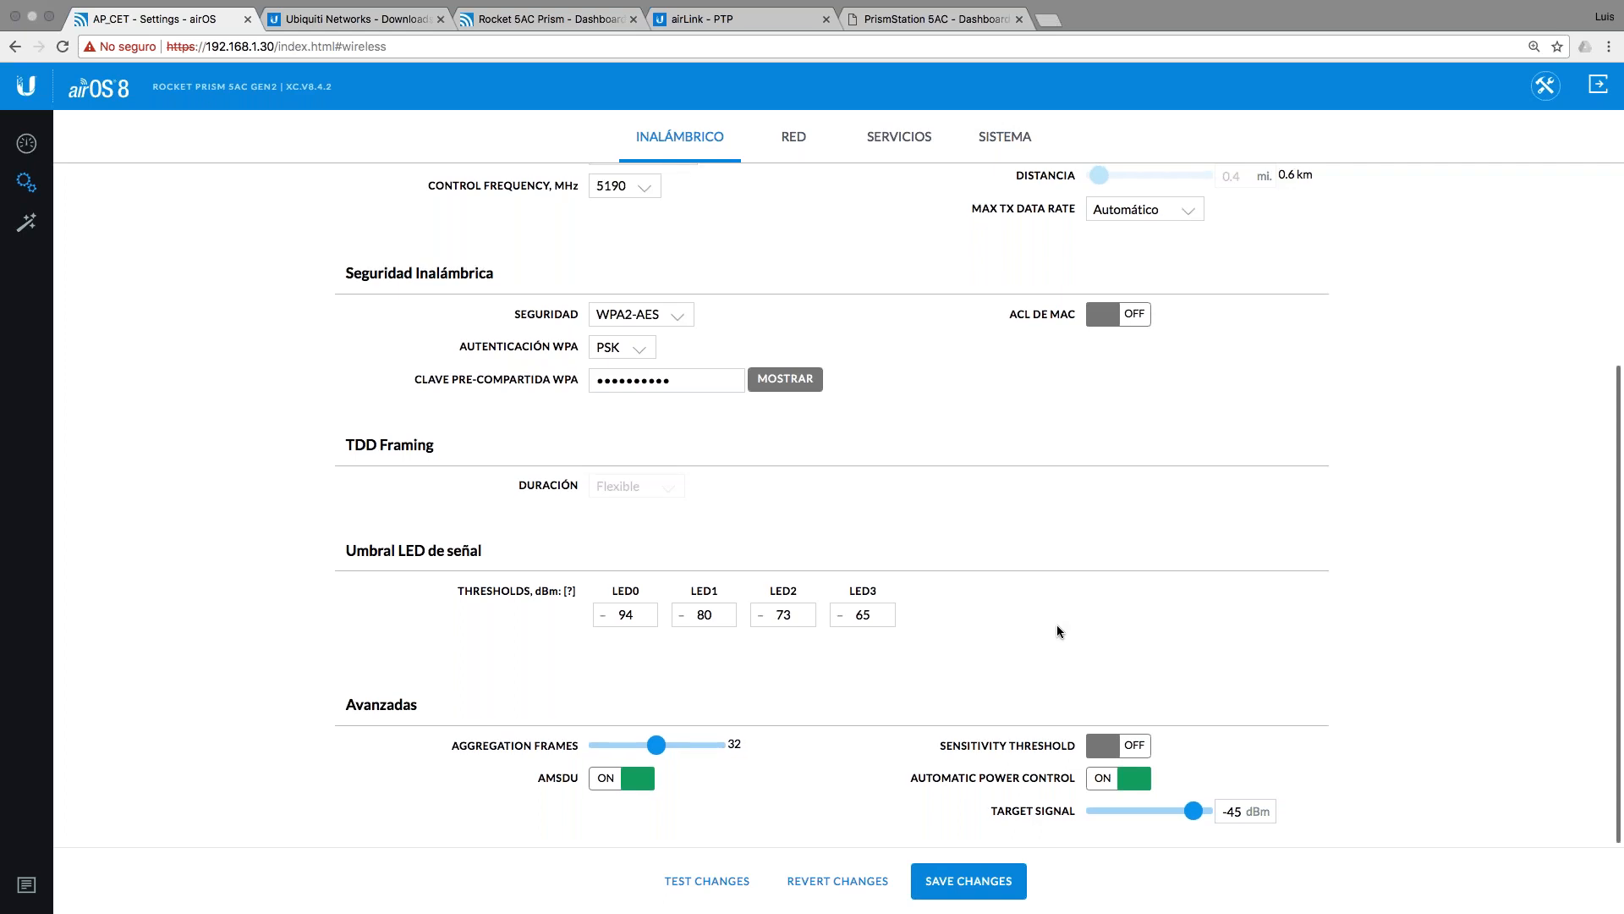
pyautogui.scroll(4, 1058, 626)
pyautogui.click(799, 140)
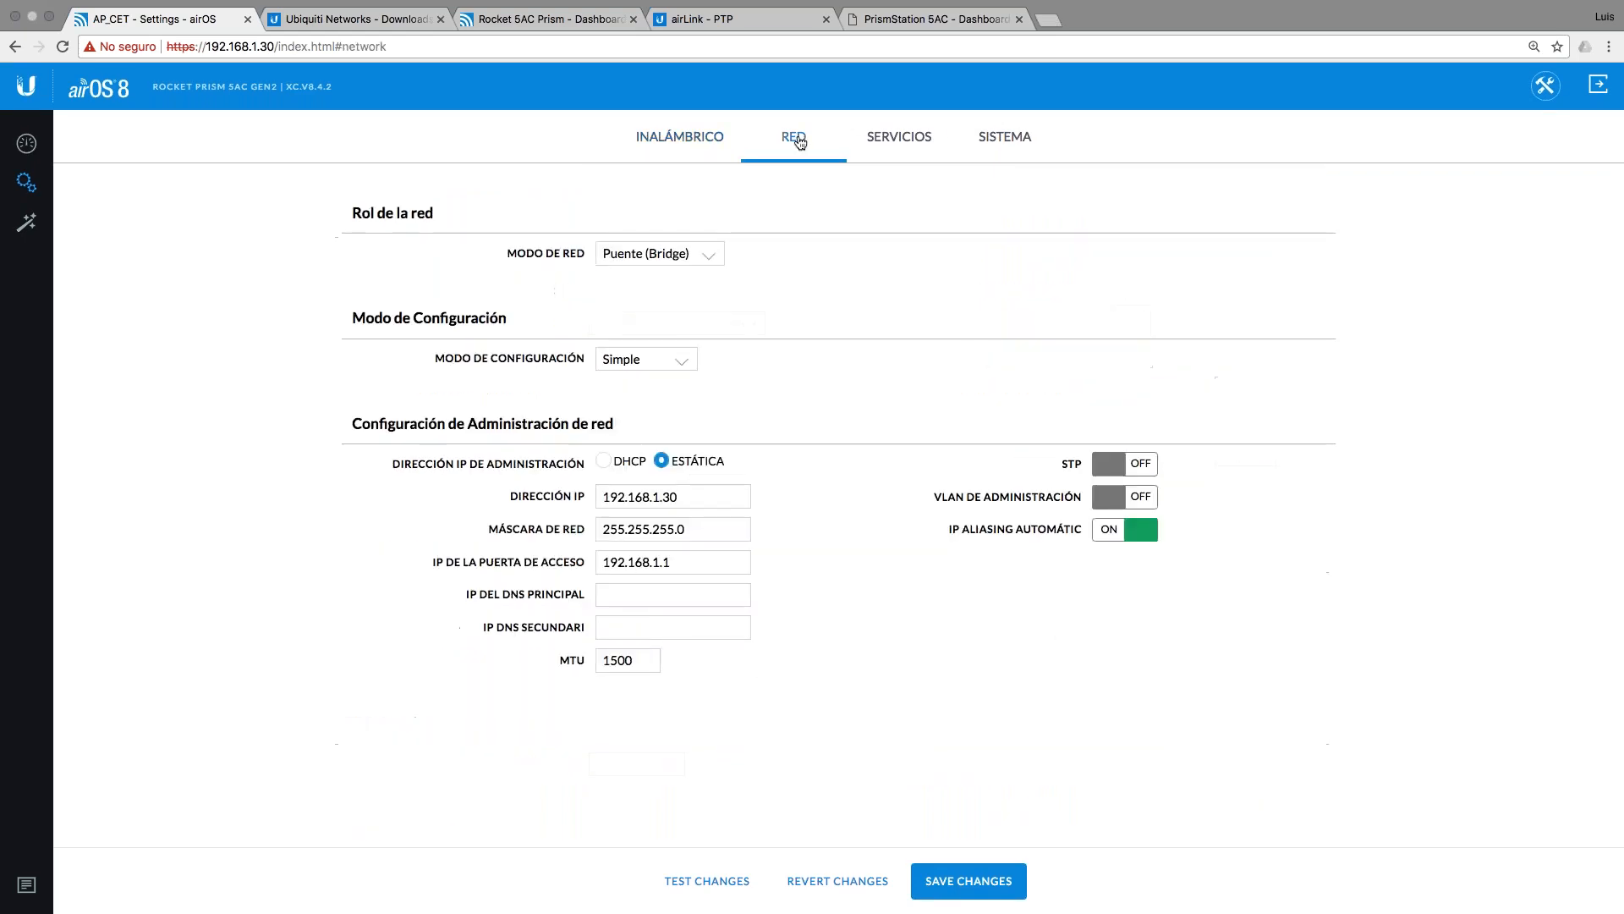
# Step: Set Modo de Configuración to Avanzadas and enable Límites de velocidad
pyautogui.click(671, 360)
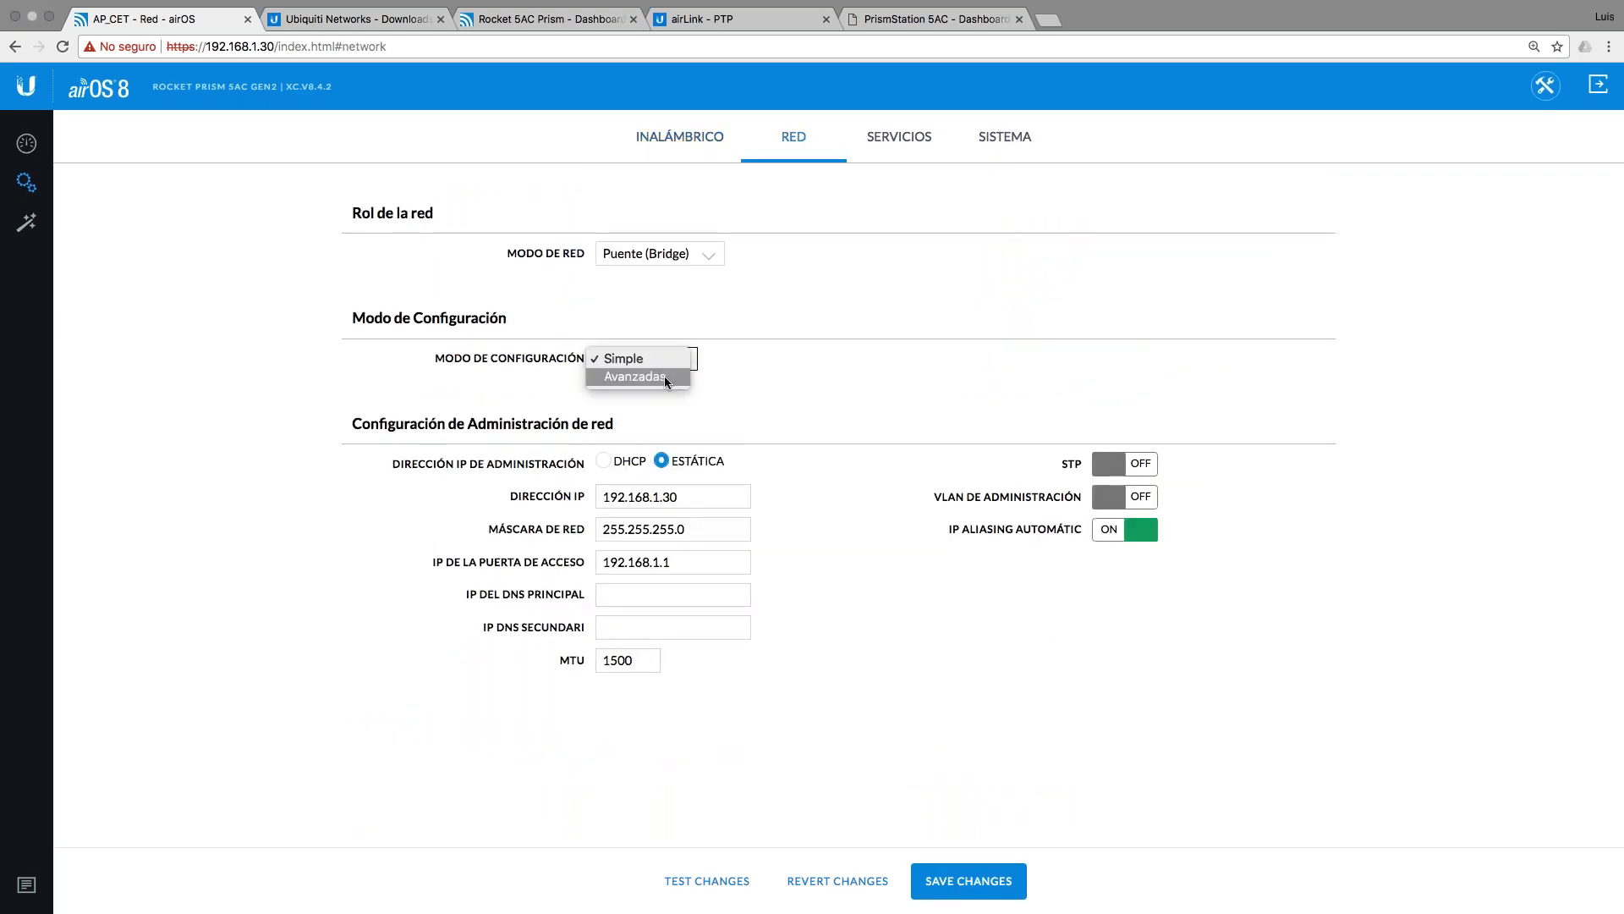
pyautogui.click(668, 377)
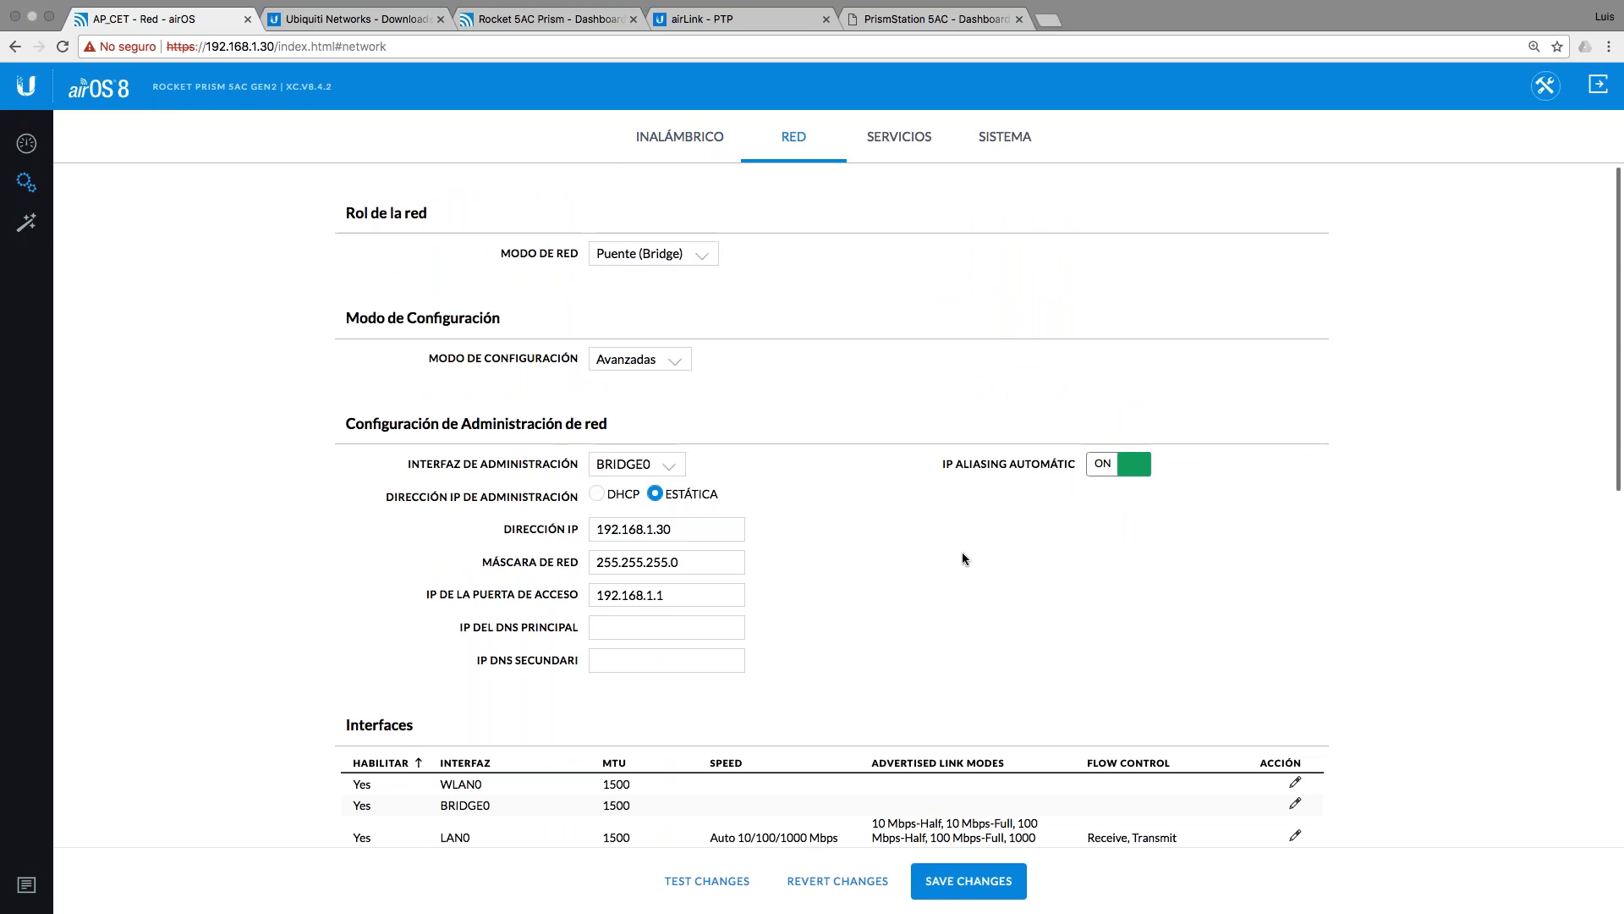
pyautogui.scroll(-5, 942, 557)
pyautogui.scroll(-4, 944, 560)
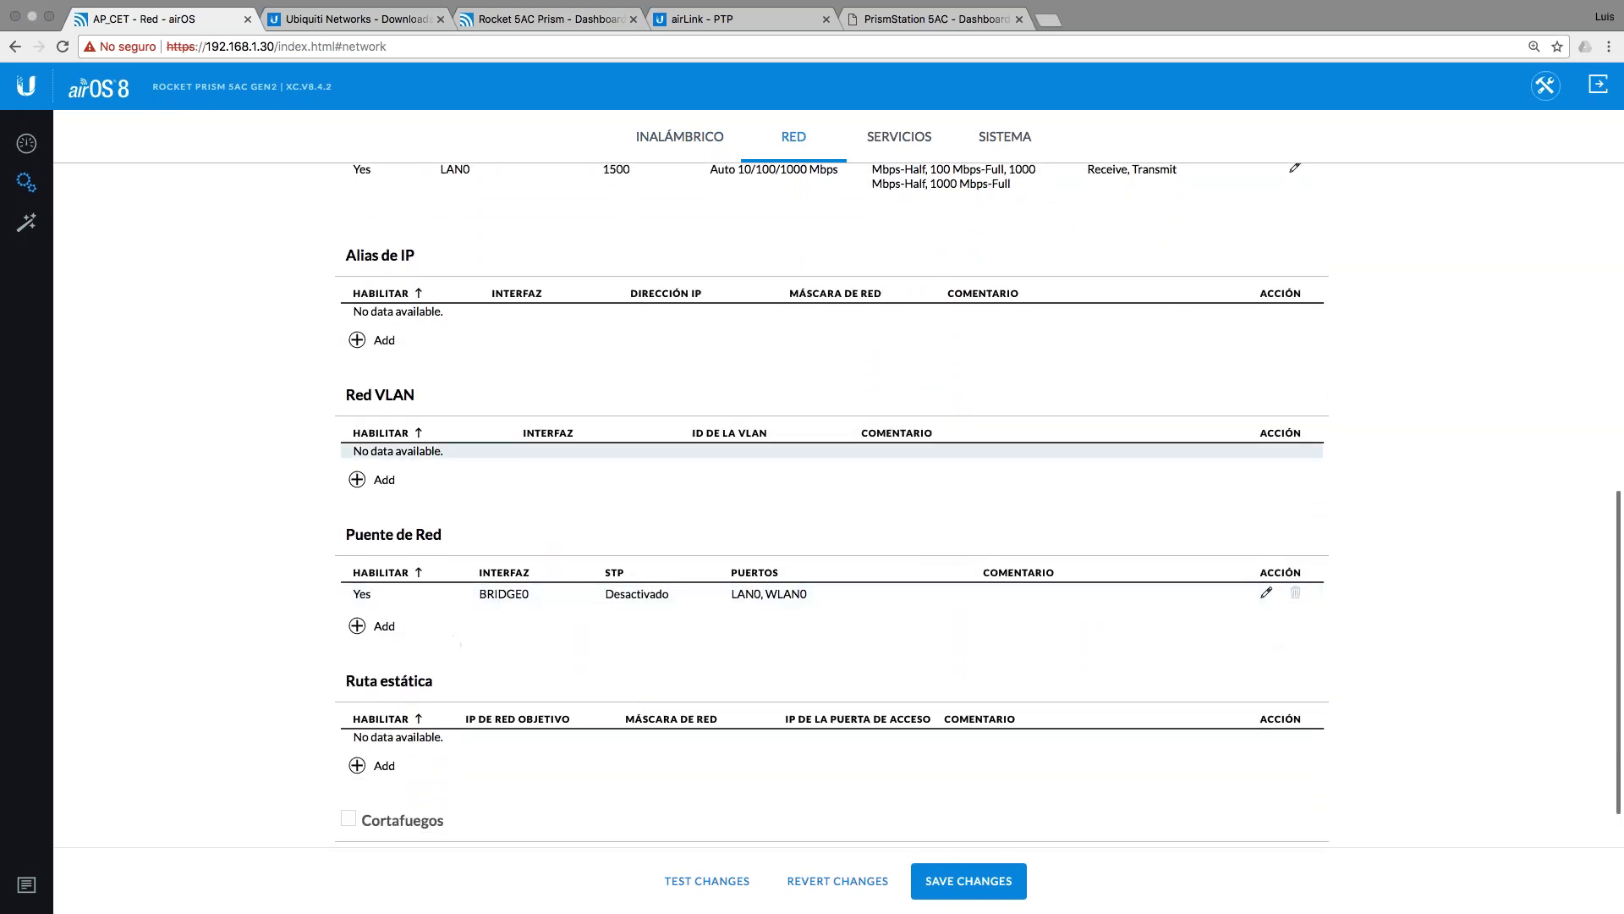
pyautogui.scroll(-1, 418, 543)
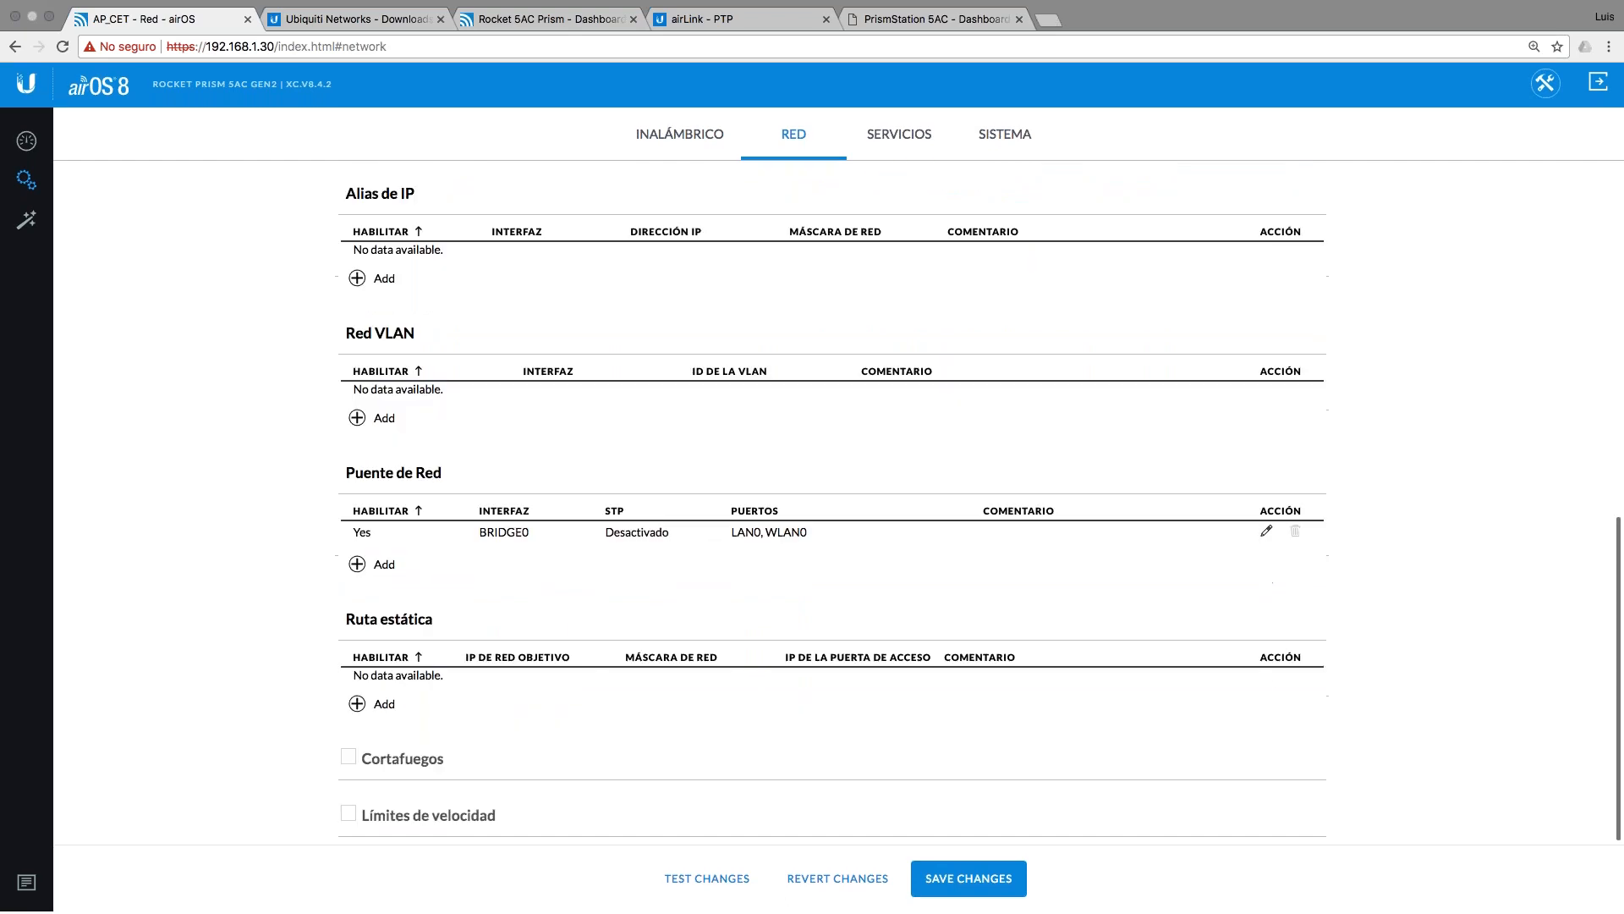
pyautogui.click(348, 813)
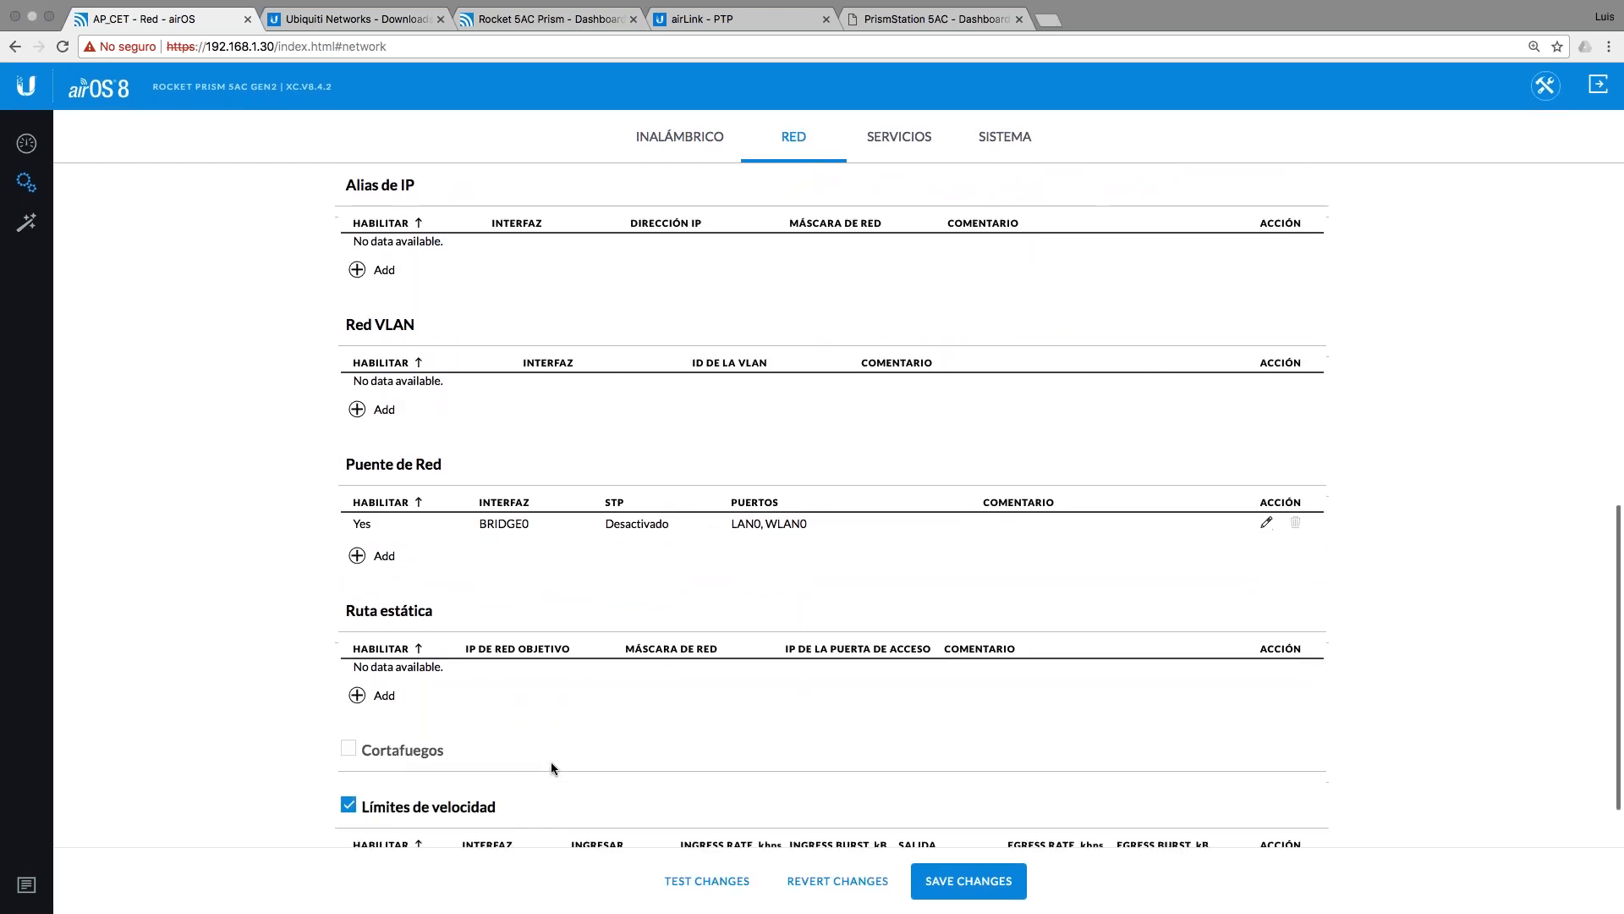
# Step: Start a WLAN0 rate-limit rule, then close it without adding it
pyautogui.scroll(-1, 551, 768)
pyautogui.click(372, 819)
pyautogui.click(780, 402)
pyautogui.click(960, 319)
pyautogui.click(963, 322)
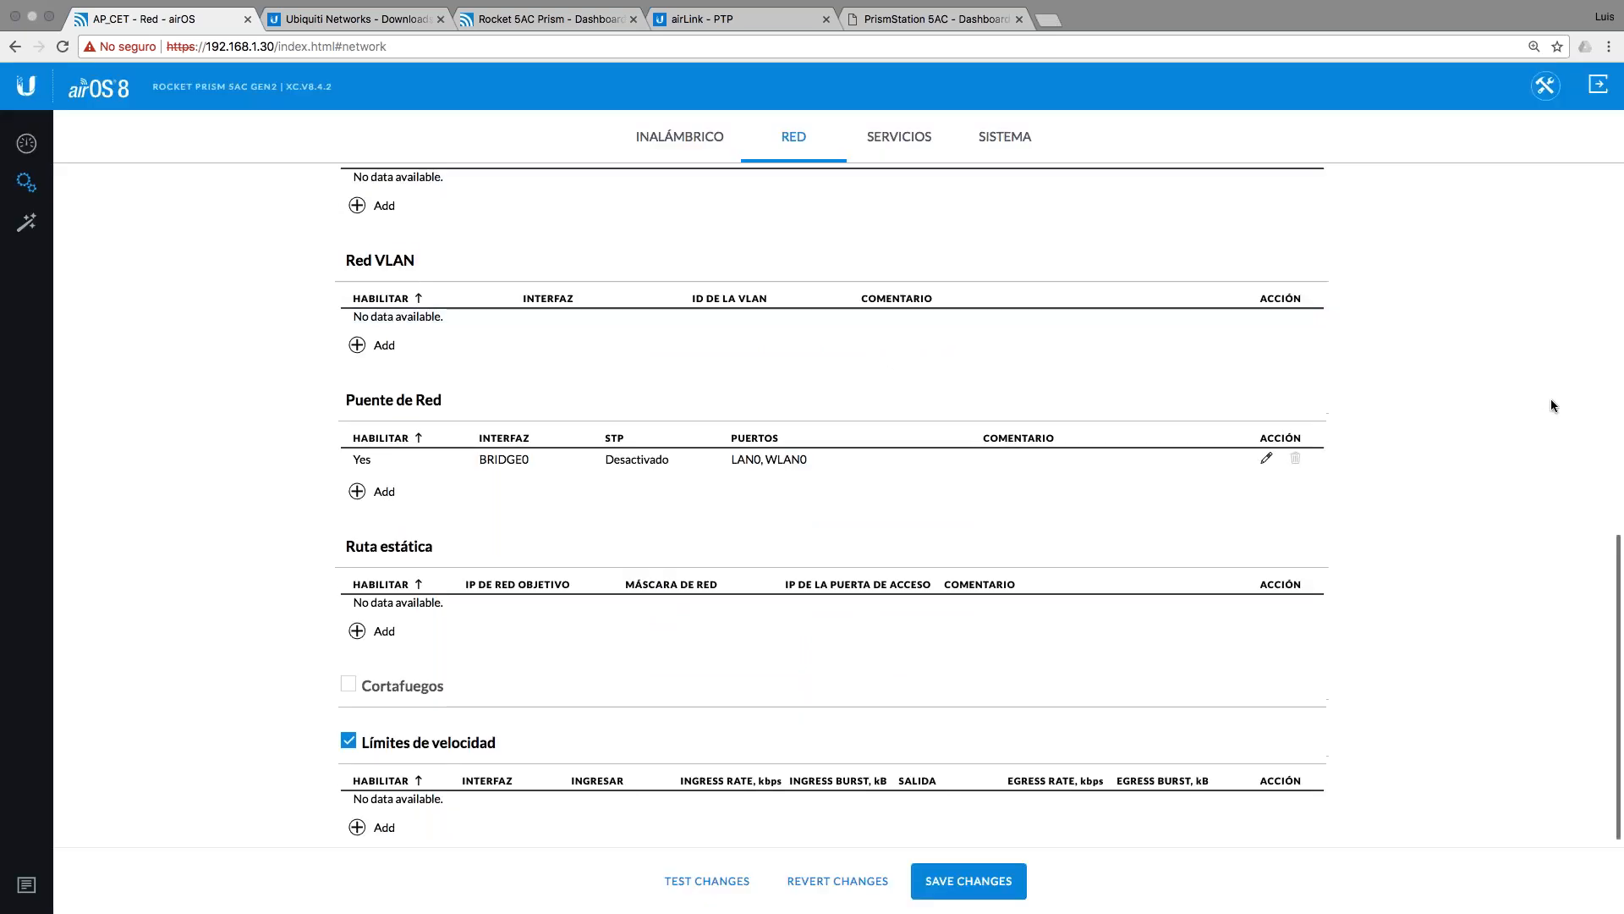
# Step: Change Modo de Red to Enrutador (router)
pyautogui.scroll(20, 1550, 399)
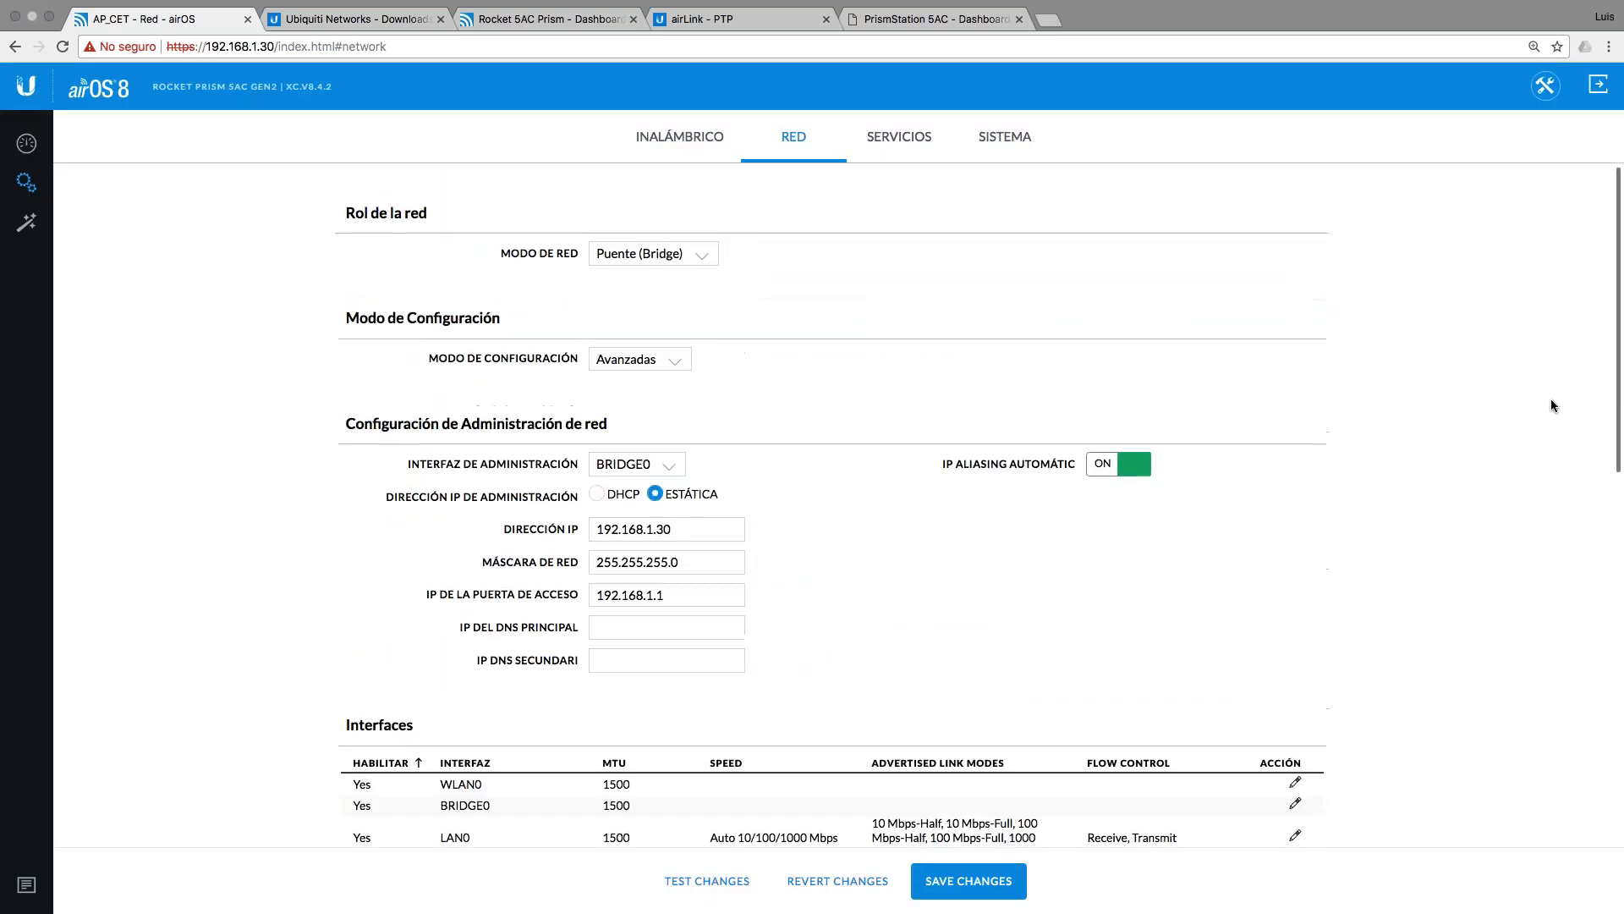
pyautogui.click(655, 258)
pyautogui.click(646, 271)
# Step: Keep LAN0 as the WAN interface and enable NAT
pyautogui.scroll(-5, 878, 588)
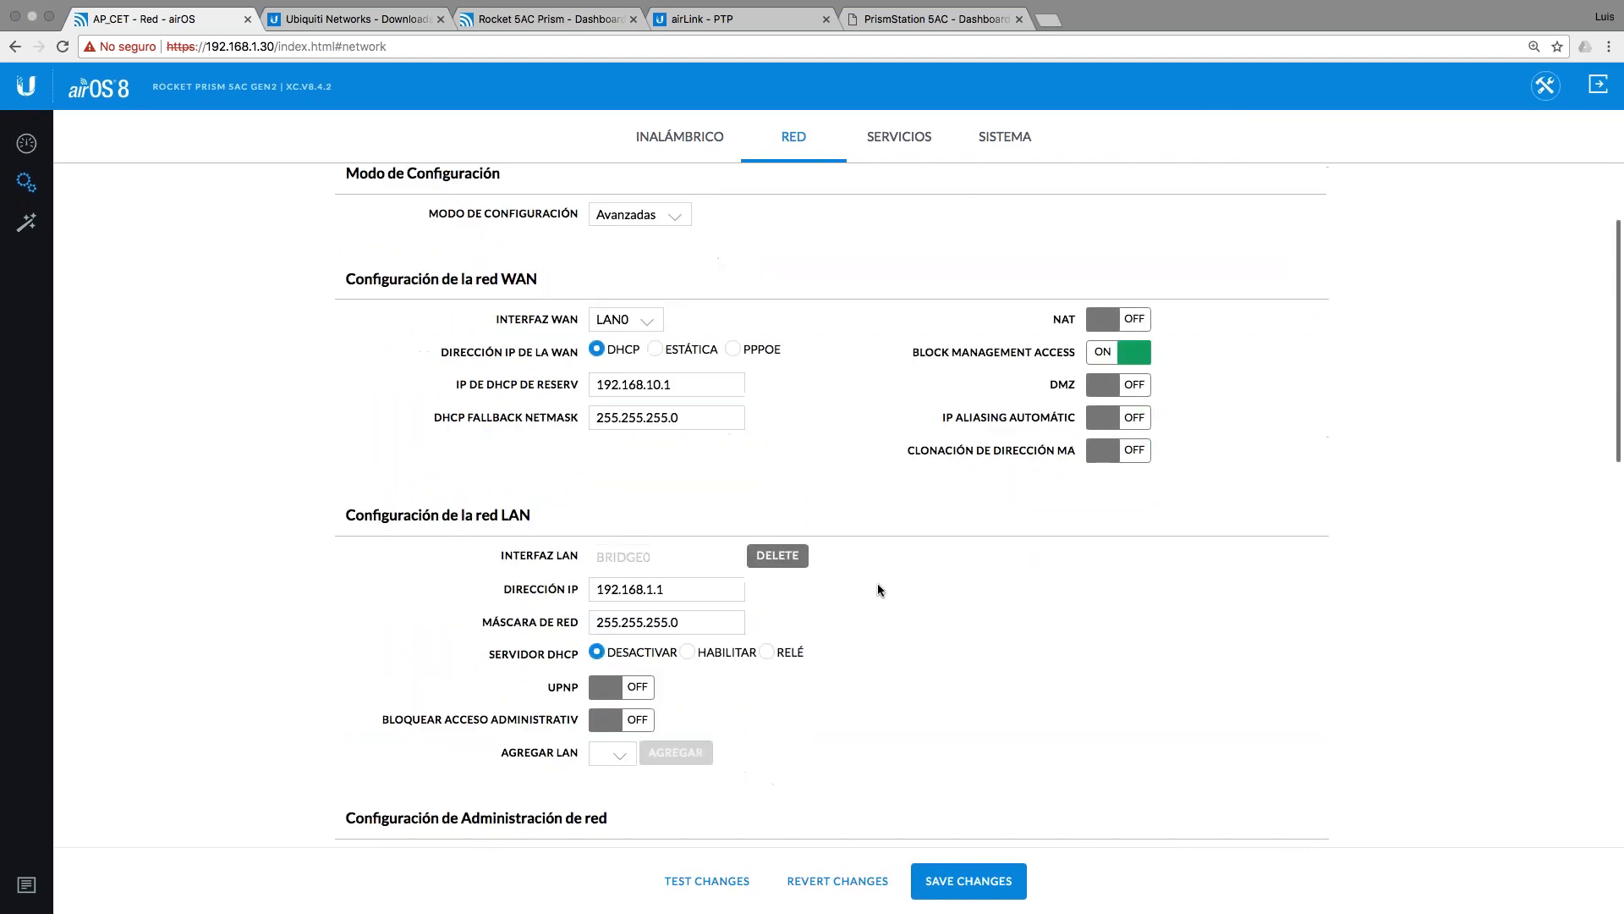
pyautogui.scroll(2, 877, 582)
pyautogui.click(626, 297)
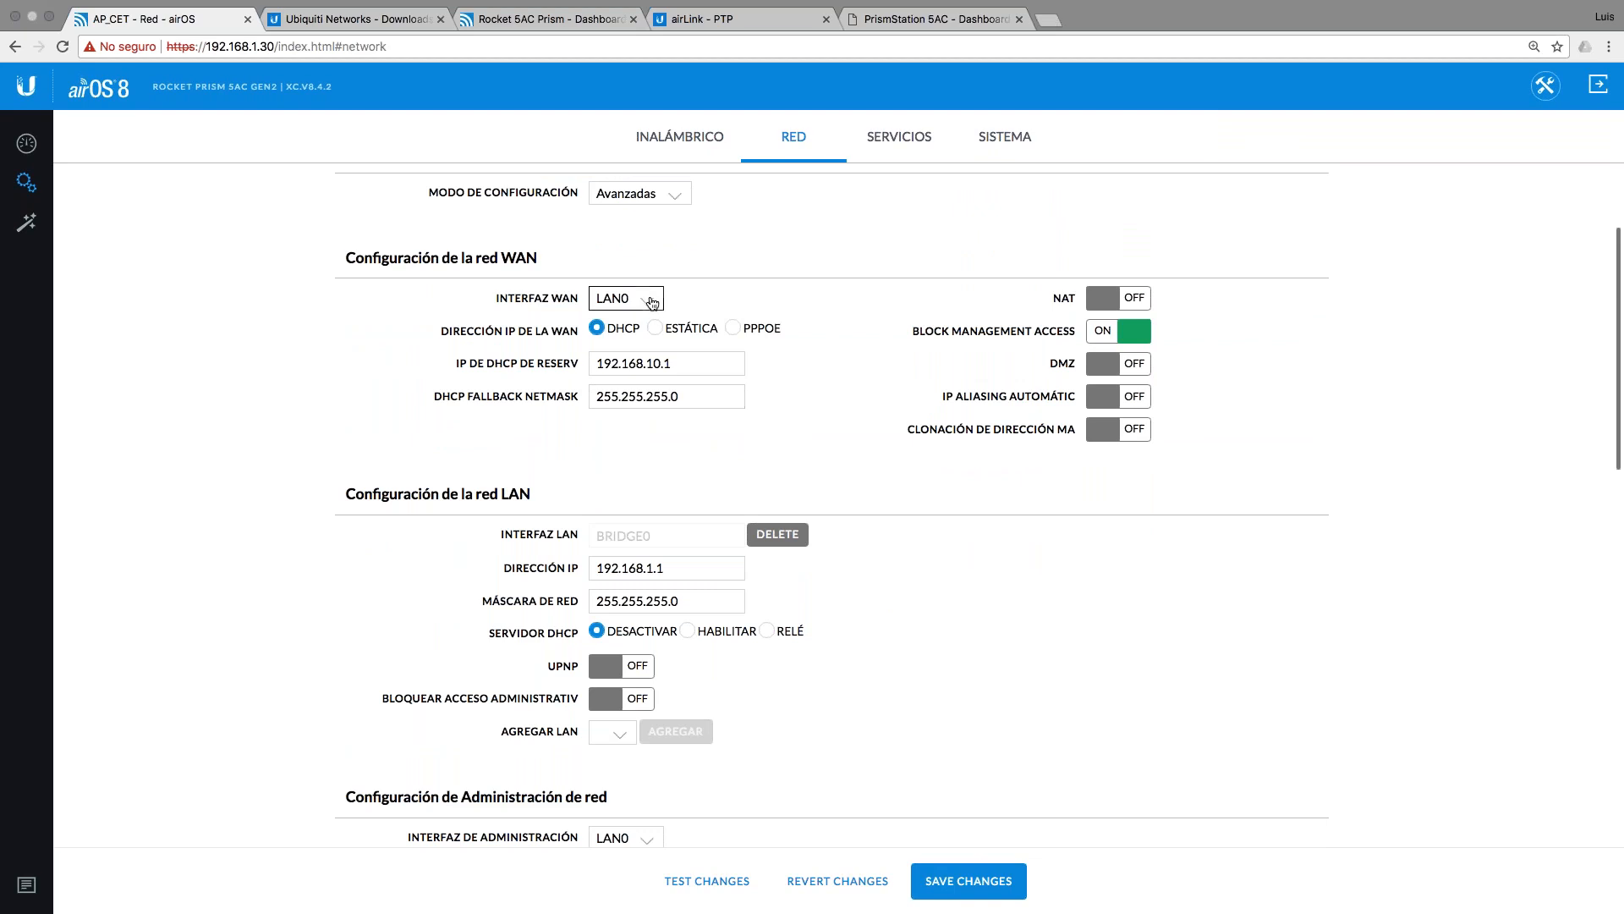
pyautogui.click(831, 308)
pyautogui.click(642, 299)
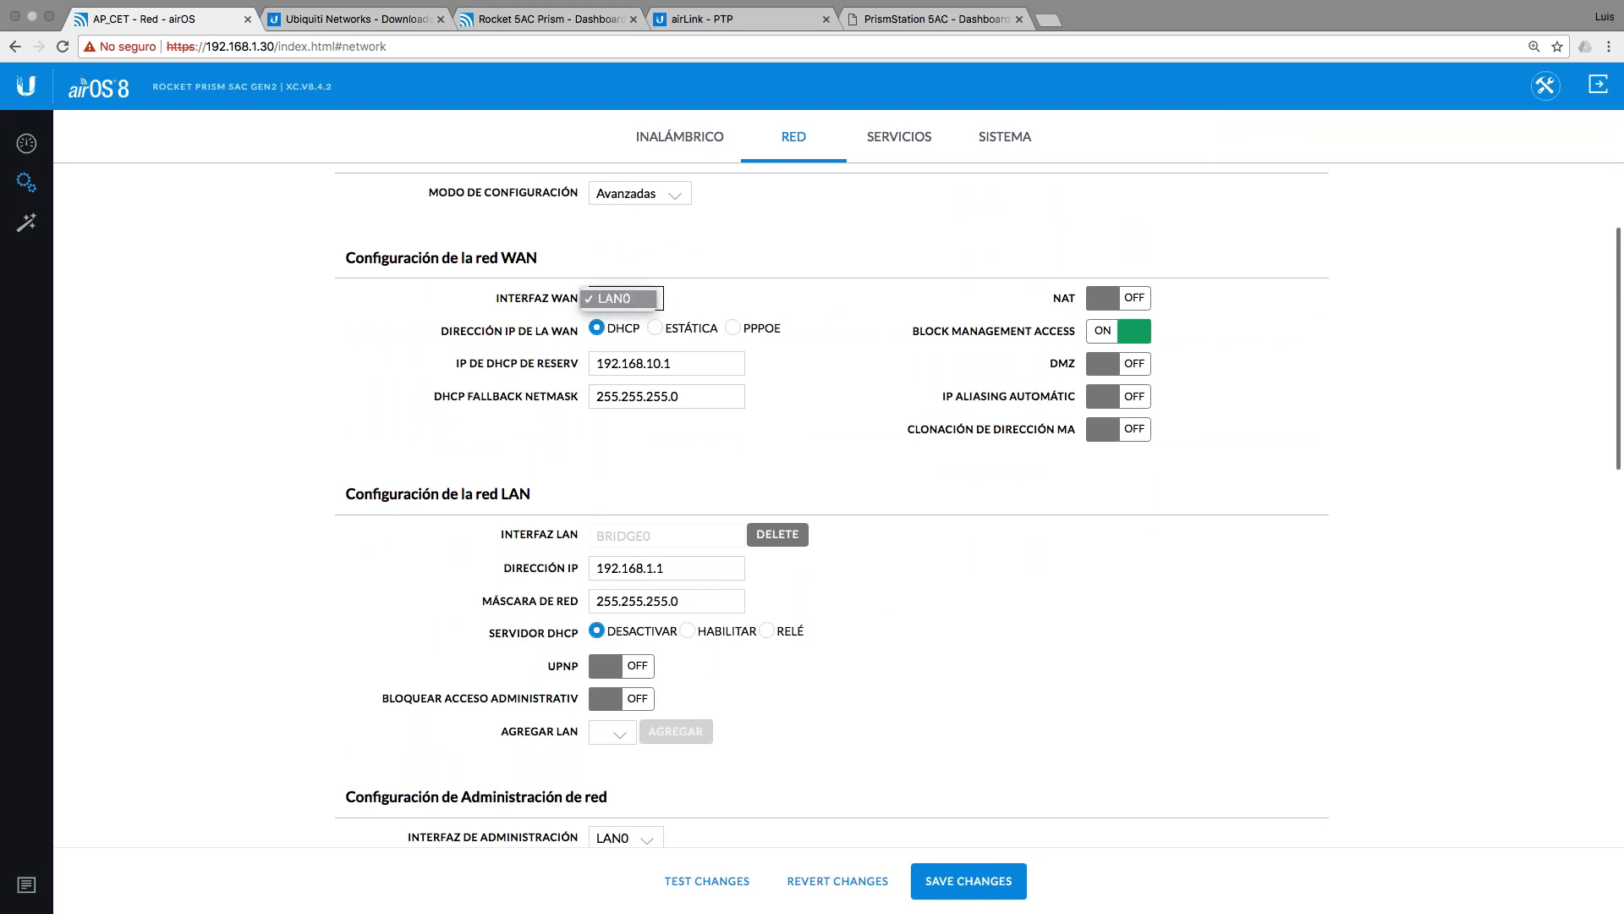
pyautogui.click(683, 271)
pyautogui.scroll(-3, 932, 485)
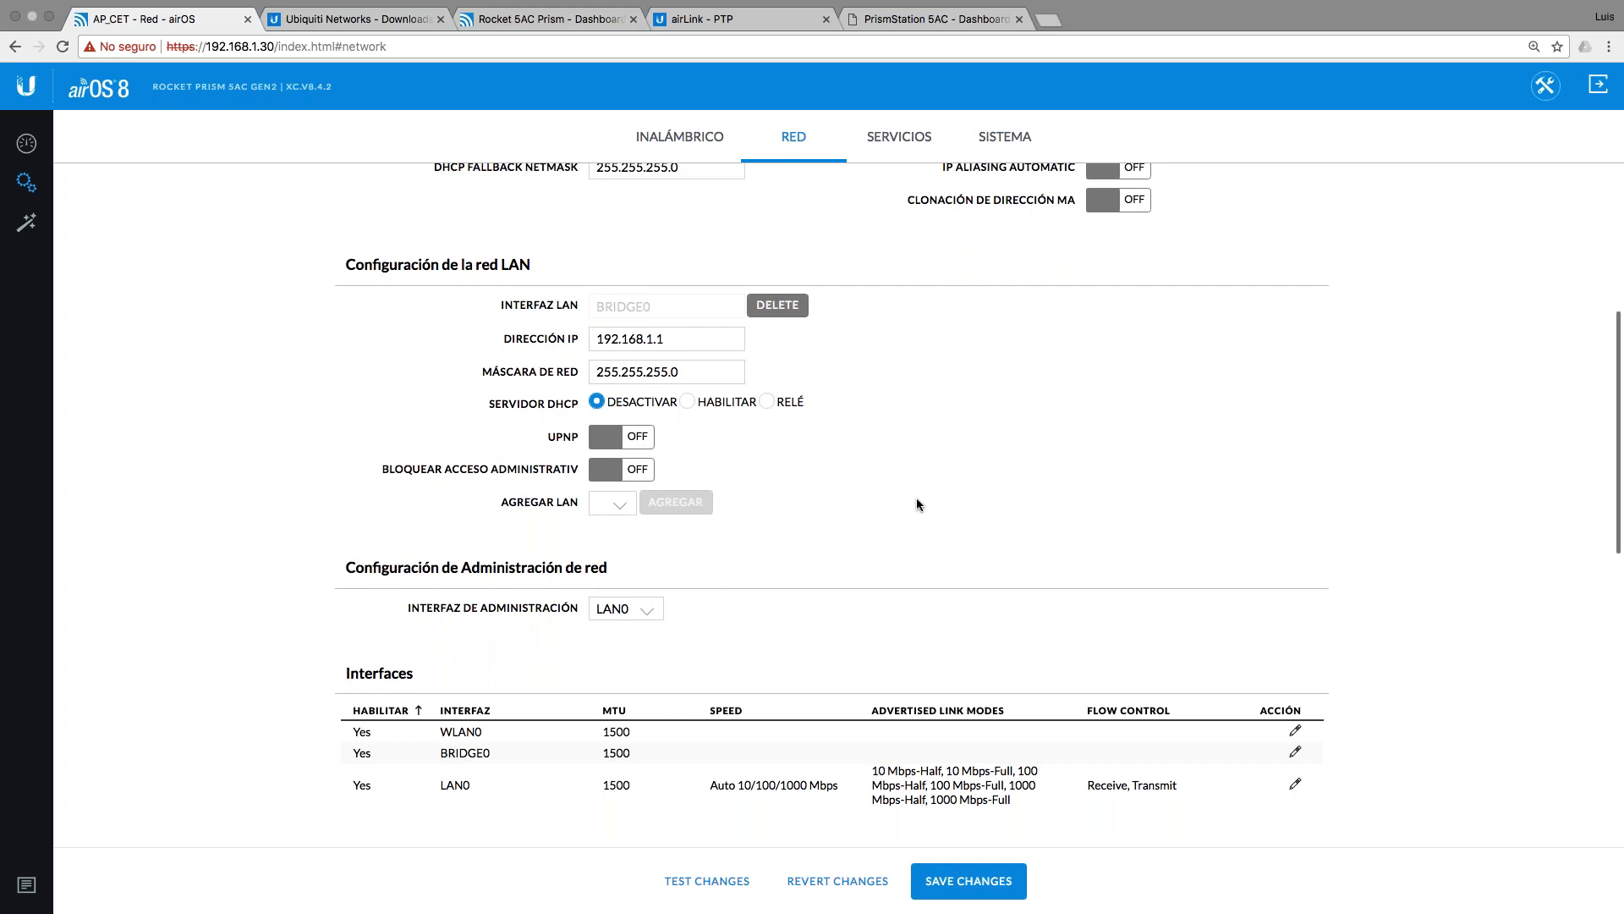
pyautogui.scroll(3, 918, 505)
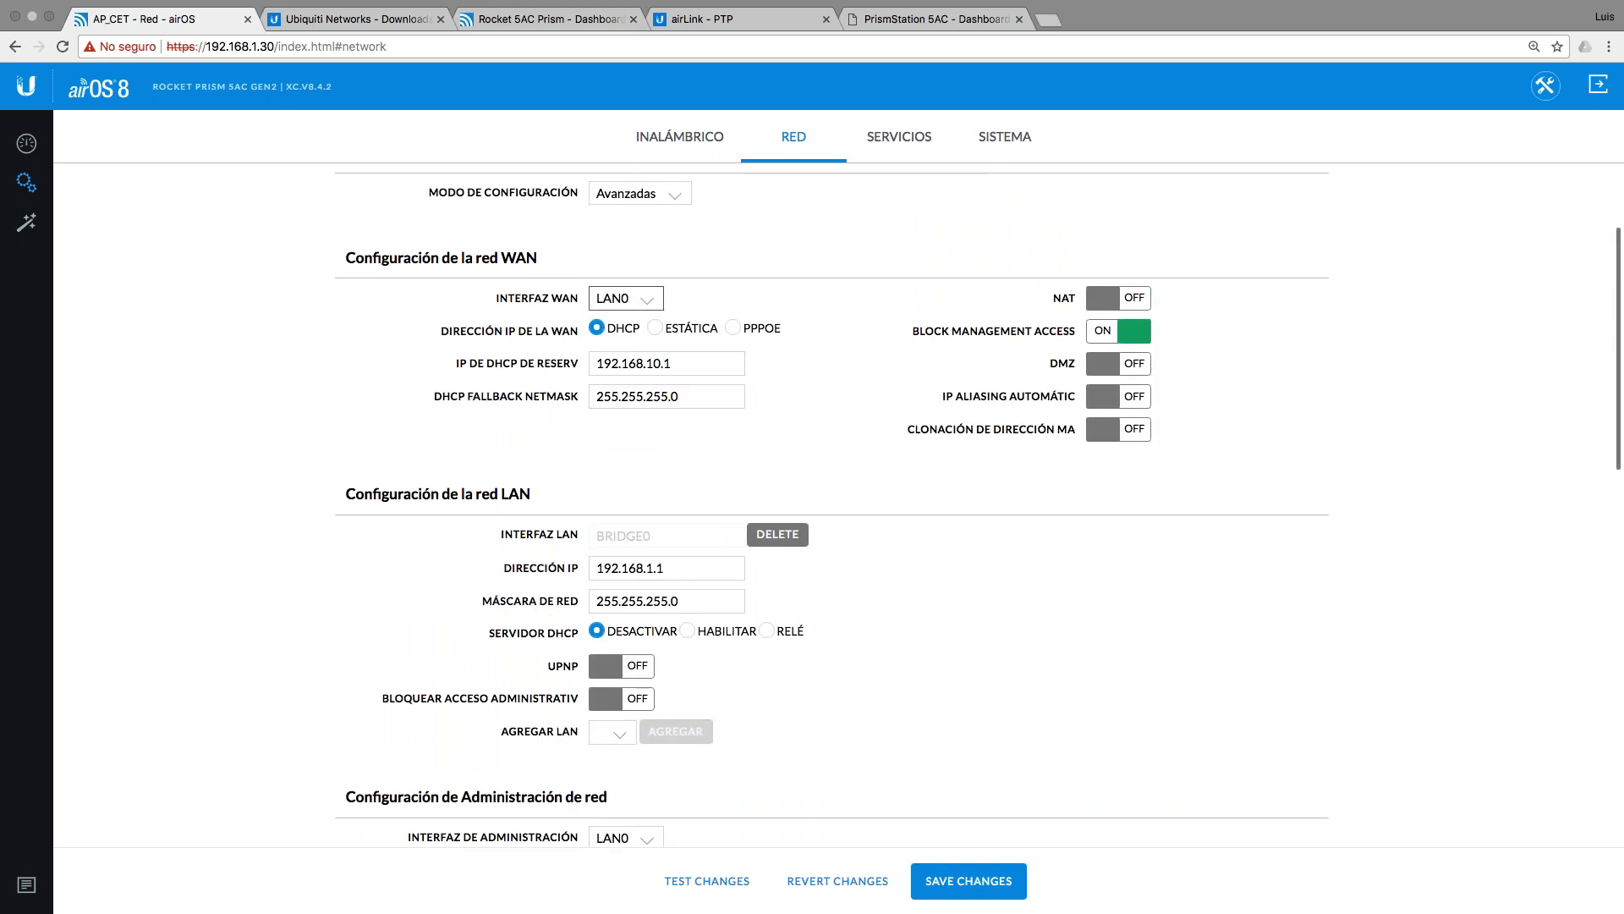
pyautogui.click(1118, 298)
# Step: Set MODO DE RED to Puente (Bridge) and MODO DE CONFIGURACIÓN to Simple
pyautogui.scroll(-1, 1118, 298)
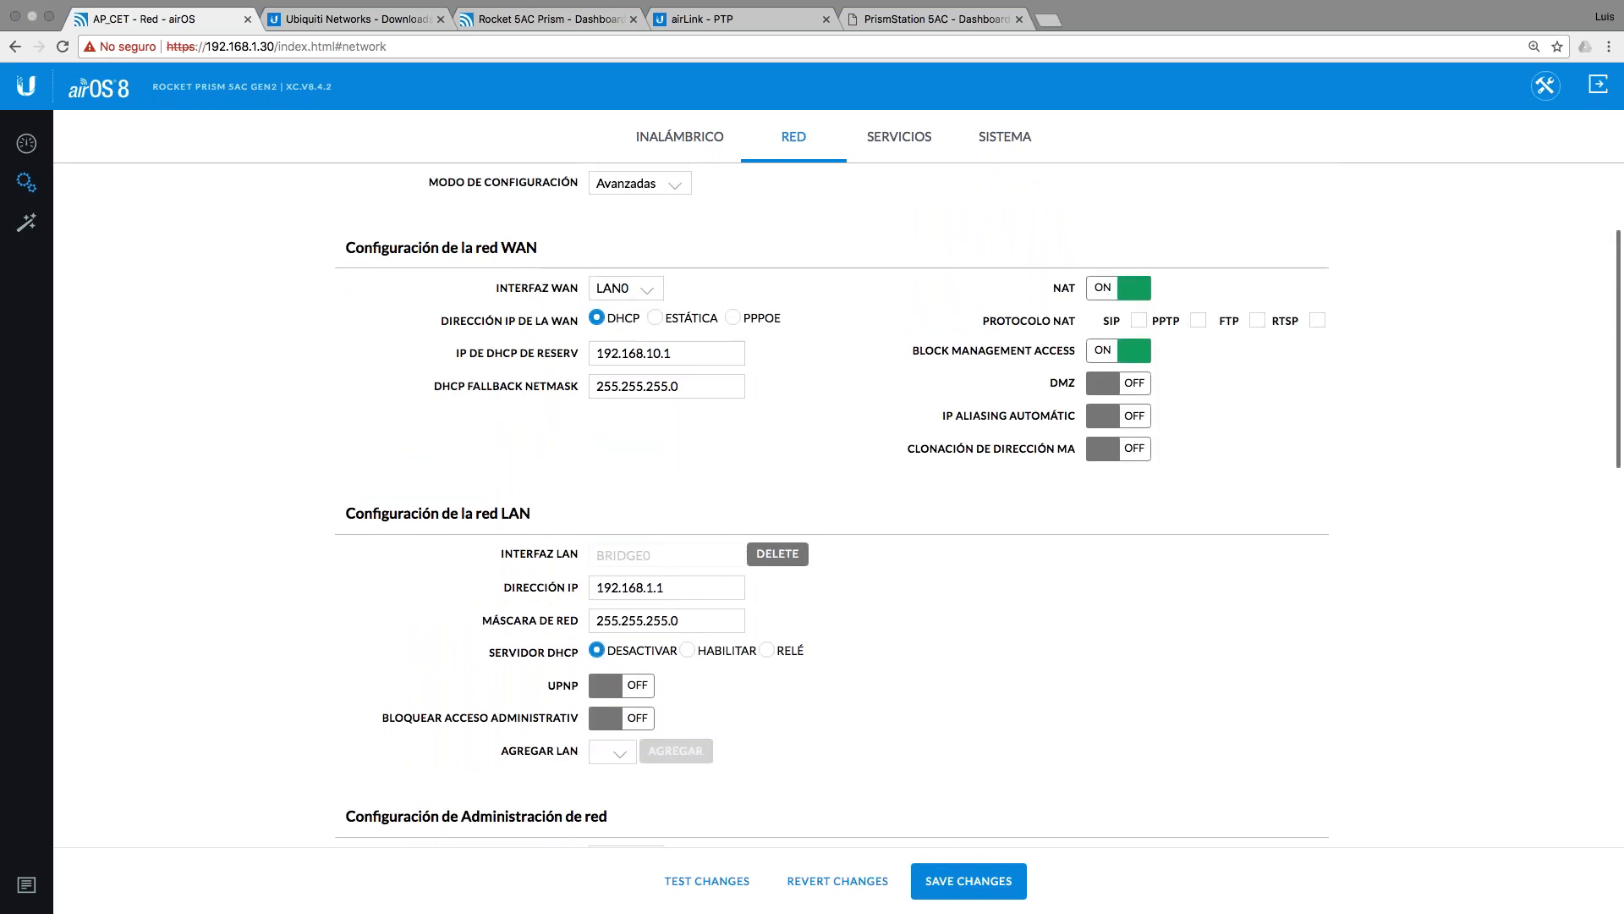
pyautogui.scroll(-15, 833, 505)
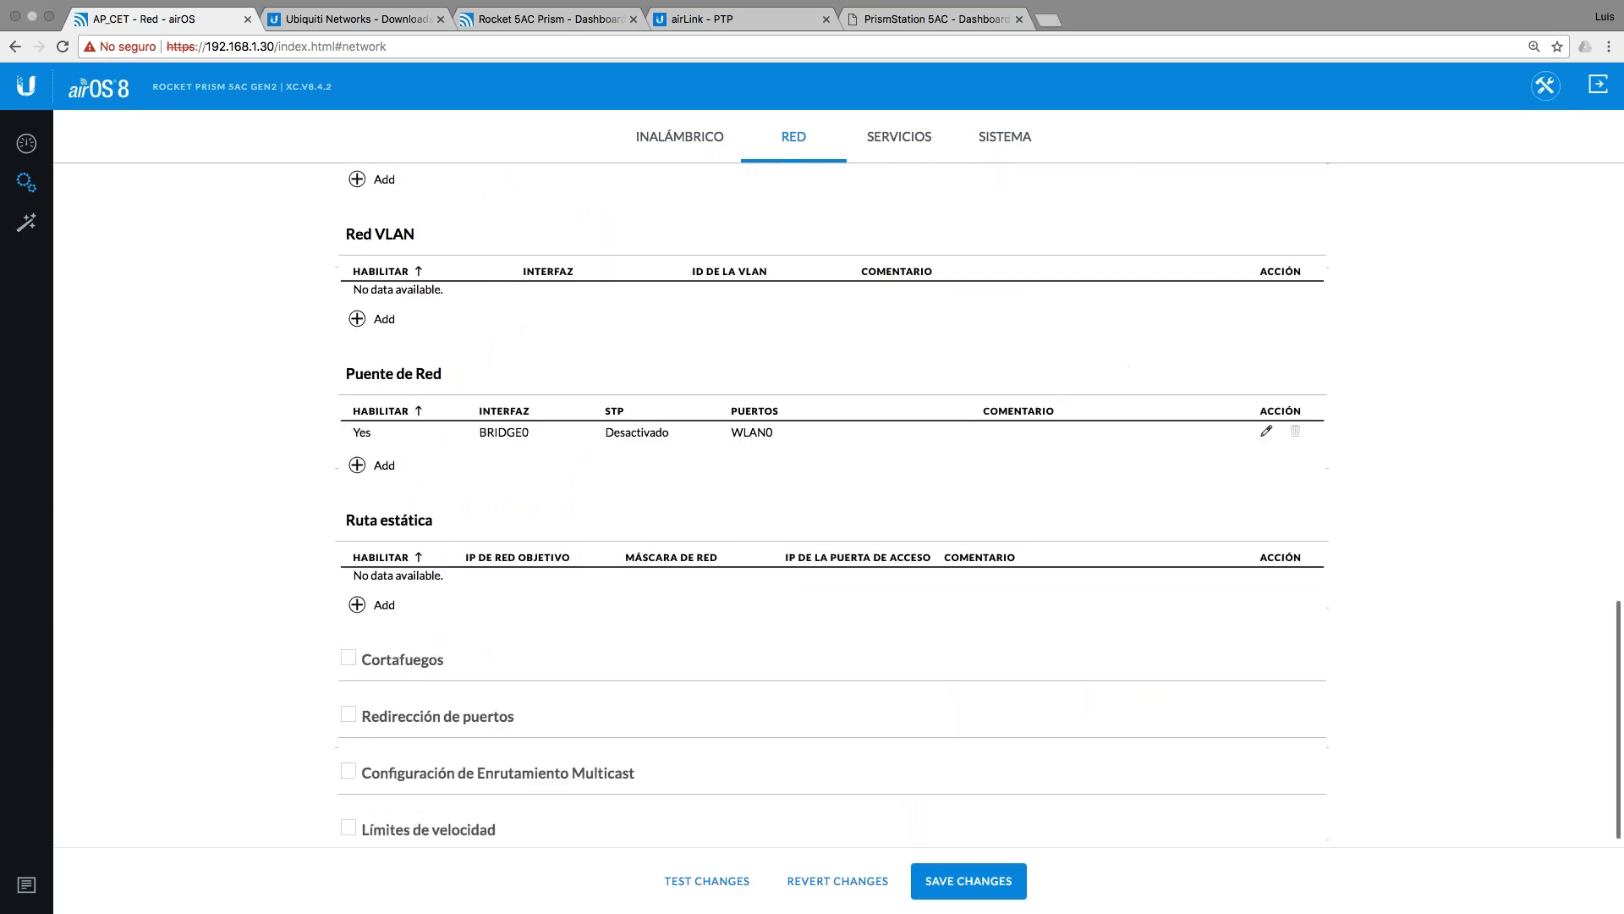
pyautogui.scroll(15, 700, 200)
pyautogui.click(665, 247)
pyautogui.click(665, 239)
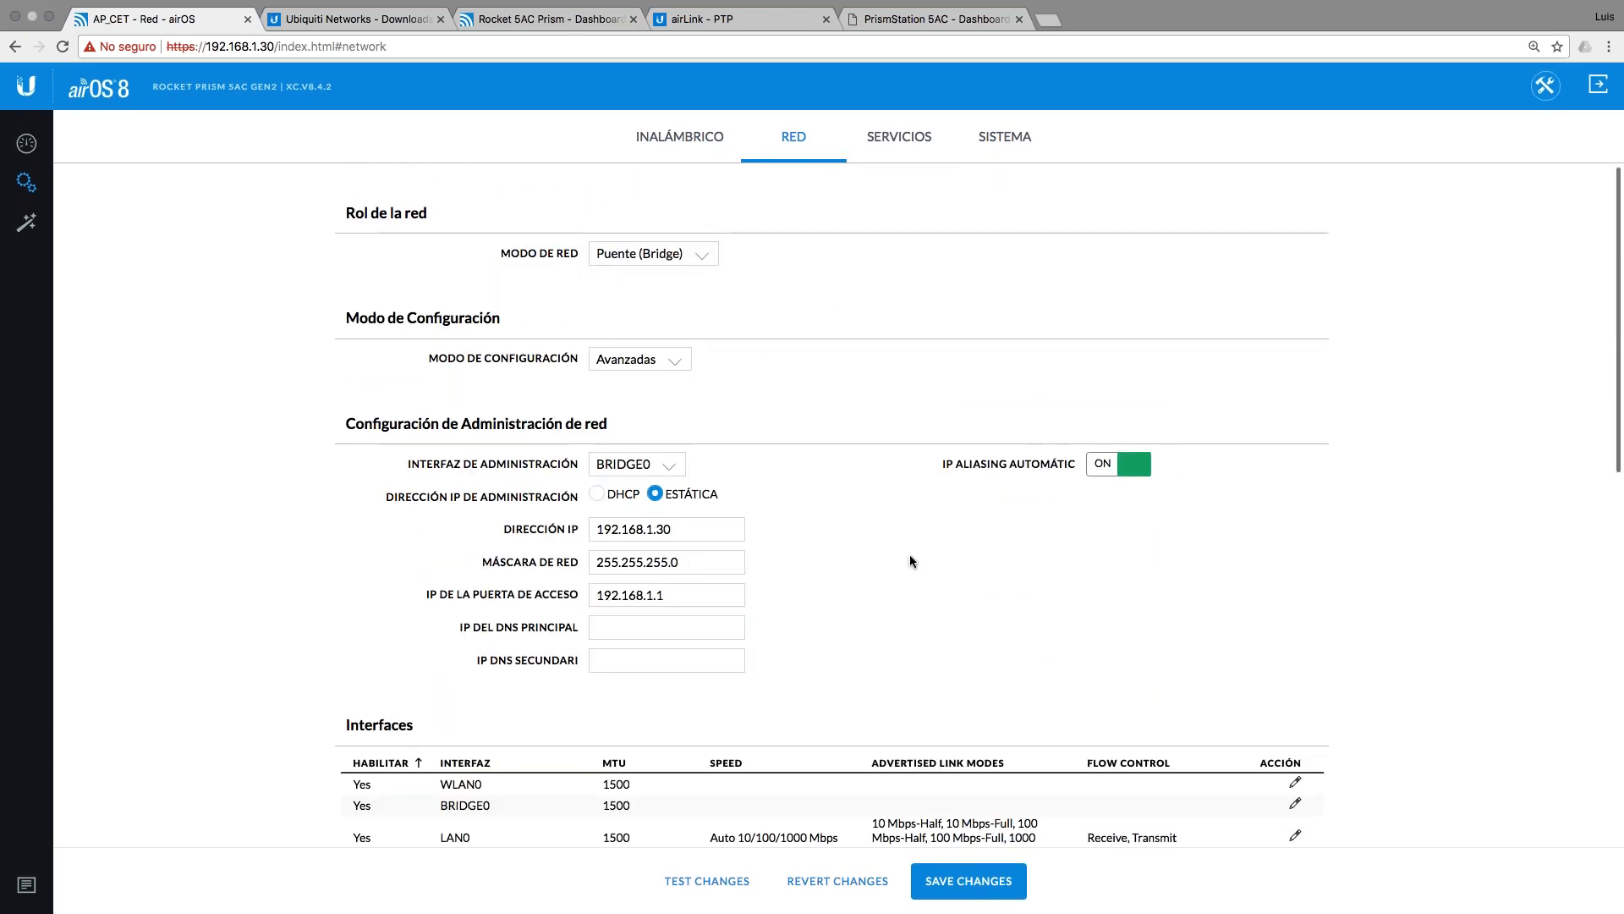
pyautogui.scroll(-1, 910, 554)
pyautogui.scroll(-3, 910, 555)
pyautogui.click(641, 230)
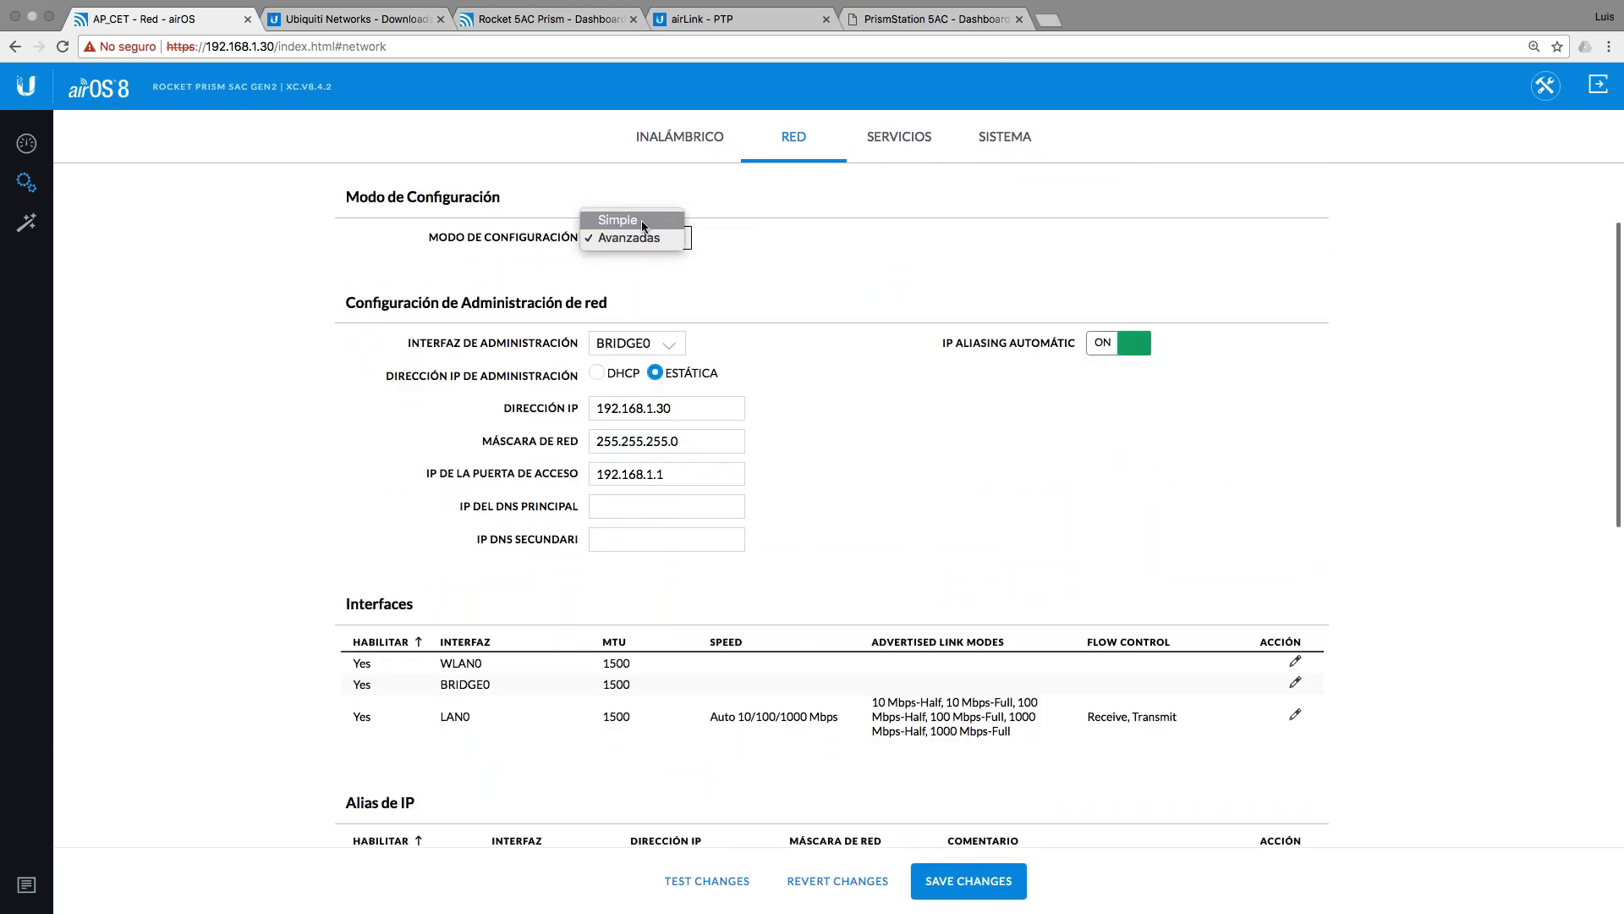
pyautogui.click(643, 221)
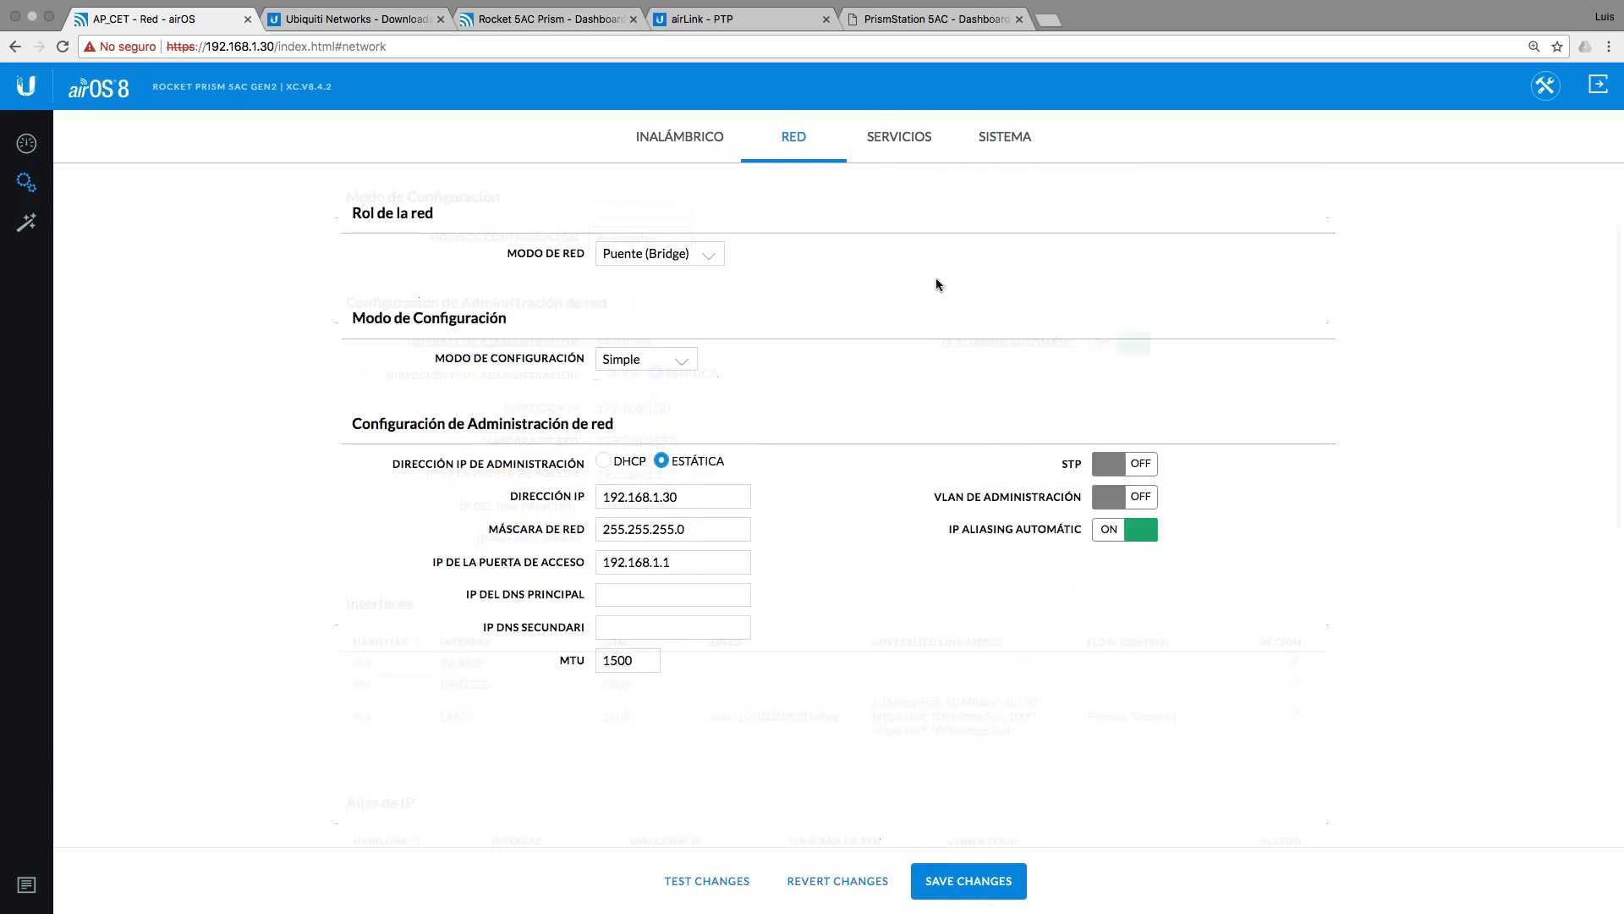
# Step: Review SERVICIOS, ticking and unticking Ubiquiti Networks Management System, then return to the Keynote desktop
pyautogui.click(897, 142)
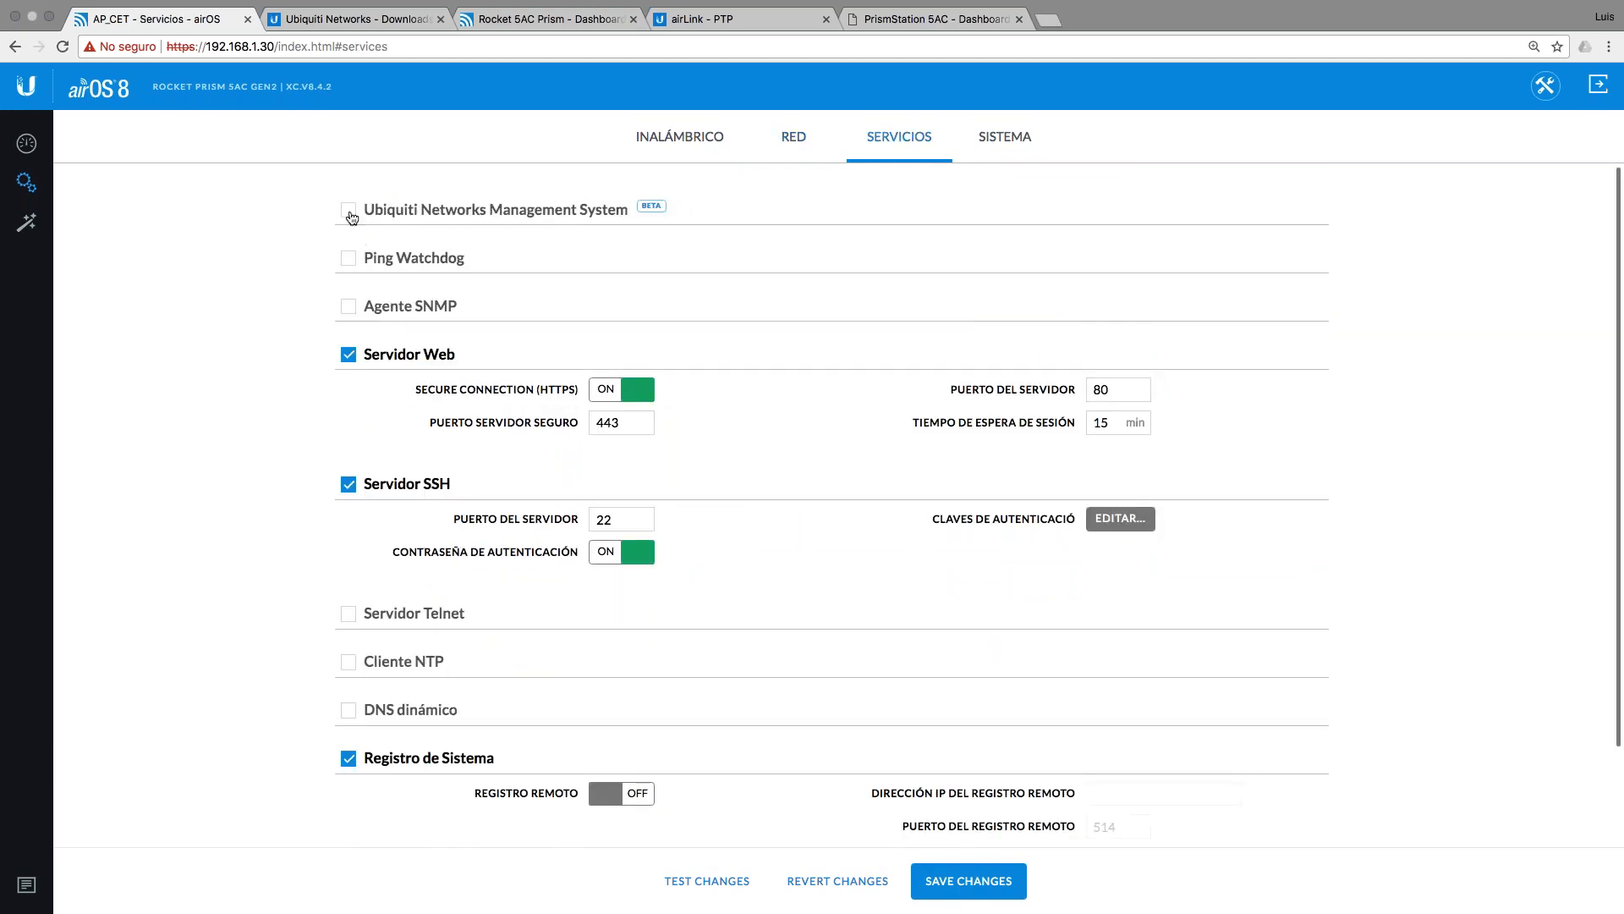
pyautogui.click(348, 211)
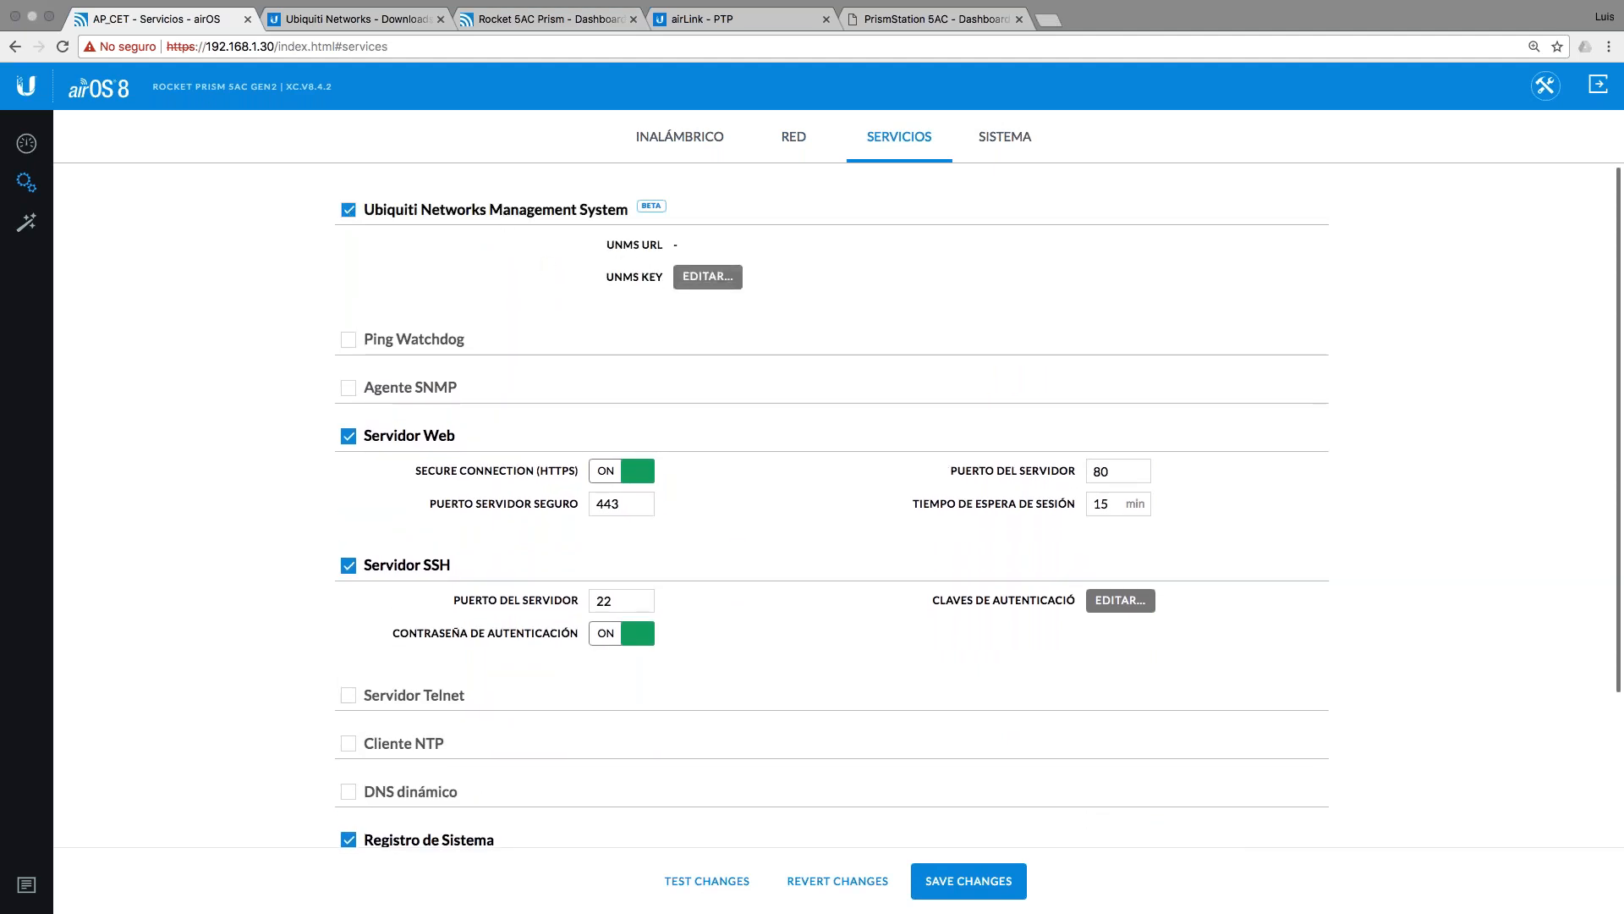
pyautogui.click(348, 210)
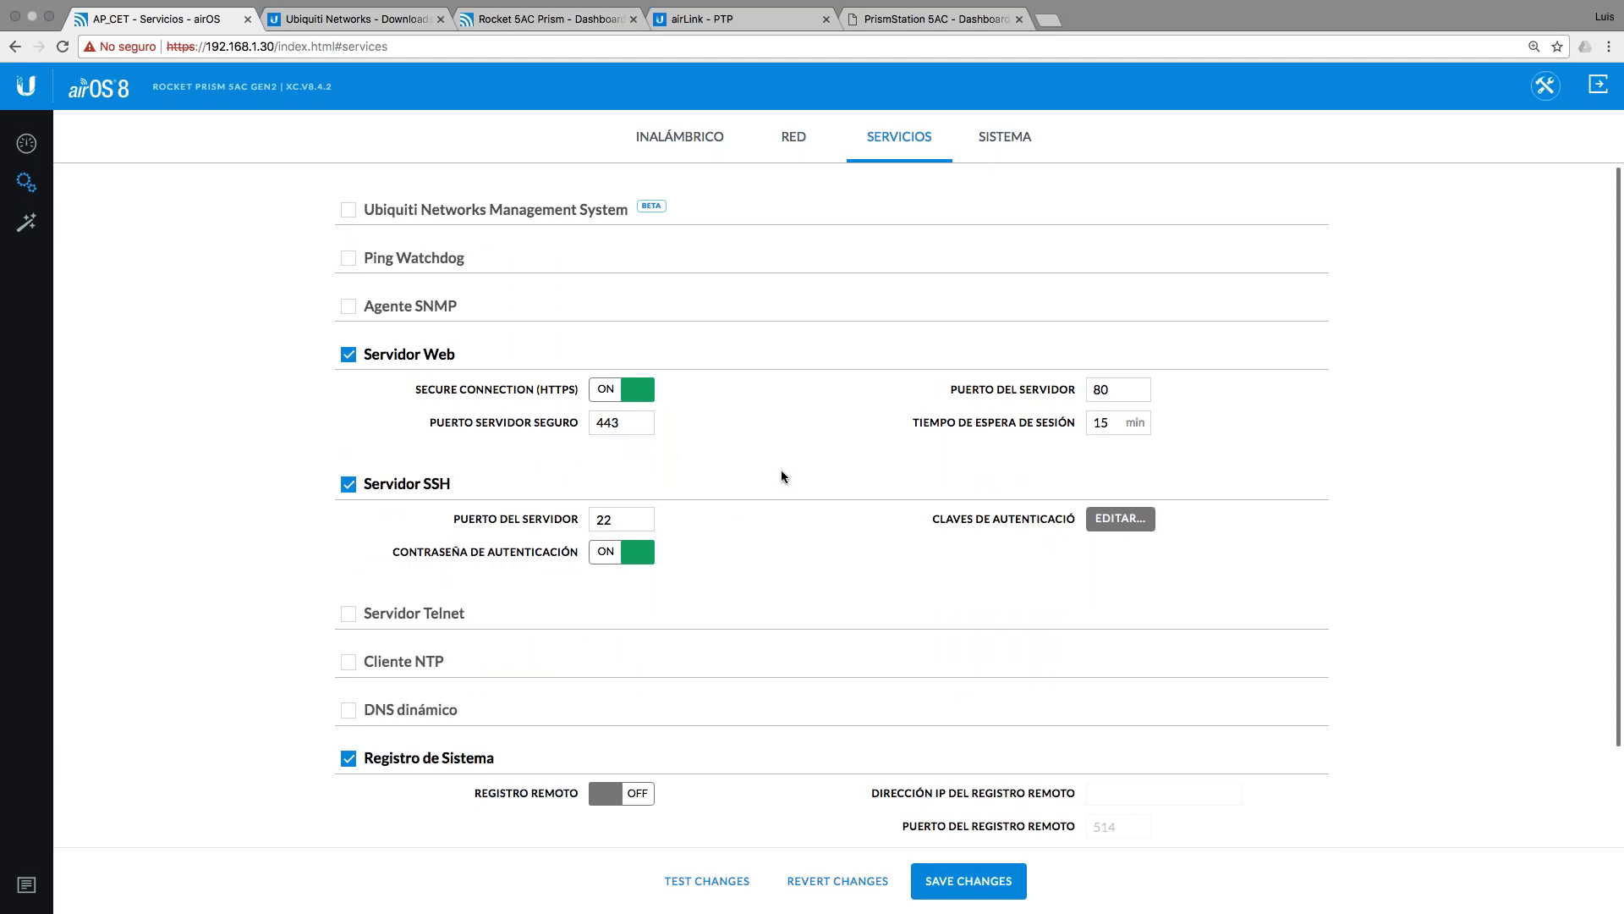
pyautogui.hotkey('ctrl', 'Left')
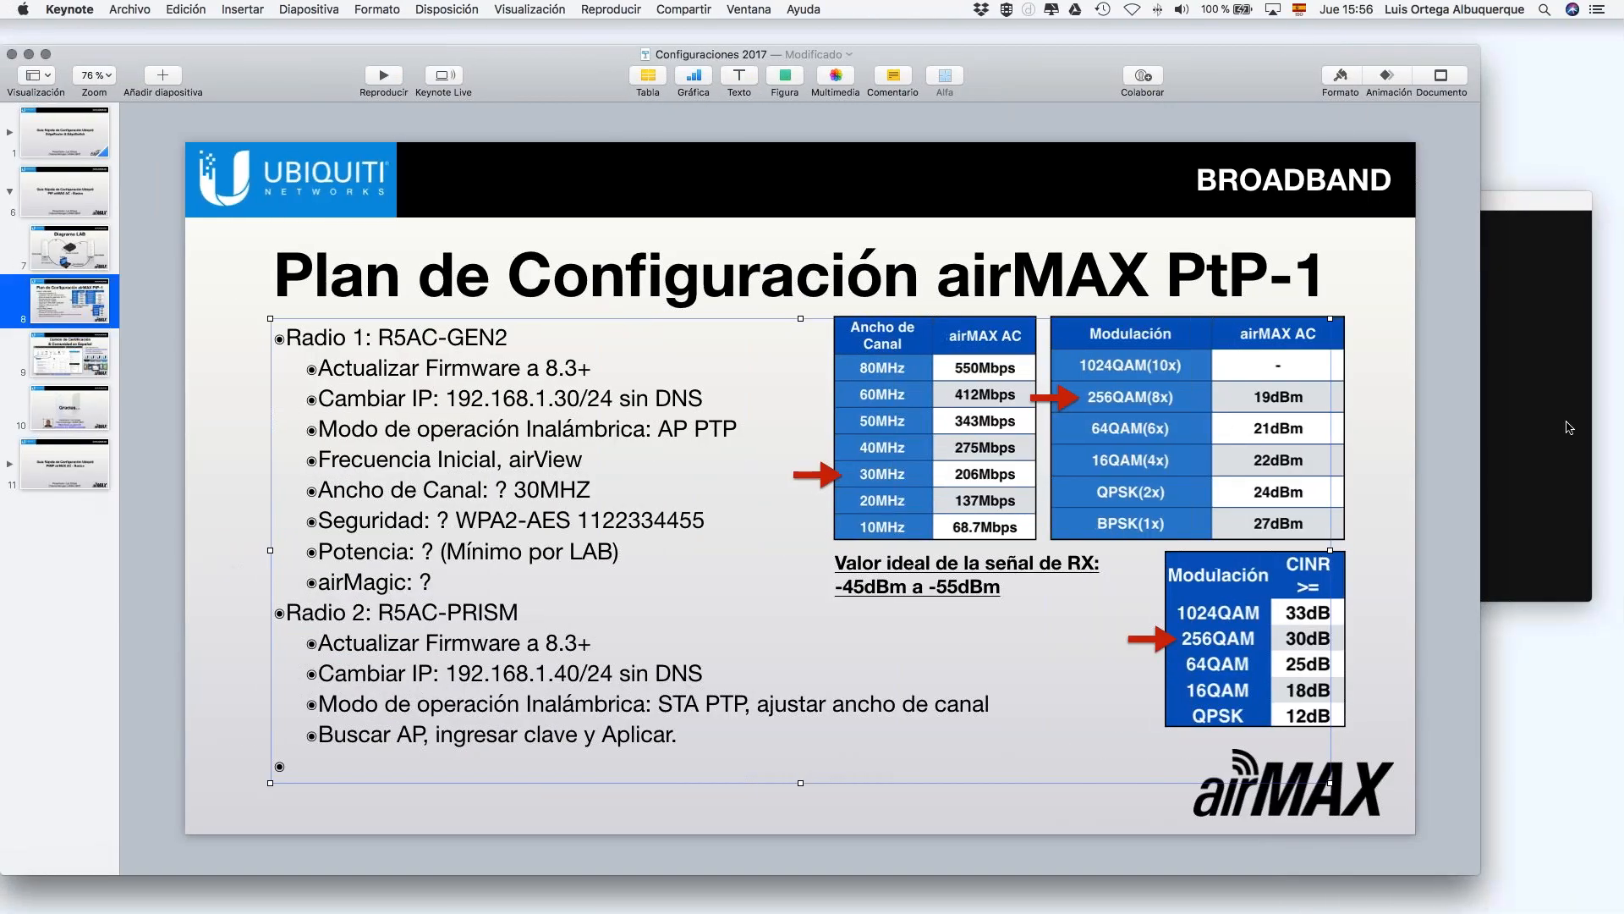
# Step: Bring Terminal forward with larger text and stop the ping to 192.168.1.30
pyautogui.click(1569, 427)
pyautogui.moveTo(1057, 207); pyautogui.dragTo(489, 193)
pyautogui.press('super+plus')
pyautogui.press('super+plus')
pyautogui.hotkey('ctrl', 'c')
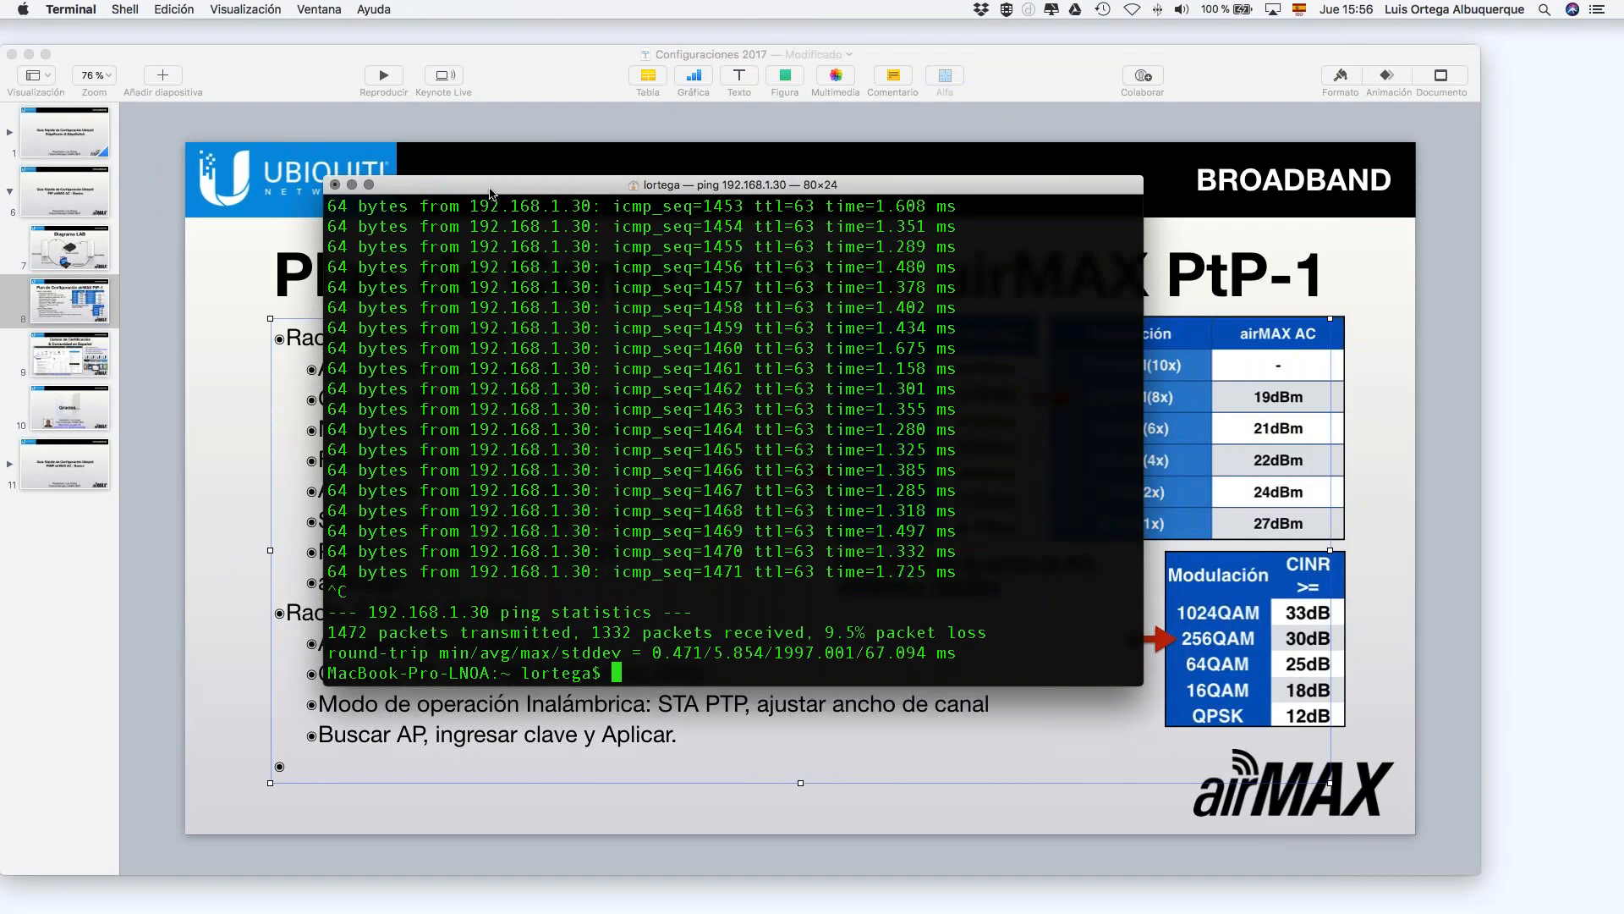
pyautogui.press('Up')
pyautogui.press('BackSpace')
pyautogui.press('BackSpace')
pyautogui.press('BackSpace')
pyautogui.press('BackSpace')
pyautogui.press('BackSpace')
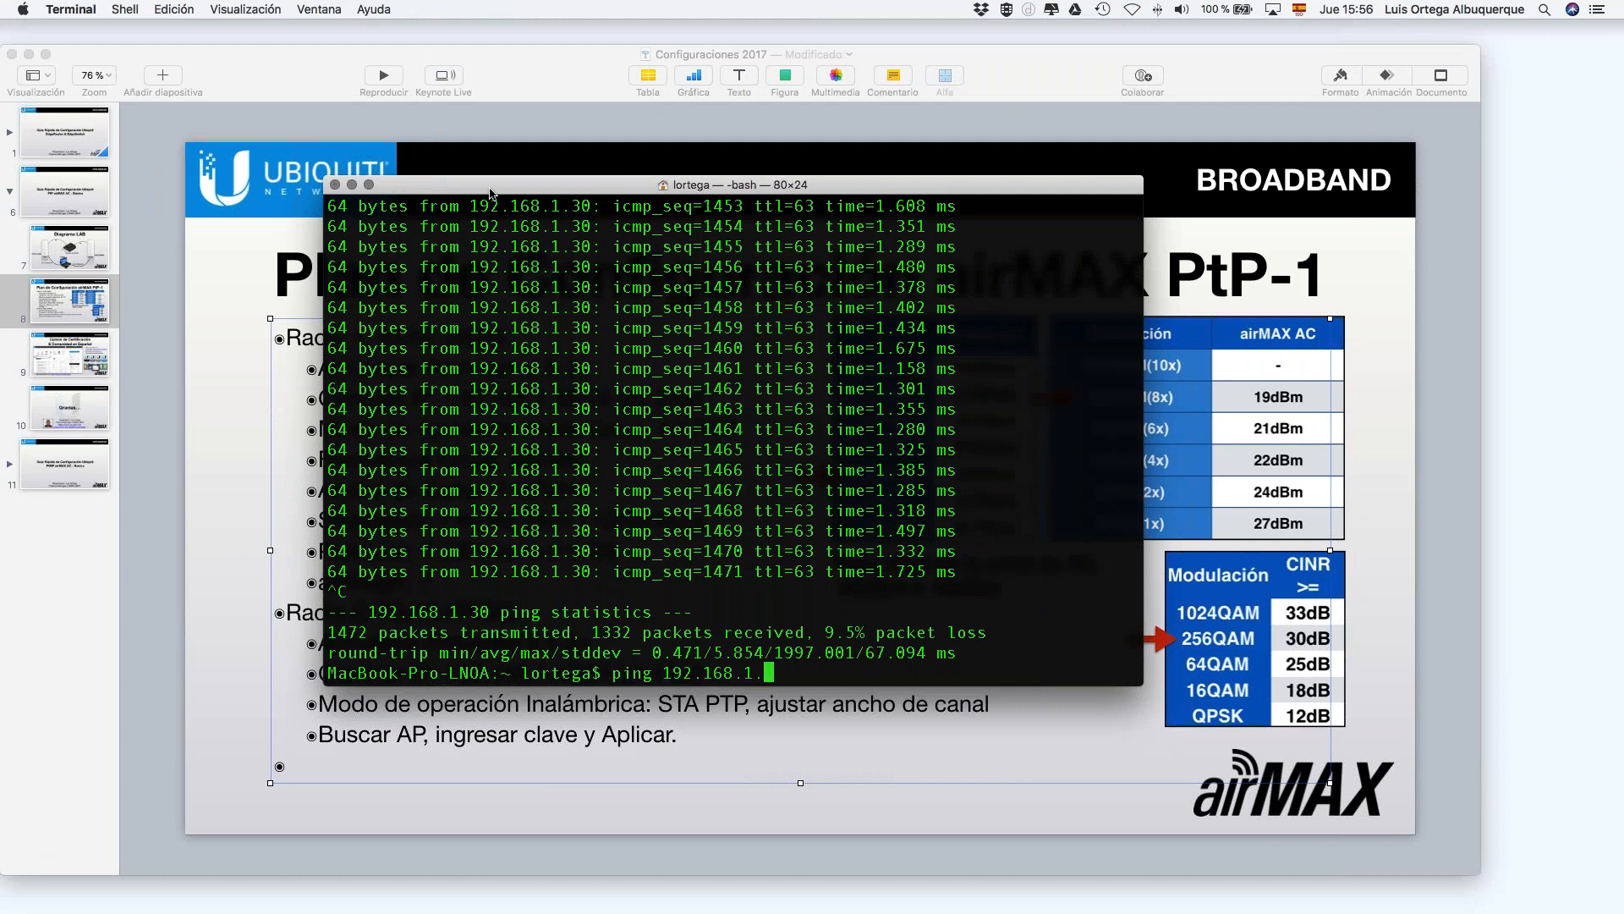
pyautogui.press('BackSpace')
pyautogui.press('BackSpace')
pyautogui.press('BackSpace')
pyautogui.press('BackSpace')
pyautogui.press('BackSpace')
pyautogui.press('BackSpace')
pyautogui.press('BackSpace')
pyautogui.press('BackSpace')
pyautogui.press('BackSpace')
pyautogui.press('BackSpace')
pyautogui.press('BackSpace')
pyautogui.press('BackSpace')
pyautogui.write('clear')
pyautogui.press('Return')
pyautogui.write('ssh ubnt@192.168.1.40')
# Step: Connect over SSH to 192.168.1.40, accept the host key, log in, and clear the screen
pyautogui.press('Return')
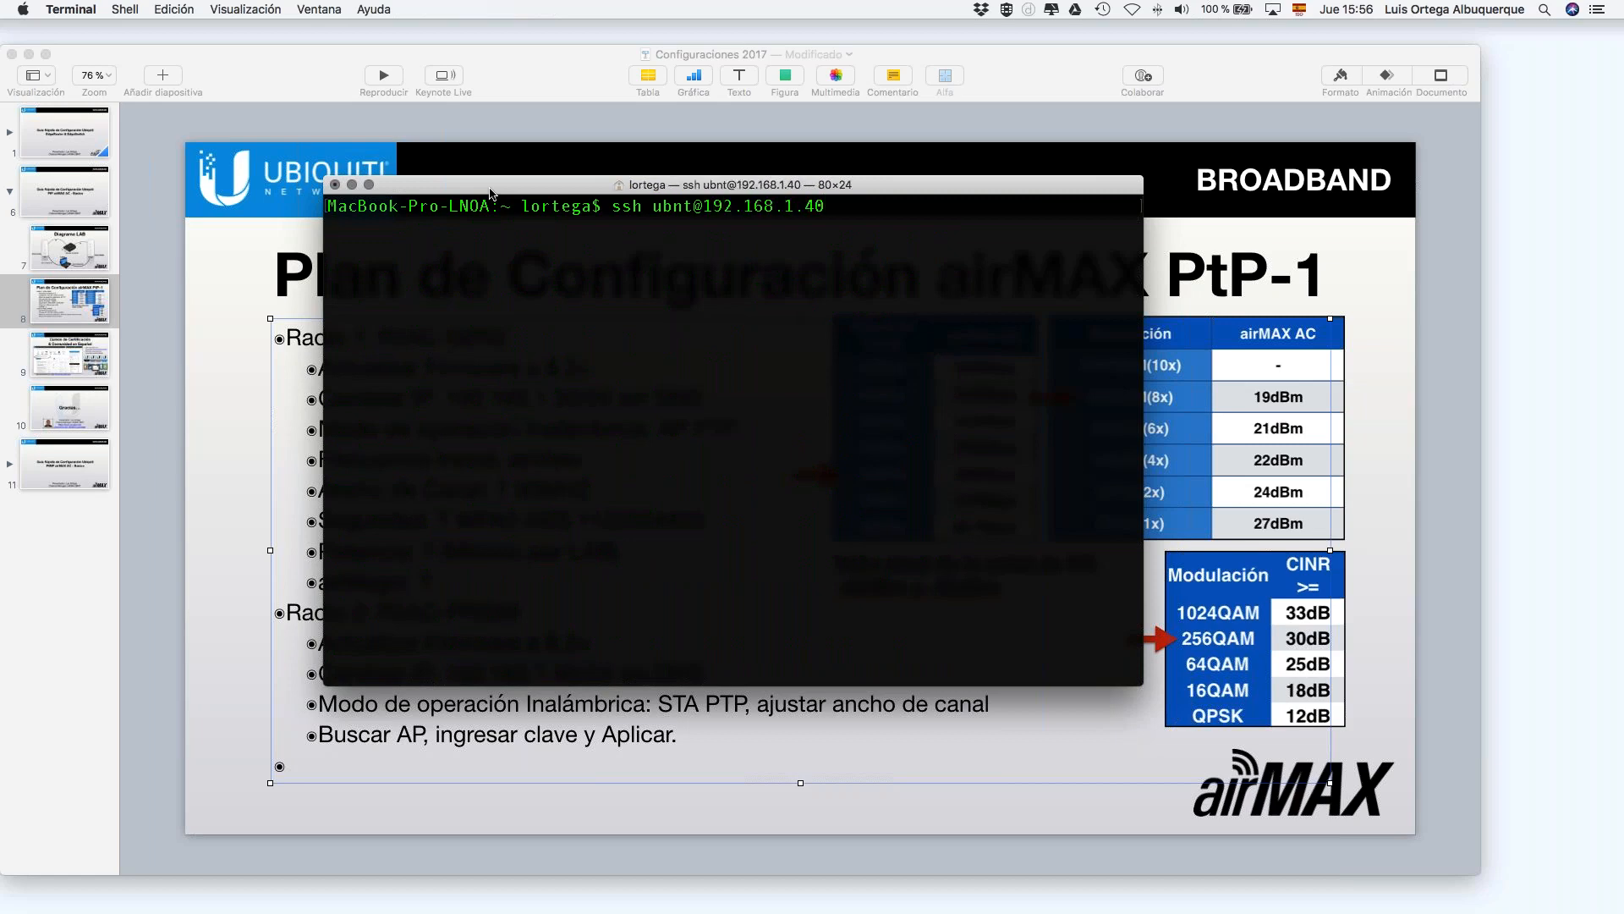
pyautogui.write('yes')
pyautogui.press('Return')
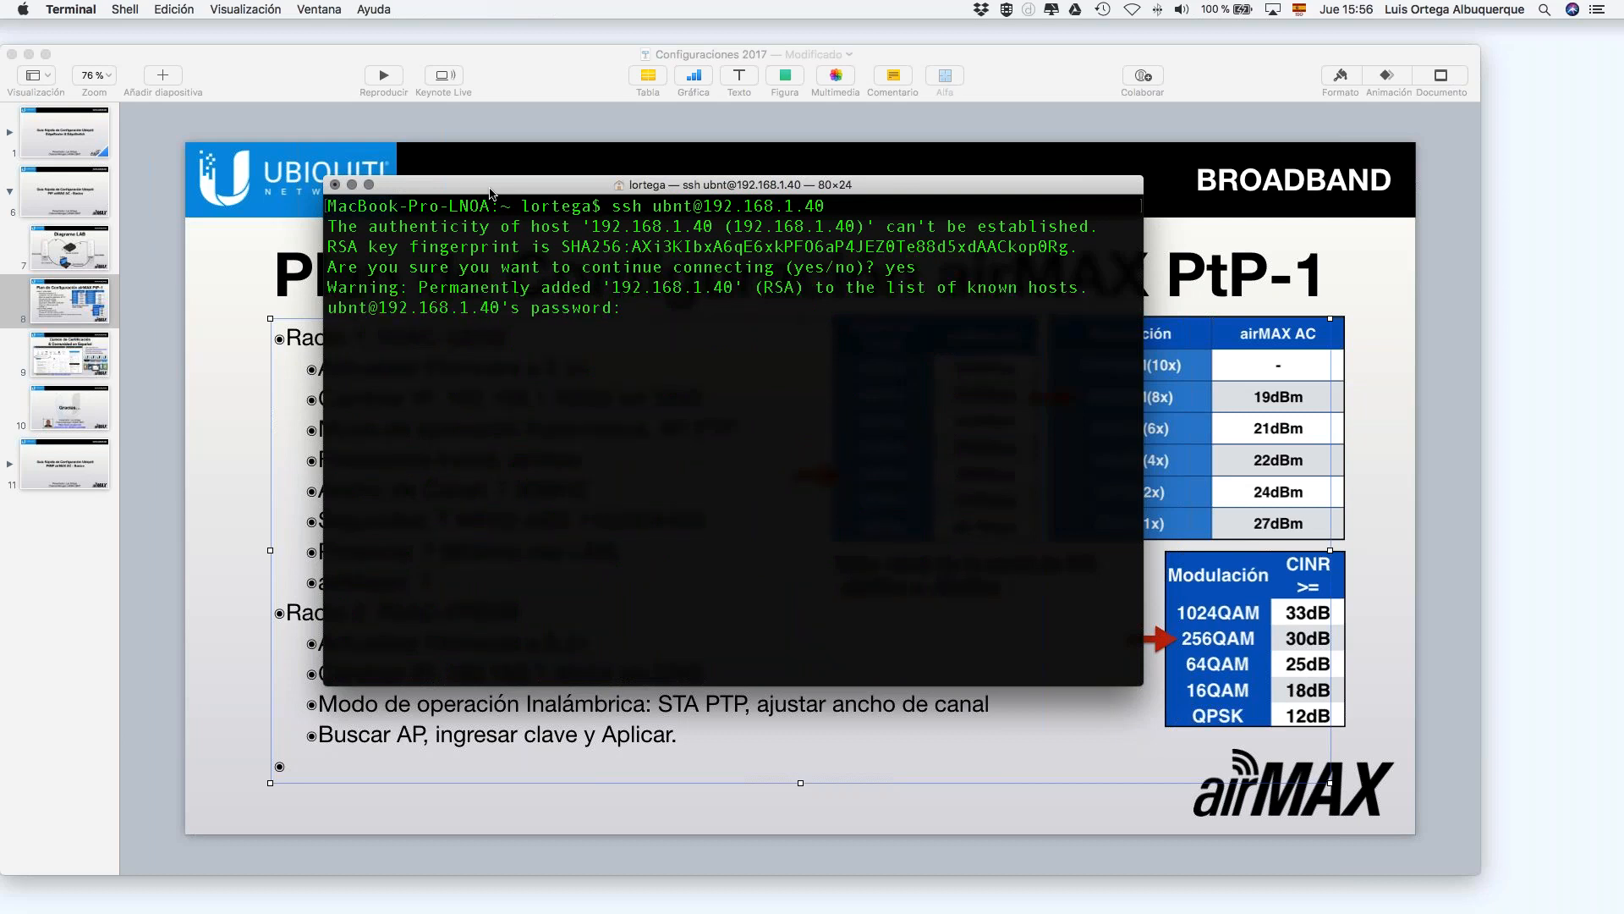
pyautogui.press('Return')
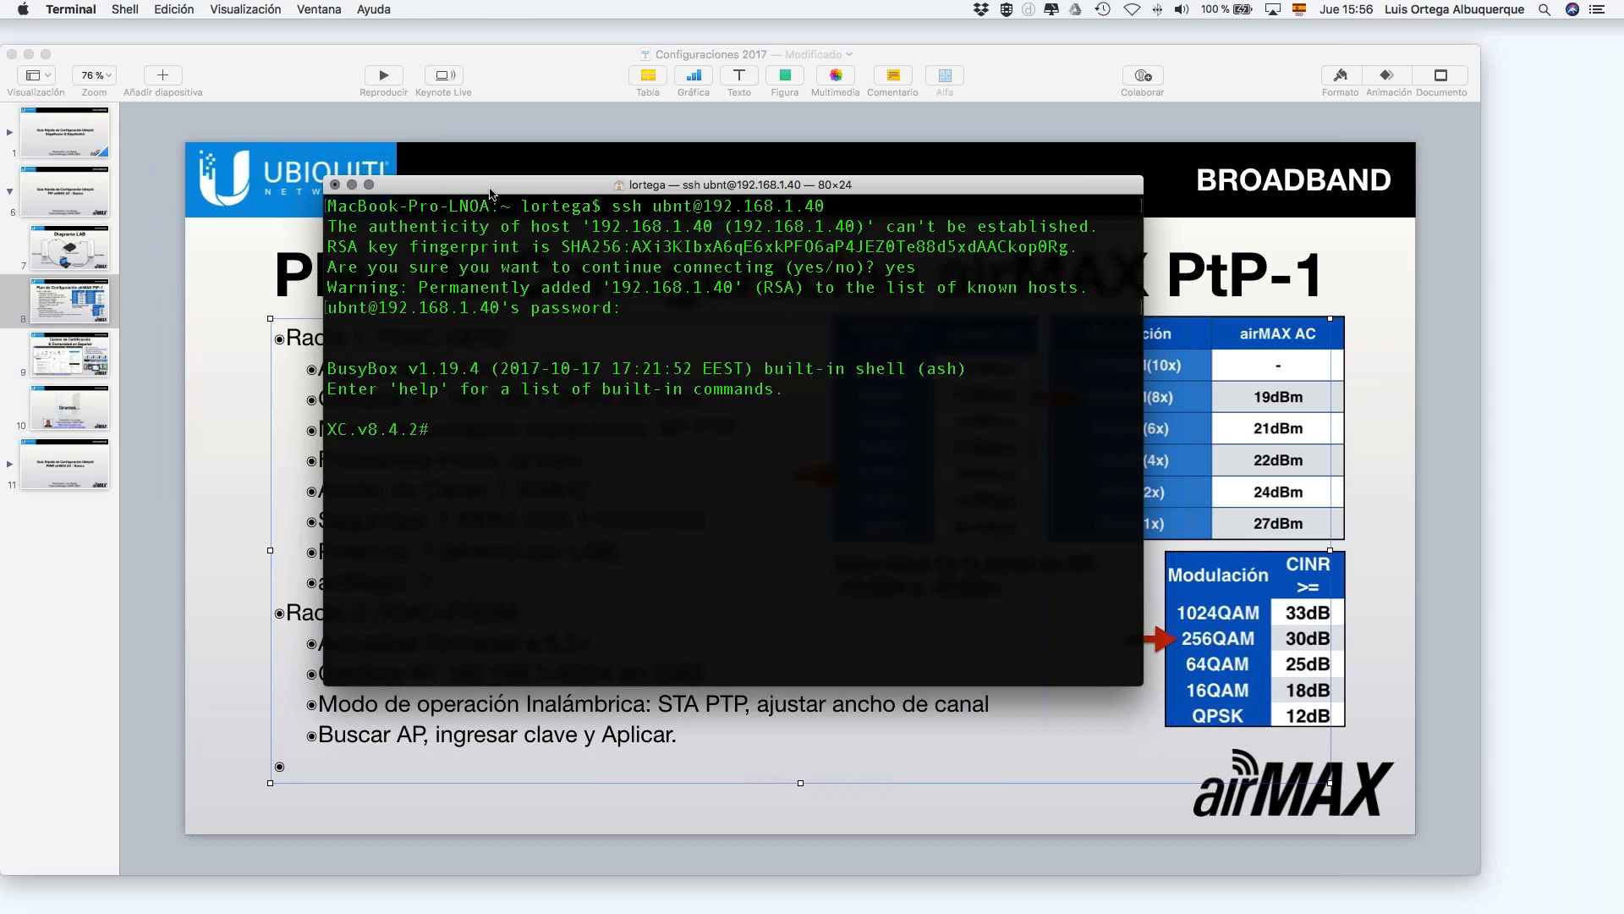
pyautogui.press('Return')
pyautogui.press('Return')
pyautogui.press('Return')
pyautogui.press('Return')
pyautogui.press('Return')
pyautogui.press('Return')
pyautogui.press('Return')
pyautogui.write('clear')
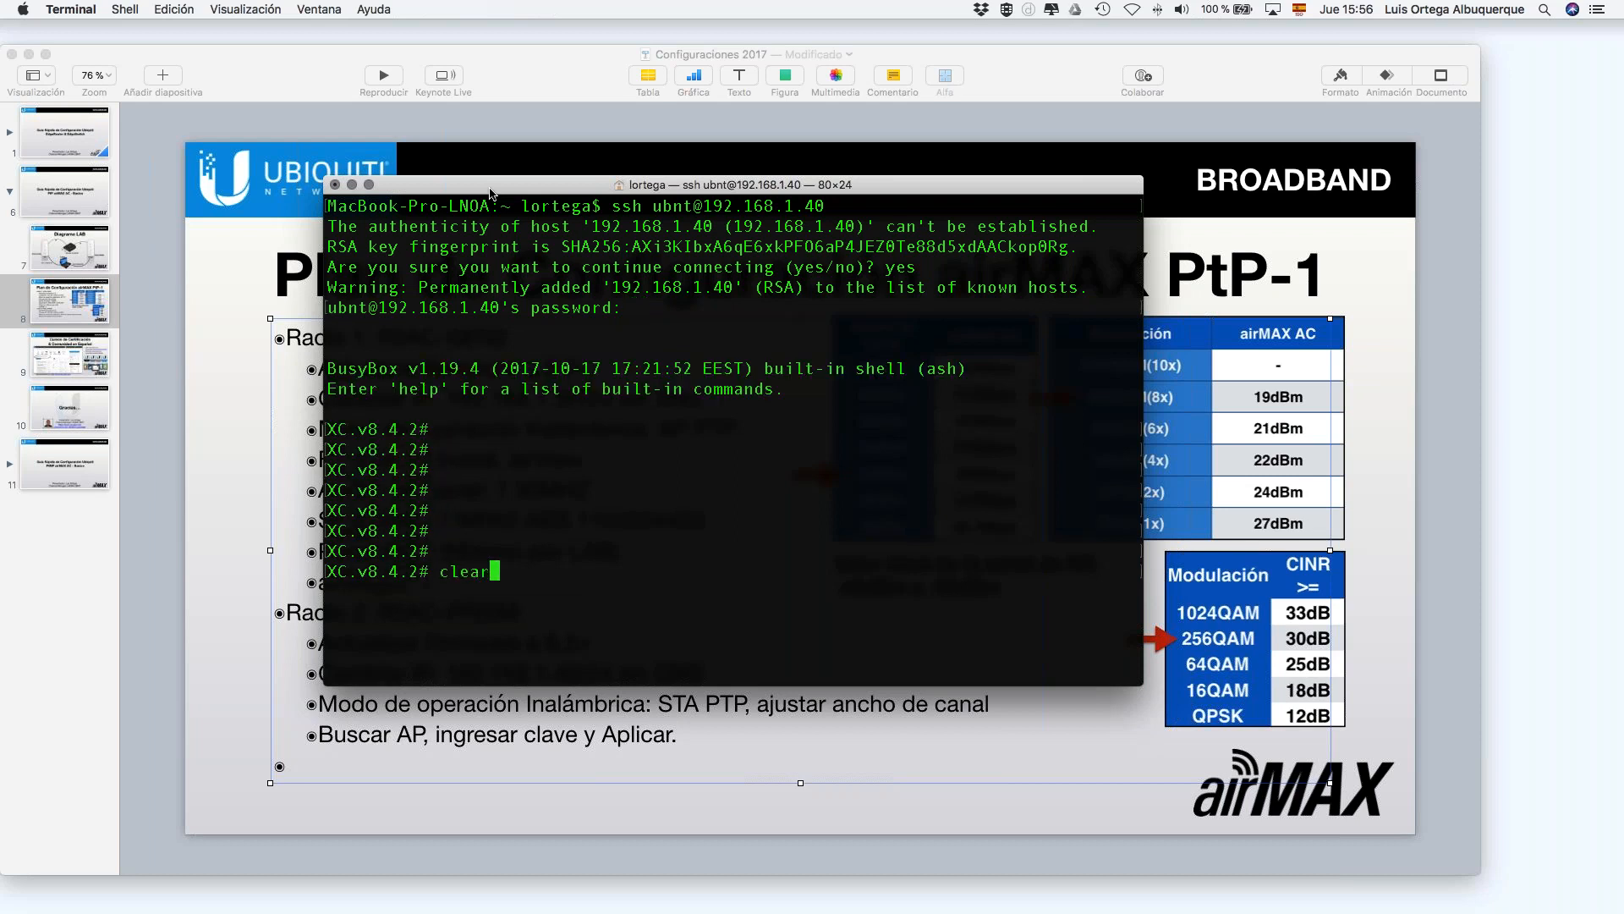
pyautogui.press('Return')
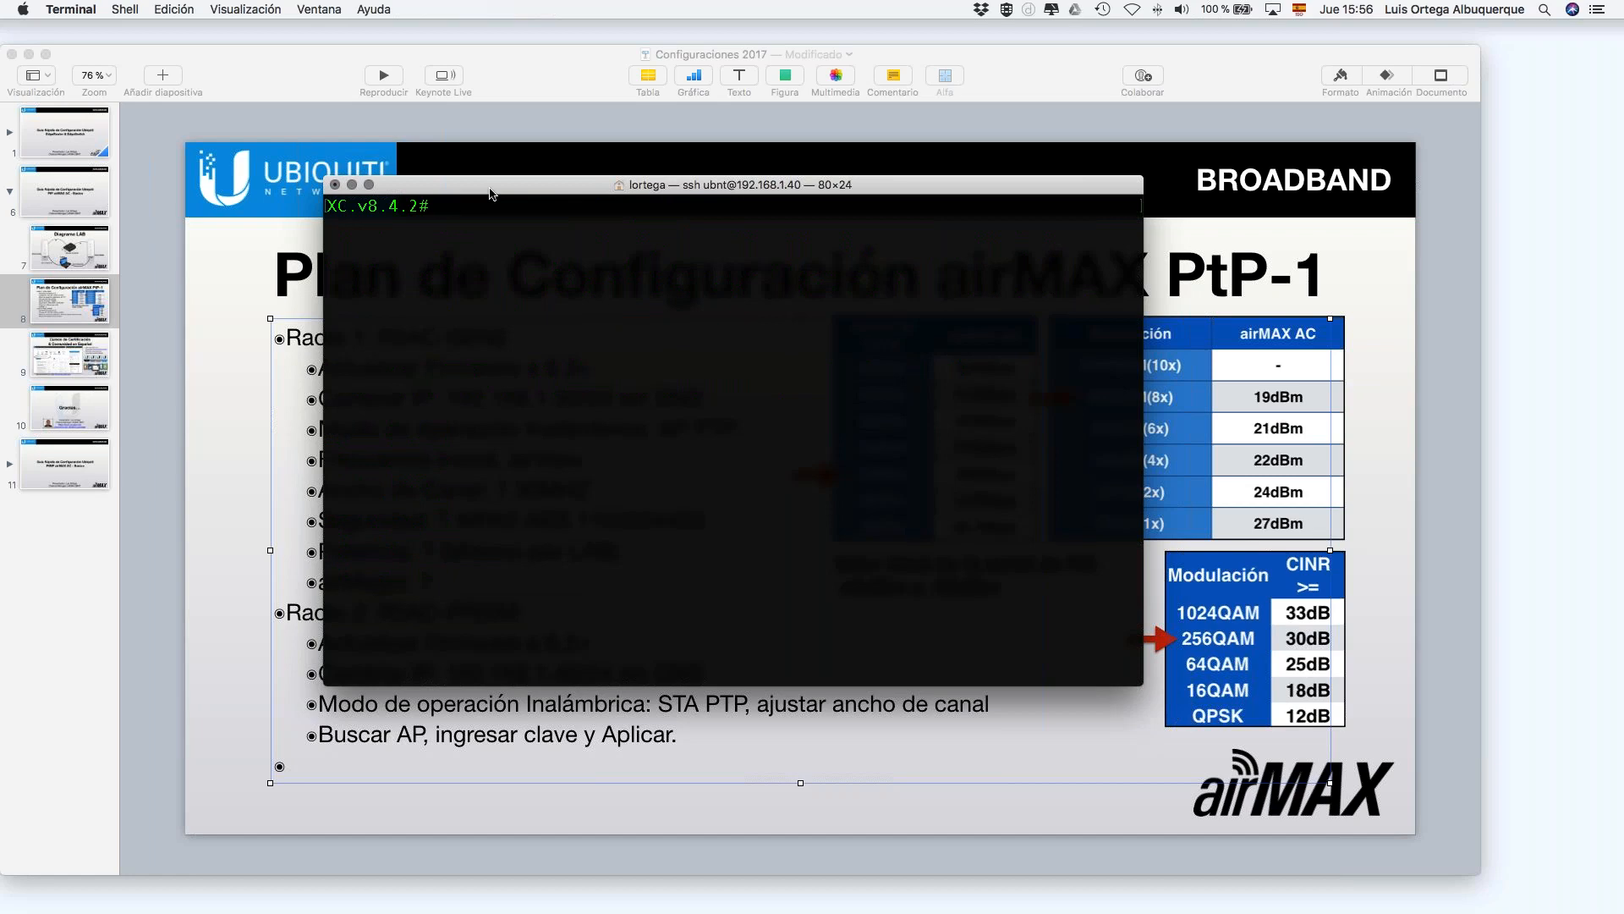
# Step: List and browse all commands available on the radio
pyautogui.press('Tab')
pyautogui.press('Tab')
pyautogui.scroll(10, 632, 327)
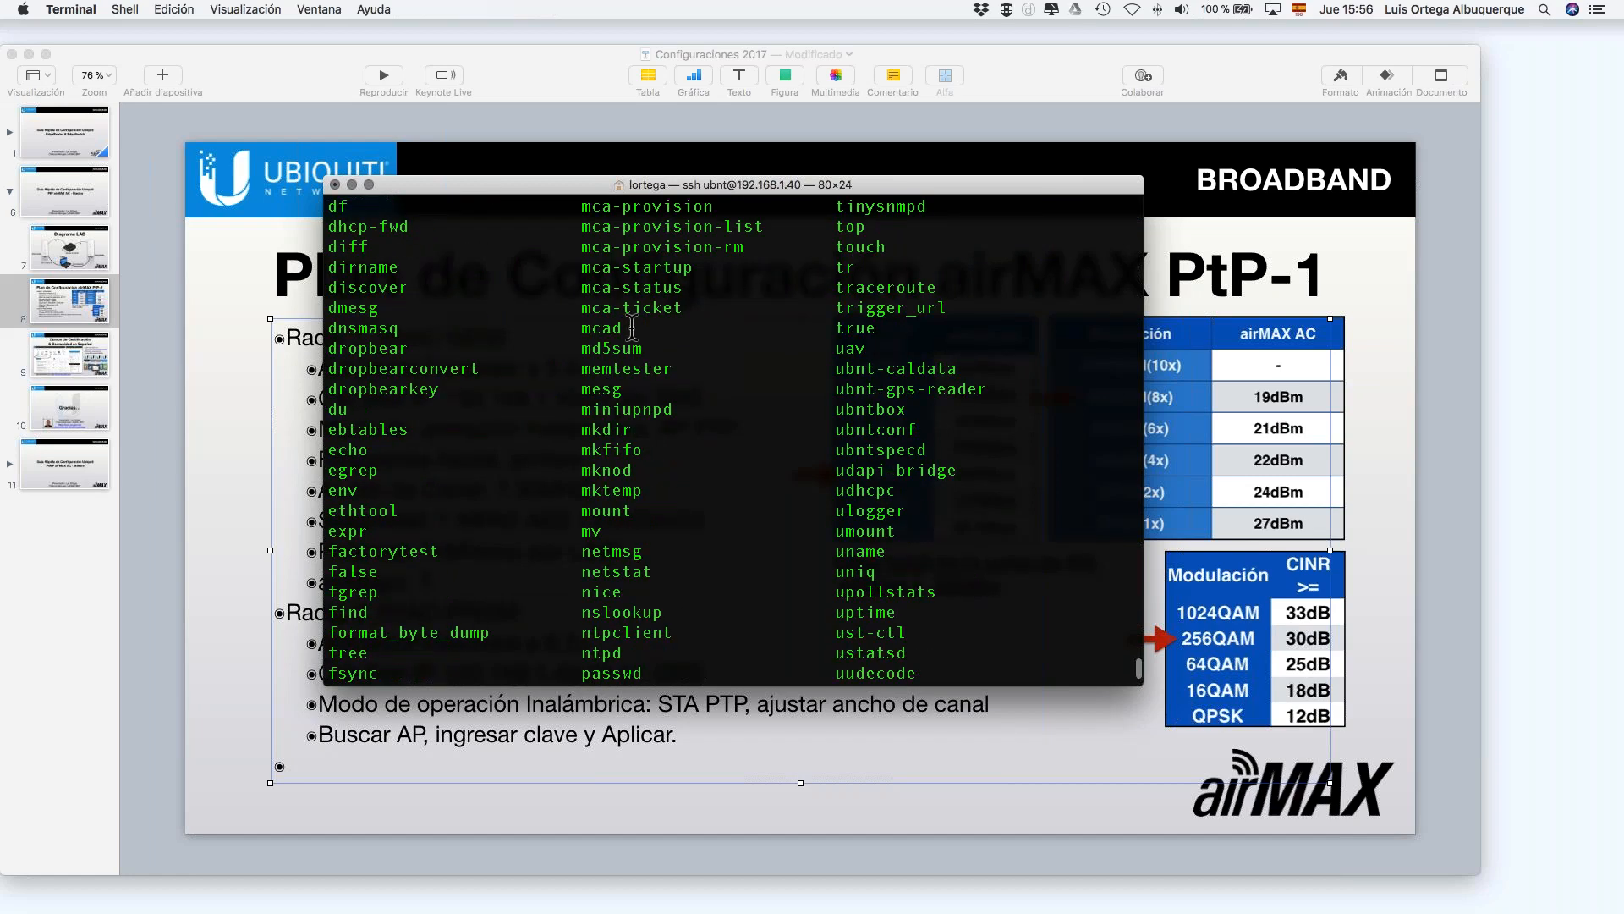
pyautogui.scroll(10, 632, 327)
pyautogui.scroll(-15, 632, 327)
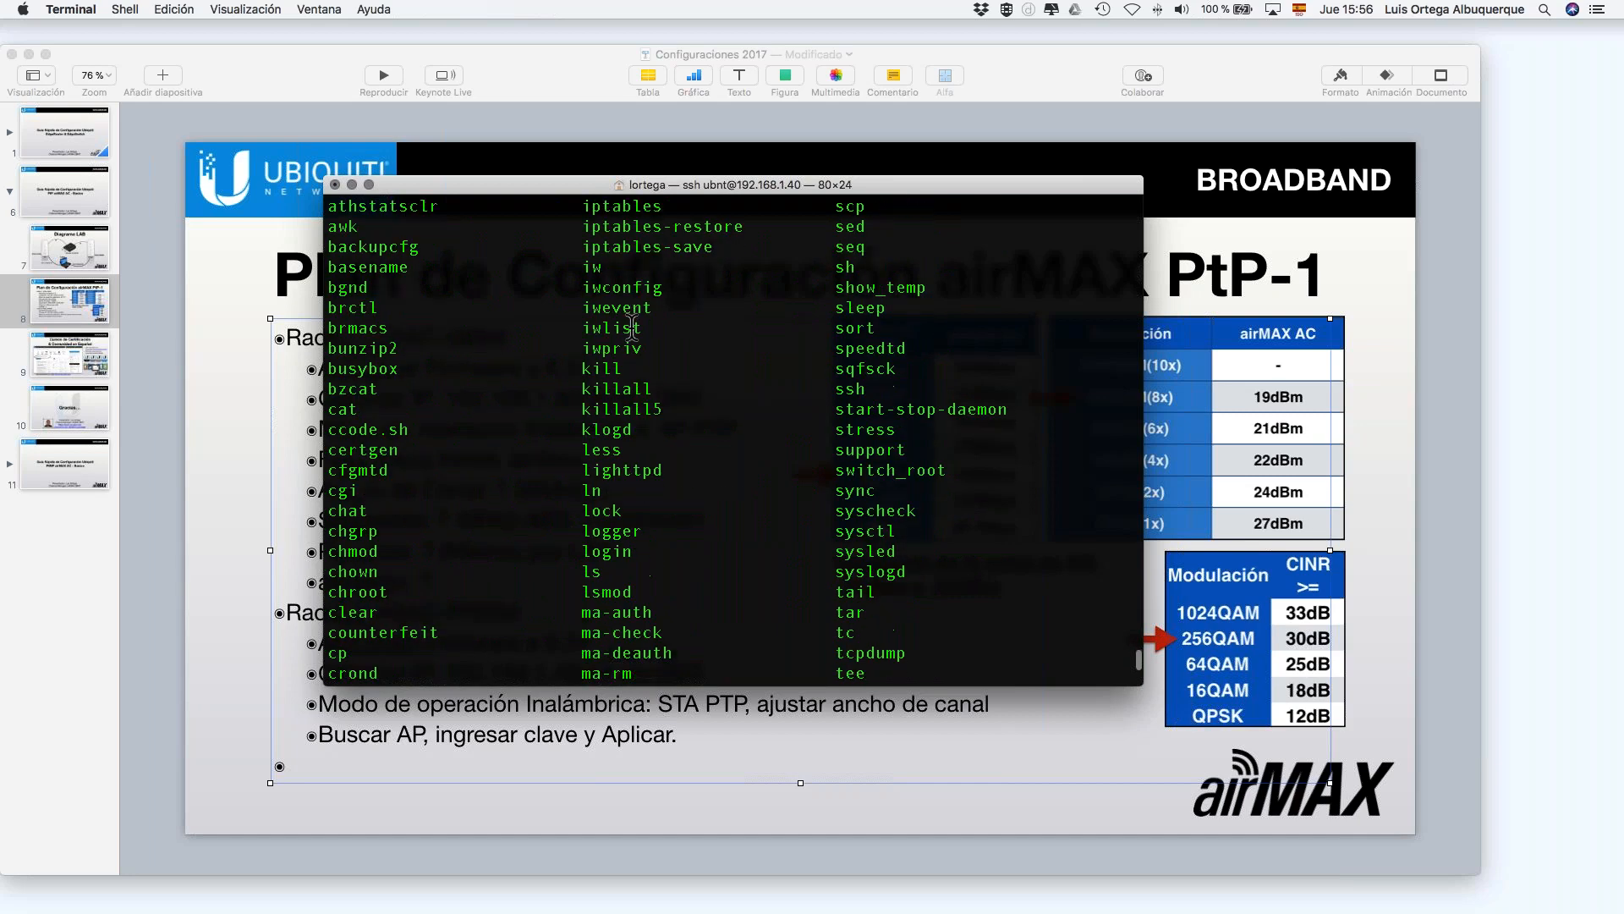
pyautogui.scroll(-5, 632, 328)
pyautogui.scroll(-5, 632, 327)
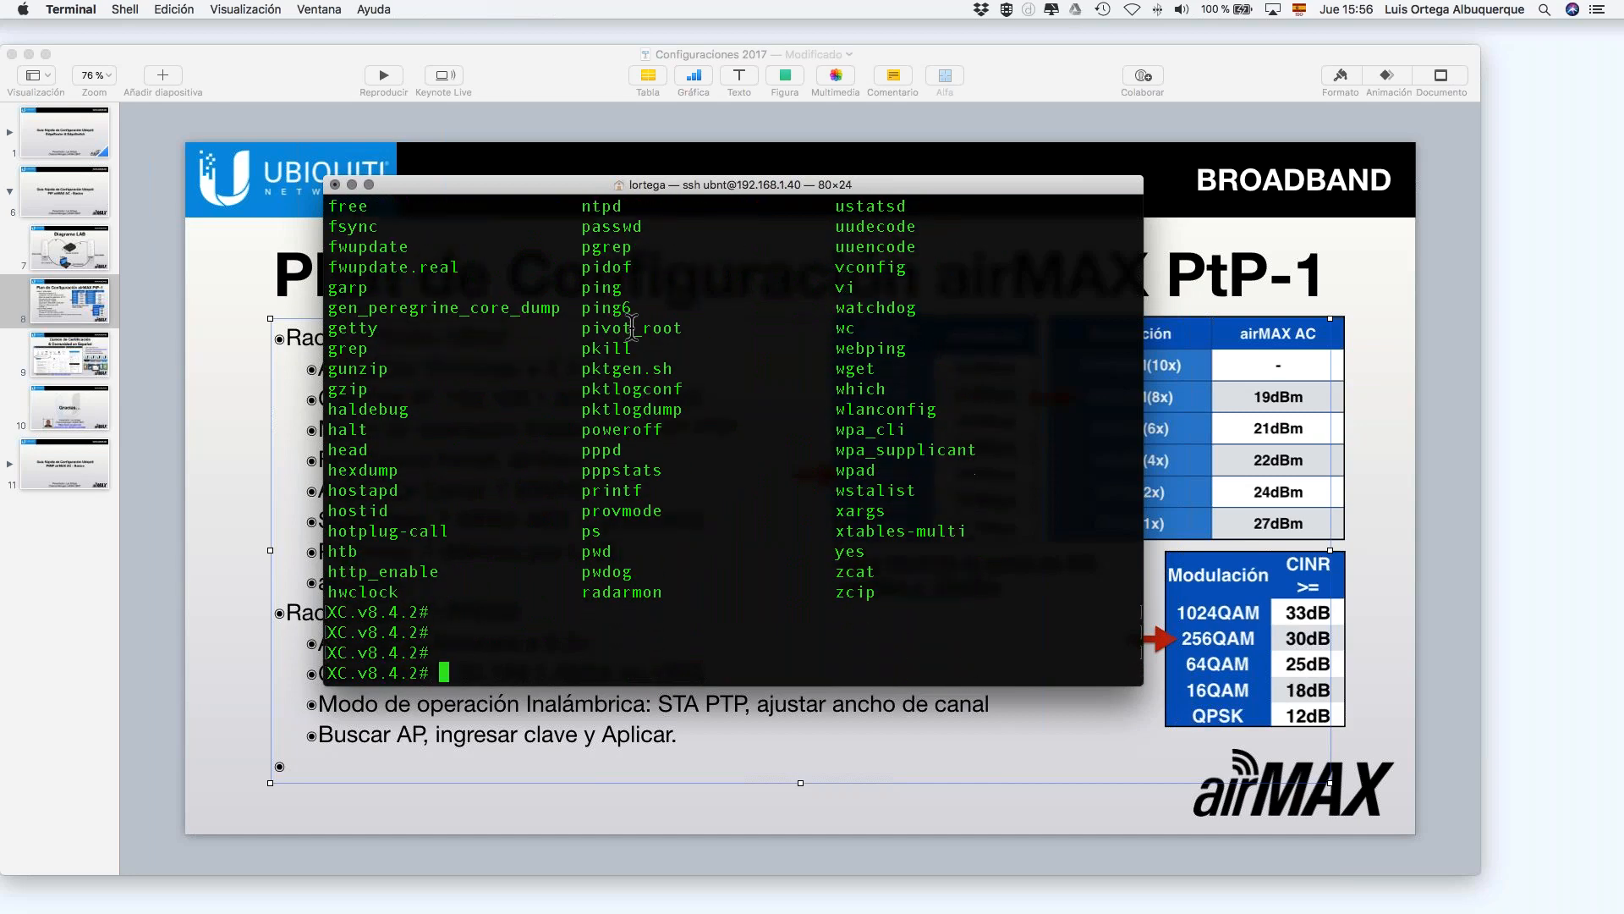
# Step: Run top to view the radio's running processes, then quit it
pyautogui.write('top')
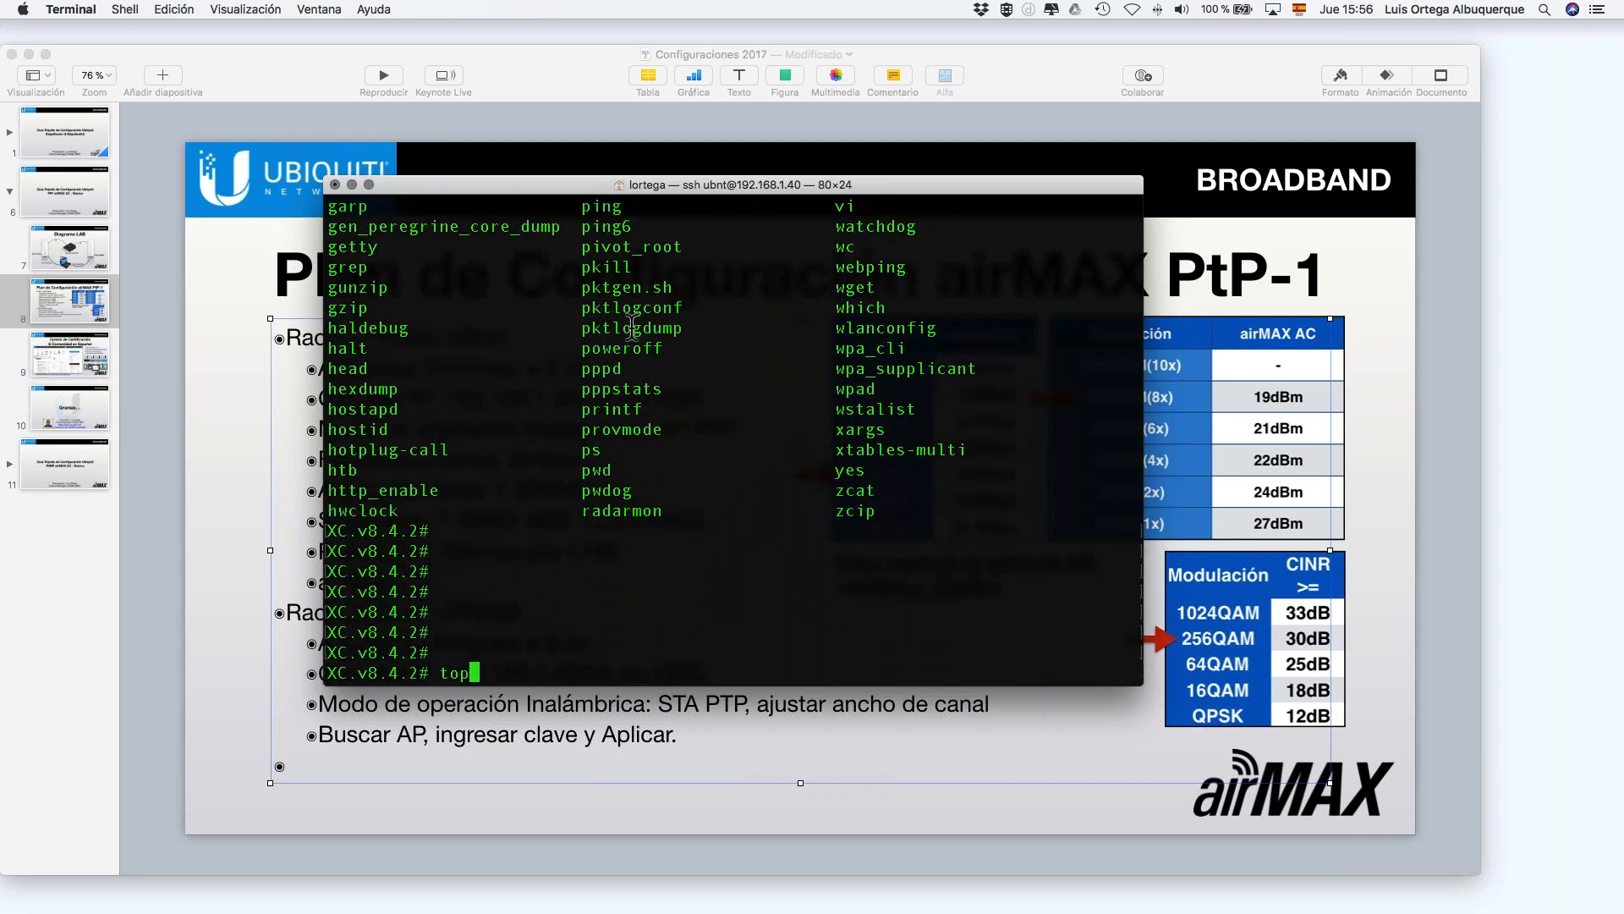
pyautogui.press('Return')
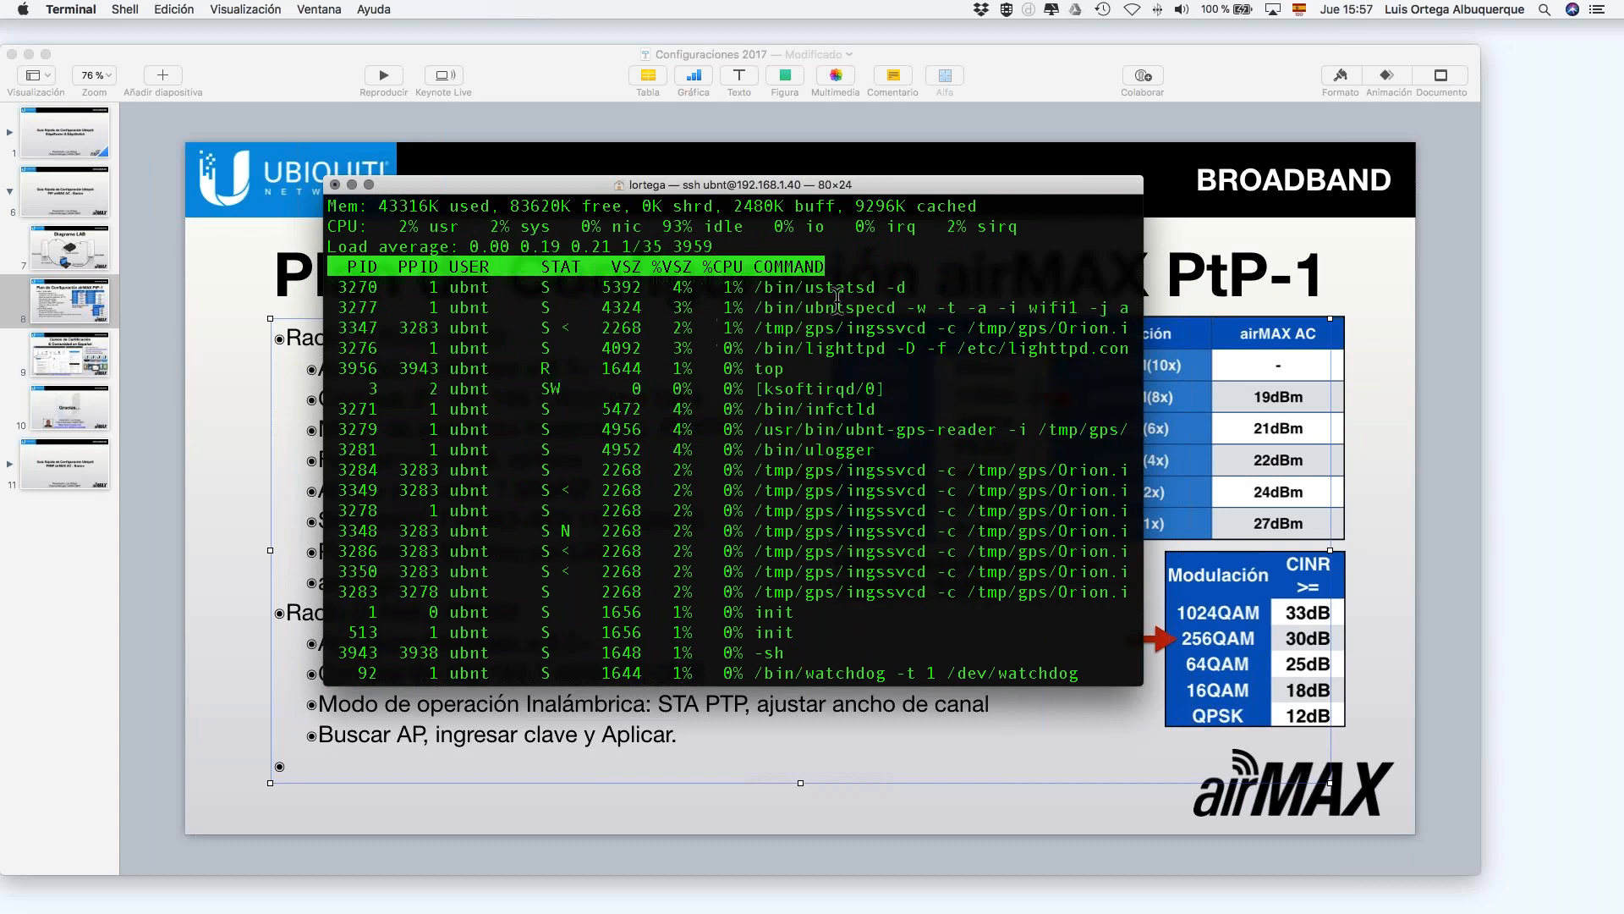
pyautogui.hotkey('ctrl', 'c')
pyautogui.press('Return')
pyautogui.press('Return')
pyautogui.press('Return')
pyautogui.write('top')
pyautogui.press('BackSpace')
pyautogui.press('BackSpace')
pyautogui.press('BackSpace')
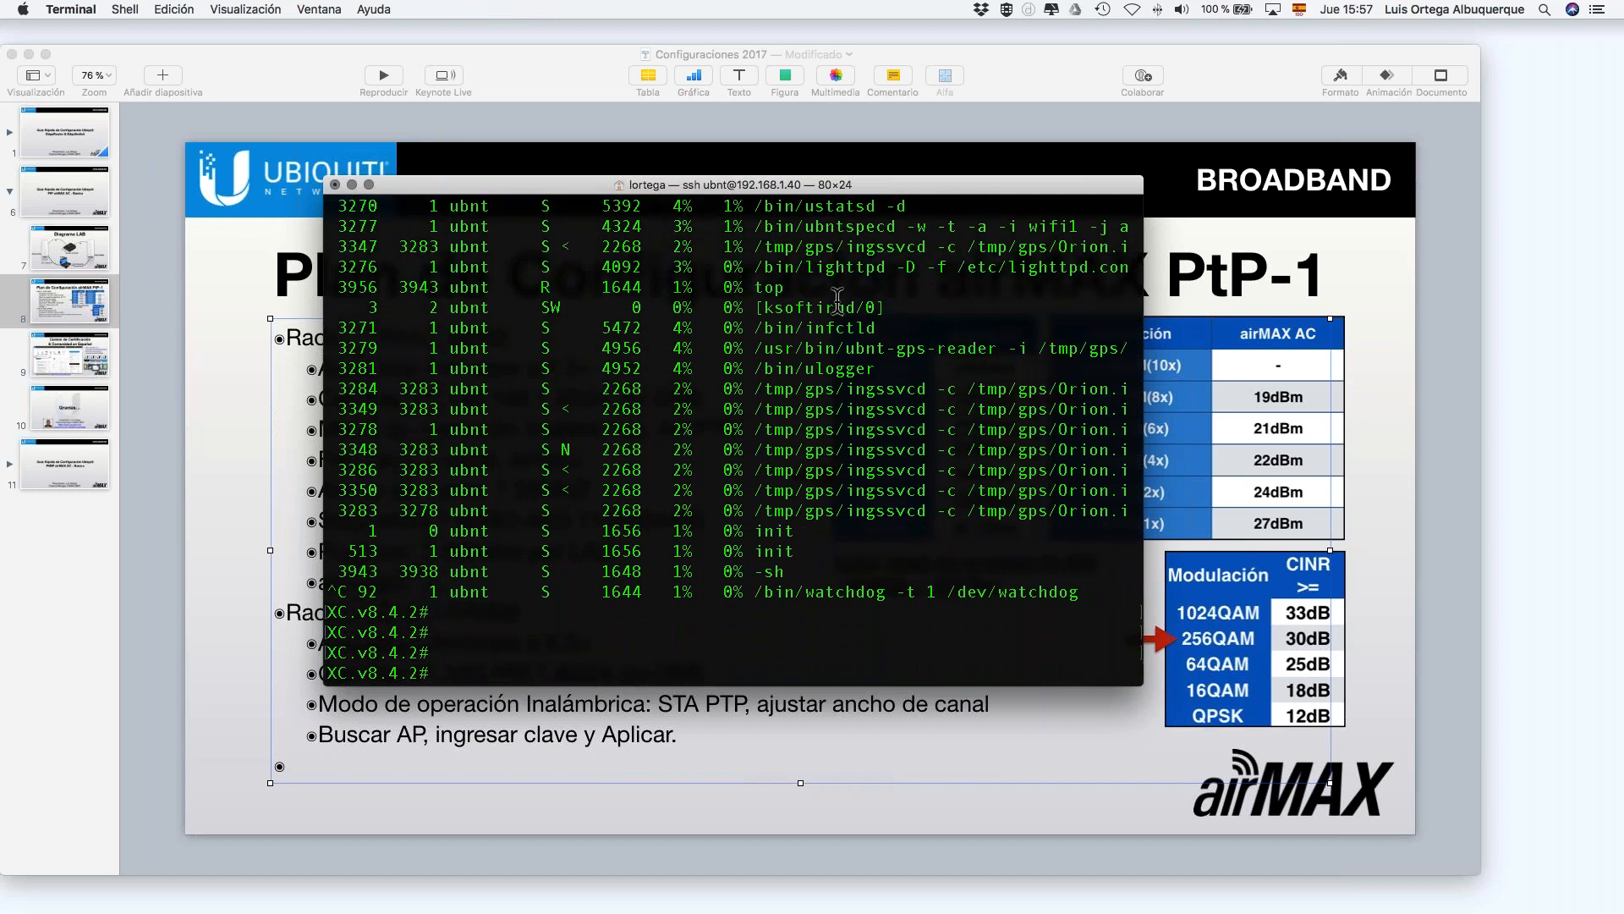
# Step: Run iwconfig to check ath0 on ubnt_CET: 5.19 GHz, signal −48 dBm, noise −87 dBm
pyautogui.write('iw')
pyautogui.press('Tab')
pyautogui.press('Tab')
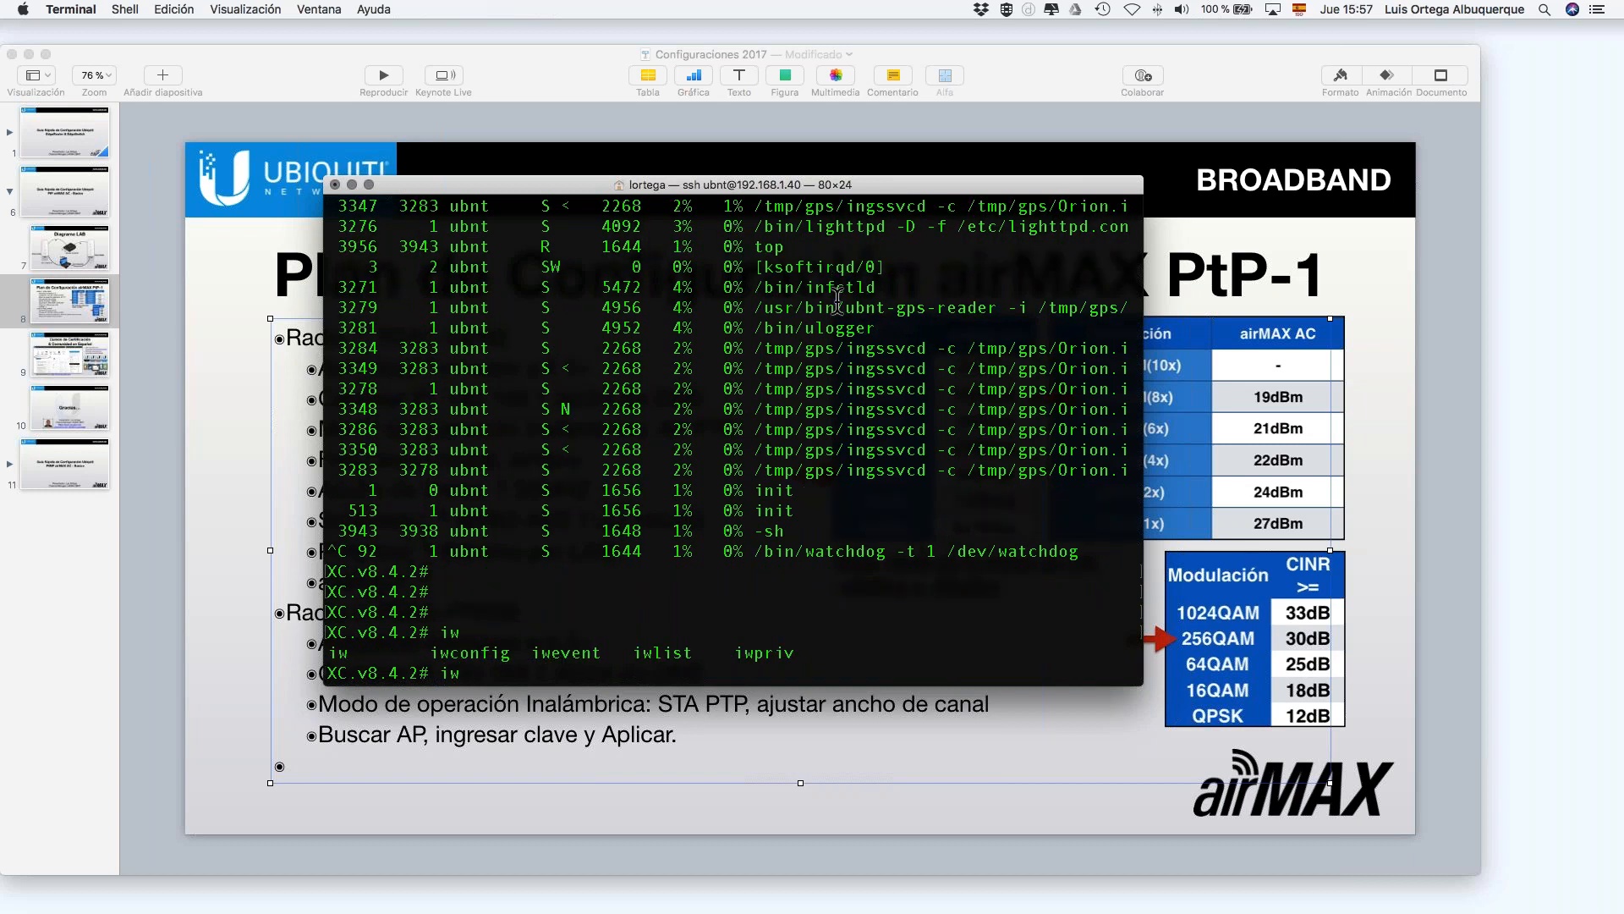
pyautogui.write('config')
pyautogui.press('Return')
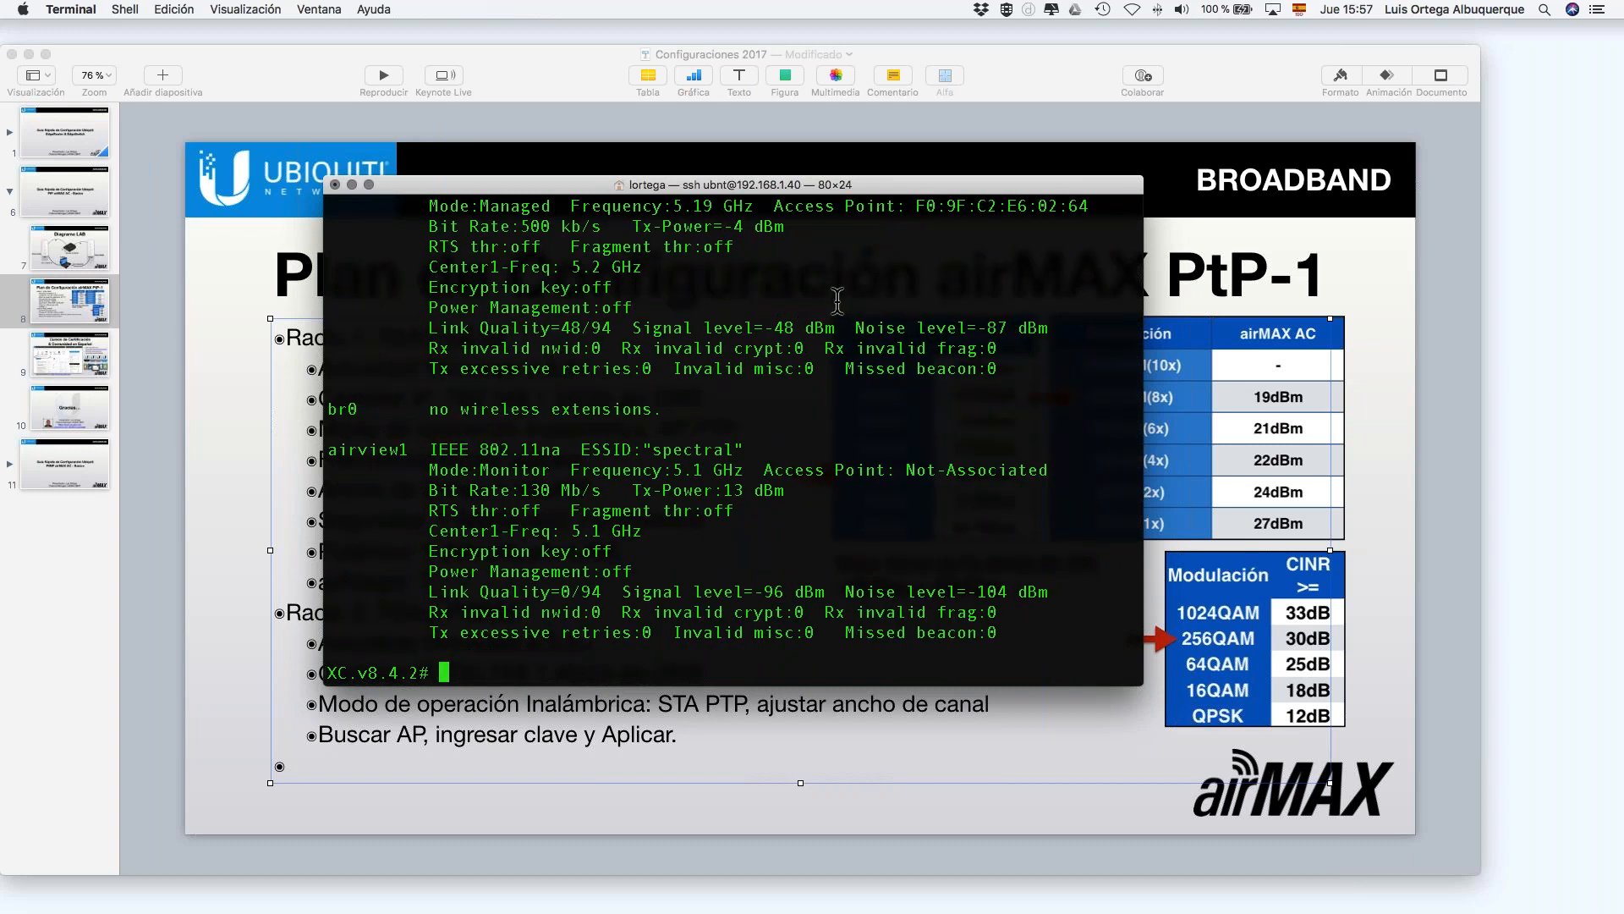
pyautogui.scroll(5, 752, 432)
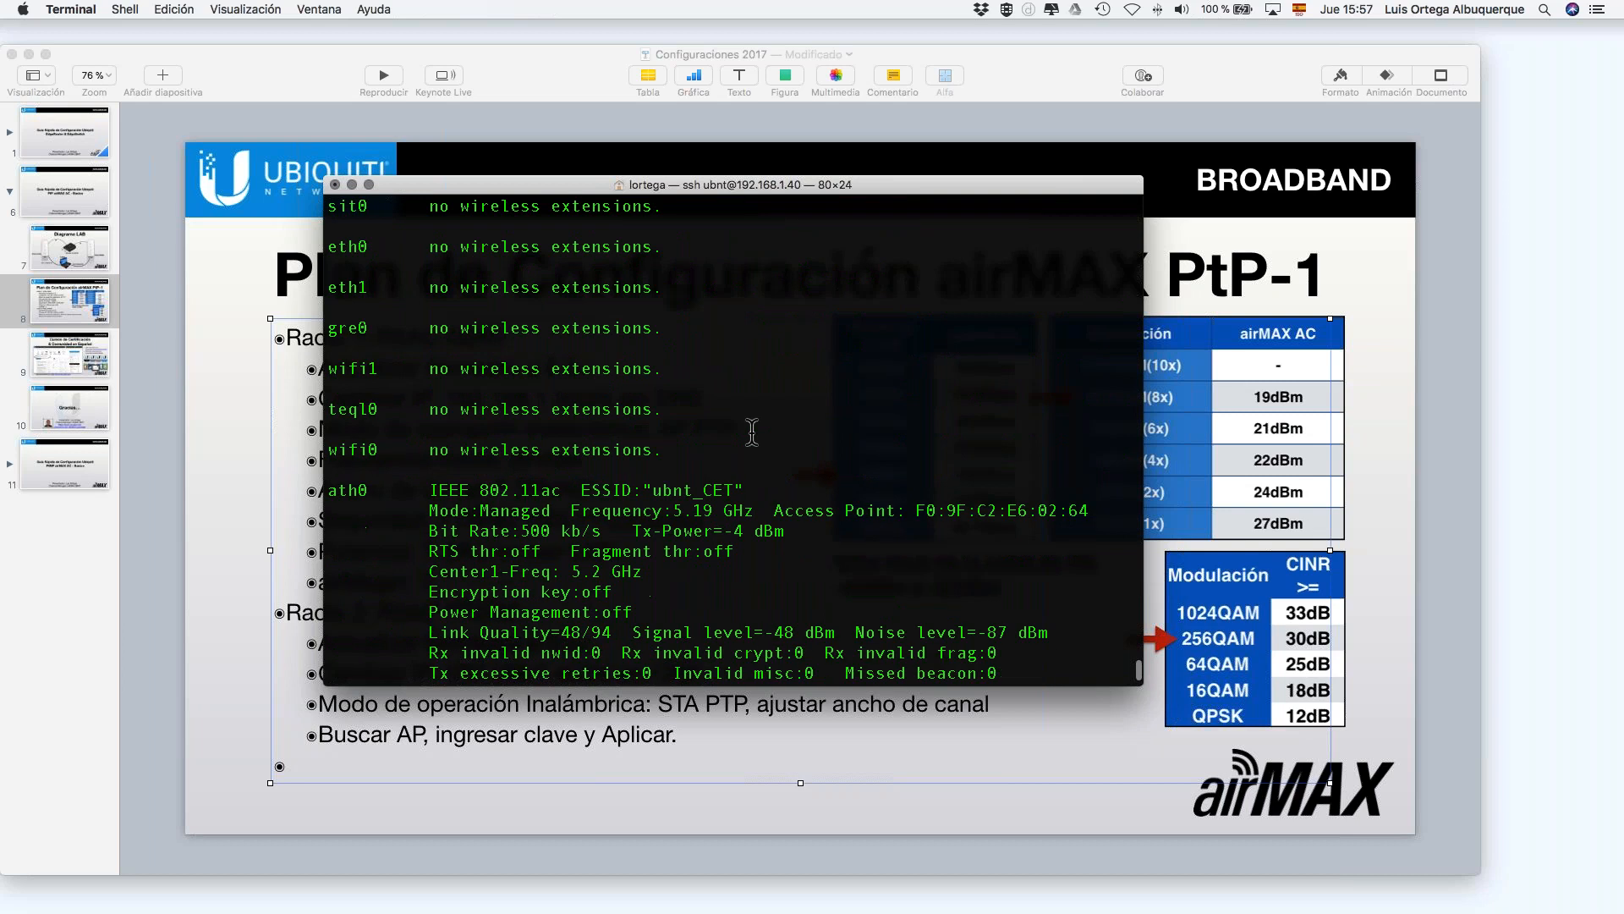
pyautogui.scroll(-3, 640, 439)
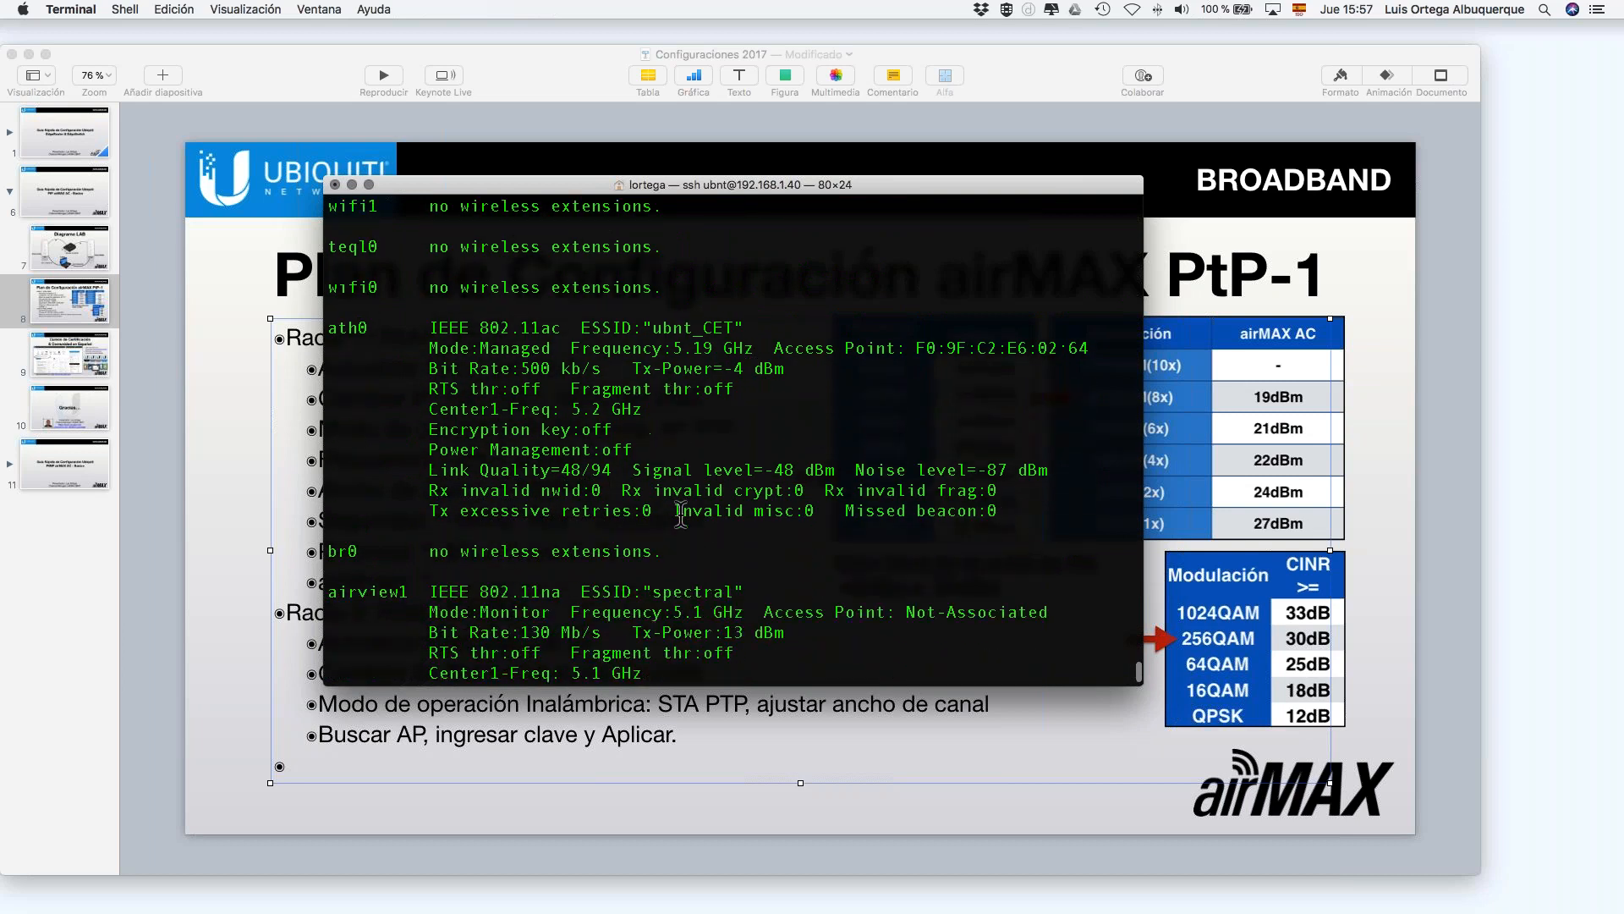
pyautogui.scroll(-7, 719, 491)
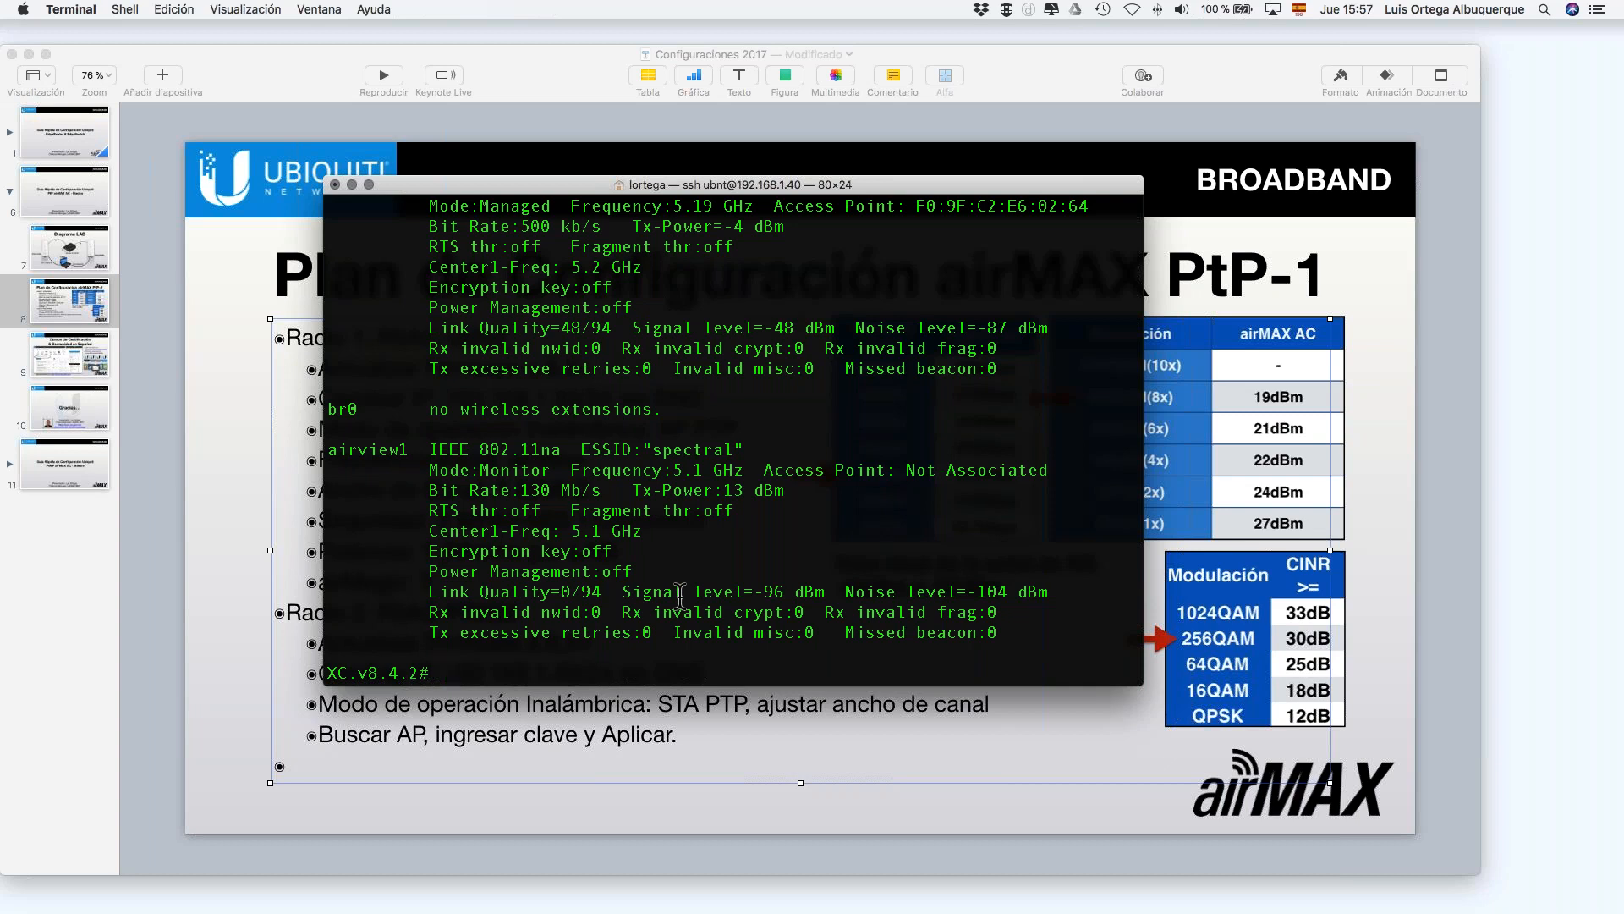
# Step: Scroll back over the iwconfig output for the radio's ath0 interface
pyautogui.scroll(5, 774, 393)
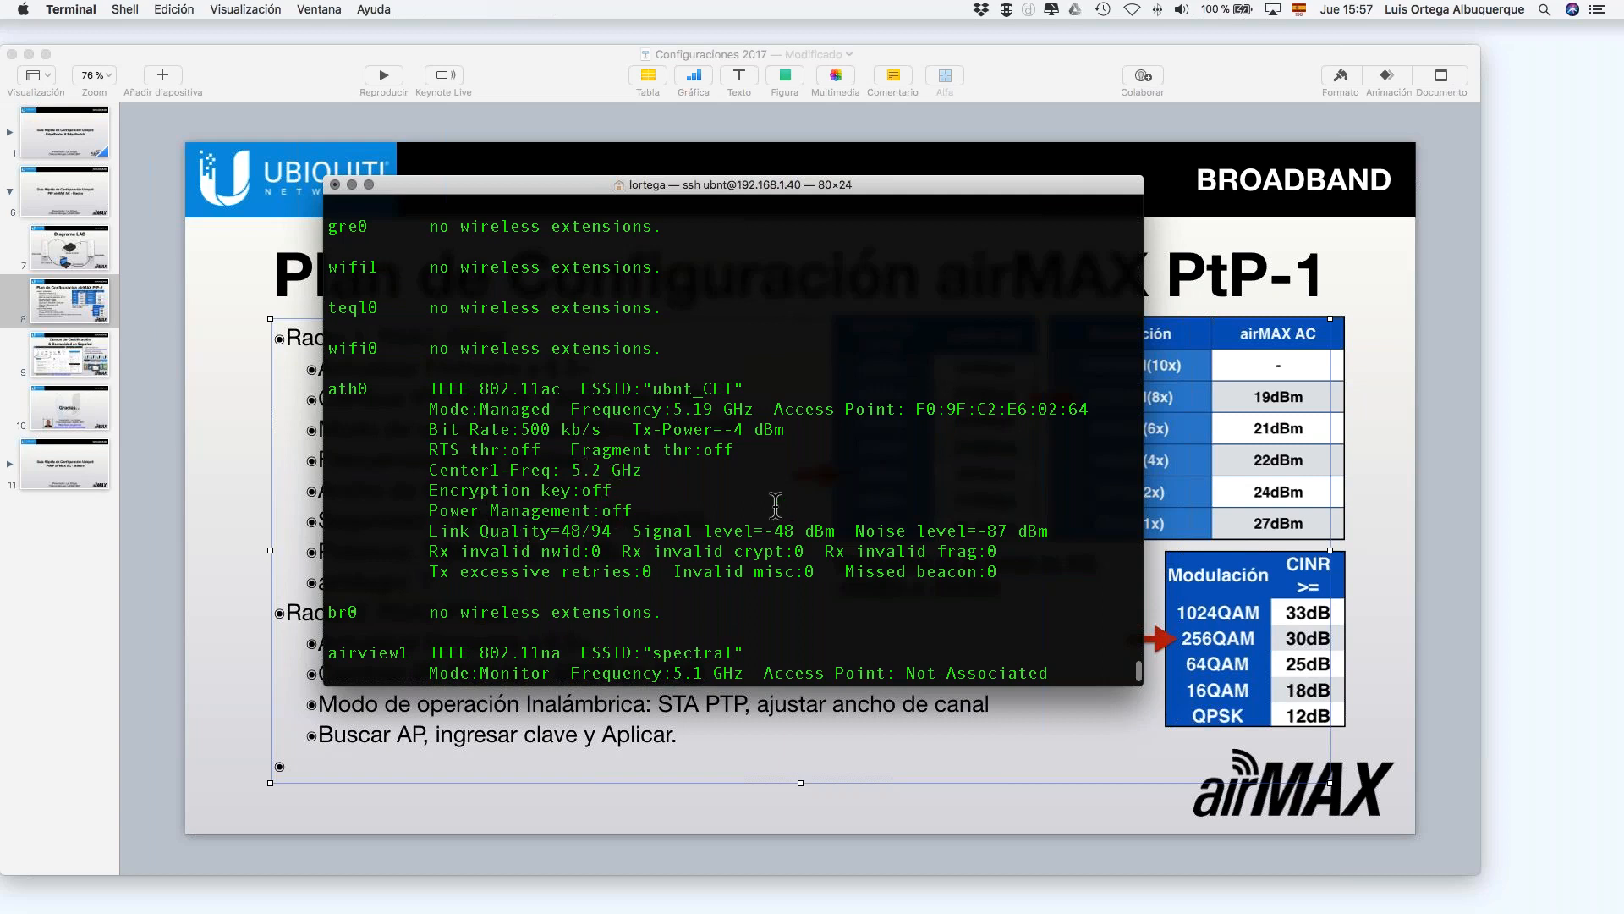
pyautogui.scroll(-3, 772, 531)
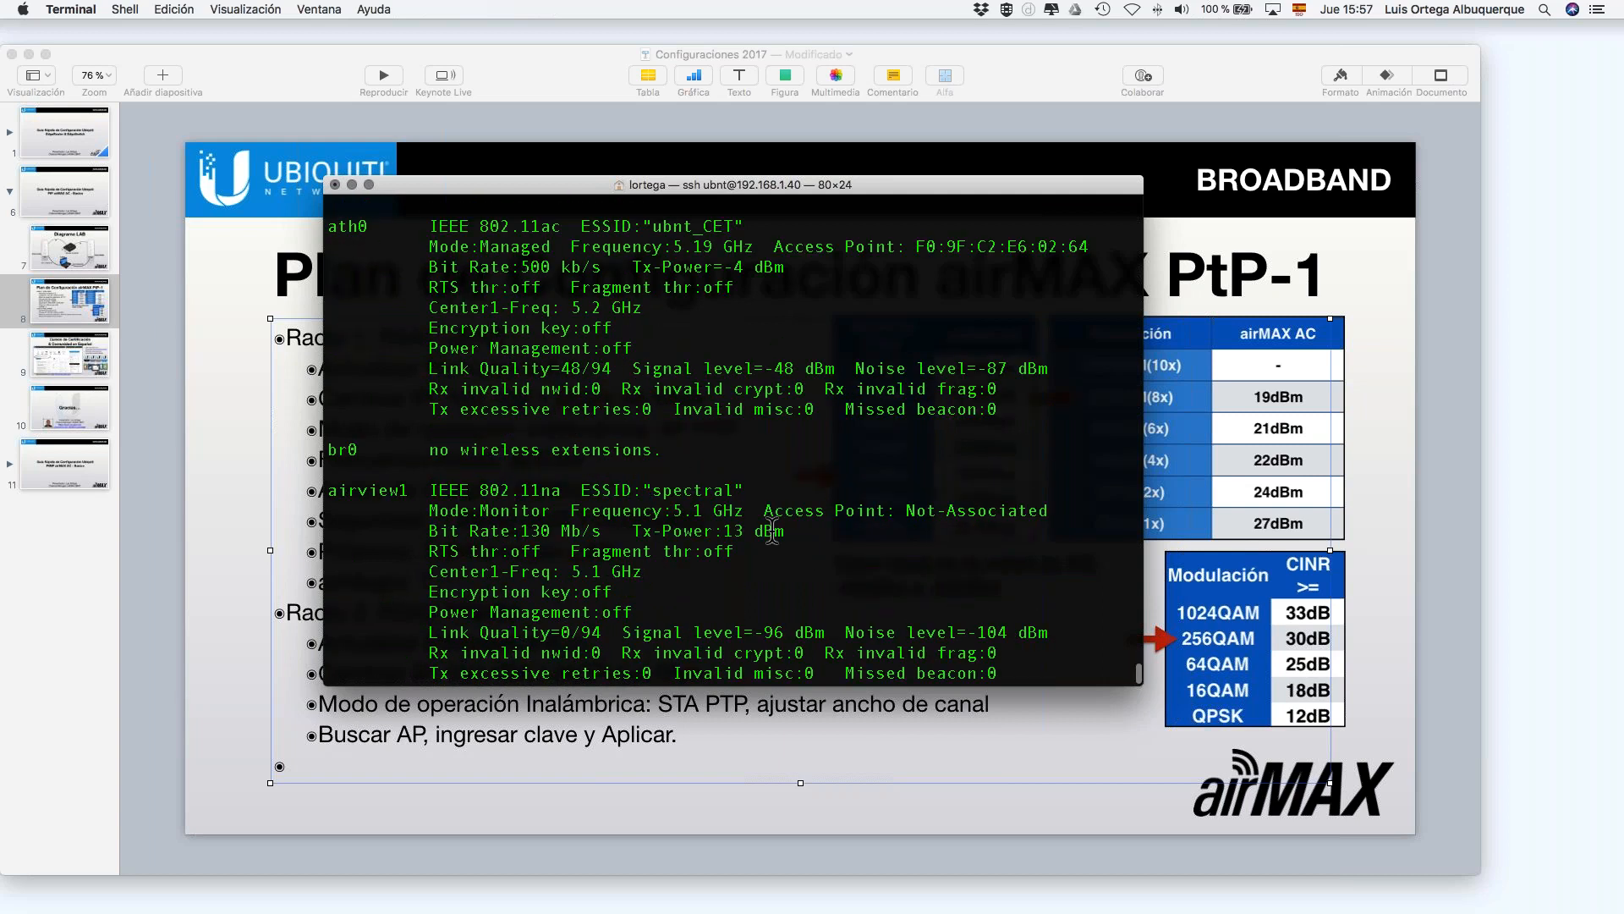
pyautogui.scroll(-1, 773, 531)
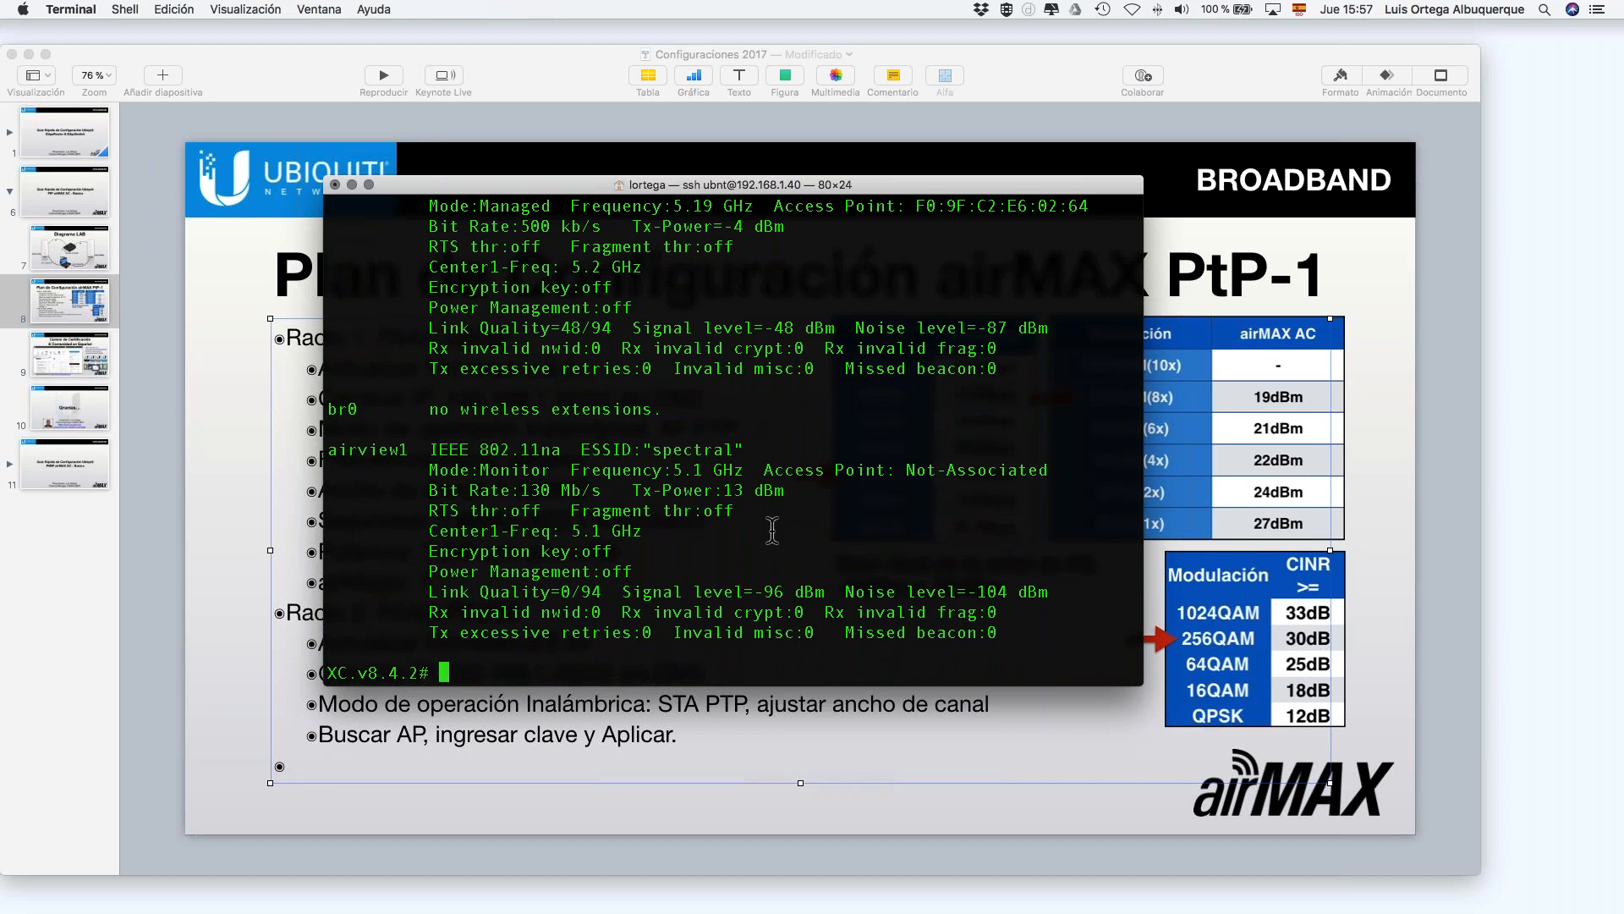
# Step: Try completing 'up' and 'wg', then run icmp, which returns 'icmp: not found'
pyautogui.write('up')
pyautogui.press('Tab')
pyautogui.press('Tab')
pyautogui.press('BackSpace')
pyautogui.press('BackSpace')
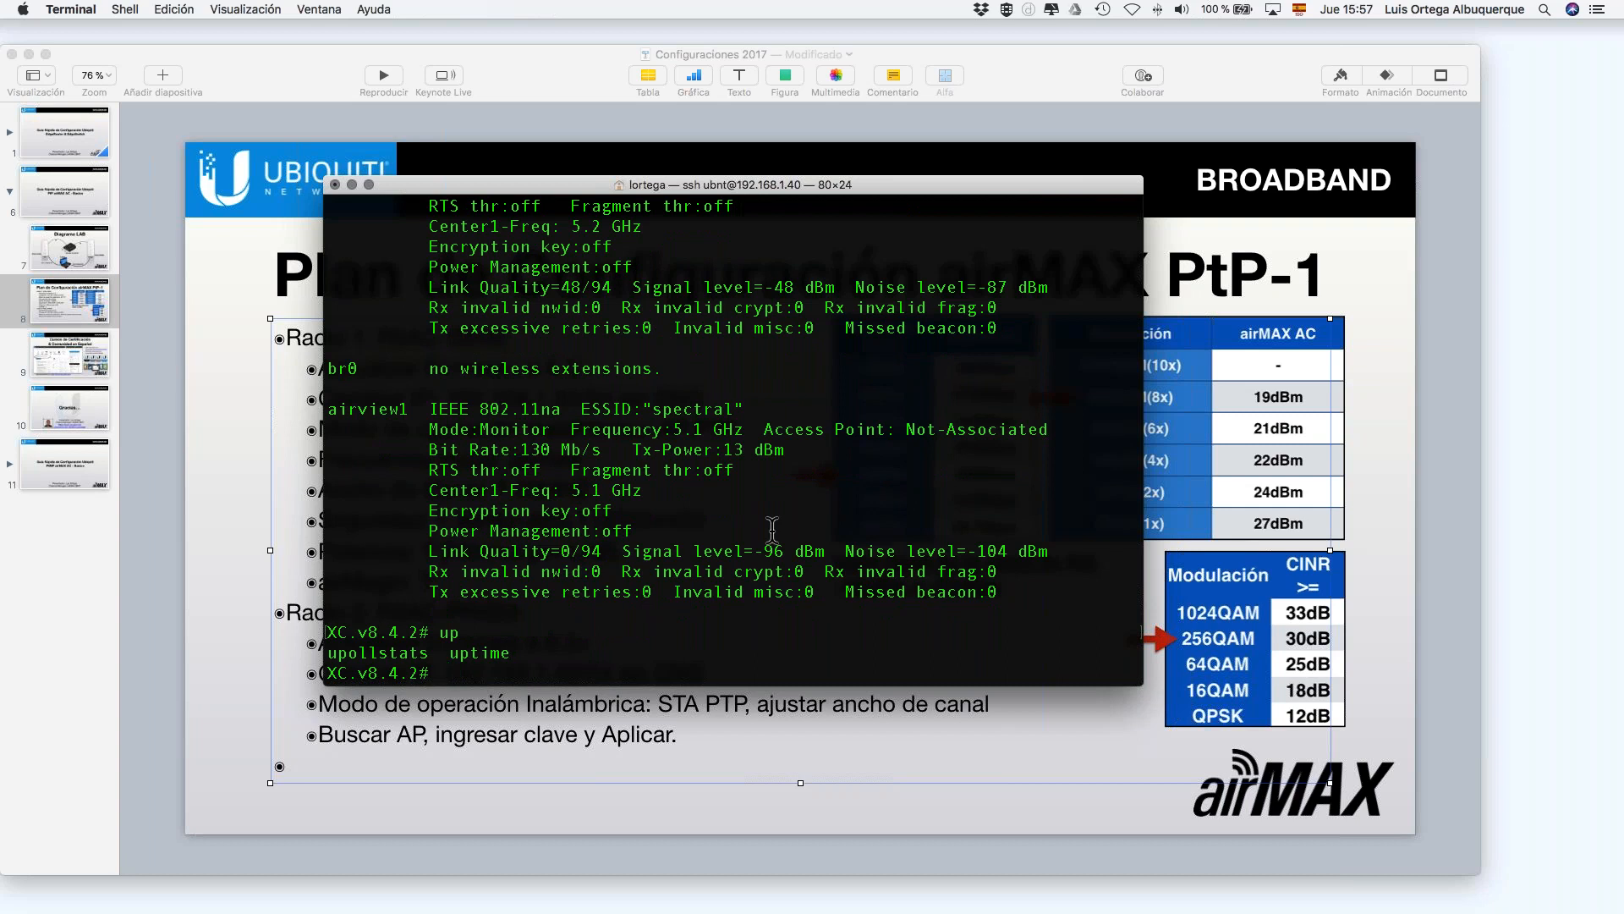
pyautogui.write('wg')
pyautogui.press('BackSpace')
pyautogui.press('BackSpace')
pyautogui.write('icmp')
pyautogui.press('Return')
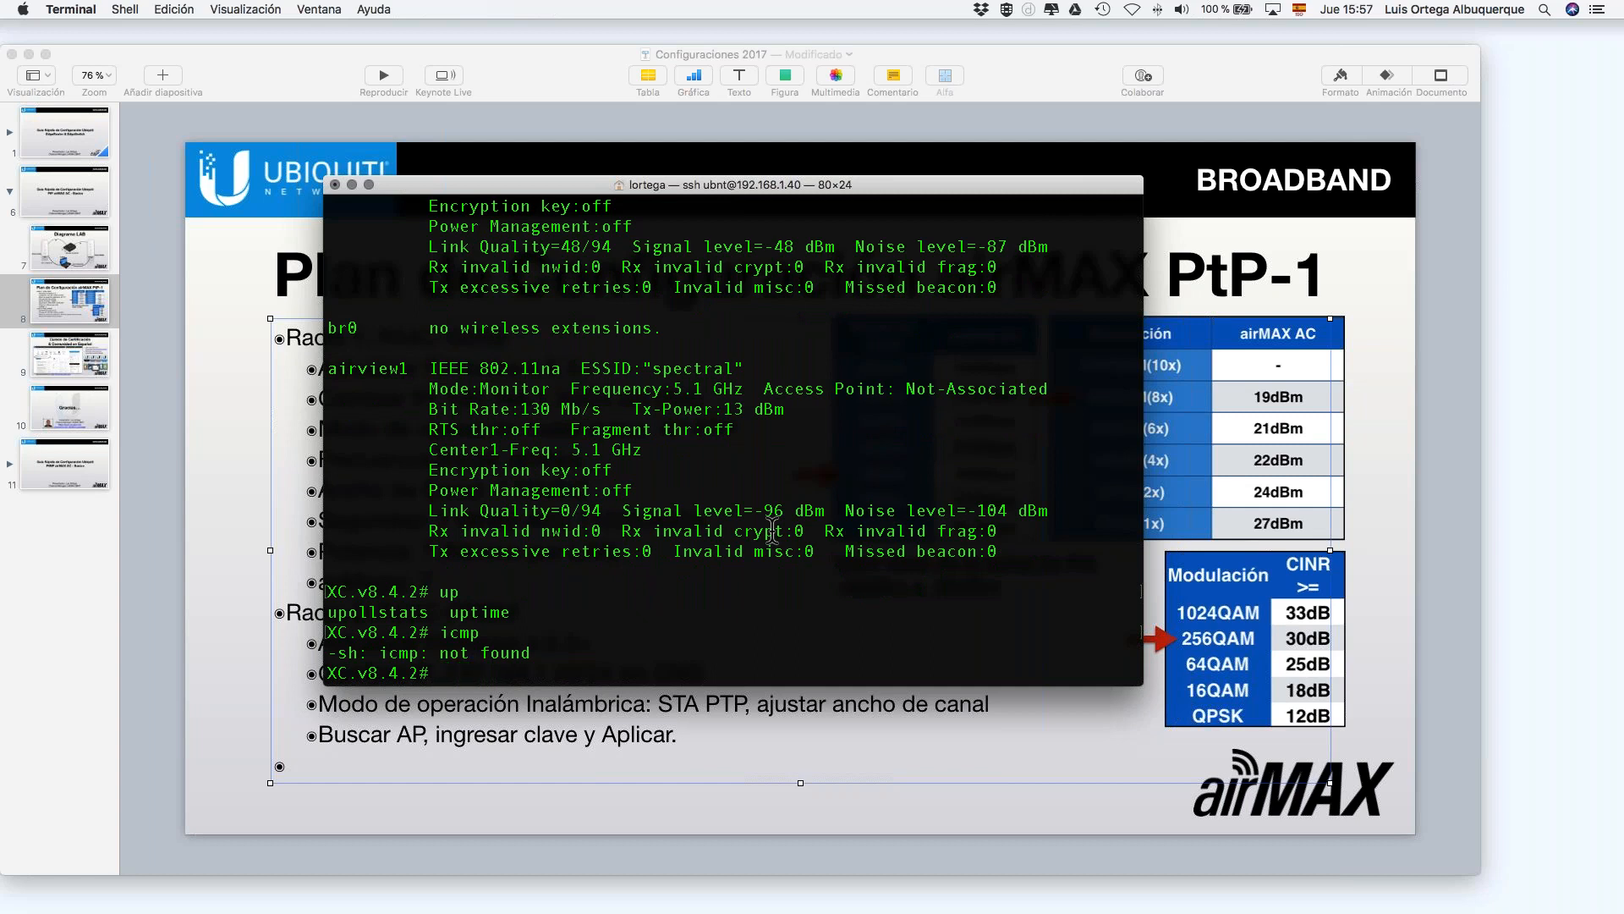
# Step: List every shell command on the radio and browse it, finding tcpdump and traceroute
pyautogui.press('Tab')
pyautogui.press('Tab')
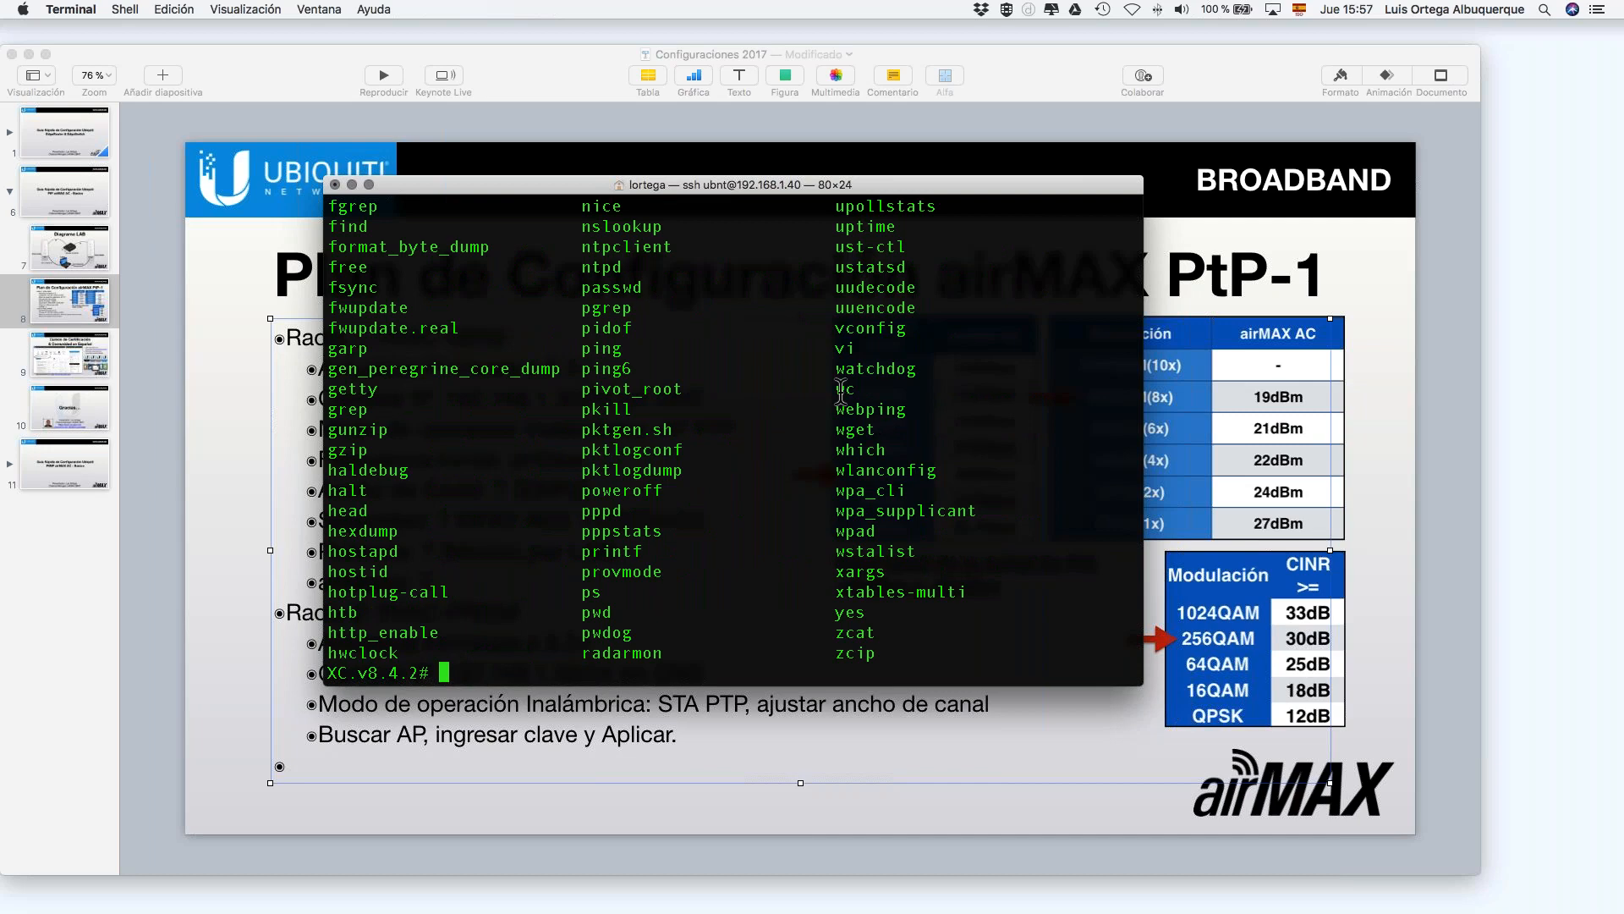
pyautogui.scroll(5, 757, 423)
pyautogui.scroll(8, 750, 391)
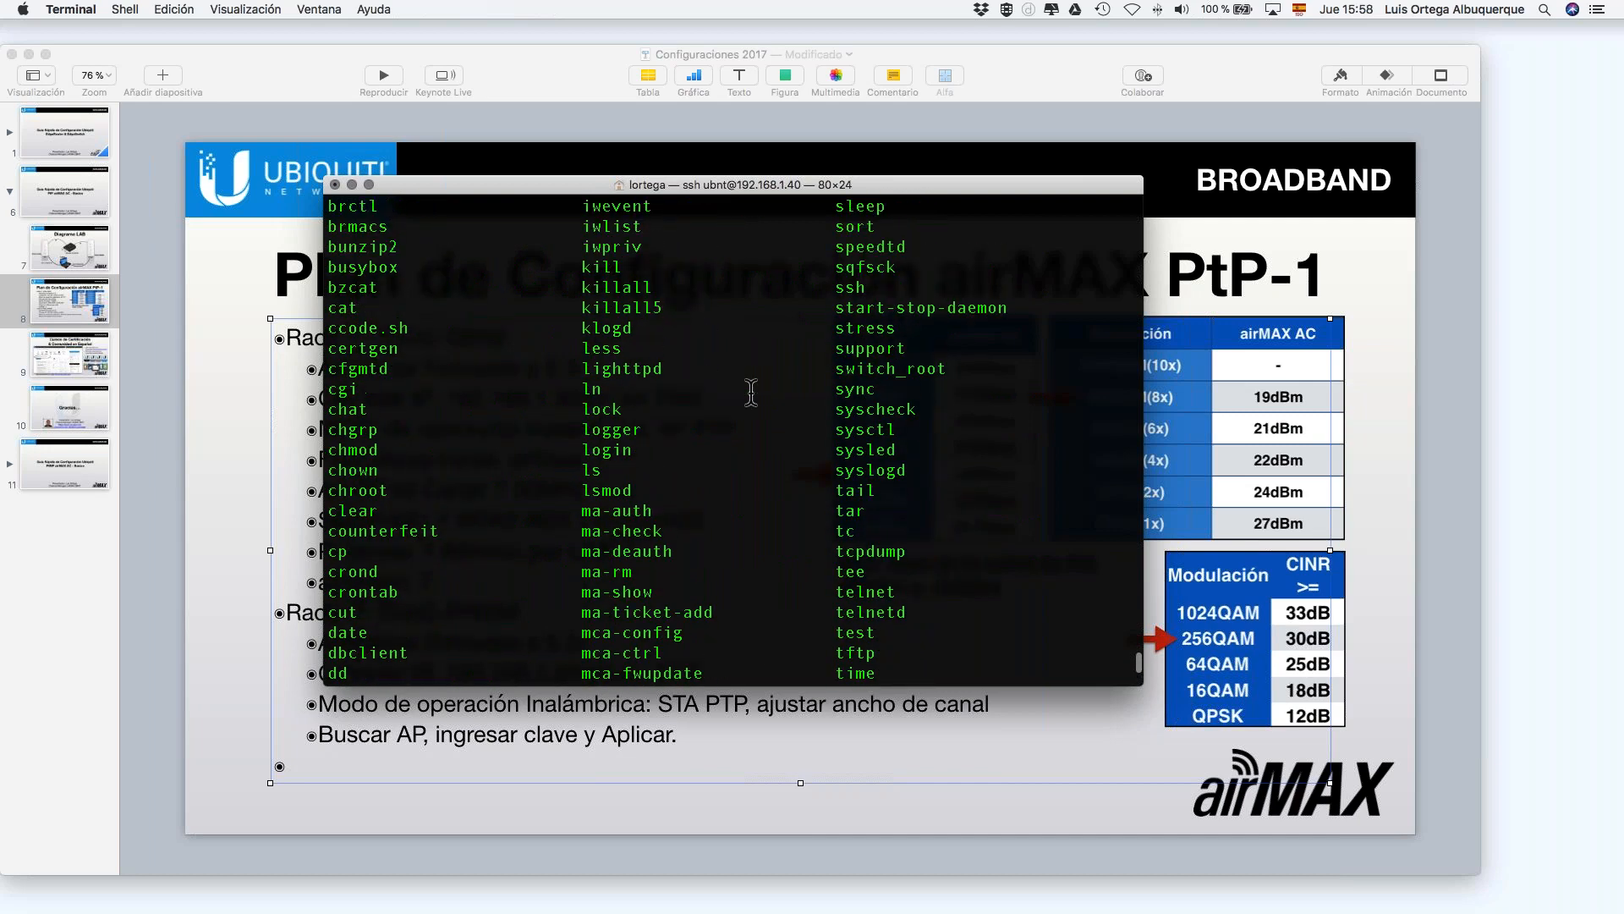
pyautogui.scroll(5, 751, 391)
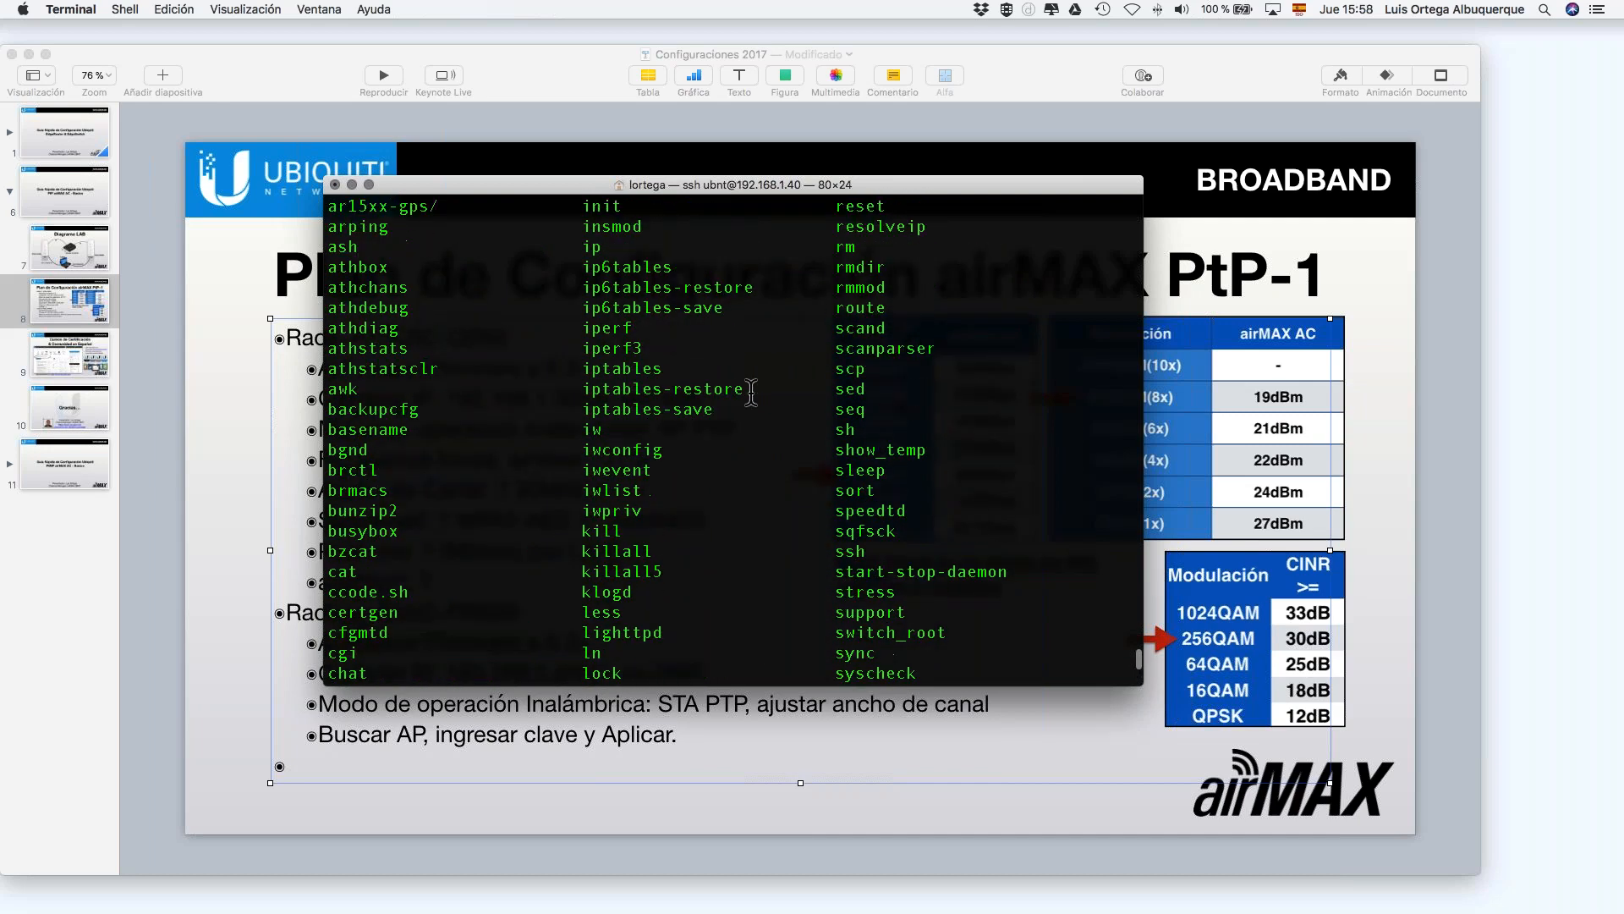
pyautogui.scroll(3, 751, 391)
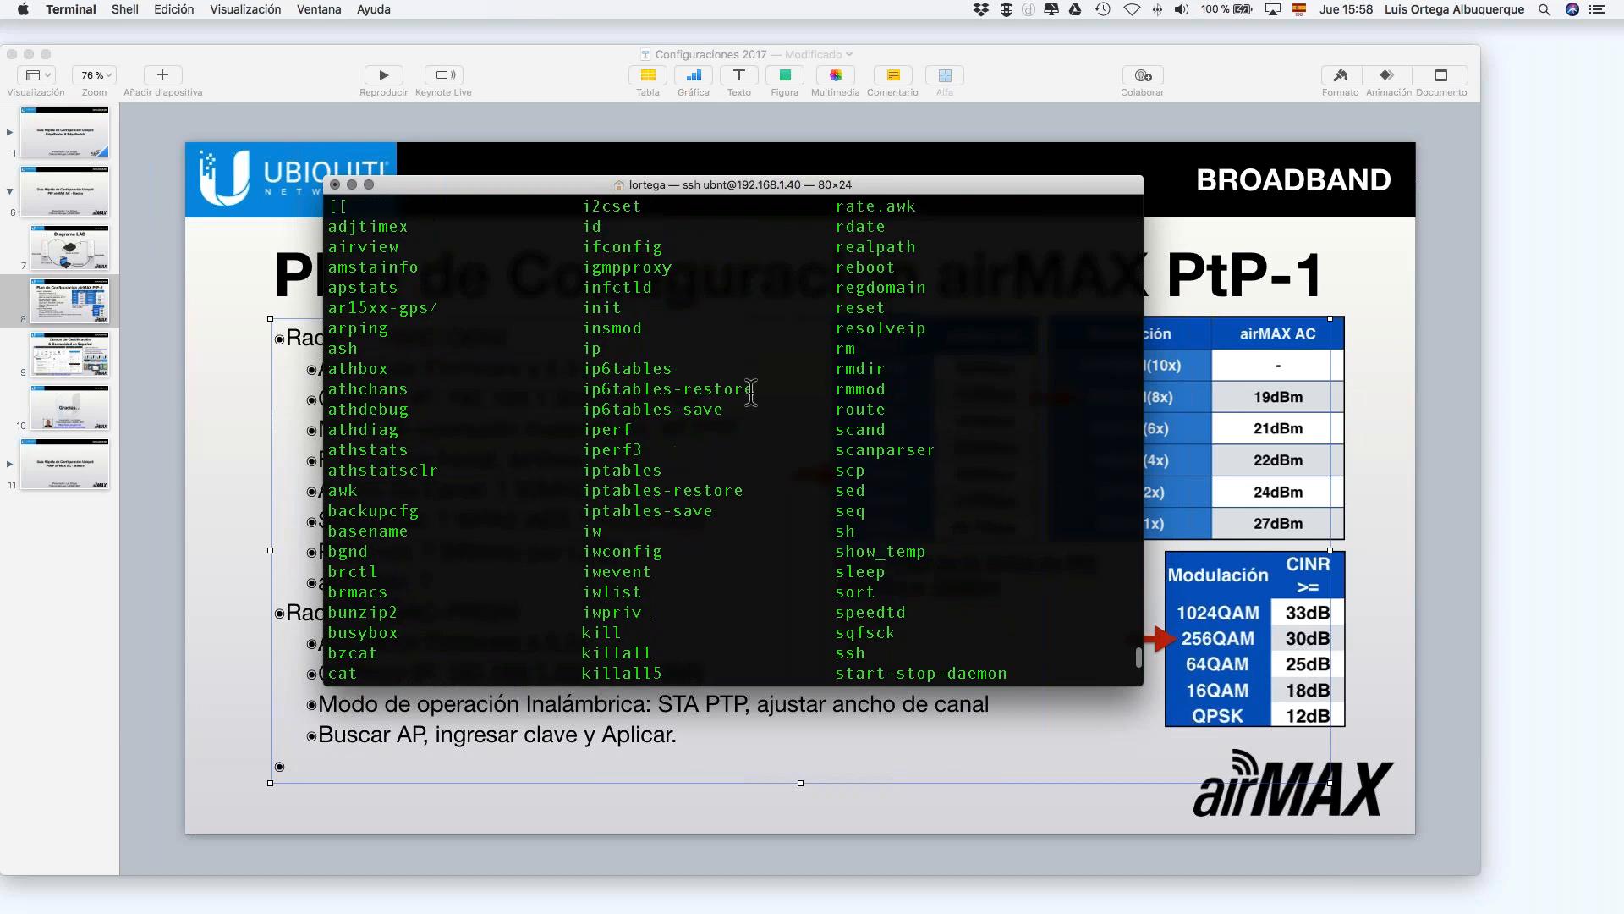
pyautogui.scroll(-15, 751, 391)
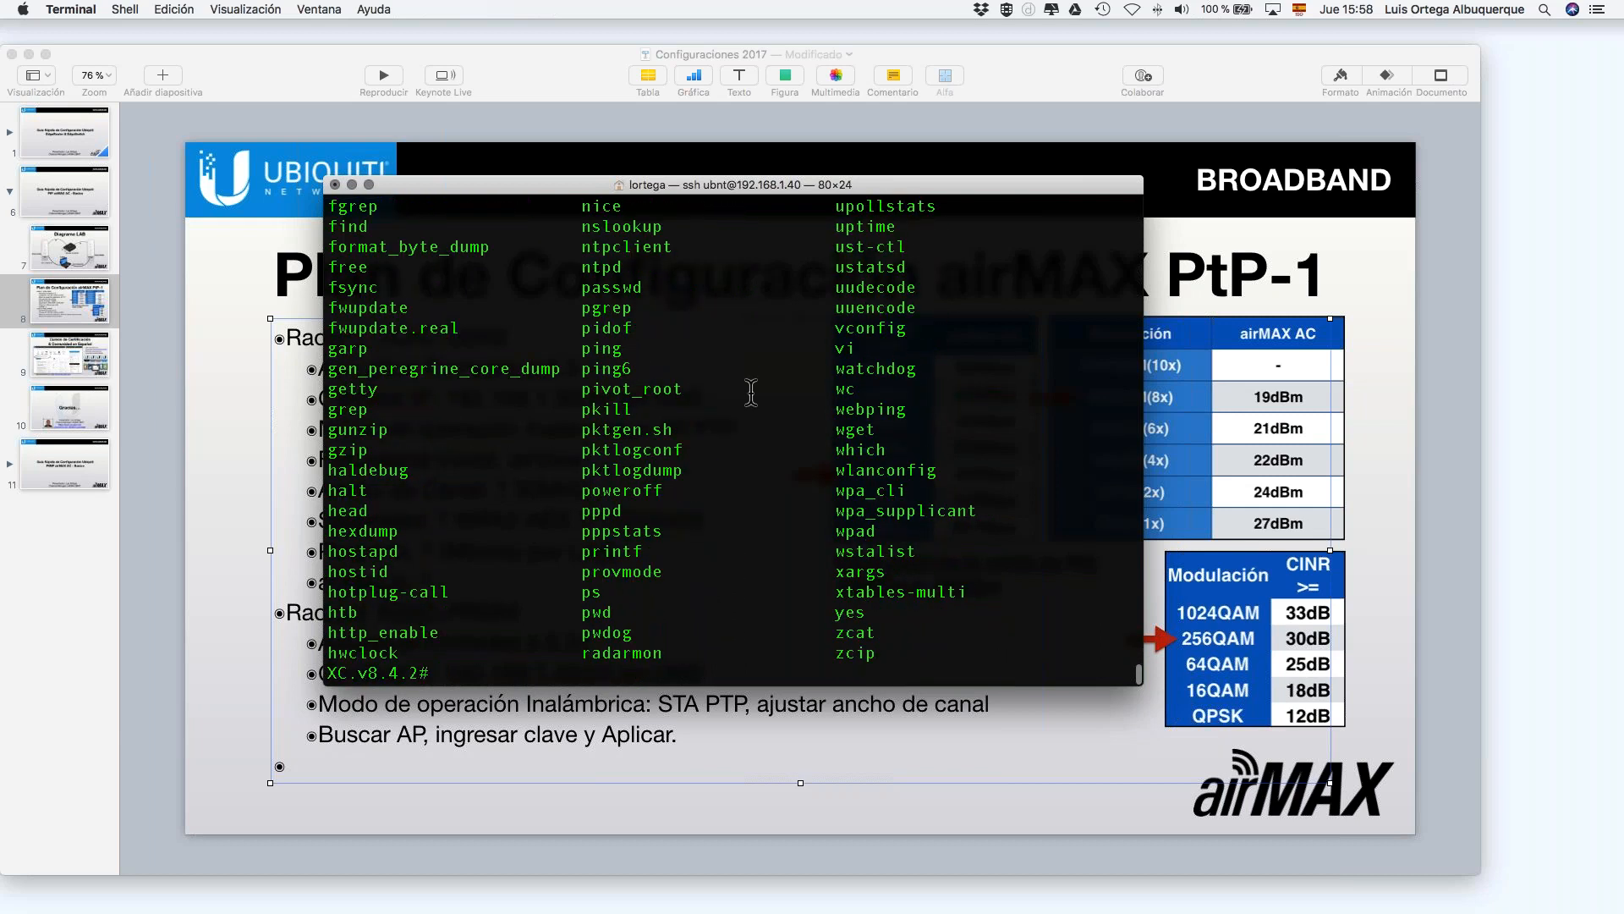
pyautogui.scroll(2, 751, 391)
pyautogui.scroll(-2, 751, 391)
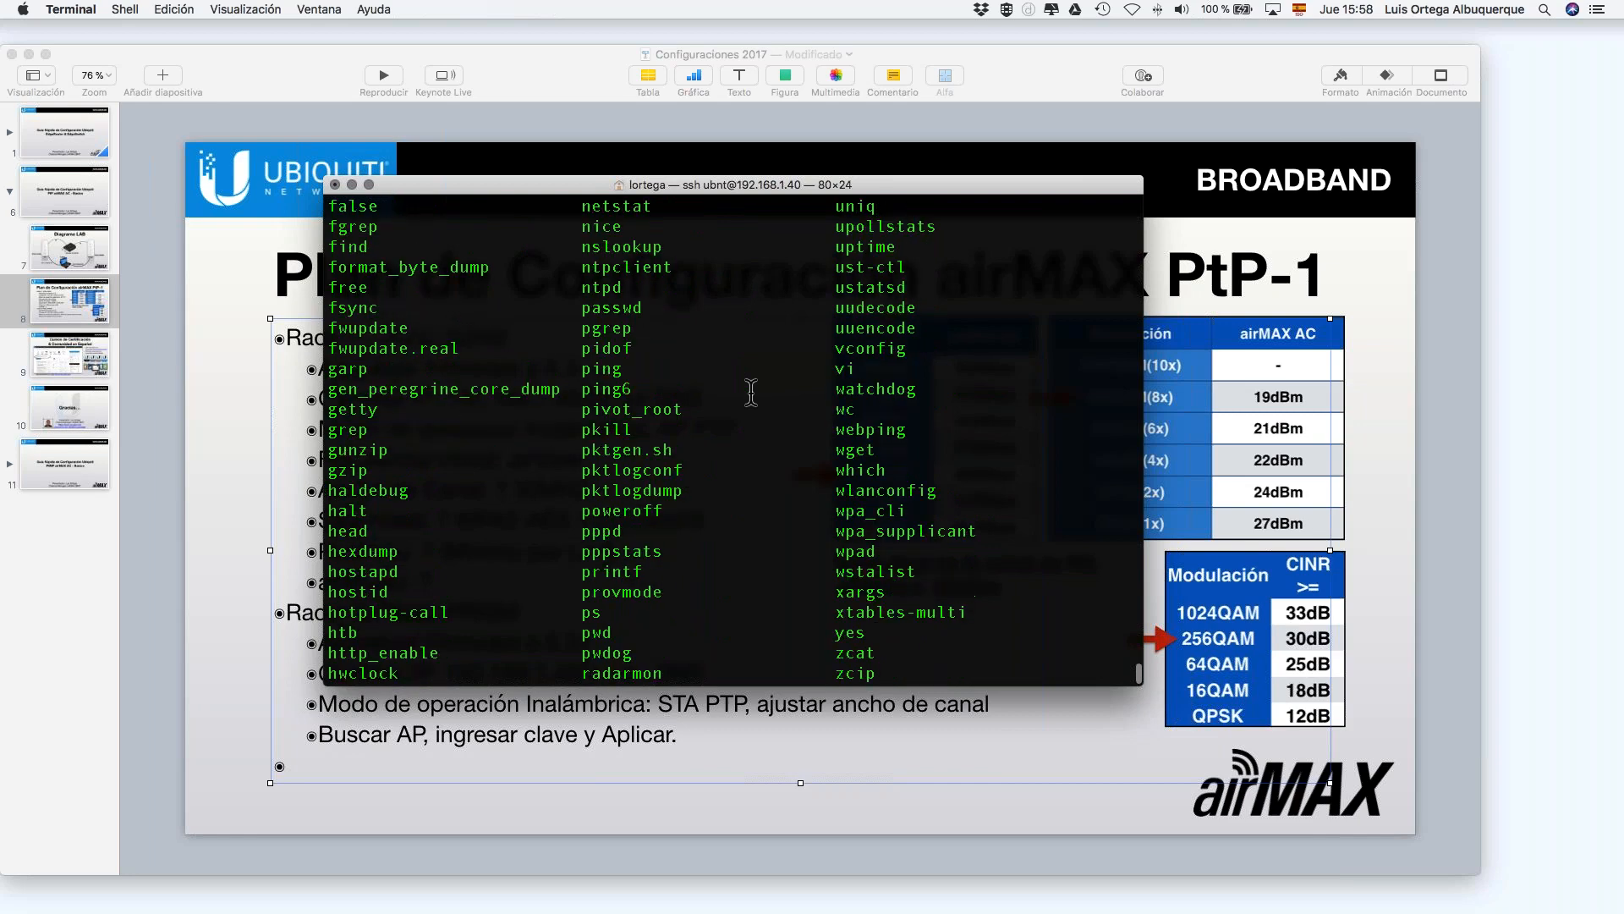
pyautogui.scroll(15, 870, 420)
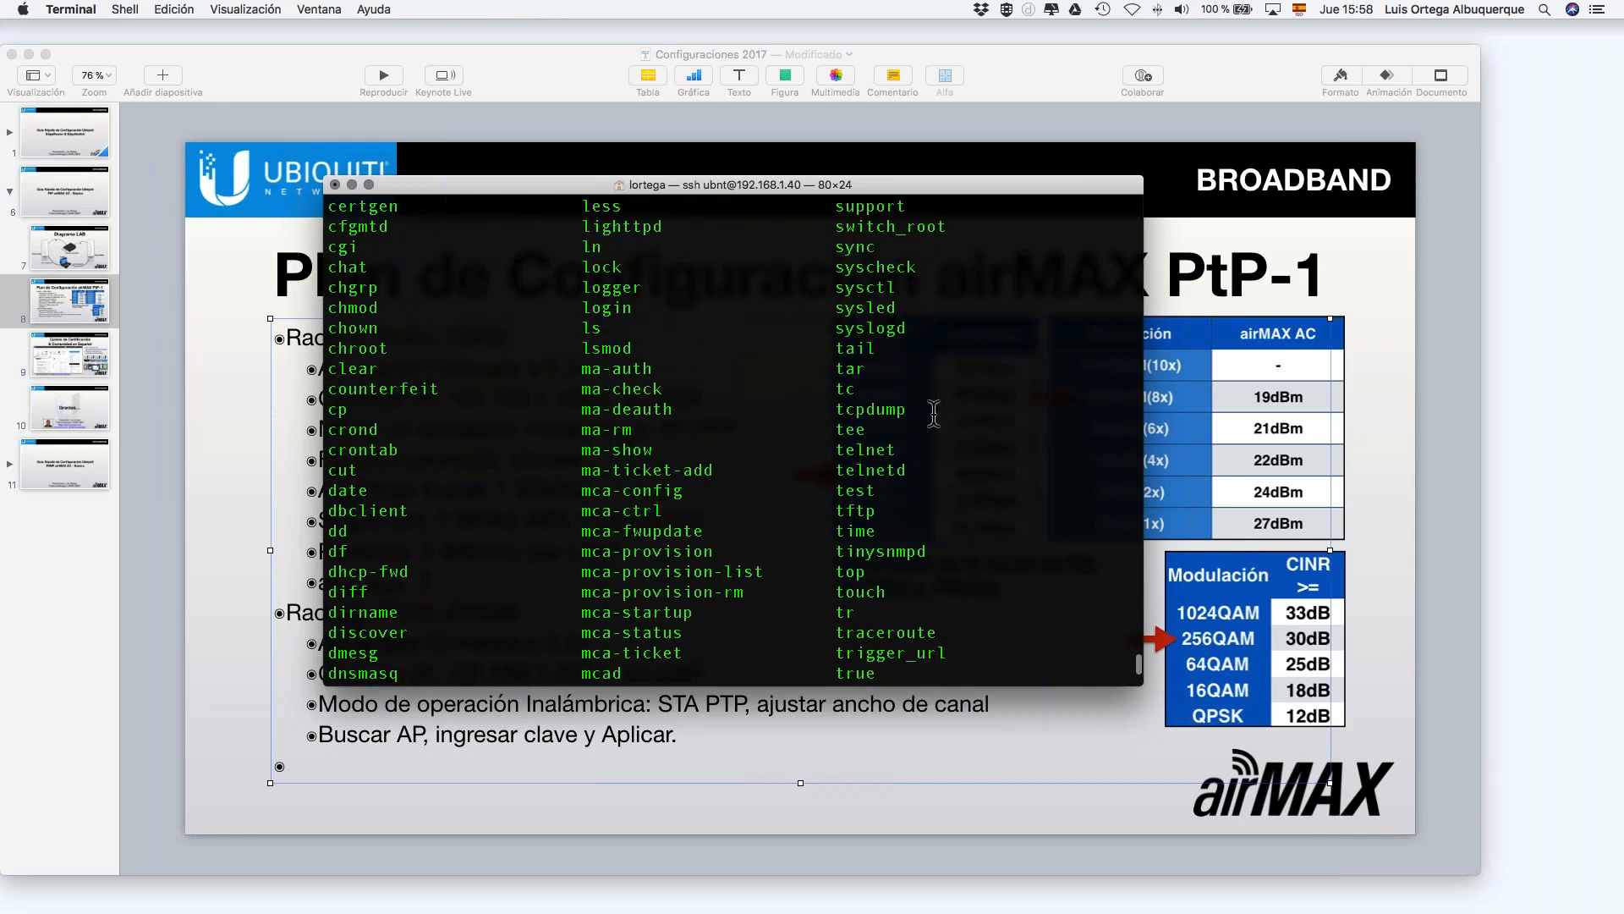
pyautogui.scroll(-15, 933, 412)
# Step: Run tcpdump on the radio and stop it after capturing 4410 packets
pyautogui.write('tcpdump')
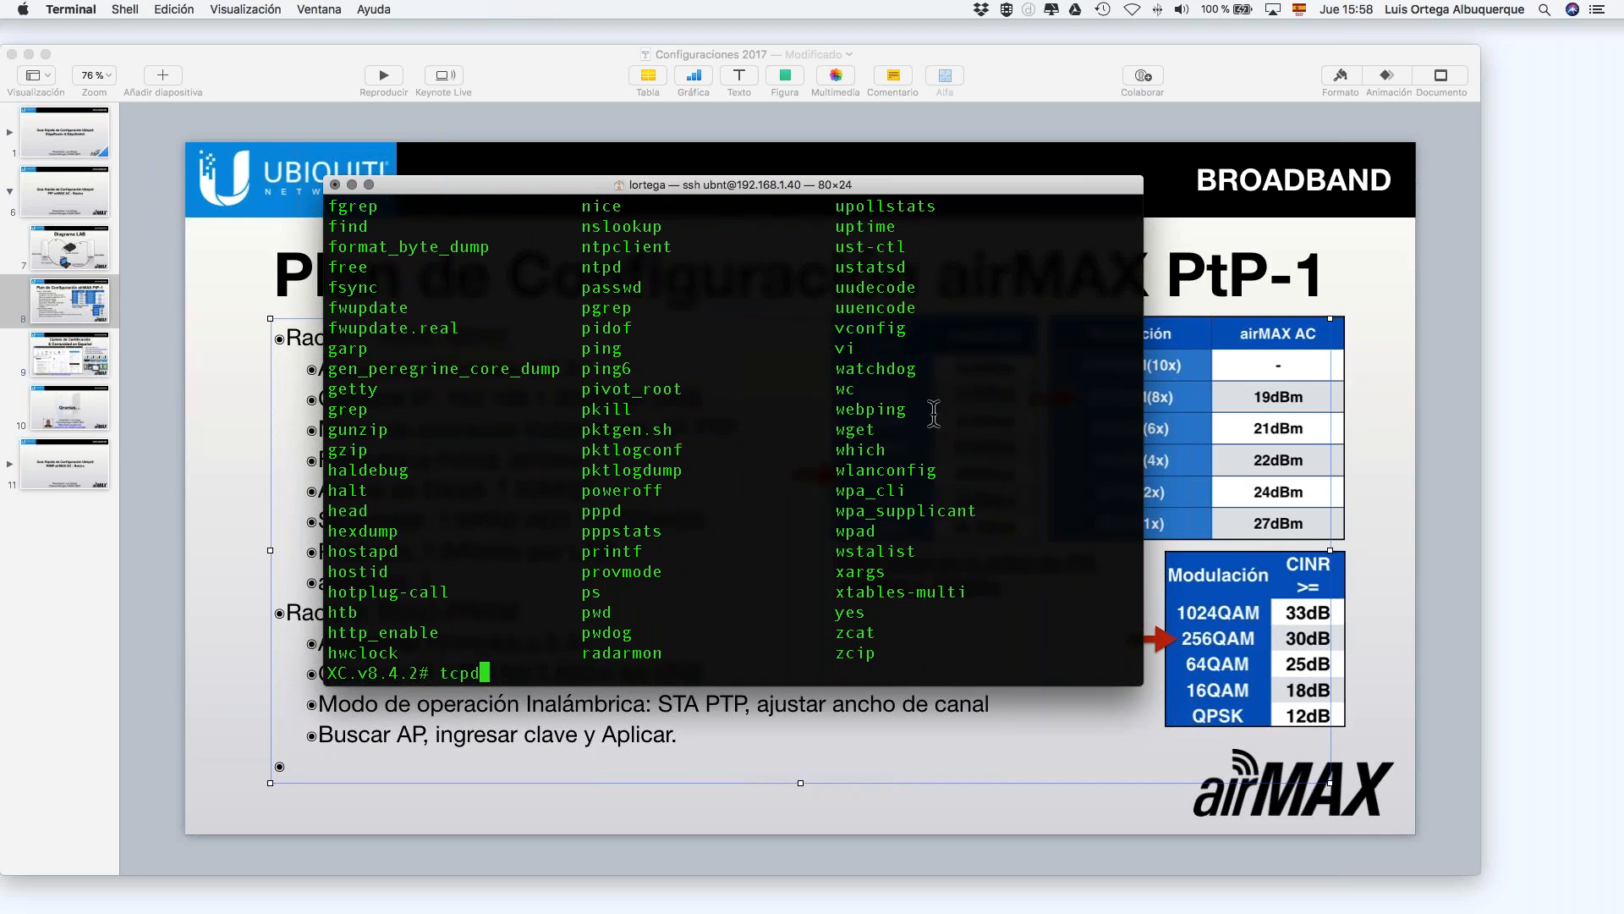
pyautogui.press('Return')
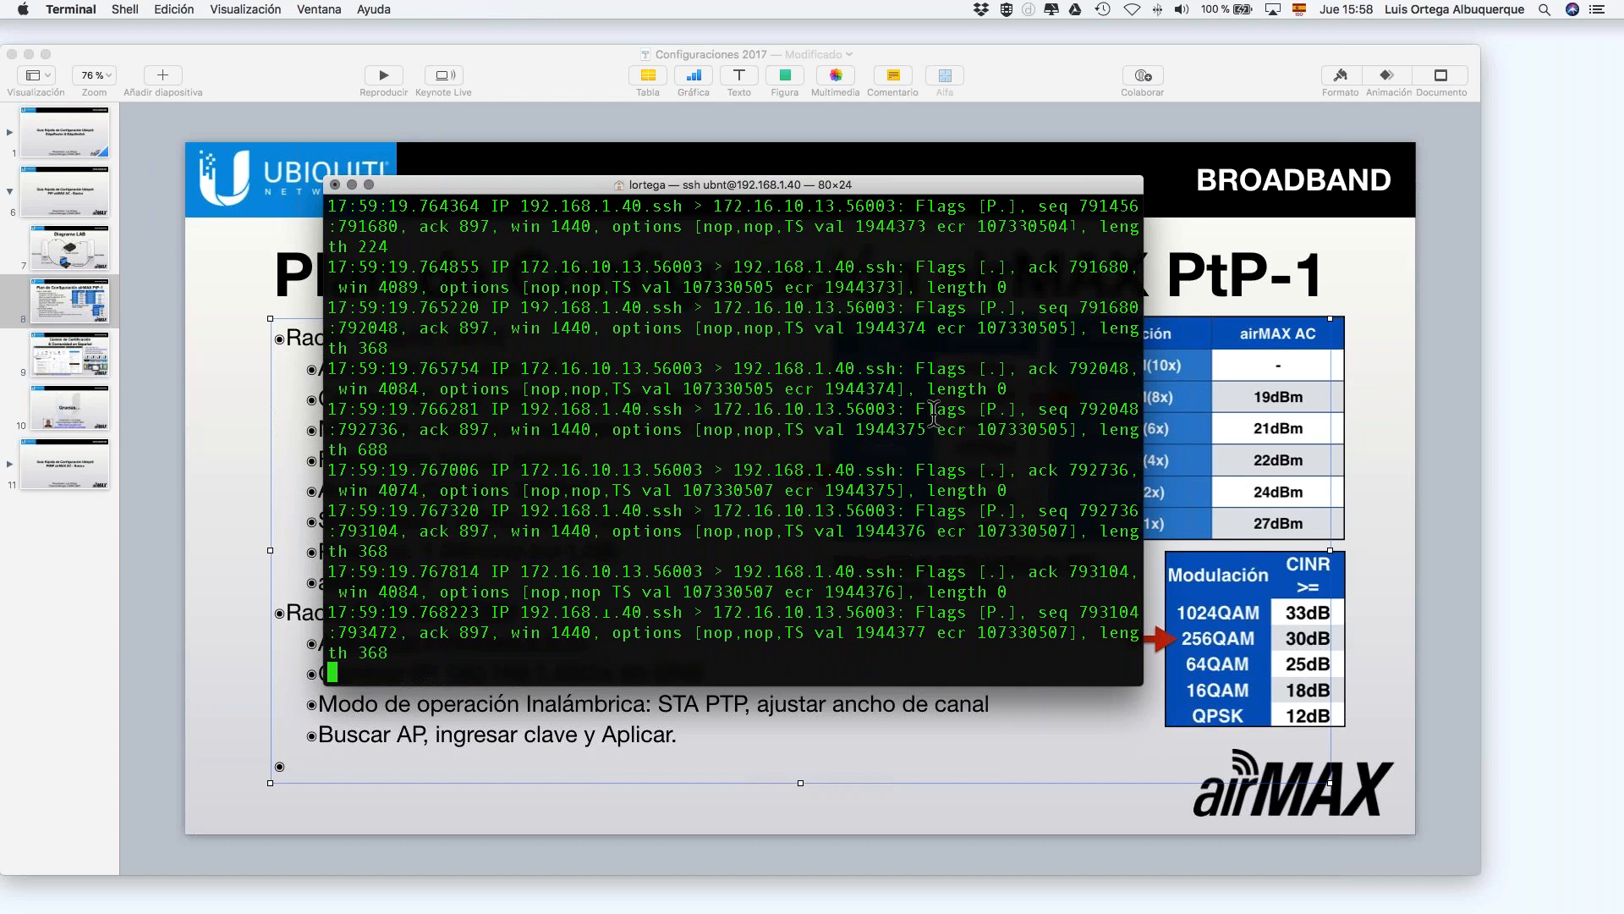
pyautogui.hotkey('ctrl', 'c')
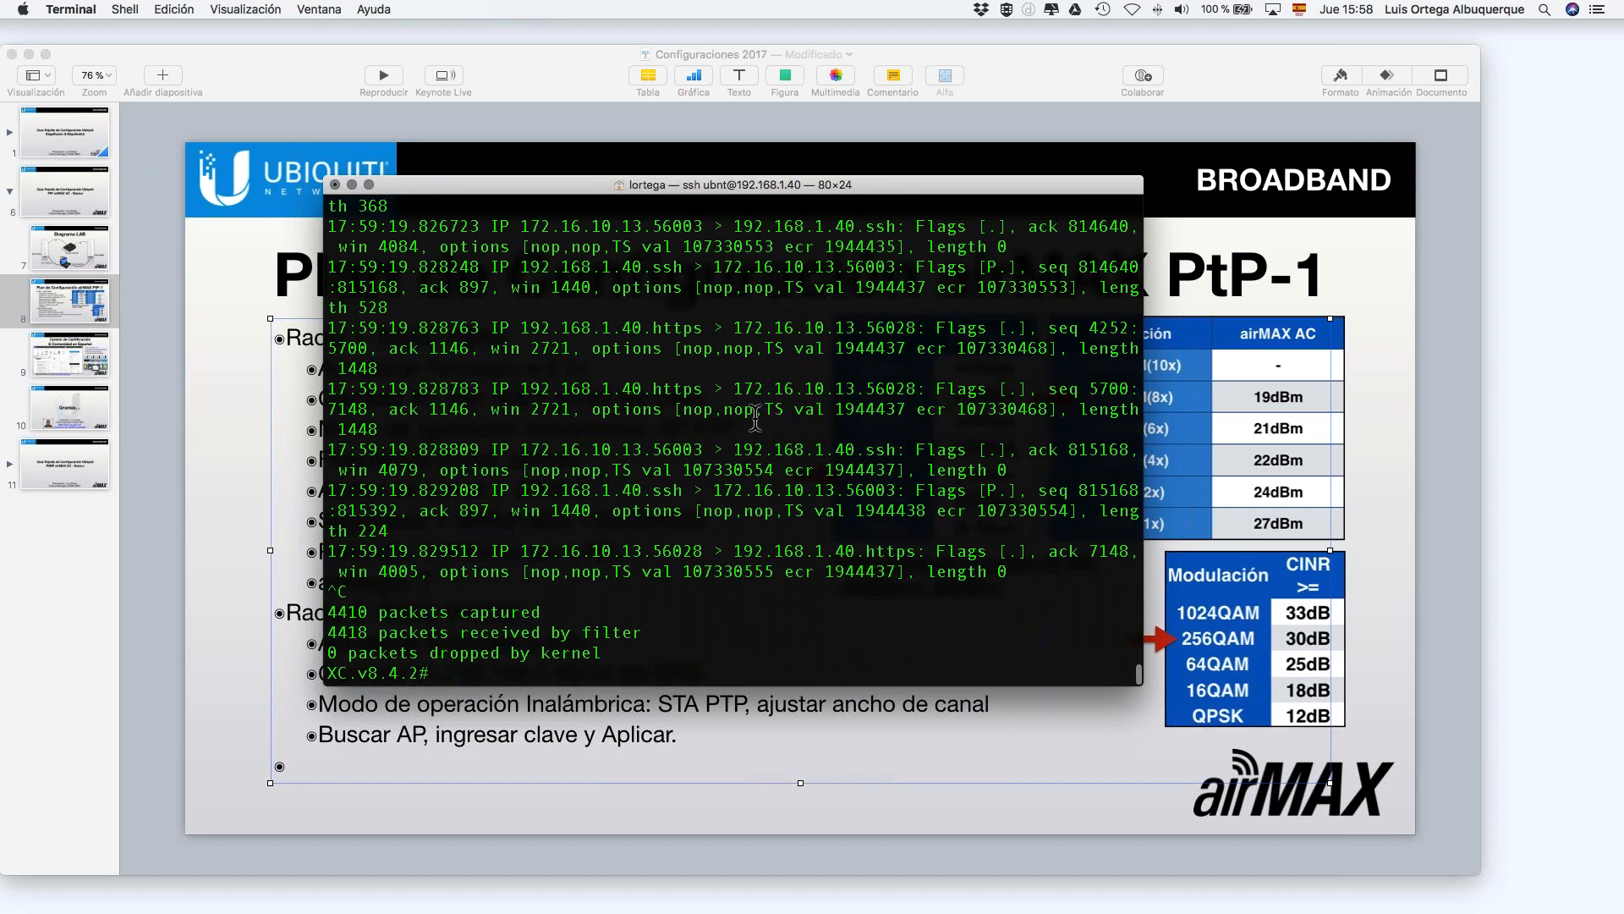
# Step: Scroll through the capture output, highlighting a packet from 172.16.10.13
pyautogui.scroll(5, 755, 416)
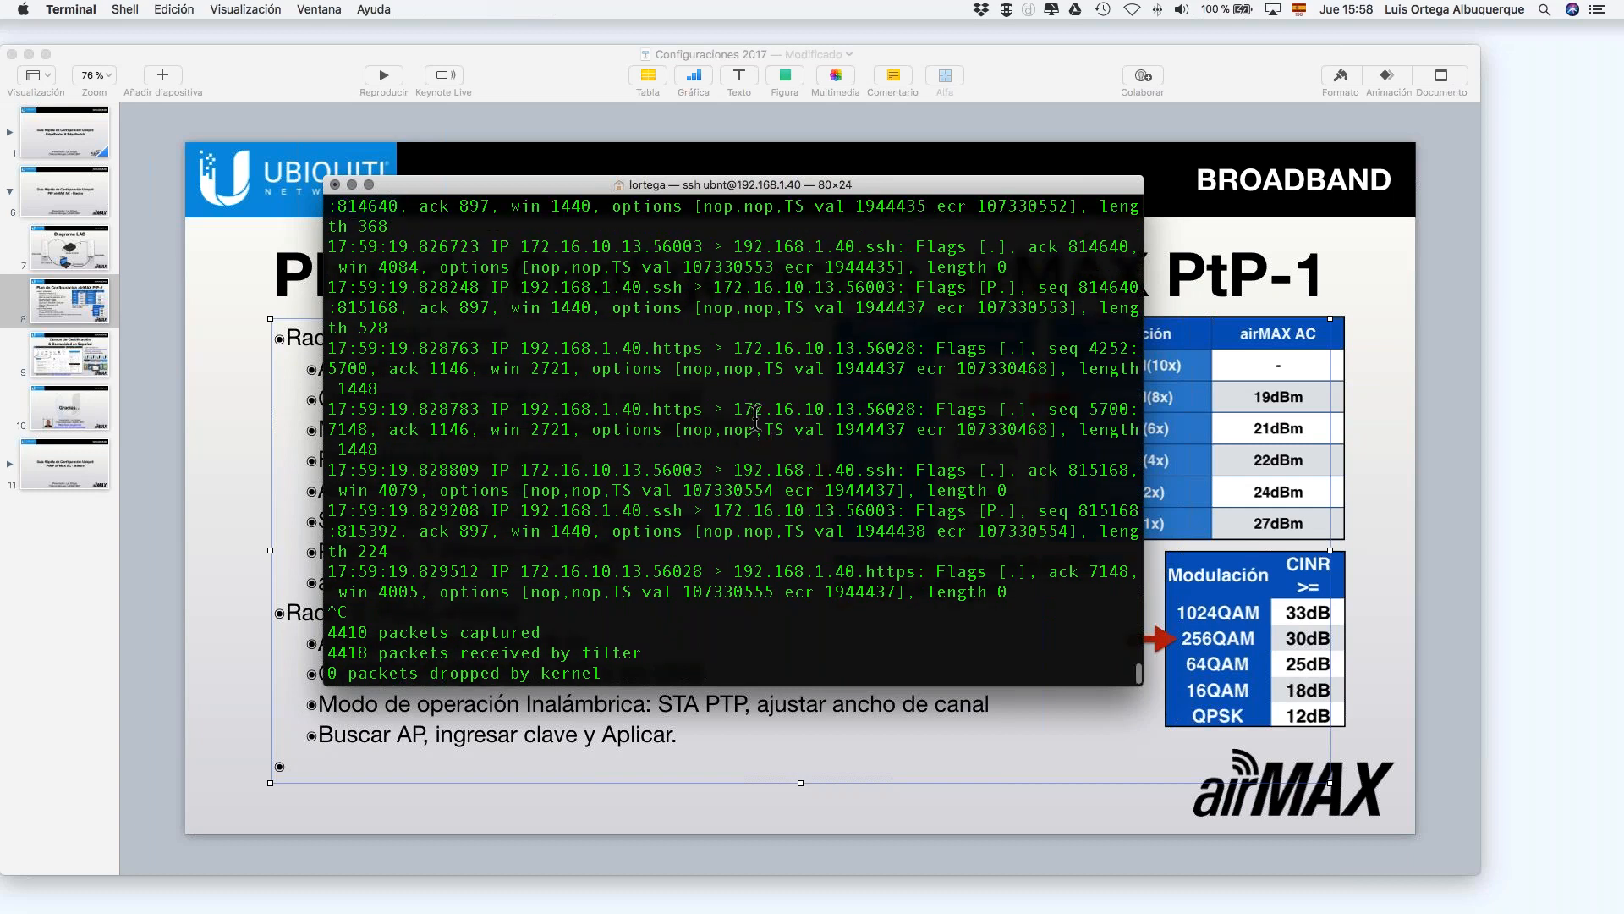
pyautogui.scroll(7, 687, 355)
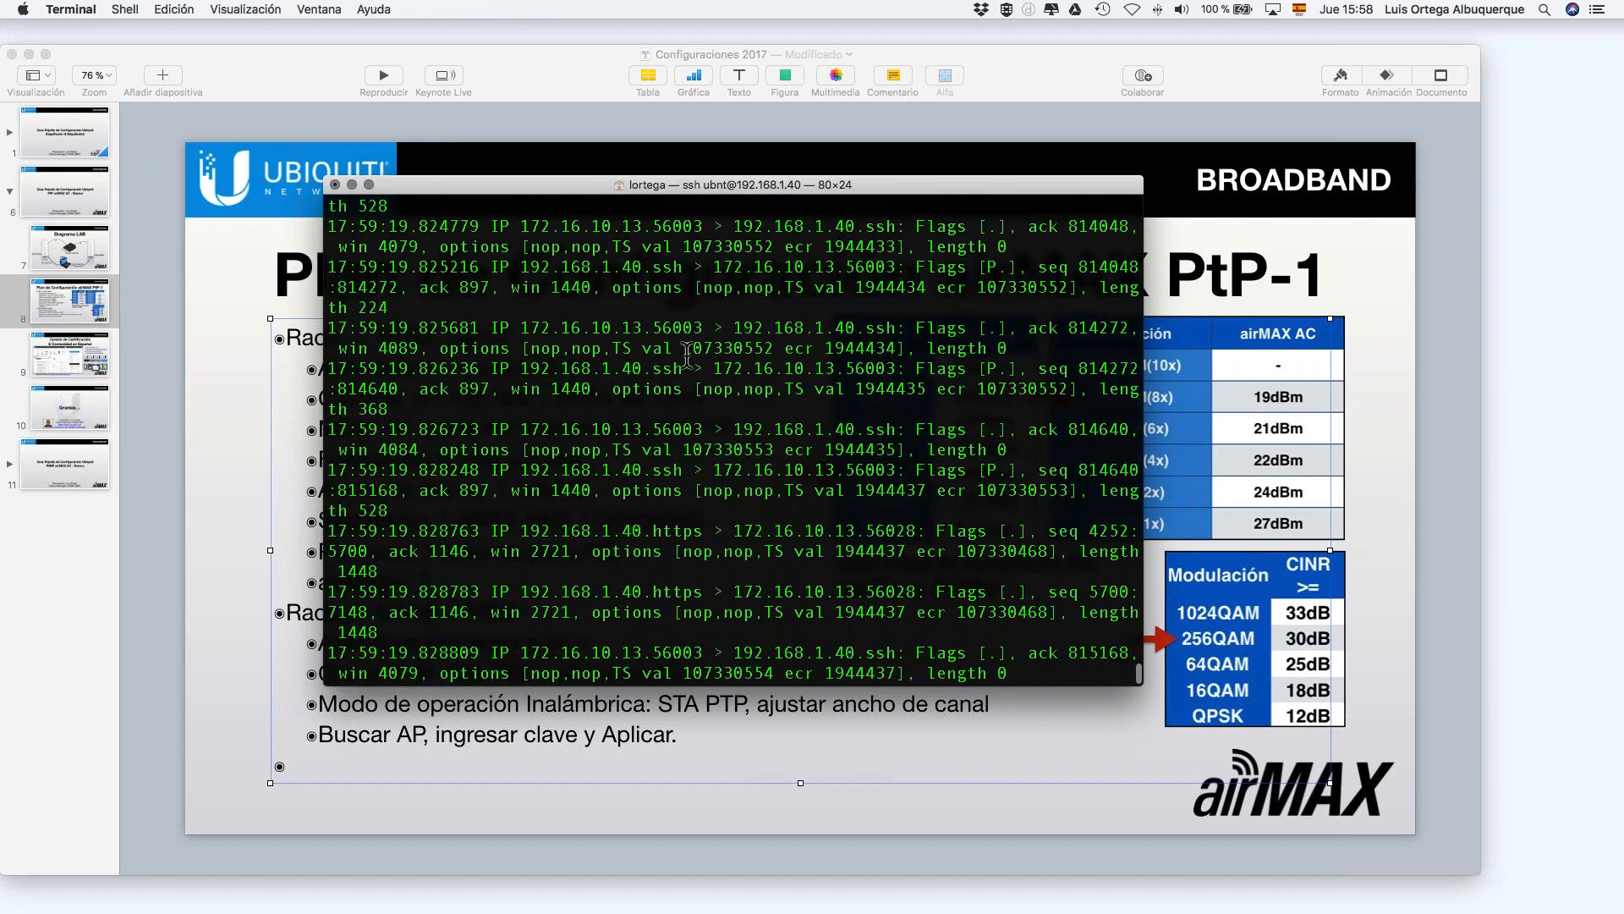
pyautogui.scroll(3, 686, 355)
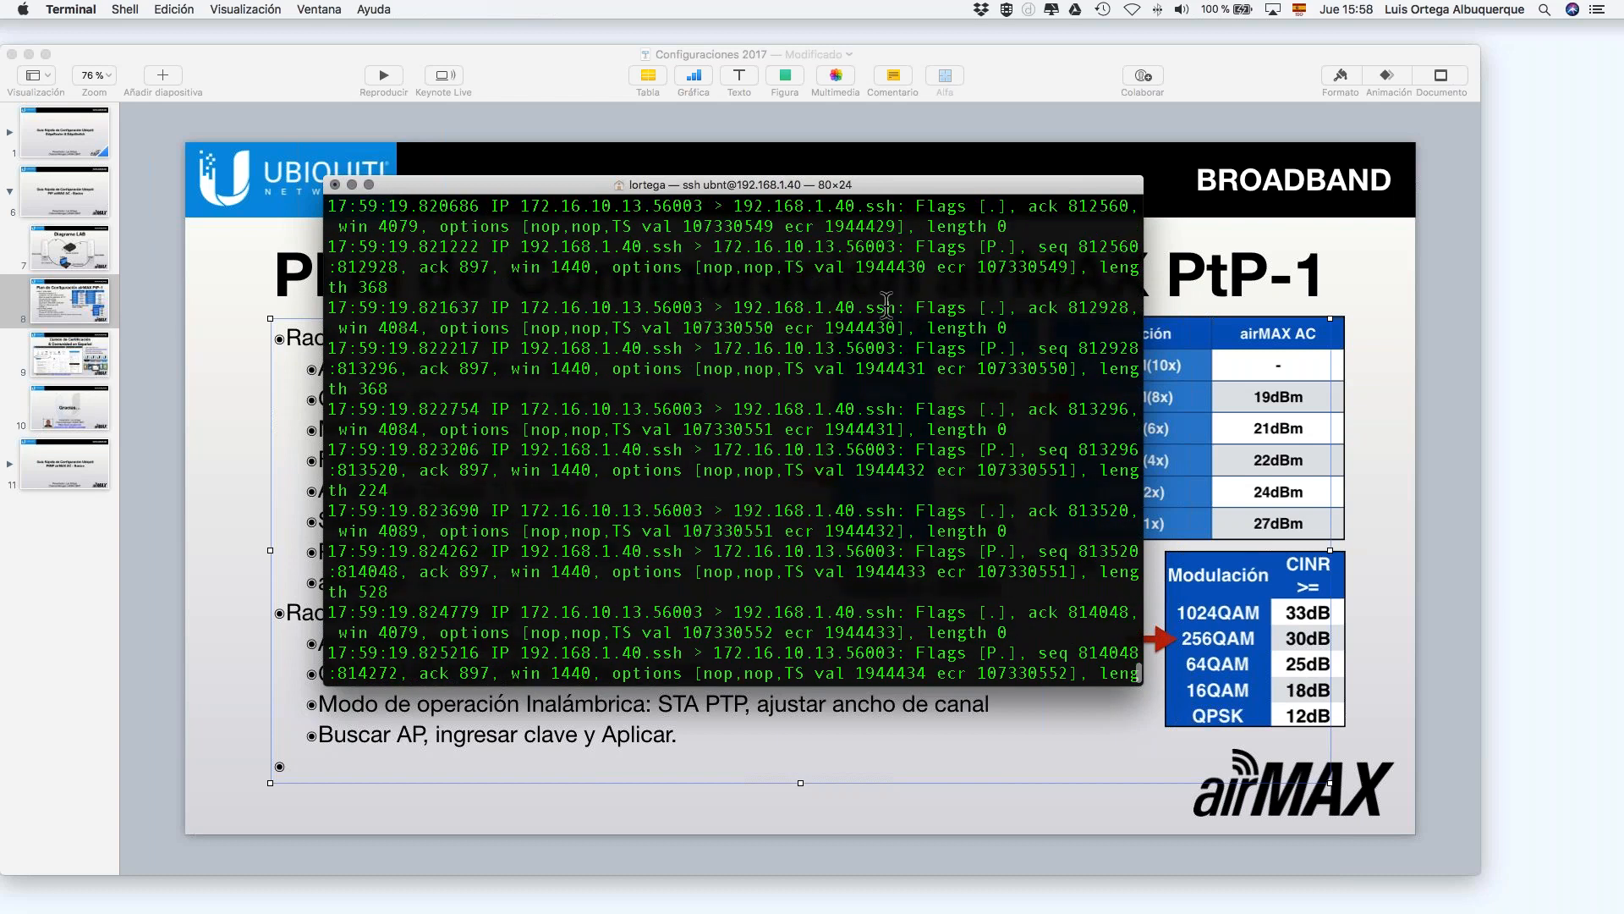
pyautogui.moveTo(885, 307); pyautogui.dragTo(329, 308)
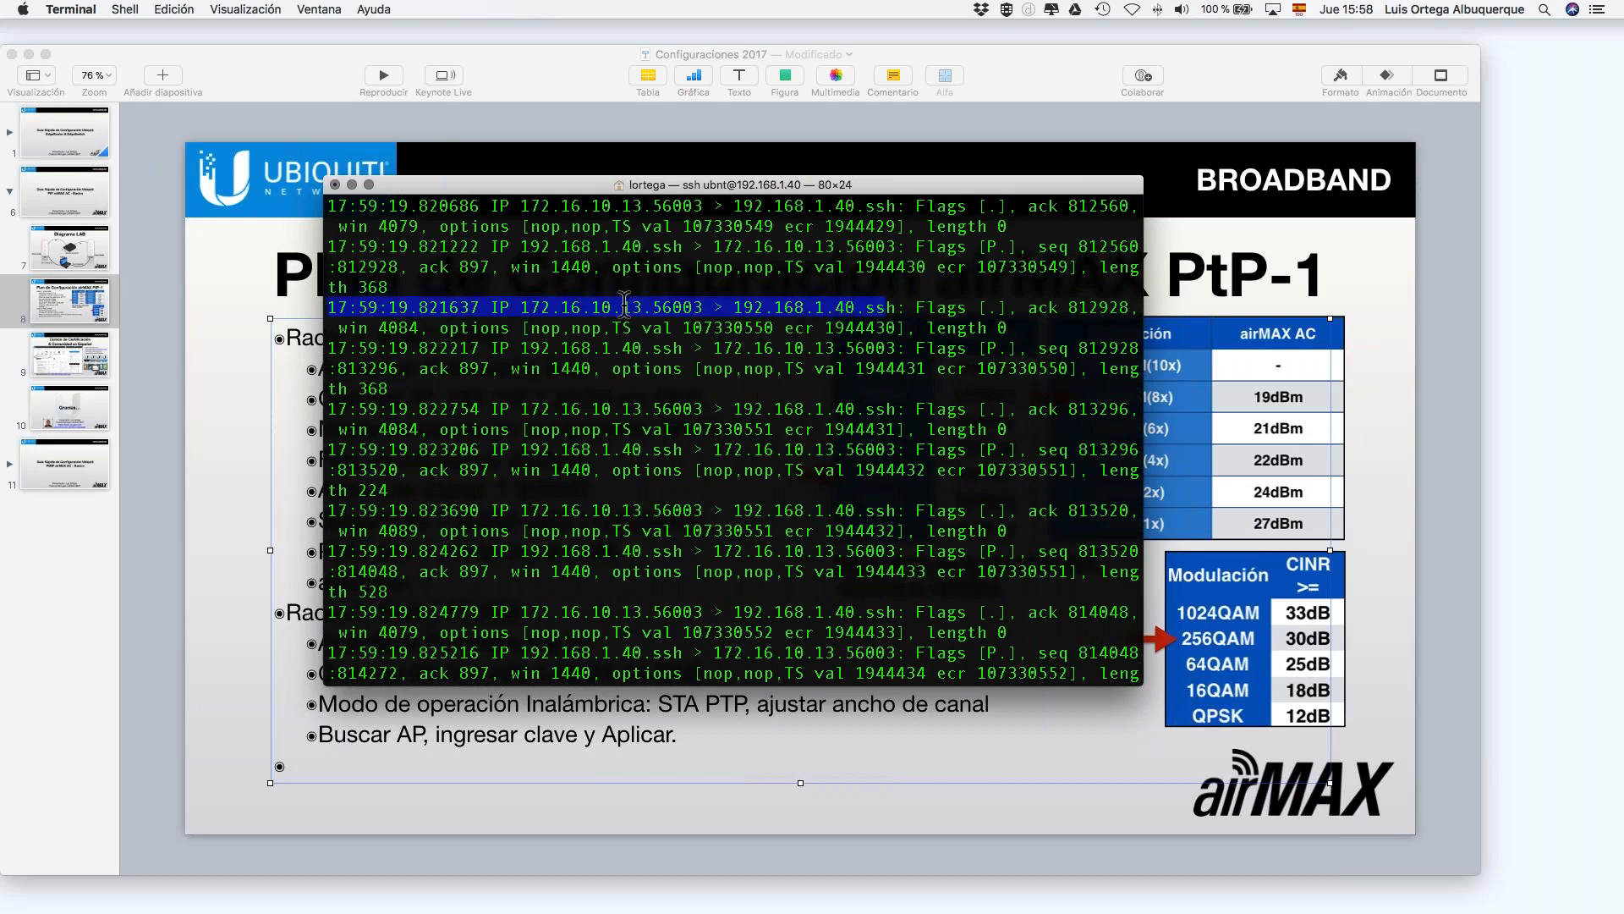
pyautogui.scroll(8, 807, 322)
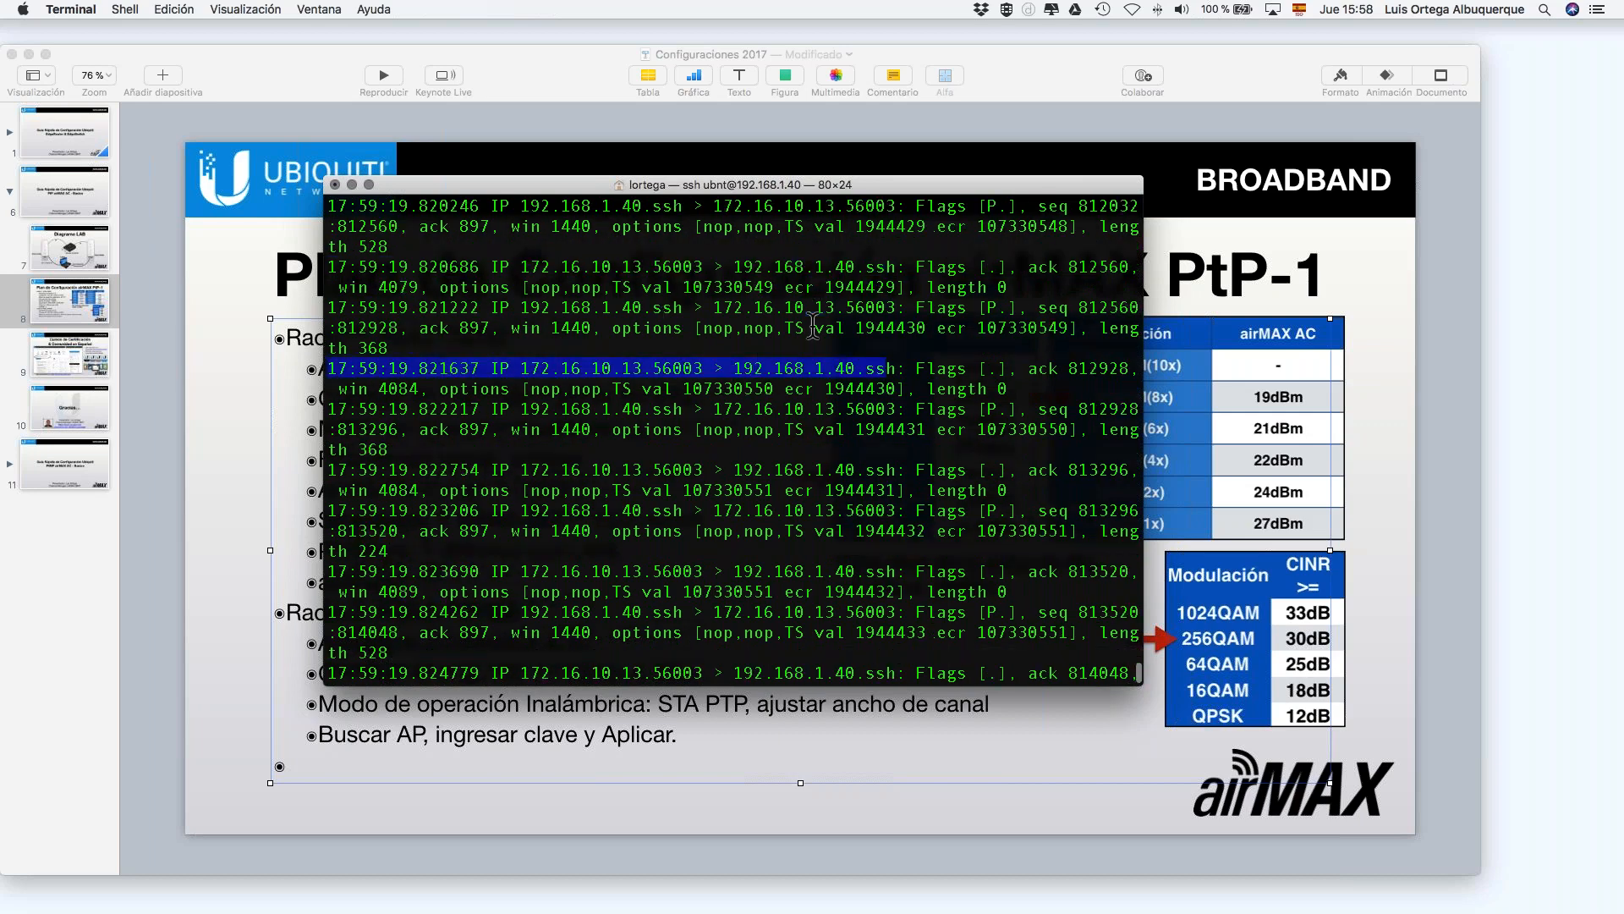
pyautogui.scroll(10, 812, 324)
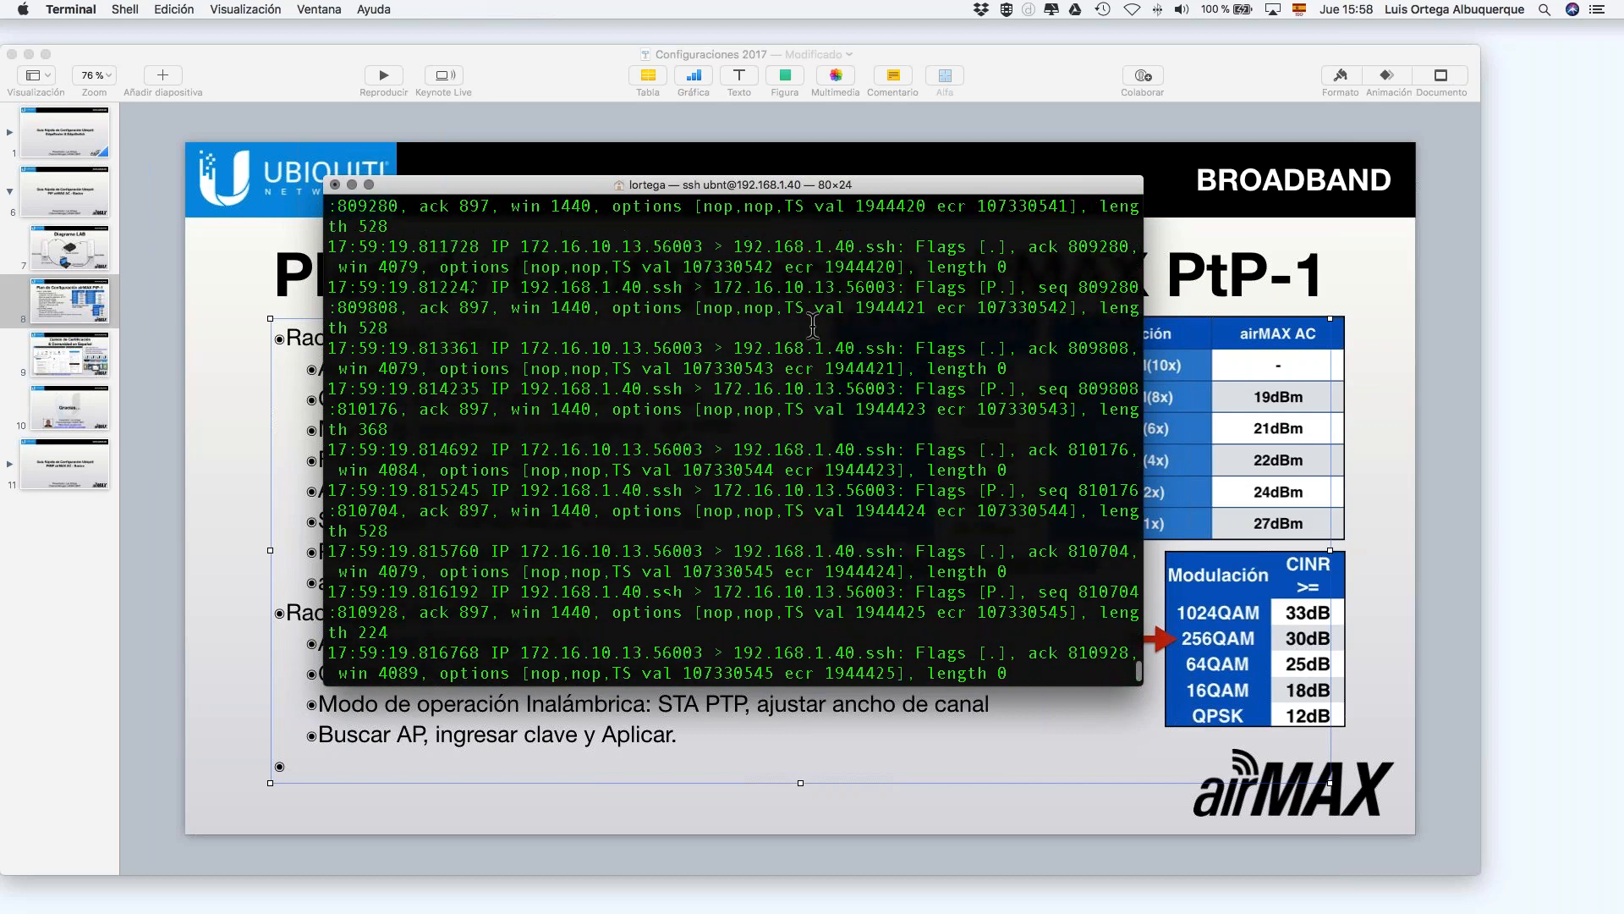
pyautogui.scroll(9, 812, 323)
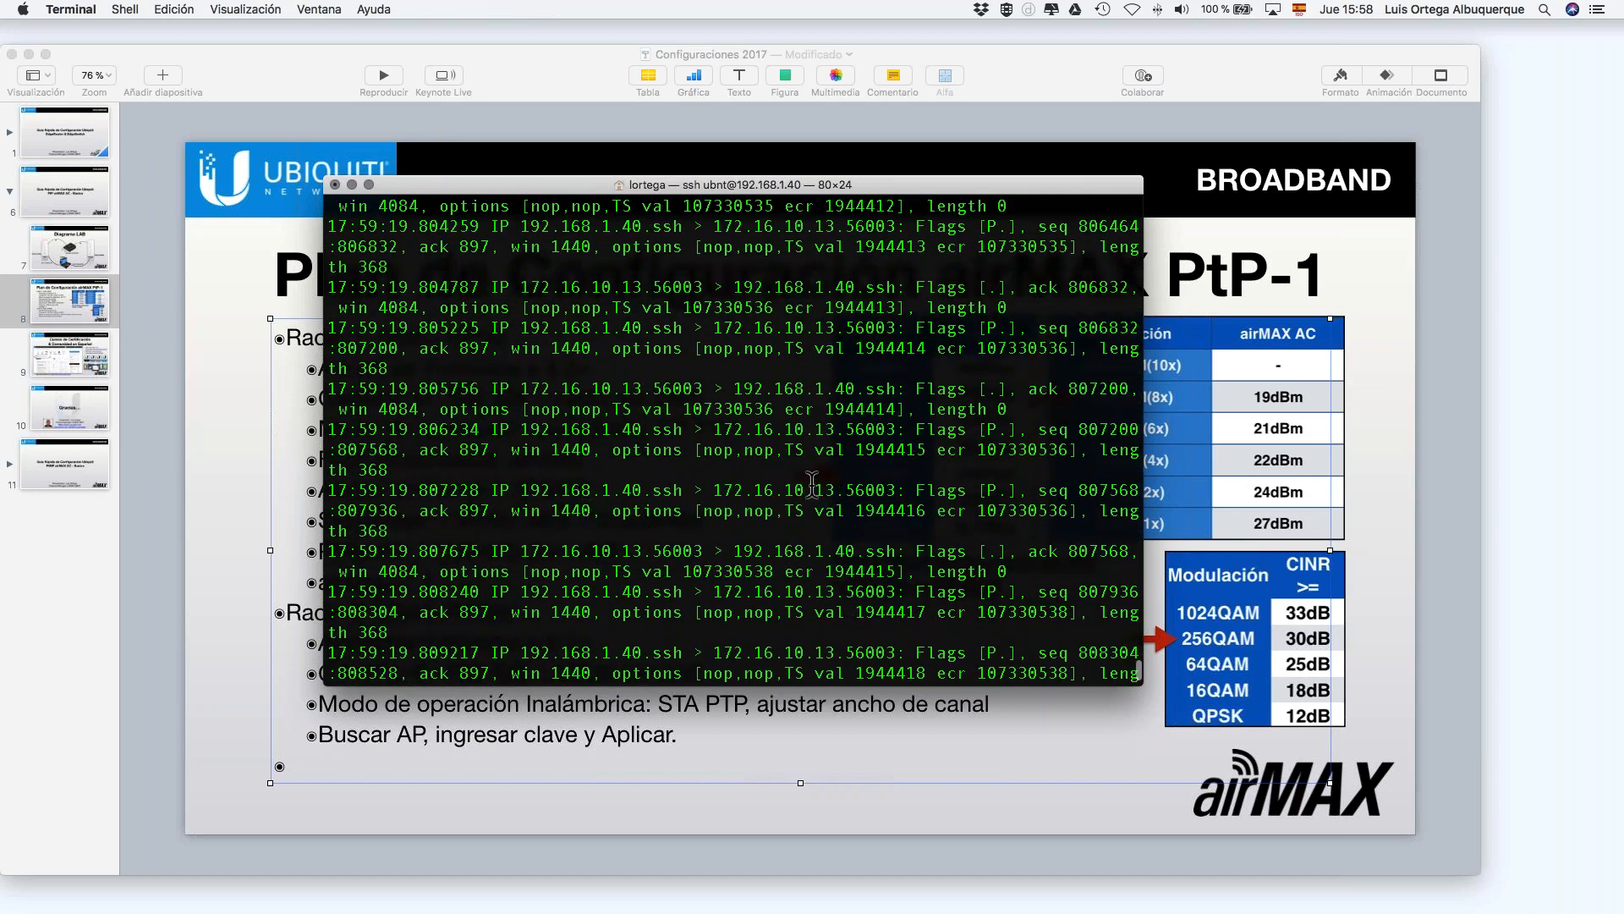
pyautogui.scroll(16, 808, 493)
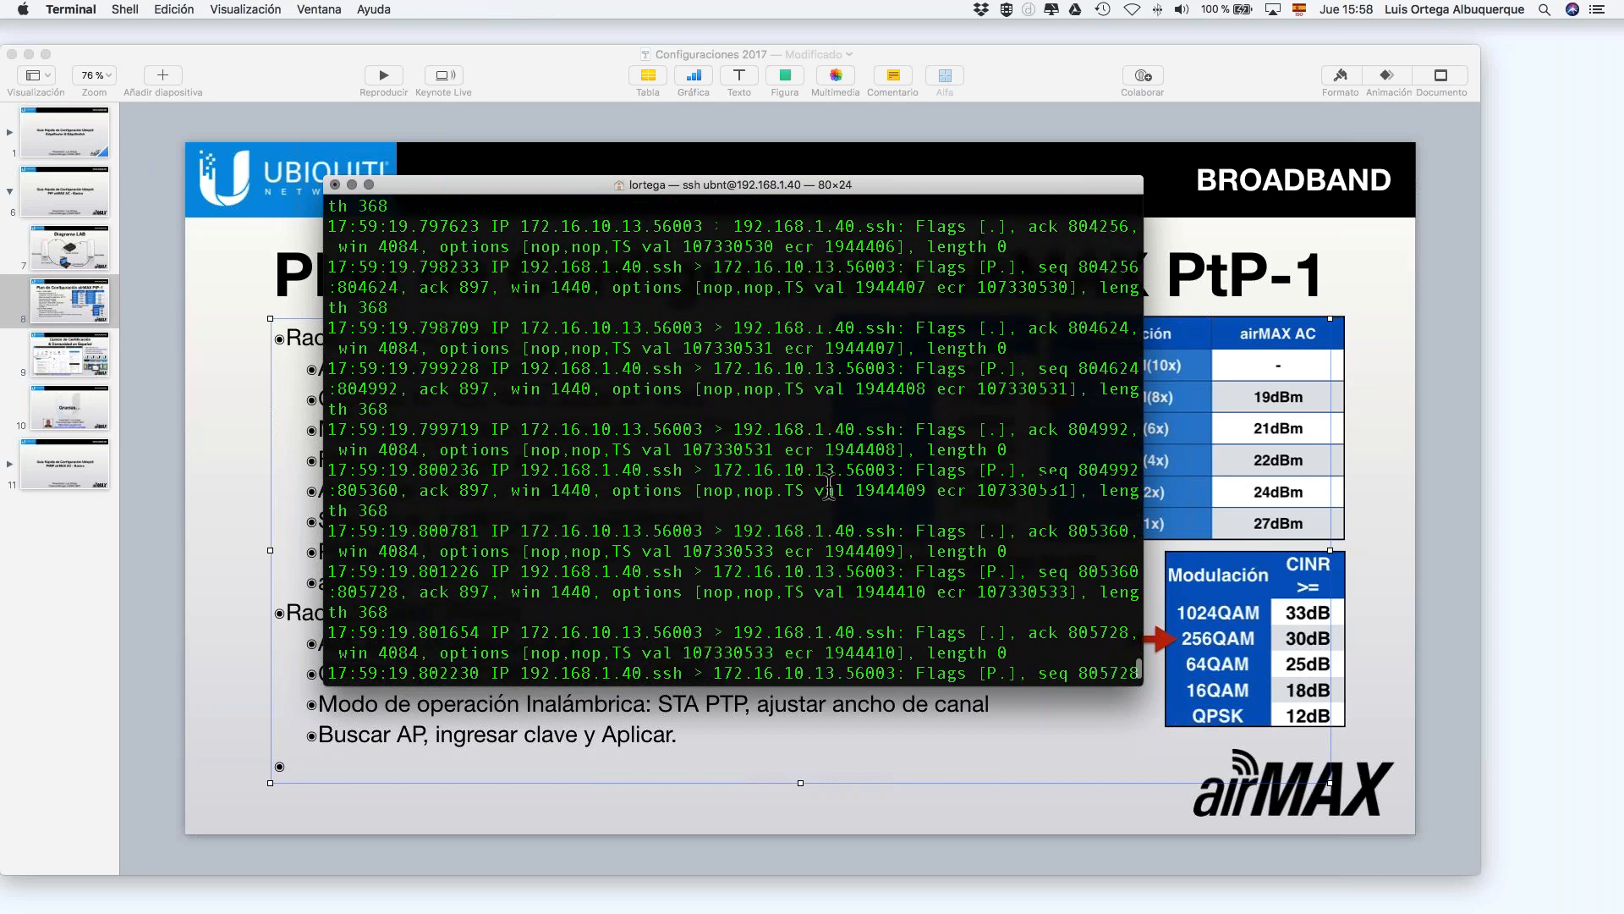
pyautogui.scroll(20, 829, 486)
pyautogui.scroll(20, 829, 486)
pyautogui.scroll(20, 829, 486)
pyautogui.scroll(20, 829, 486)
pyautogui.scroll(-20, 829, 487)
# Step: Exit the SSH session to 192.168.1.40 and return to the Keynote presentation
pyautogui.press('Return')
pyautogui.press('Return')
pyautogui.press('Return')
pyautogui.press('Return')
pyautogui.press('Return')
pyautogui.press('Return')
pyautogui.press('Return')
pyautogui.press('Return')
pyautogui.write('exit')
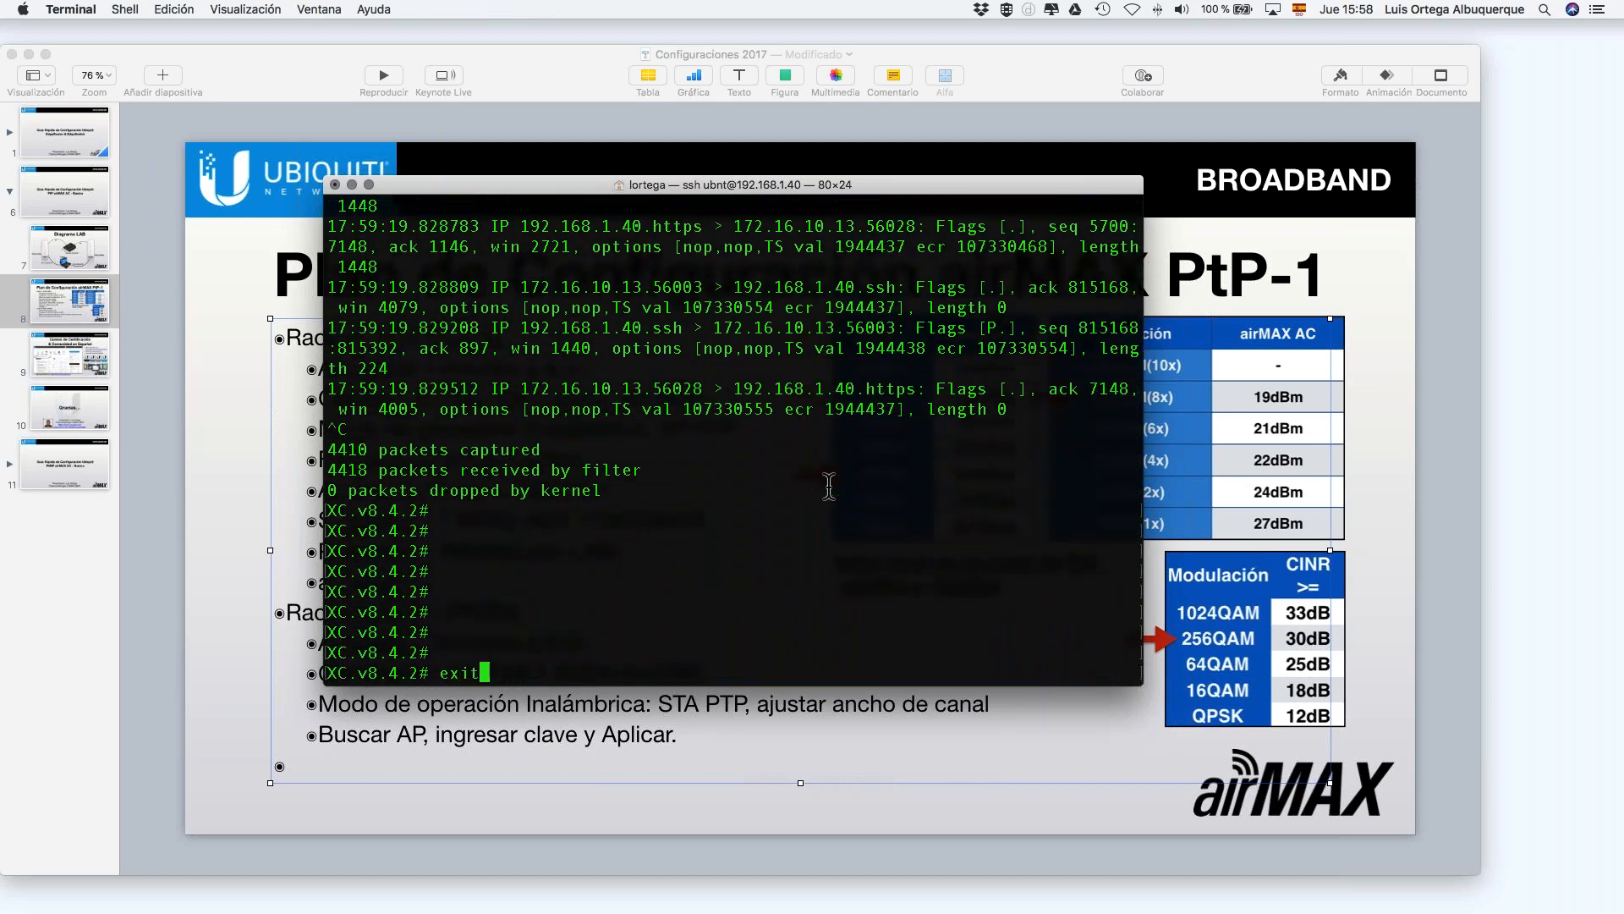
pyautogui.press('Return')
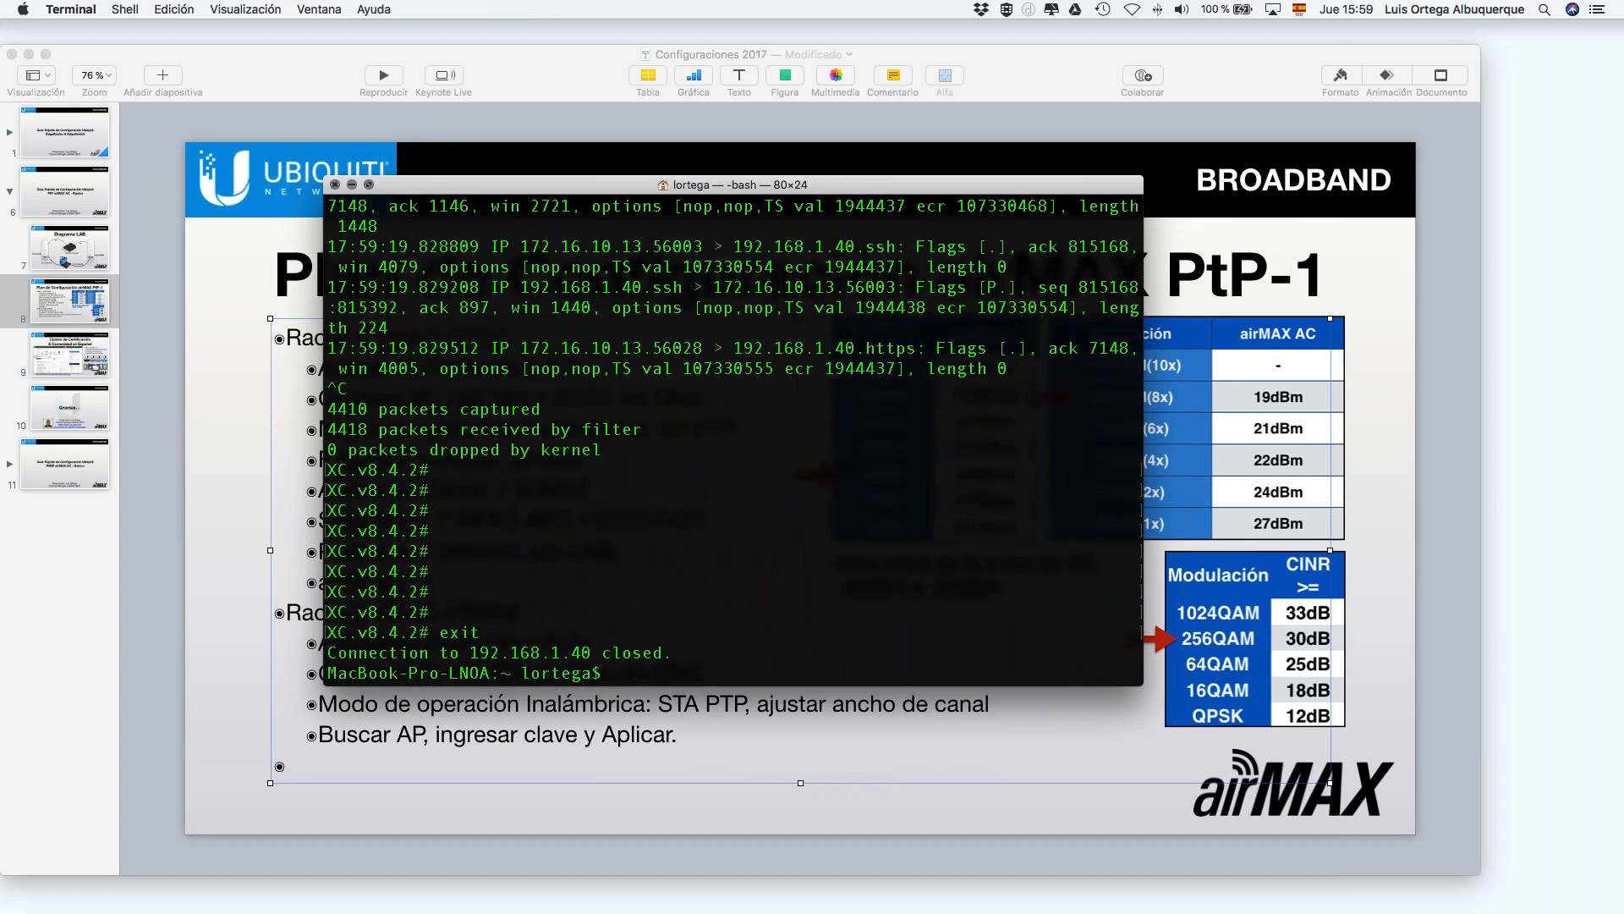
pyautogui.click(217, 297)
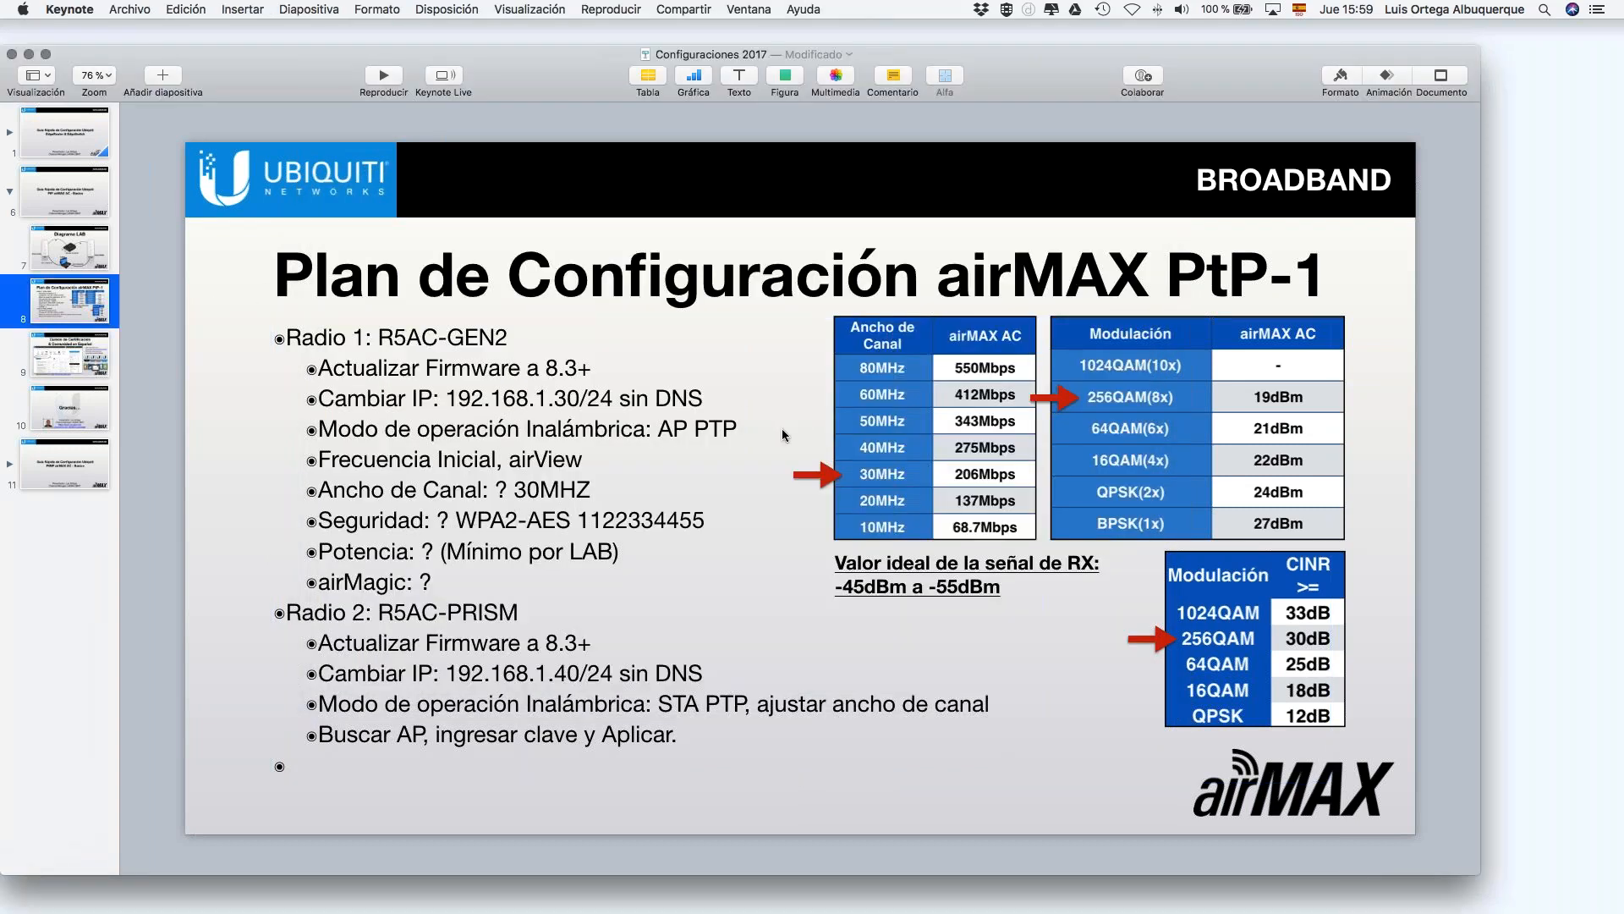
# Step: Switch to the browser and open AP_CET's Sistema settings page
pyautogui.hotkey('ctrl', 'Right')
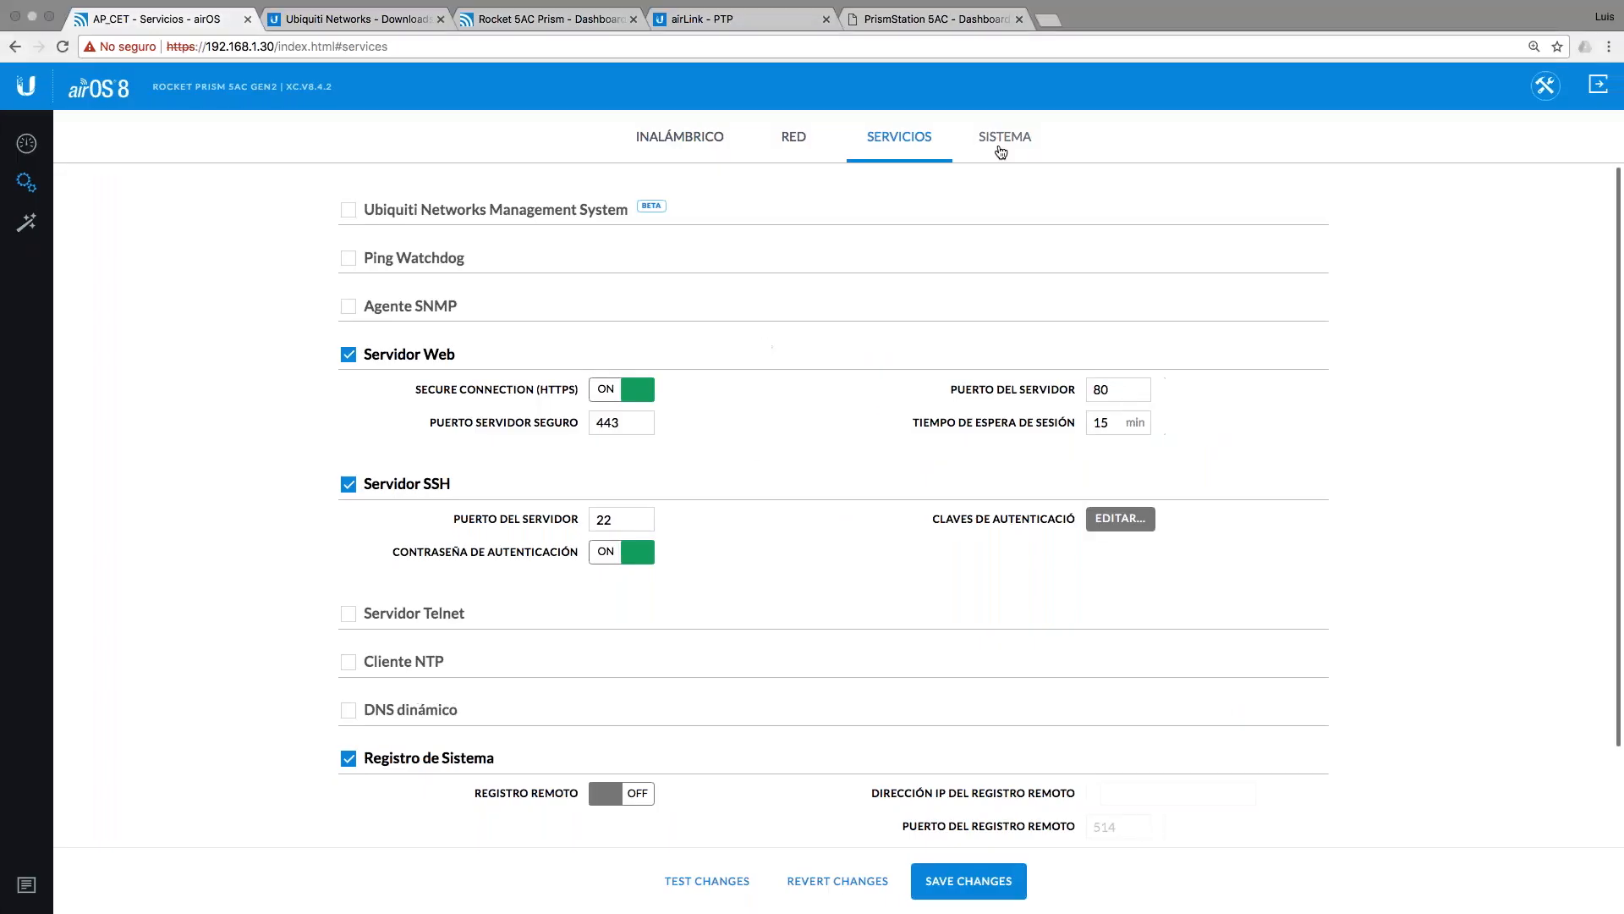
pyautogui.click(1007, 142)
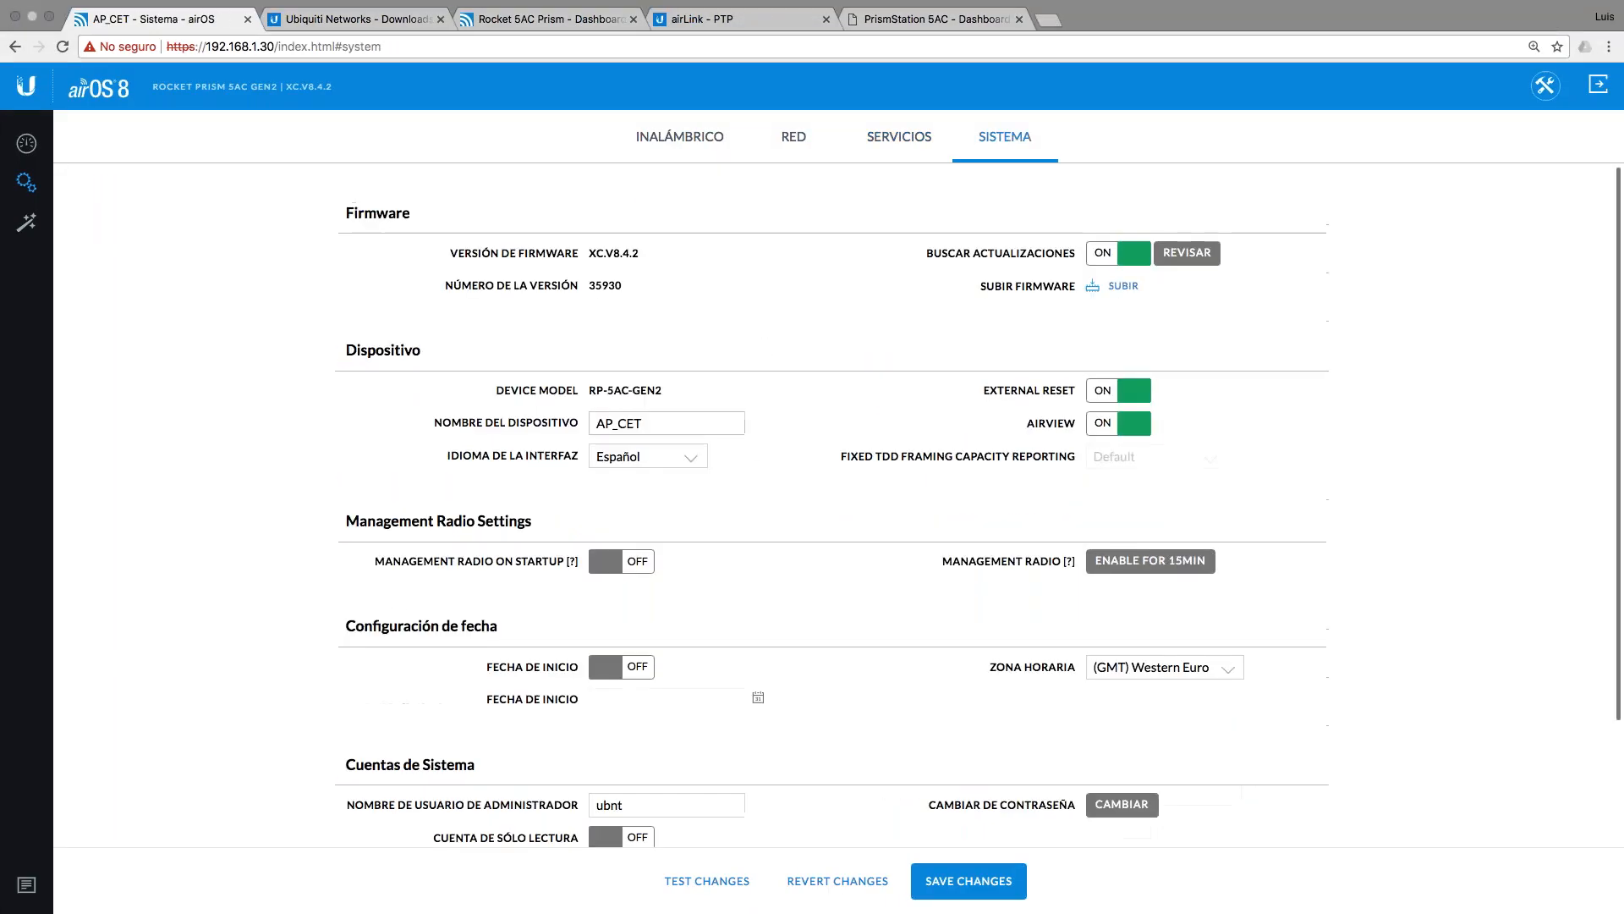
pyautogui.scroll(-1, 829, 567)
pyautogui.scroll(1, 855, 526)
# Step: Toggle AirView and startup Management Radio and back, leaving both unchanged, then open the link dashboard
pyautogui.click(1110, 433)
pyautogui.click(1110, 433)
pyautogui.click(621, 572)
pyautogui.click(622, 572)
pyautogui.scroll(-3, 768, 668)
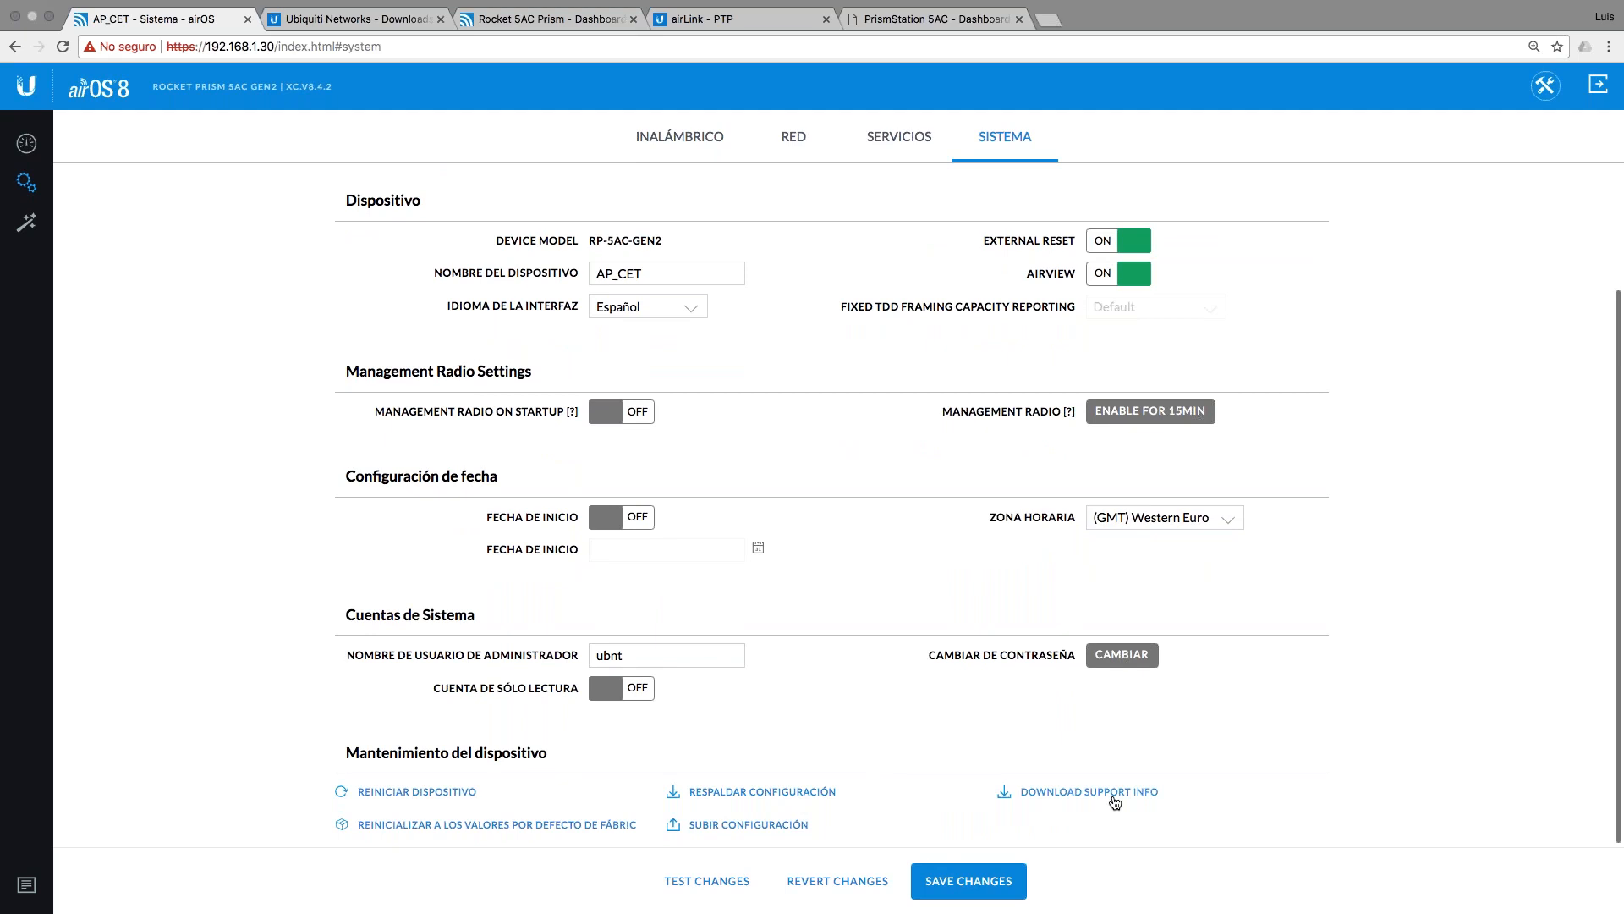
pyautogui.click(26, 145)
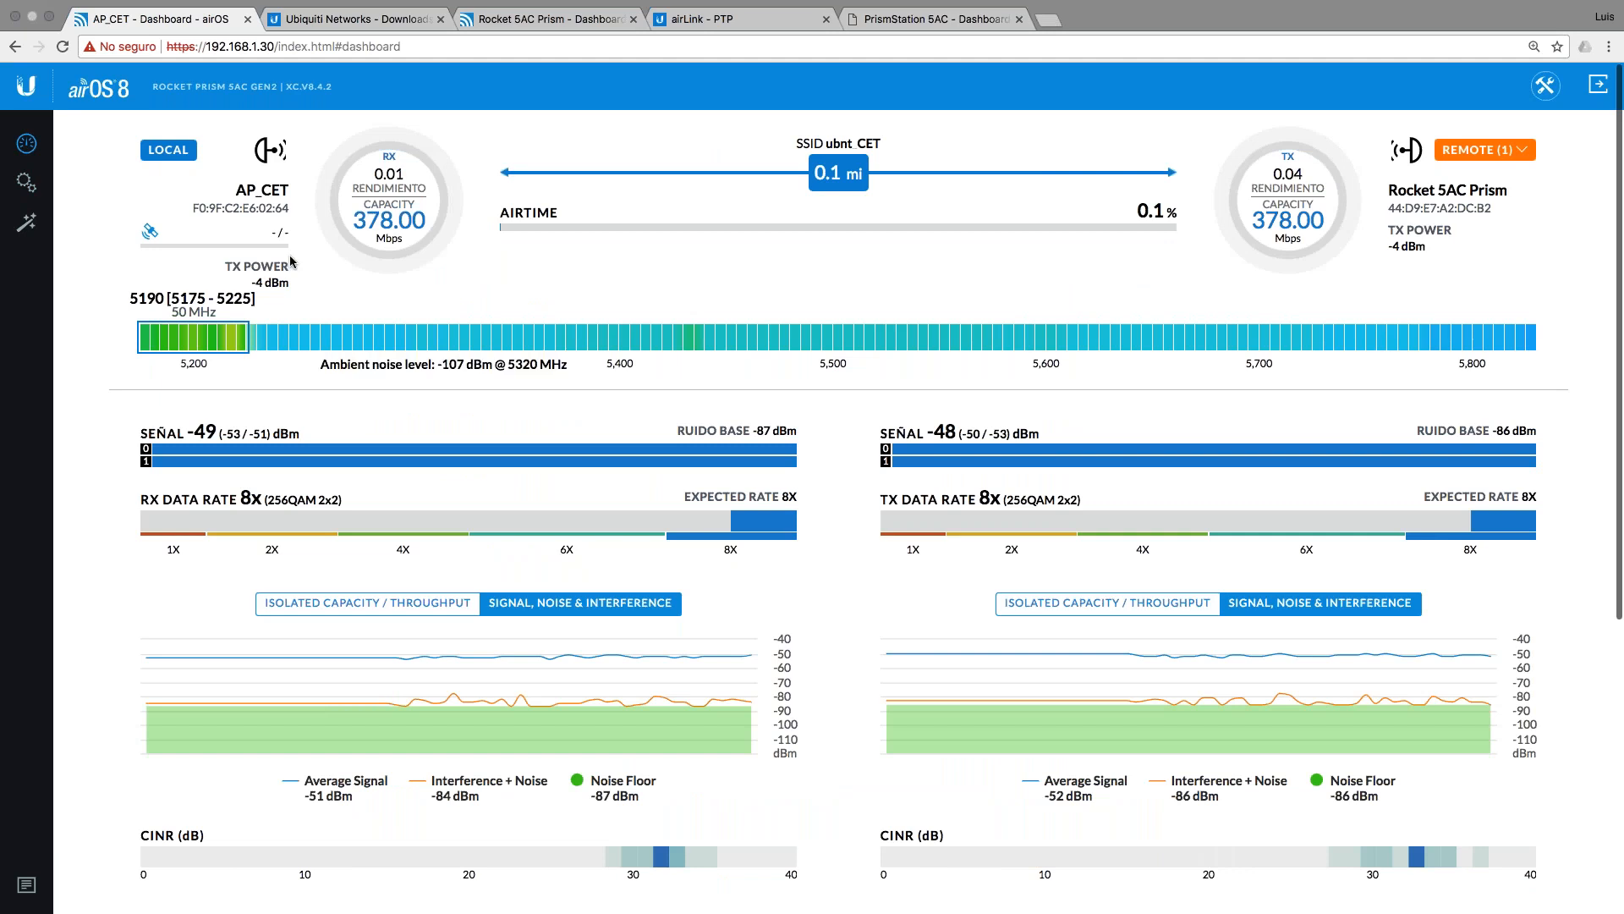
# Step: Open AP_CET's Inalámbrico wireless settings, briefly glancing at the firmware downloads page
pyautogui.click(28, 181)
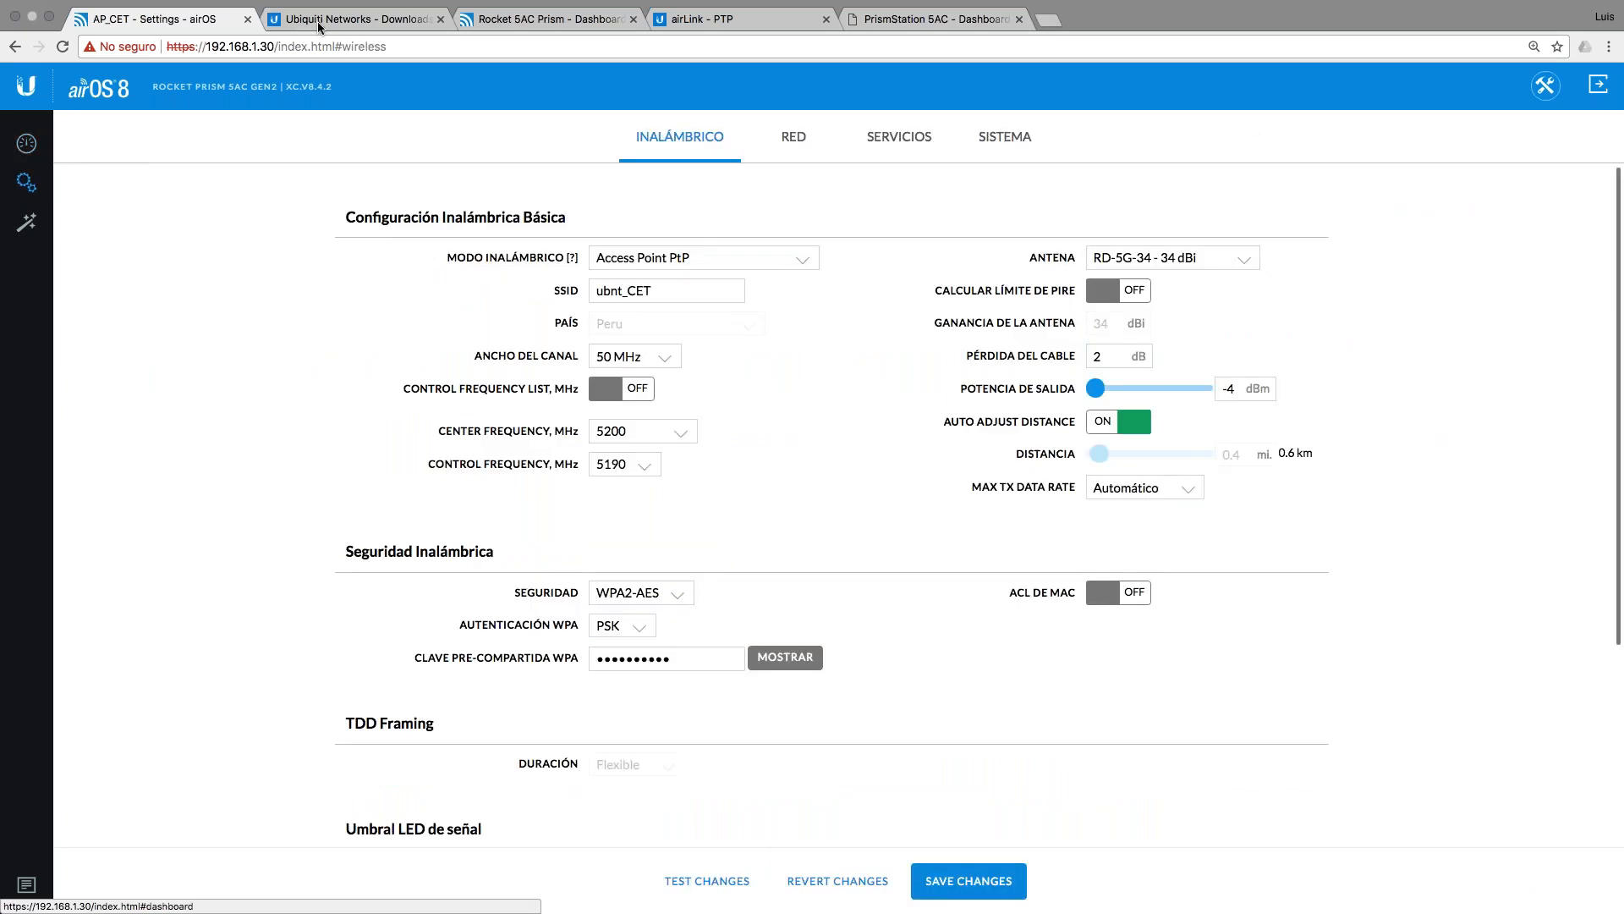
pyautogui.click(355, 18)
pyautogui.click(179, 25)
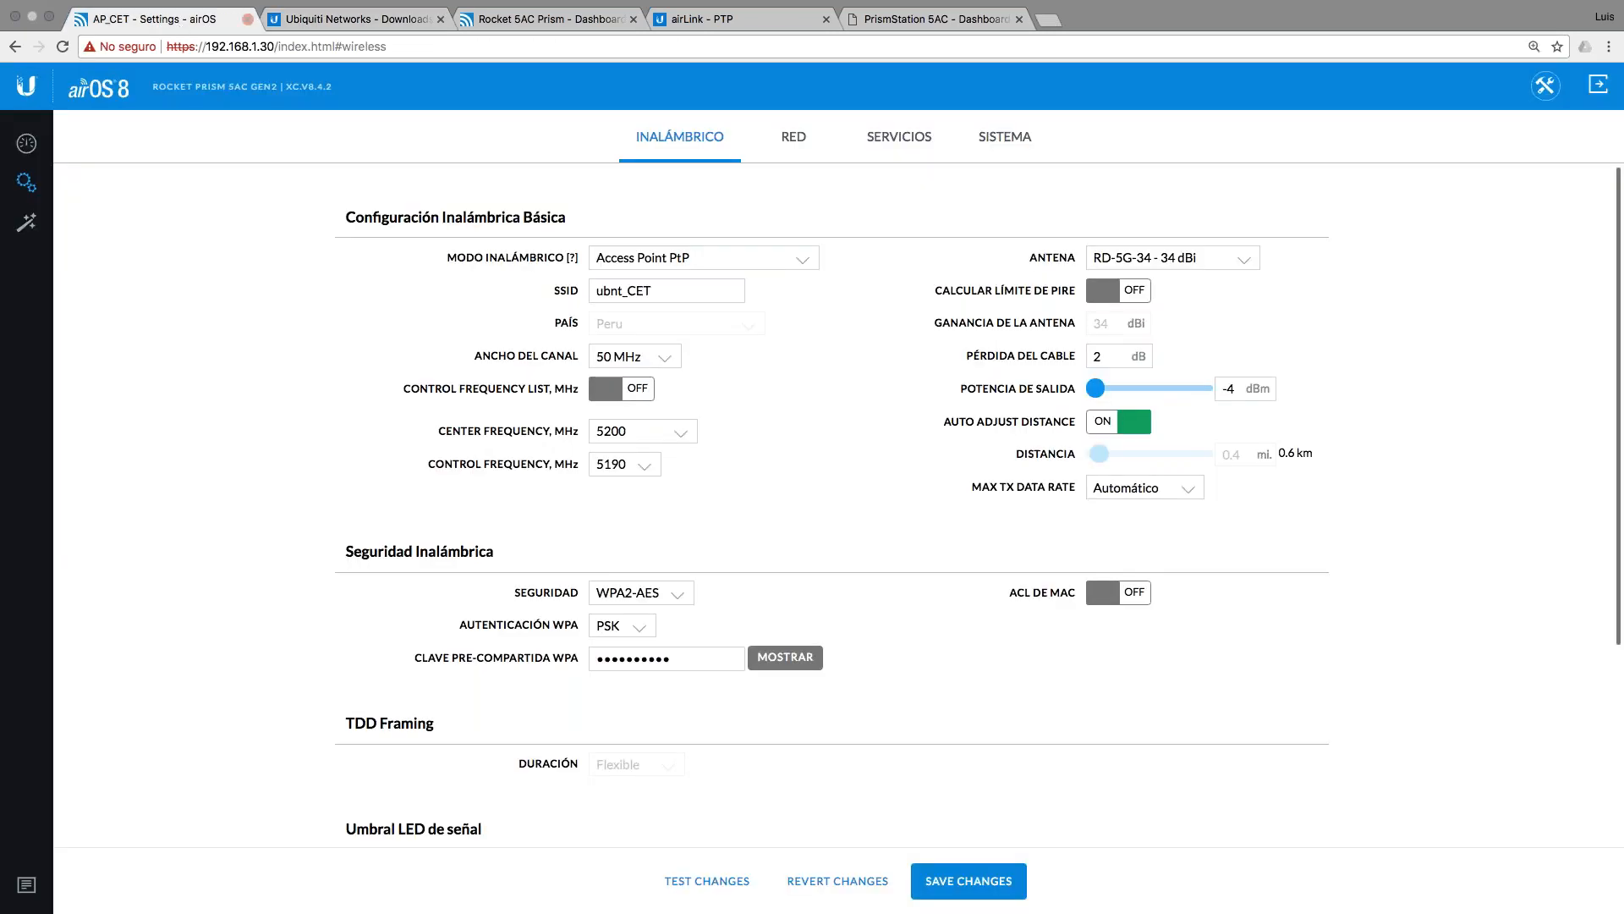
# Step: Set wireless mode to Access Point PtMP airMAX Mixed and channel width to 20 MHz
pyautogui.click(800, 258)
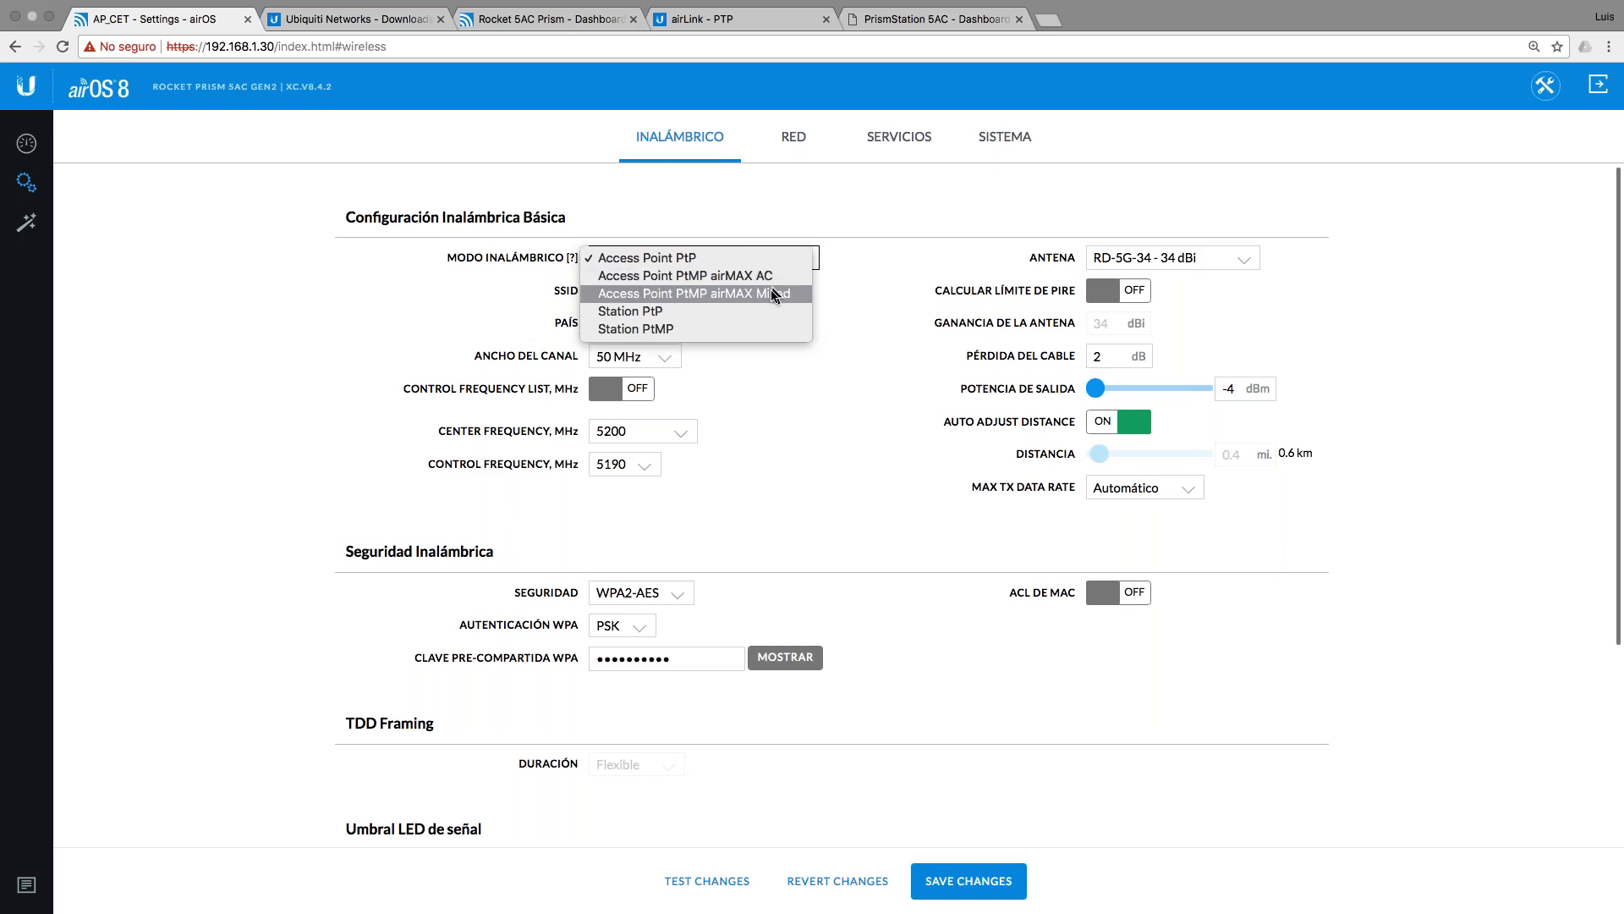
pyautogui.press('Escape')
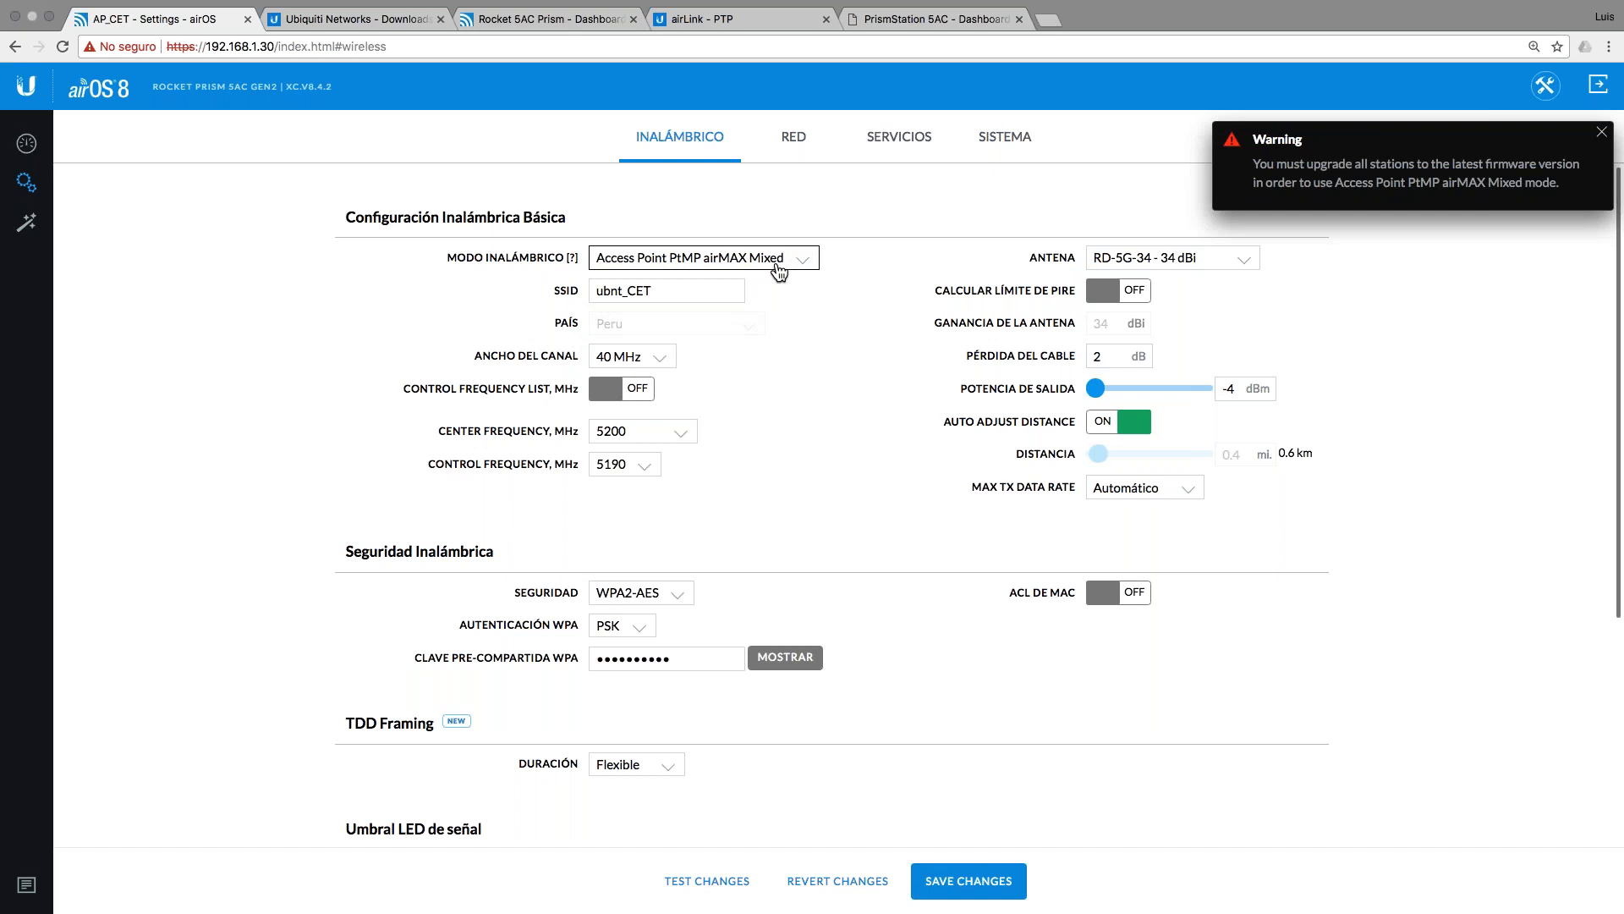
pyautogui.click(647, 356)
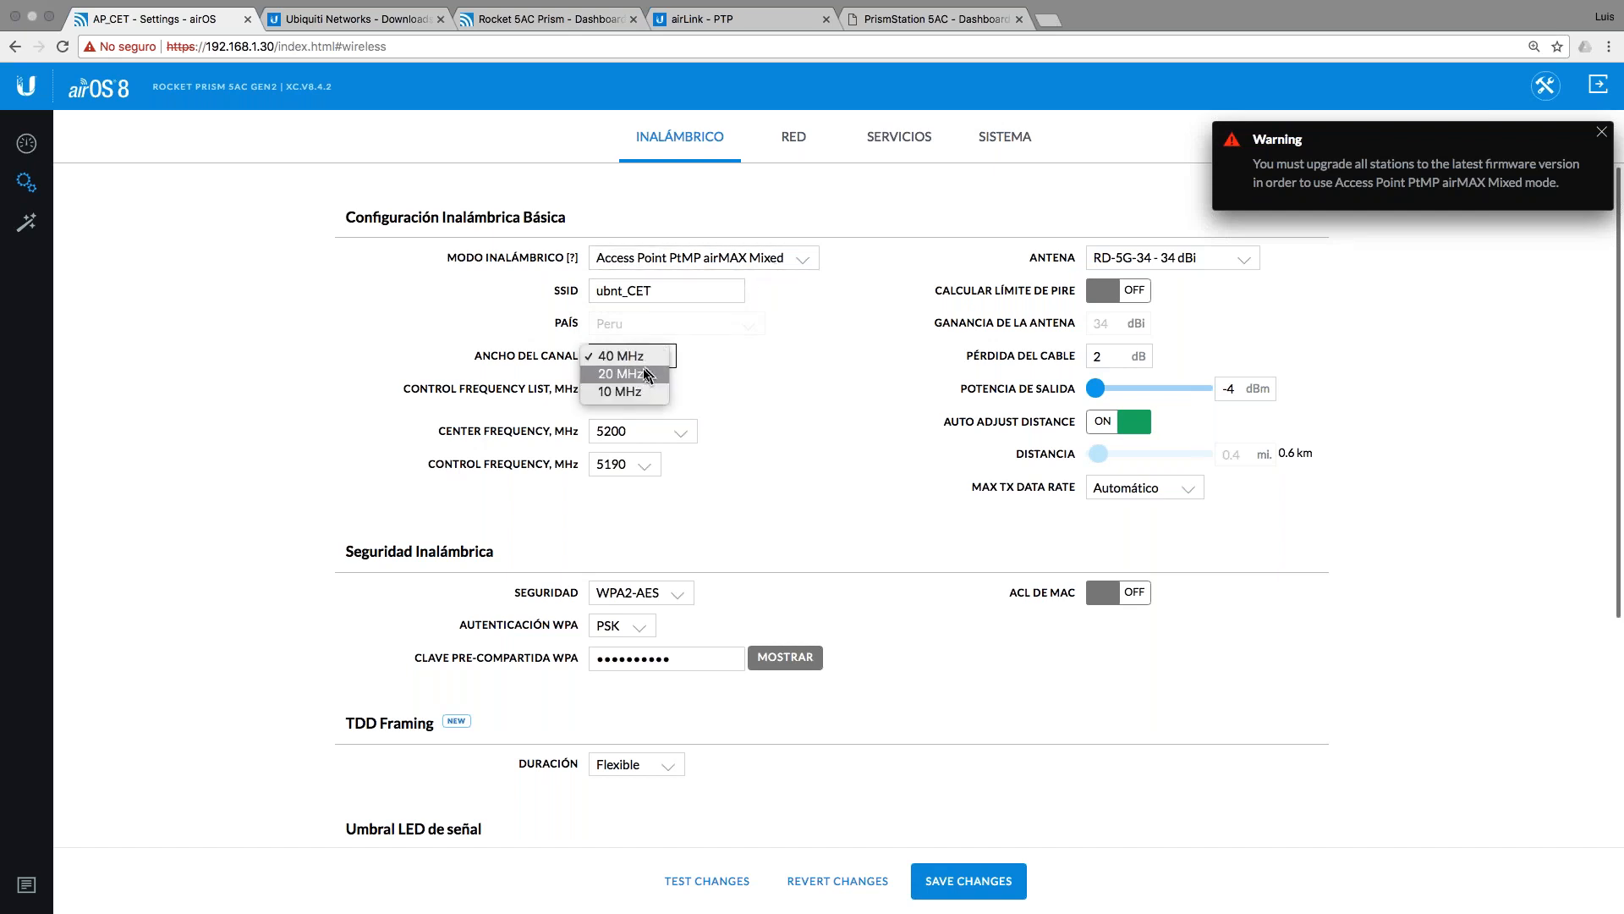
pyautogui.click(647, 373)
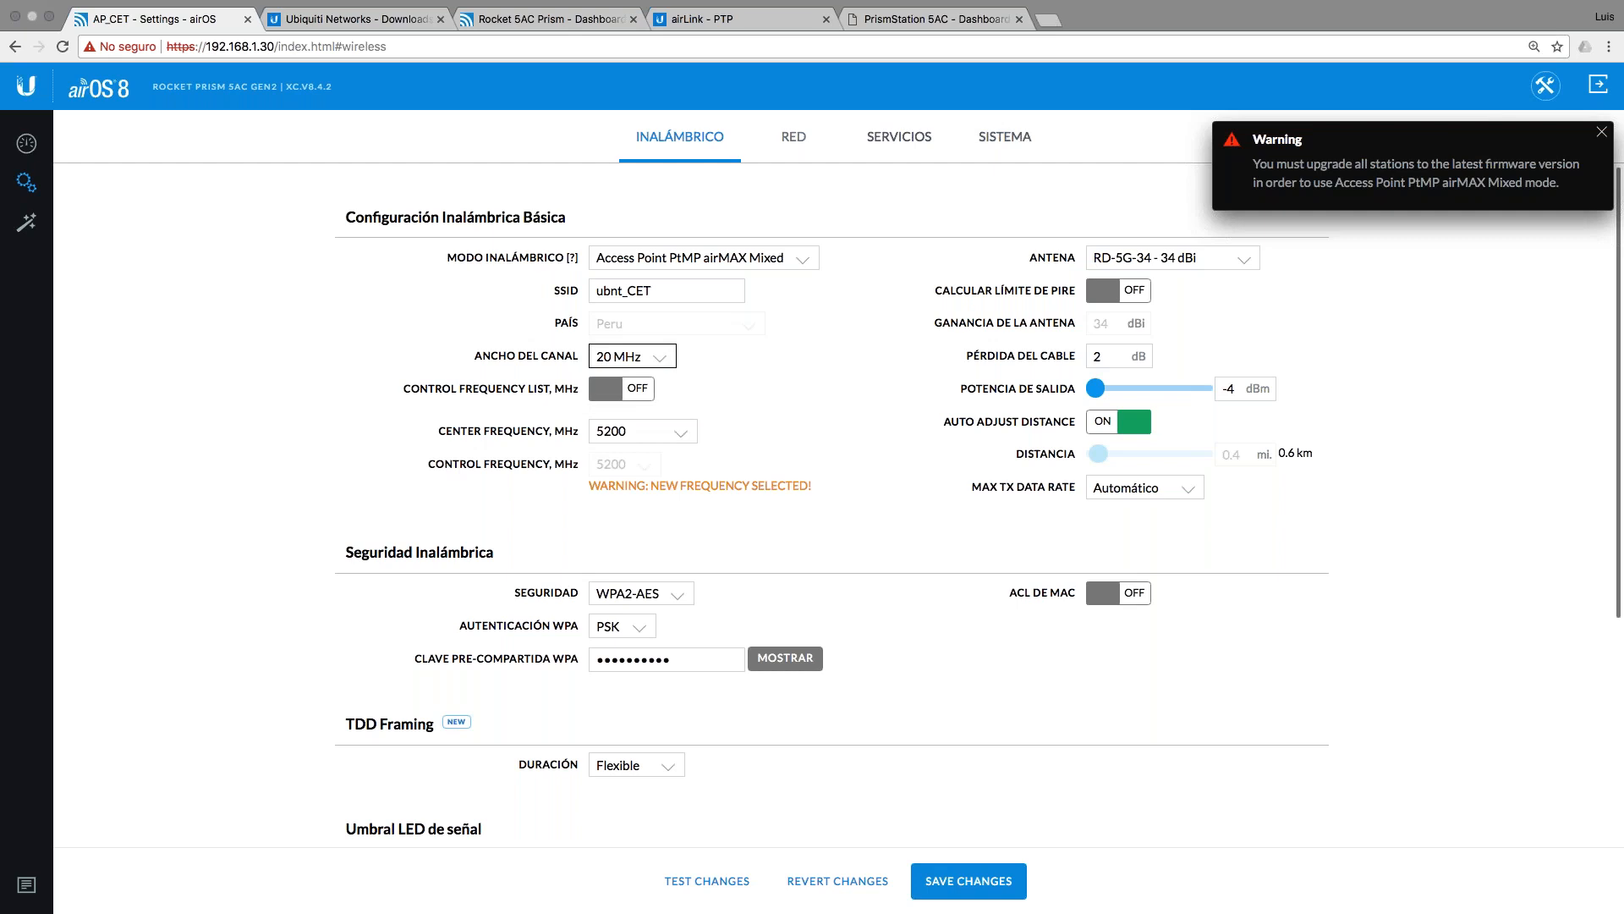
pyautogui.click(392, 19)
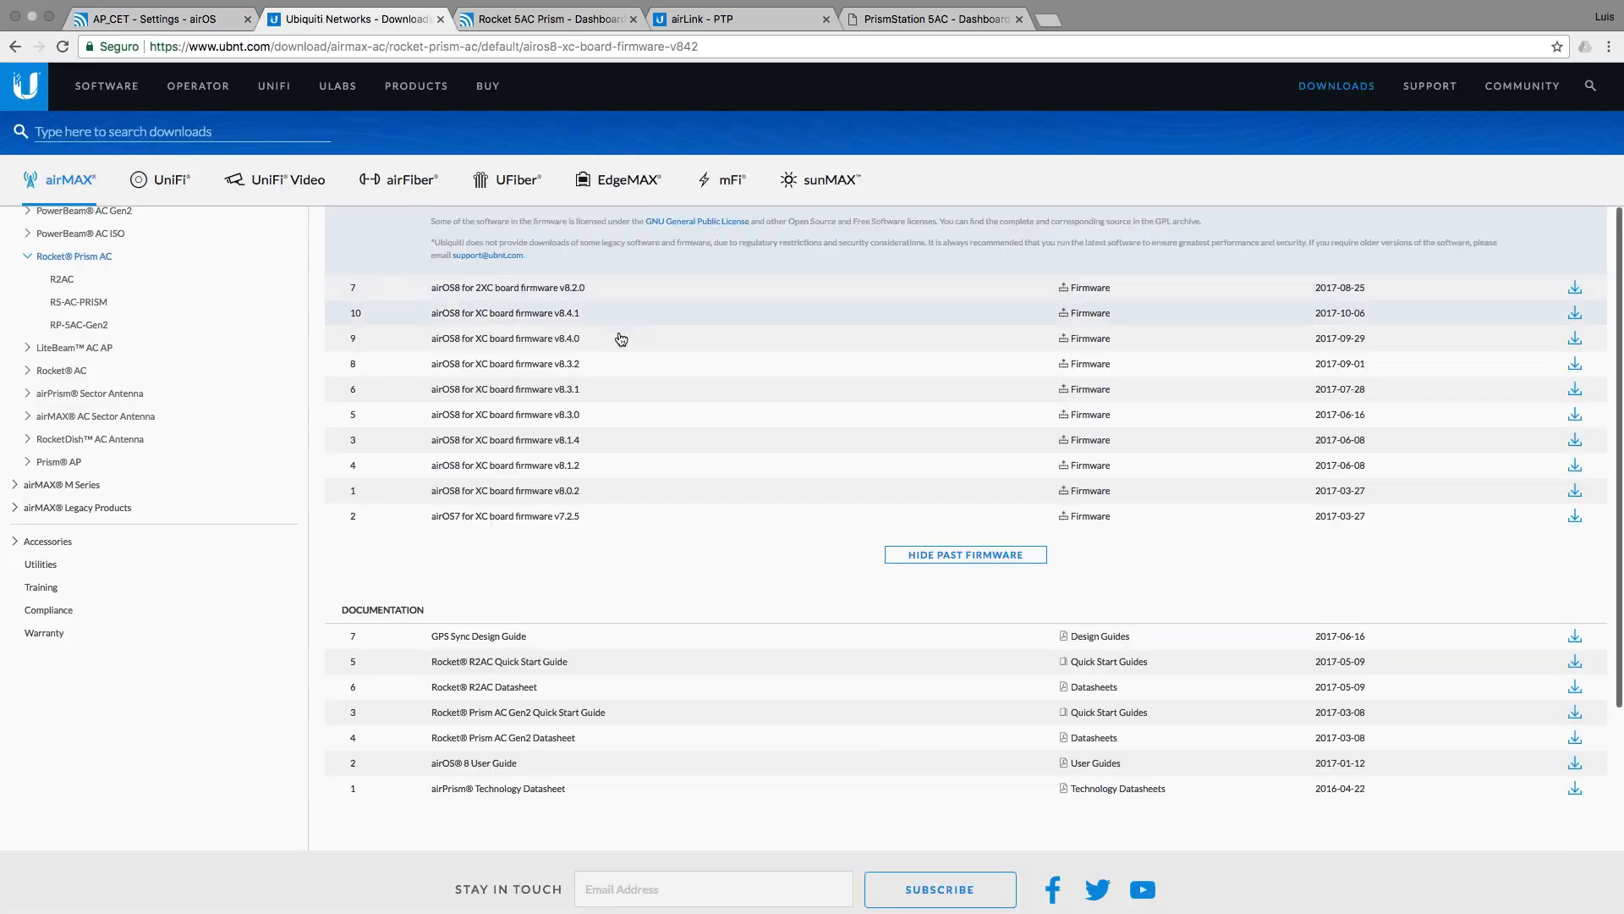
# Step: Browse the airMAX M Series airOS6 v6.1.2 firmware page, then return to the AP_CET settings tab
pyautogui.scroll(3, 623, 342)
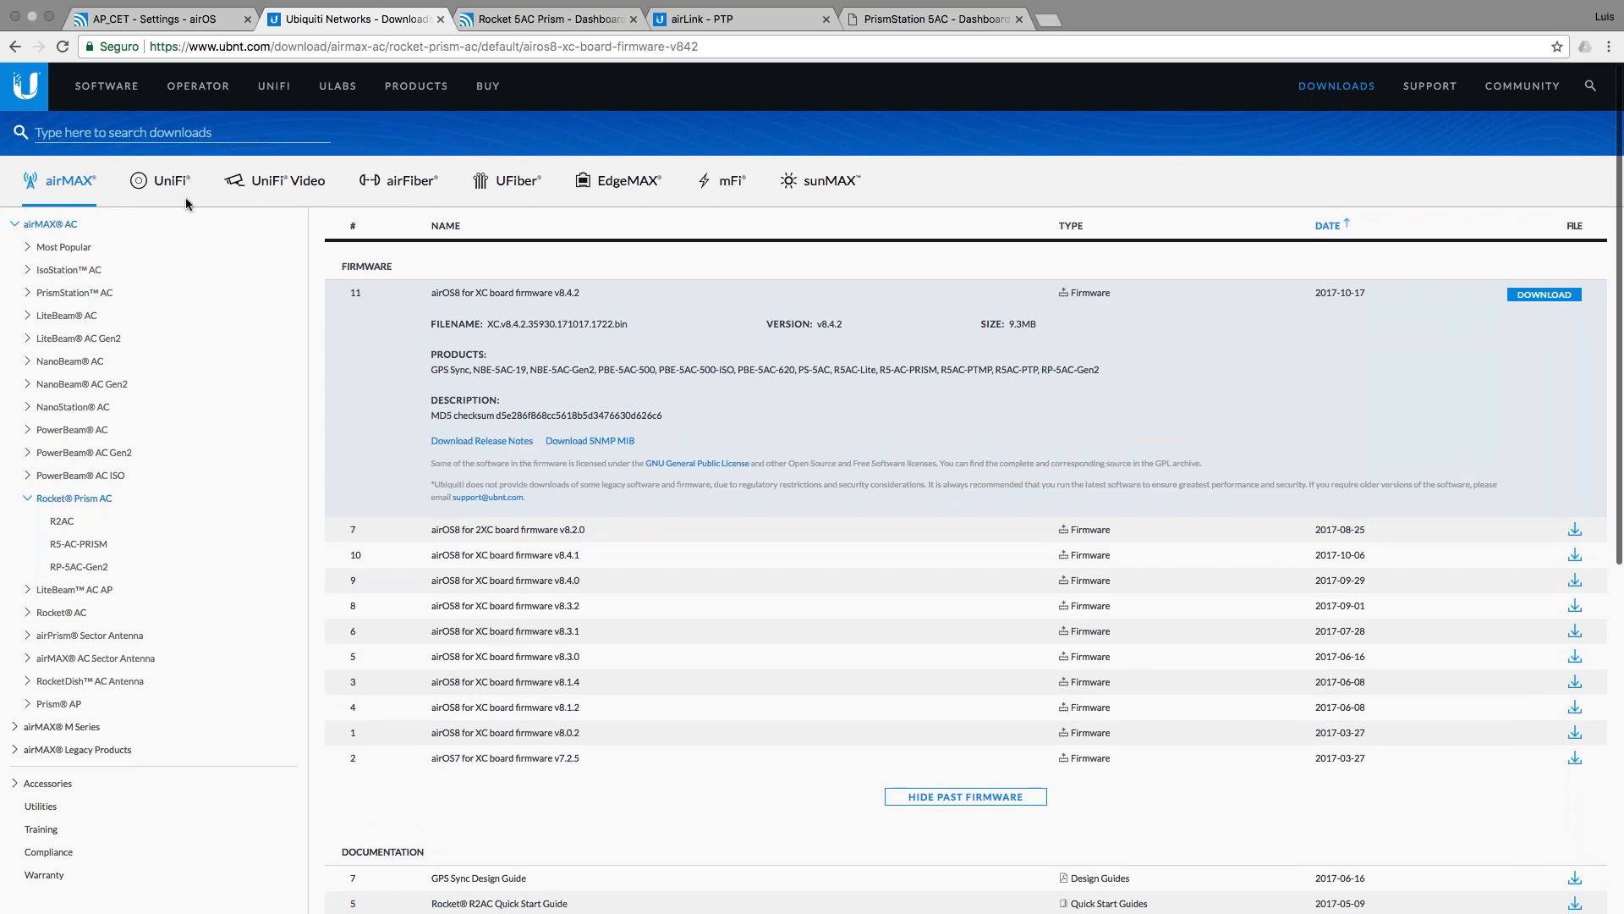
pyautogui.click(85, 726)
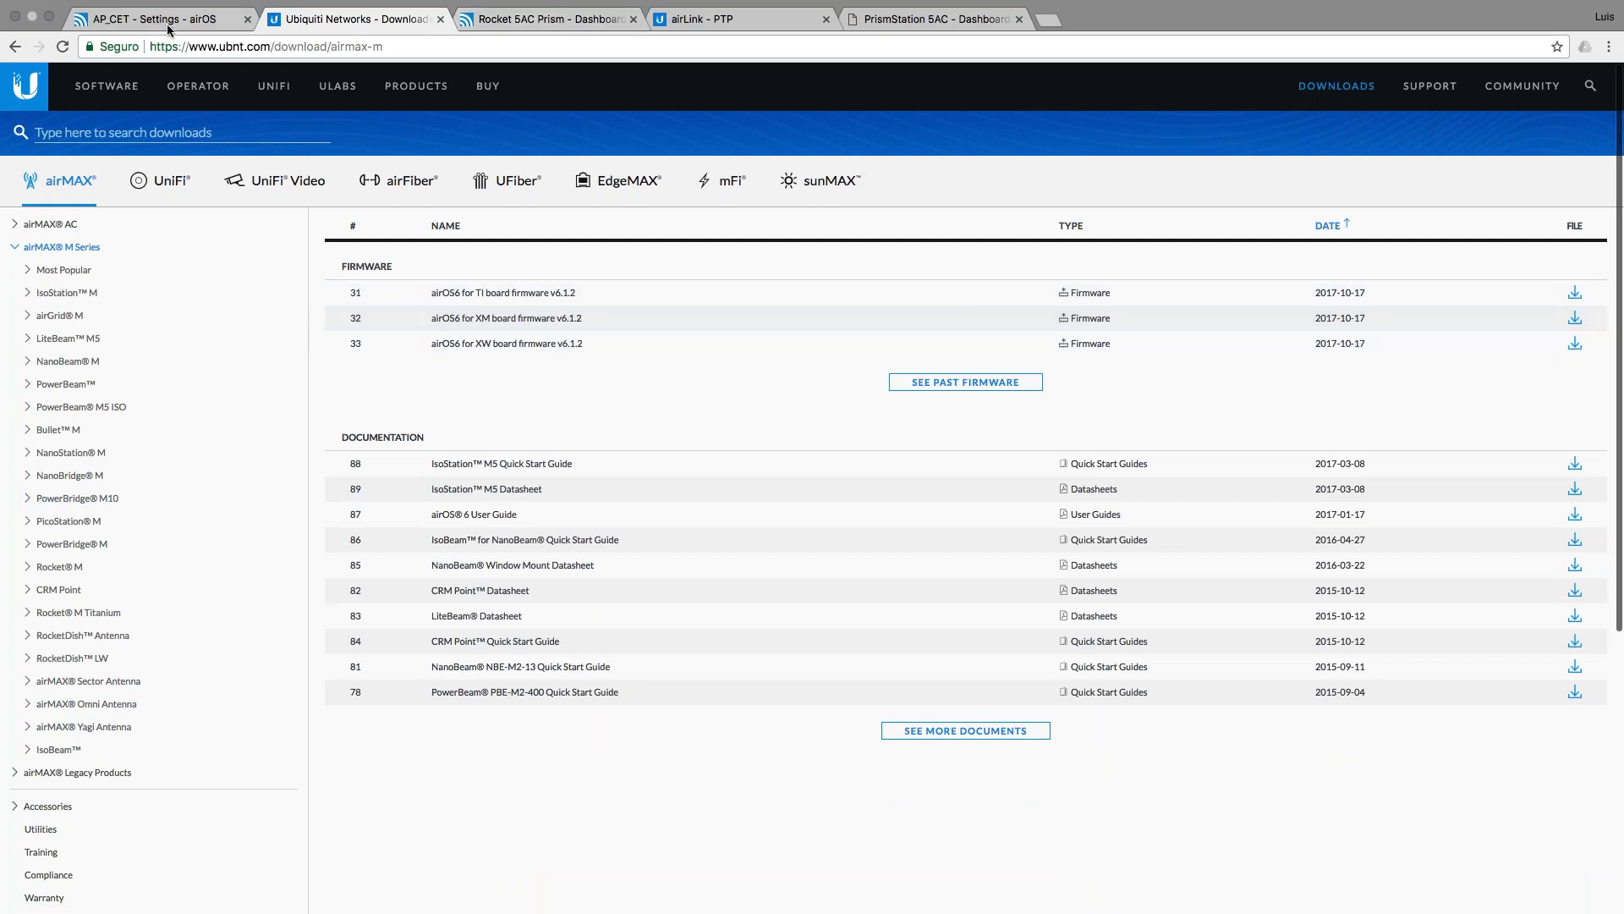
pyautogui.click(203, 23)
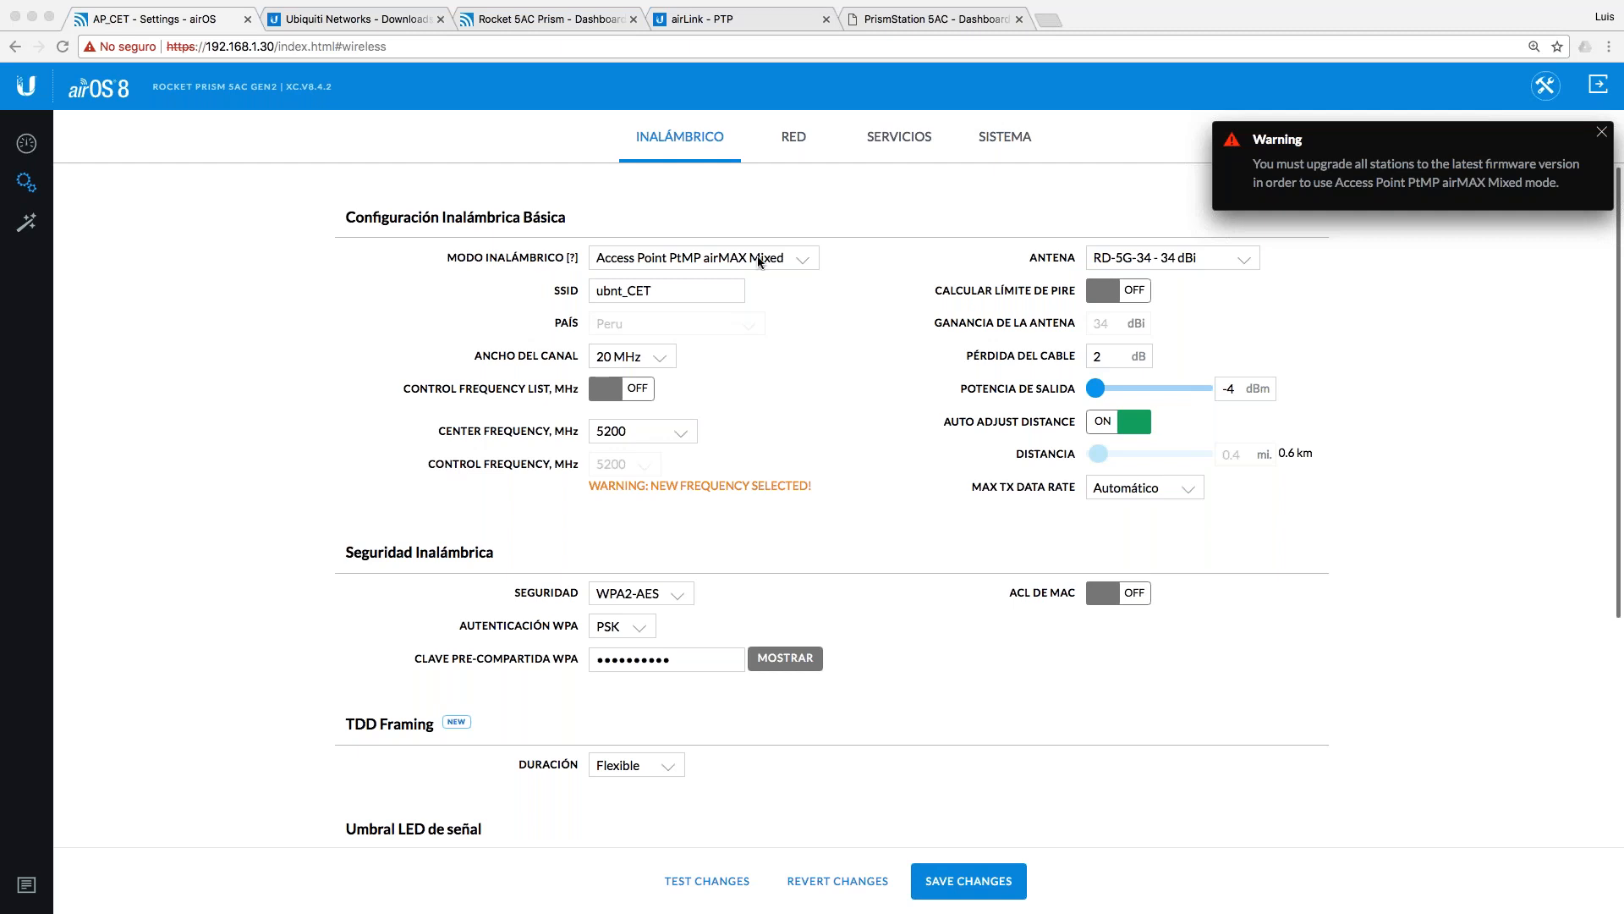
# Step: Return to the AP_CET dashboard showing the 378.00 Mbps link at 8x data rate
pyautogui.click(26, 145)
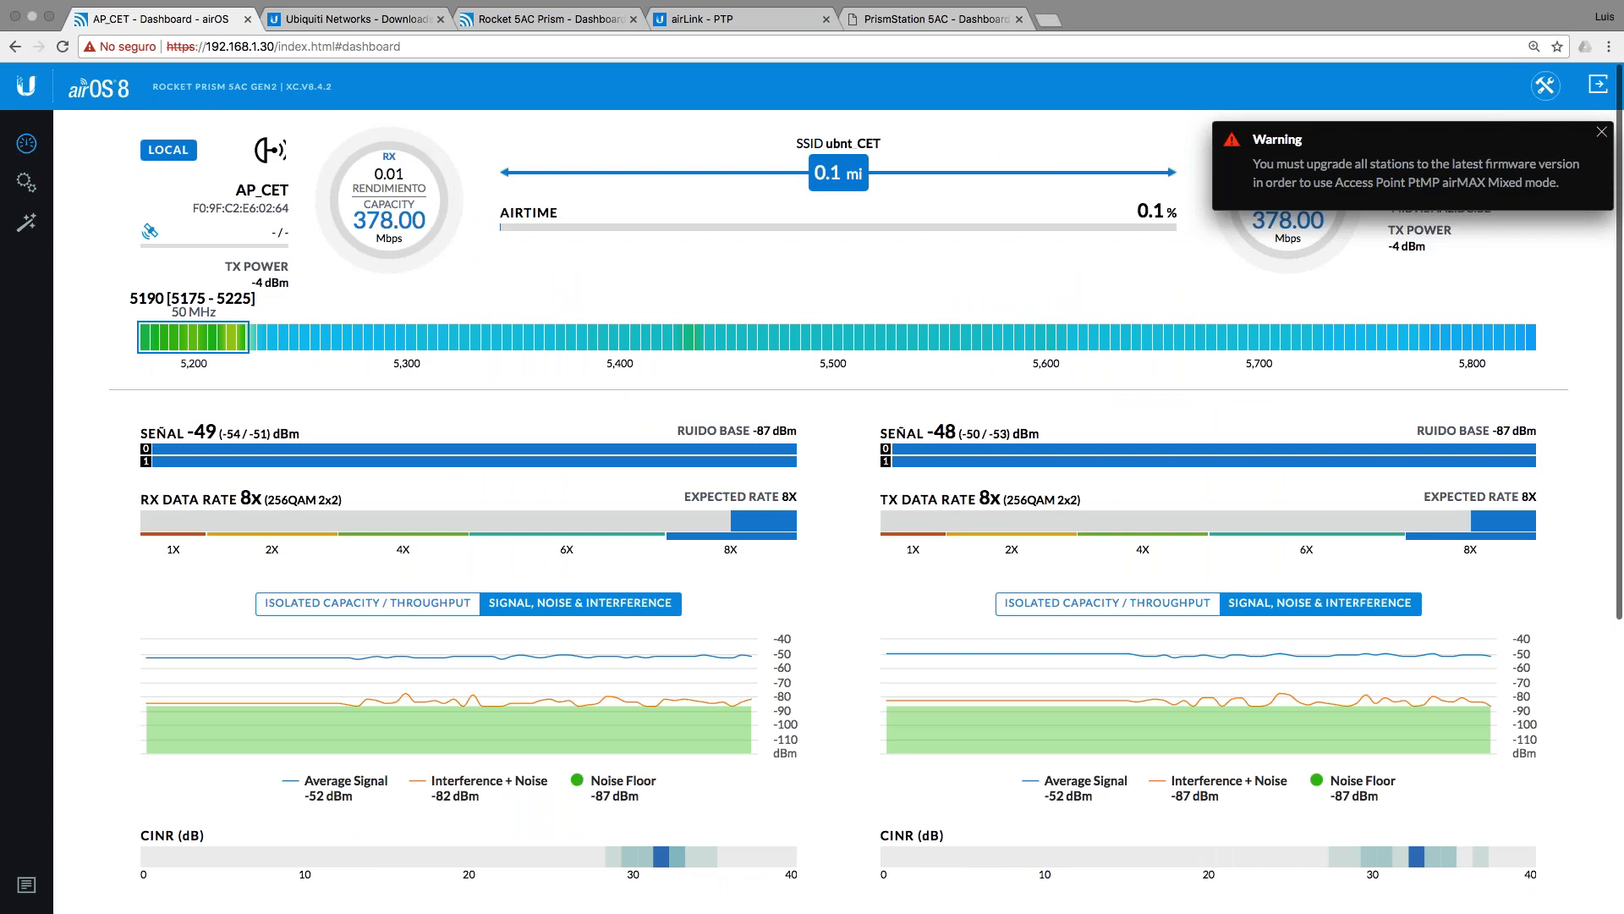
pyautogui.scroll(-1, 860, 685)
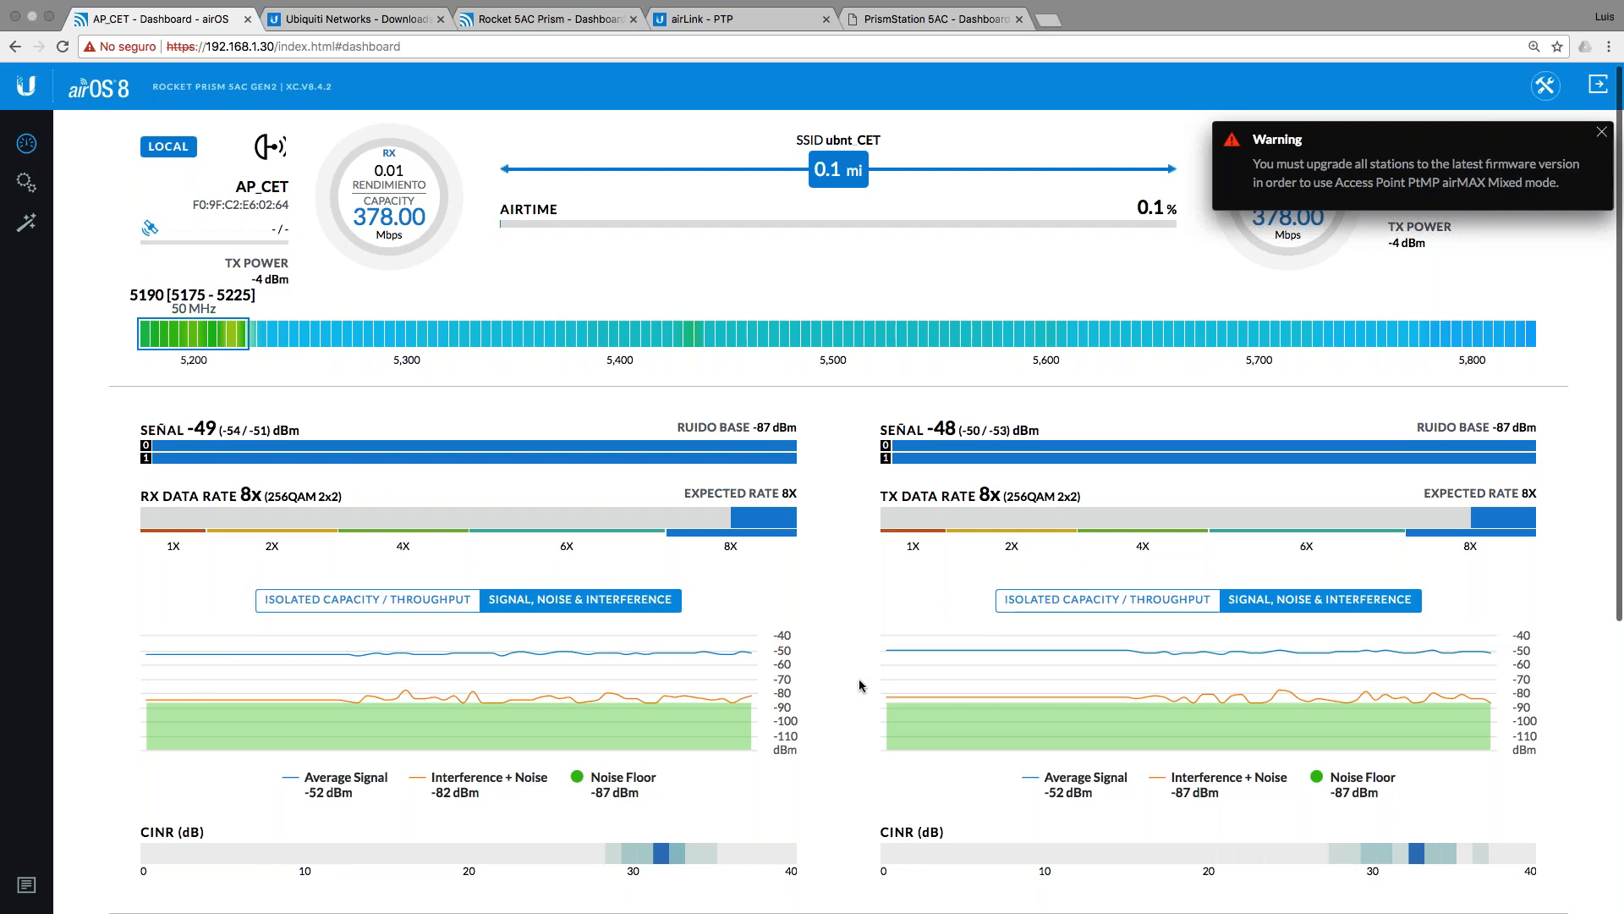
pyautogui.scroll(-5, 860, 685)
pyautogui.scroll(-1, 861, 685)
pyautogui.scroll(-1, 861, 686)
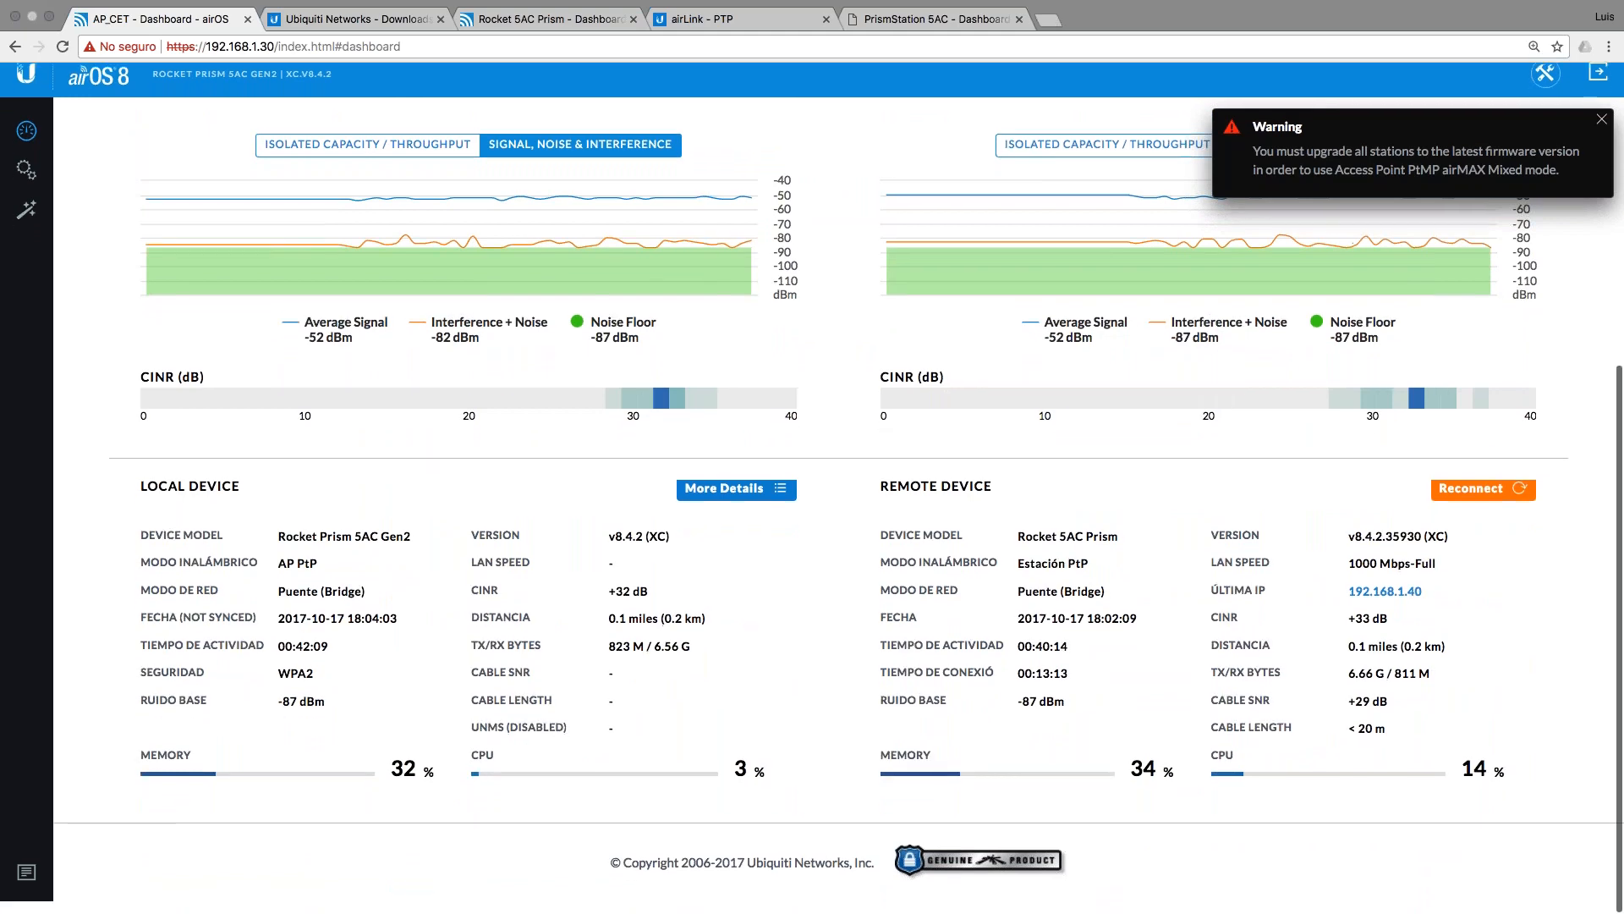
pyautogui.scroll(-1, 825, 623)
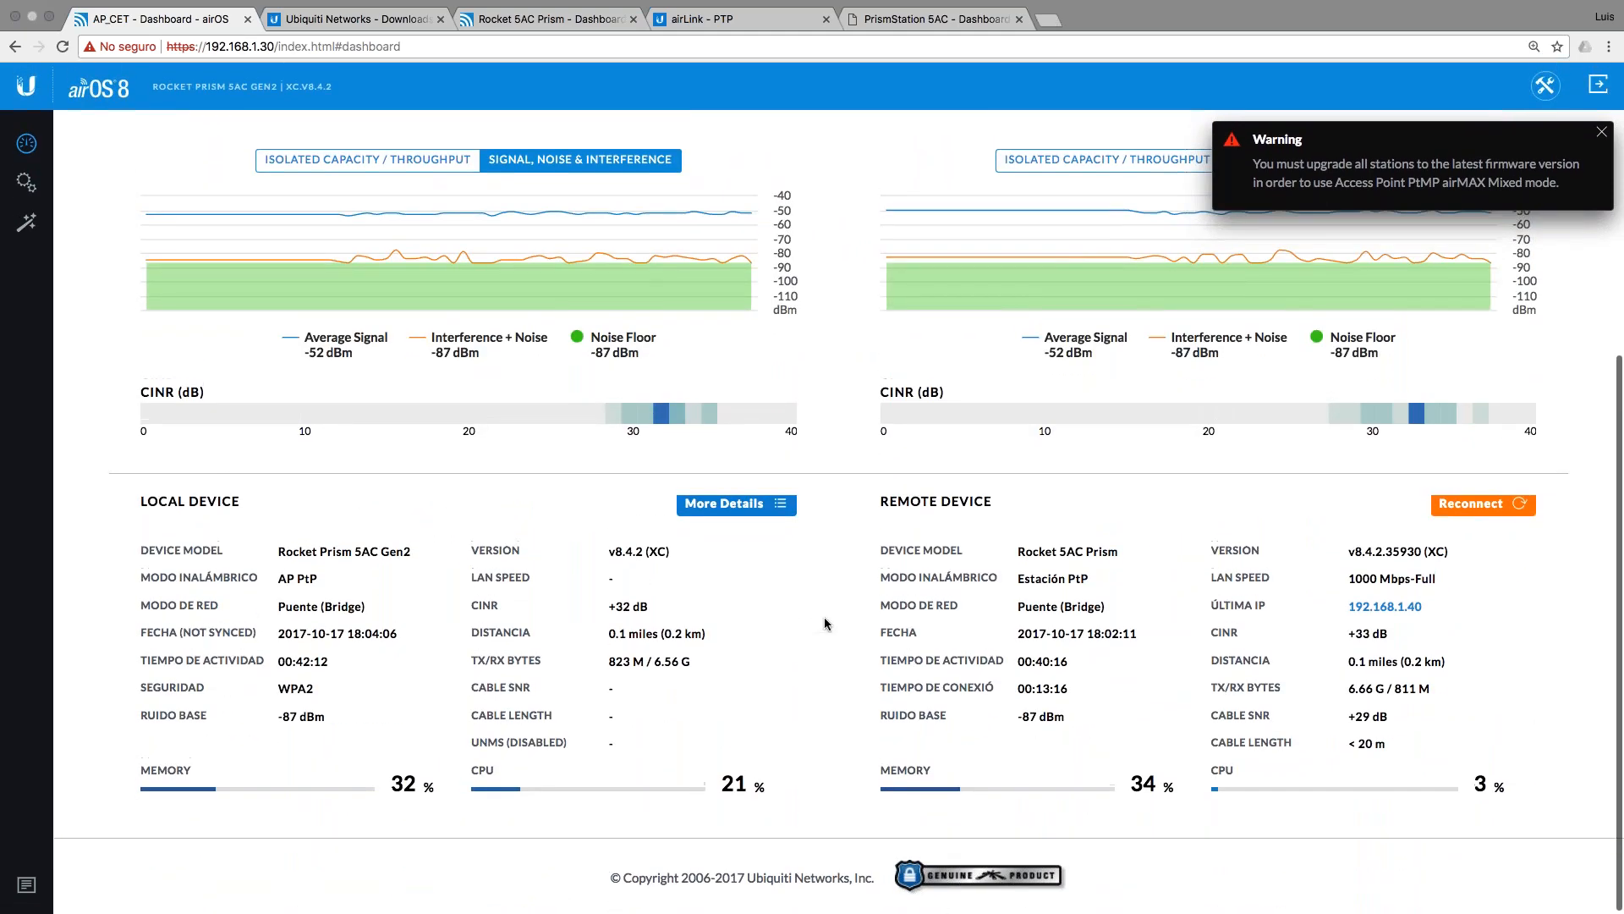
pyautogui.scroll(10, 826, 624)
pyautogui.scroll(-10, 825, 623)
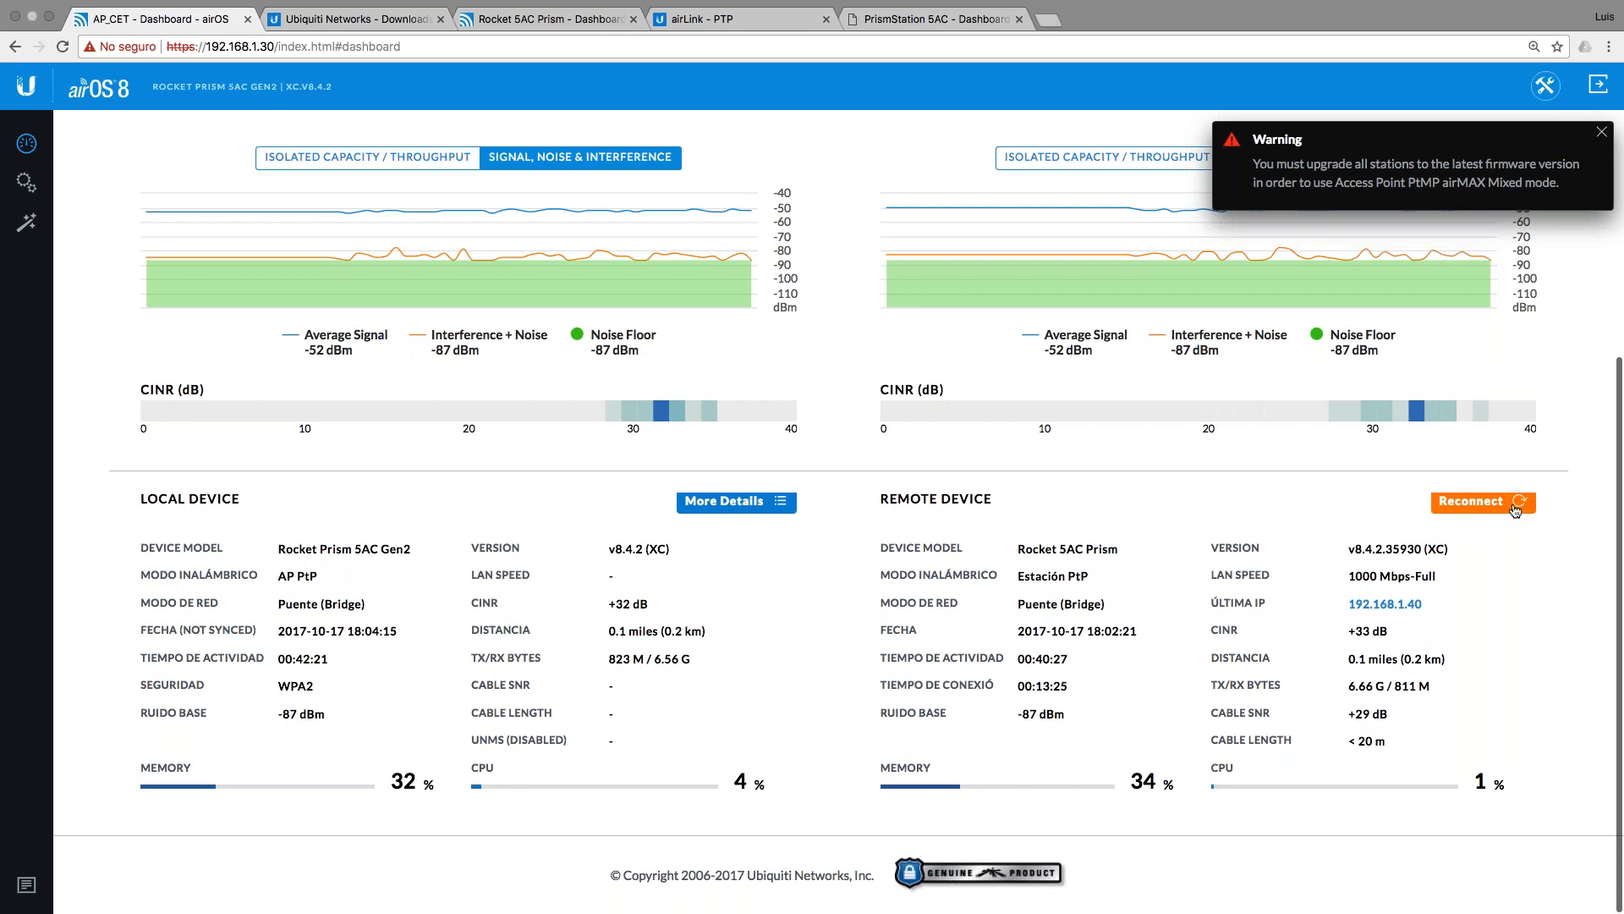
pyautogui.scroll(5, 91, 246)
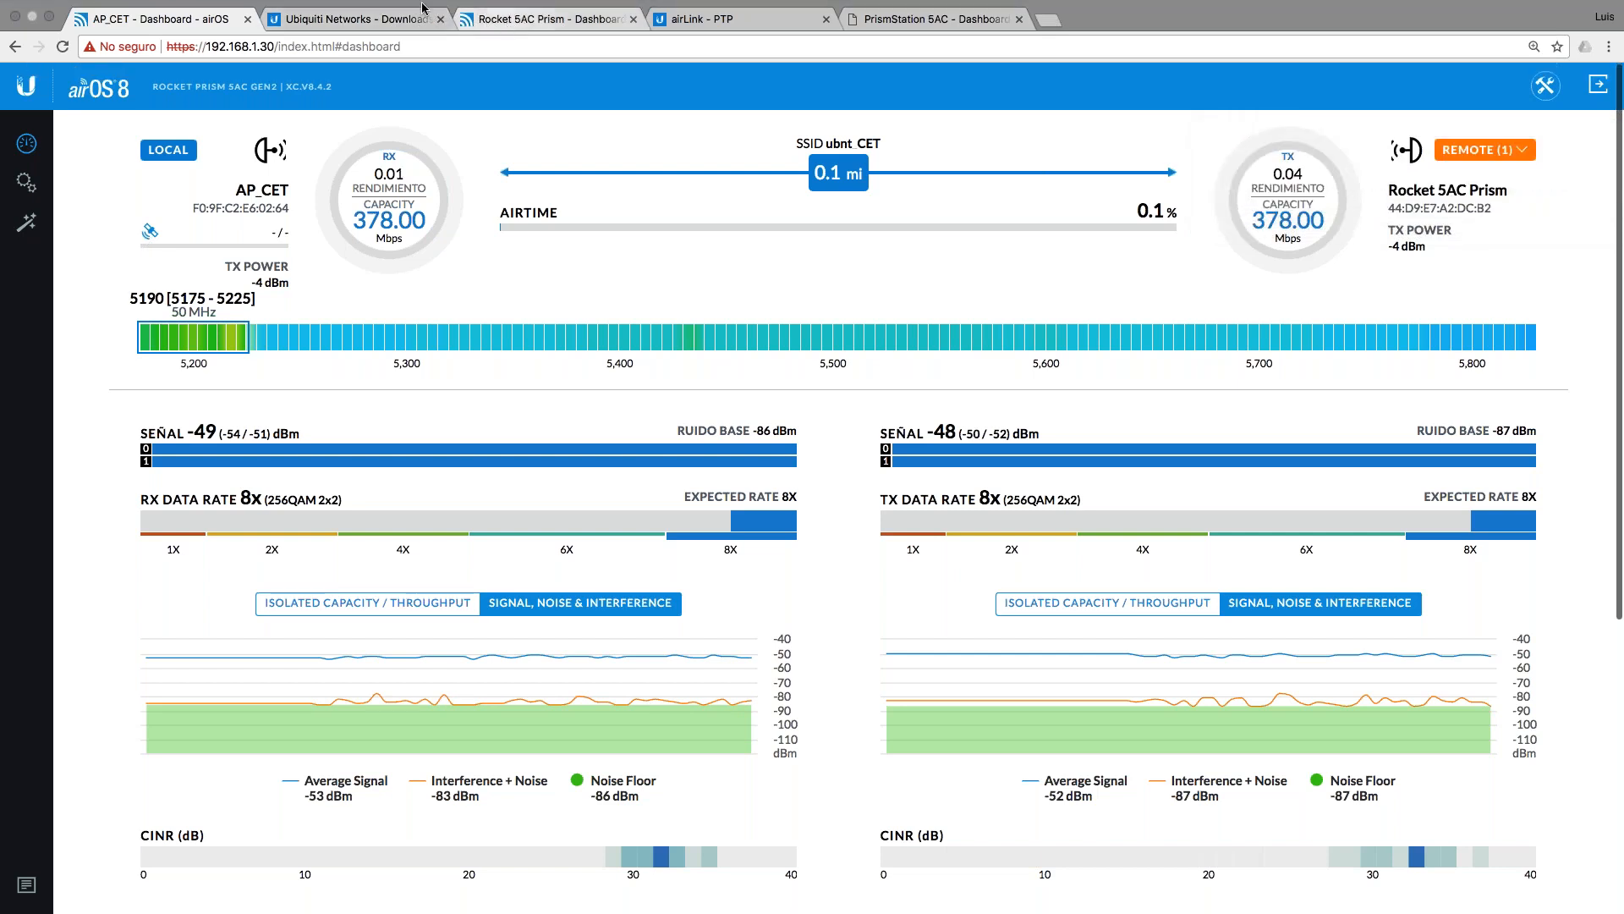
# Step: Close the Rocket 5AC Prism speed test results and reload both dashboards, AP_CET showing 378.00 Mbps
pyautogui.click(64, 48)
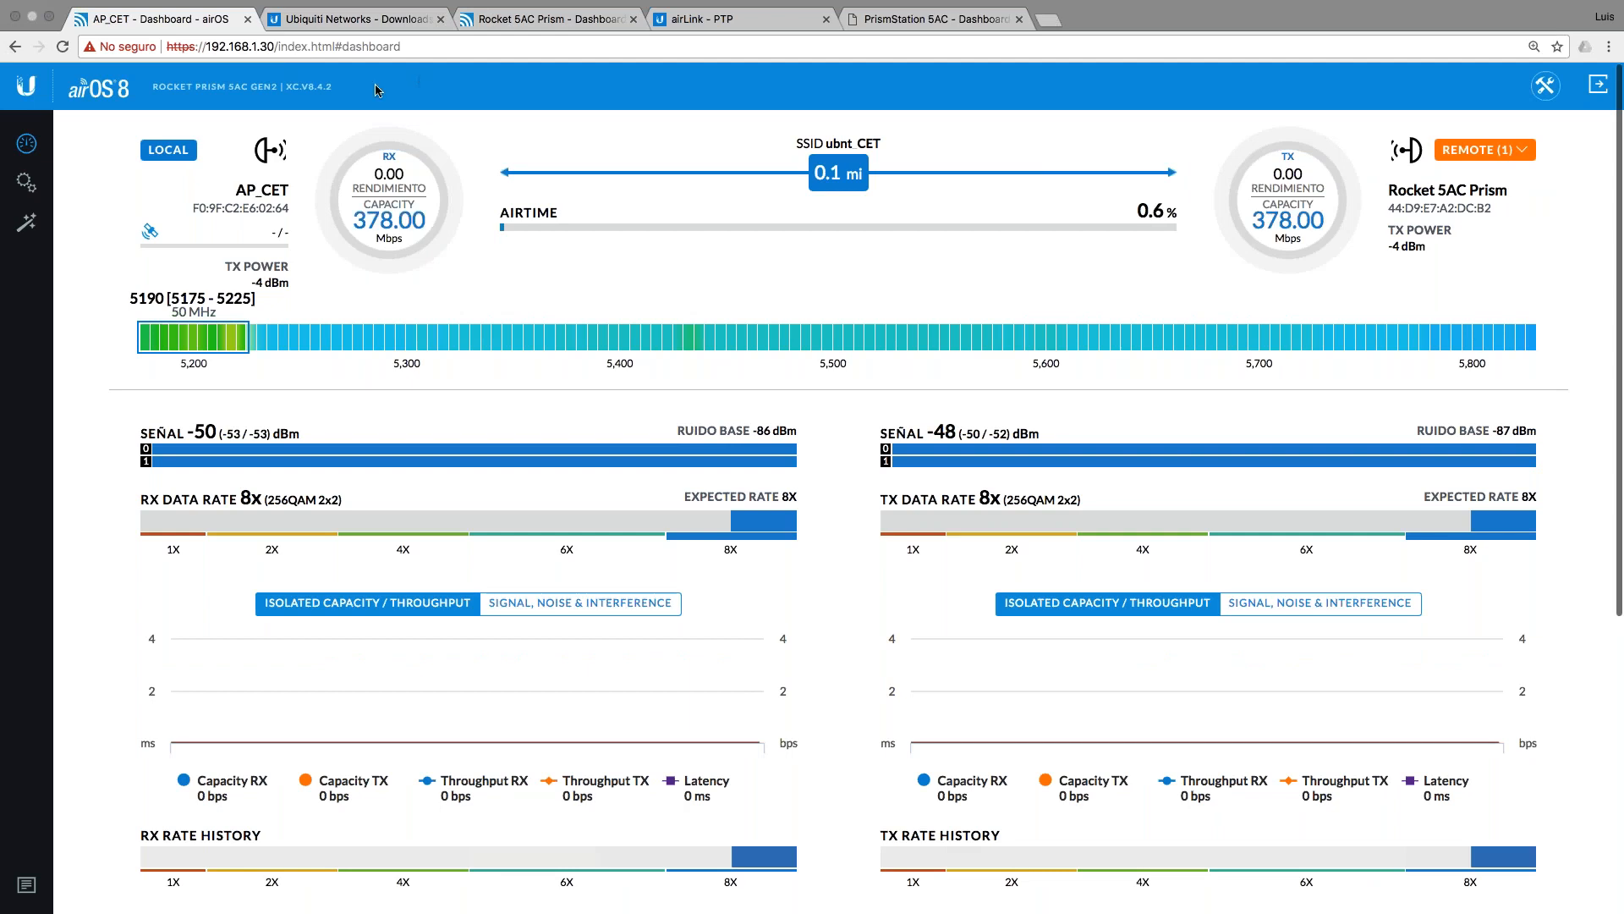
pyautogui.click(541, 18)
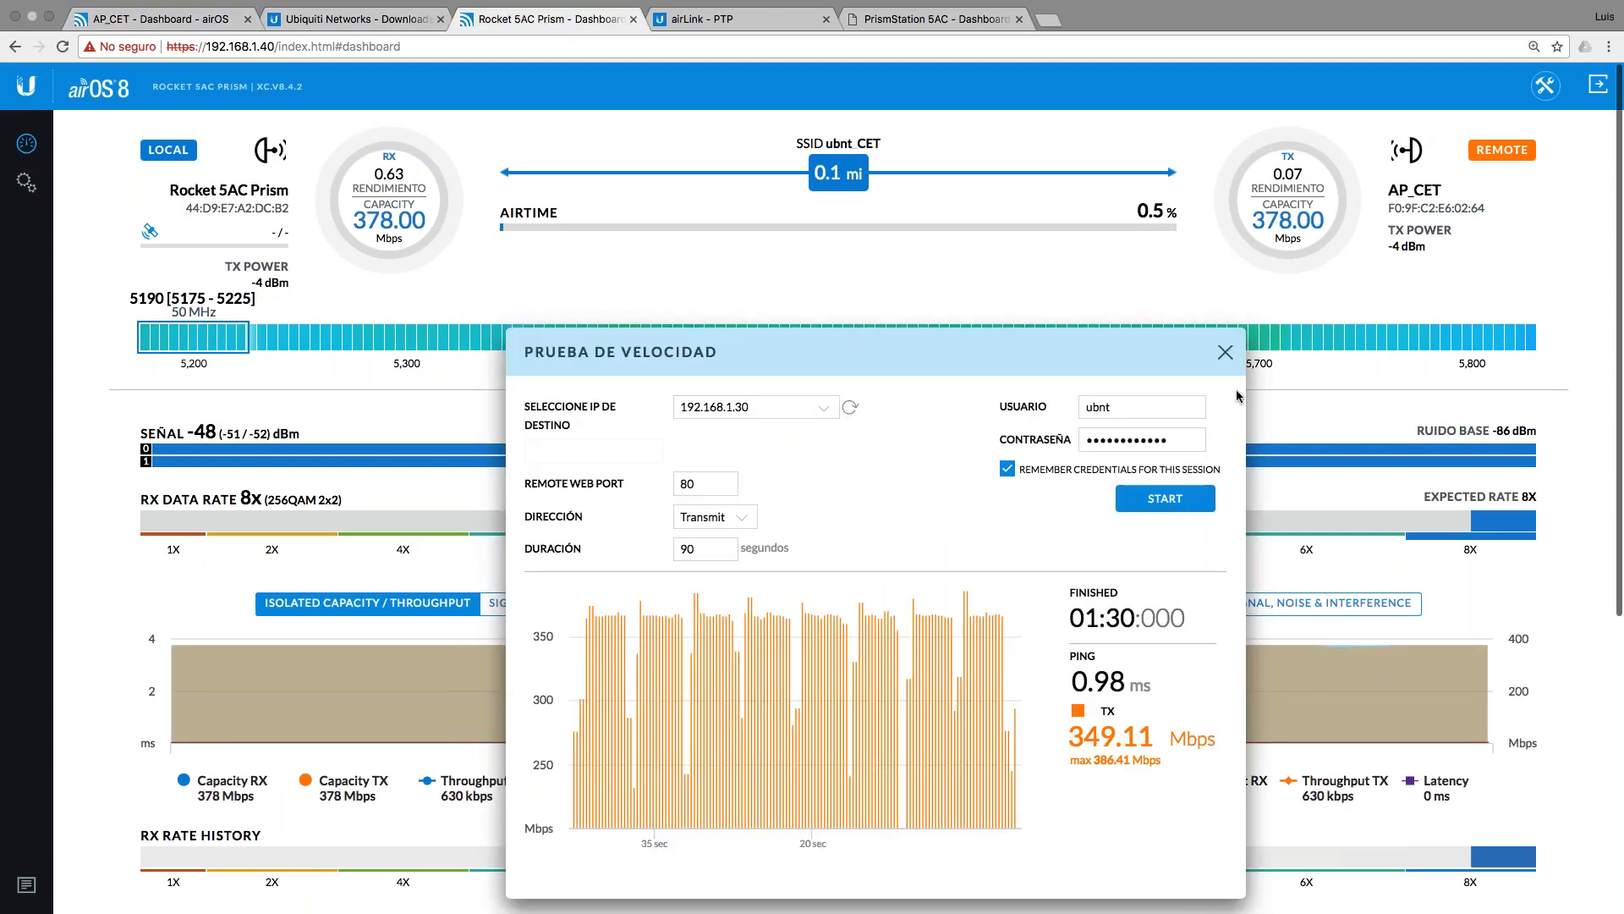
pyautogui.click(1225, 352)
pyautogui.click(63, 45)
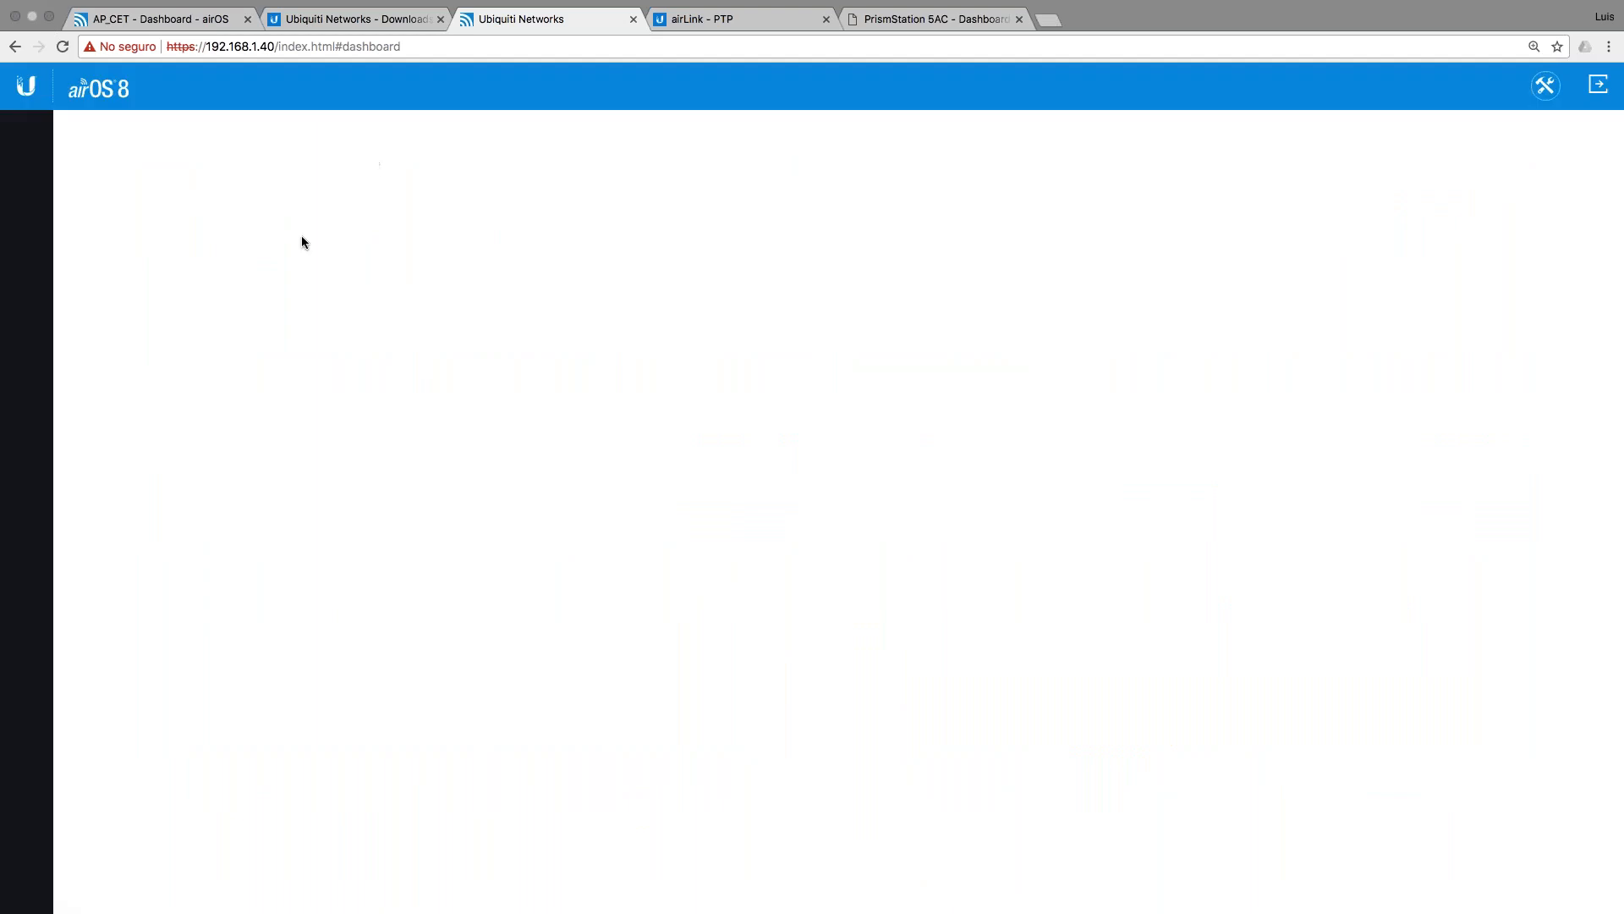
pyautogui.click(195, 19)
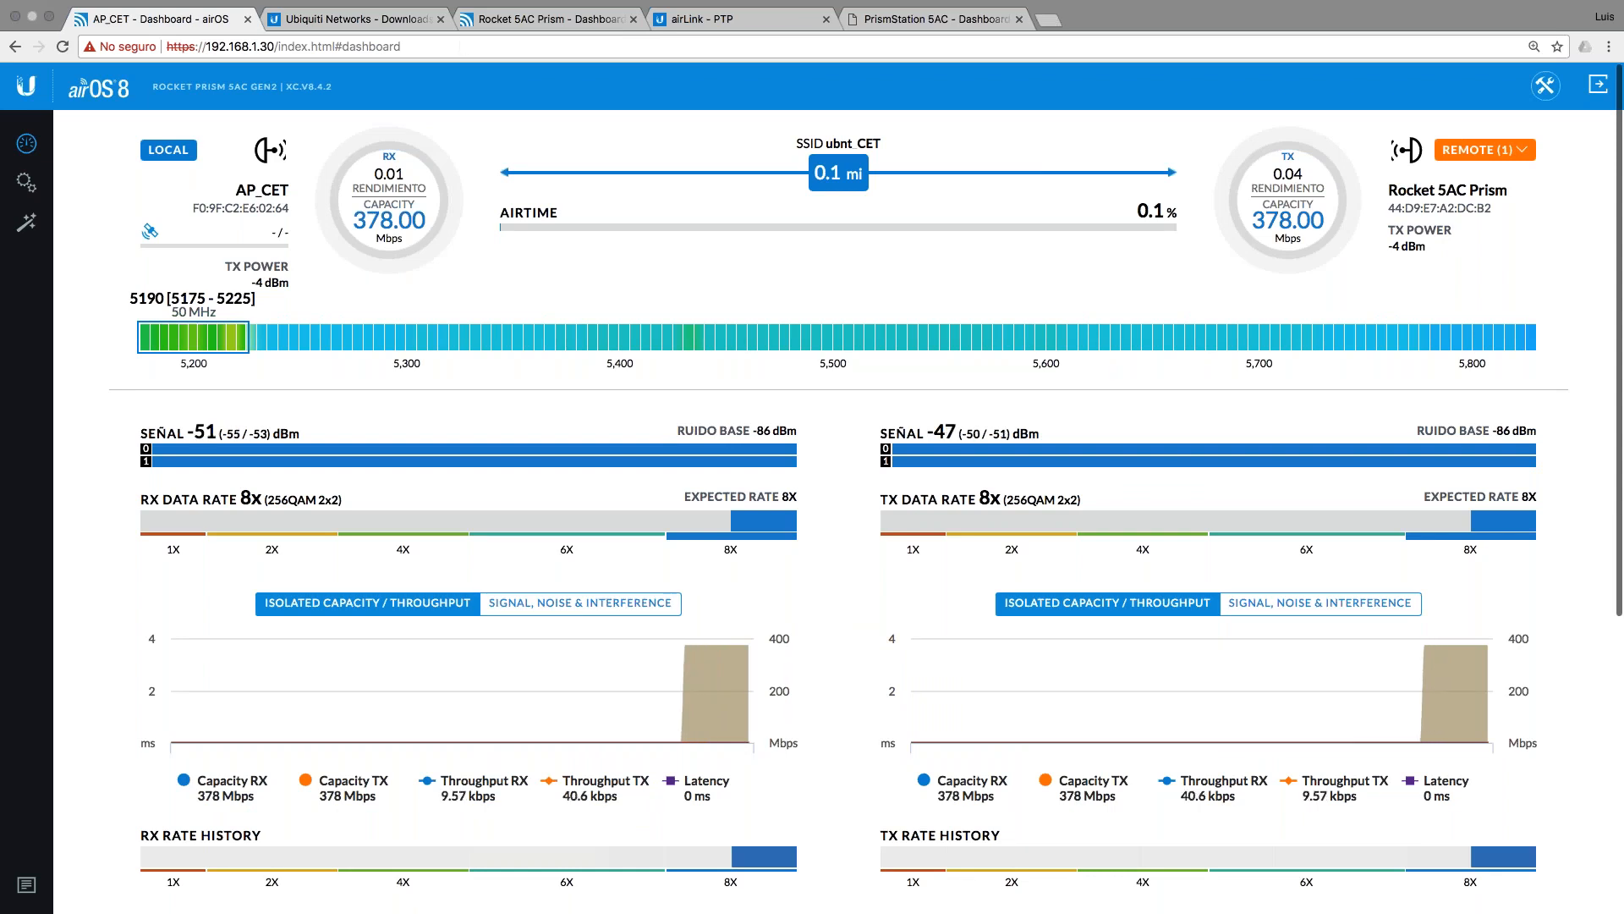
pyautogui.click(63, 47)
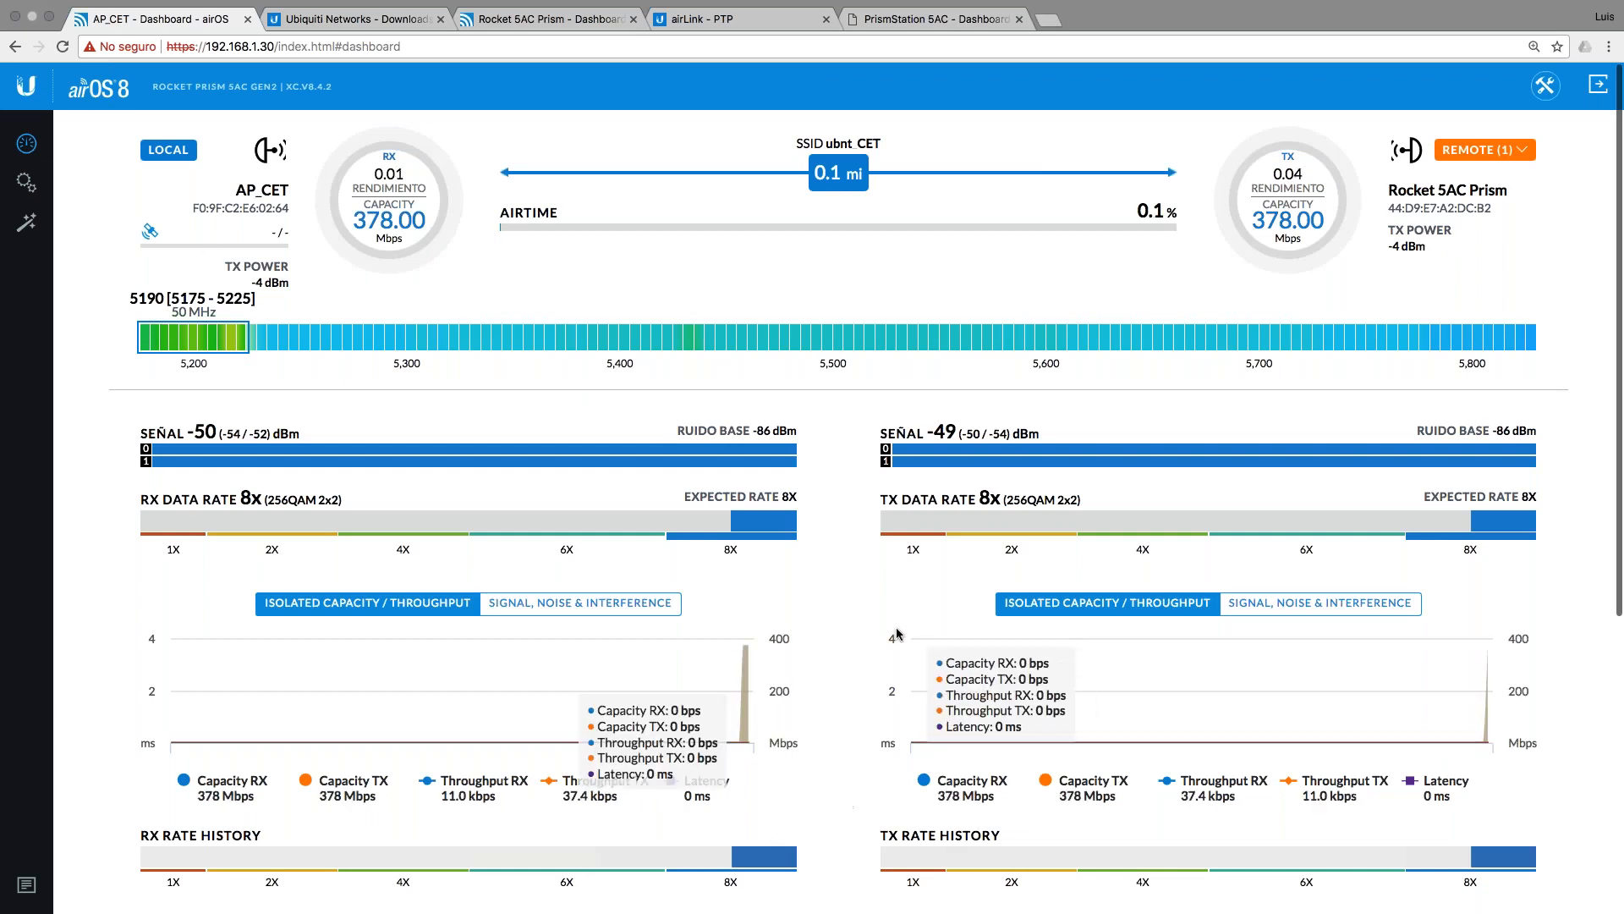
pyautogui.scroll(-1, 882, 632)
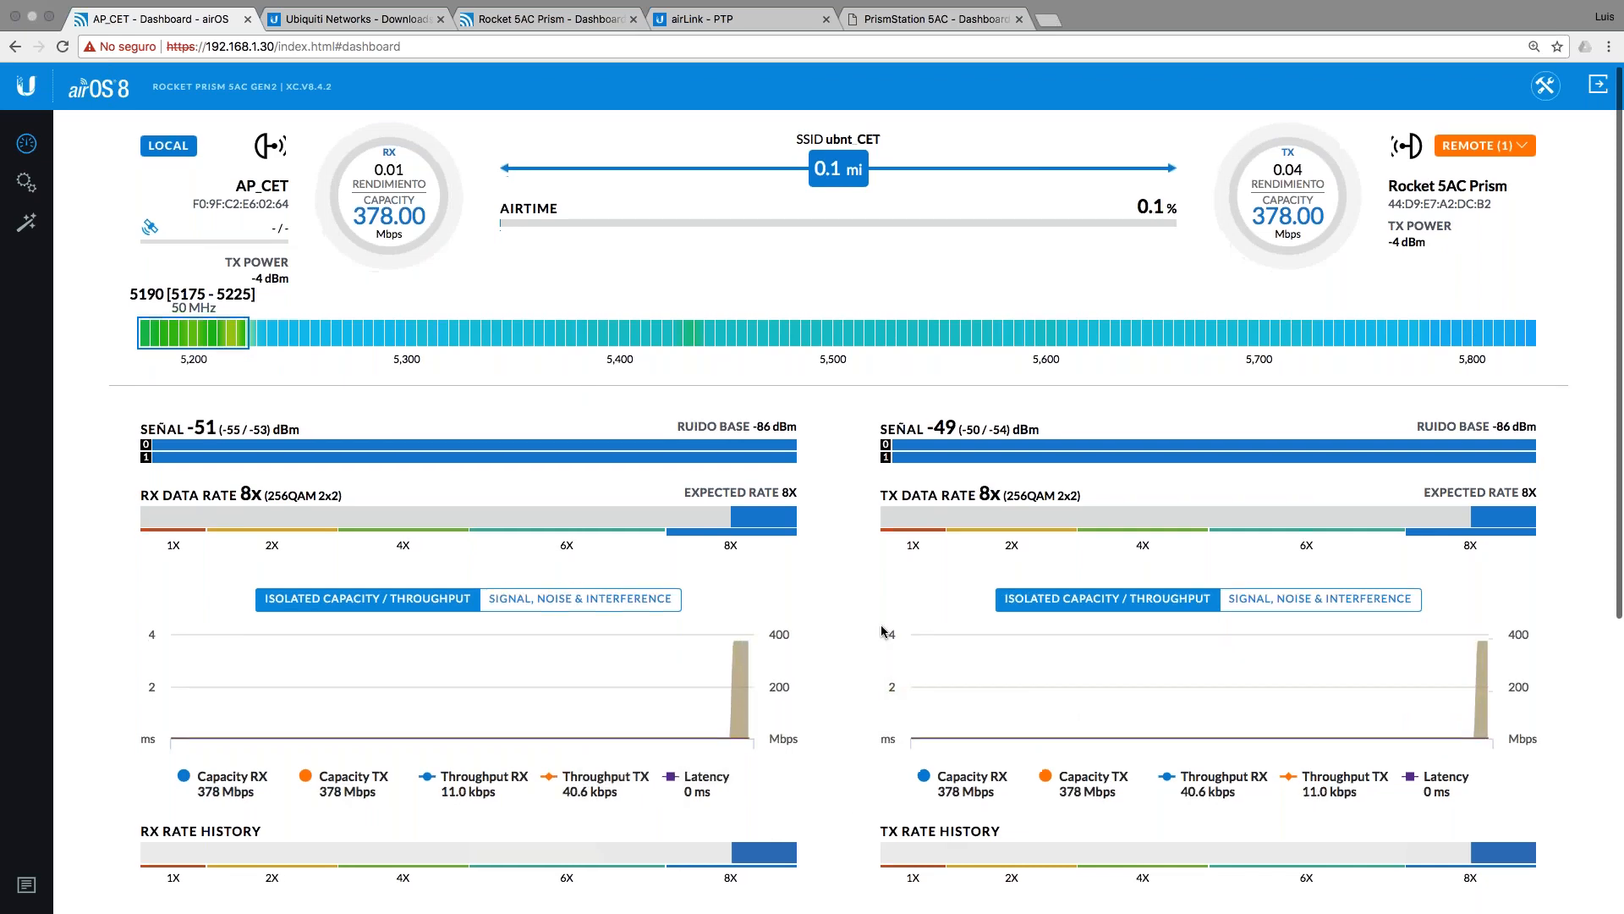
pyautogui.scroll(-2, 884, 634)
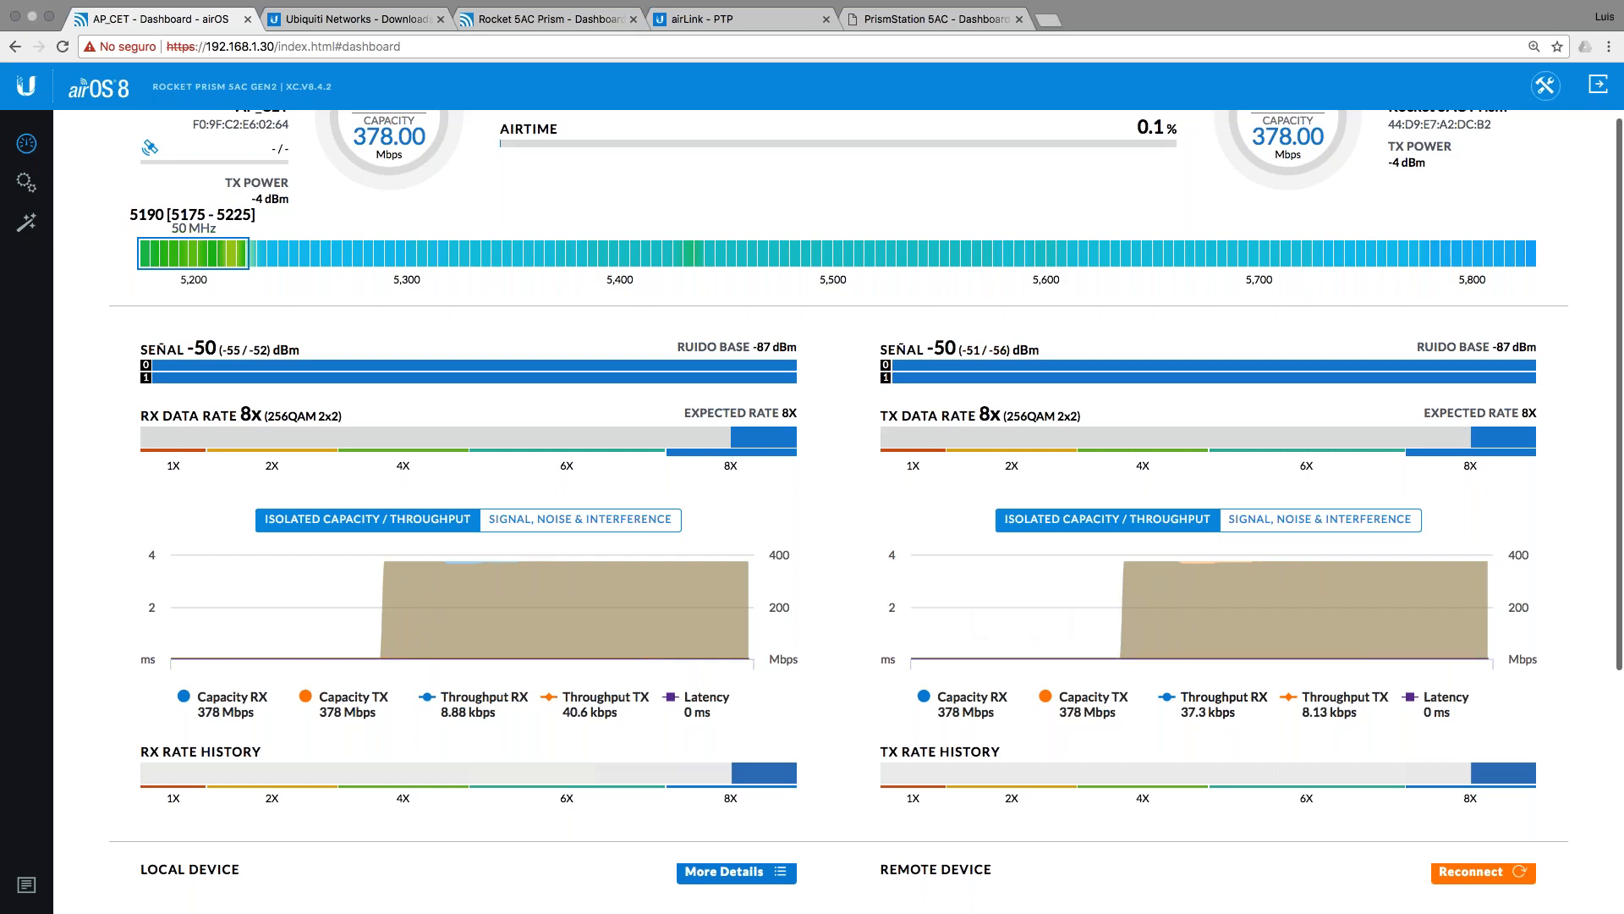
# Step: On AP_CET at 192.168.1.30, use Sistema's Reiniciar dispositivo and confirm the reboot
pyautogui.click(357, 28)
pyautogui.click(539, 34)
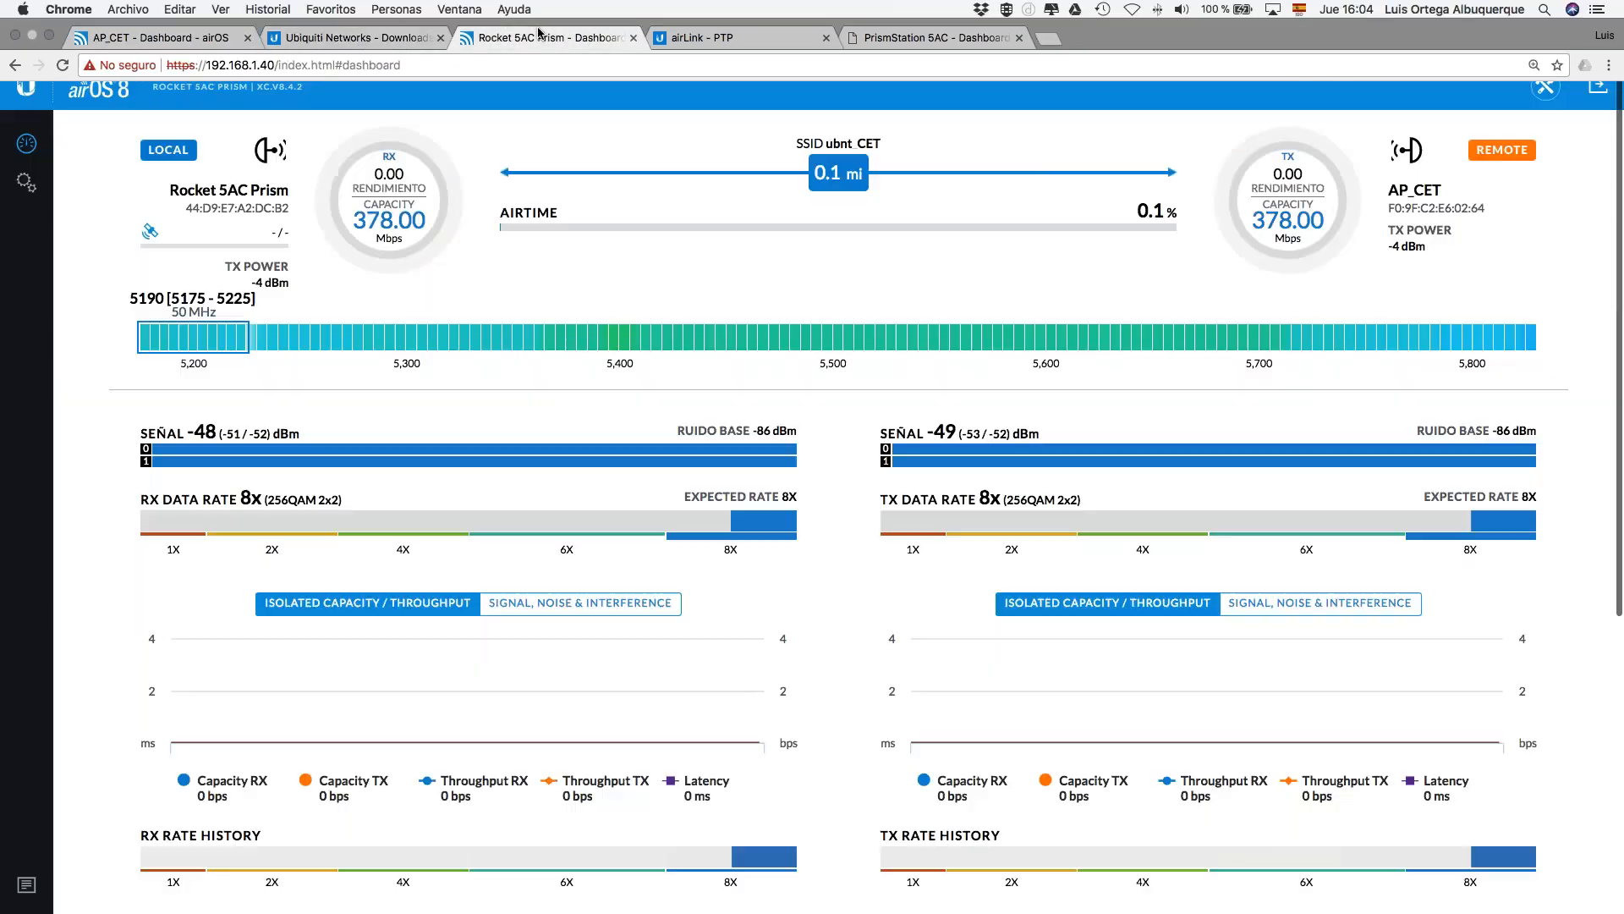
pyautogui.click(227, 40)
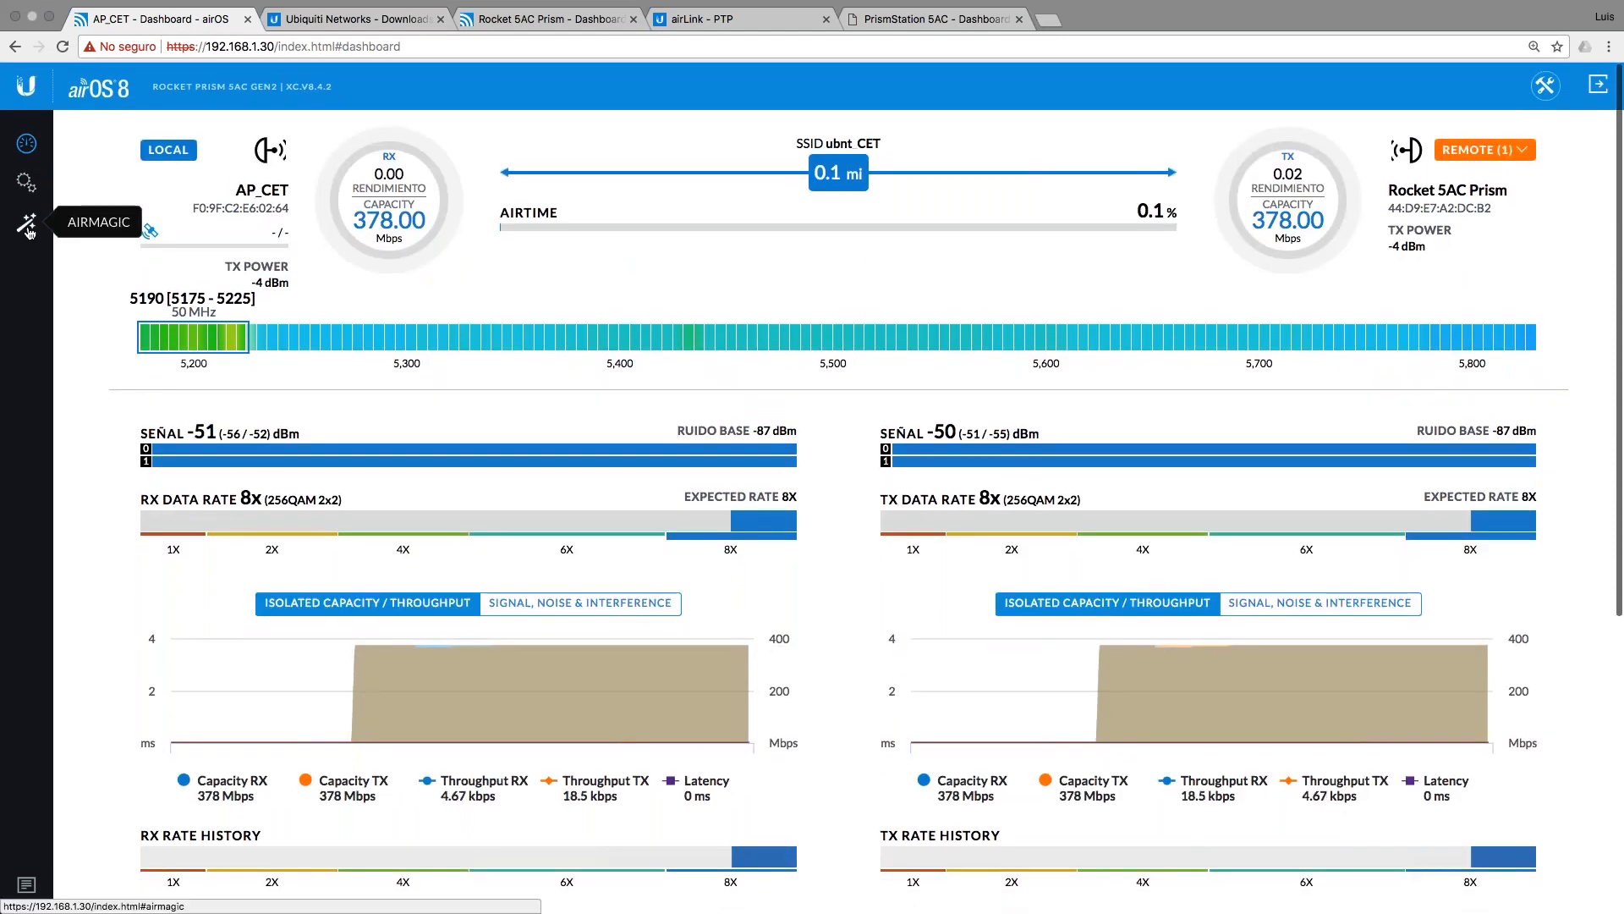
pyautogui.click(24, 187)
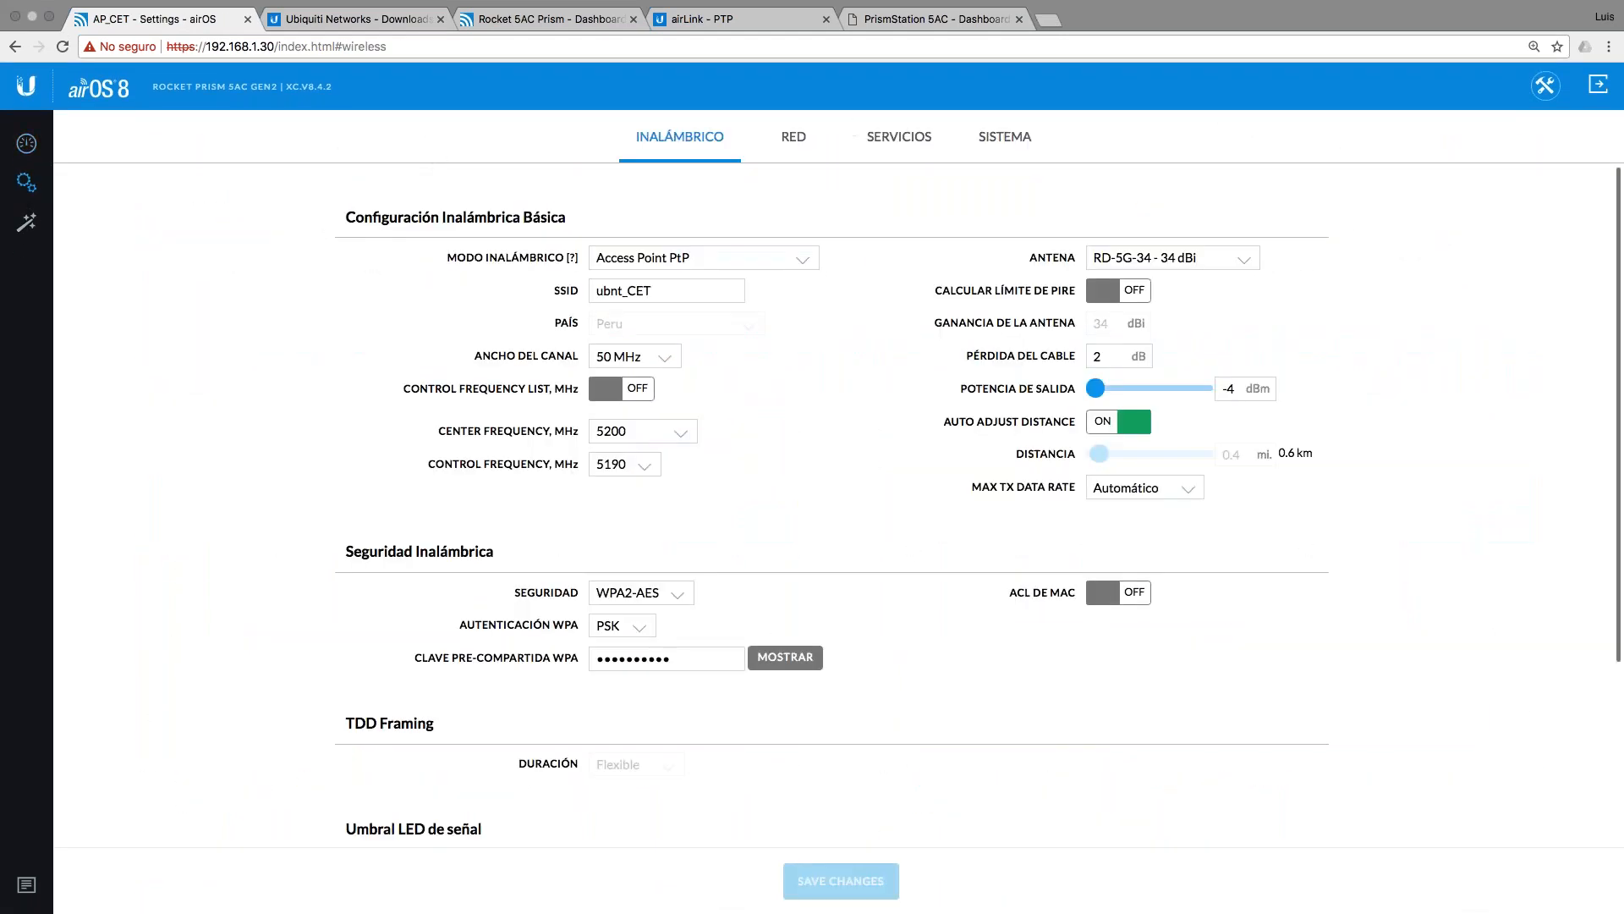
pyautogui.click(987, 138)
pyautogui.scroll(-2, 738, 846)
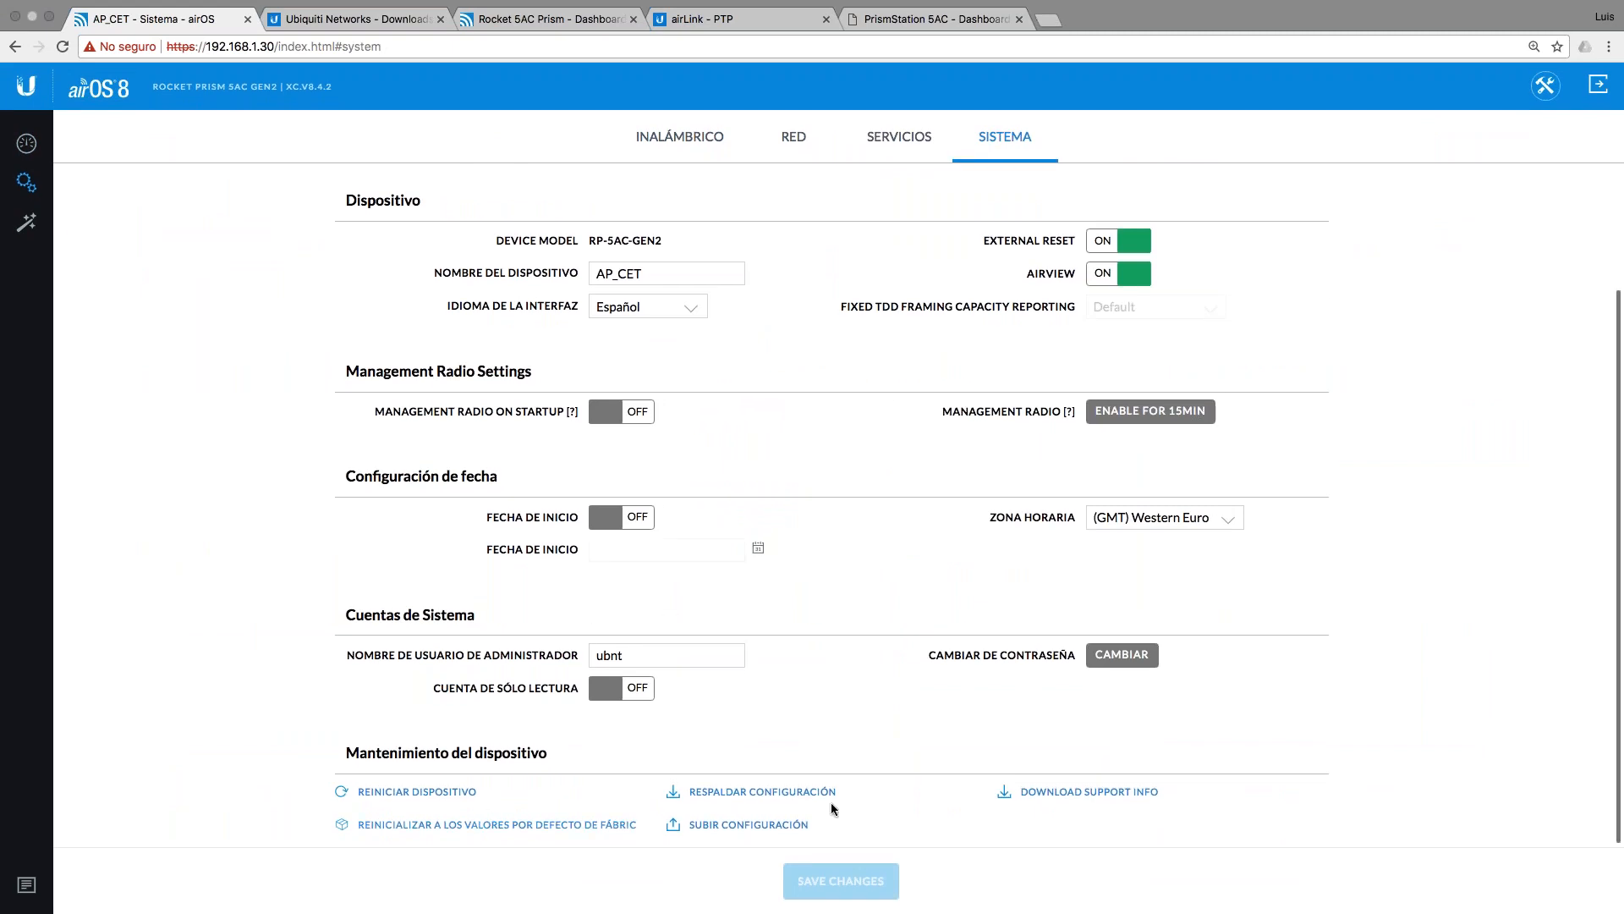
pyautogui.click(441, 792)
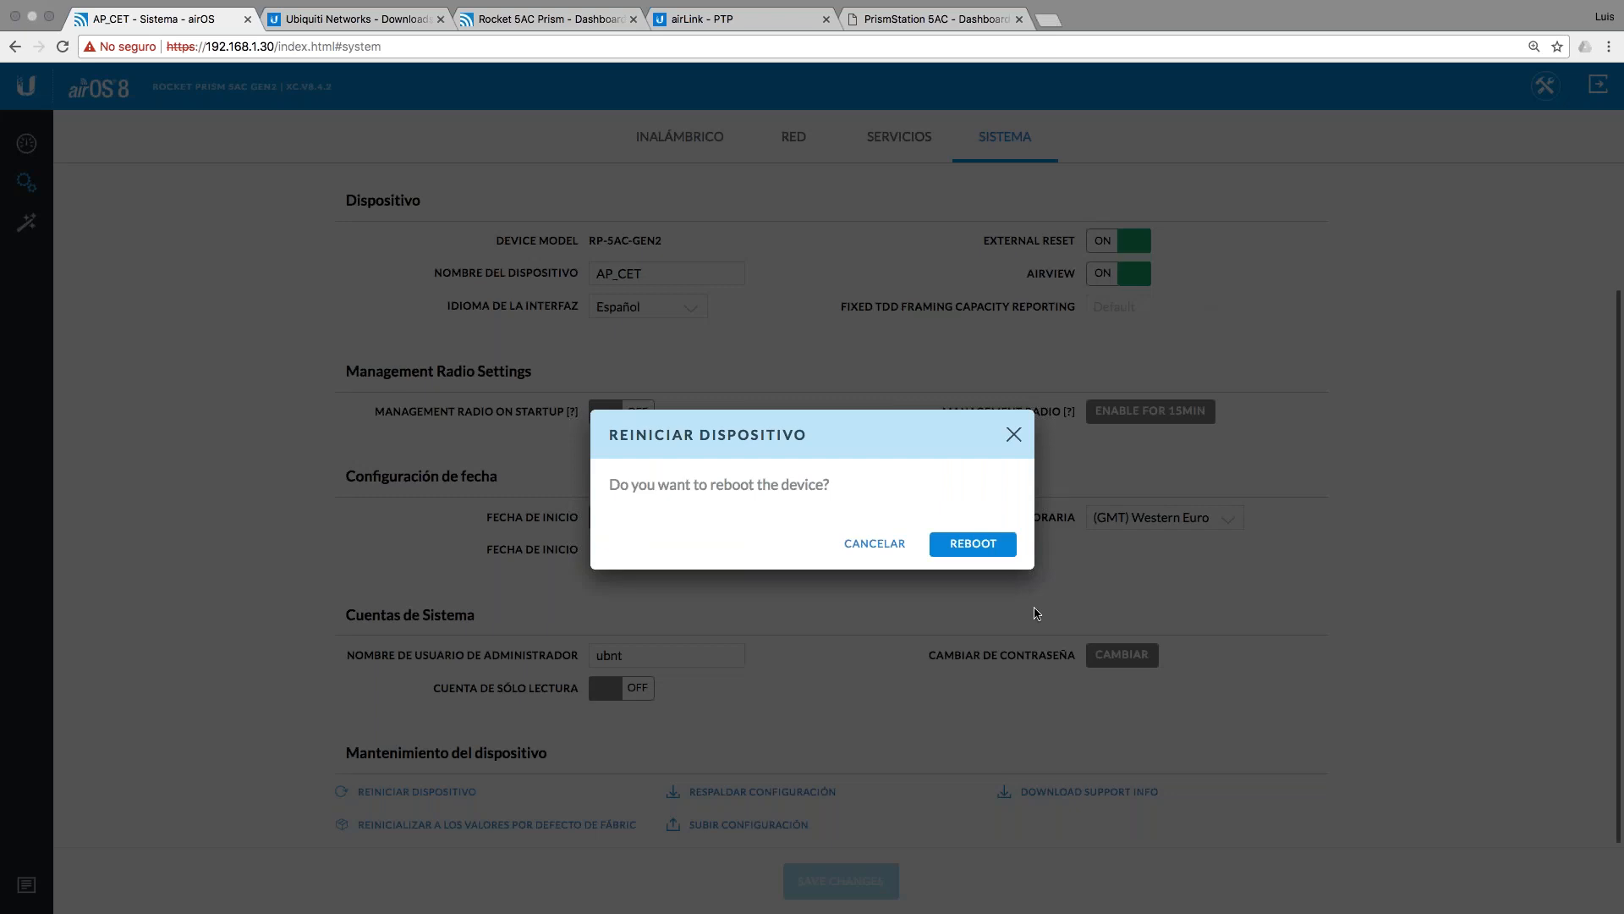
pyautogui.click(1036, 613)
# Step: Back in Terminal, start a continuous ping to 192.168.1.30, which returns request timeouts
pyautogui.hotkey('ctrl', 'Left')
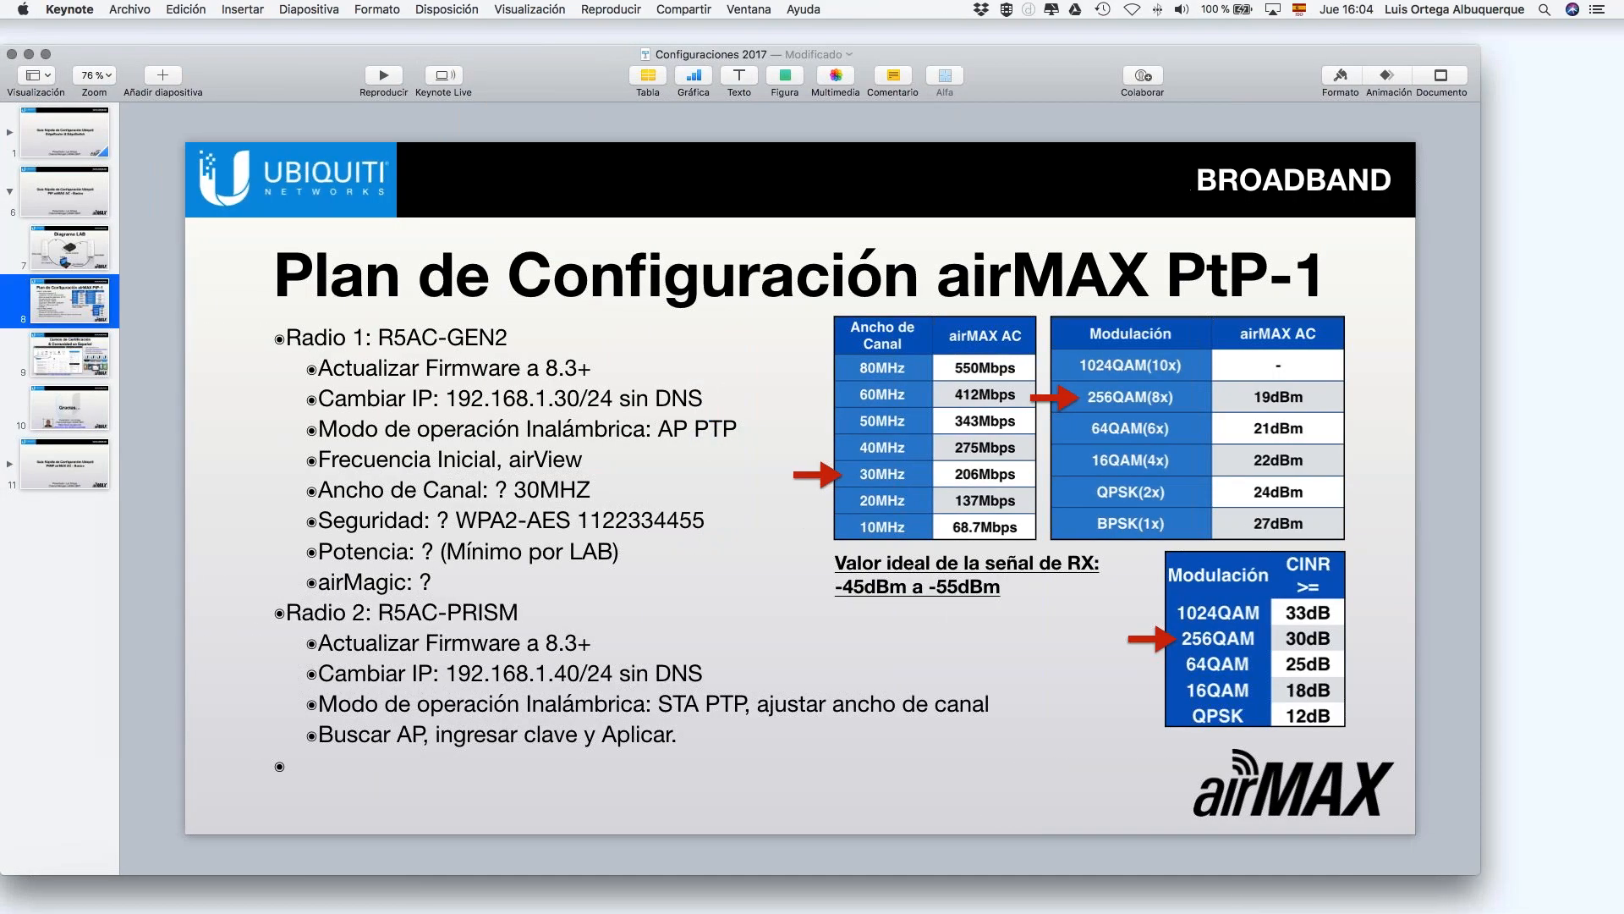
pyautogui.press('super+Tab')
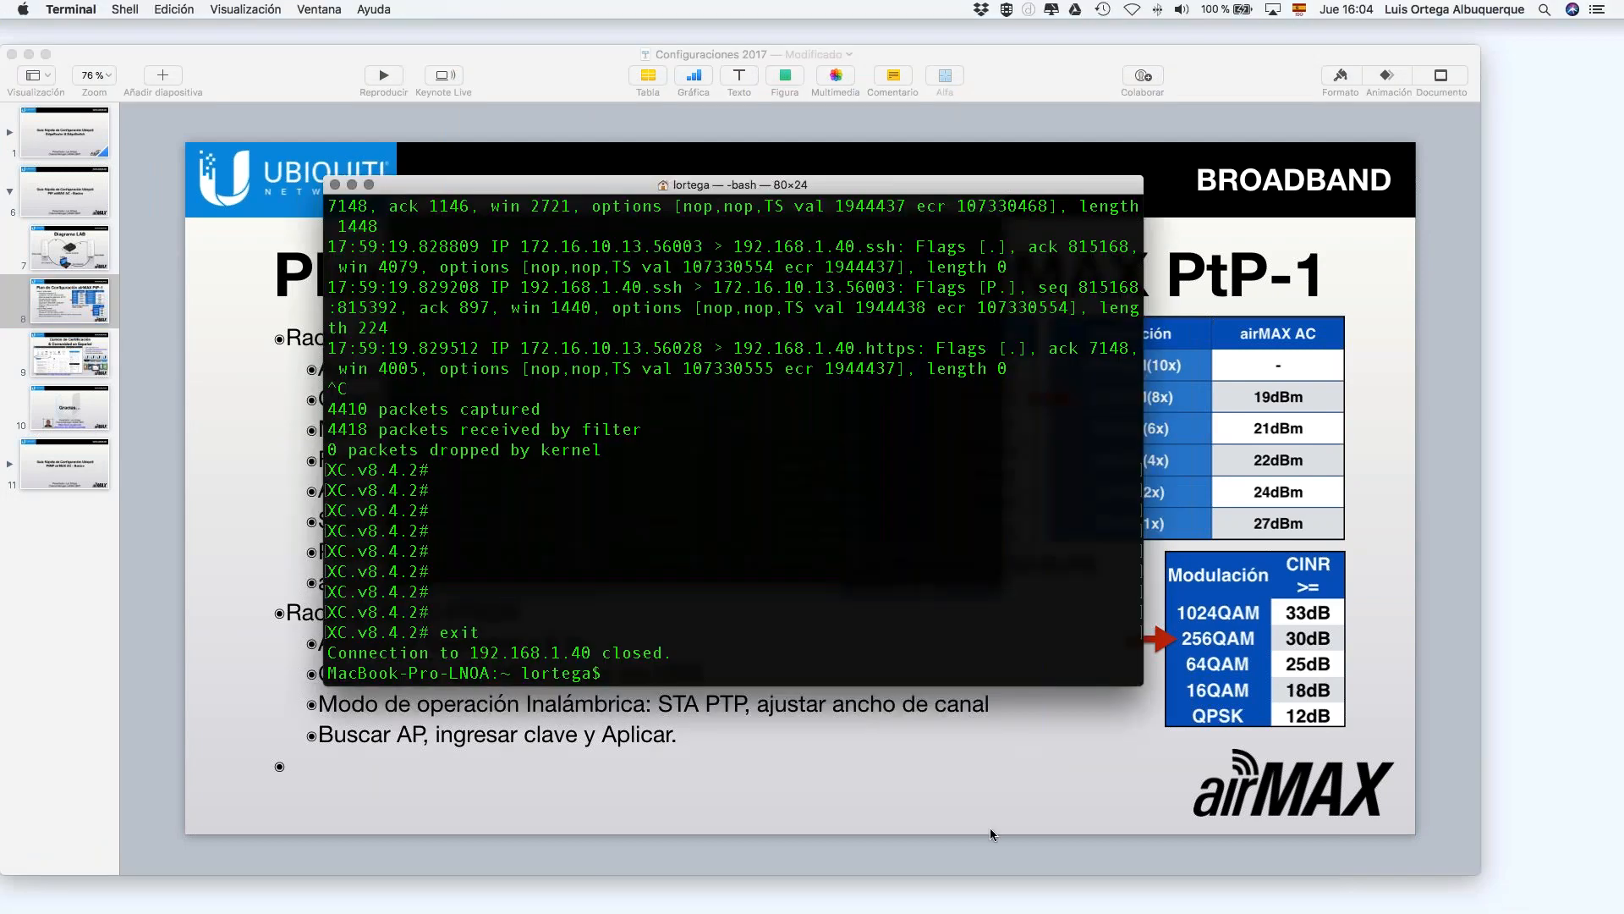
pyautogui.moveTo(866, 184); pyautogui.dragTo(1239, 290)
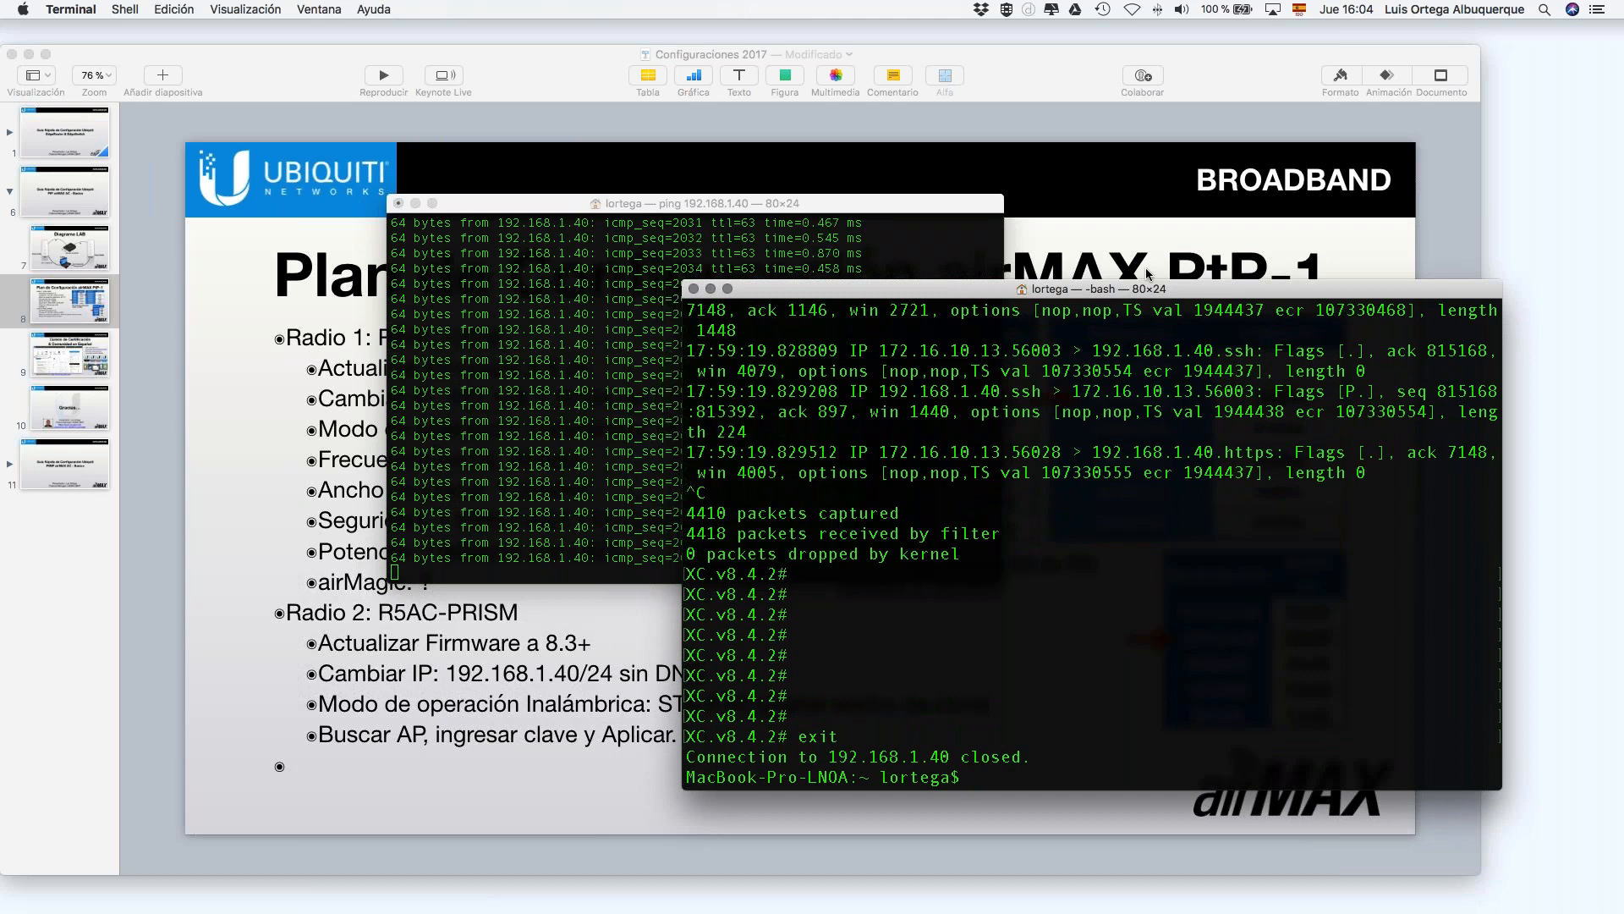
pyautogui.press('Up')
pyautogui.press('Up')
pyautogui.press('Return')
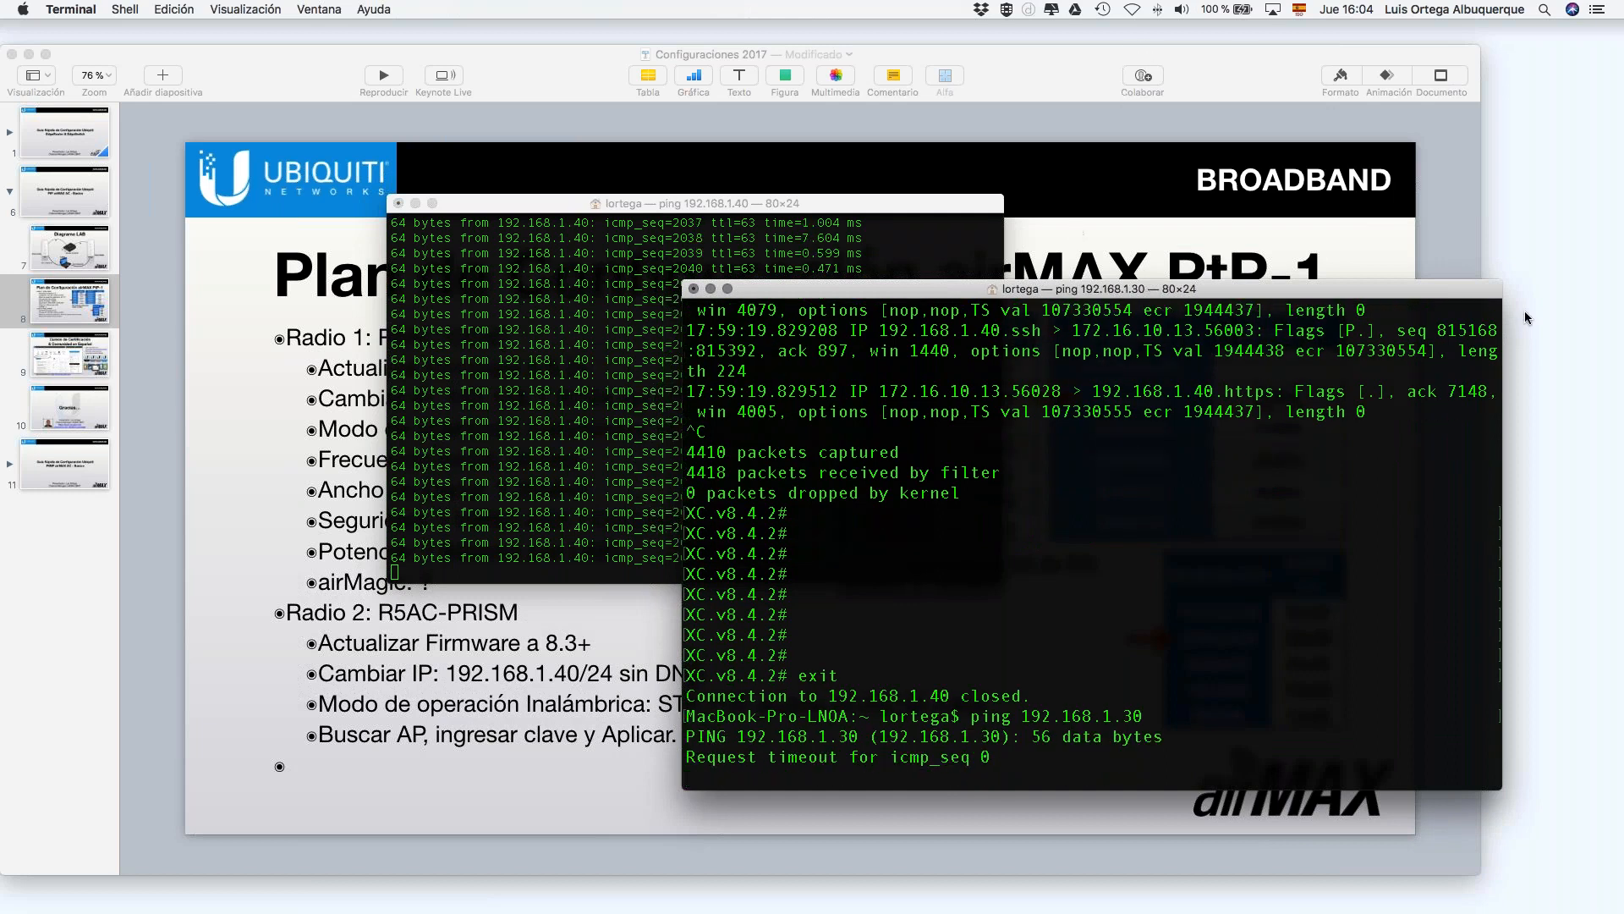
# Step: Shrink the 192.168.1.30 ping window and its text, placing it beside the 192.168.1.40 ping
pyautogui.moveTo(1502, 281); pyautogui.dragTo(1391, 422)
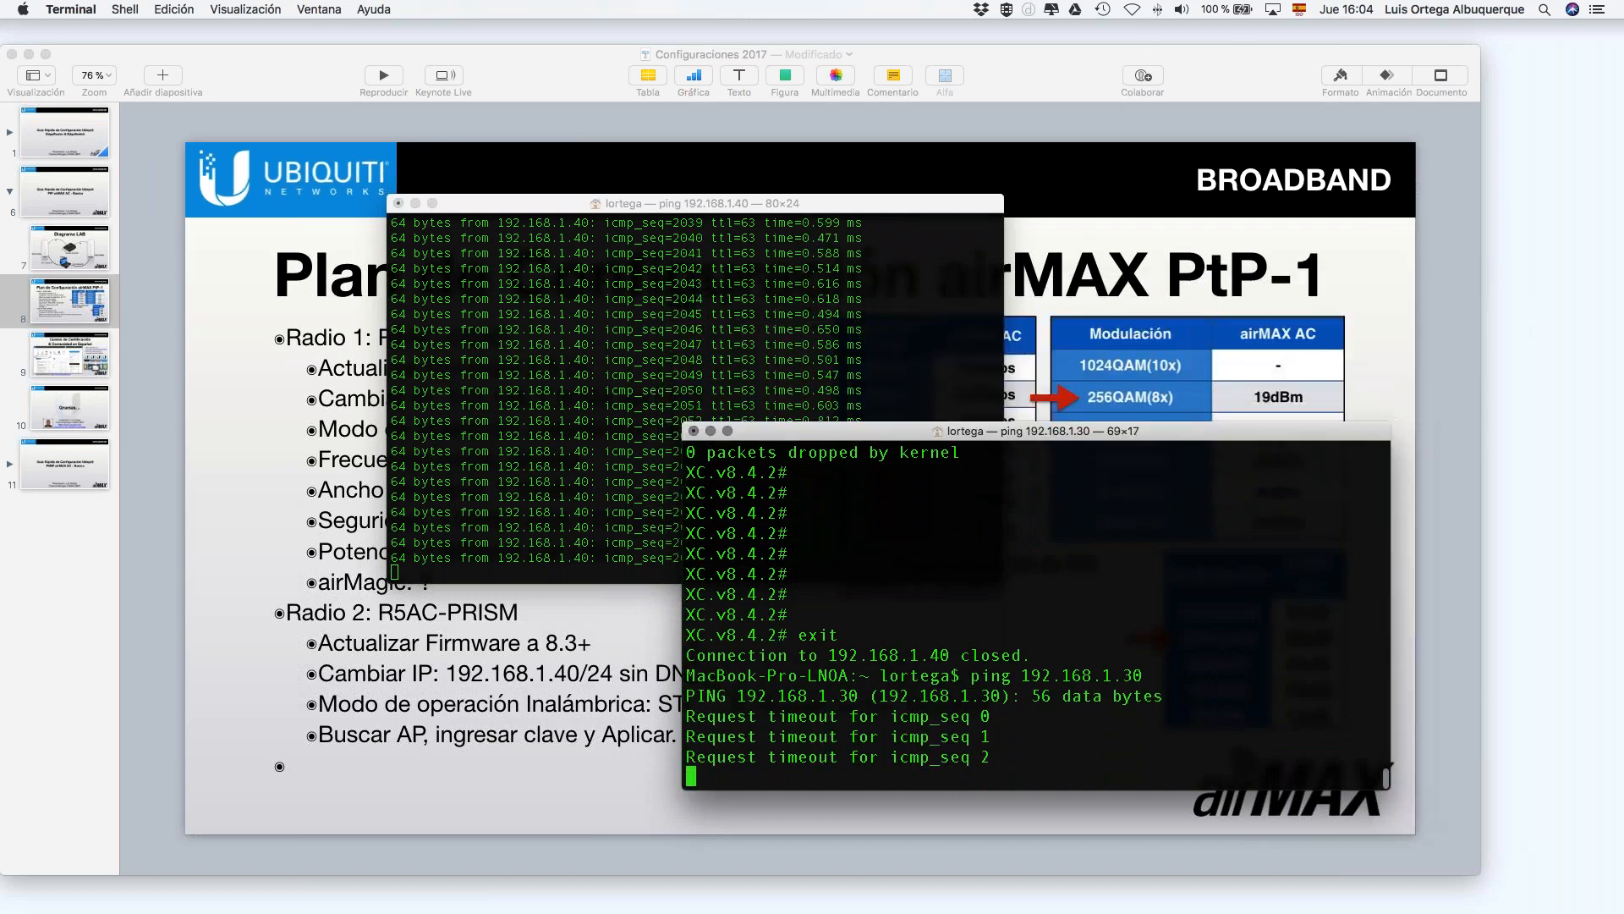
pyautogui.press('super+minus')
pyautogui.moveTo(1139, 435); pyautogui.dragTo(1329, 208)
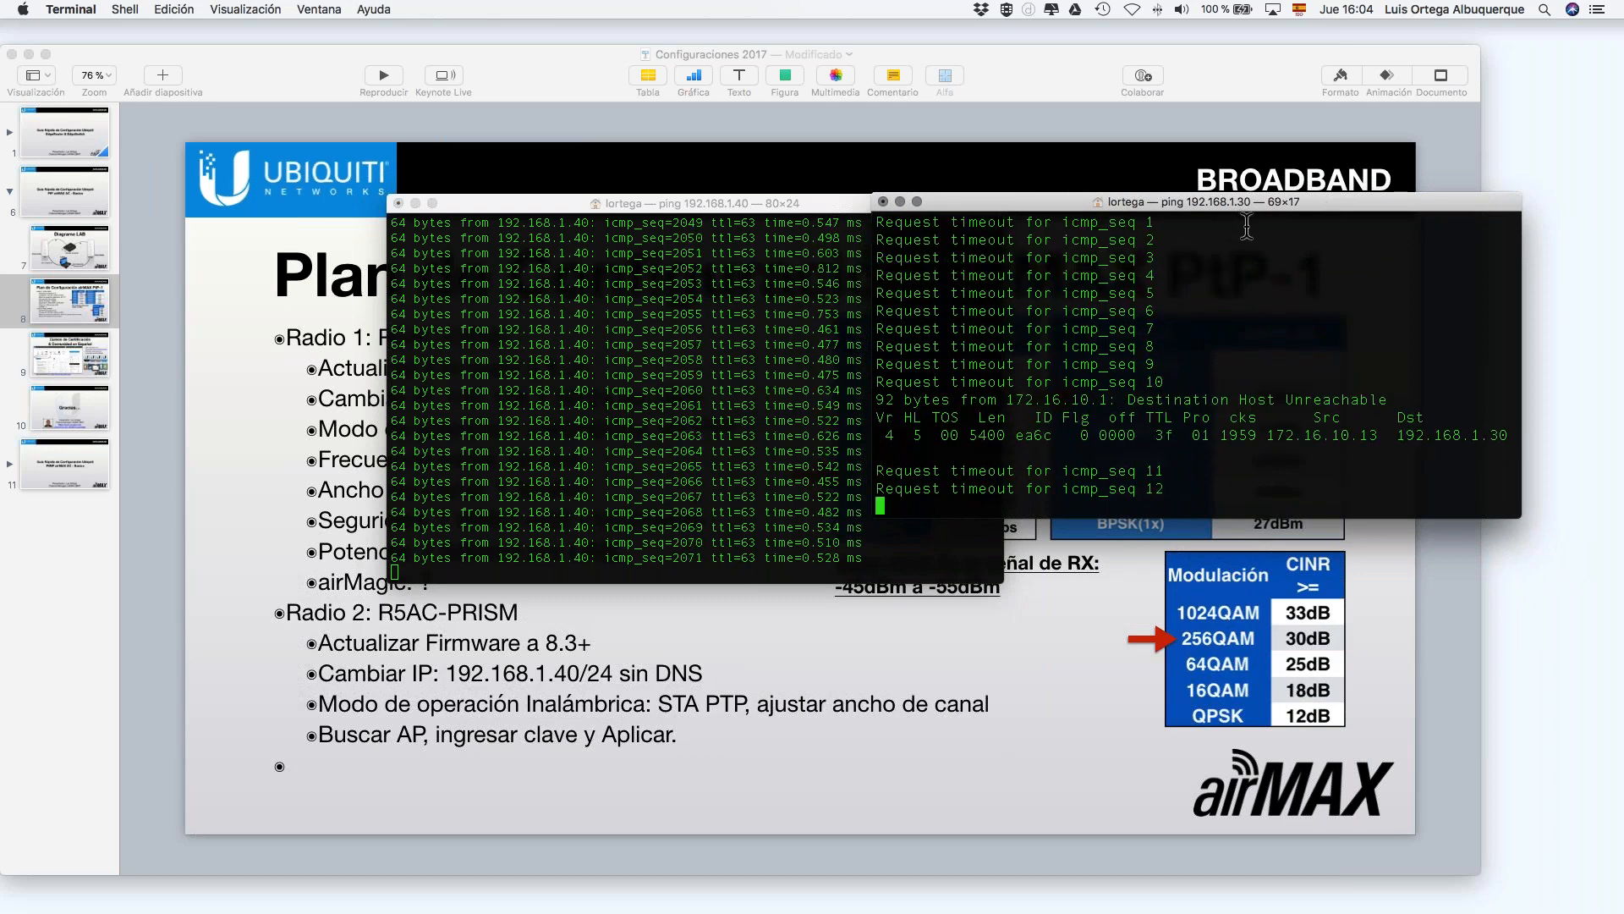
# Step: After the reboot, sign in to AP_CET with the admin username and password to reach its dashboard
pyautogui.hotkey('ctrl', 'Right')
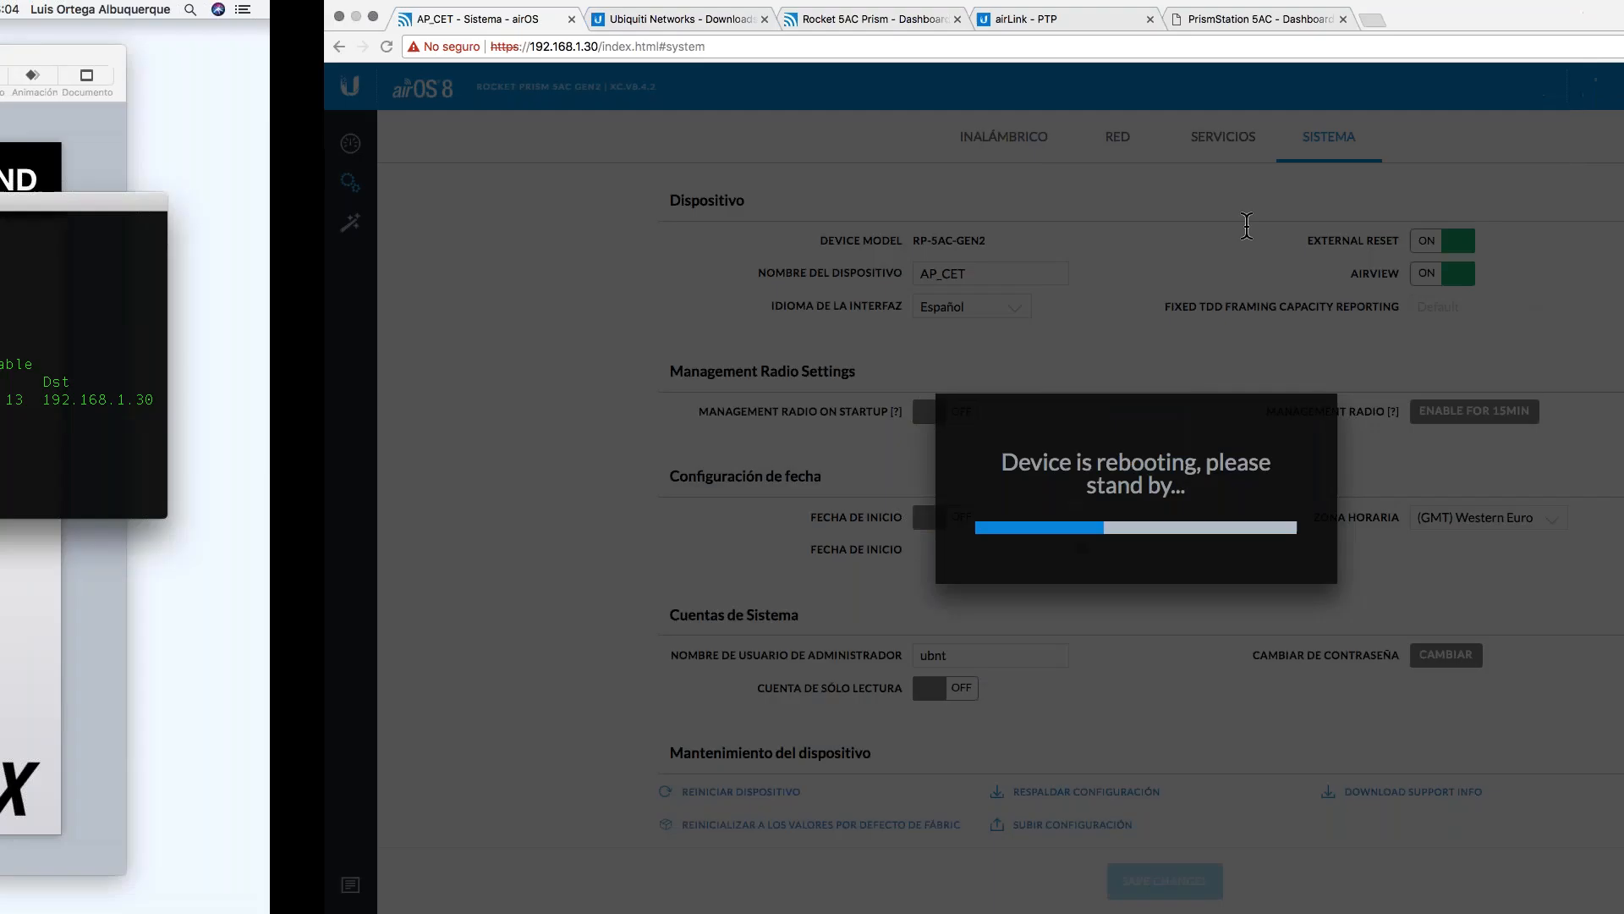
pyautogui.hotkey('ctrl', 'Left')
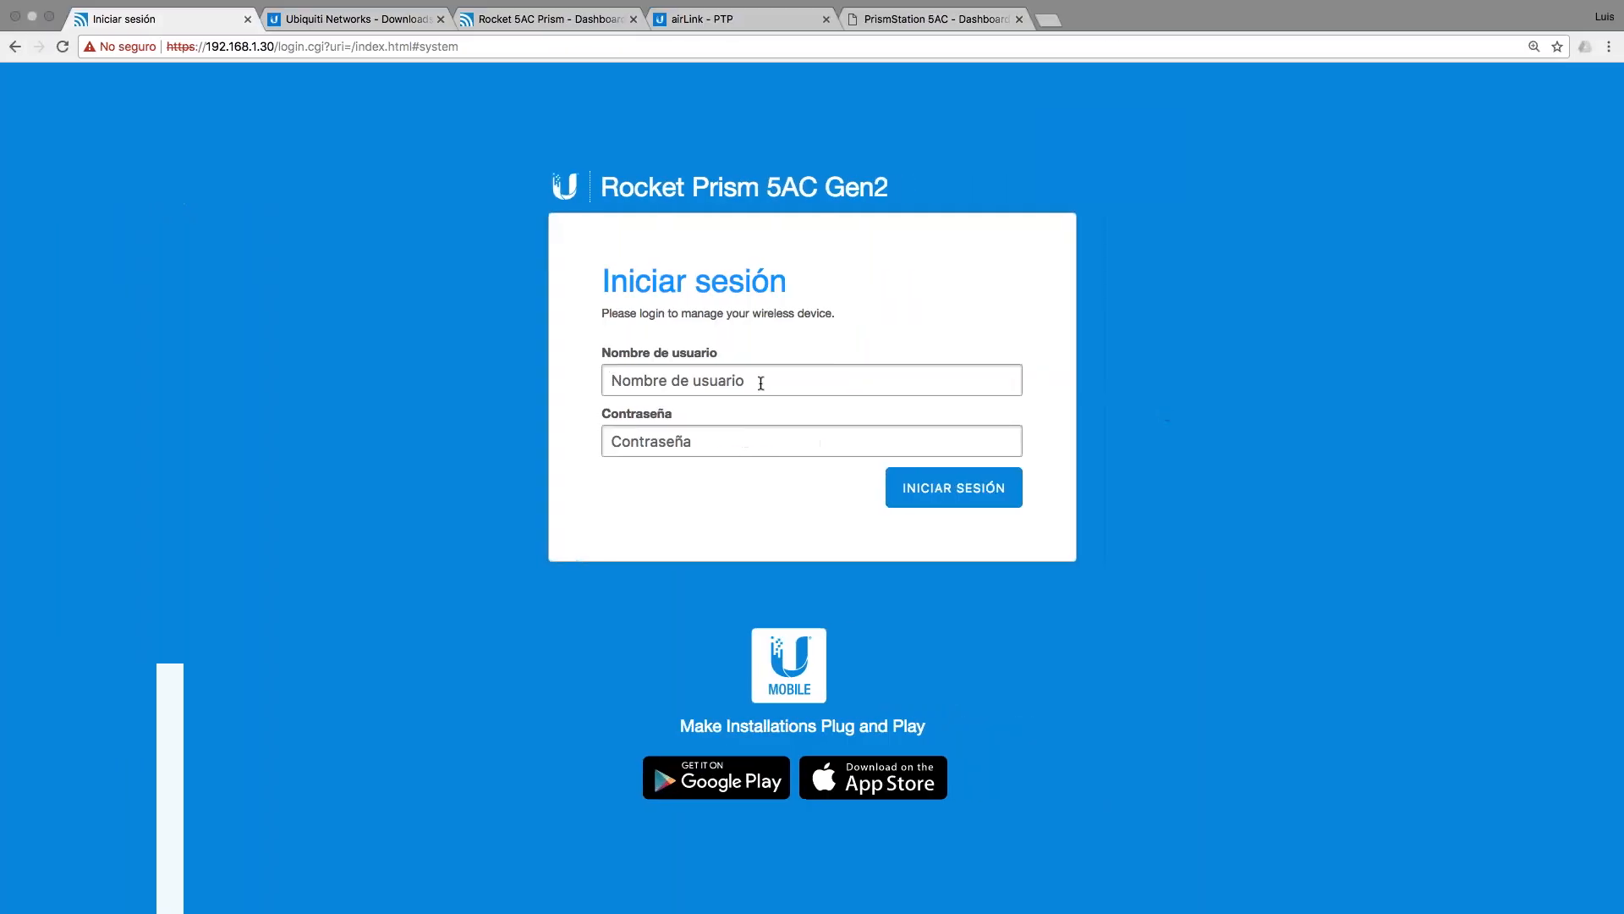
pyautogui.click(774, 384)
pyautogui.write('ubnt')
pyautogui.press('Tab')
pyautogui.write('u')
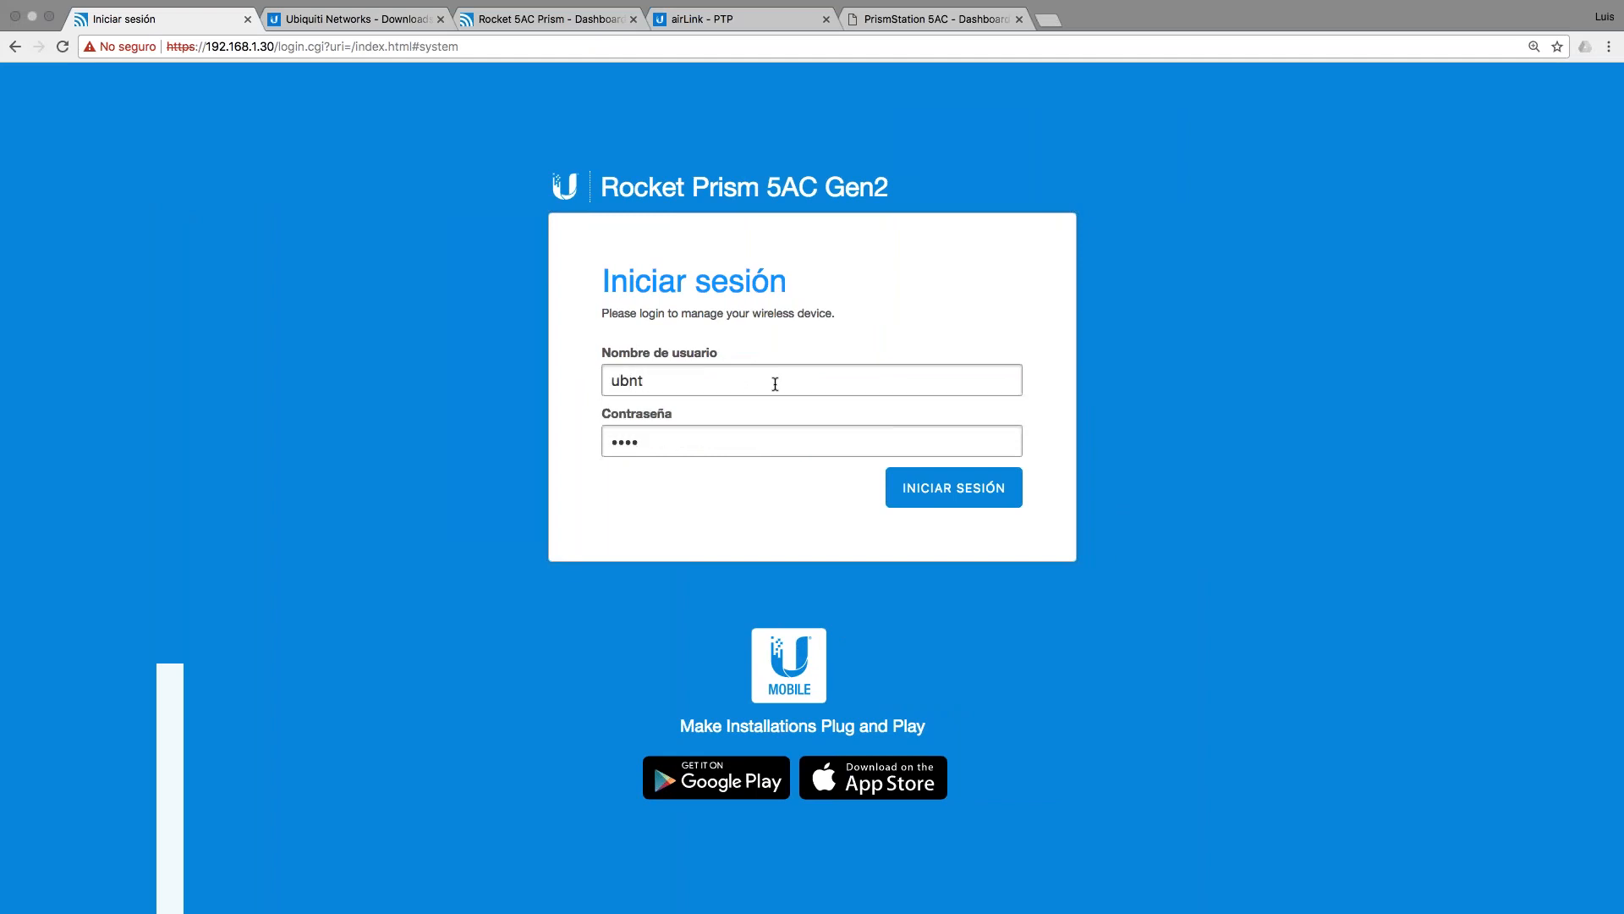
pyautogui.write('•••••••••••')
pyautogui.press('Return')
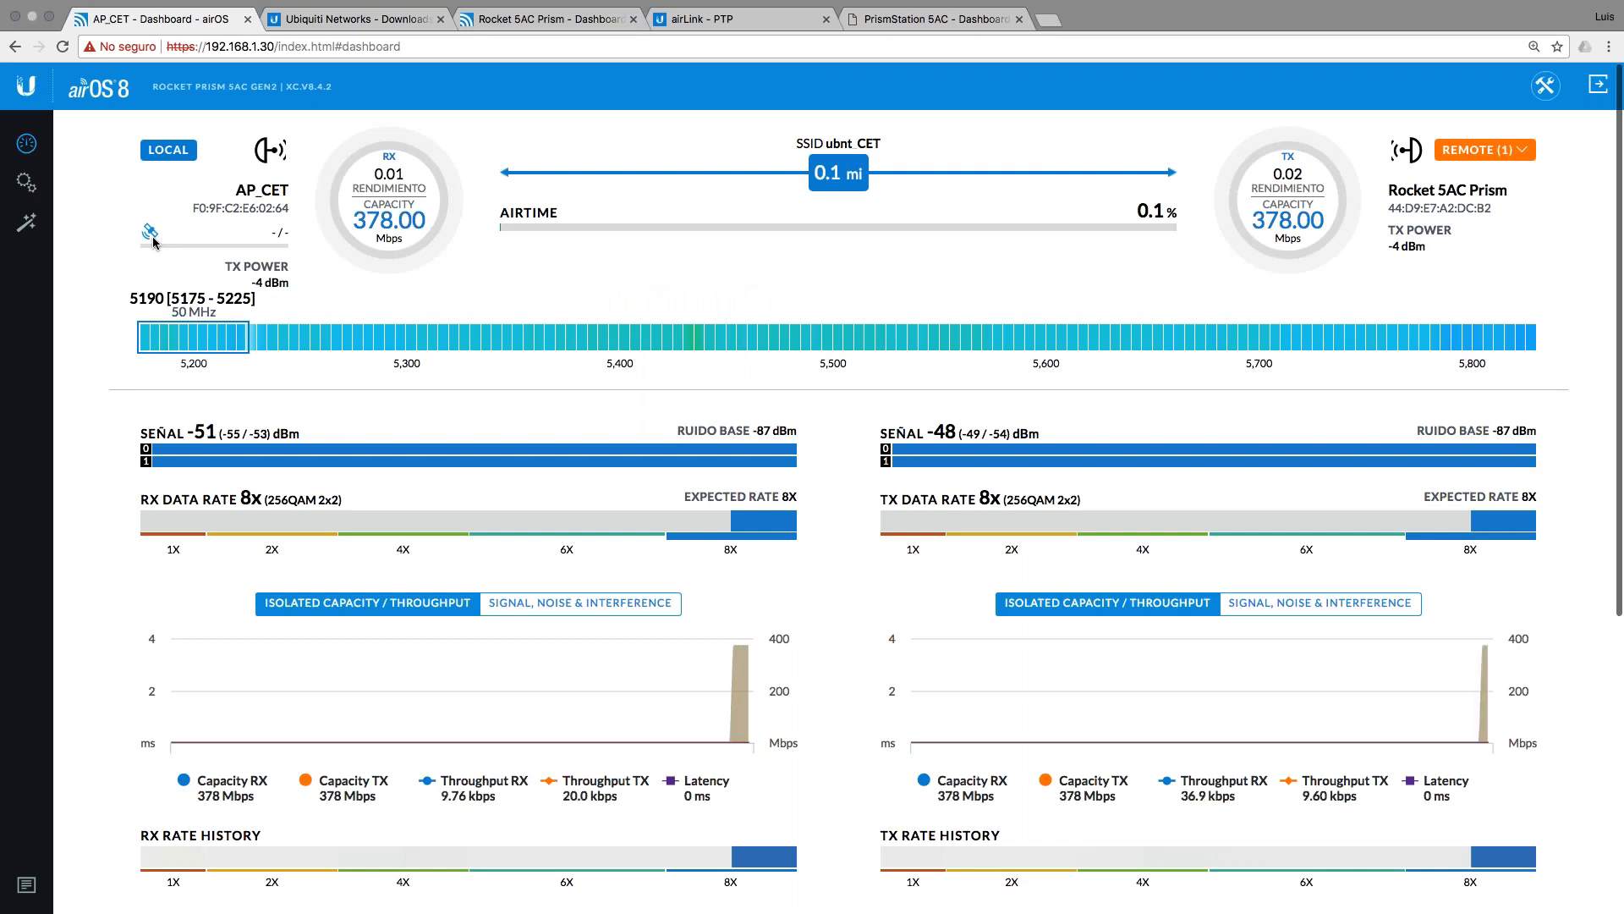
# Step: Review the link's signal, rates and Local/Remote Device details, then return to the 192.168.1.30 ping windows
pyautogui.scroll(-5, 617, 578)
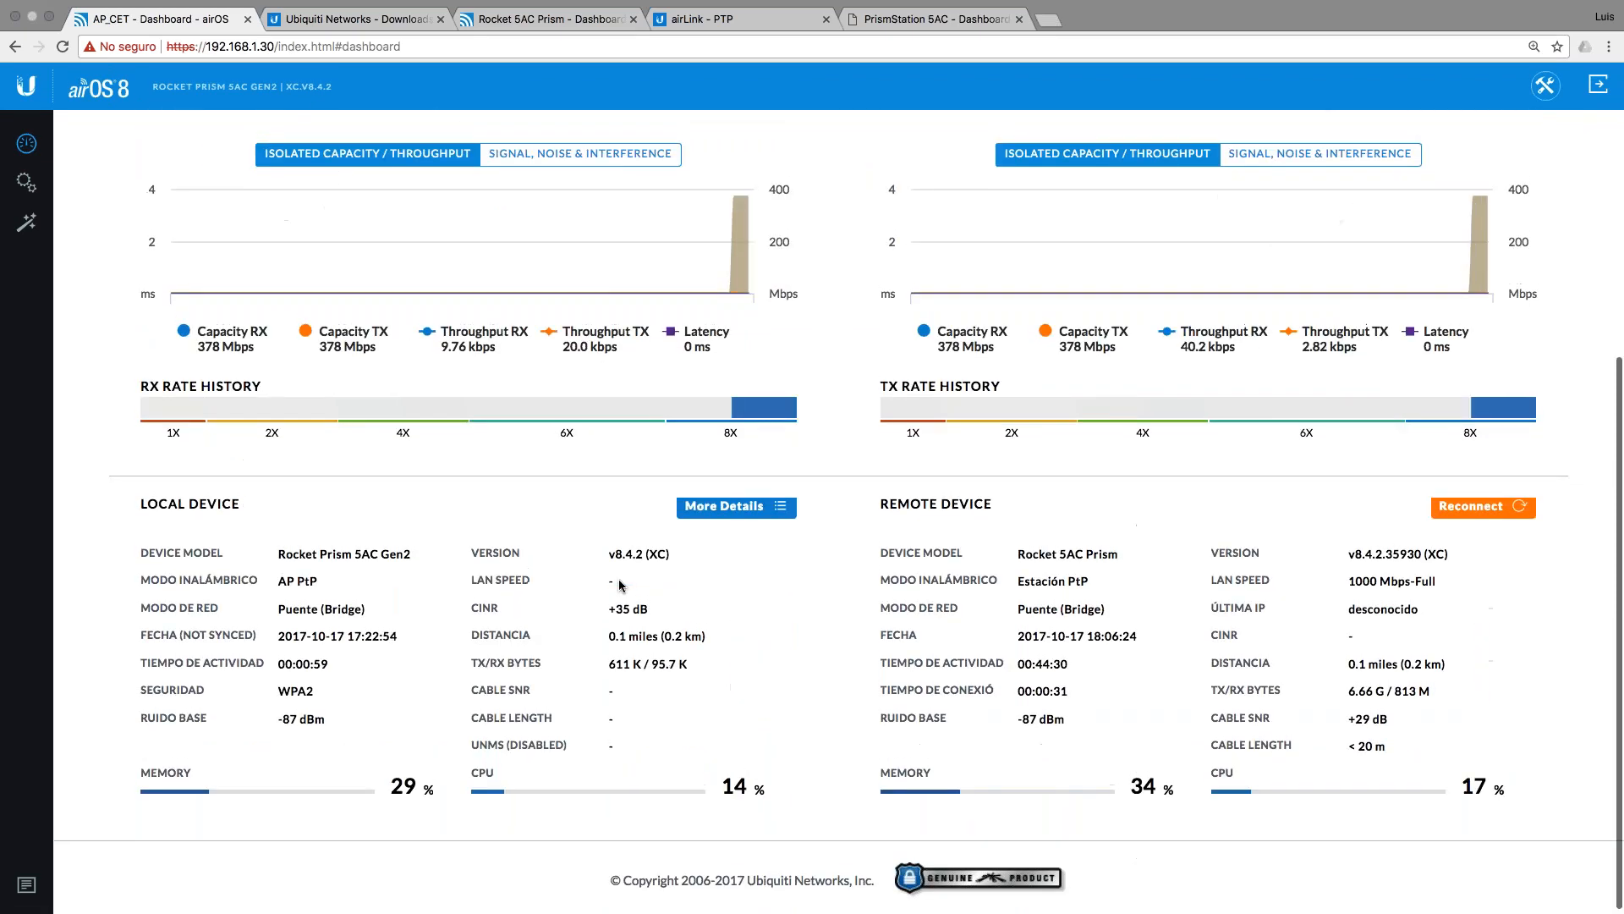
pyautogui.scroll(5, 620, 585)
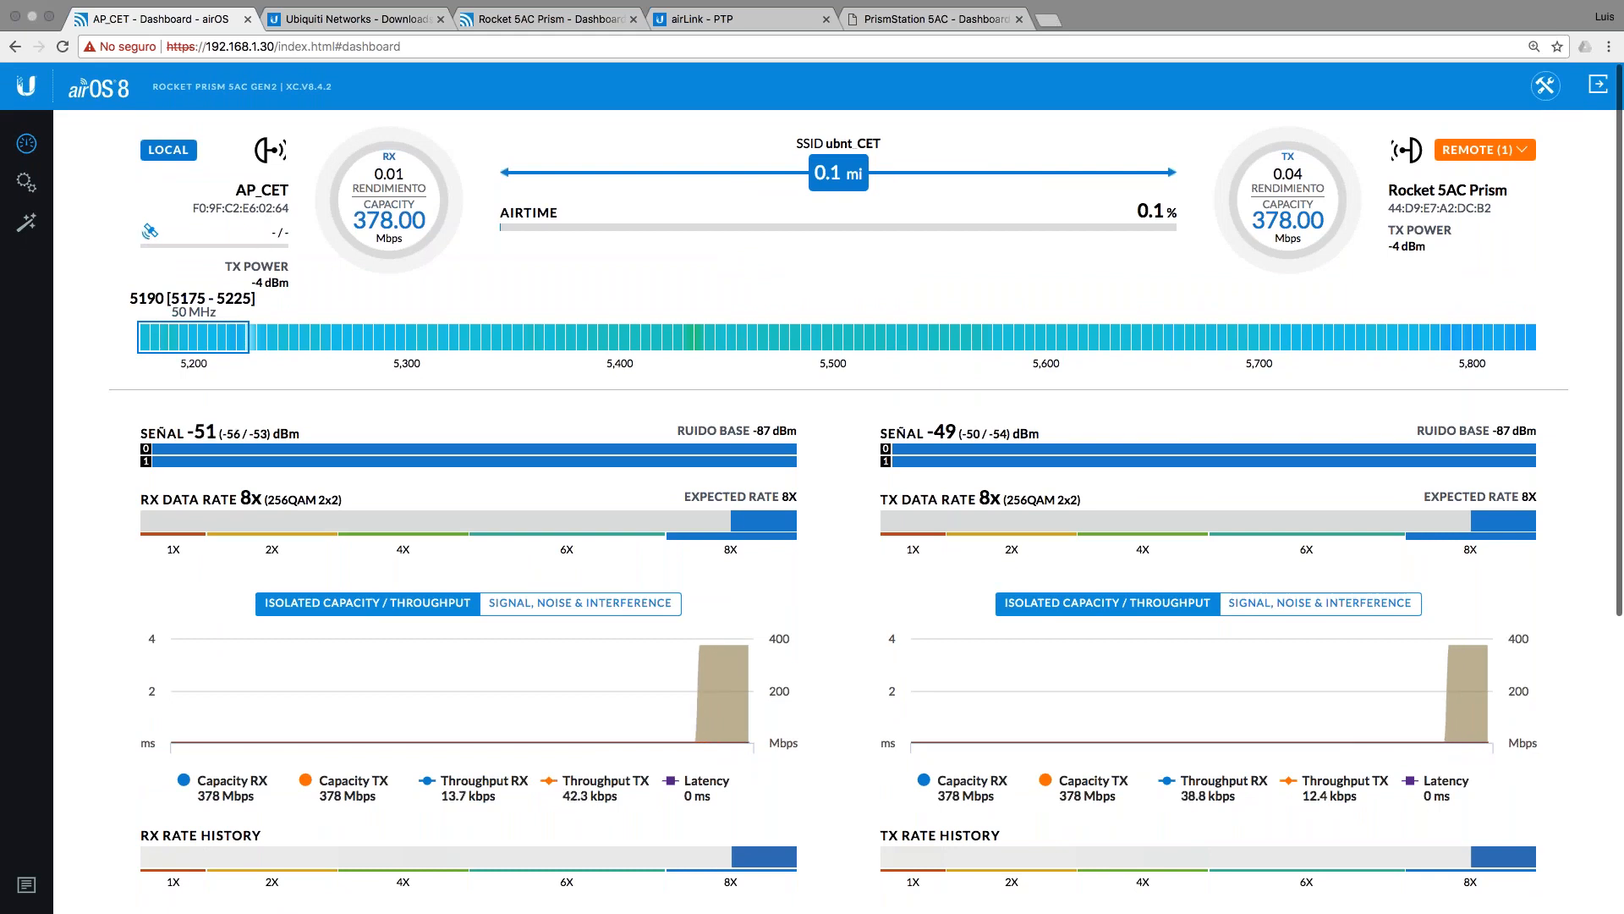
pyautogui.scroll(-1, 823, 450)
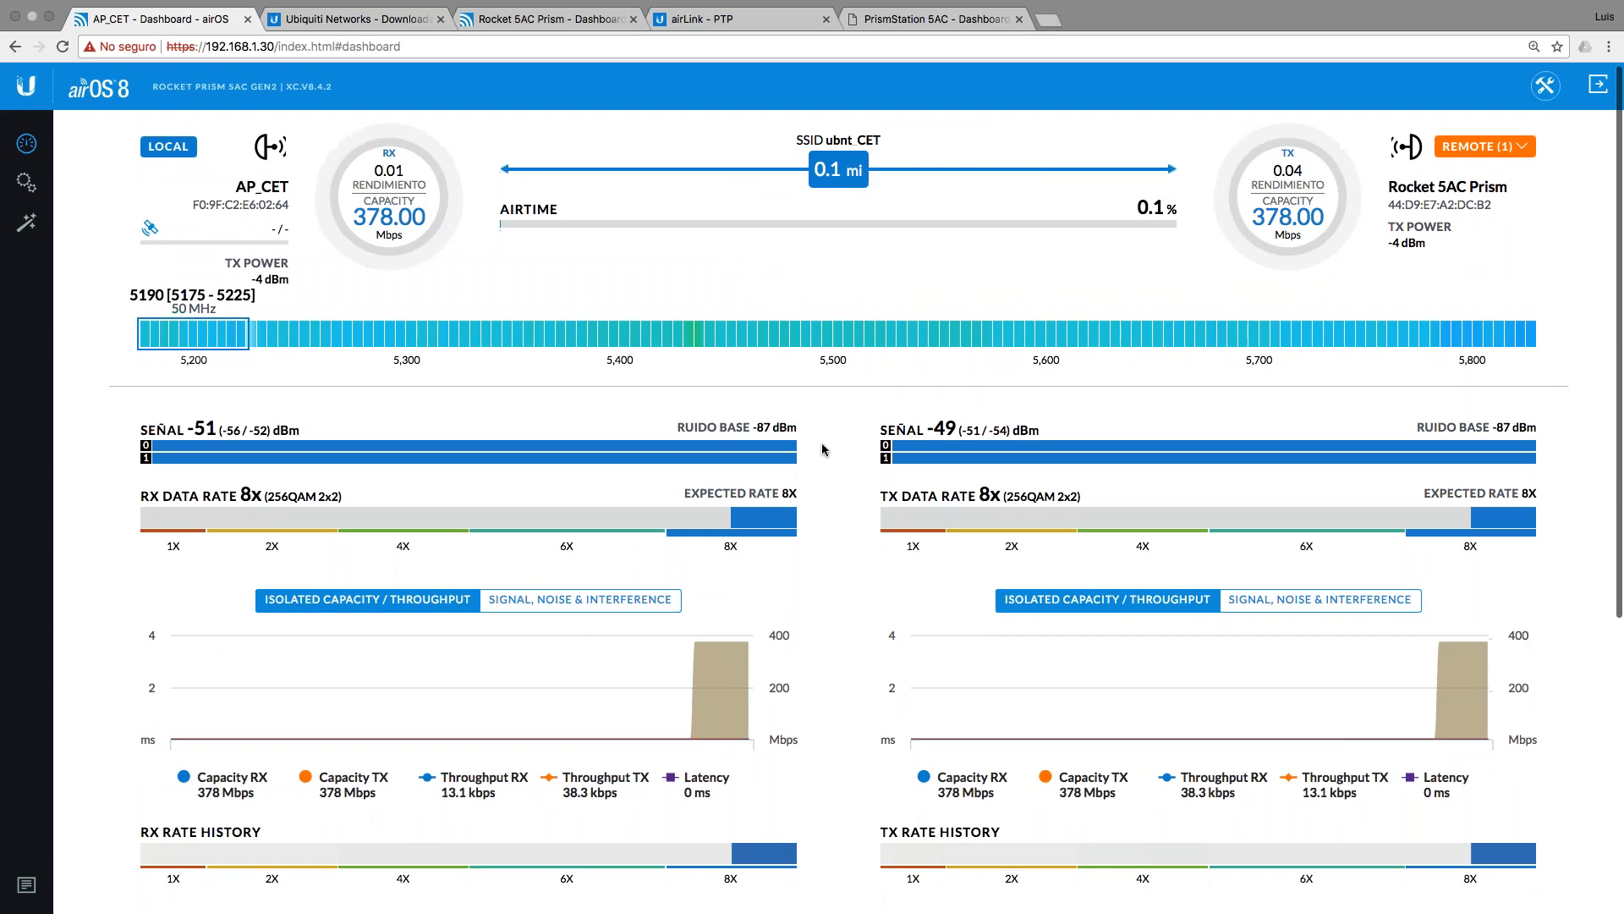
pyautogui.scroll(-3, 822, 449)
pyautogui.scroll(3, 822, 450)
pyautogui.scroll(-5, 822, 449)
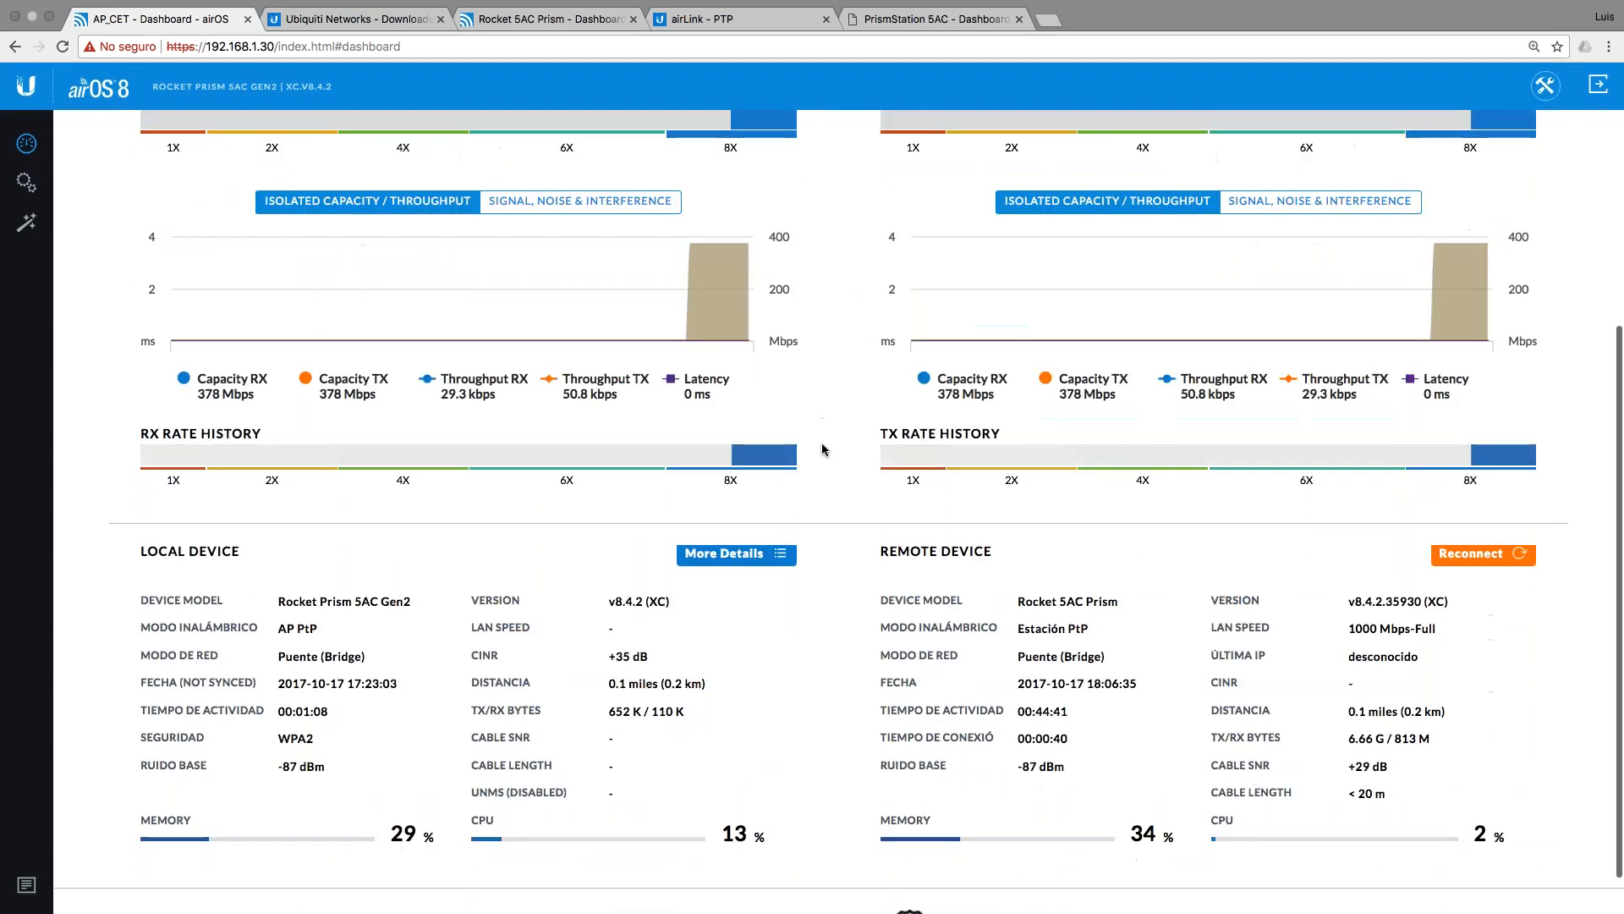
pyautogui.scroll(5, 822, 449)
pyautogui.scroll(-1, 186, 242)
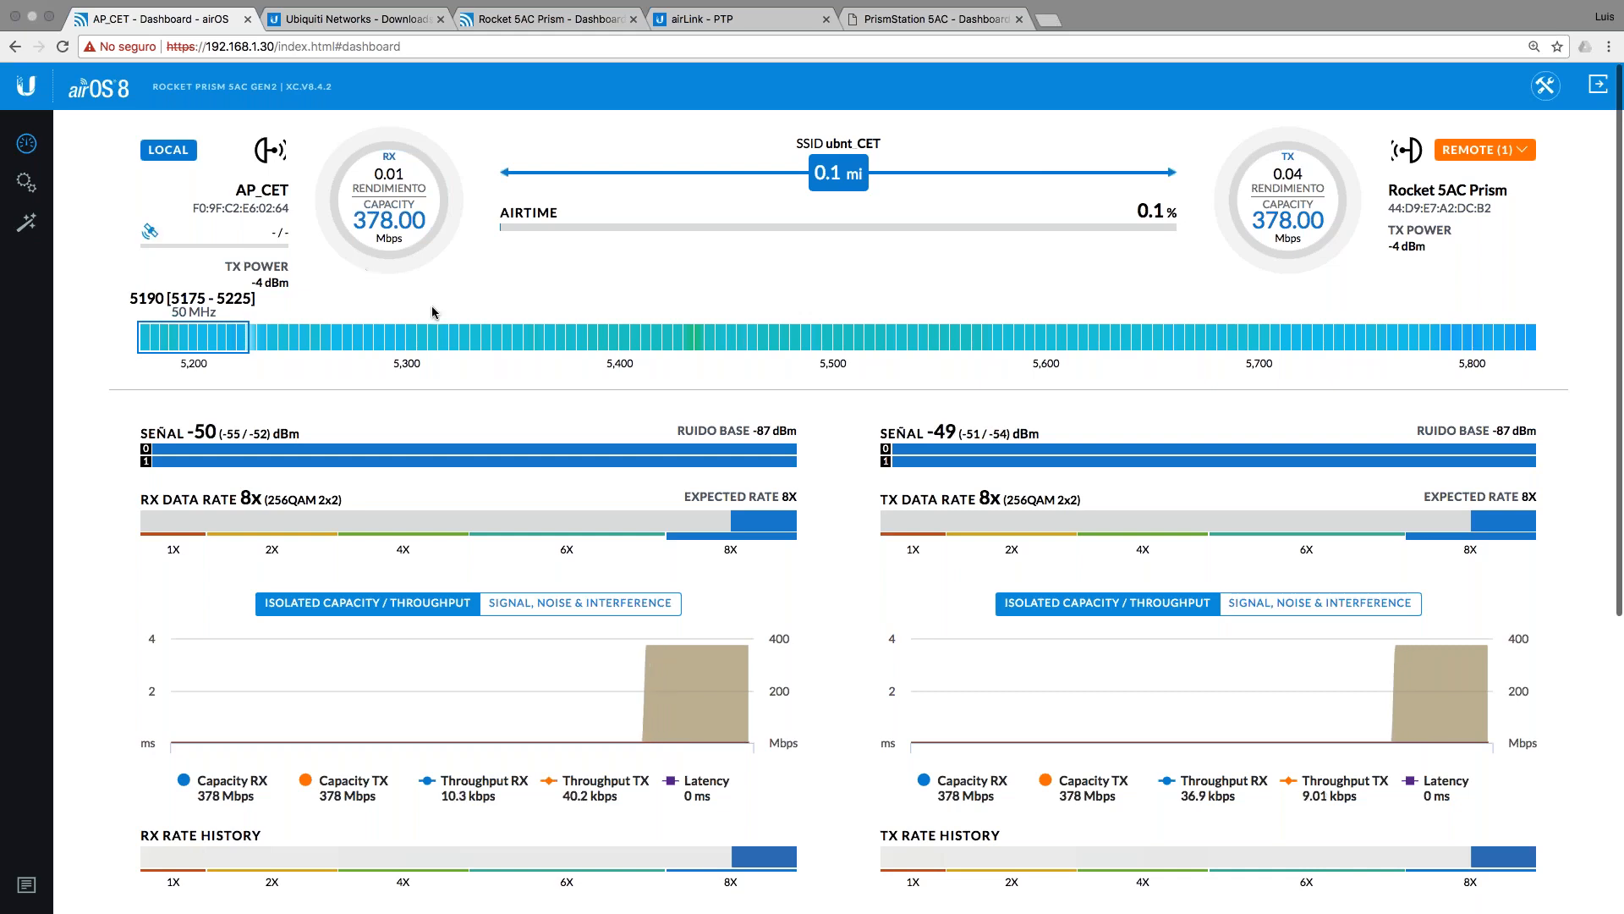
pyautogui.hotkey('ctrl', 'Left')
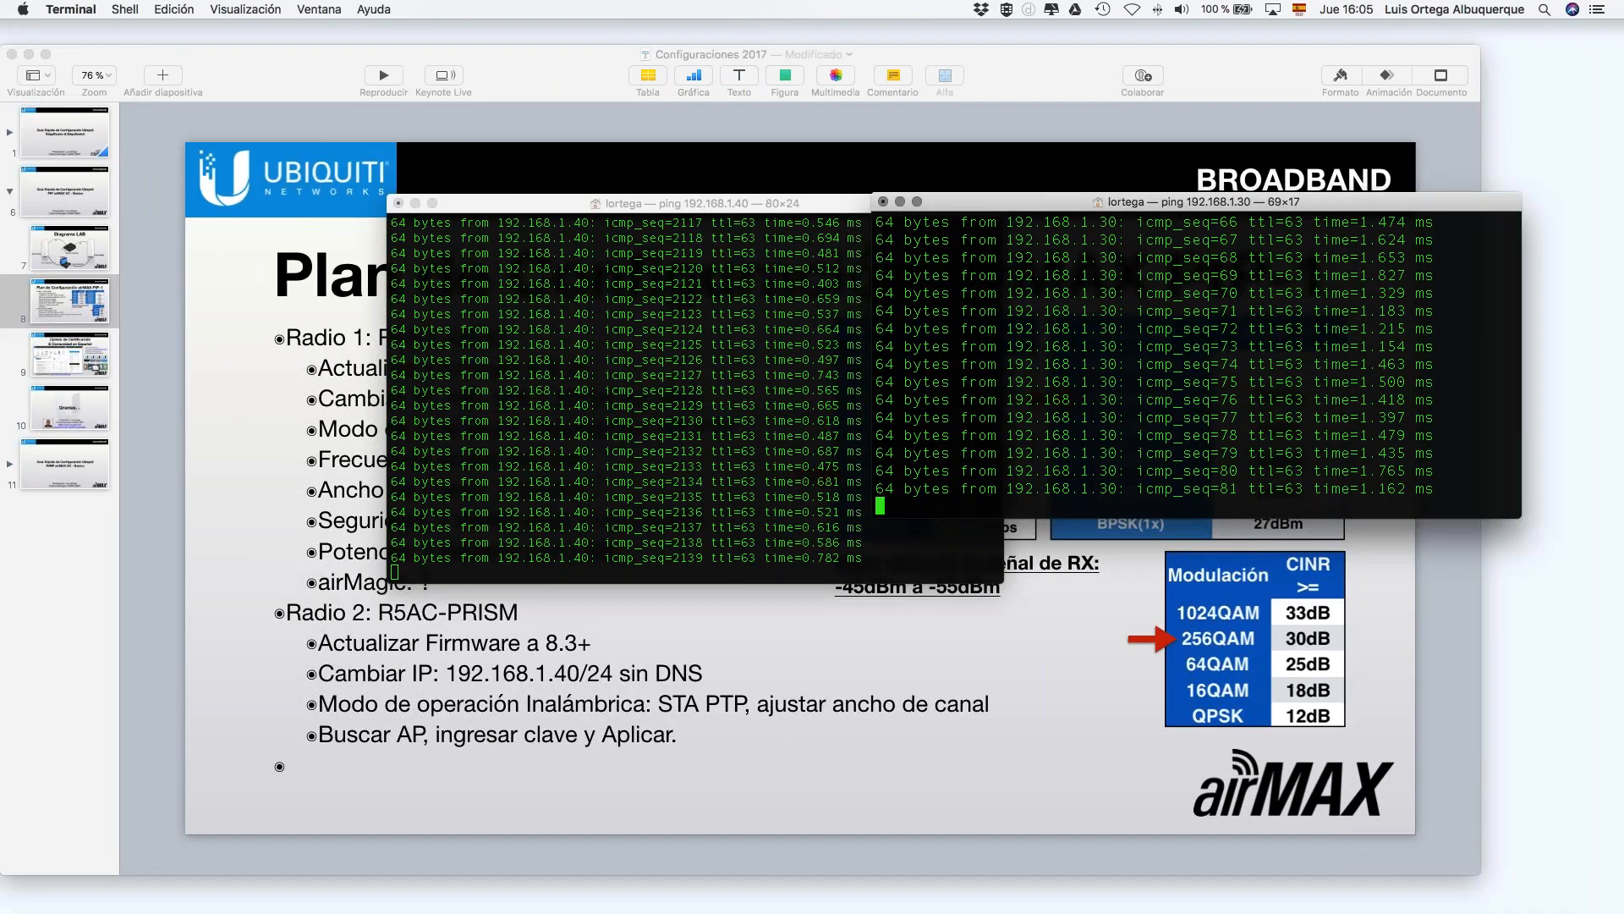
# Step: Advance past slide 9 to the closing 'Gracias…' slide 10 and briefly play it as a slideshow
pyautogui.click(1015, 643)
pyautogui.click(1036, 578)
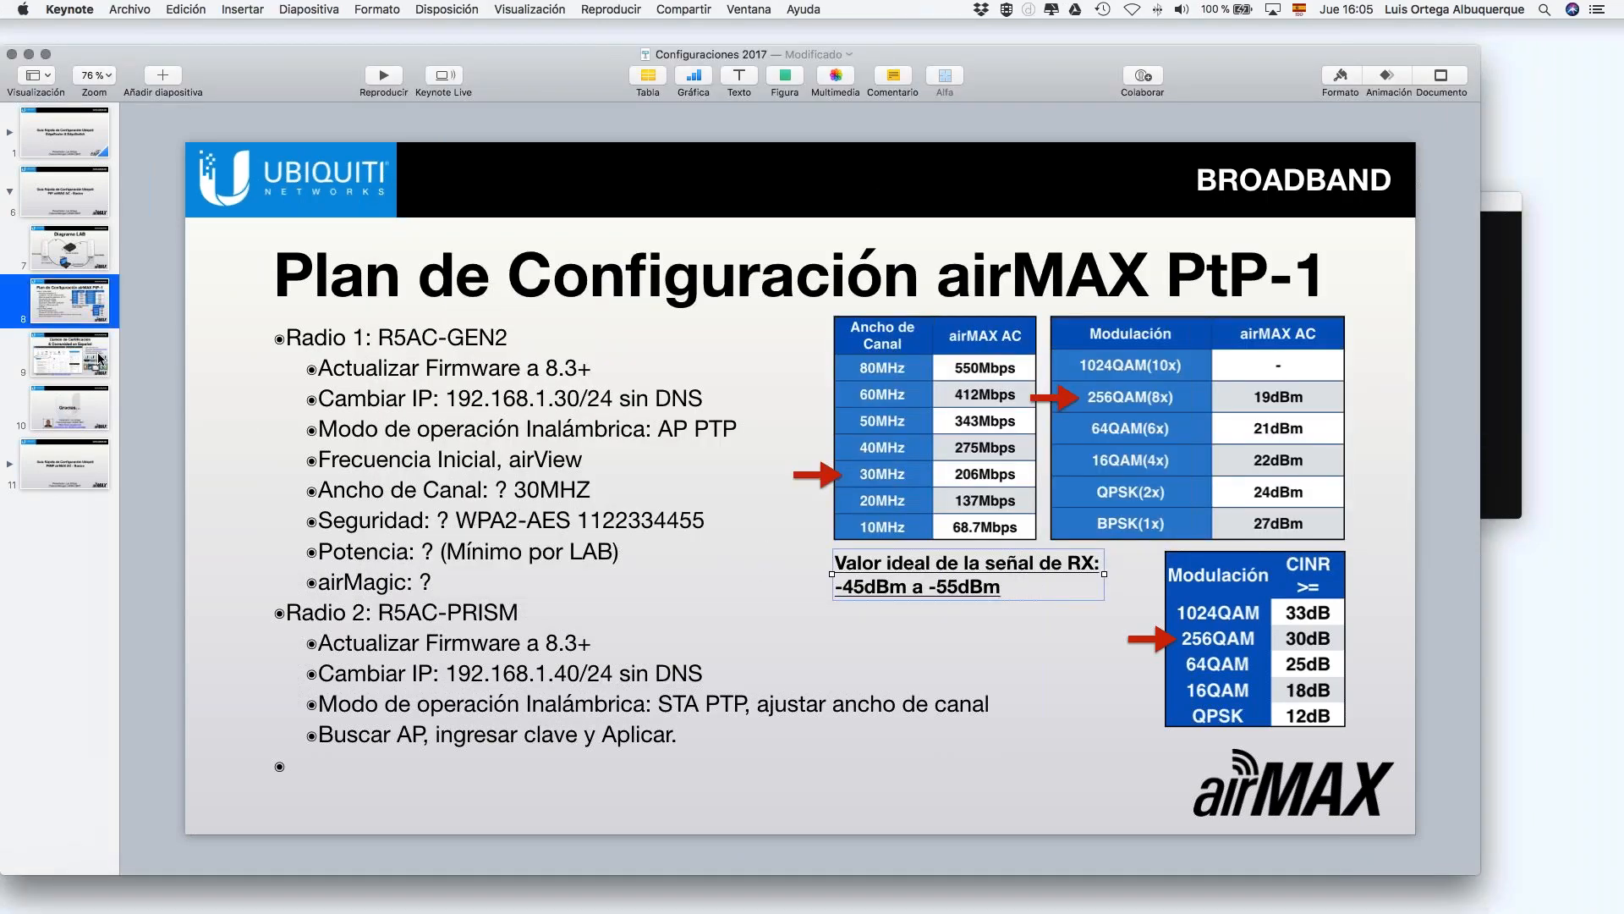
pyautogui.click(100, 359)
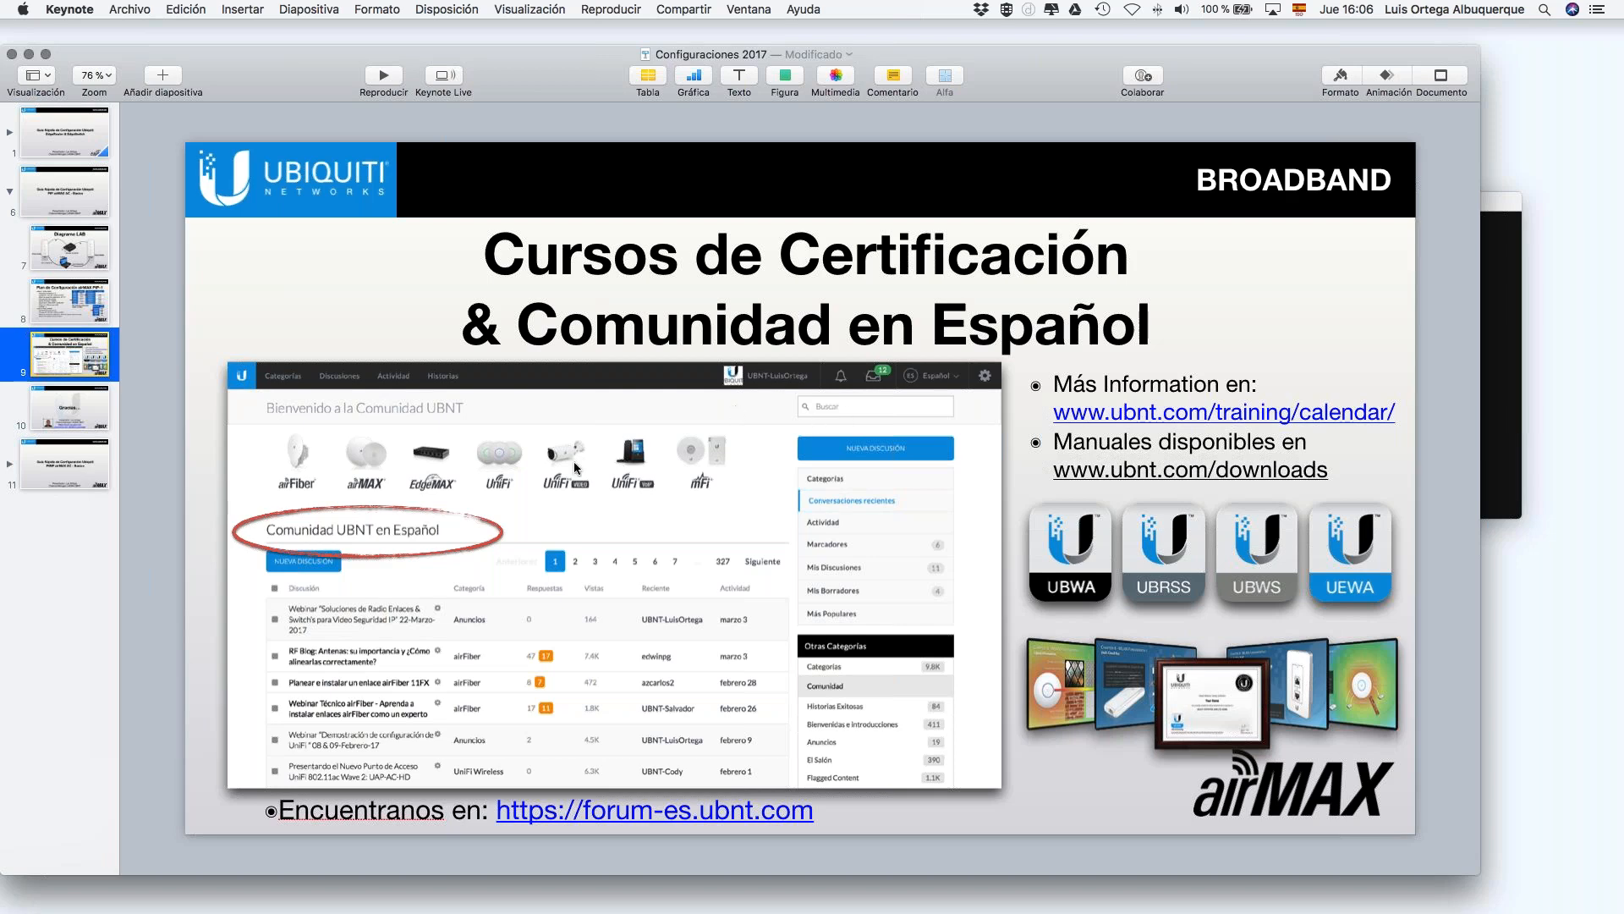
pyautogui.click(87, 405)
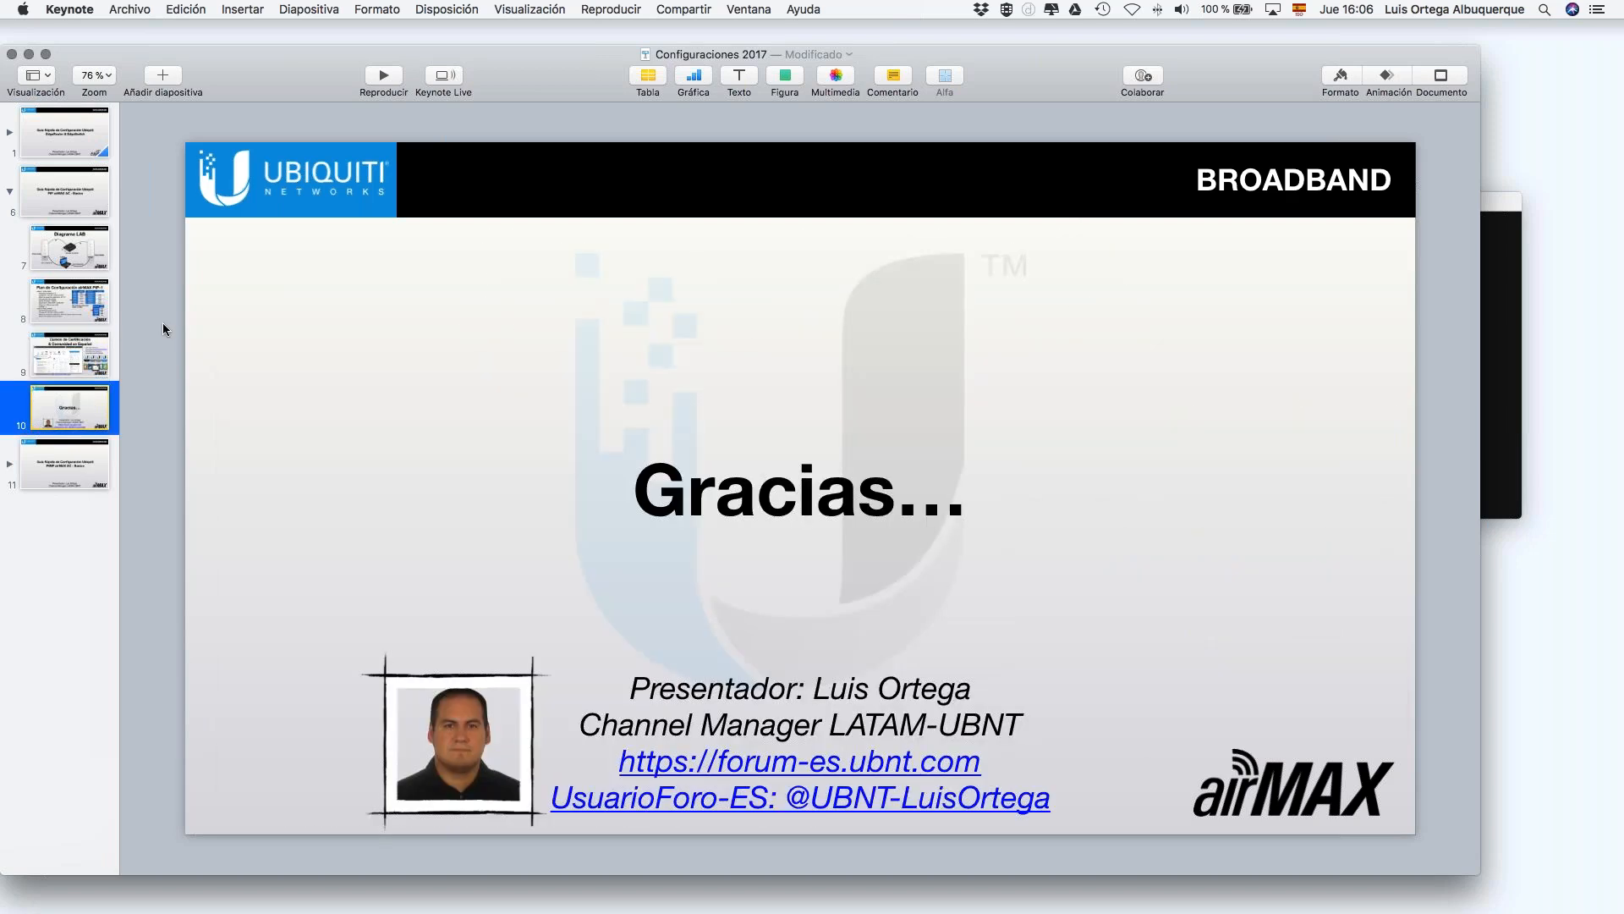
pyautogui.click(385, 78)
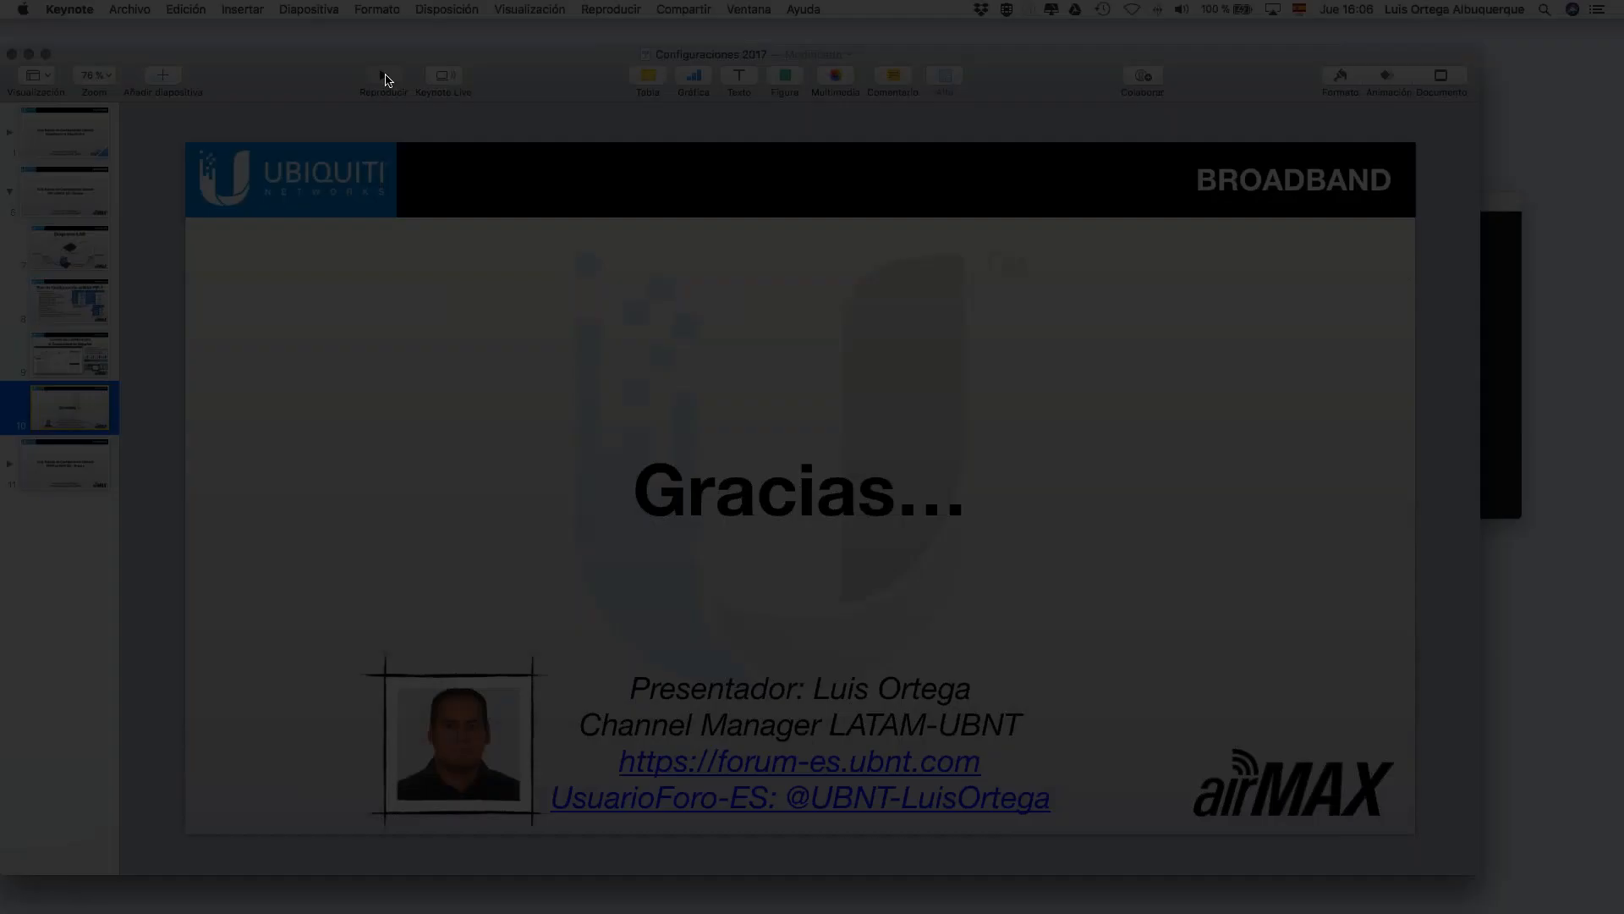
pyautogui.press('Escape')
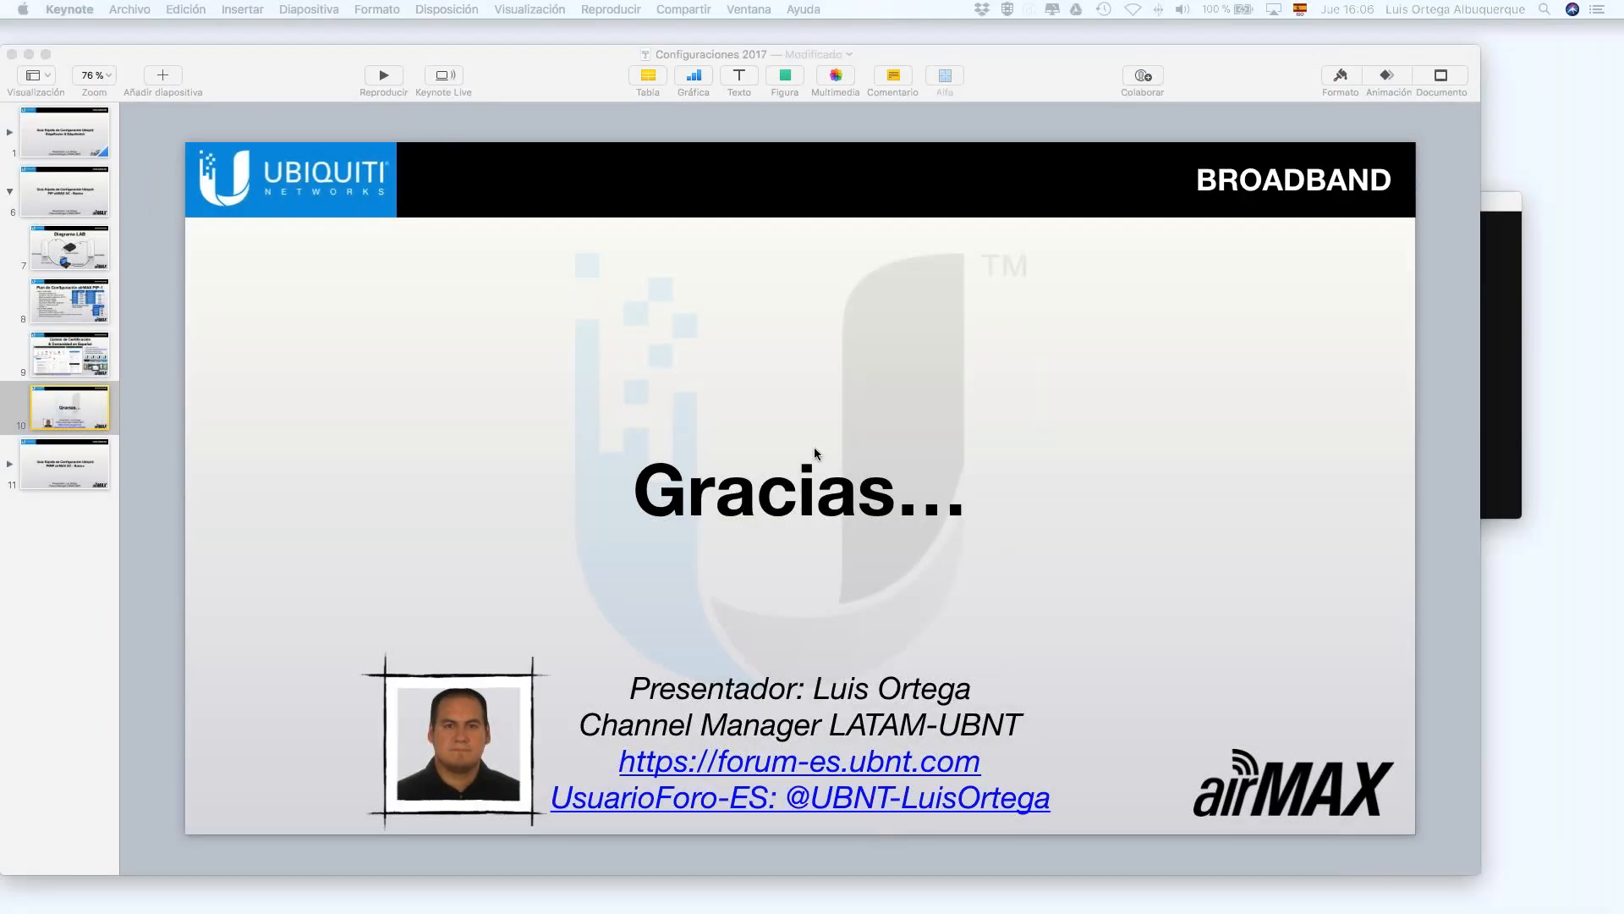